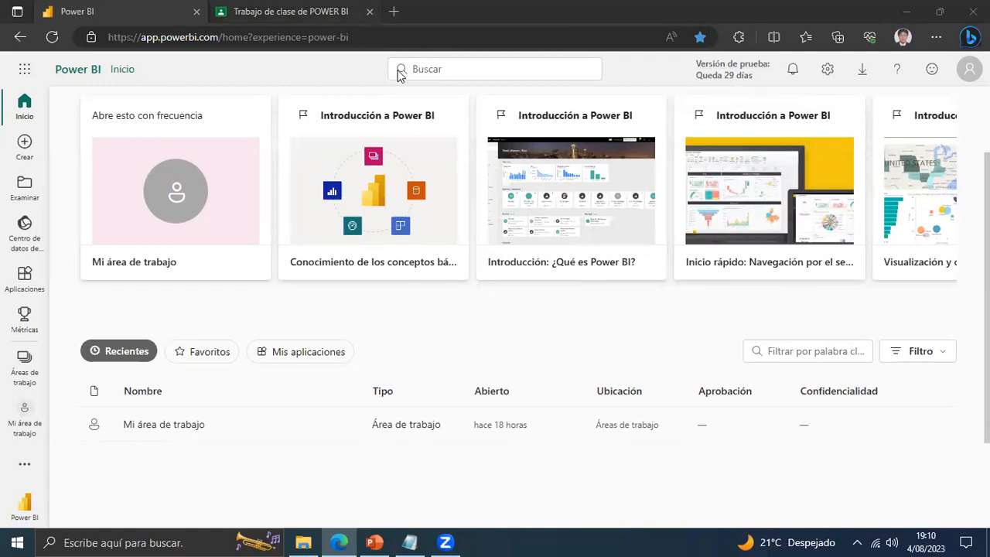
Open Visualizaciones.pbix from the sesion 4 Modificables folder in Power BI Desktop and minimize the presentation and browser windows.
left_click(376, 542)
left_click(303, 542)
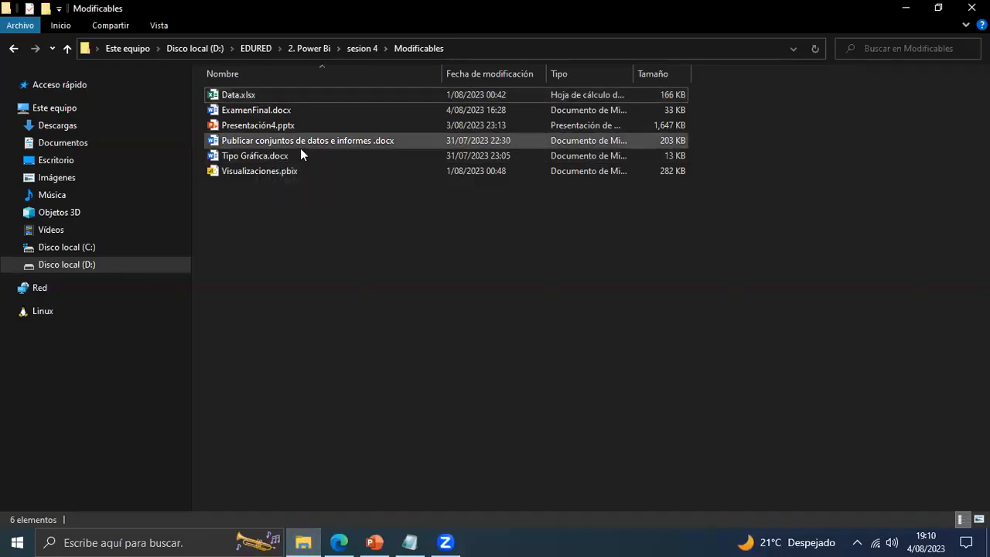
left_click(241, 173)
right_click(240, 170)
left_click(256, 179)
key("alt+Tab")
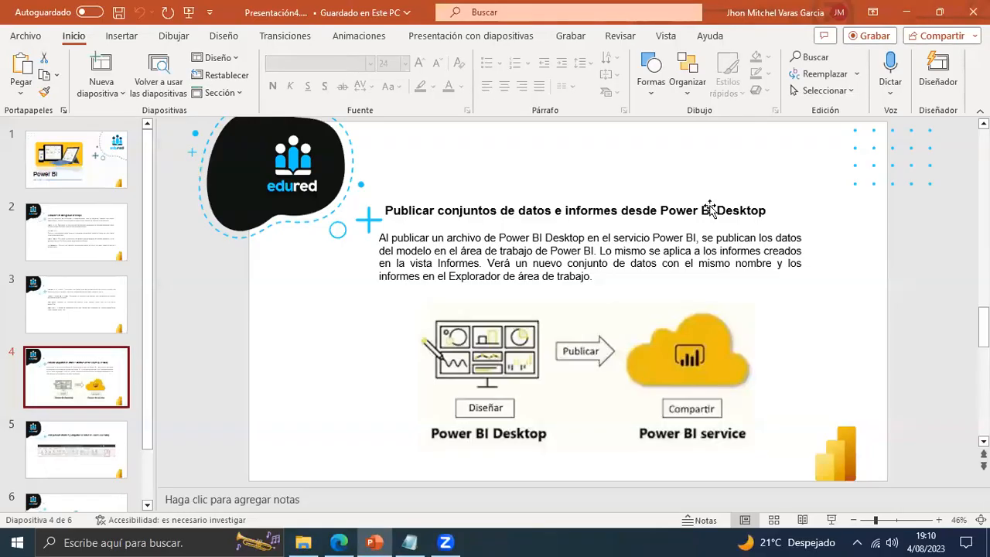
left_click(909, 14)
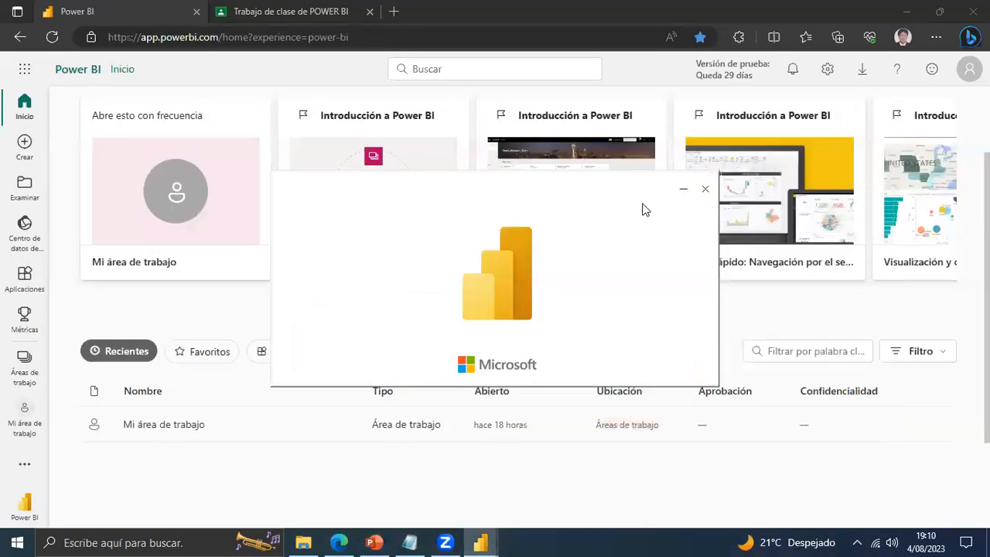
left_click(909, 14)
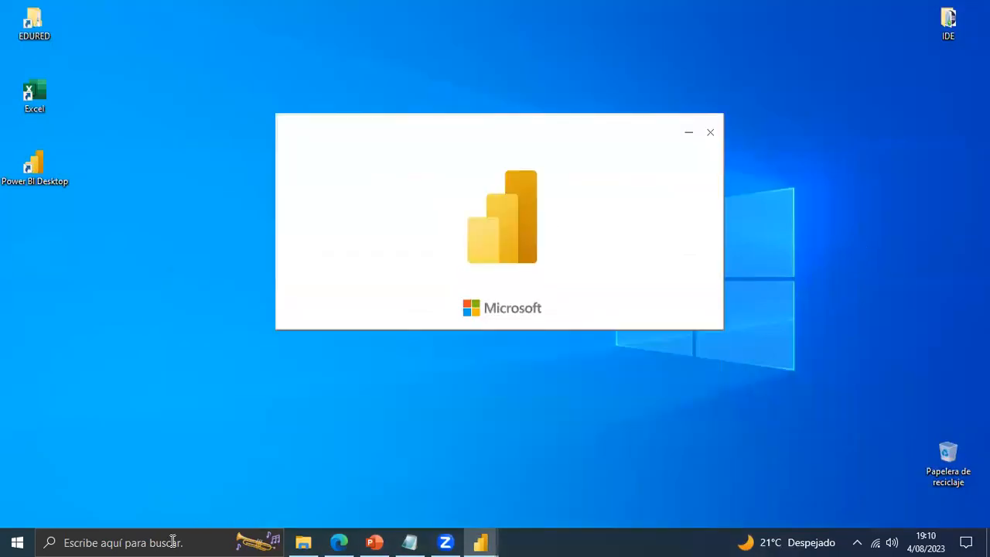
View the Sesión 4 materials on the POWER BI Classroom page in the browser, and return to Power BI Desktop.
left_click(338, 542)
left_click(308, 9)
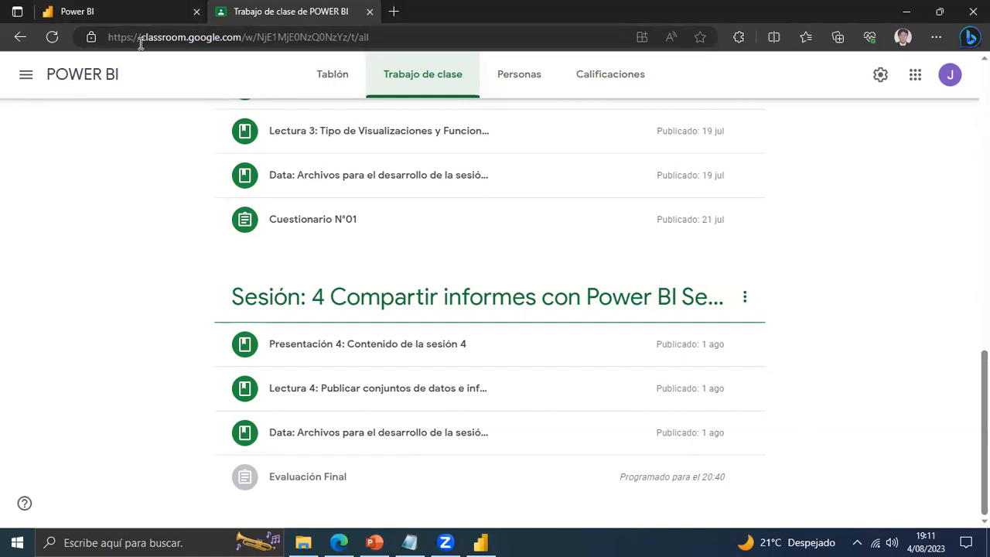
left_click(486, 541)
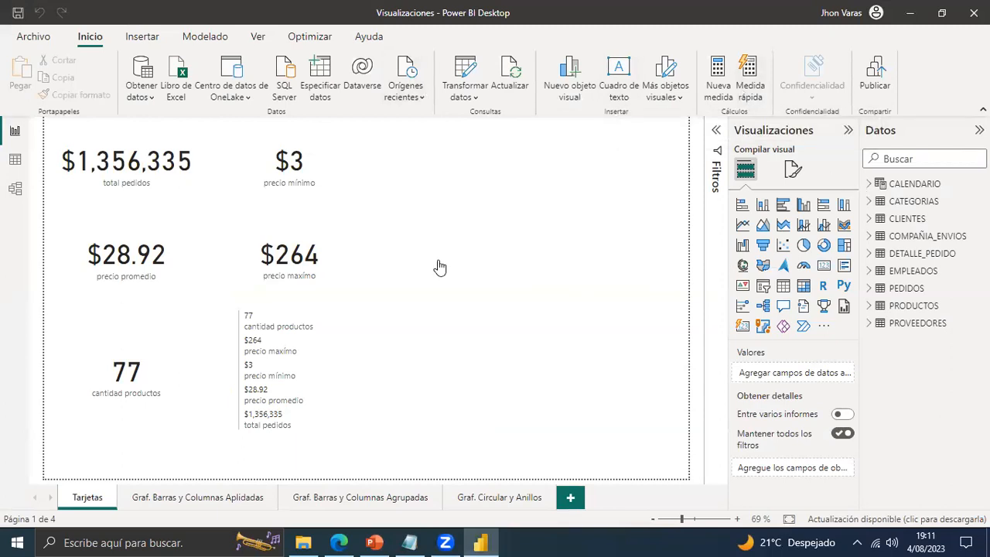
Change the end date in the CALENDARIO table's CALENDAR formula to DATE(1996,12,31).
left_click(14, 163)
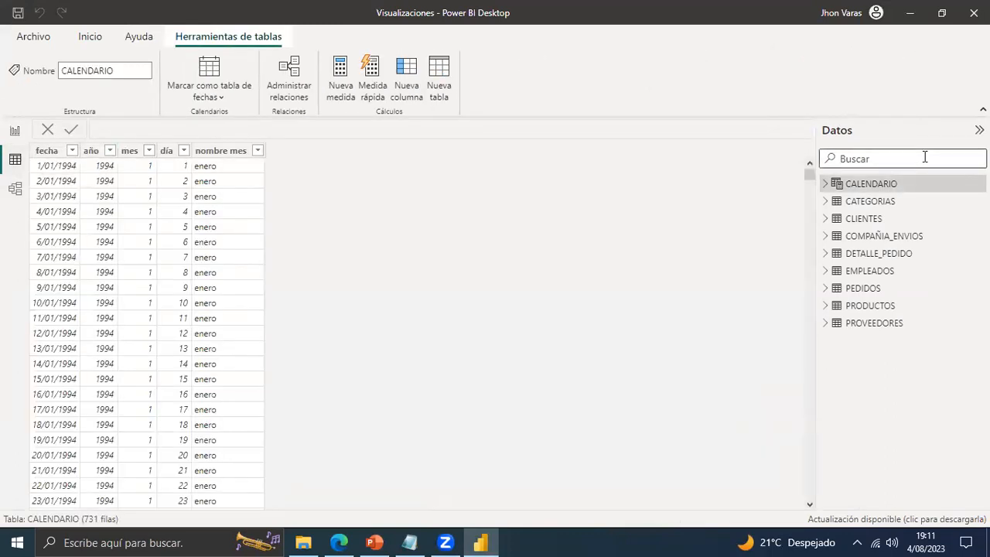
left_click(867, 184)
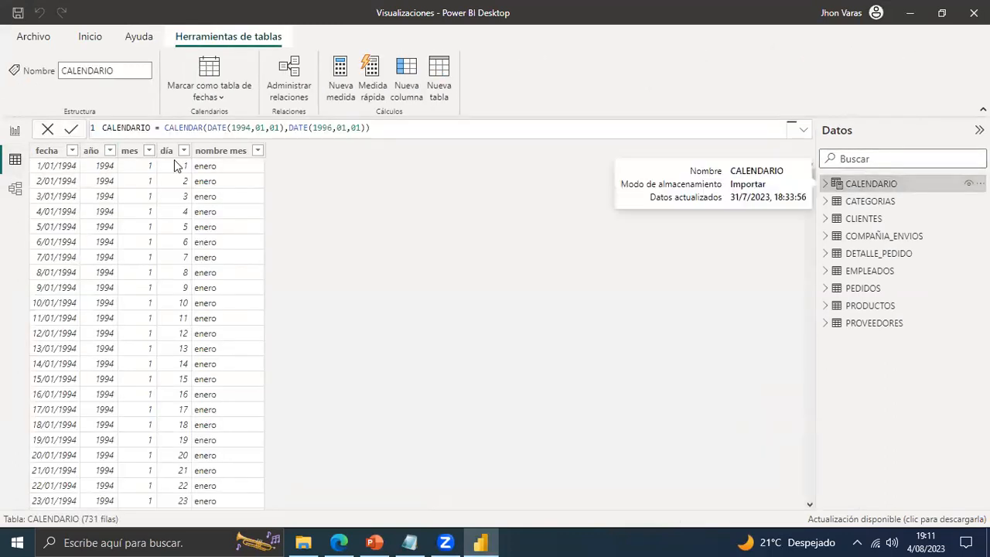
left_click(336, 127)
key("Right")
key("Delete")
key("BackSpace")
type("12")
key("Right")
key("Right")
key("Right")
key("BackSpace")
key("BackSpace")
type("31")
key("Return")
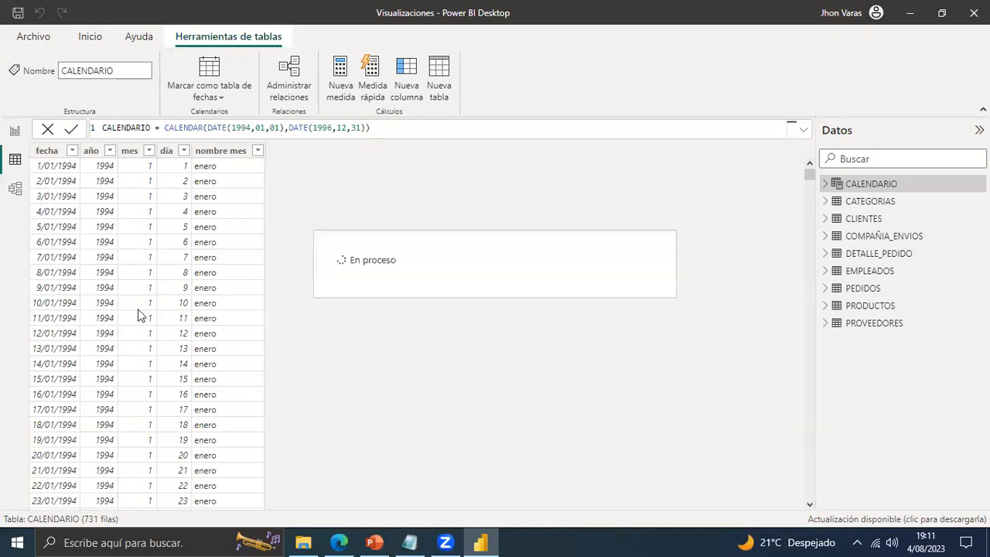
mouse_move(810, 176)
left_mouse_down()
mouse_move(809, 329)
mouse_move(808, 174)
left_mouse_up()
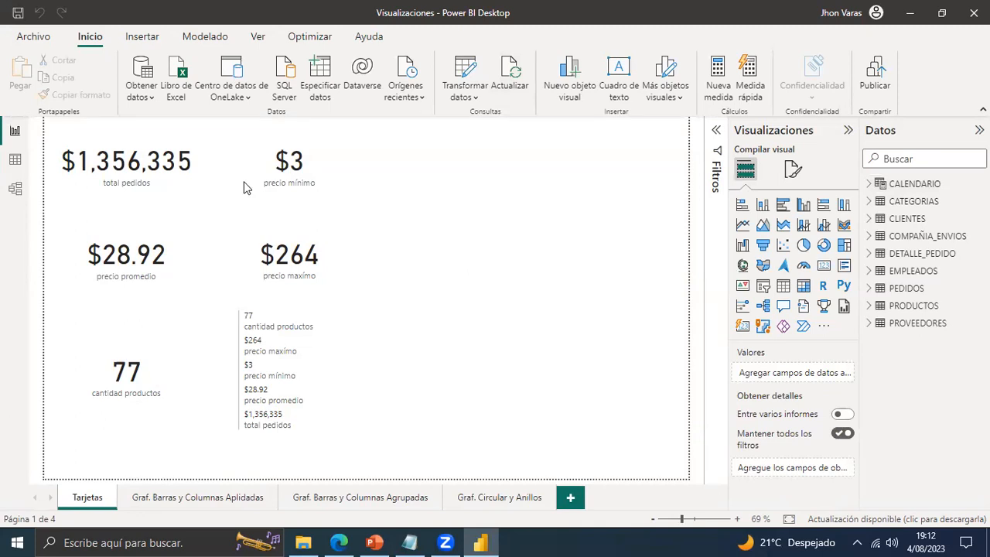
Examine the total pedidos and precio maxímo cards, plus the formulas of total pedidos and subtotal in DETALLE_PEDIDO.
left_click(194, 179)
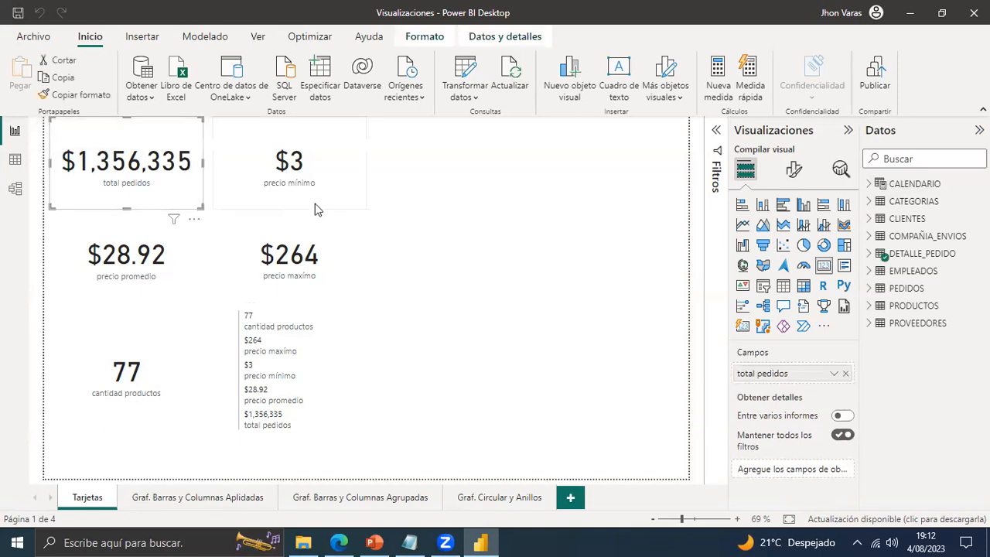
left_click(315, 209)
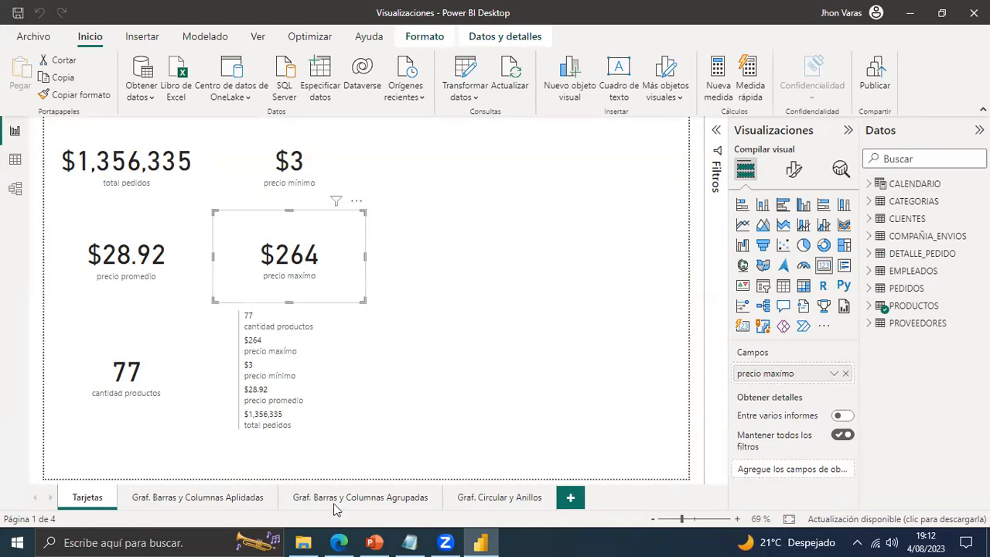
left_click(14, 160)
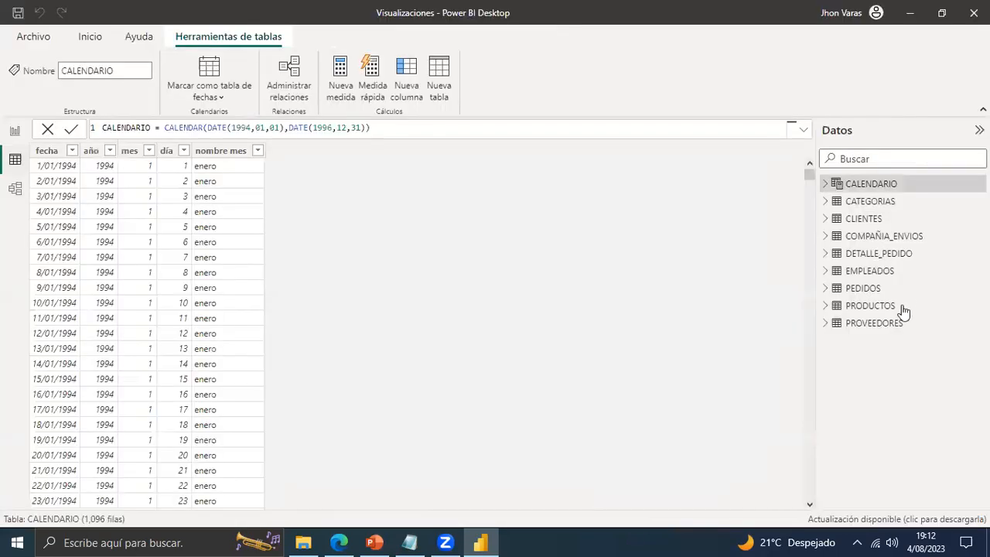
left_click(826, 255)
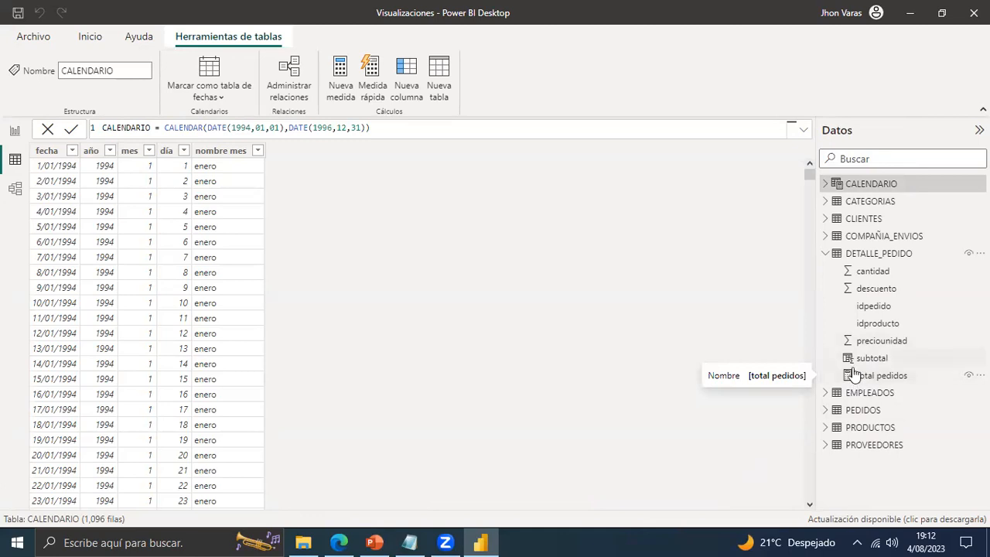
left_click(881, 377)
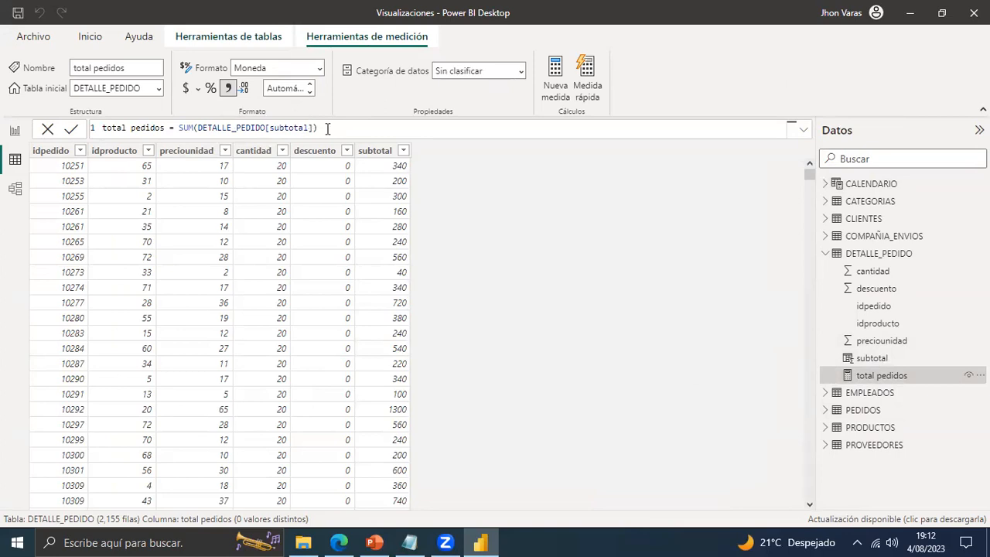
left_click(382, 153)
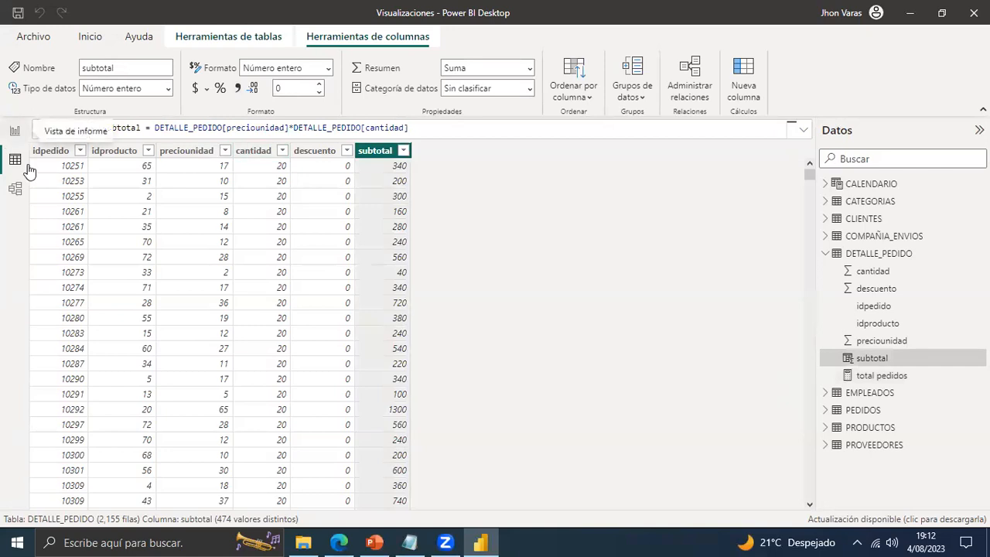
Remove total pedidos from its card on the Tarjetas page and add the measure back from DETALLE_PEDIDO.
left_click(14, 131)
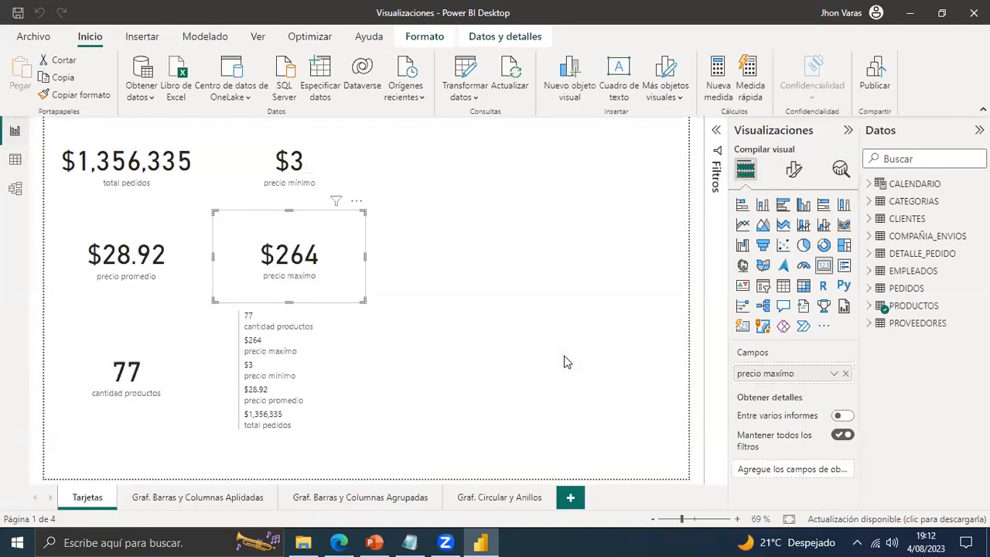
left_click(193, 203)
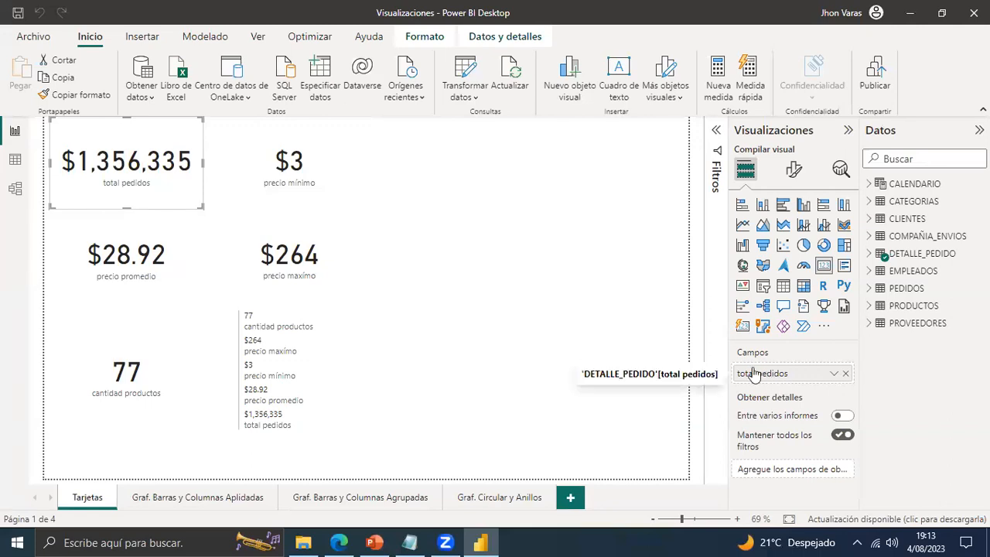
left_click(896, 254)
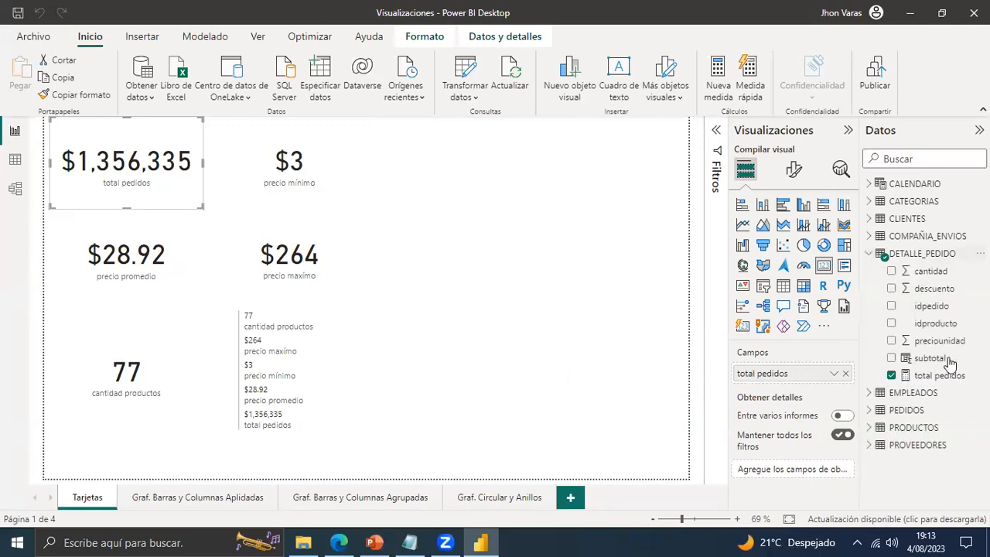
left_click(845, 374)
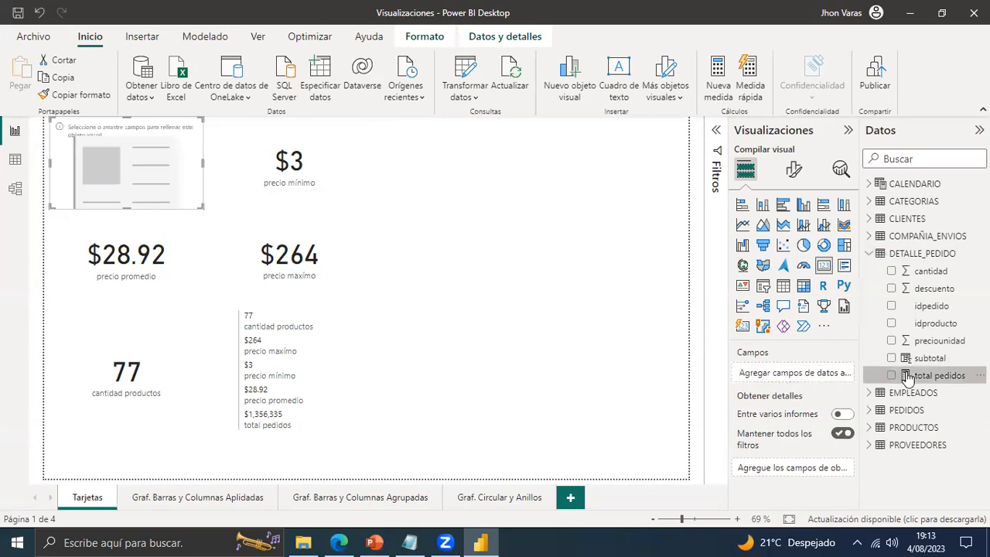
left_click(906, 376)
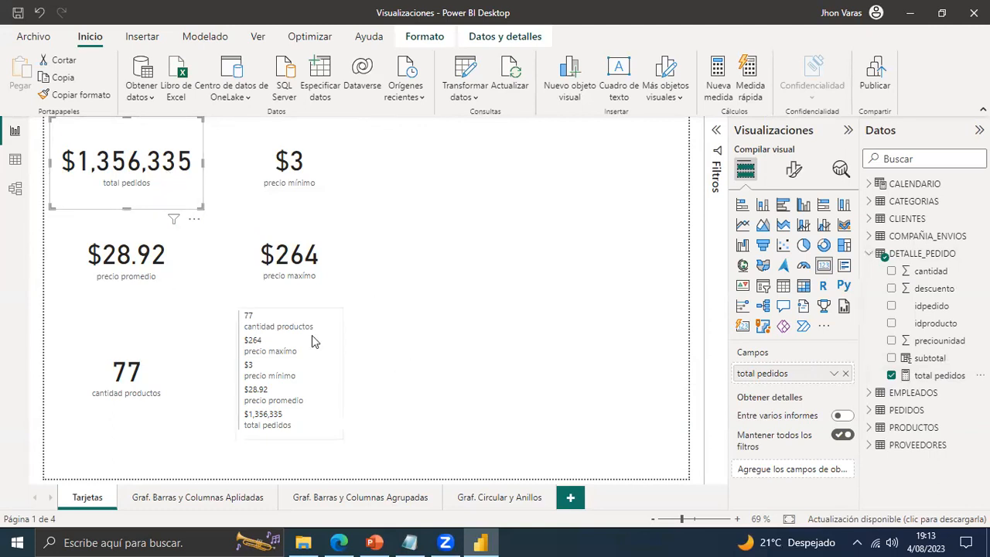
Move the multi-row card into the empty area beside the single cards and make it taller and slightly narrower.
left_click_drag(312, 335, 442, 220)
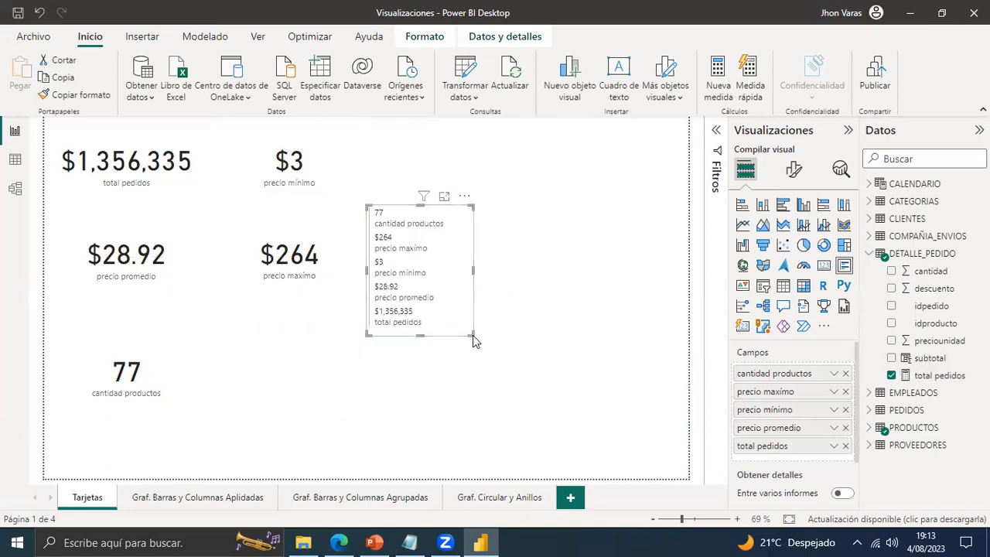
left_click_drag(472, 335, 462, 371)
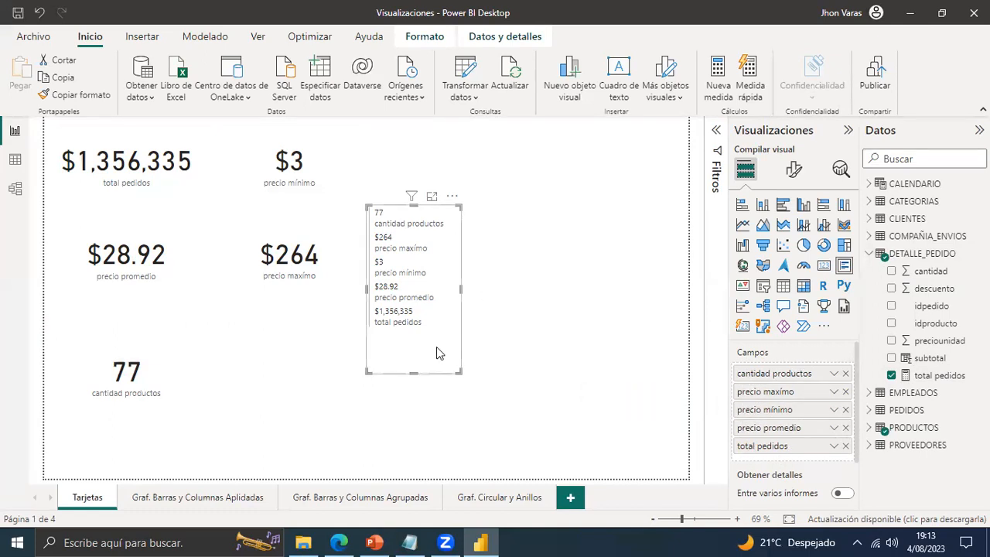
left_click_drag(436, 353, 506, 315)
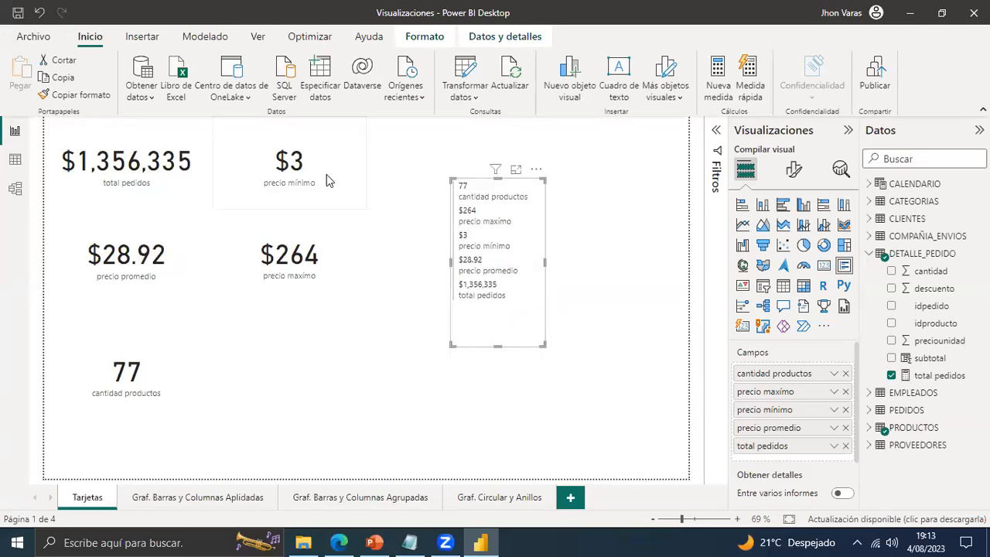
Move the precio mínimo card below the precio maxímo card, trying total pedidos as its field and undoing that replacement.
left_click_drag(326, 180, 332, 357)
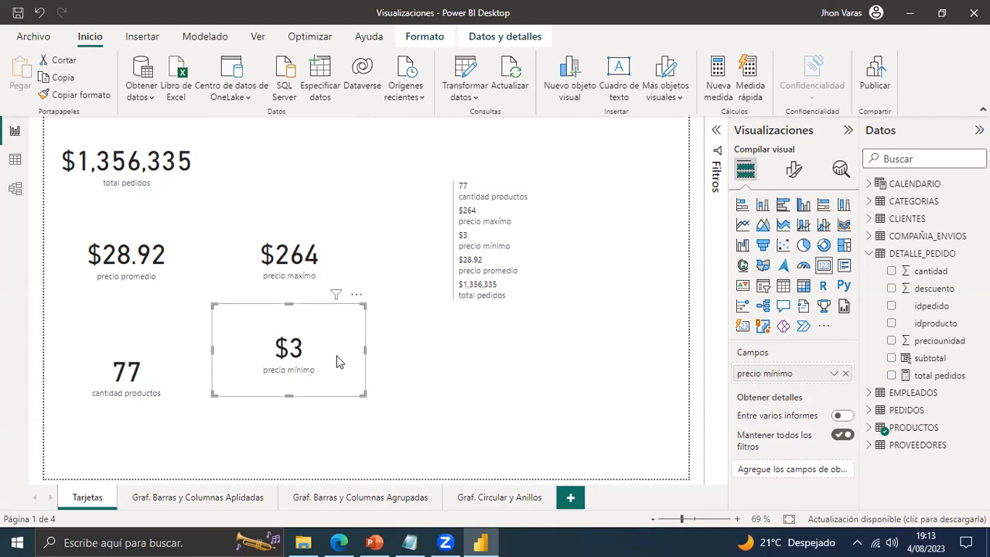
left_click_drag(331, 378, 456, 402)
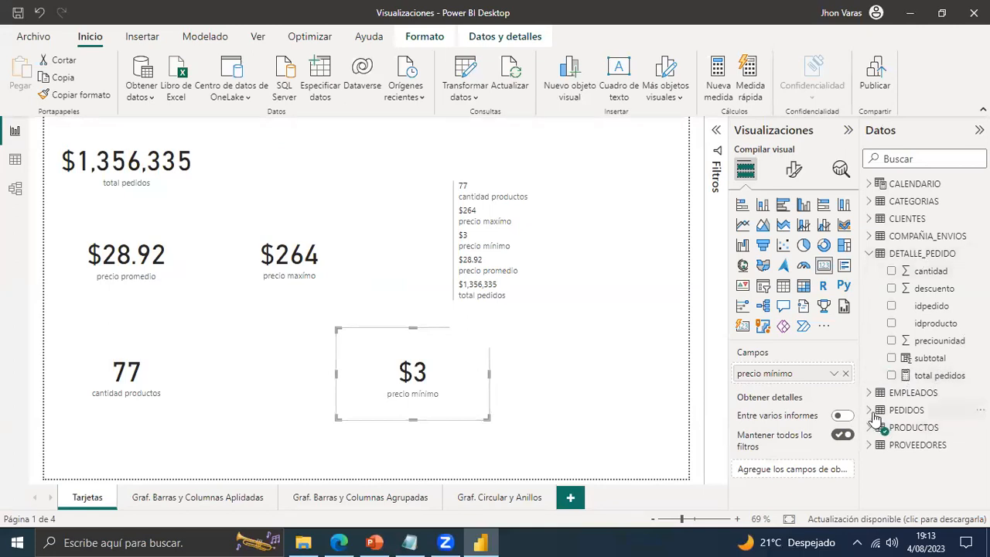
left_click_drag(939, 379, 801, 382)
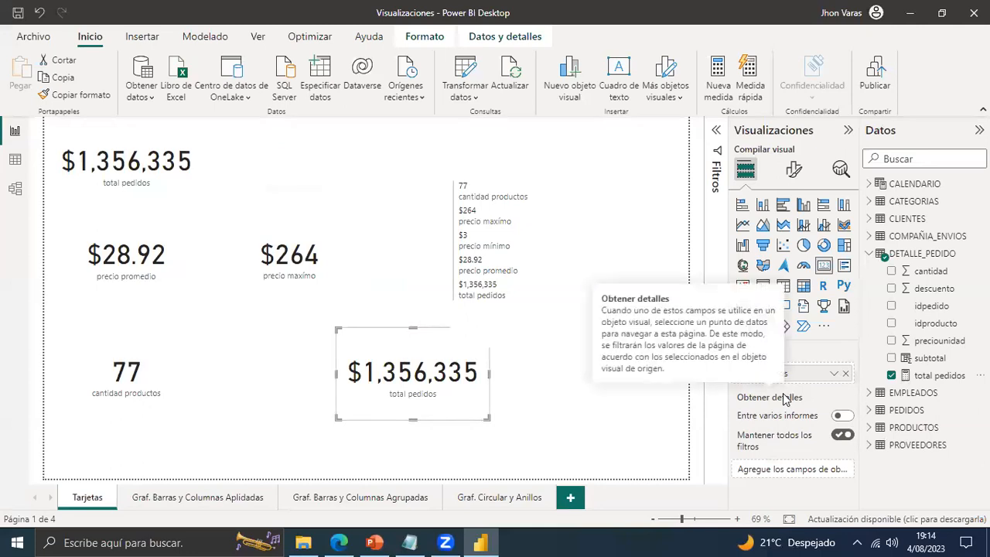
key("ctrl+z")
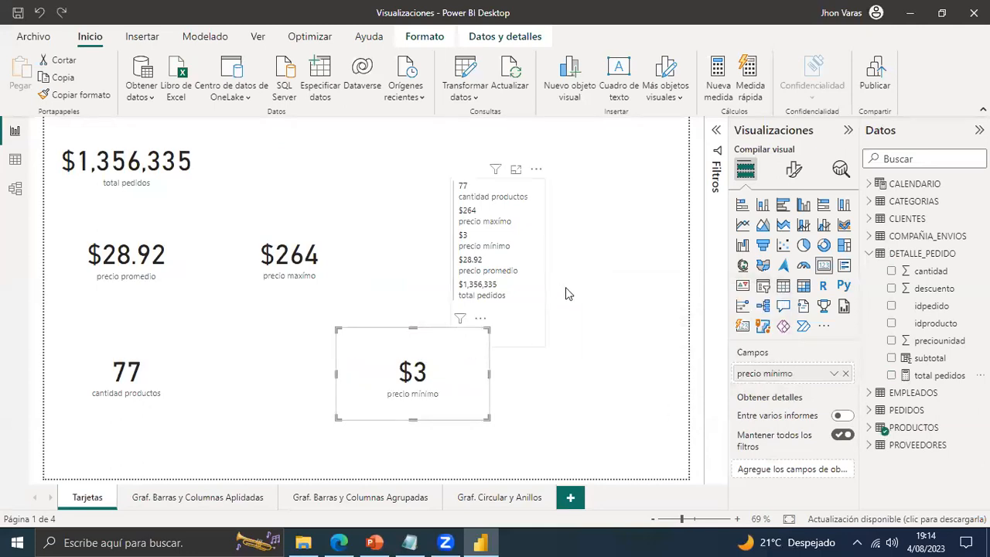
left_click_drag(413, 378, 324, 370)
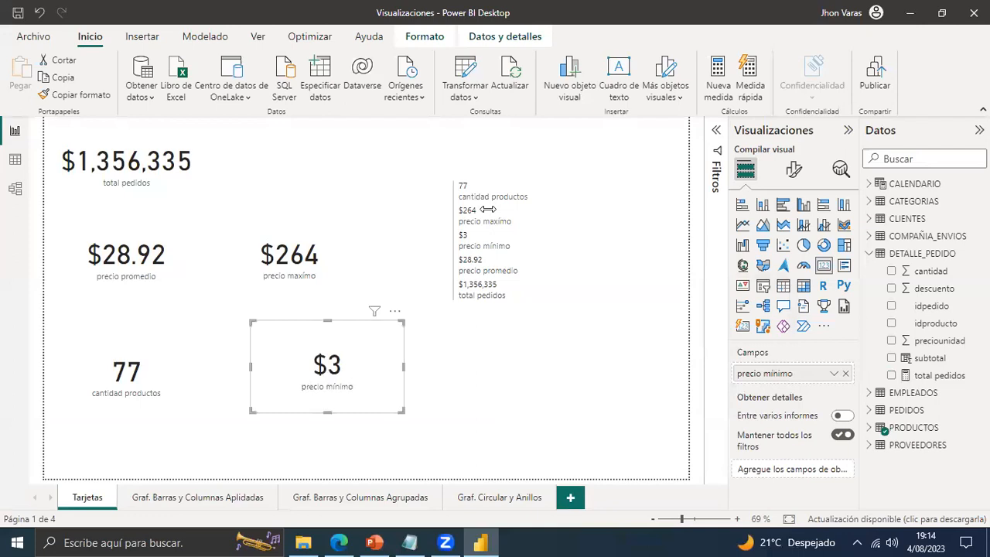
Widen the multi-row card on the Tarjetas page by extending its outer edge.
left_click(454, 225)
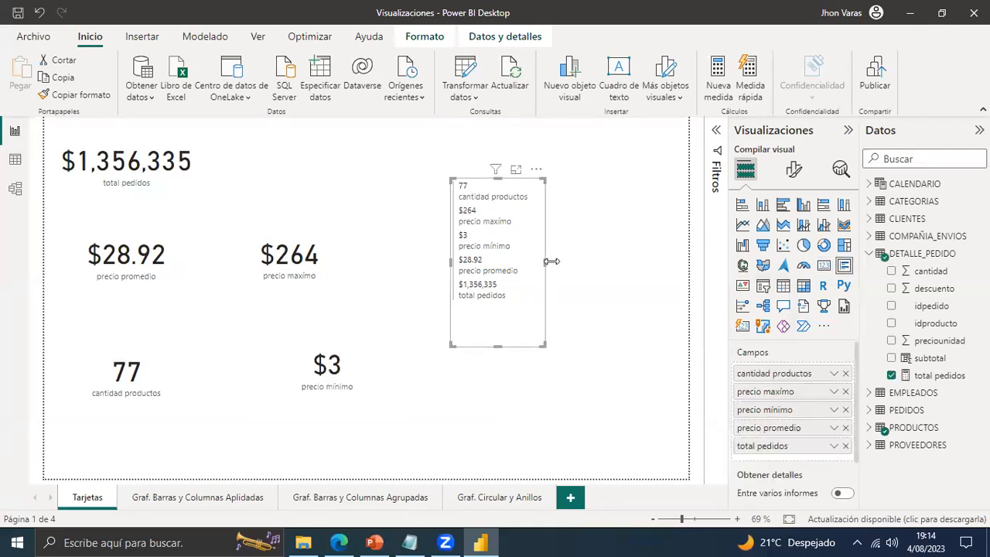
left_click_drag(547, 261, 579, 264)
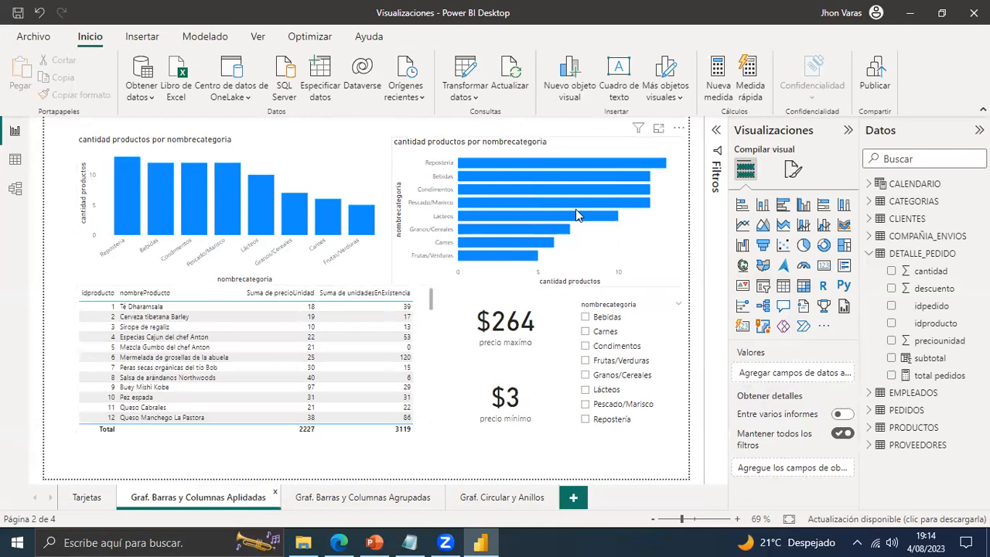
Examine the fields used by the column chart, bar chart and product table on the Graf. Barras y Columnas Aplidadas page.
left_click(361, 270)
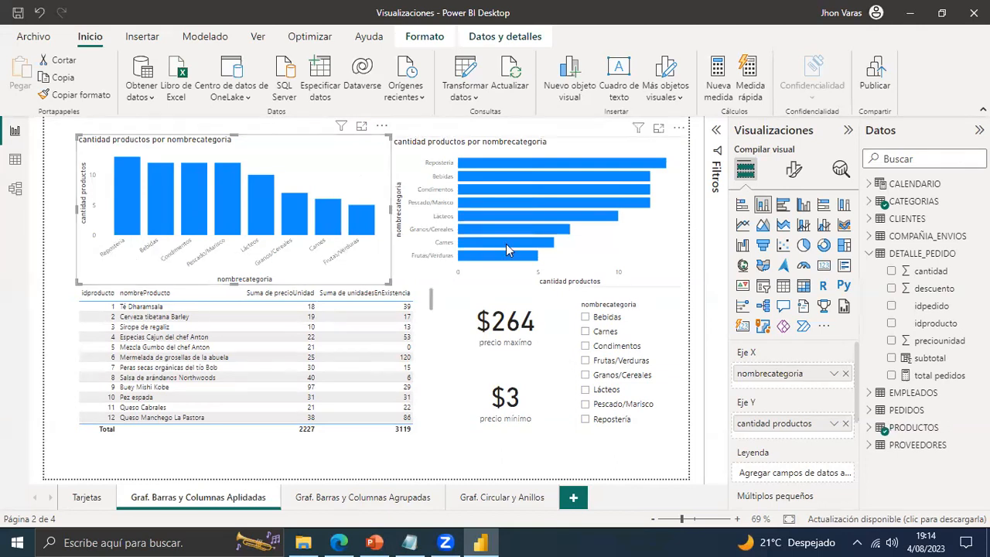
left_click(656, 217)
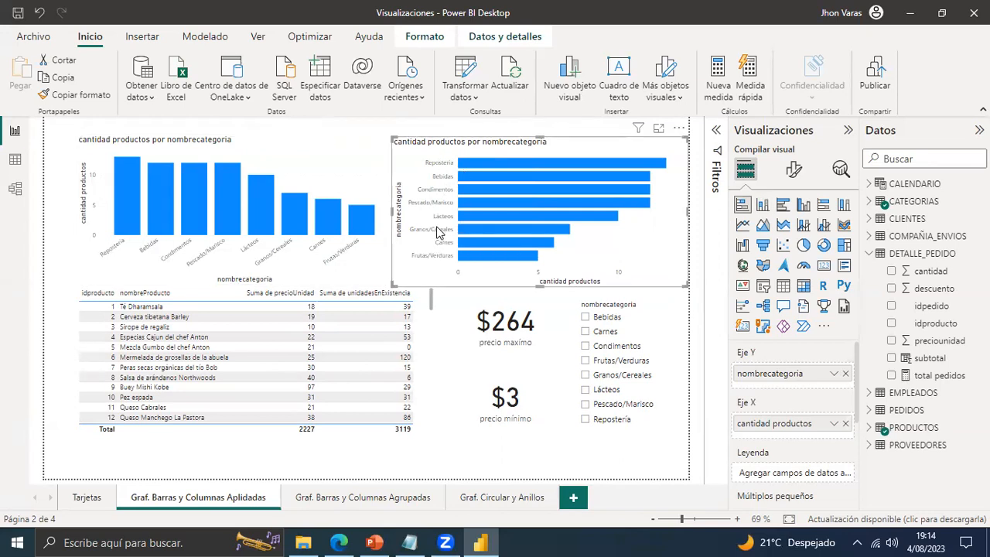
mouse_move(438, 232)
left_click(346, 153)
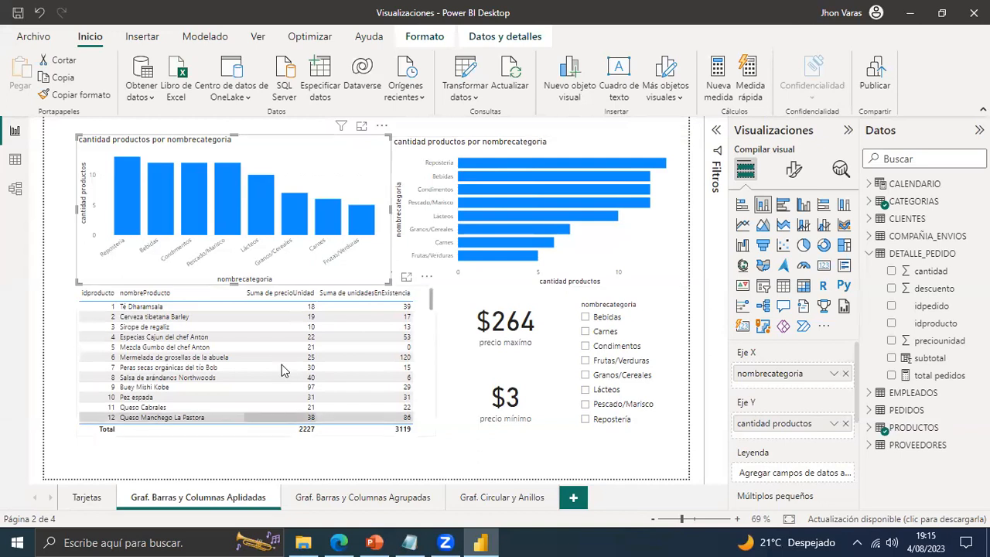
left_click(422, 369)
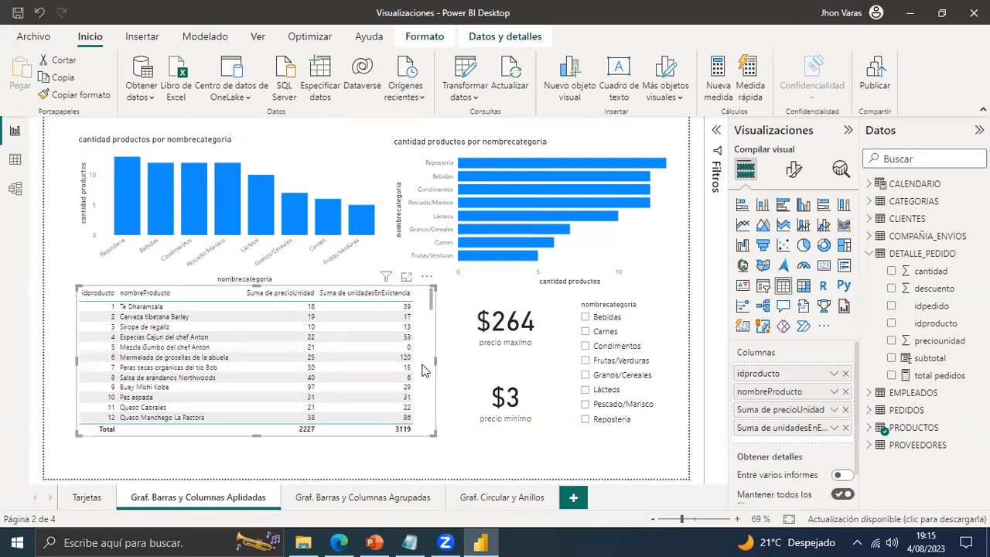
Shift the product table slightly and test the nombrecategoria slicer with Bebidas, Condimentos, Frutas/Verduras and Carnes, leaving no category selected.
left_click_drag(190, 374, 183, 377)
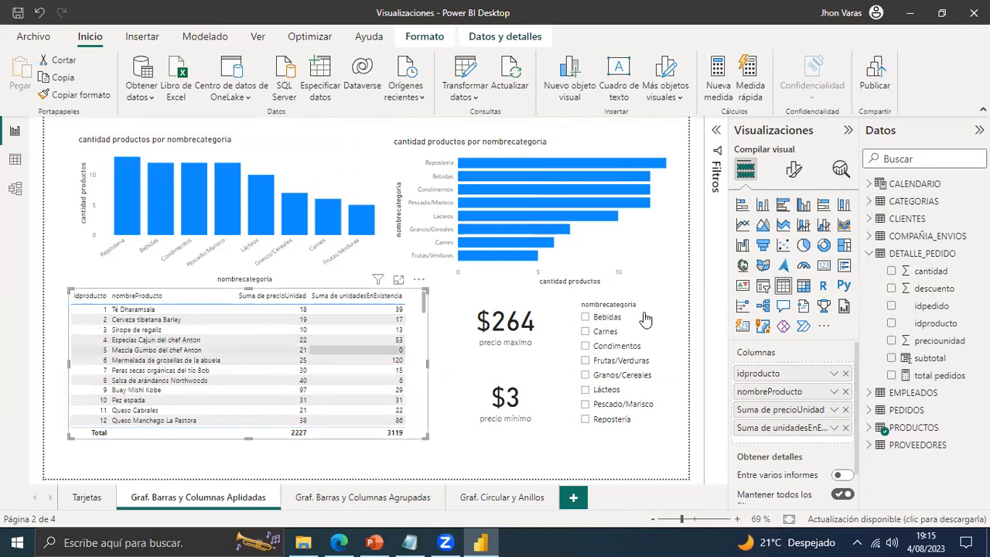
left_click(606, 317)
left_click(585, 326)
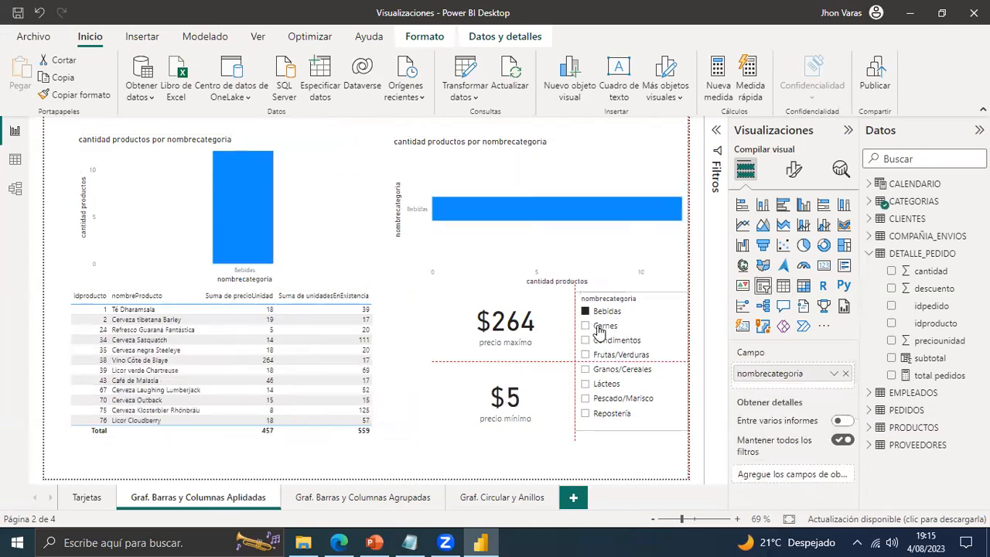
left_click(587, 355)
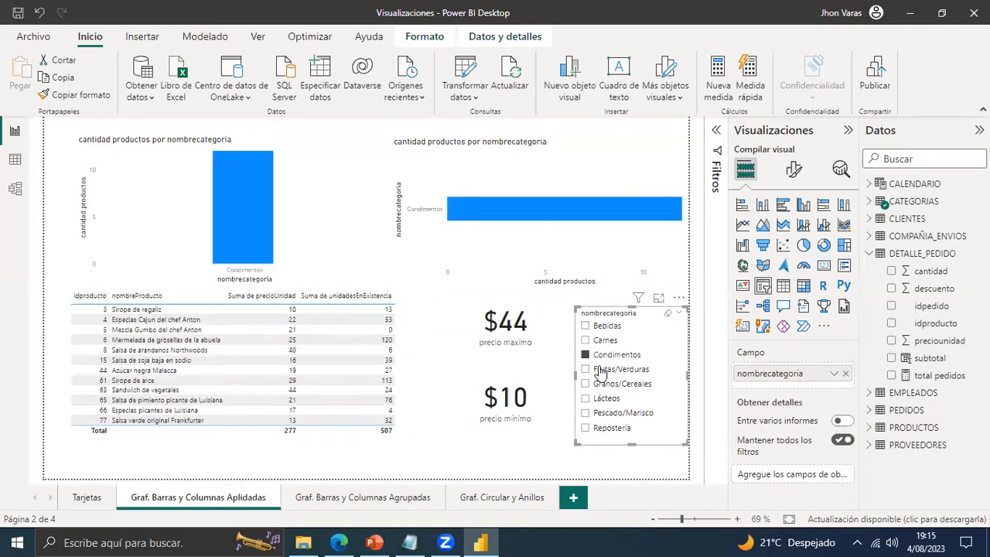
left_click(585, 370)
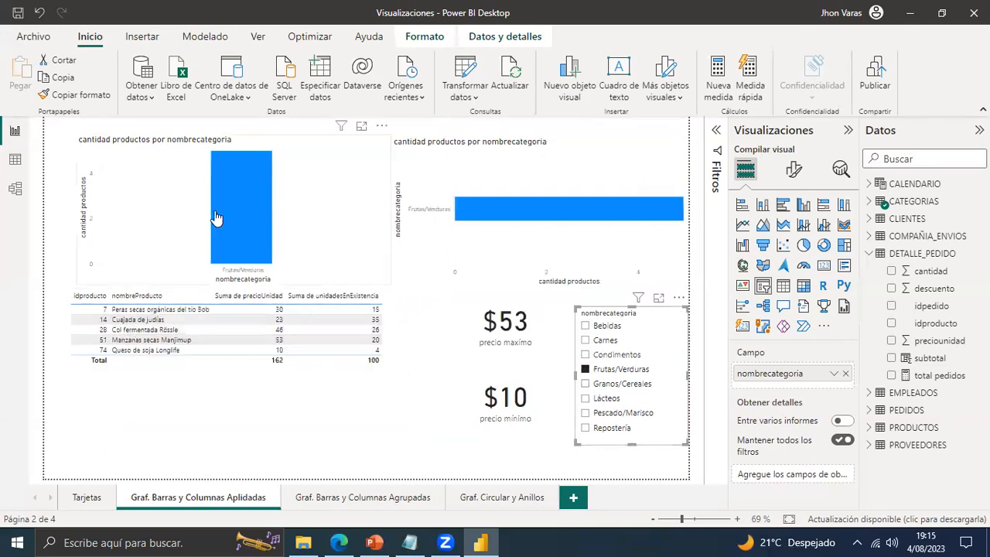
left_click(586, 356)
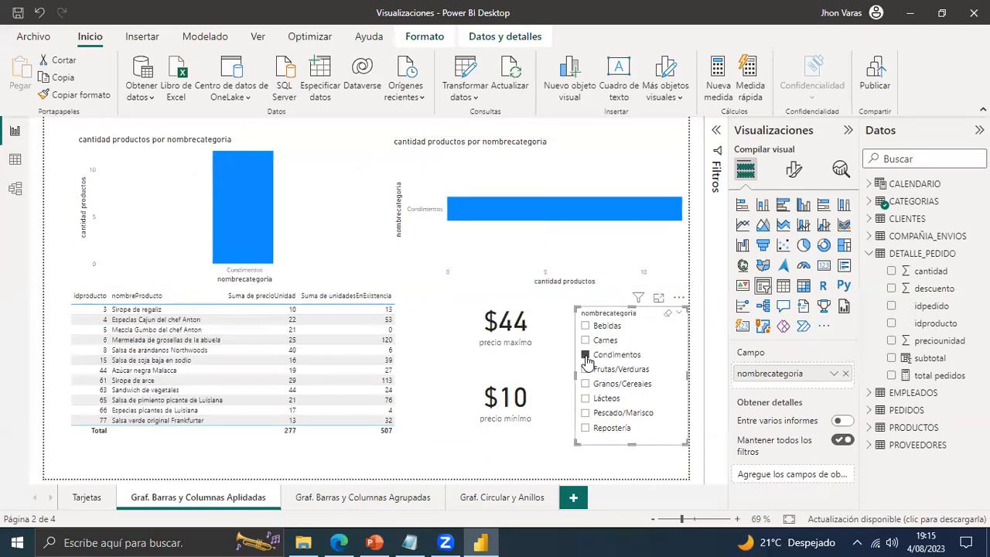
left_click(585, 340)
left_click(585, 326)
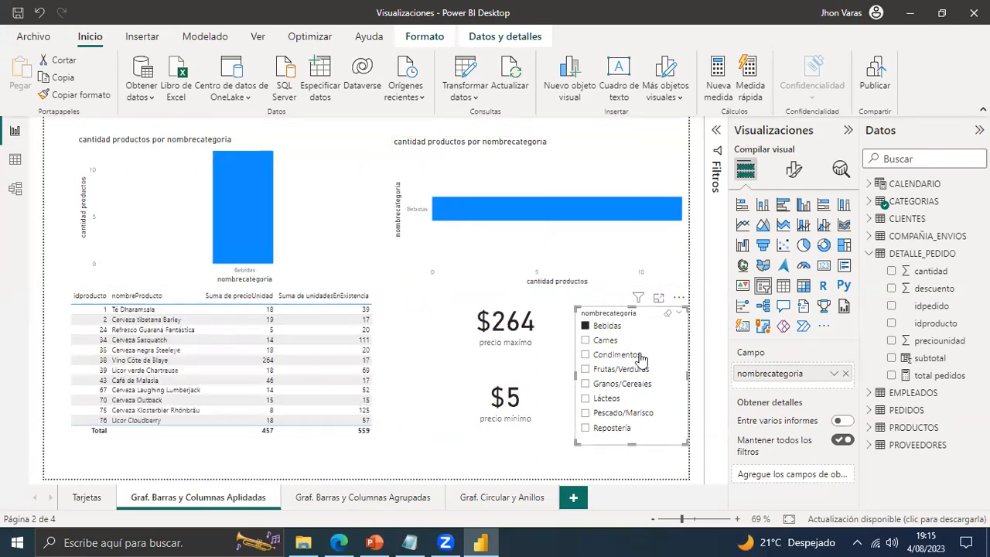
left_click(593, 328)
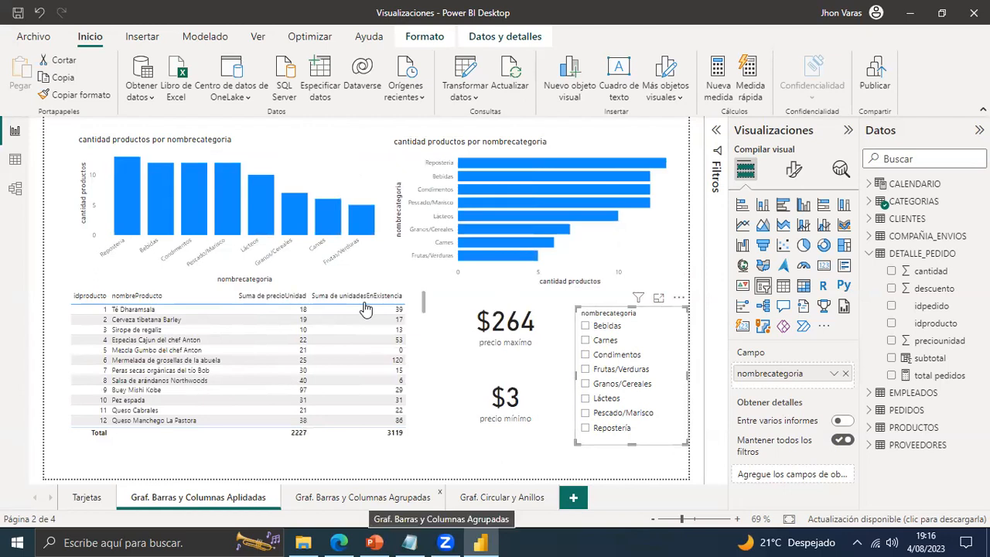
Review the column chart, bar chart and table on the Graf. Barras y Columnas Agrupadas page, testing the Condimentos filter and clearing it.
left_click(364, 498)
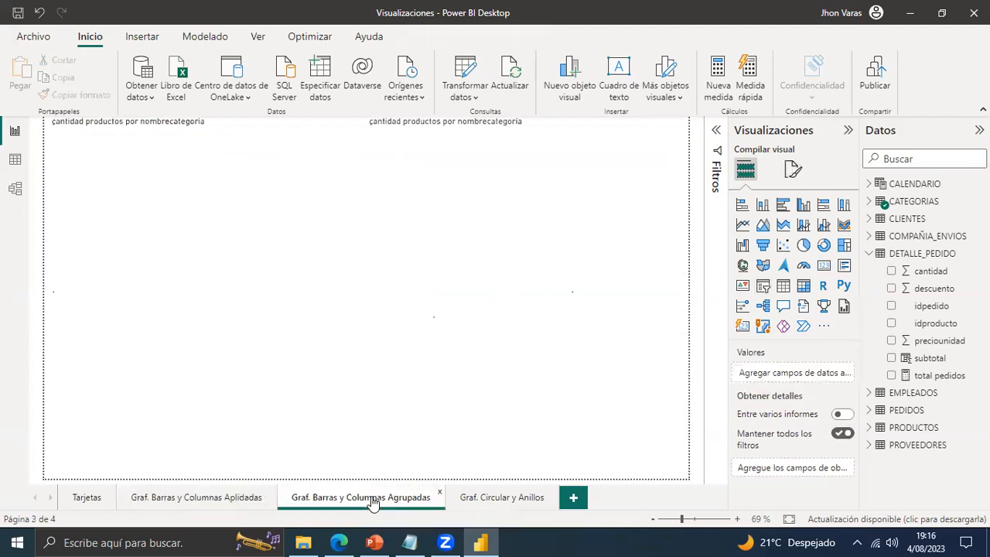
left_click(364, 240)
left_click(587, 238)
left_click(337, 245)
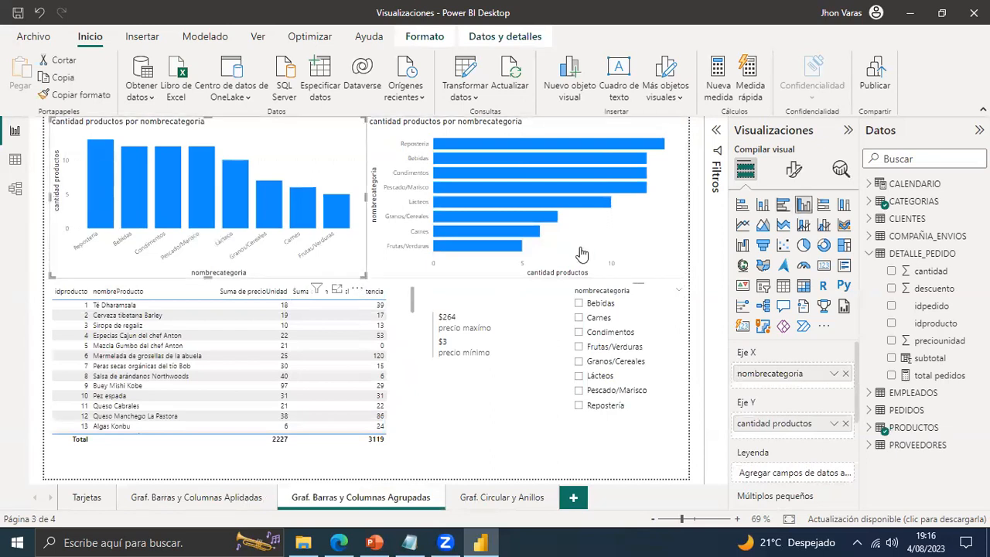
left_click(582, 253)
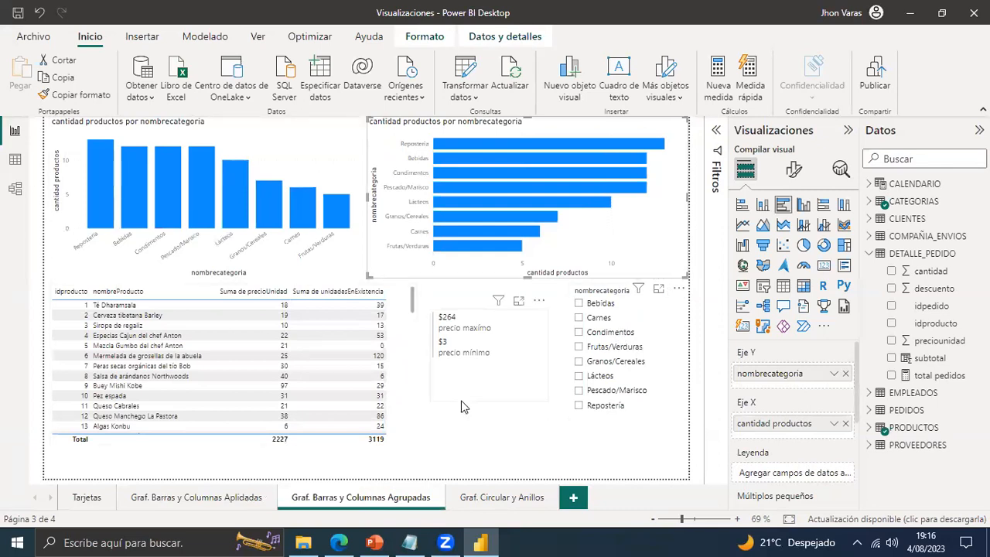
left_click(642, 333)
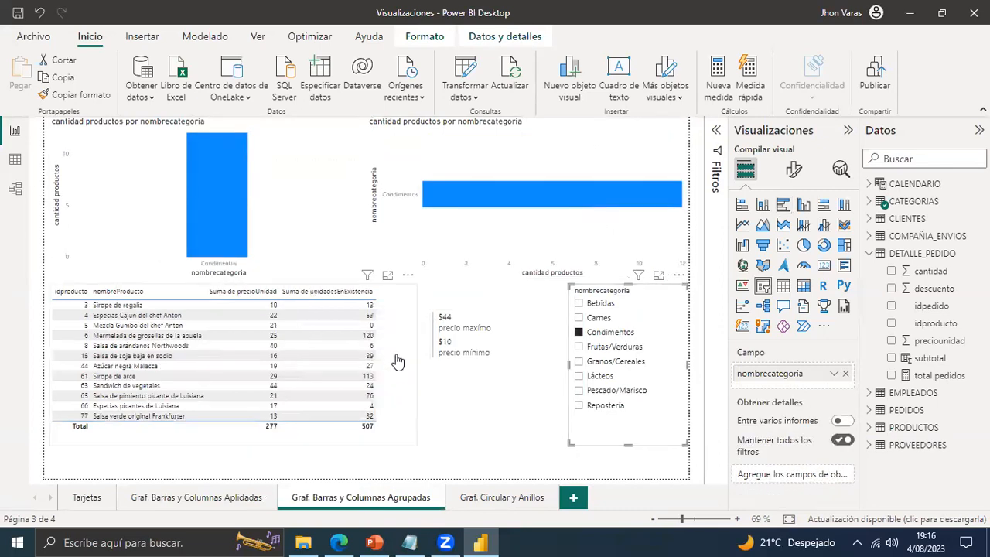
left_click(407, 416)
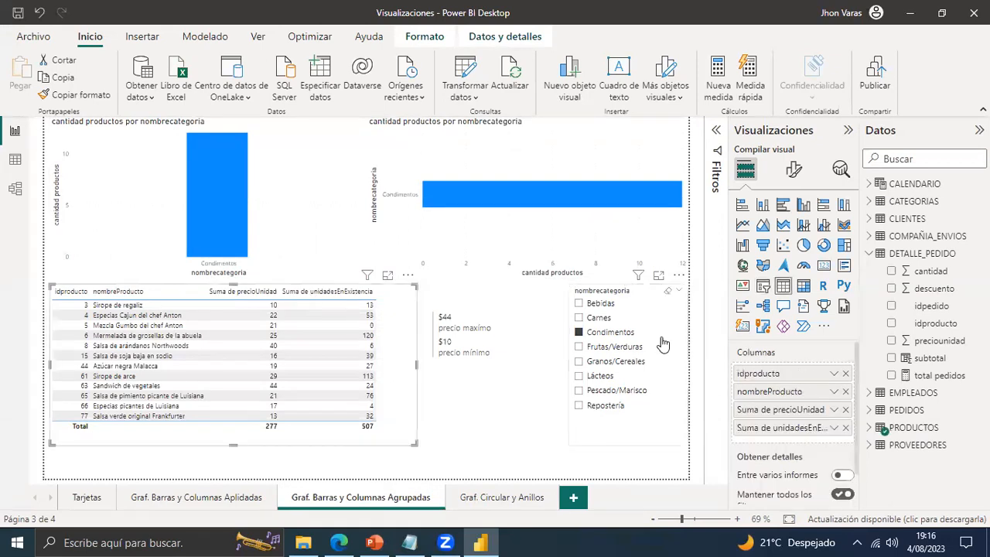
left_click(639, 334)
Examine the fields used by the pie chart, donut chart and product table on the Graf. Circular y Anillos page.
left_click(499, 497)
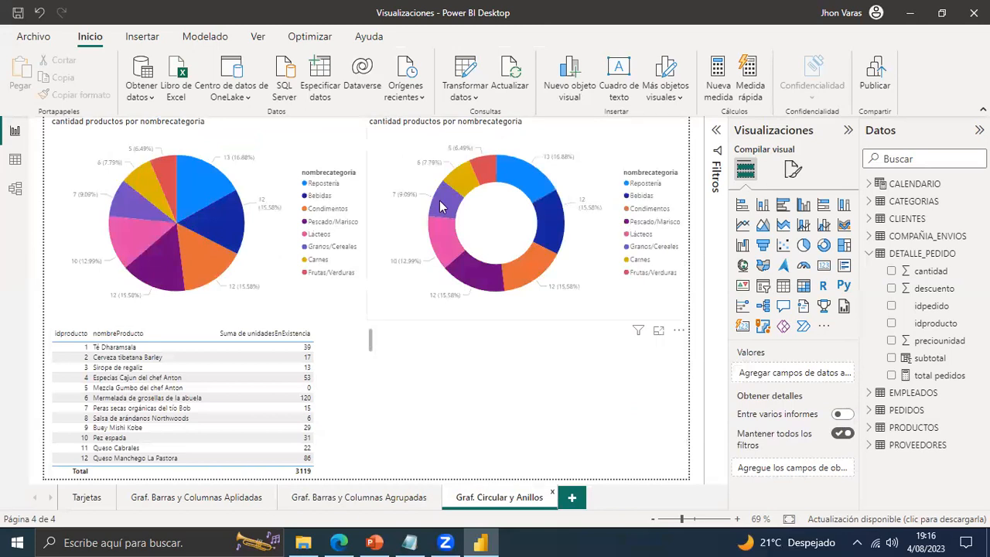
left_click(323, 292)
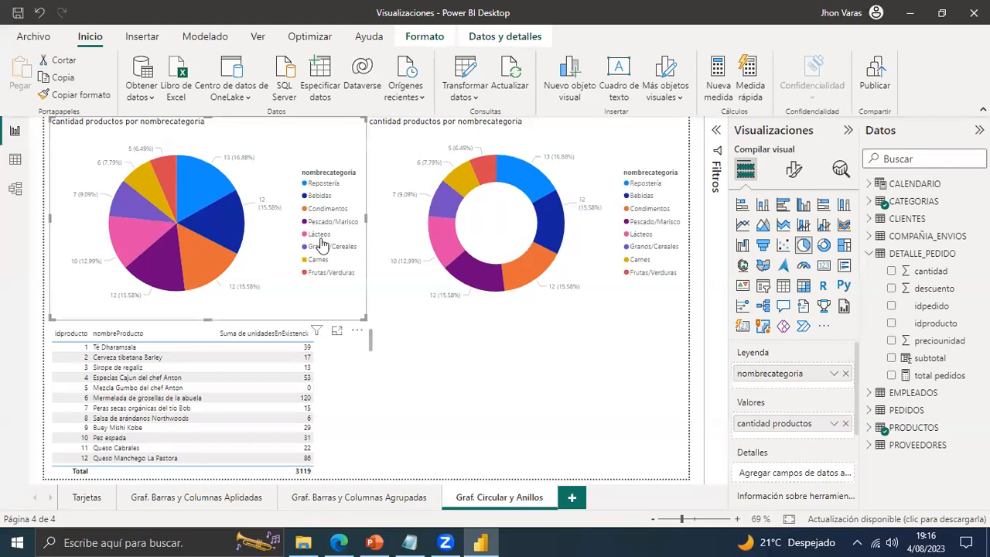
mouse_move(210, 186)
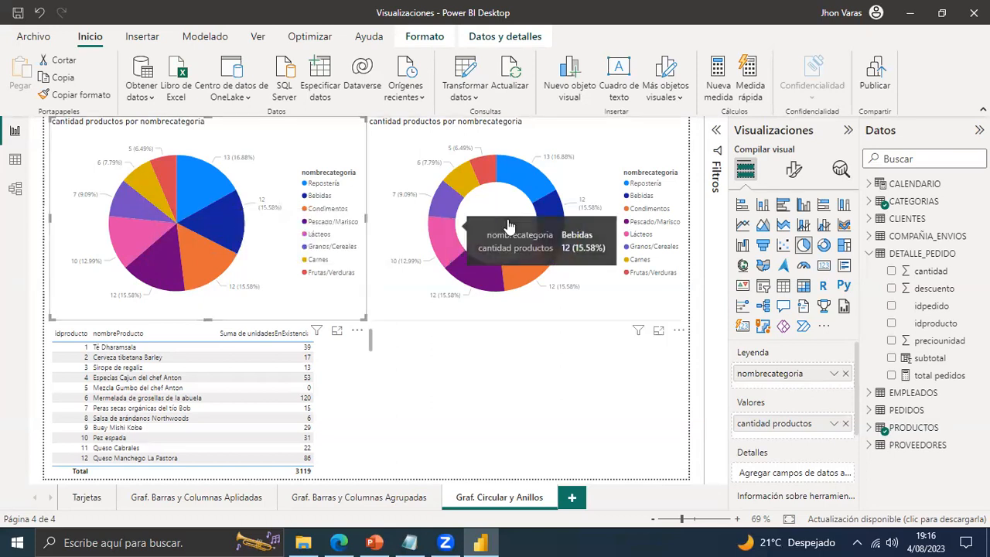
left_click(459, 215)
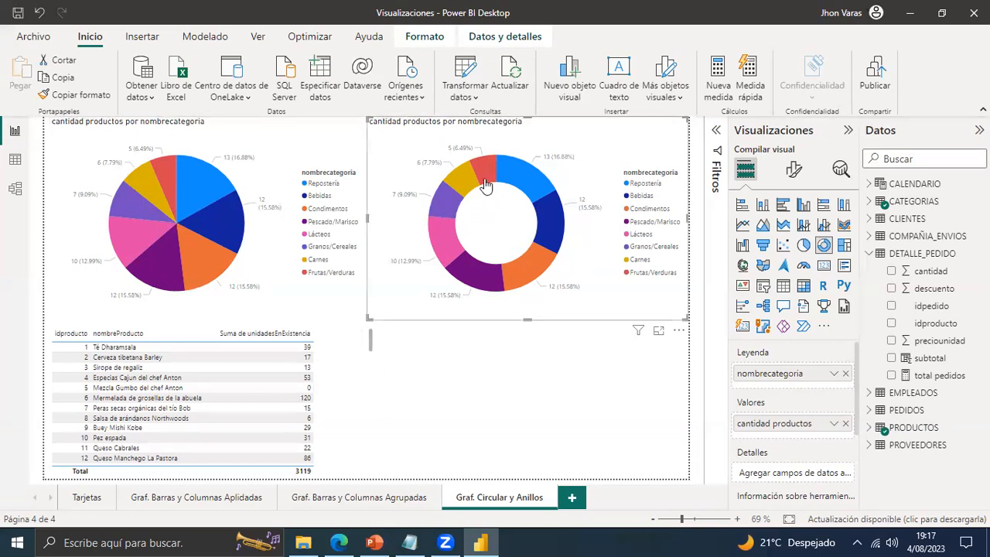
left_click(289, 312)
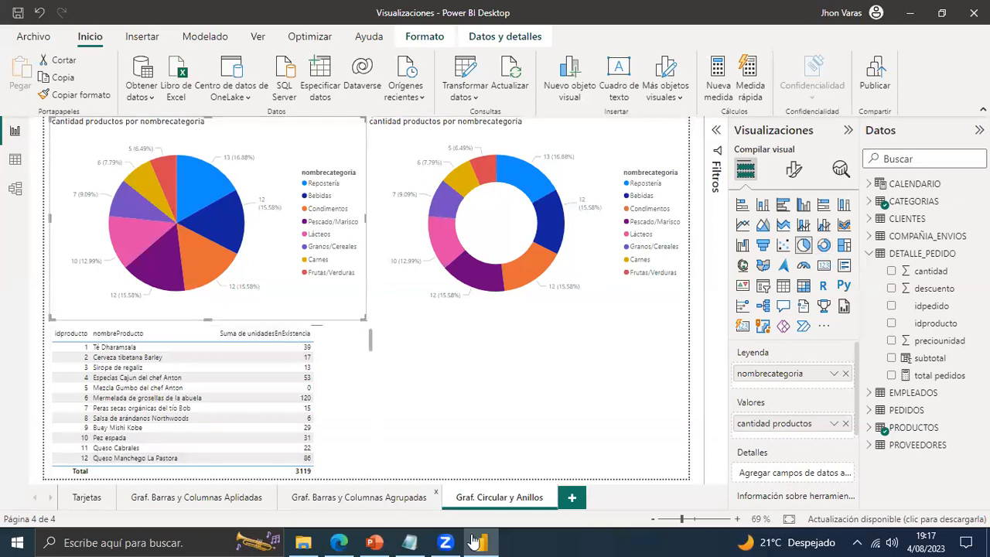
left_click(526, 350)
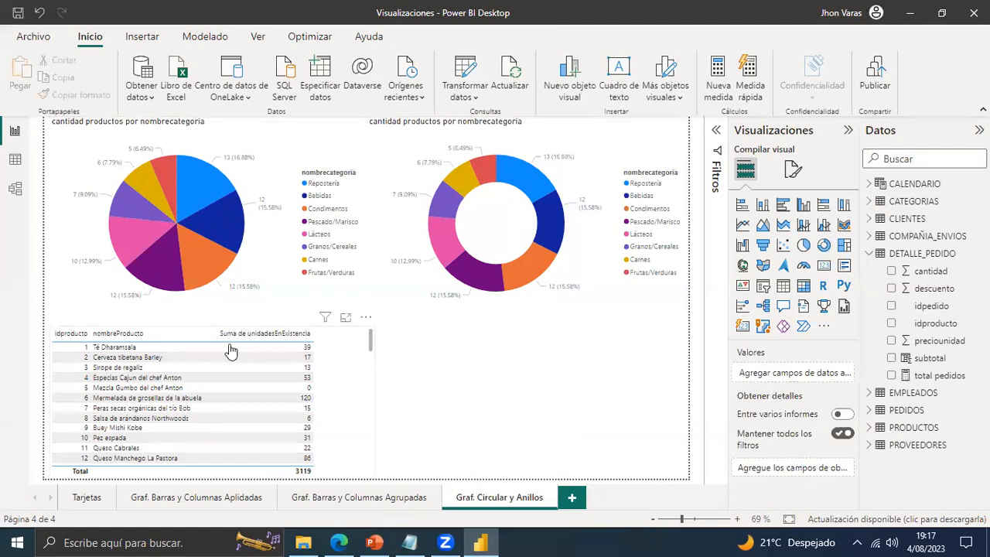
left_click(231, 350)
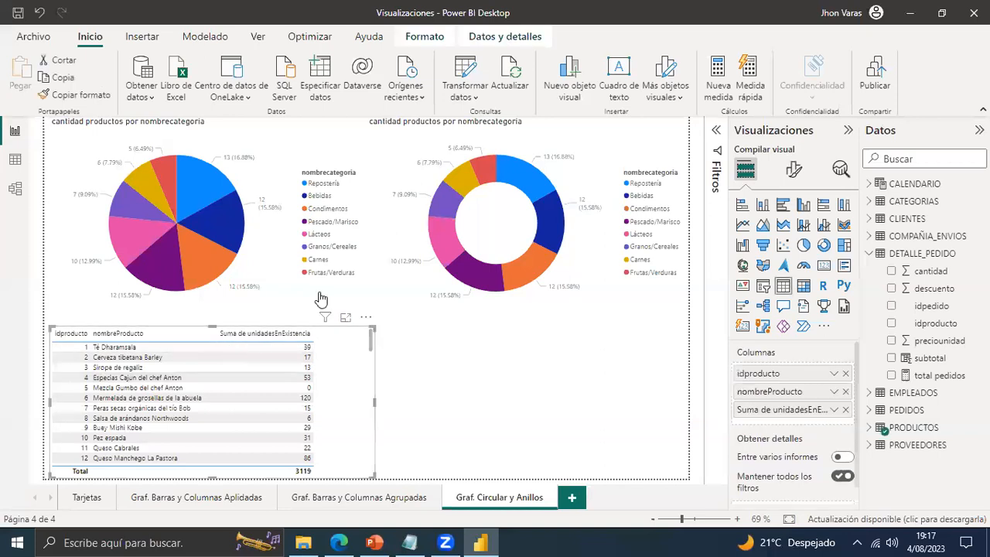
left_click(570, 376)
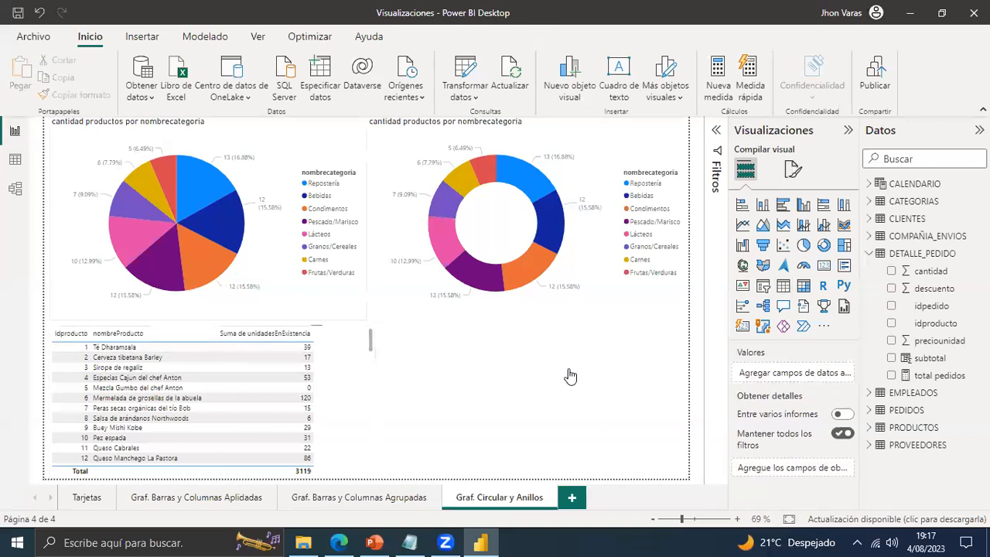
key("Tab")
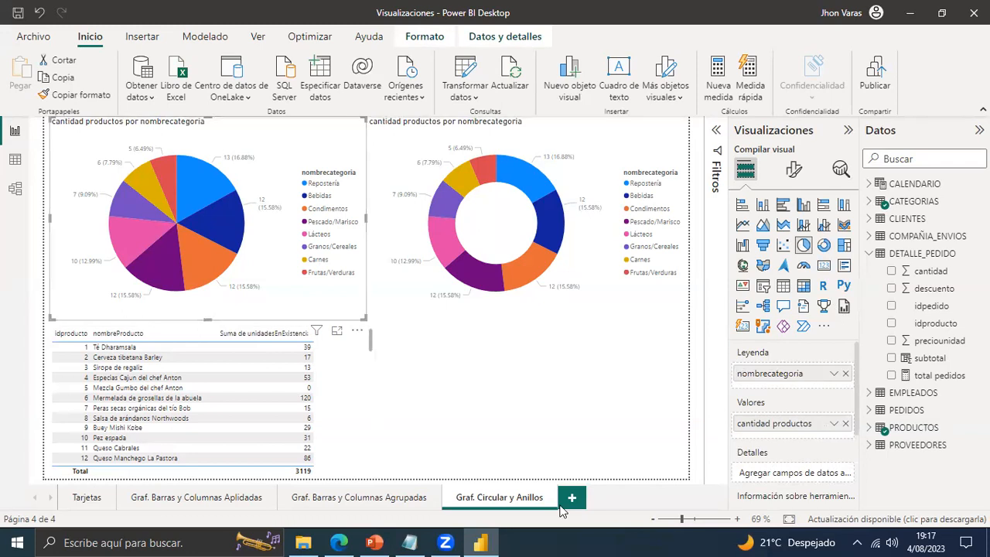
left_click(601, 446)
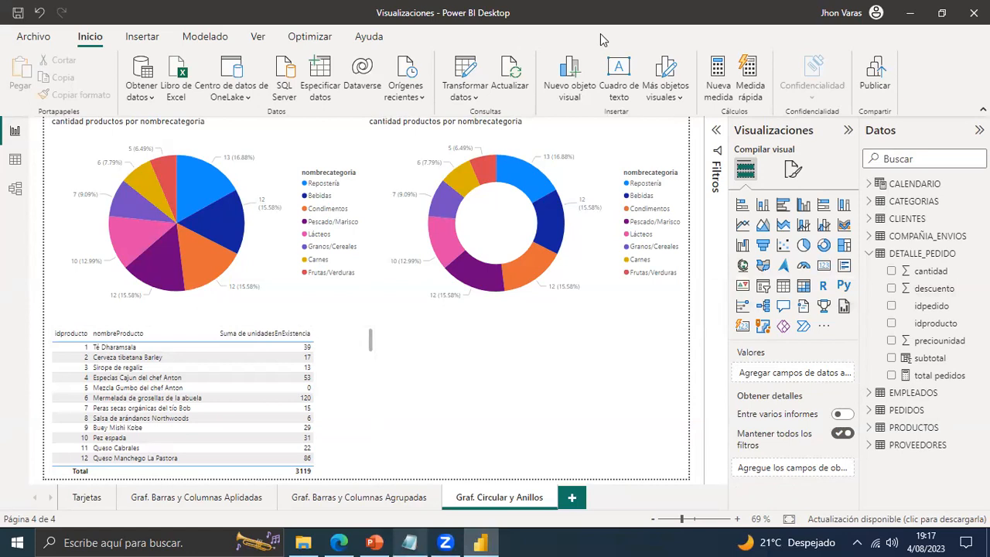
Add a new report page and name it Matriz.
left_click(410, 542)
left_click(192, 375)
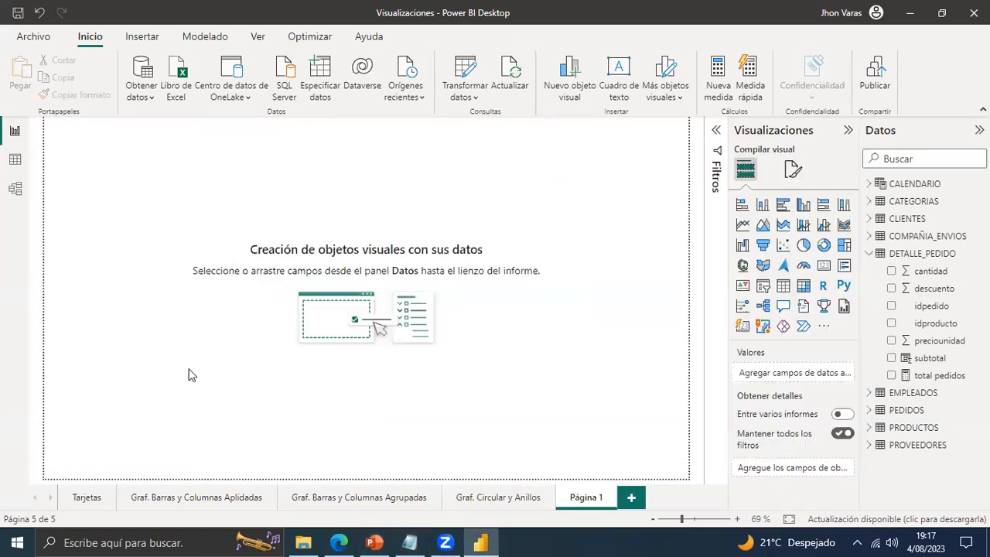
right_click(581, 502)
left_click(658, 453)
type("Matri")
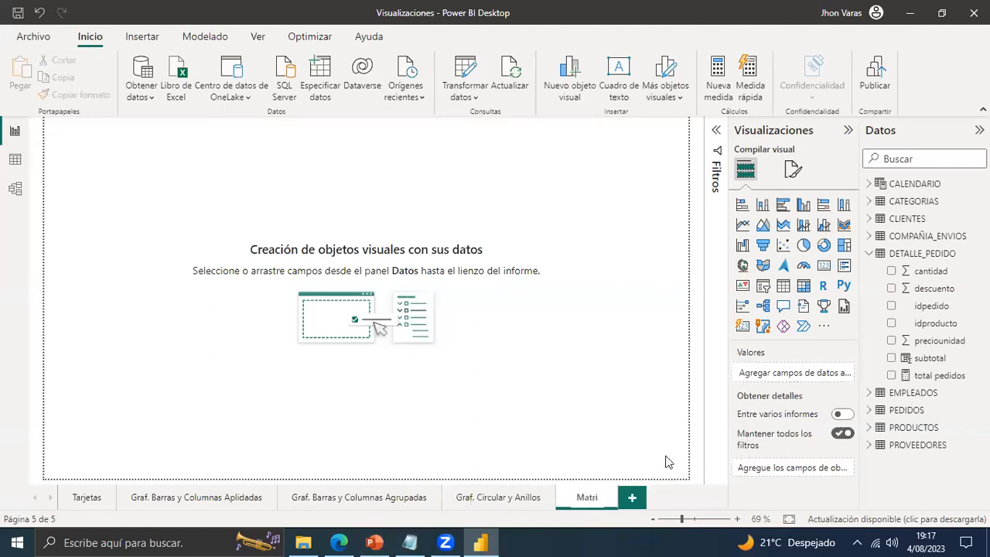
type("z")
key("Return")
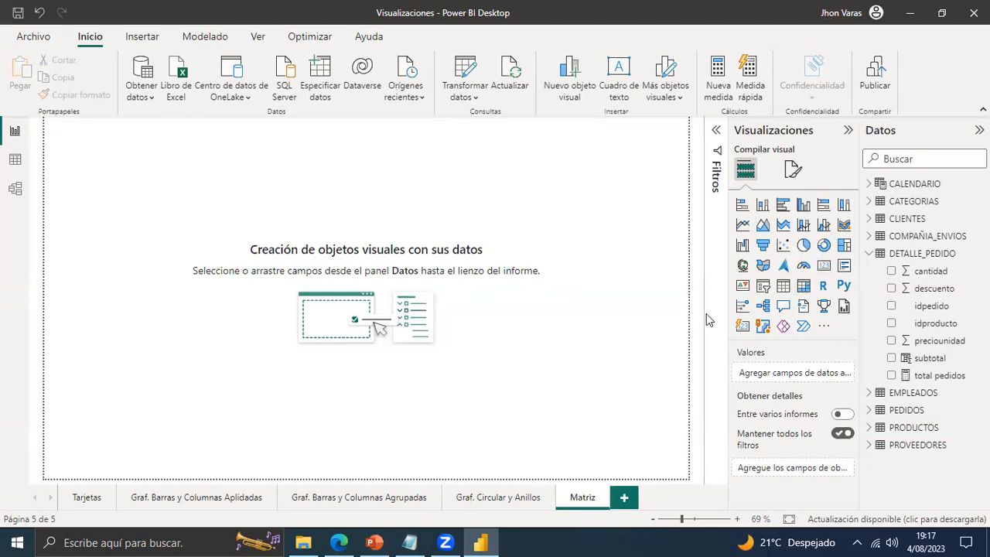
Insert an empty matrix visual on the Matriz page and enlarge it to cover most of the canvas.
left_click(802, 286)
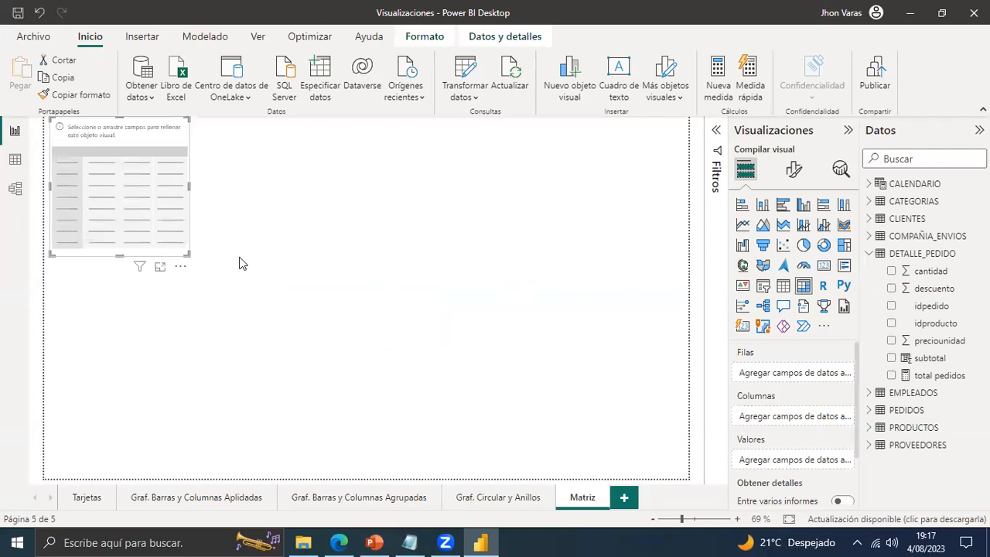
left_click_drag(189, 255, 541, 432)
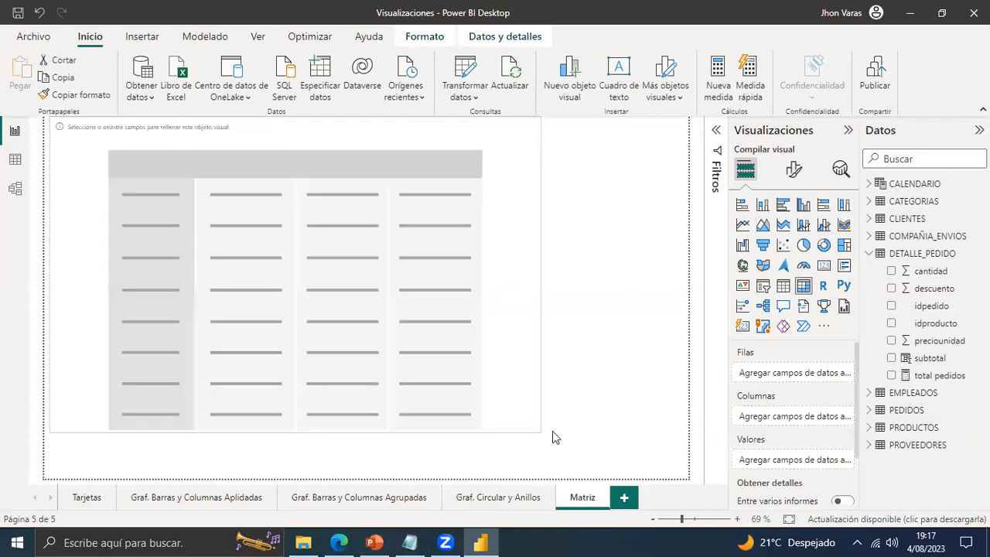
left_click(347, 223)
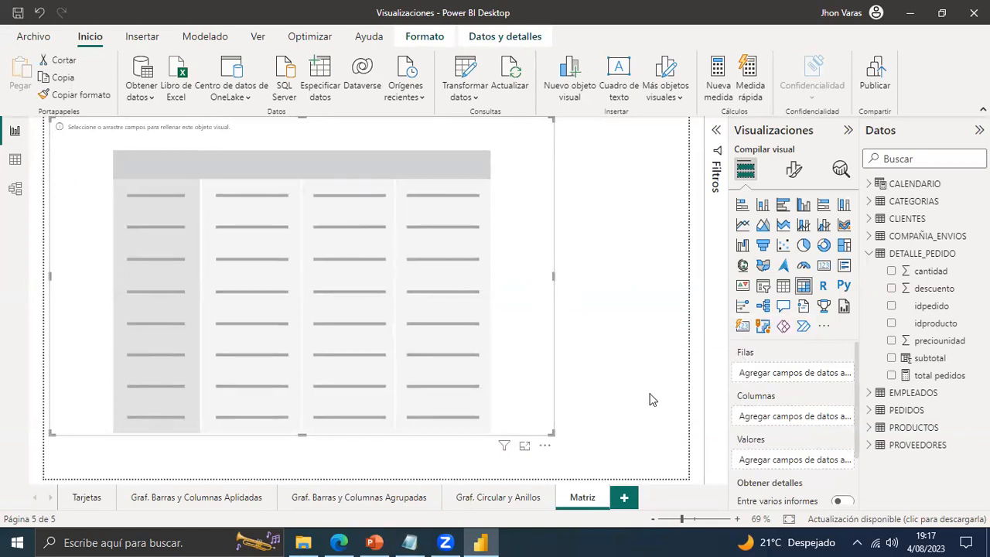
Review the product table's fields on the Graf. Circular y Anillos page and the records of the DETALLE_PEDIDO table.
left_click(487, 501)
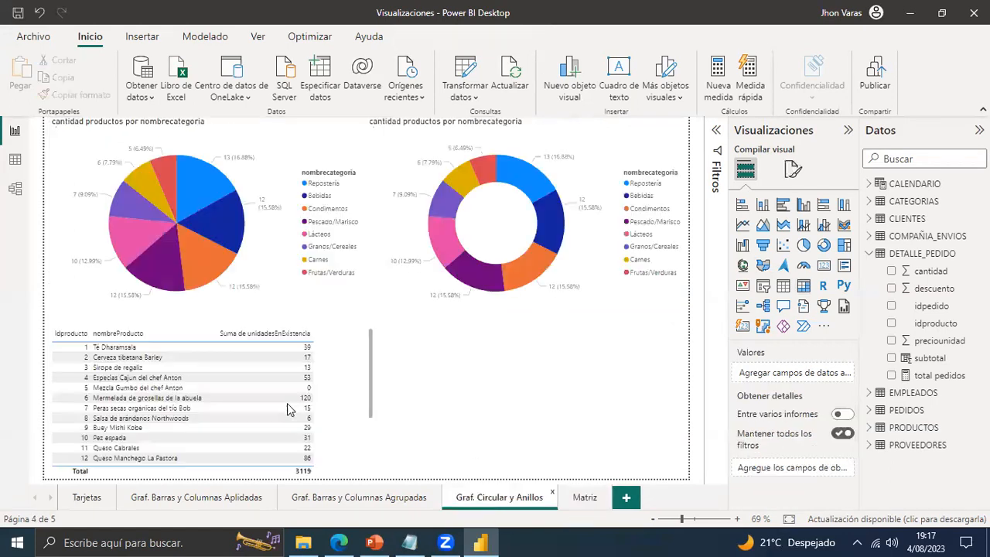
left_click(287, 408)
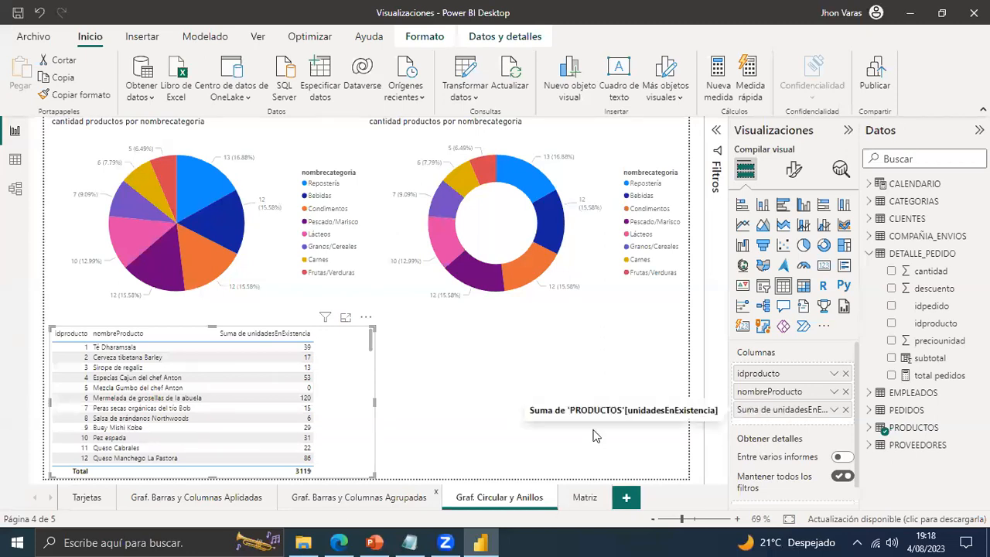
left_click(470, 293)
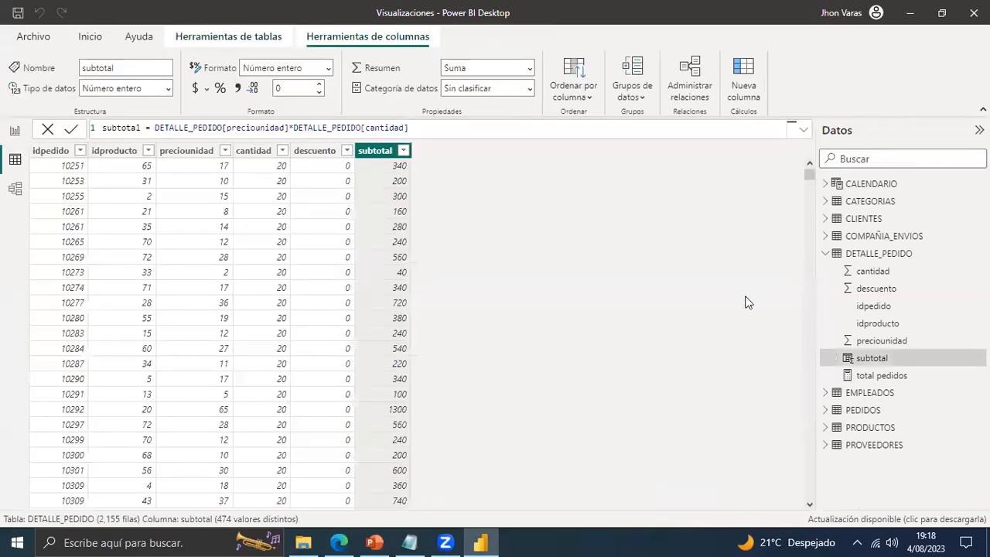
left_click(825, 253)
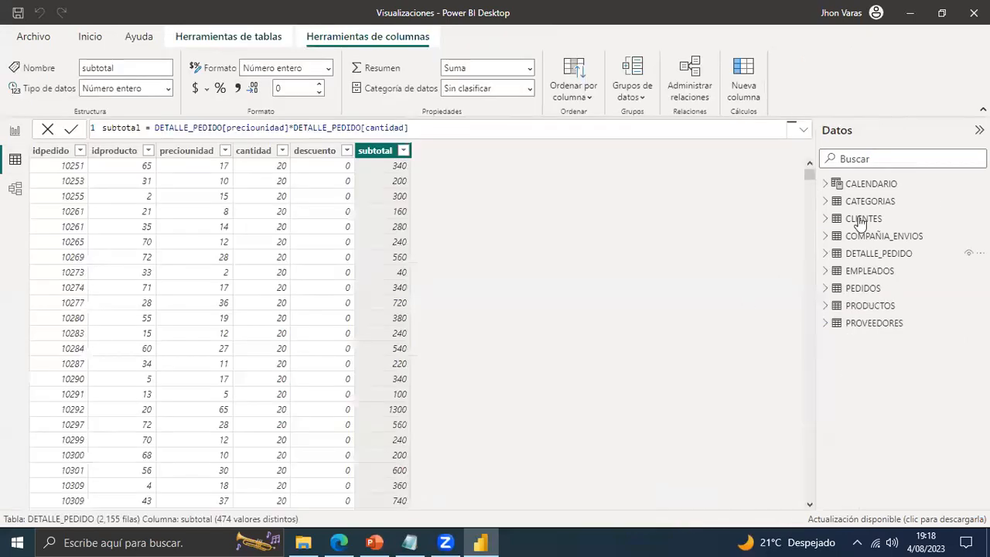
left_click(882, 255)
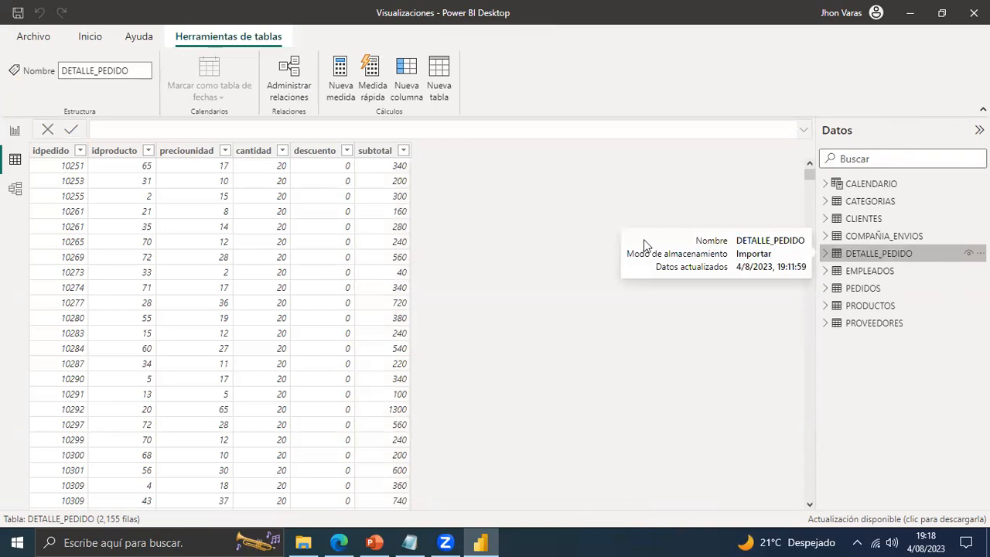
Switch to the PowerPoint presentation and highlight the TOTALYTD function on the Funciones de inteligencia de tiempo slide.
left_click(374, 542)
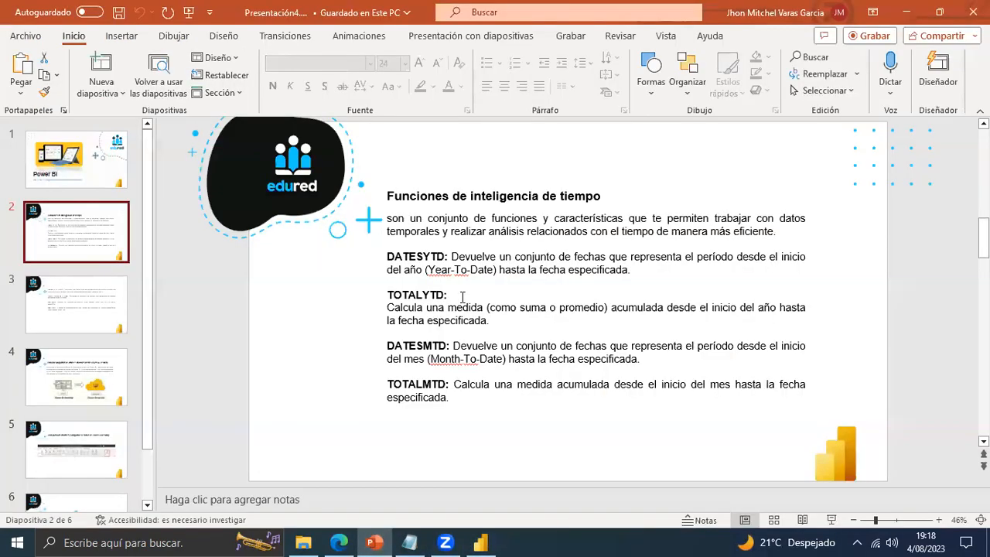
double_click(462, 296)
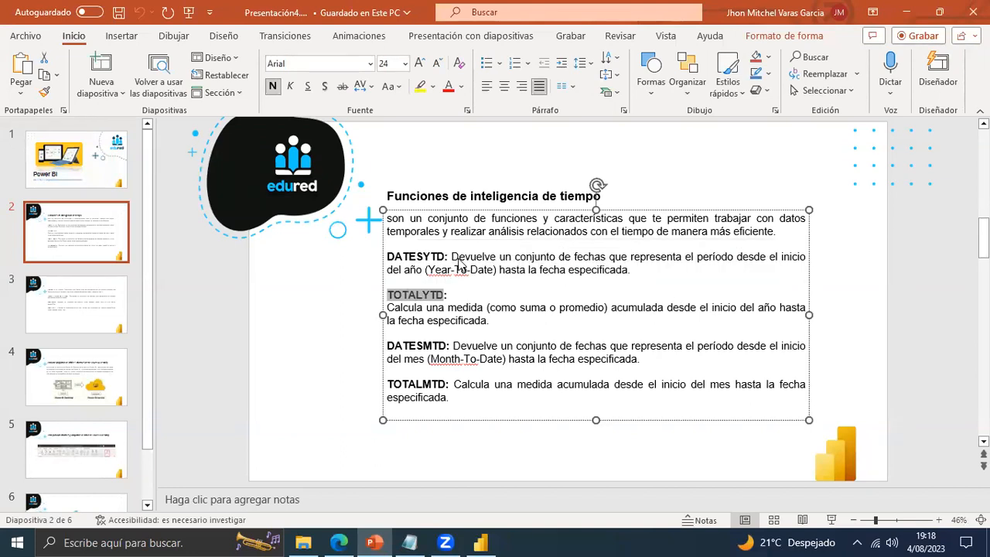
Copy the highlighted TOTALYTD function name from the slide and switch to Power BI Desktop.
right_click(414, 296)
left_click(457, 151)
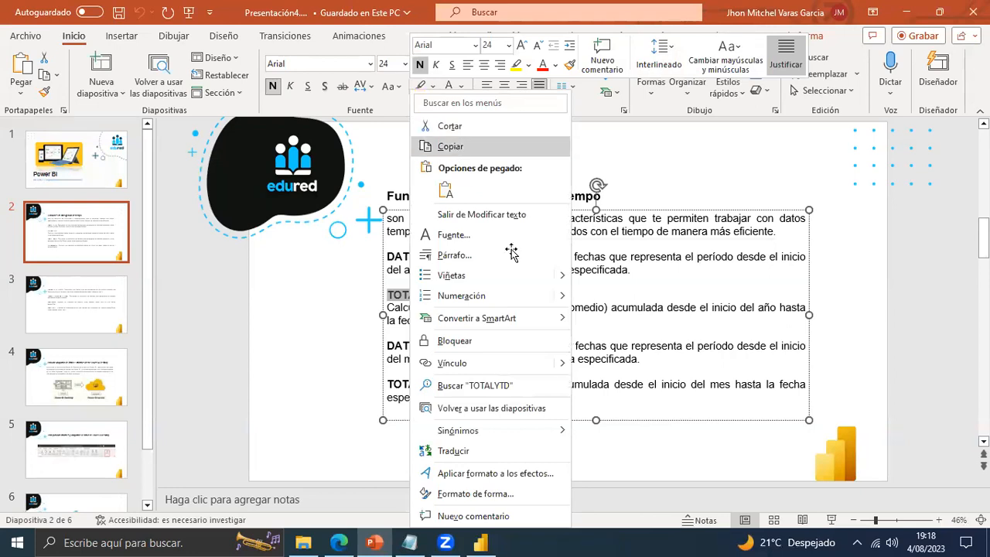
left_click(481, 542)
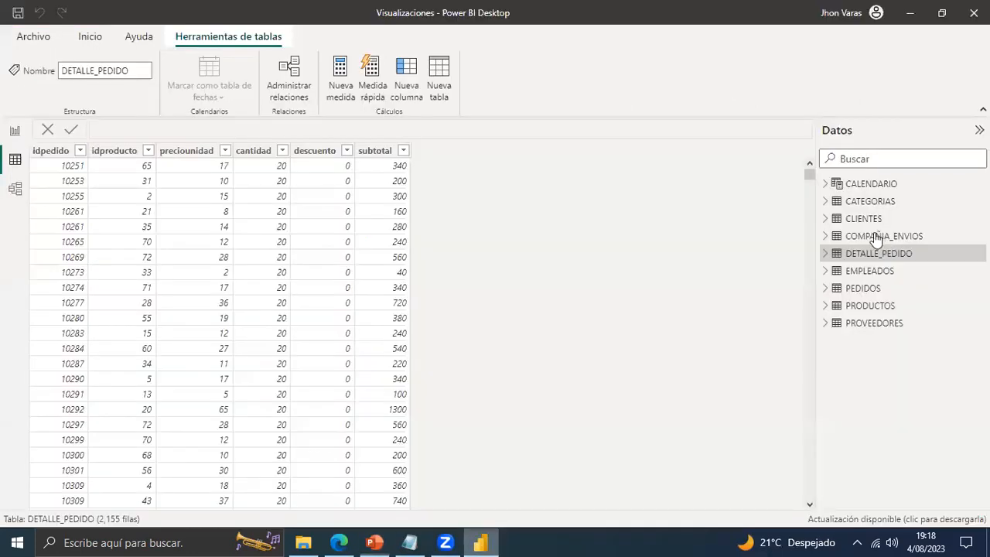
Create a new measure in the DETALLE_PEDIDO table and name it TOTALYTD.
left_click(825, 254)
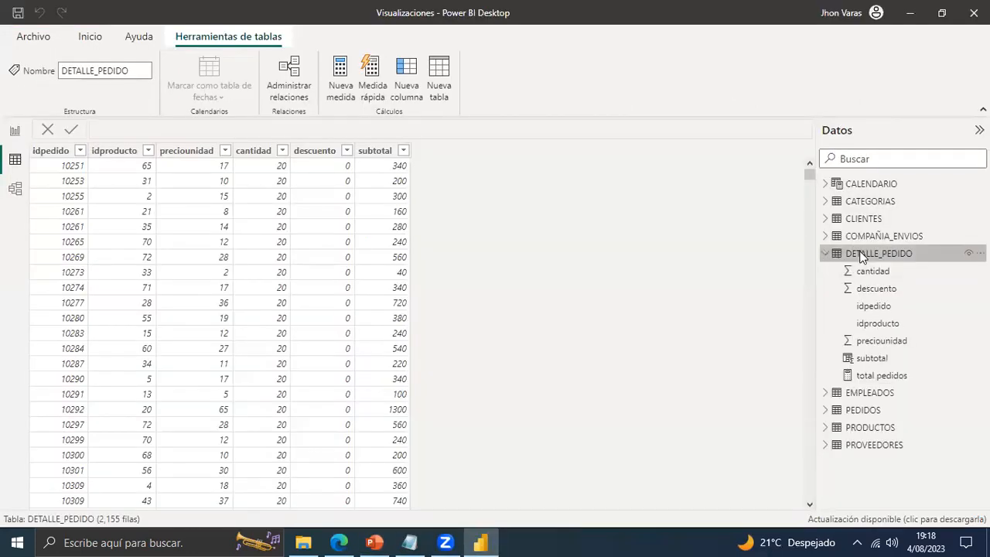
right_click(847, 253)
key("Escape")
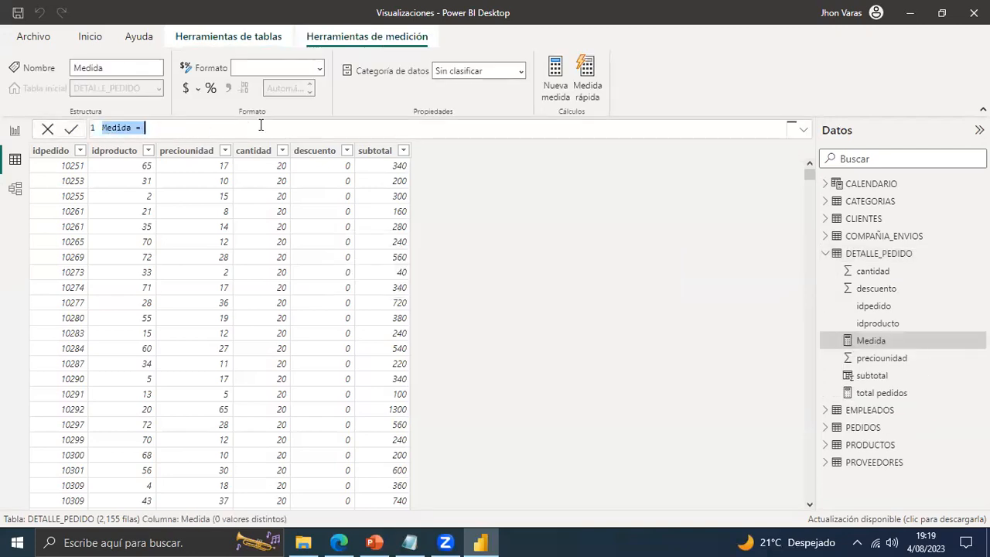
type("TOTALYTD")
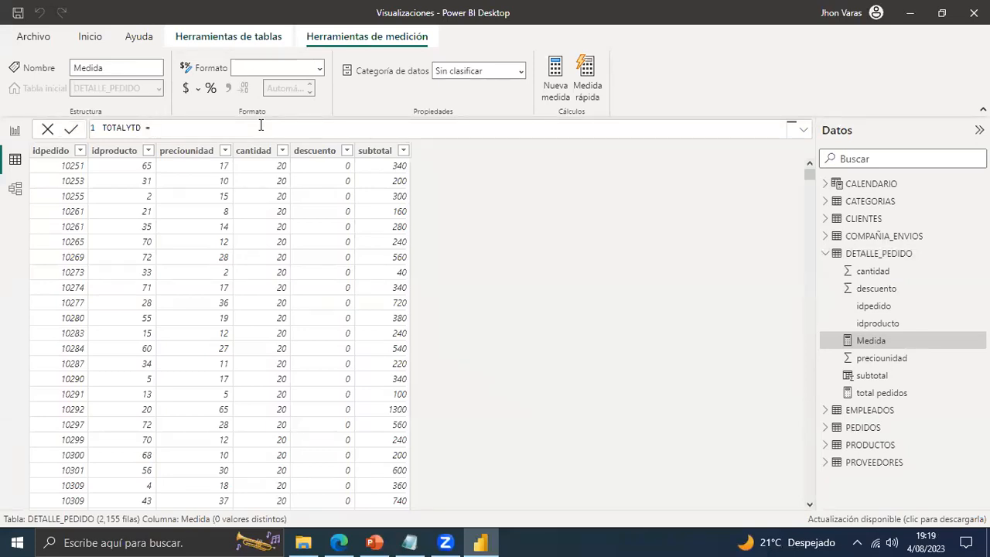
Start the measure's formula with the TOTALYTD function, using [total pedidos] as its expression.
type("TOTALYTD(")
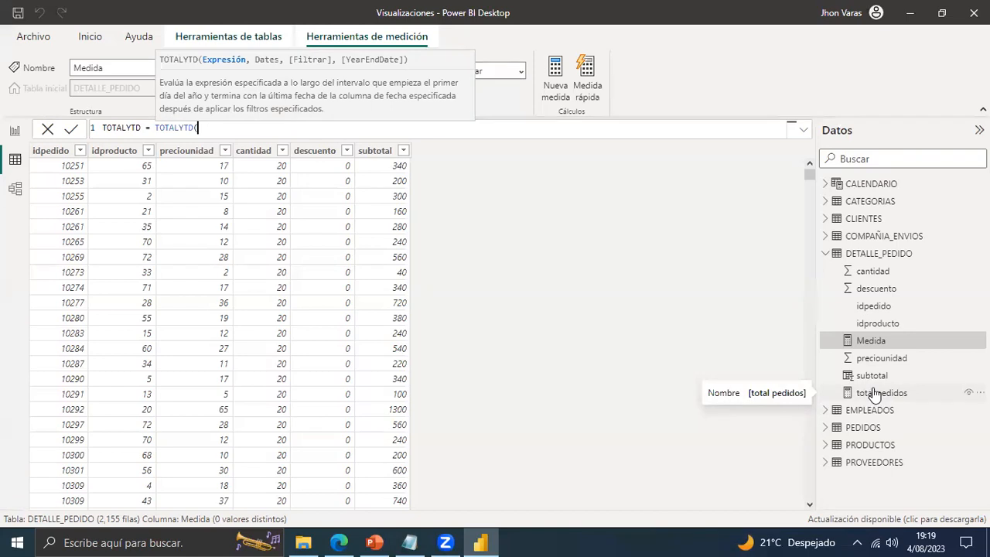
type("to")
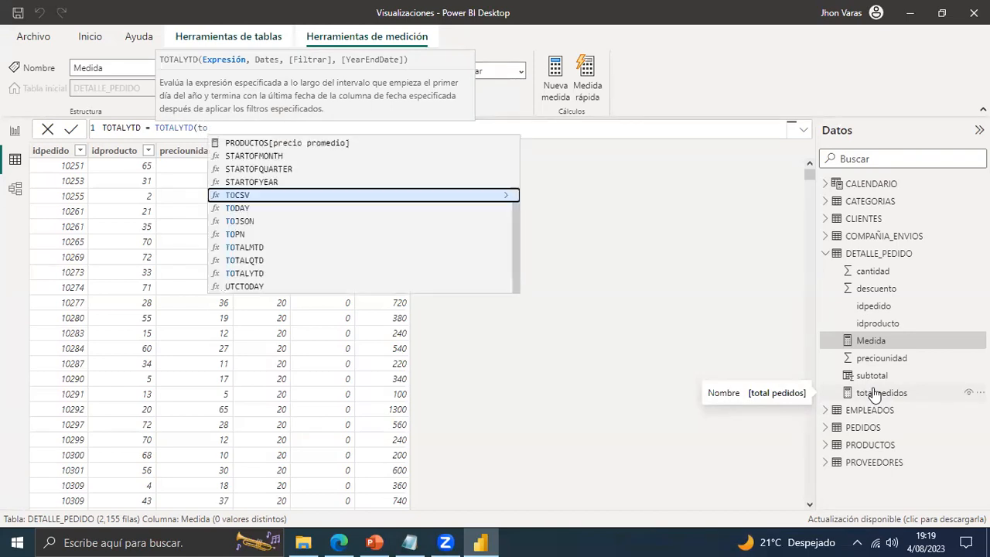
type("ta")
key("Tab")
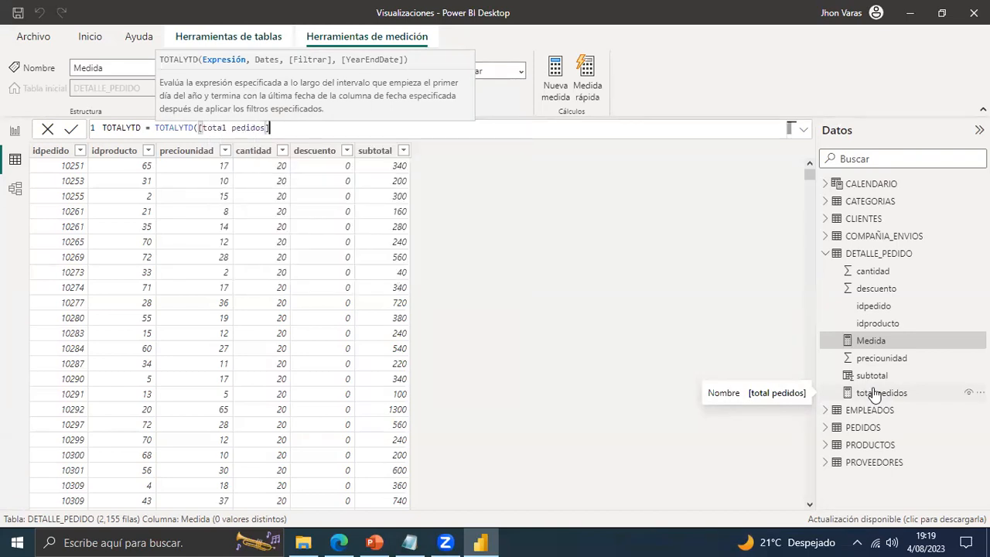
type(",")
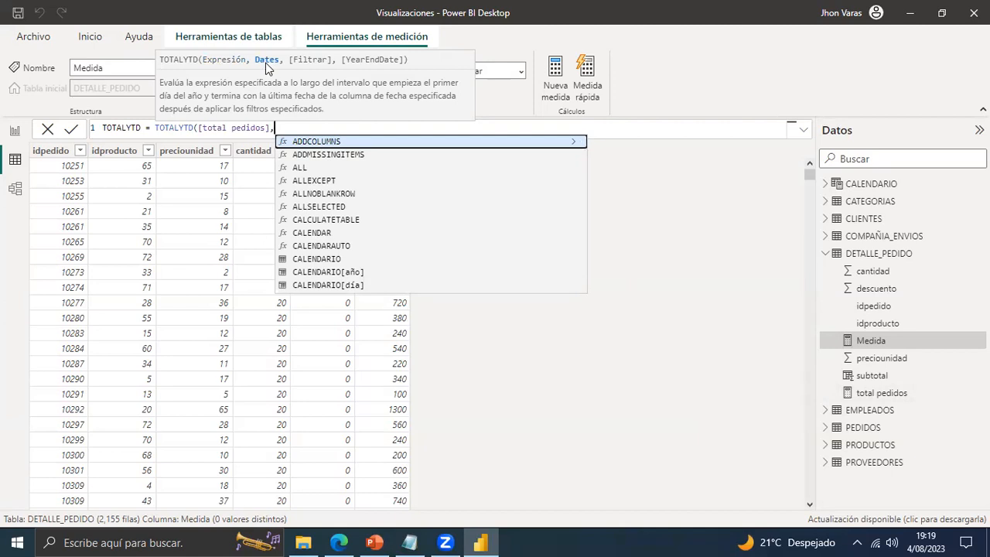
Supply CALENDARIO[fecha] as the function's dates argument, close the formula and commit the measure.
type("cal")
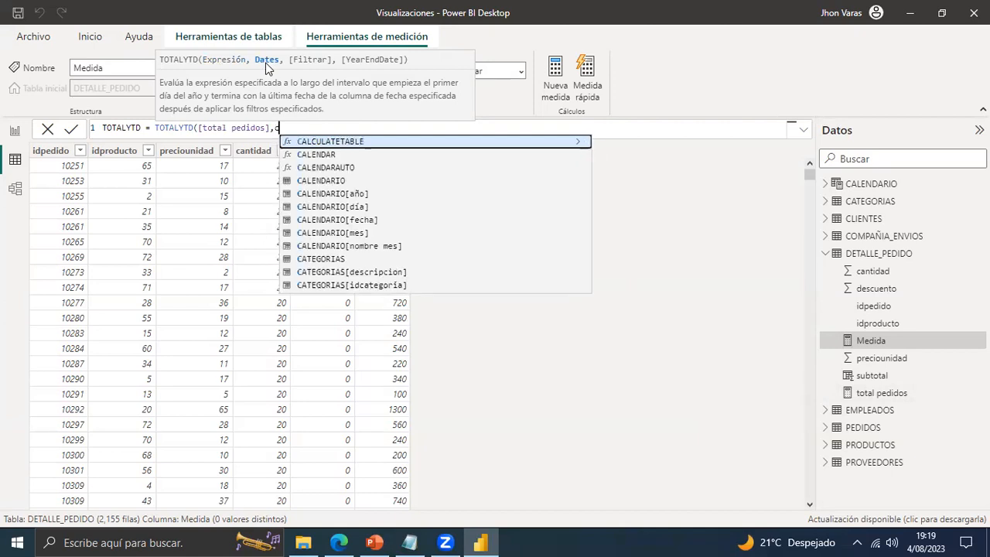
key("Down")
key("Down")
key("Down")
key("Down")
key("Down")
key("Down")
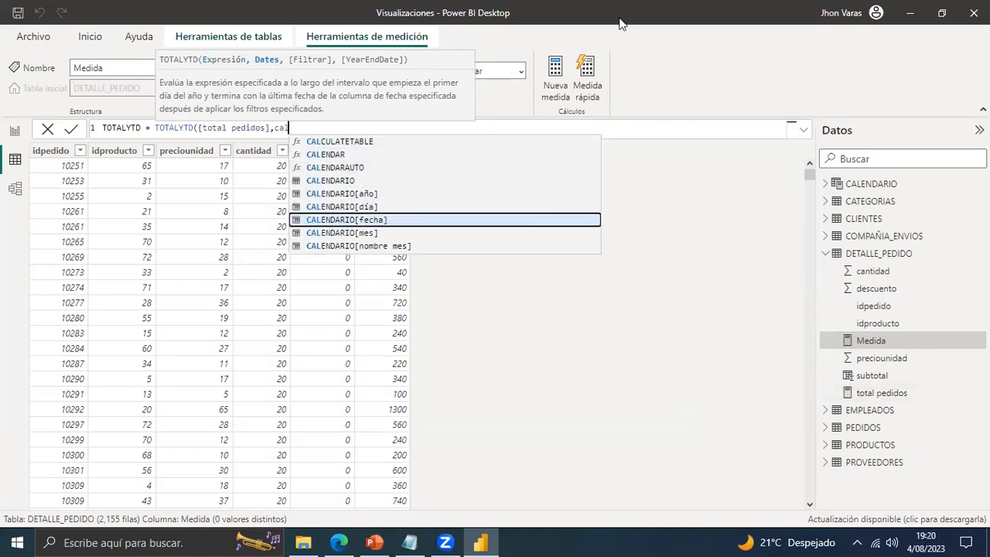
key("Down")
key("Up")
left_click(382, 221)
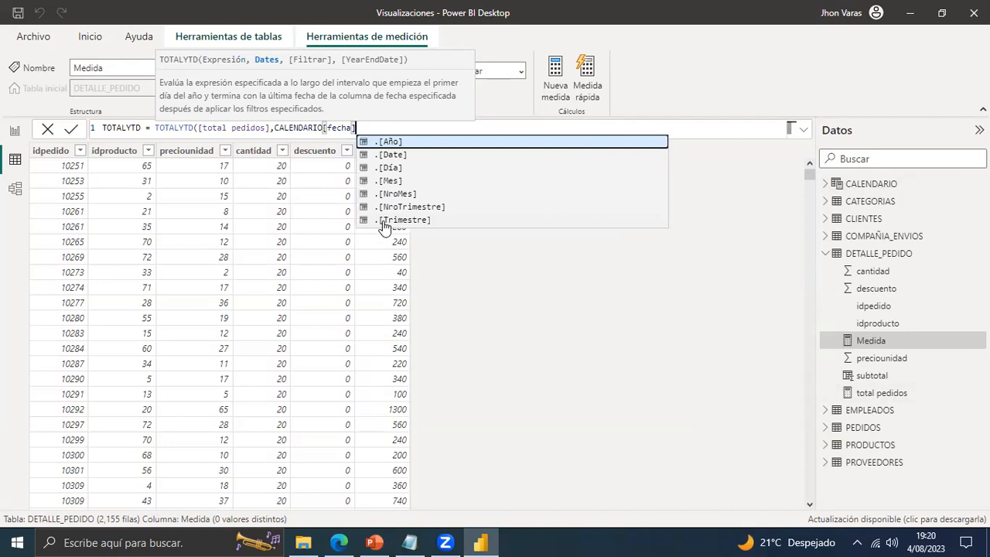
type(")")
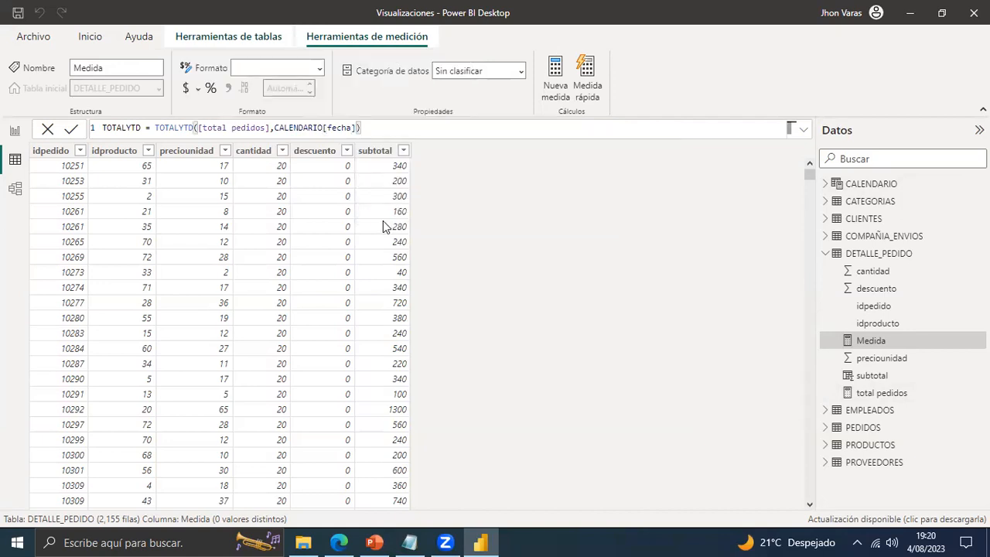
key("Return")
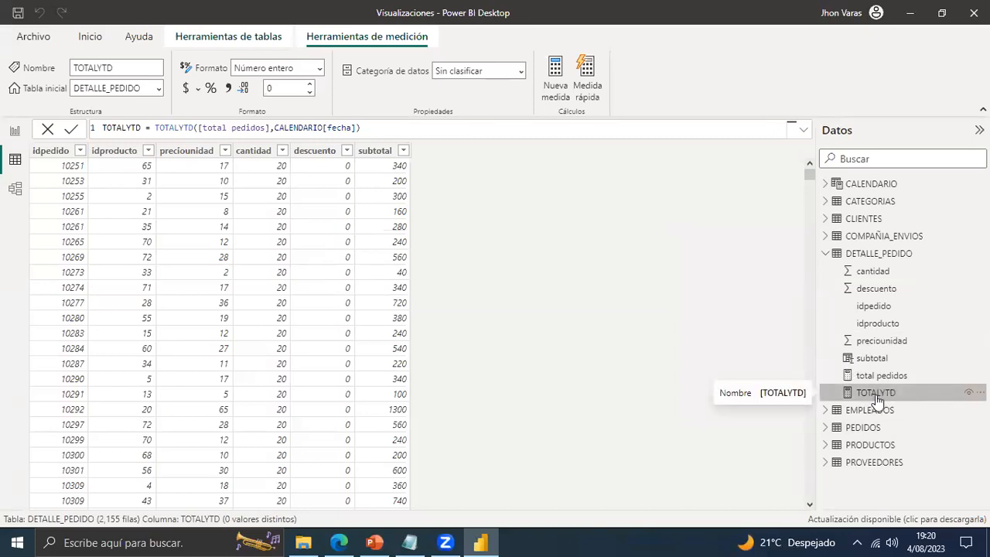
Return to the report's Matriz page and add the CALENDARIO fecha field to the matrix rows.
left_click(15, 131)
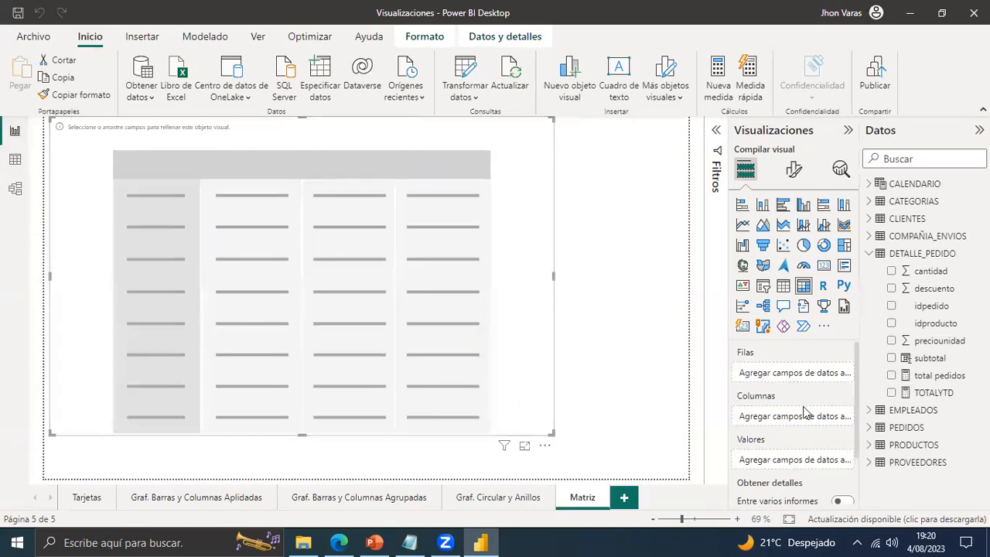
left_click(882, 185)
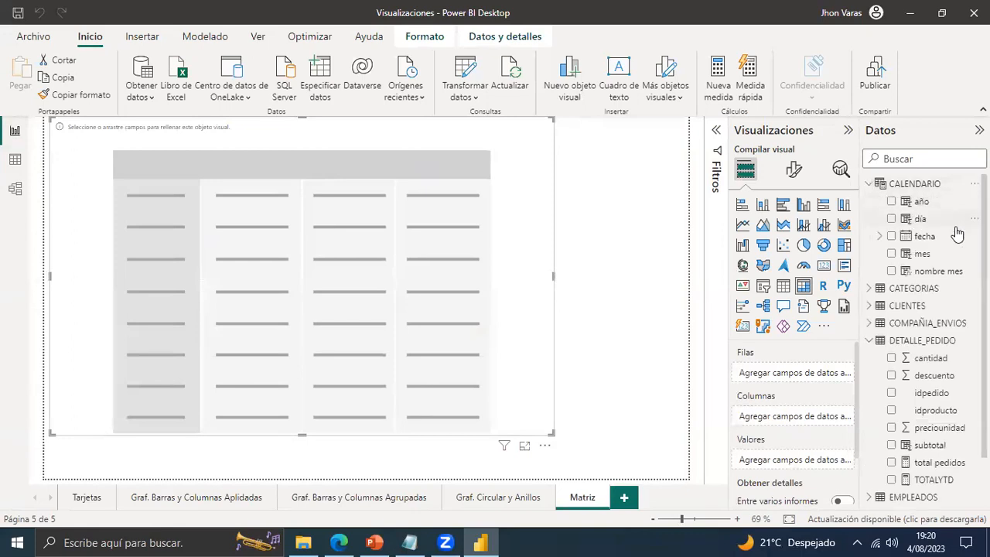
left_click_drag(921, 236, 777, 378)
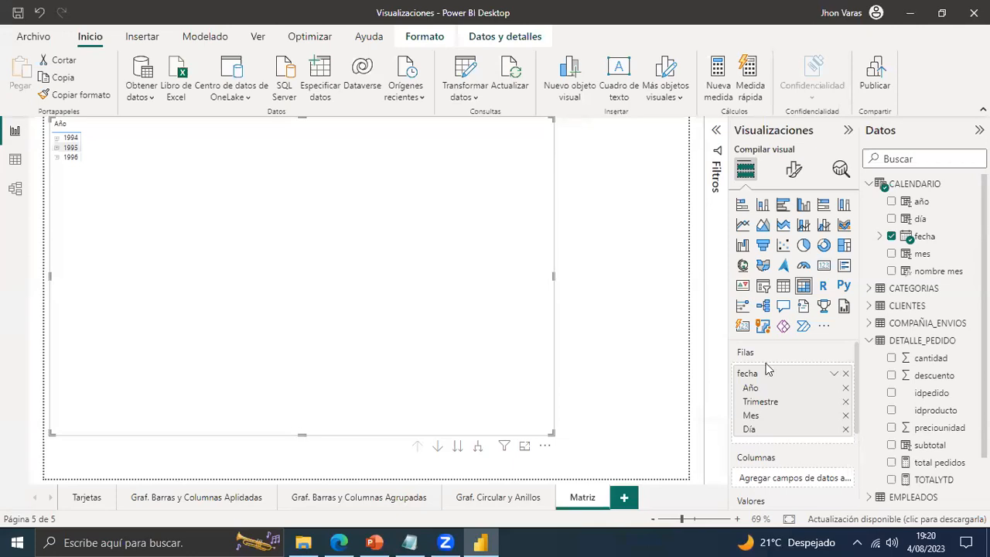
Remove the Mes, Día and Trimestre levels from the fecha row hierarchy, and restore all its levels.
left_click(846, 416)
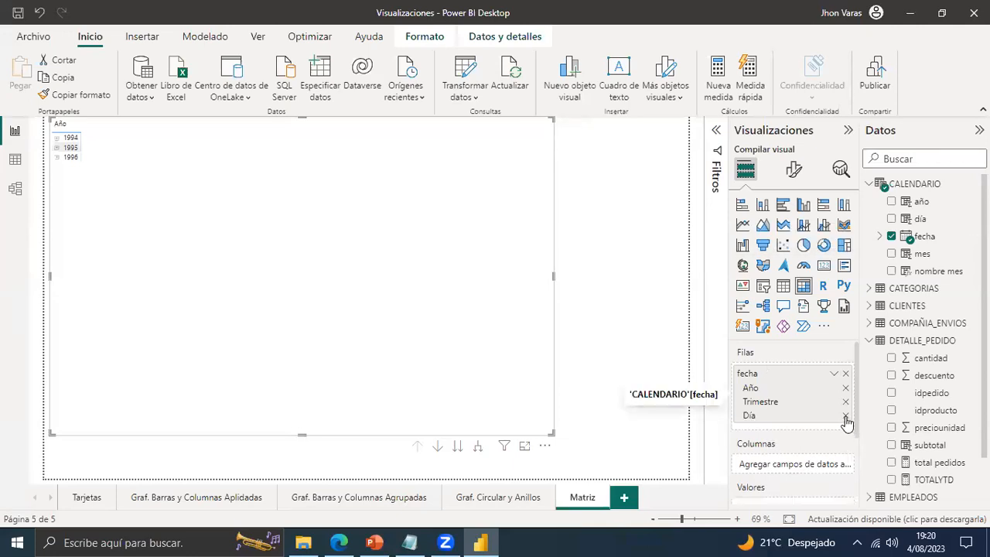
left_click(846, 416)
left_click(845, 403)
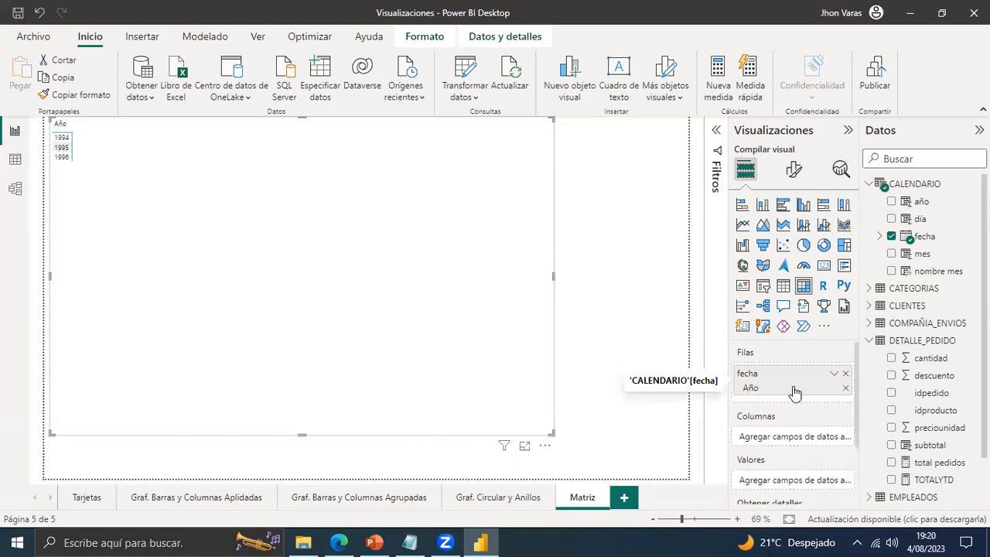
left_click(835, 375)
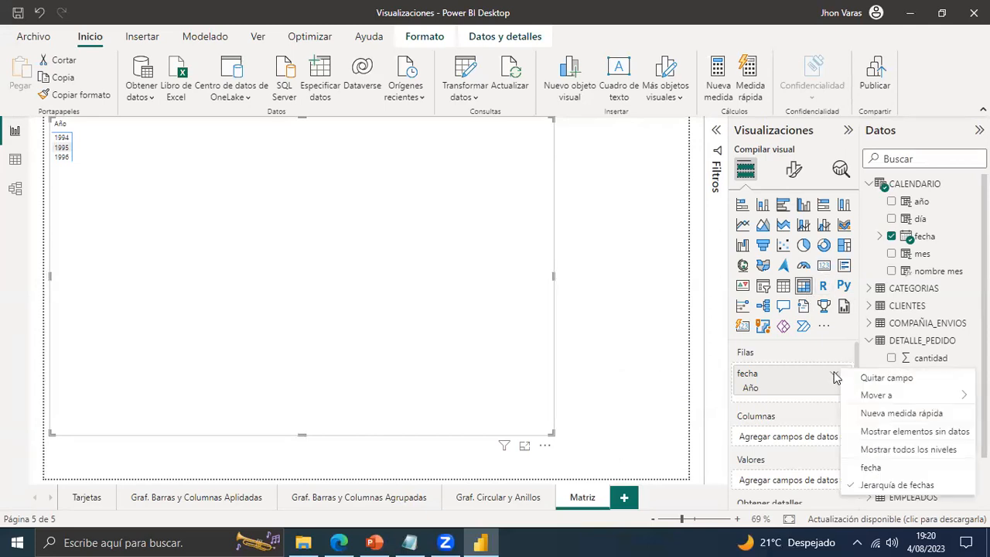
left_click(912, 450)
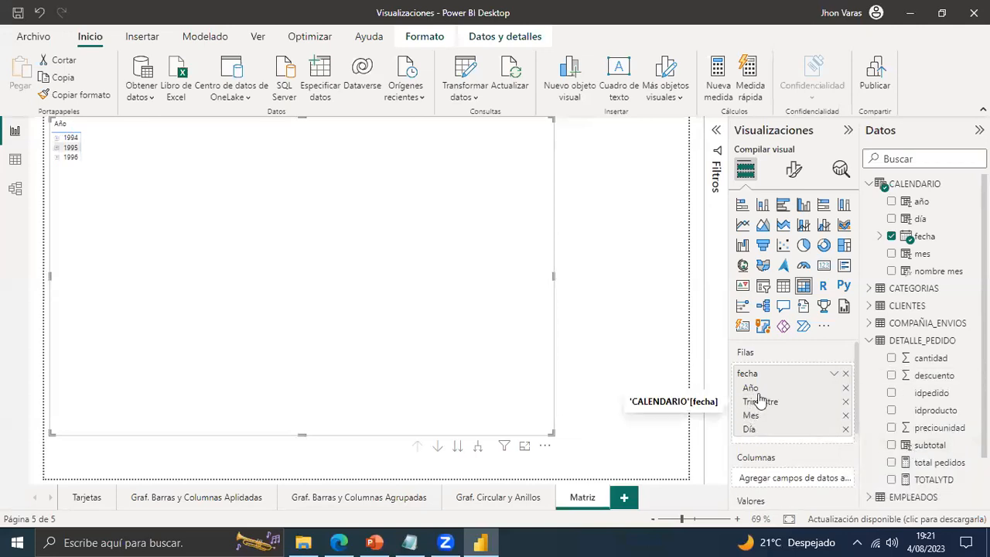
Remove the Trimestre and Día levels from the row hierarchy and add the total pedidos measure to the matrix values.
left_click(845, 402)
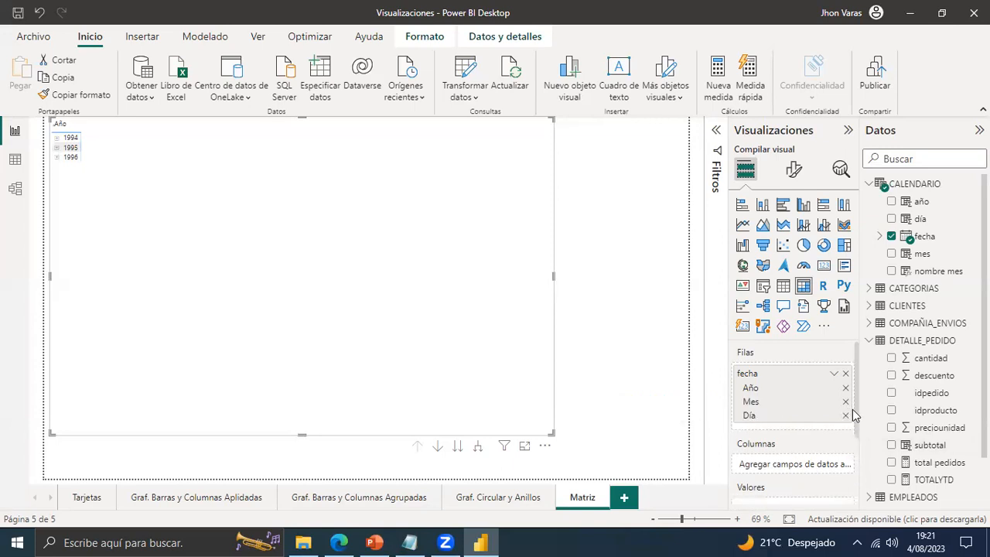
left_click(845, 415)
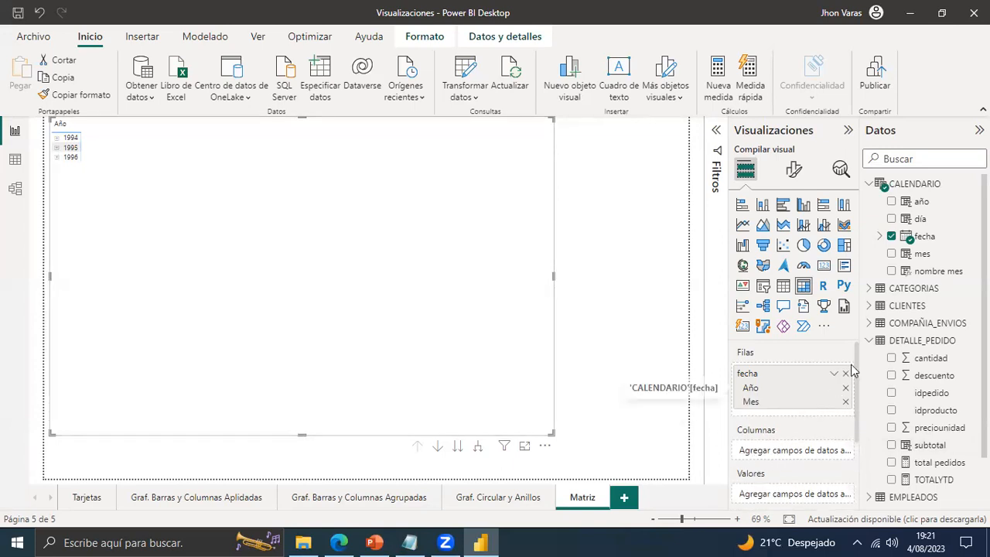
left_click_drag(860, 361, 861, 399)
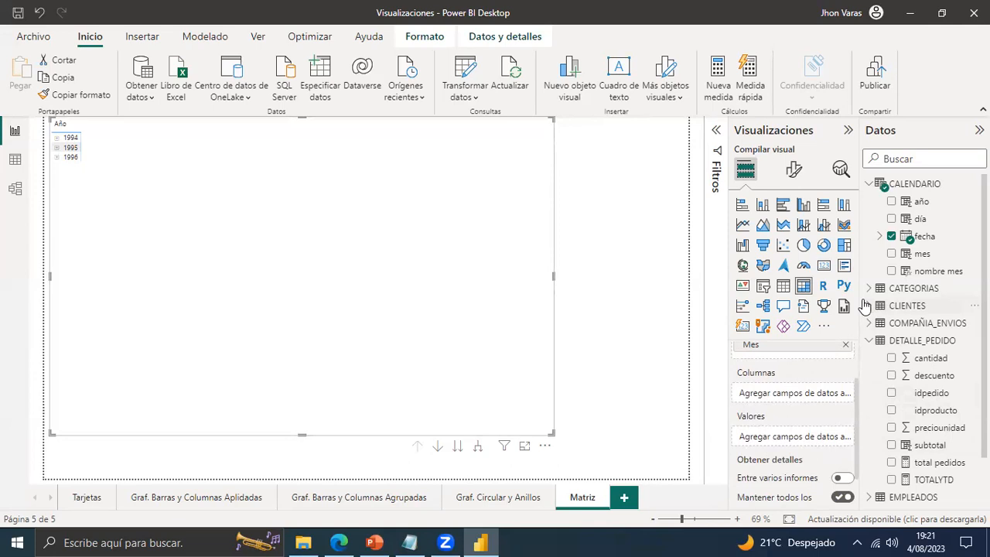
left_click_drag(857, 295, 845, 295)
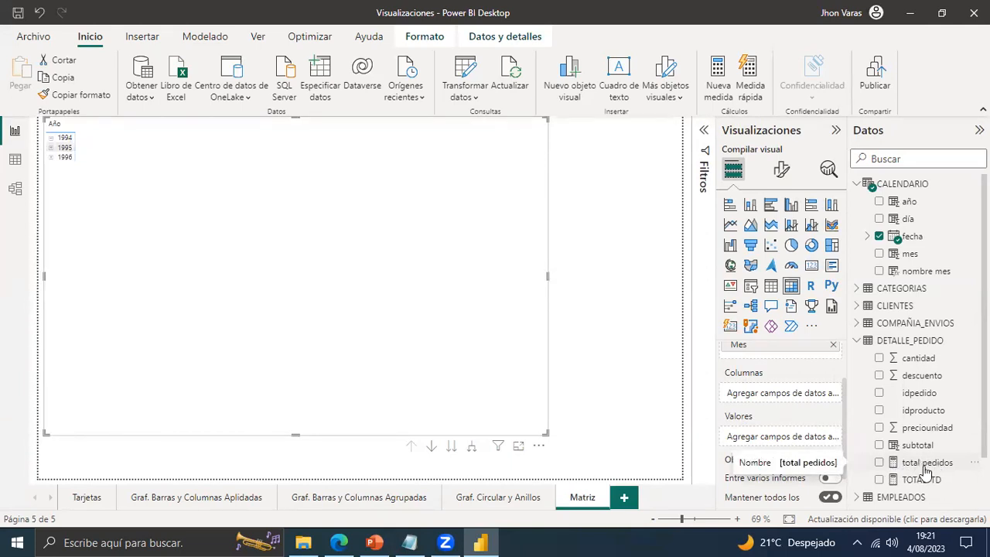
left_click(930, 463)
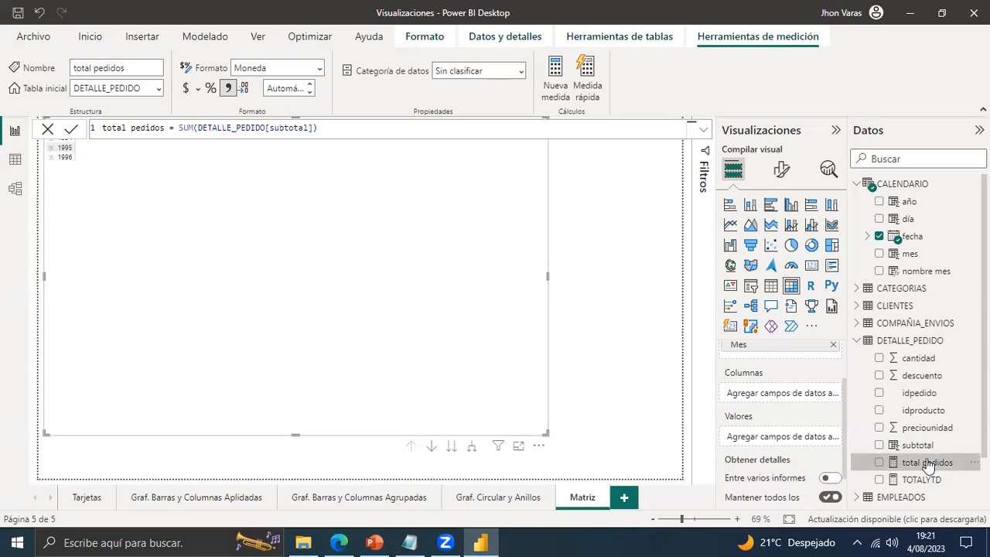
left_click_drag(928, 463, 784, 438)
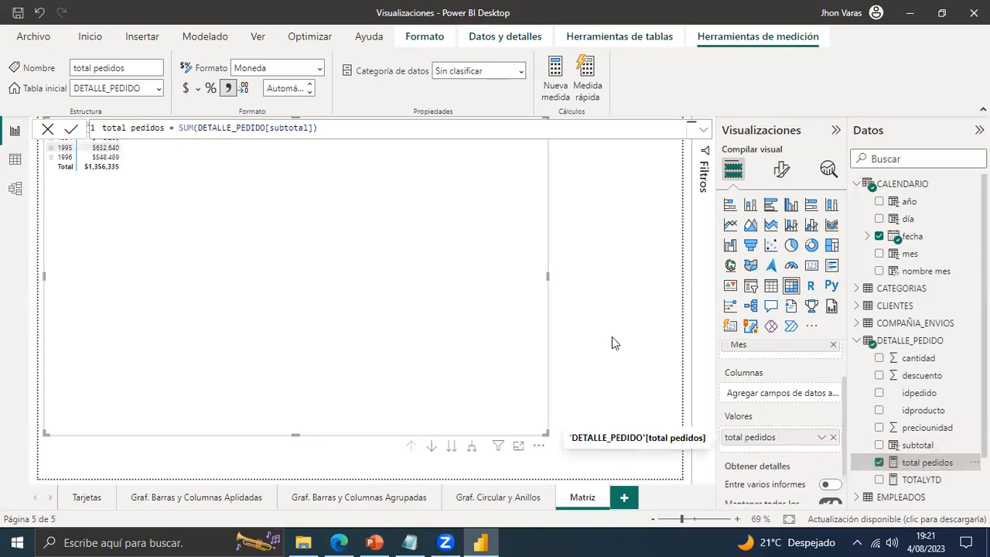
Expand all matrix rows one level down so each year is broken down by month.
left_click(577, 261)
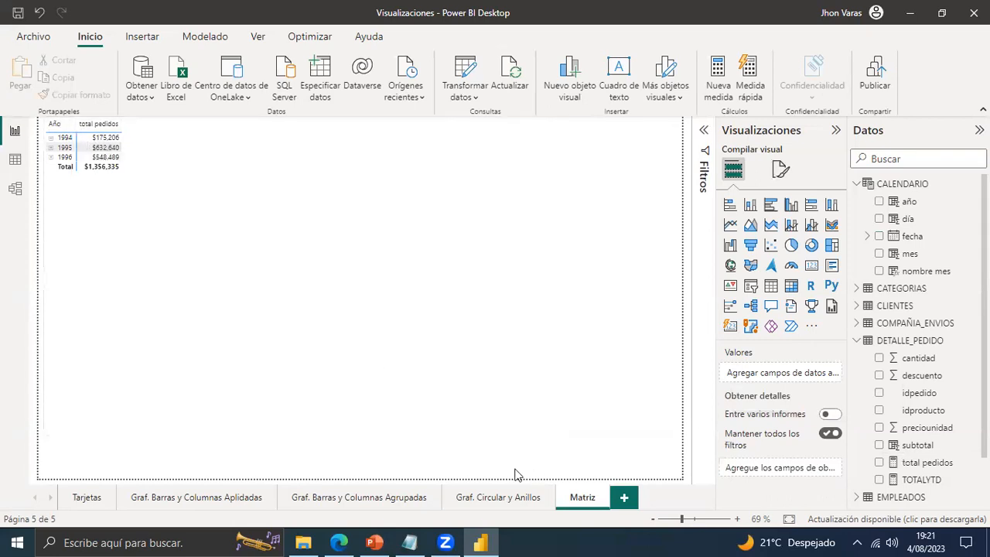
left_click(275, 280)
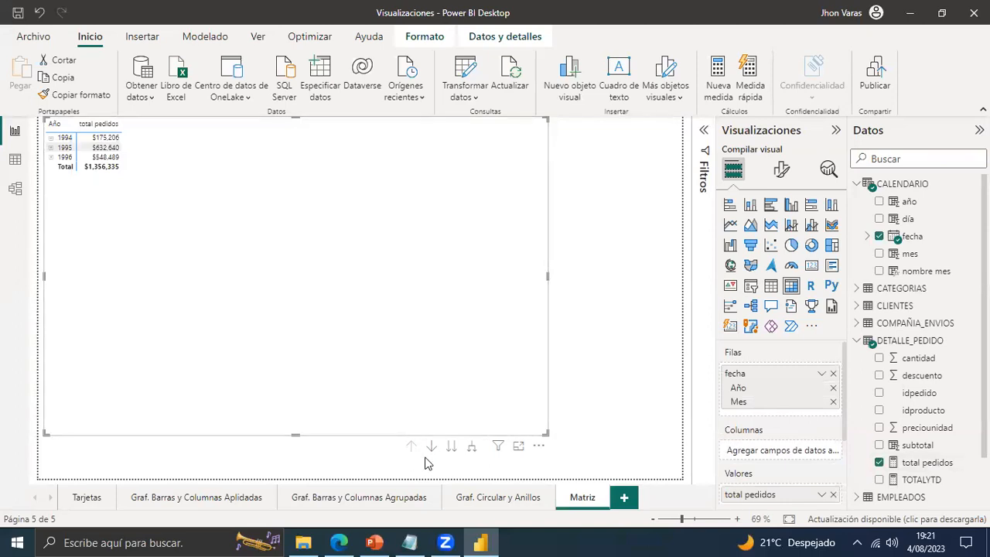
left_click(473, 448)
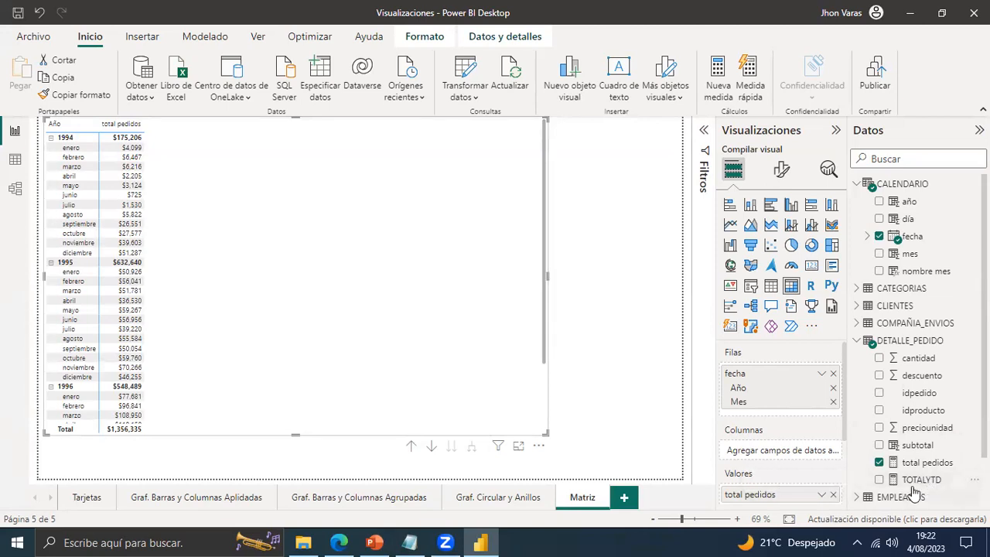
Add the TOTALYTD measure to the matrix values below total pedidos.
left_click_drag(930, 482, 854, 390)
scroll(842, 400, "down", 2)
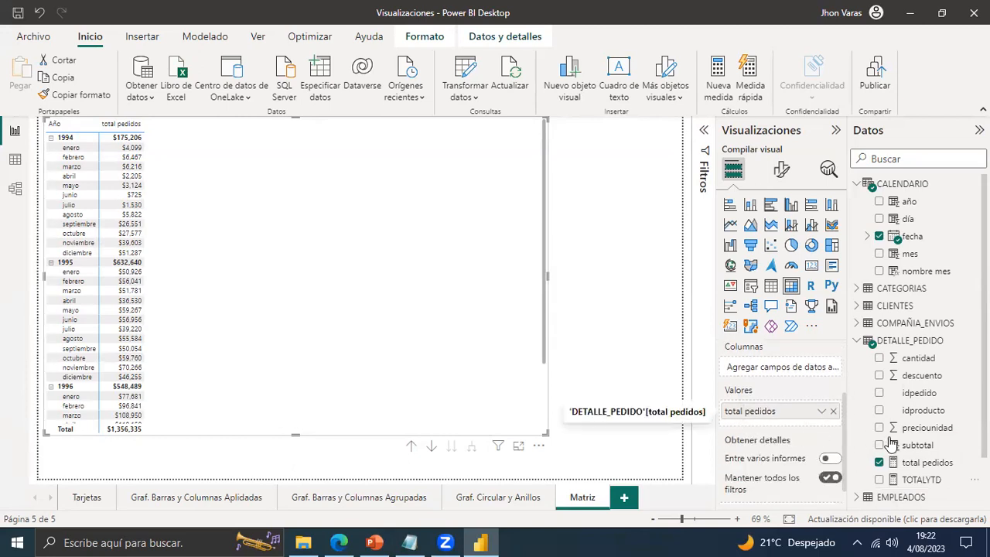
left_click_drag(926, 485, 802, 429)
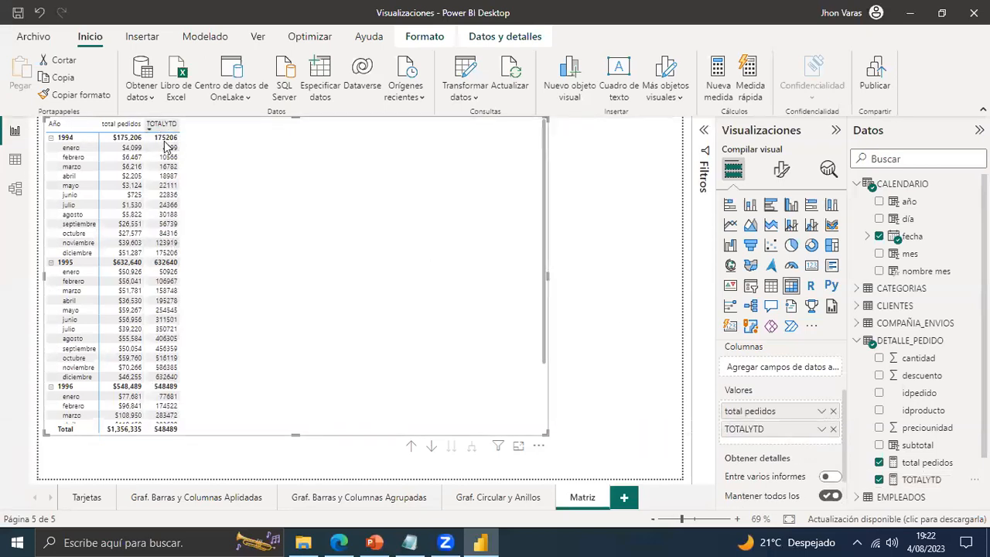
Format the TOTALYTD measure as currency with the dollar sign and deselect the matrix.
left_click(939, 479)
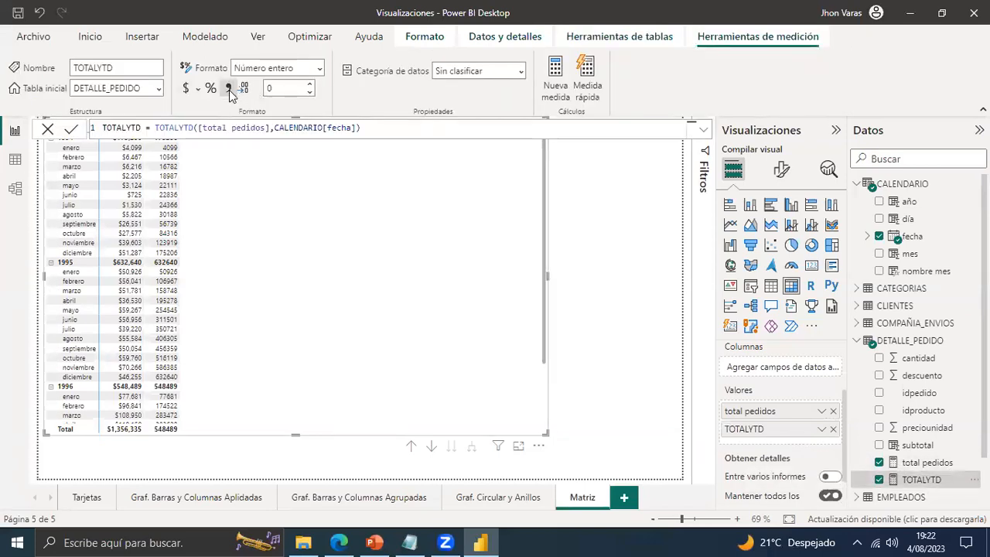
left_click(186, 90)
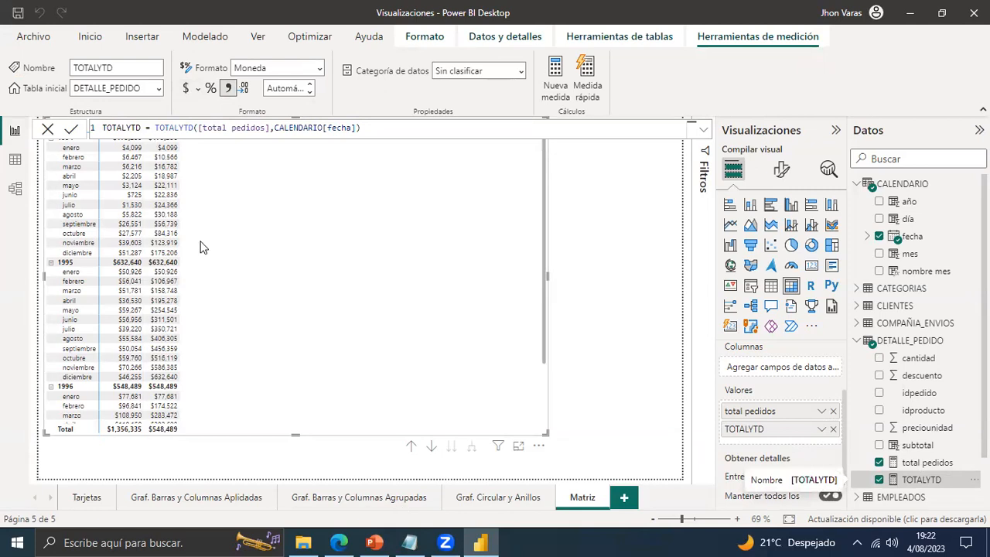
left_click(515, 312)
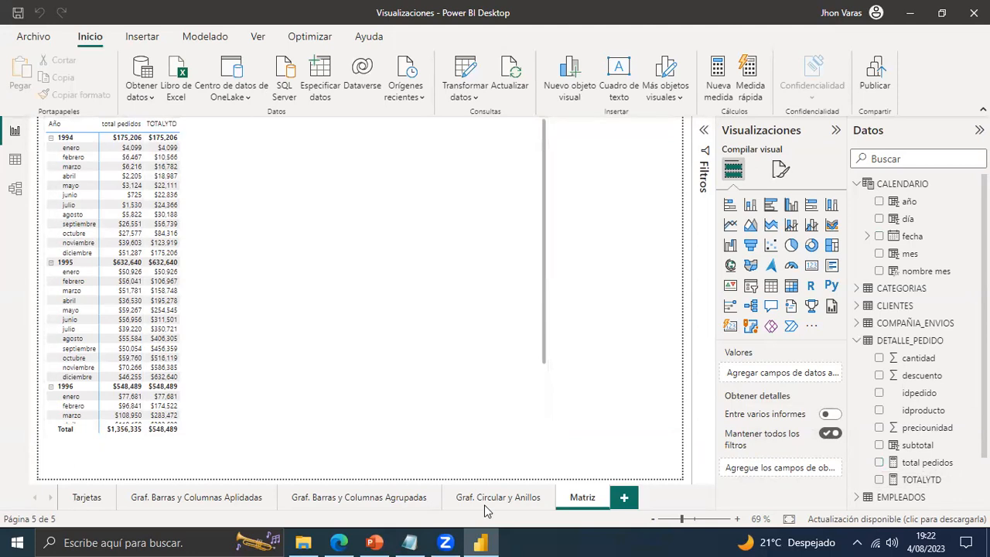
Enlarge the page view and examine the 1994 monthly values of total pedidos beside TOTALYTD in the matrix.
left_click(684, 519)
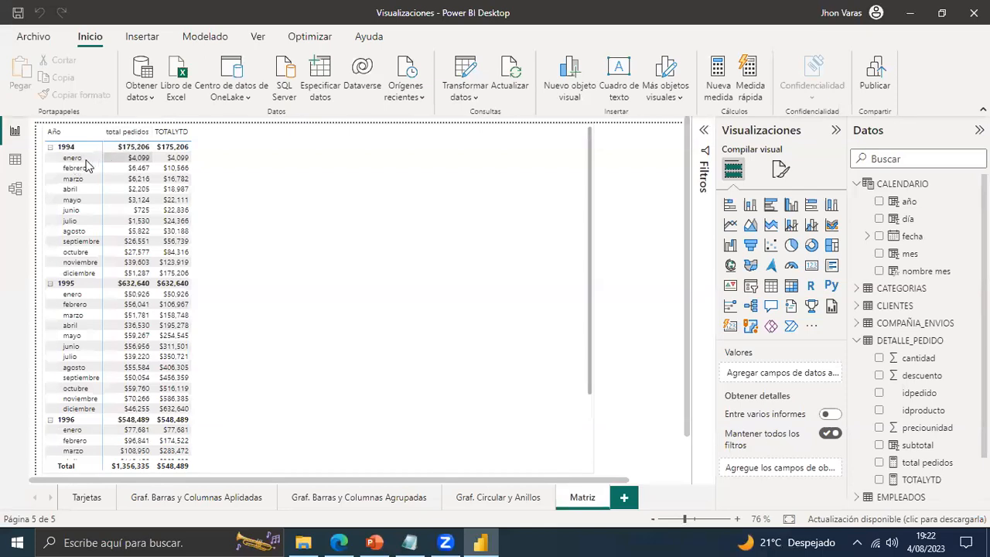
left_click(141, 160)
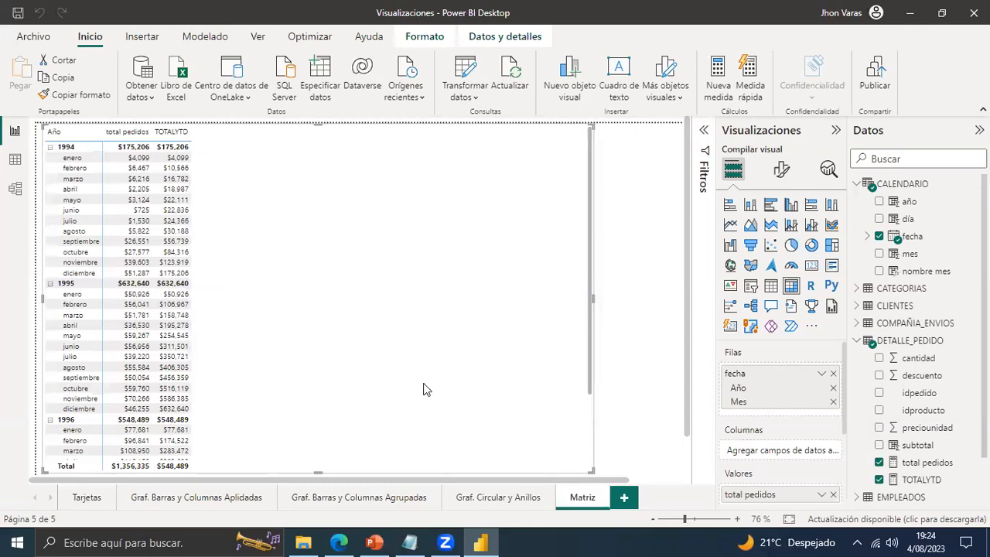
Copy the TOTALMTD function name from the time intelligence slide in PowerPoint and return to Power BI.
key("alt+Tab")
left_click(466, 405)
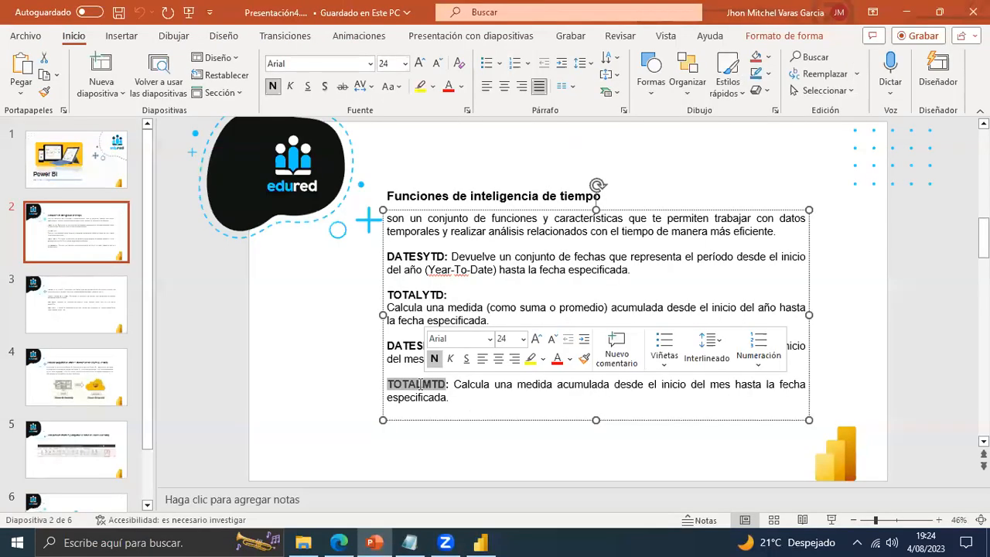
double_click(419, 382)
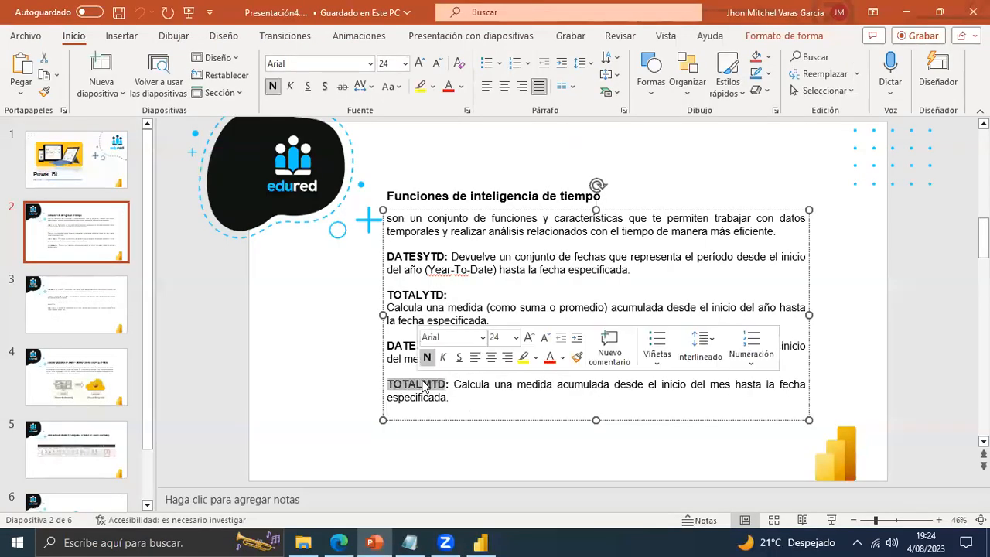
right_click(423, 387)
left_click(462, 147)
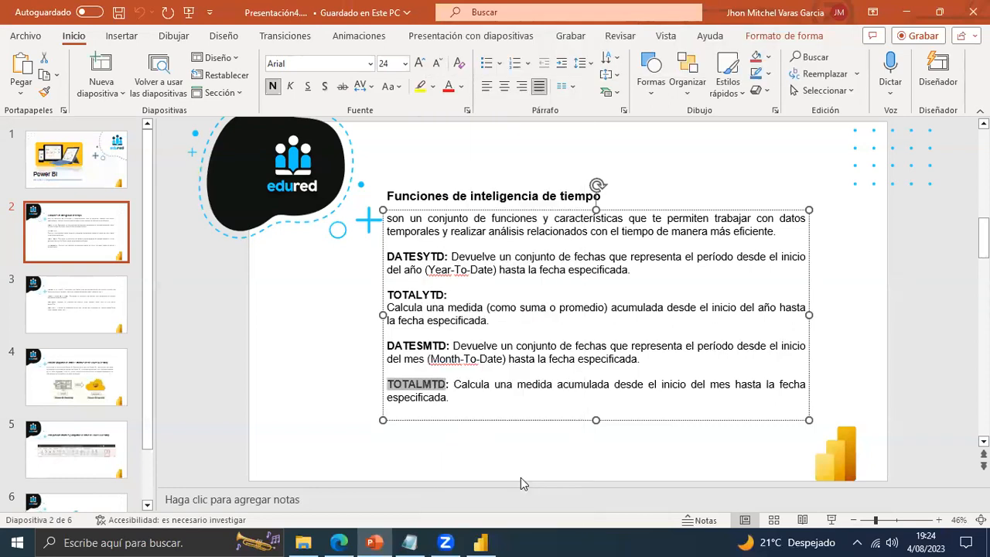
left_click(476, 542)
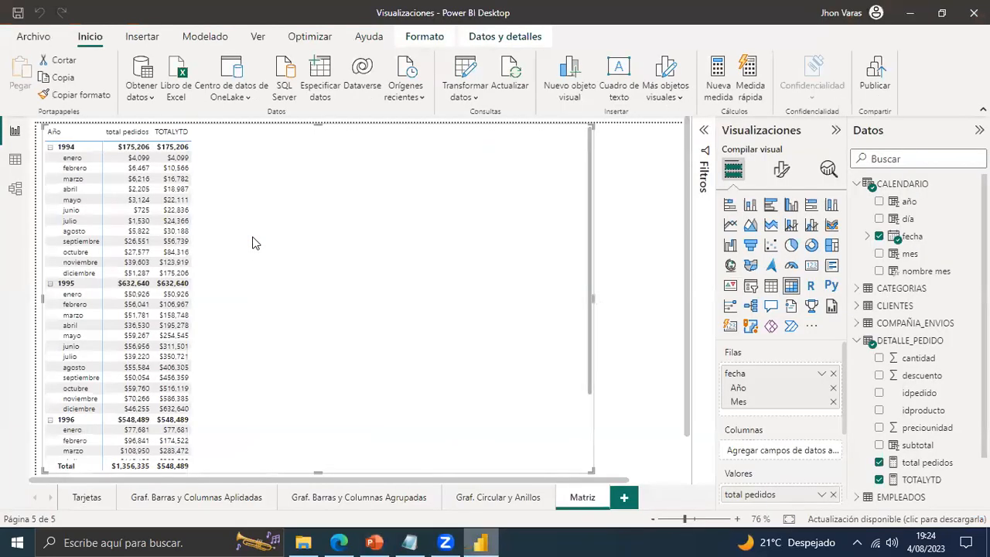
Create a new measure named TOTALMTD in the DETALLE_PEDIDO table and open its formula with the TOTALMTD function.
left_click(10, 159)
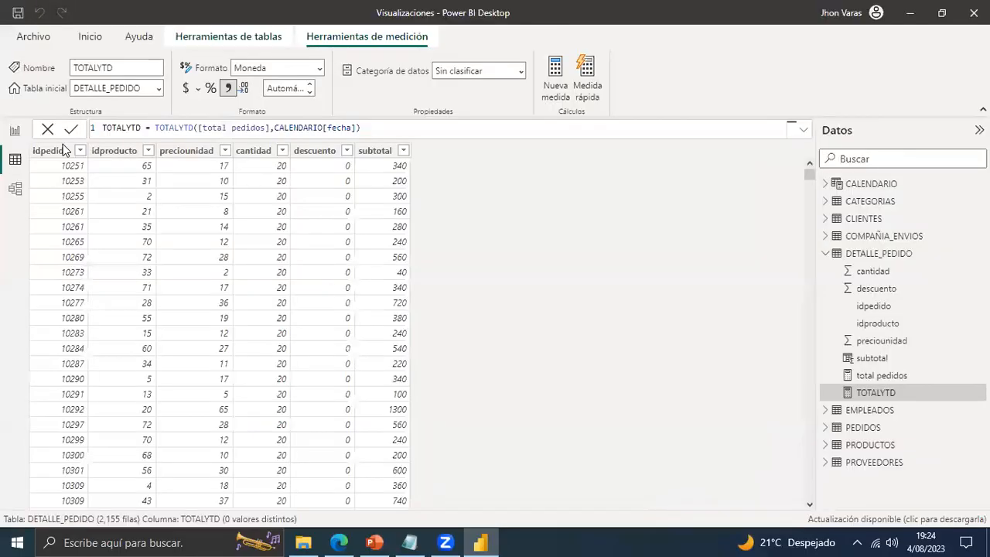
left_click(15, 132)
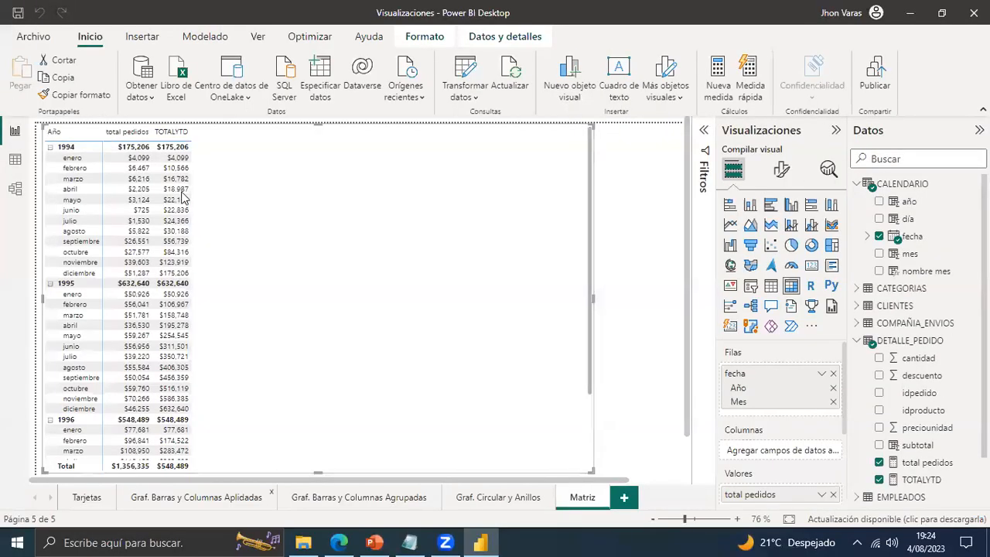
left_click(896, 347)
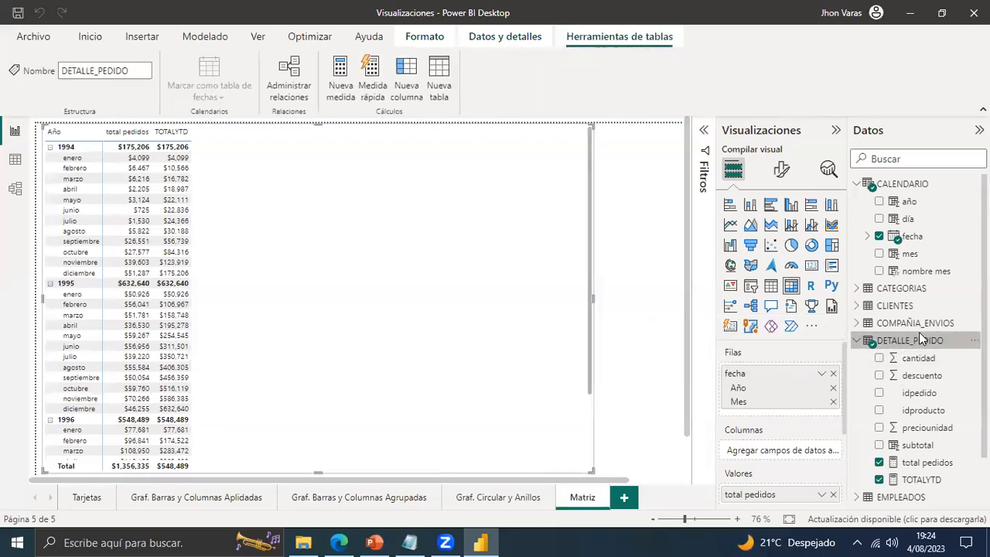
right_click(919, 339)
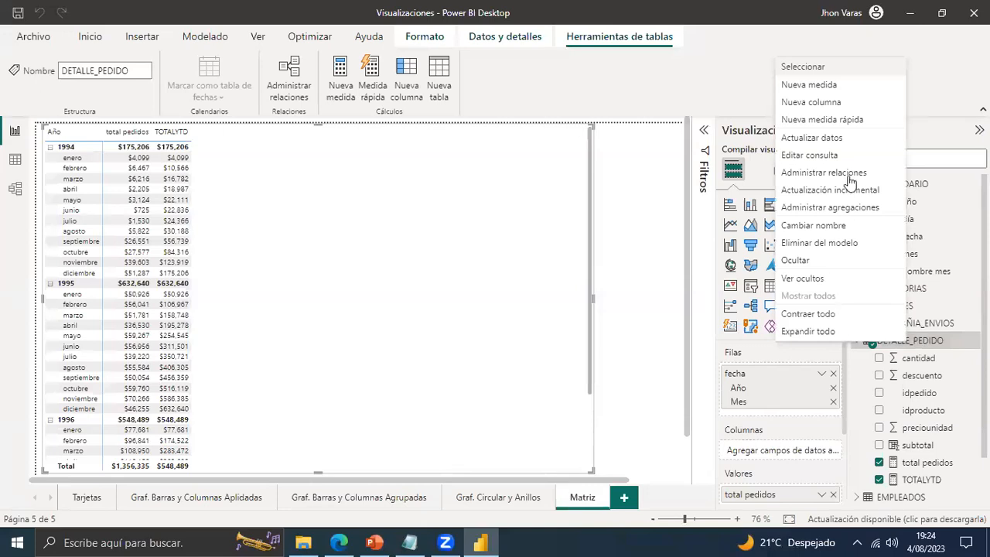
left_click(796, 86)
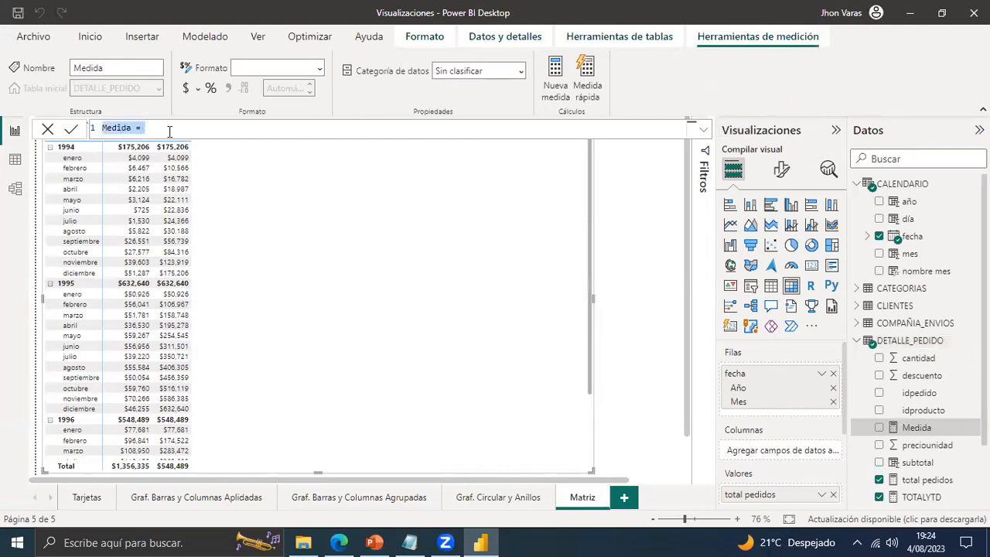
type("TOTALMTD")
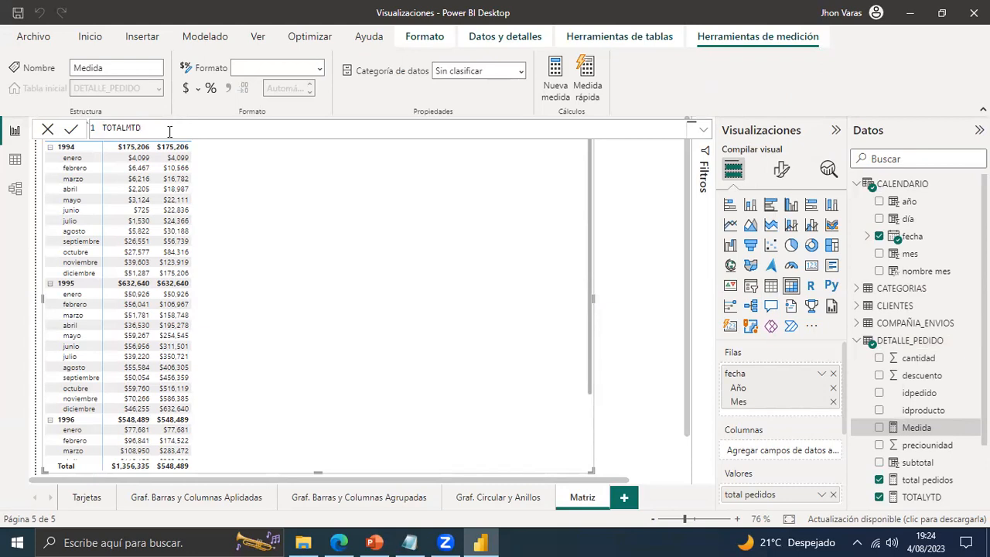
type(" = TOTALMTD(")
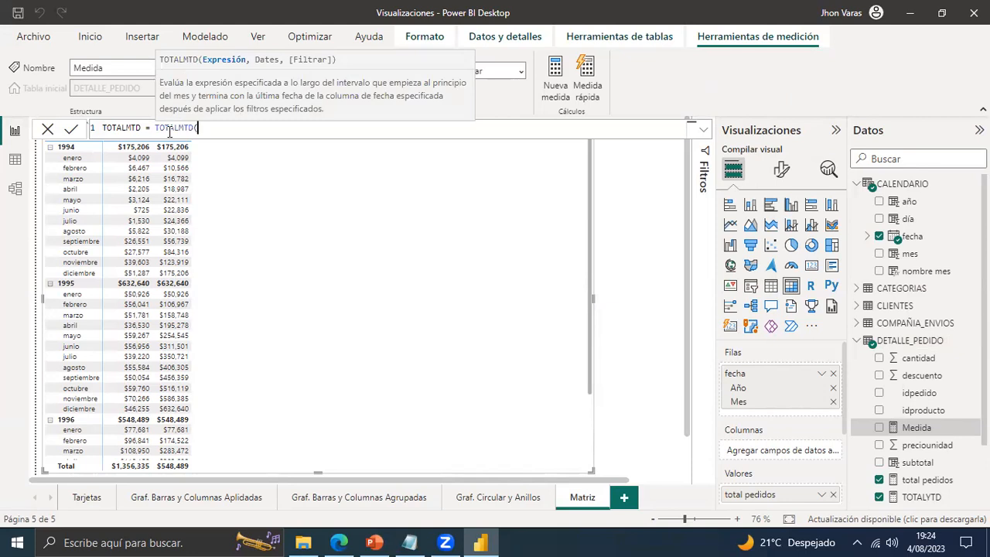
Use the total pedidos measure as the expression argument of the TOTALMTD function.
type("tota")
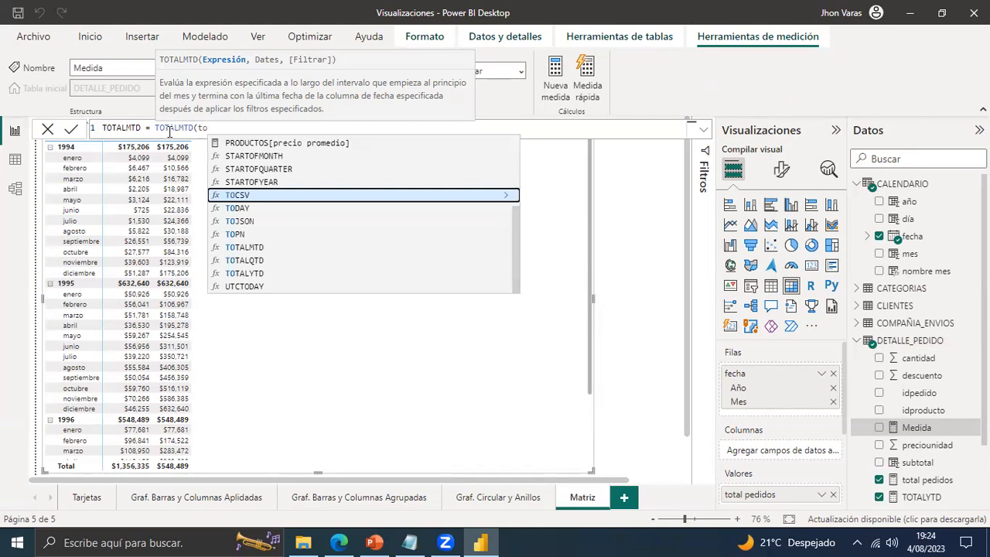
key("Down")
key("Down")
key("Up")
key("Up")
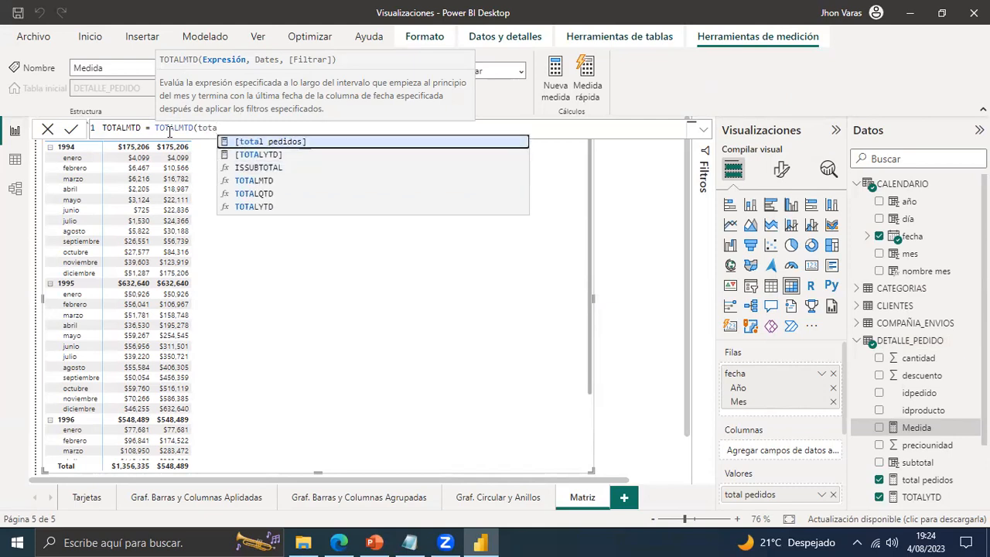
key("Tab")
type(",")
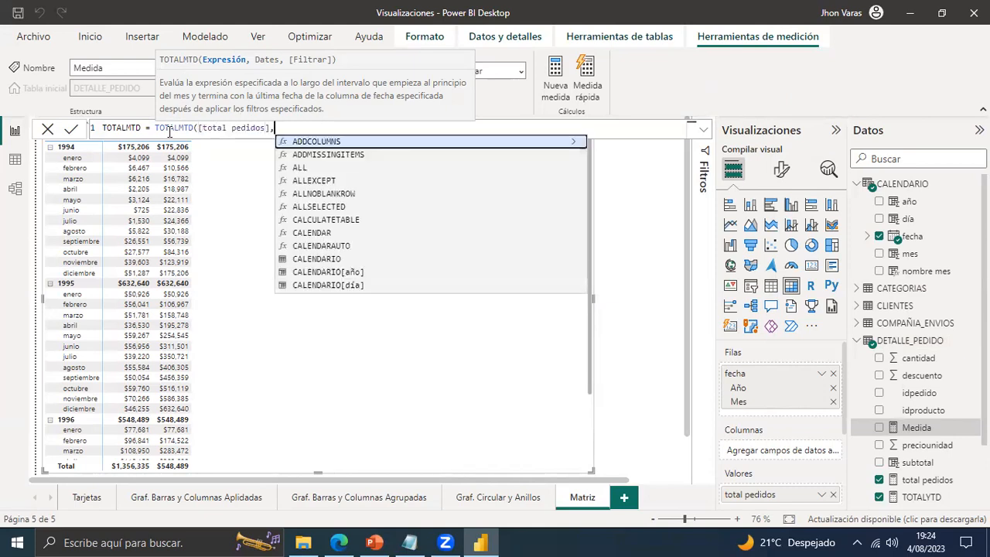
Complete the TOTALMTD formula with CALENDARIO[fecha] as the dates argument and save the measure.
type("cal")
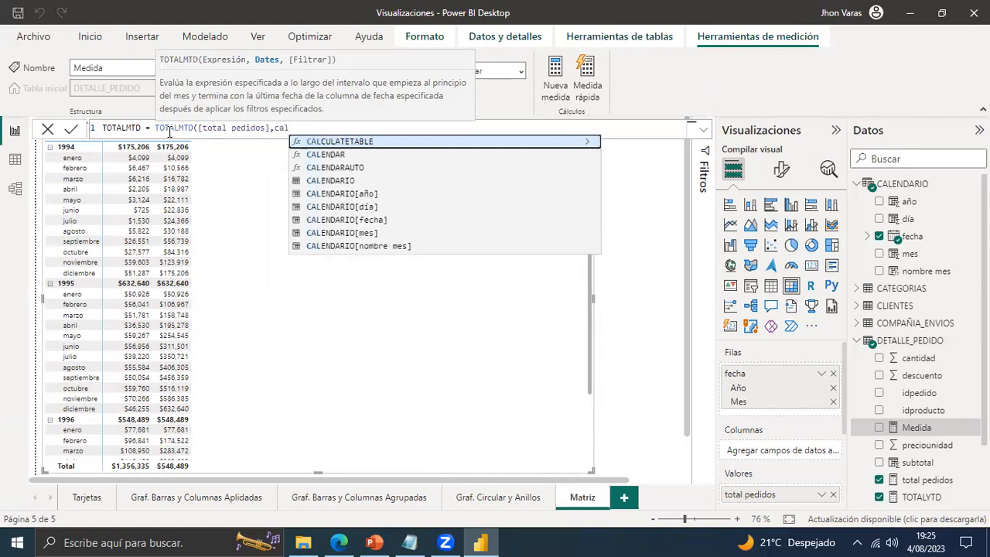
key("Down")
key("Down")
key("Down")
key("Down")
key("Down")
key("Down")
key("Tab")
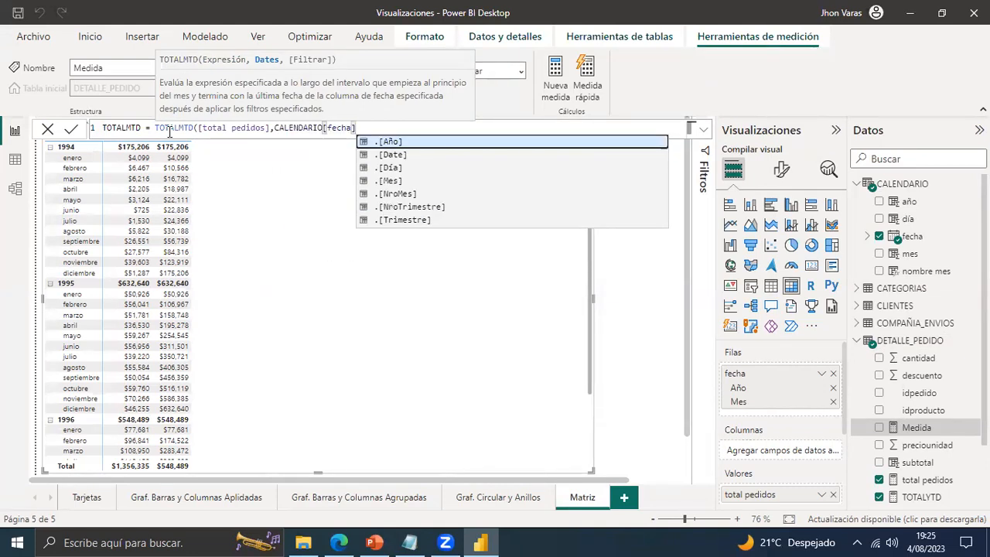
type(")")
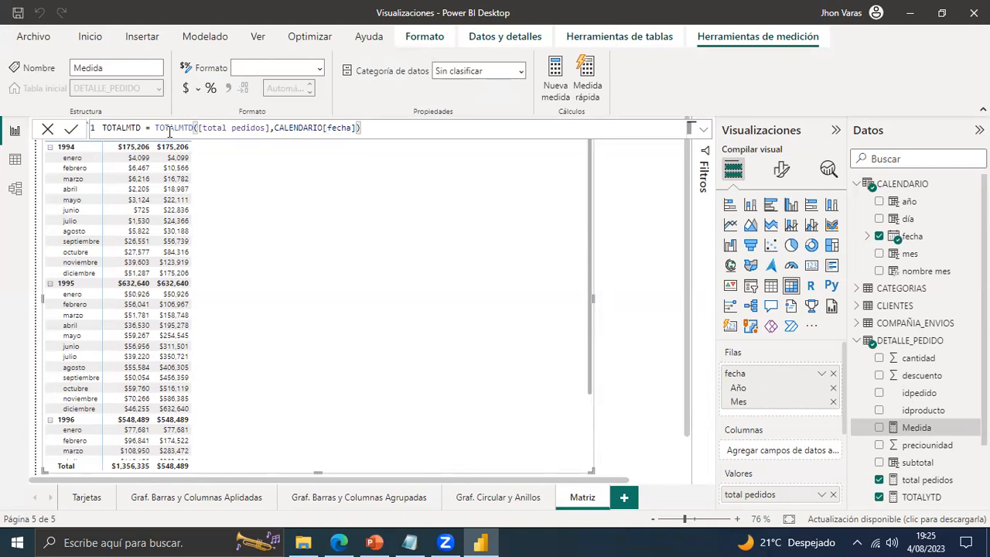
key("Return")
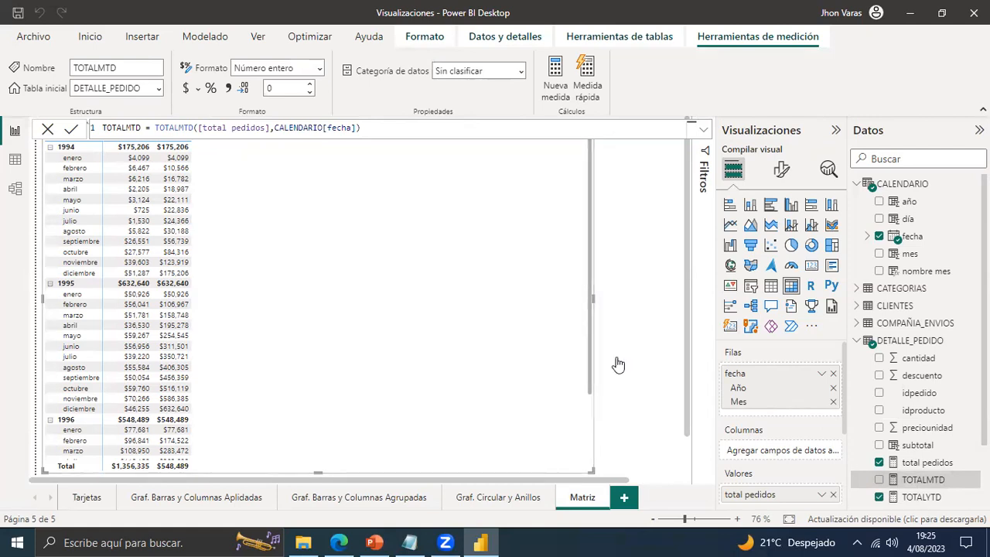
Add the TOTALMTD measure to the matrix values below TOTALYTD.
left_click(552, 418)
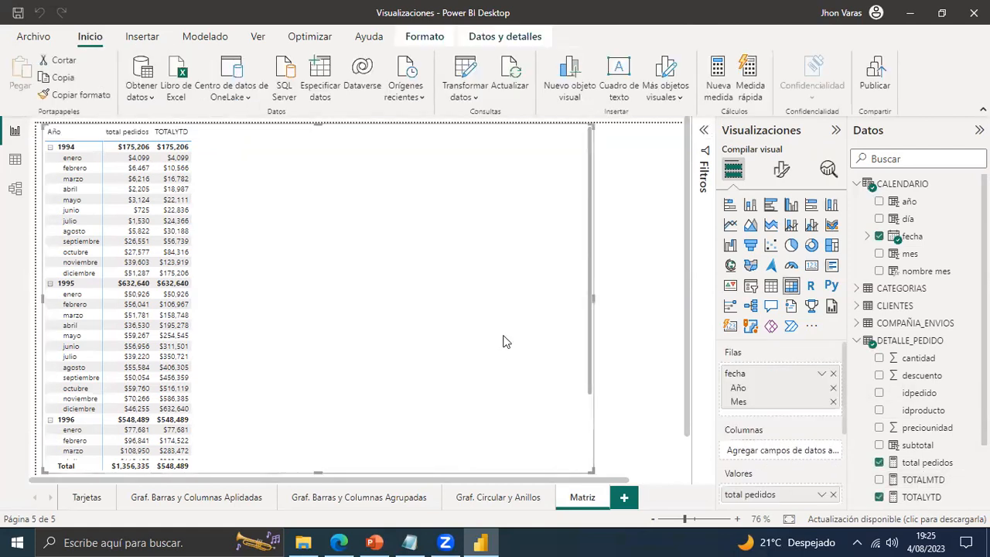
left_click_drag(846, 380, 856, 450)
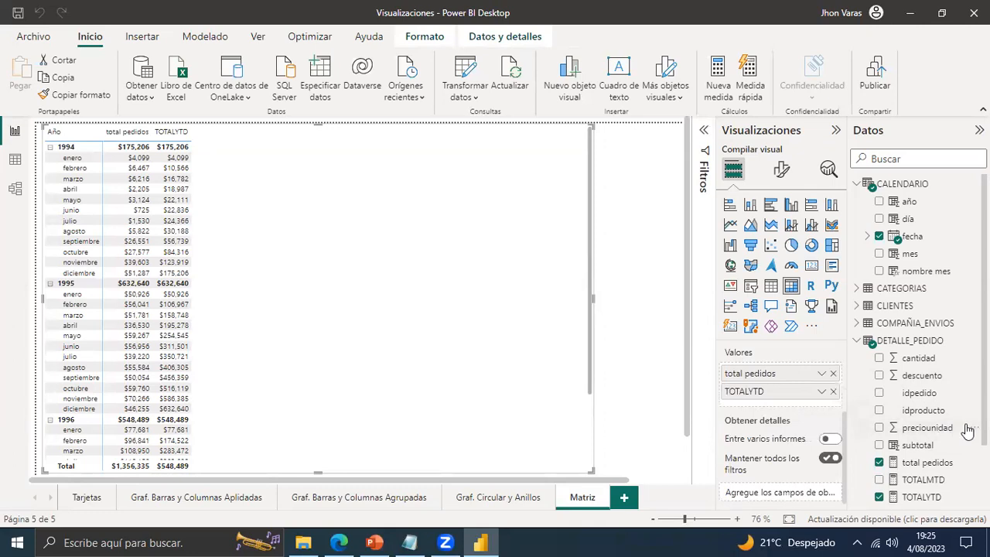
left_click_drag(933, 487, 796, 408)
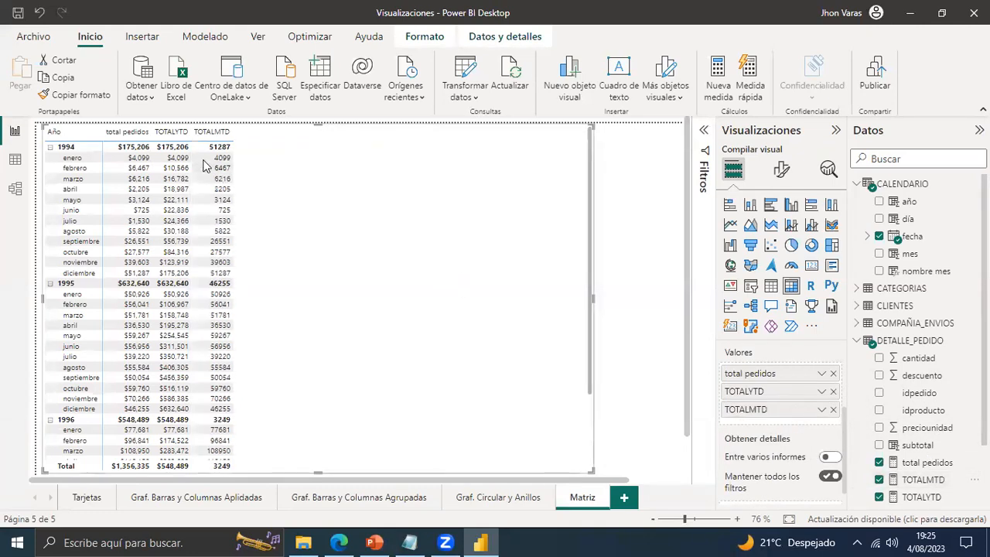
Format the TOTALMTD measure as currency with the dollar sign and a thousands separator.
left_click(924, 479)
left_click(230, 88)
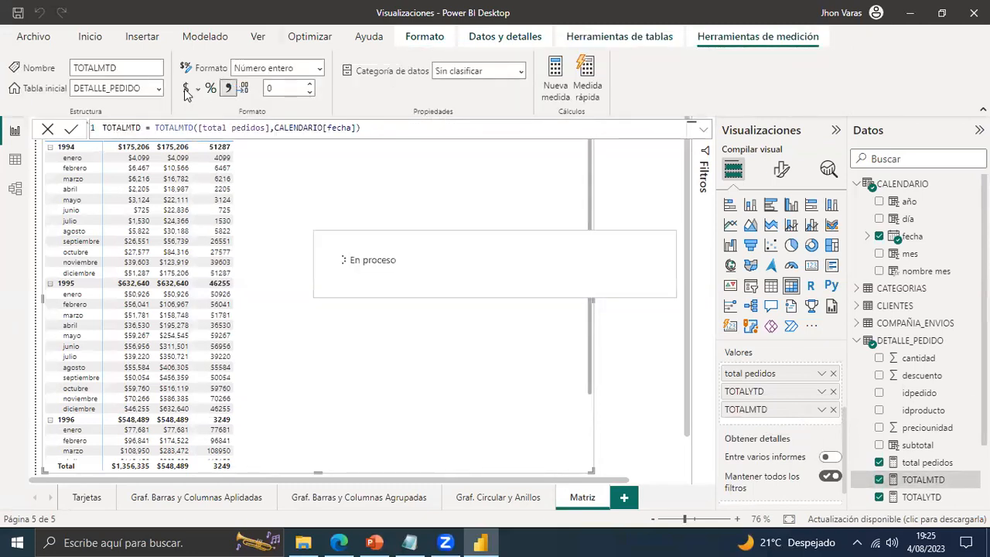
left_click(186, 88)
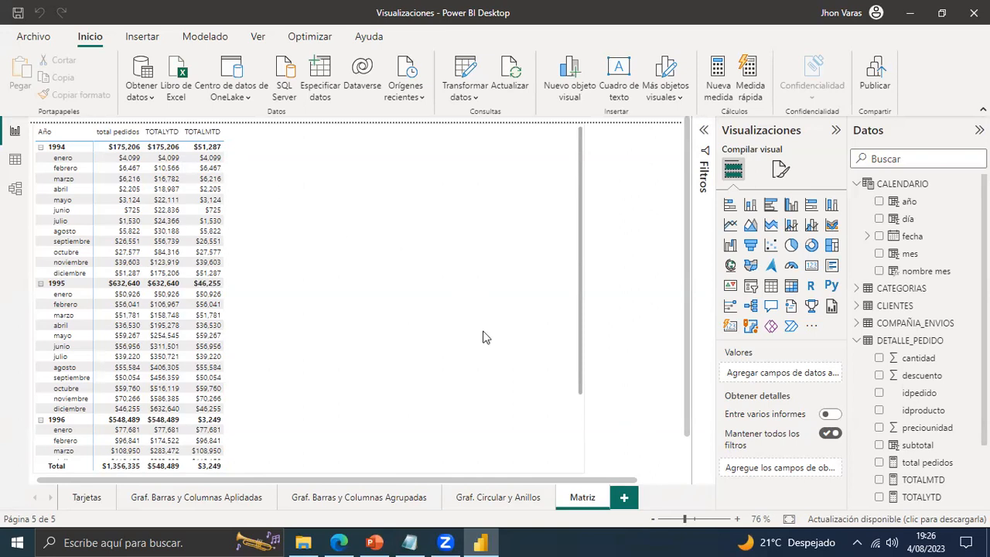
Copy the DATEADD function name from slide 3 in PowerPoint and return to Power BI.
key("alt+Tab")
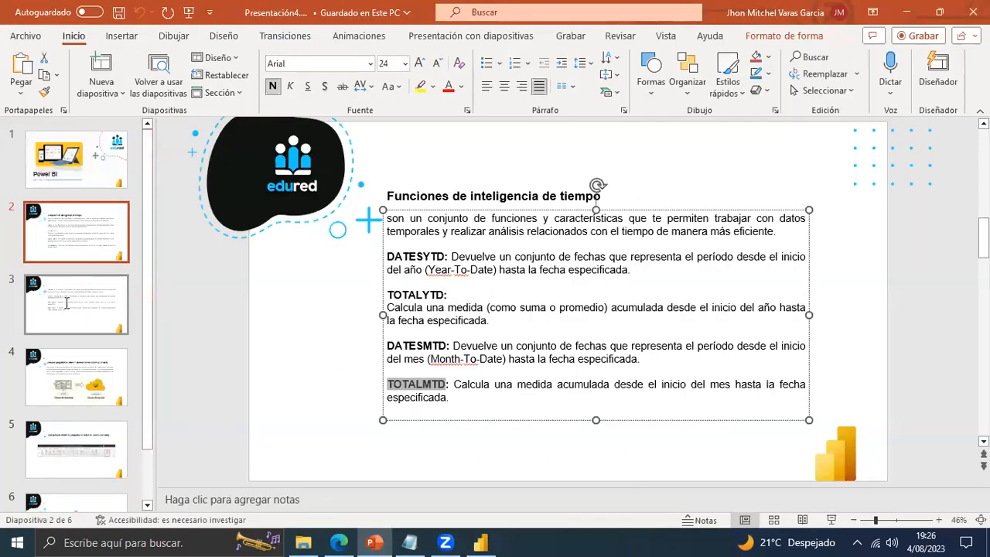
scroll(428, 333, "down", 1)
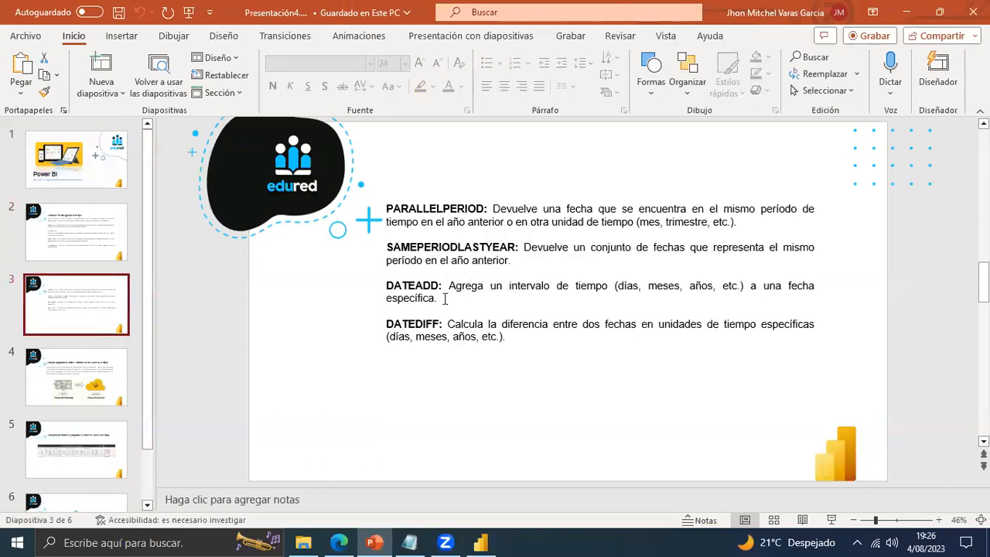
double_click(416, 287)
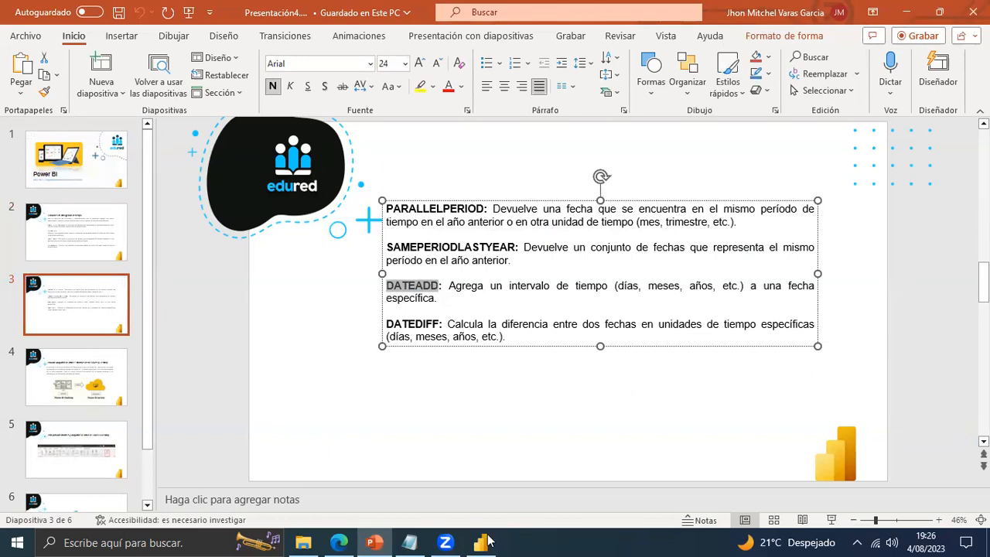
key("alt+Tab")
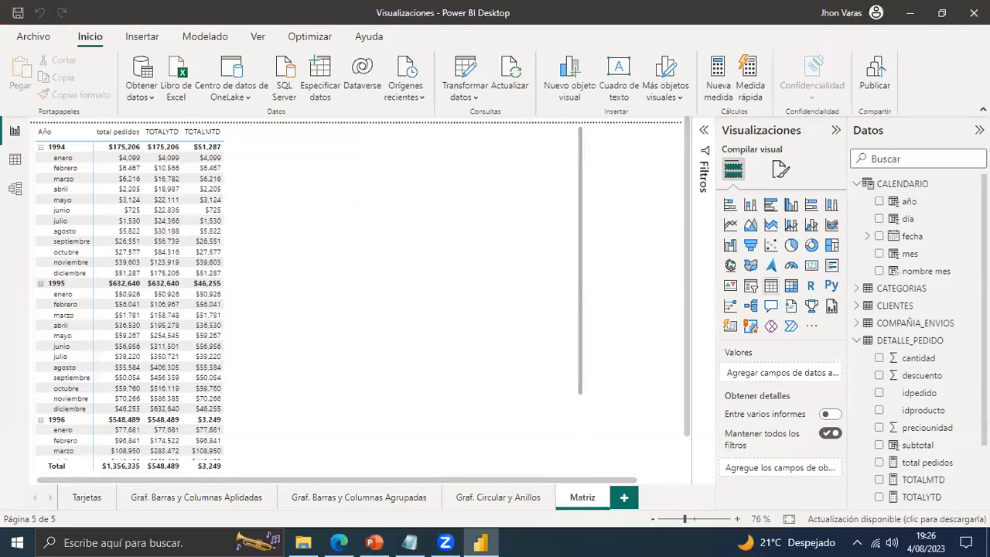
Create another measure in the DETALLE_PEDIDO table and name it comparativo anual.
left_click(944, 345)
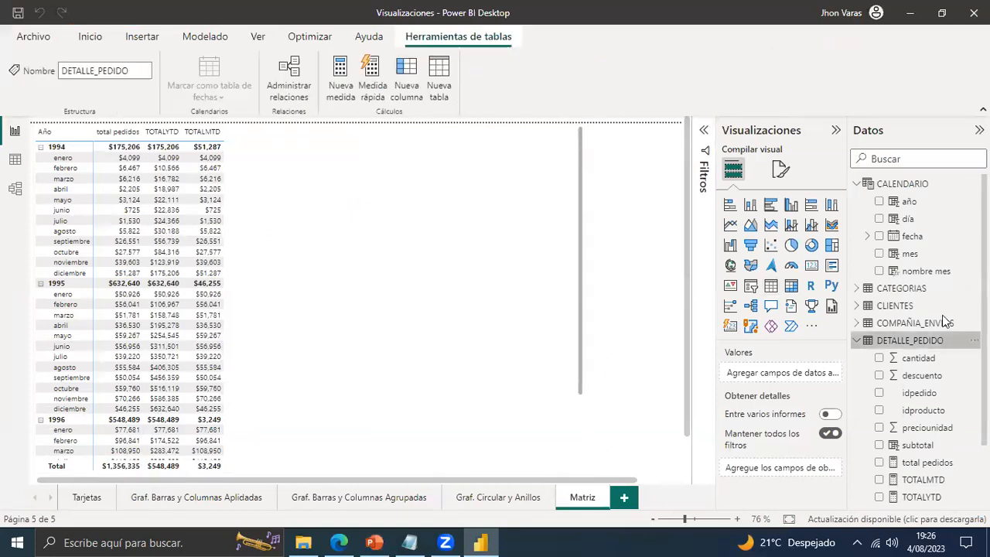
right_click(853, 169)
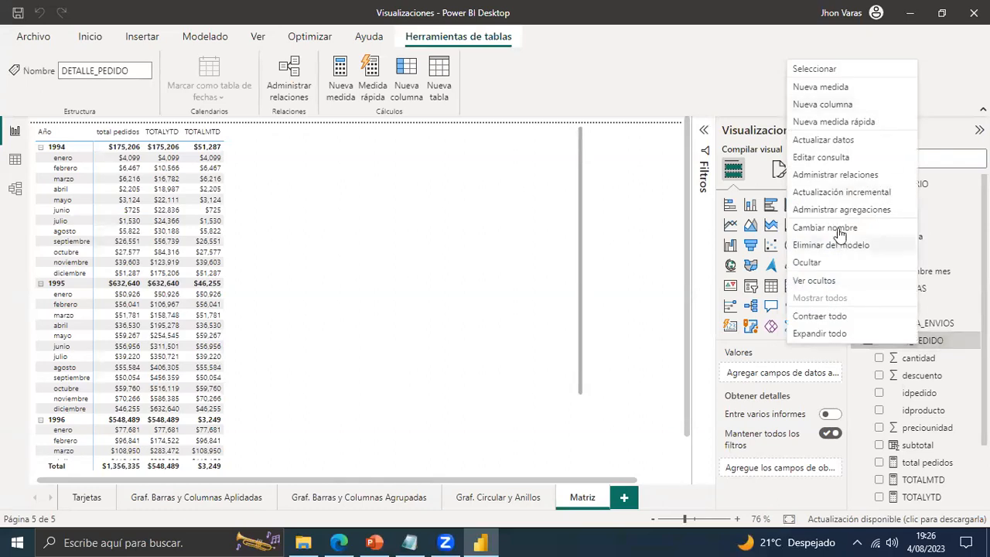
left_click(817, 89)
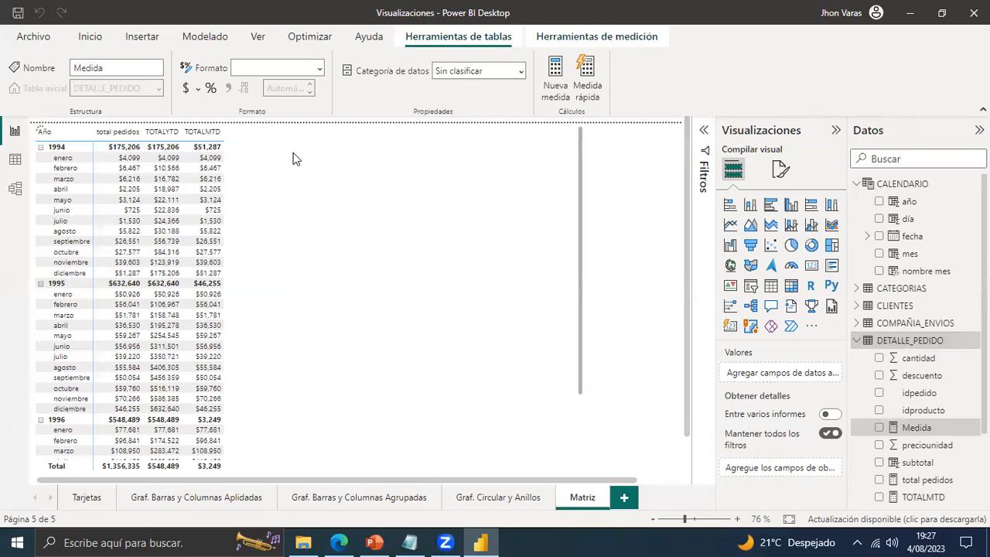
key("BackSpace")
type("t =")
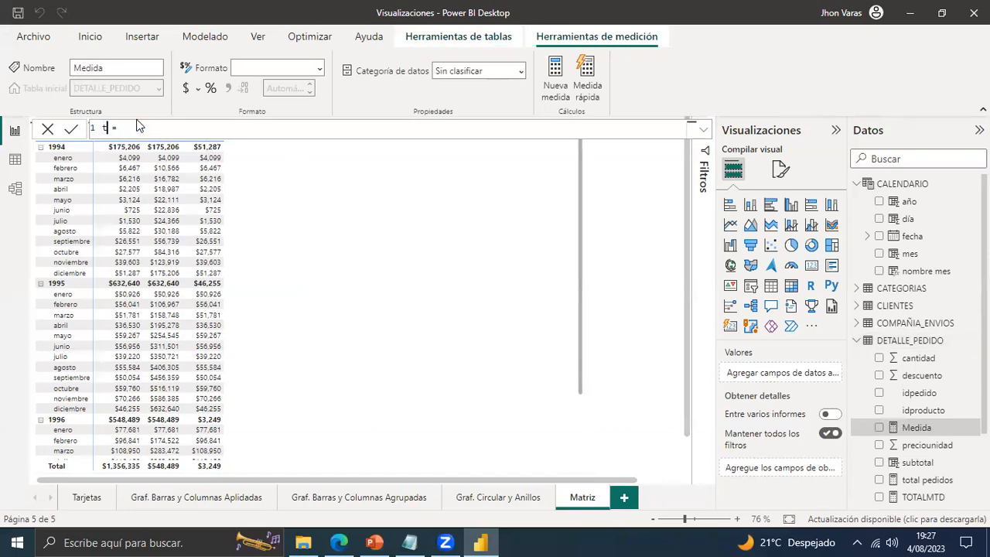
key("BackSpace")
type("acumulado anual")
left_click_drag(176, 127, 92, 130)
type("compare")
type("tivo anual")
type("DATEADD")
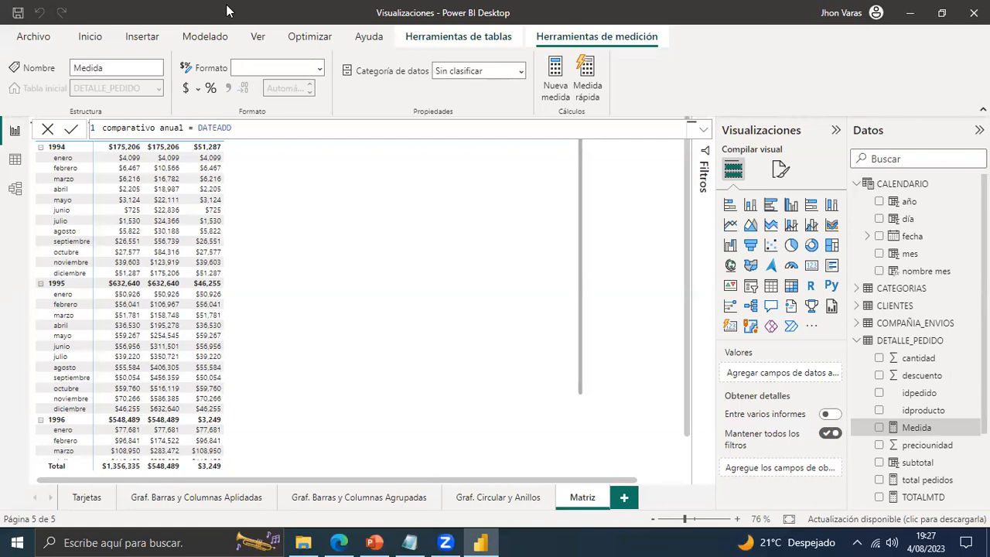
key("BackSpace")
key("BackSpace")
key("BackSpace")
key("BackSpace")
key("BackSpace")
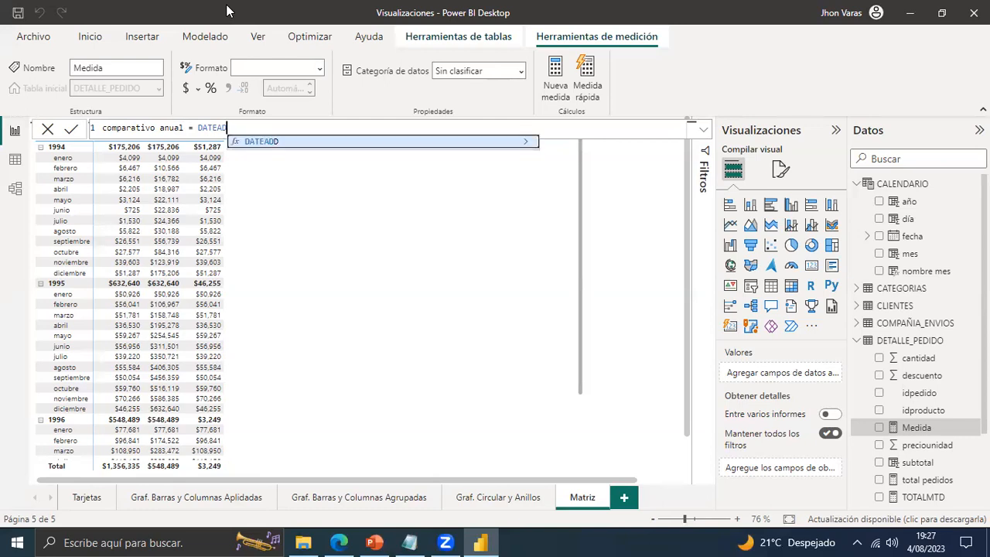
key("BackSpace")
key("BackSpace")
Start the comparativo anual formula with CALCULATE, using the [total pedidos] measure as its expression.
type("cal")
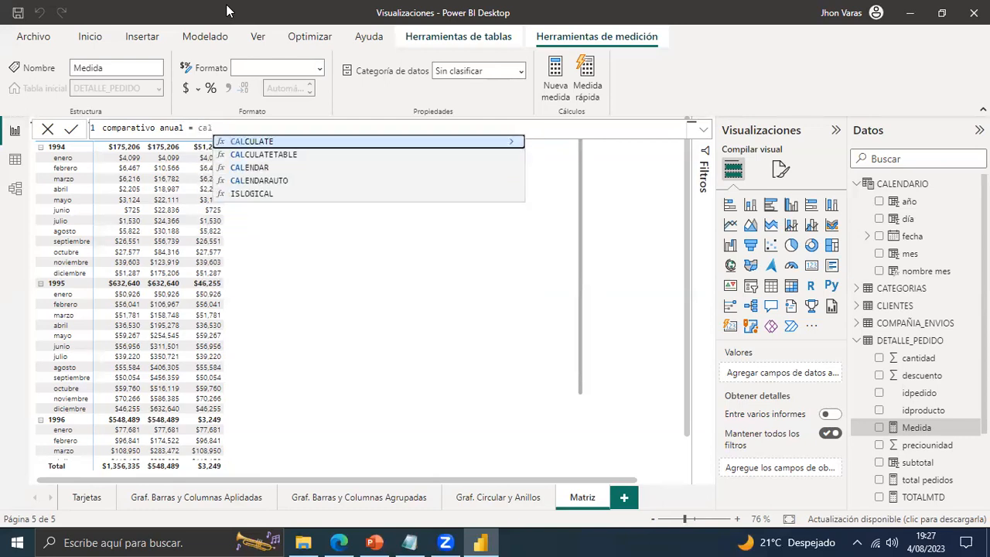
key("Tab")
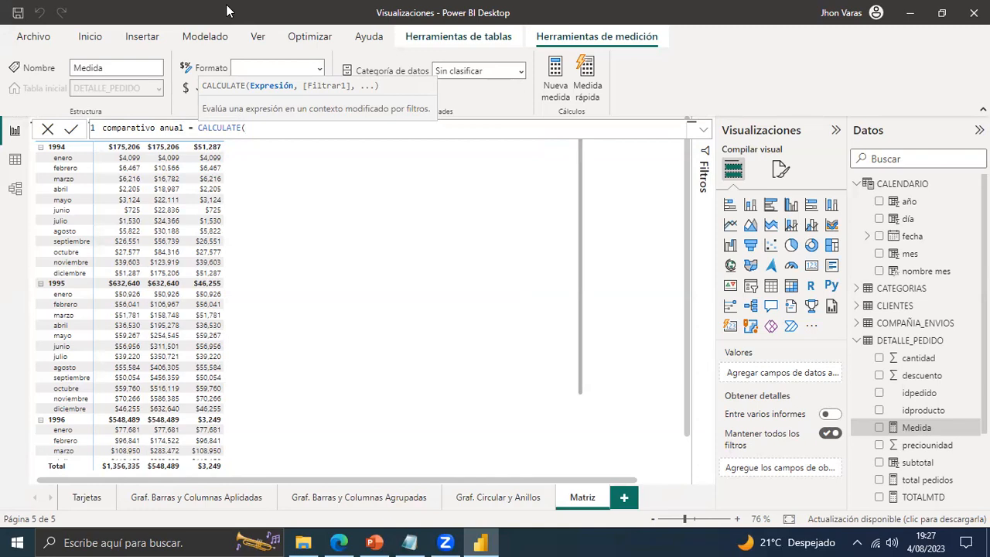
type("to")
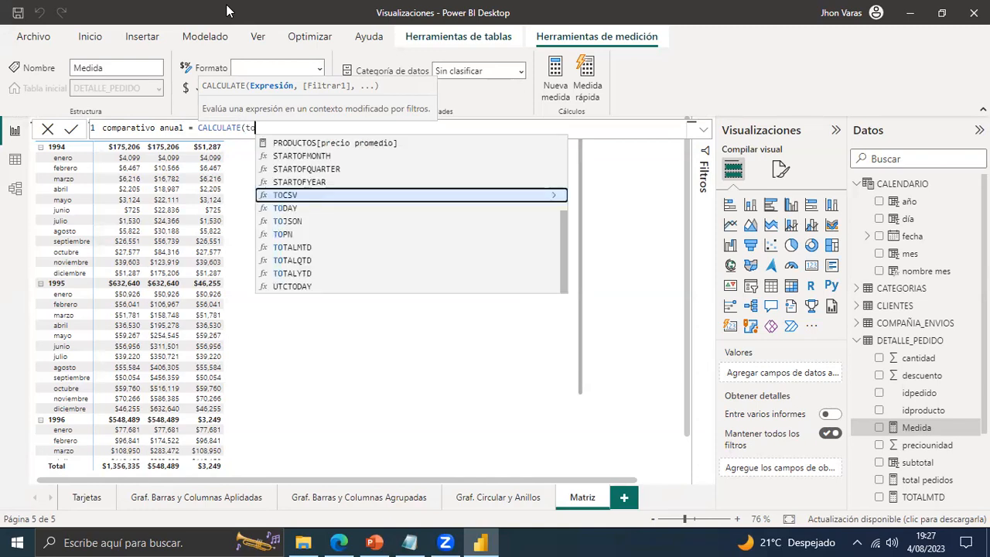
type("t")
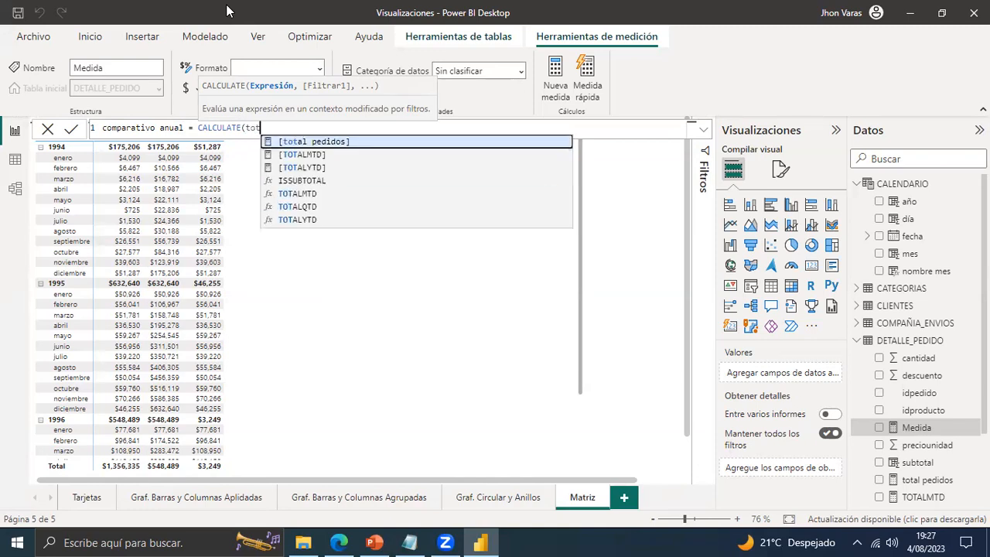
key("Tab")
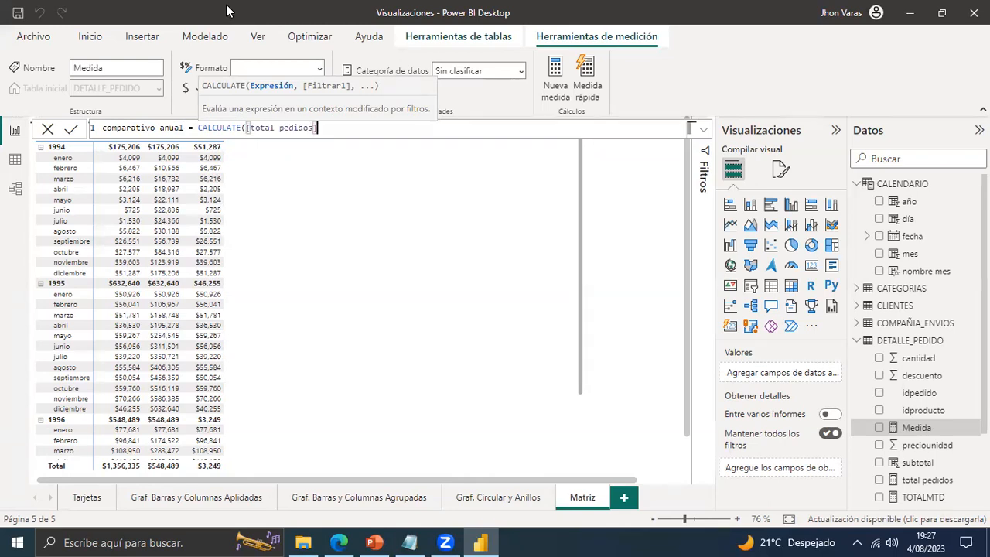
type(",")
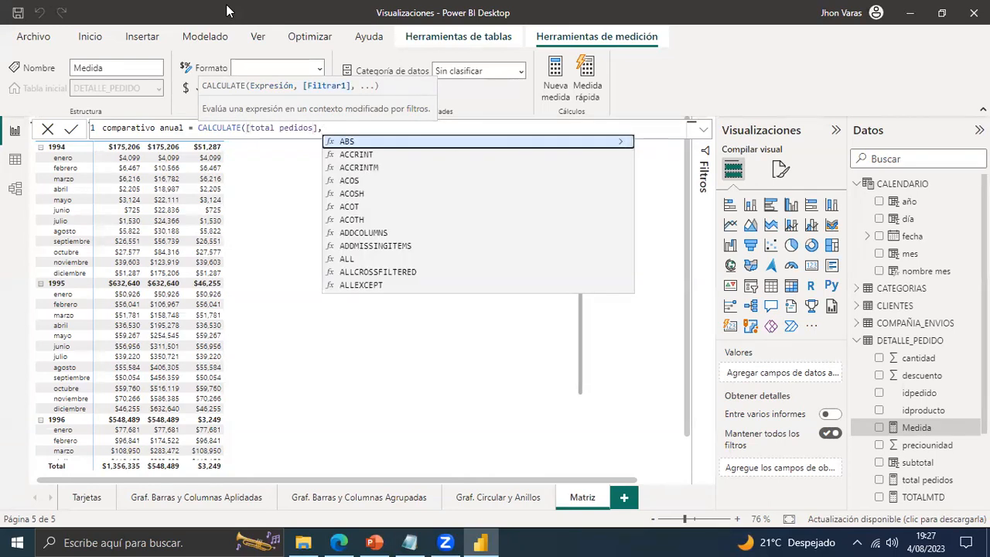
Add DATEADD as the CALCULATE filter, with CALENDARIO[fecha] as its dates argument.
type("da")
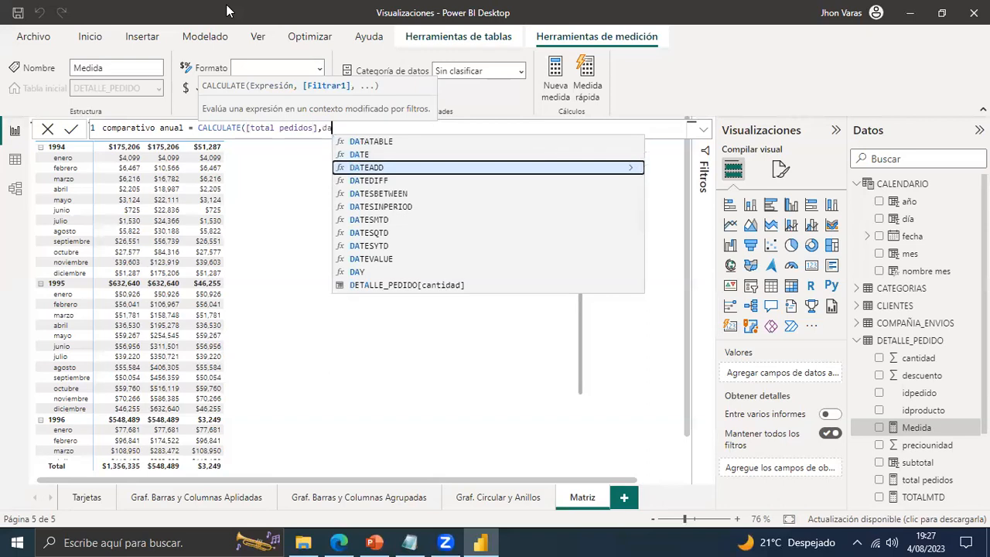
key("Tab")
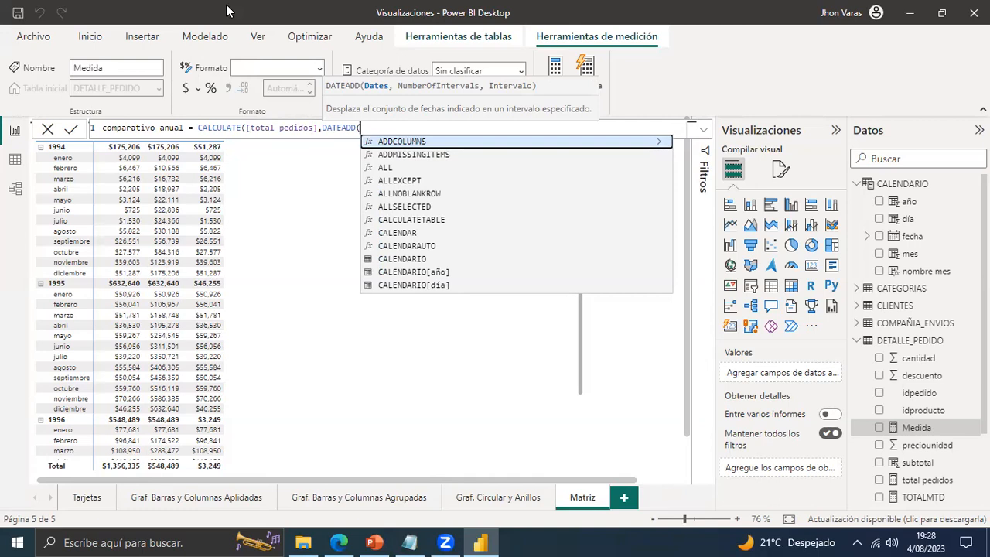
type("cale")
key("Down")
key("Down")
key("Down")
key("Down")
key("Down")
key("Tab")
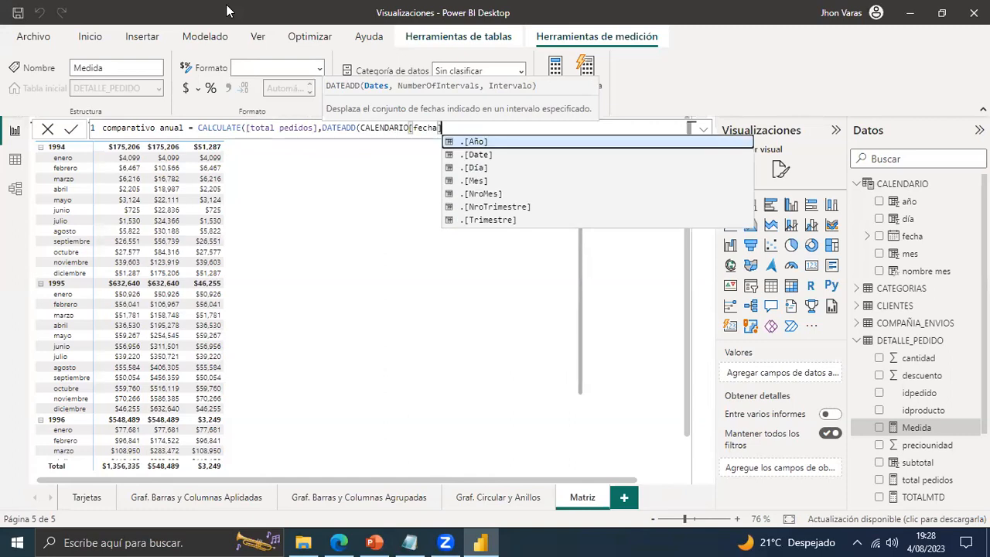
type(",")
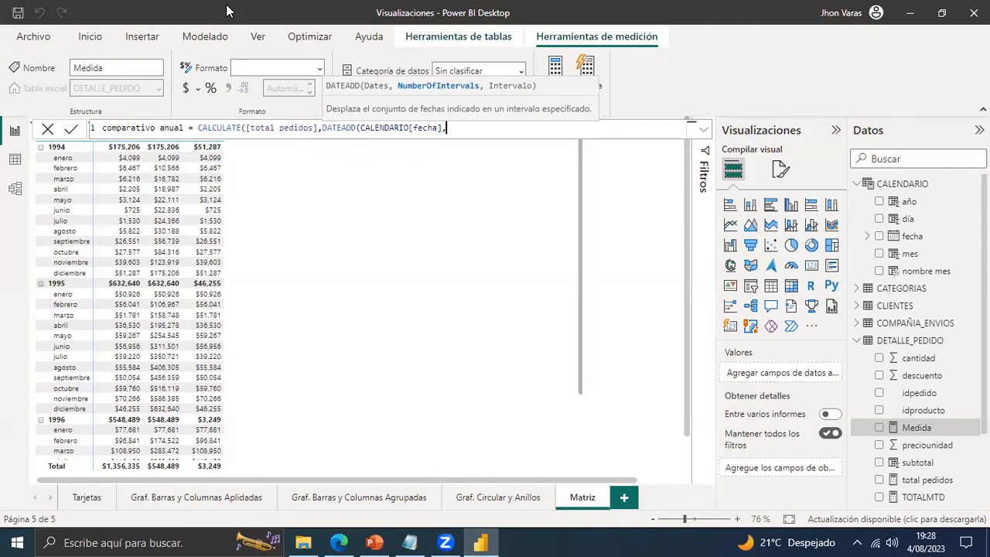
Set the DATEADD interval argument to YEAR, leaving the number of intervals blank, and close the function's parenthesis.
type(",")
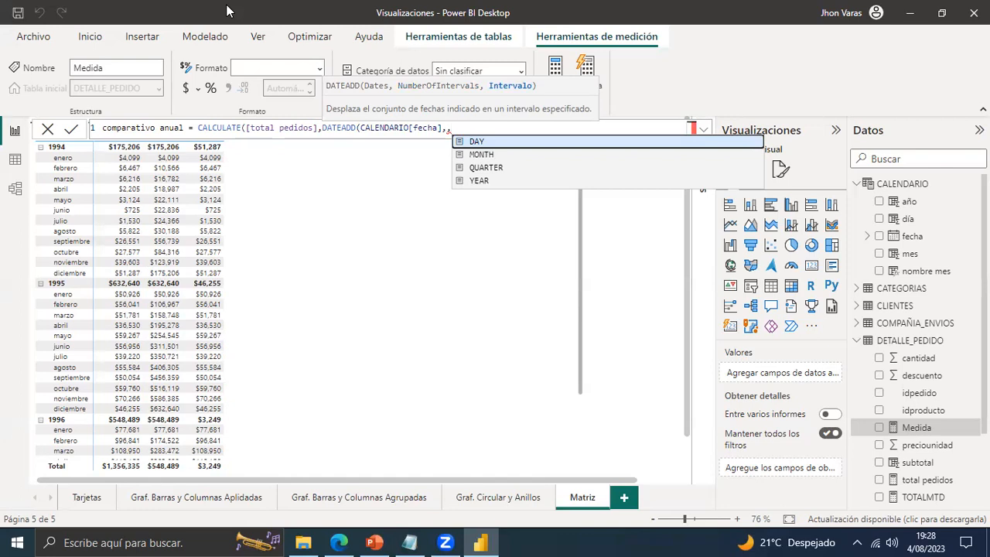
key("Down")
key("Down")
key("Down")
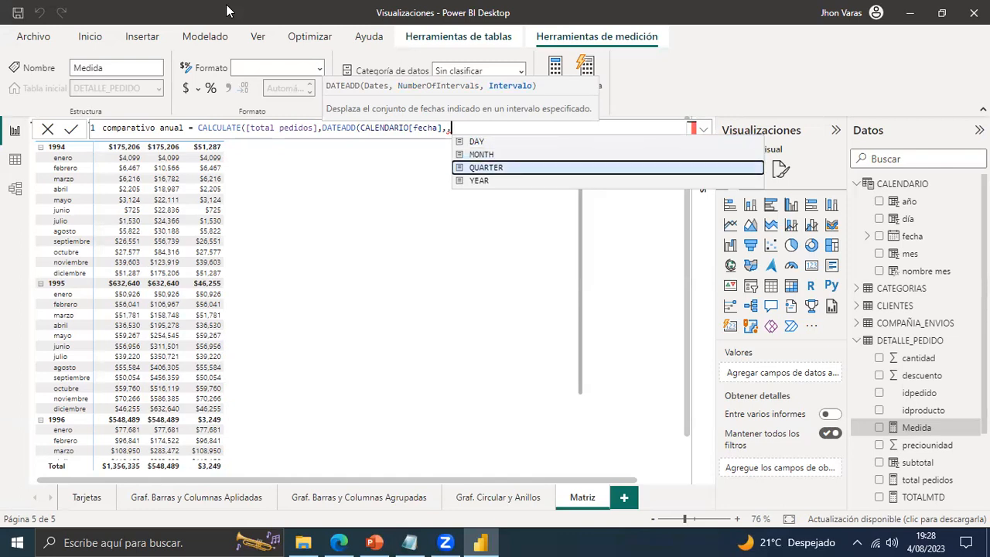
key("Up")
key("Down")
key("Tab")
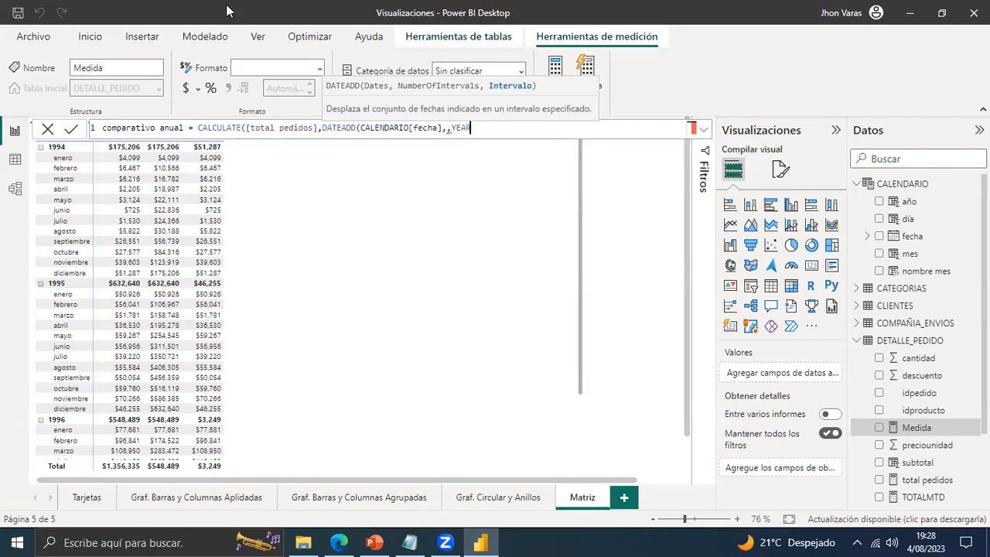
type(")")
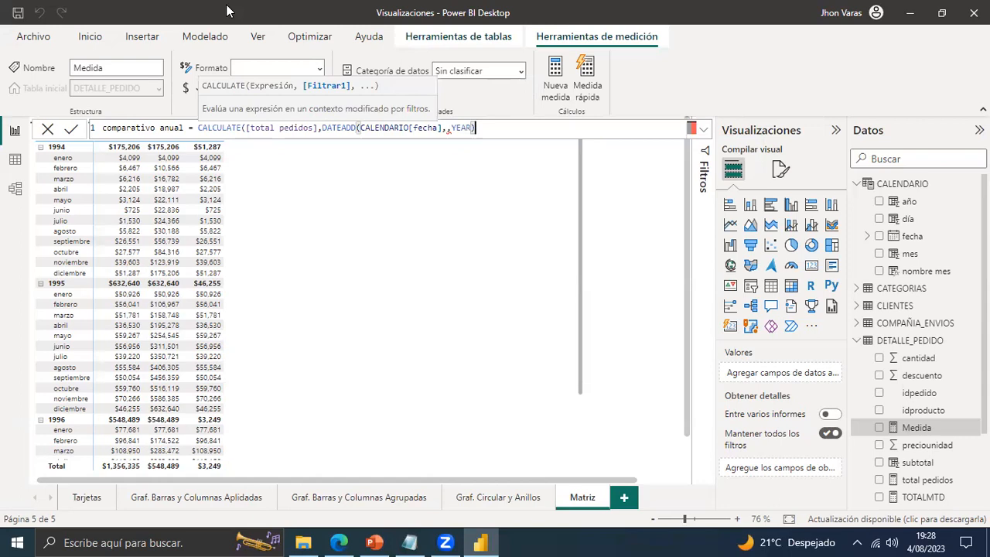
Enter -1 as DATEADD's number of intervals and commit the comparativo anual measure.
key("Left")
key("Left")
key("Left")
key("Left")
key("Left")
key("Left")
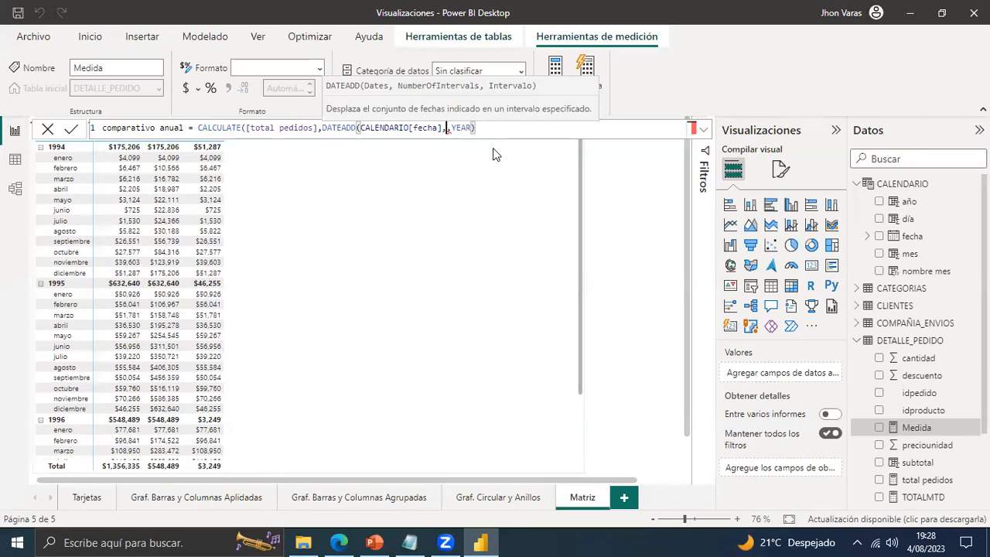
type("-1")
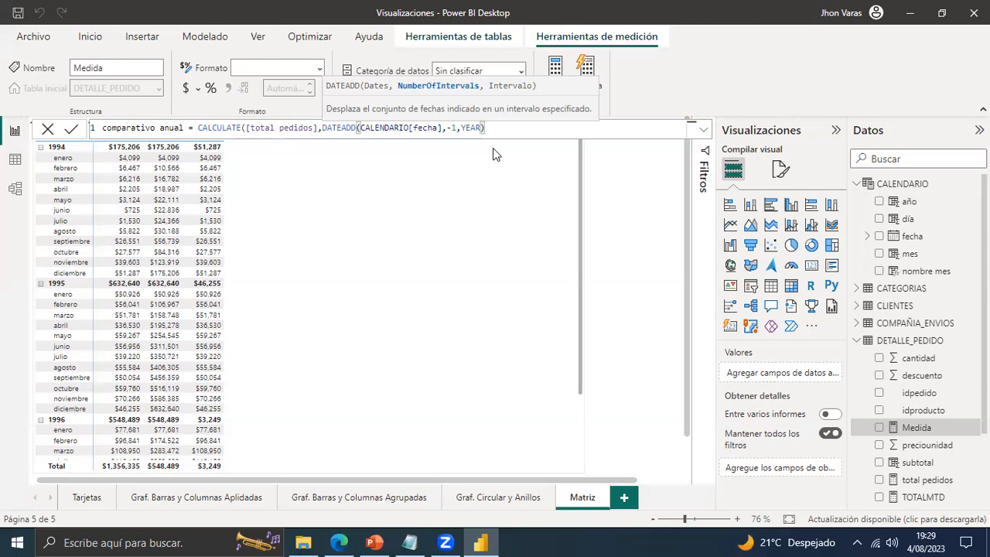
key("Return")
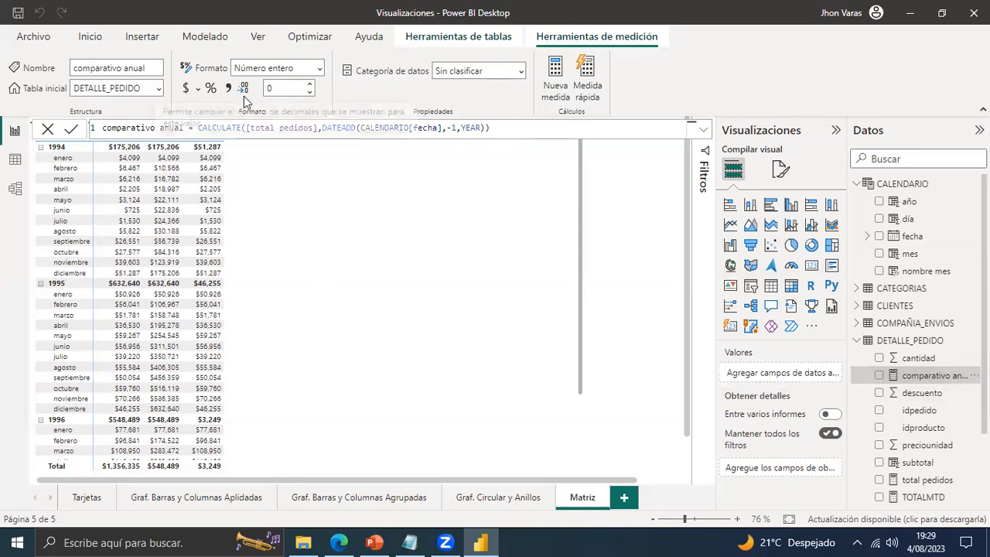
Format comparativo anual as currency with the dollar sign and add it to the matrix values below TOTALMTD.
left_click(187, 89)
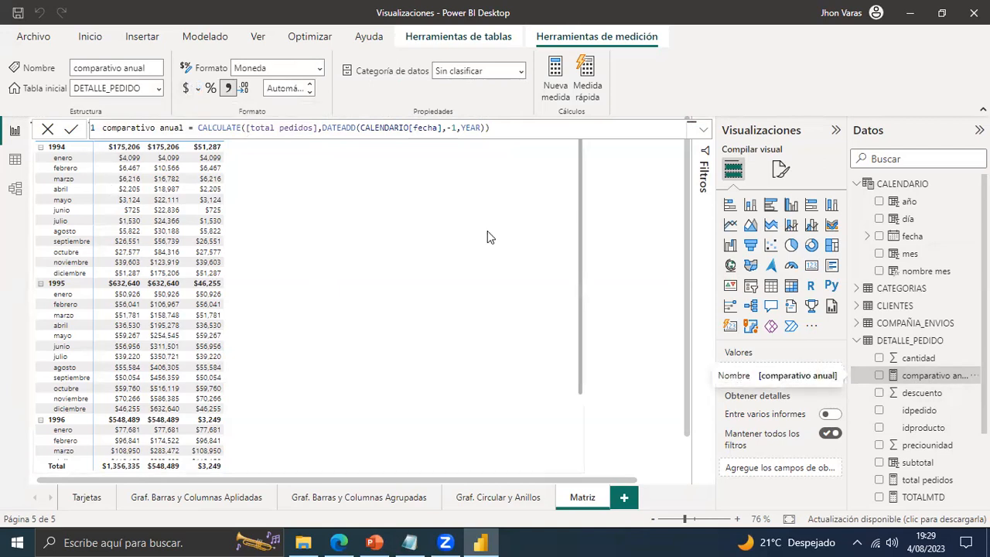
left_click(295, 272)
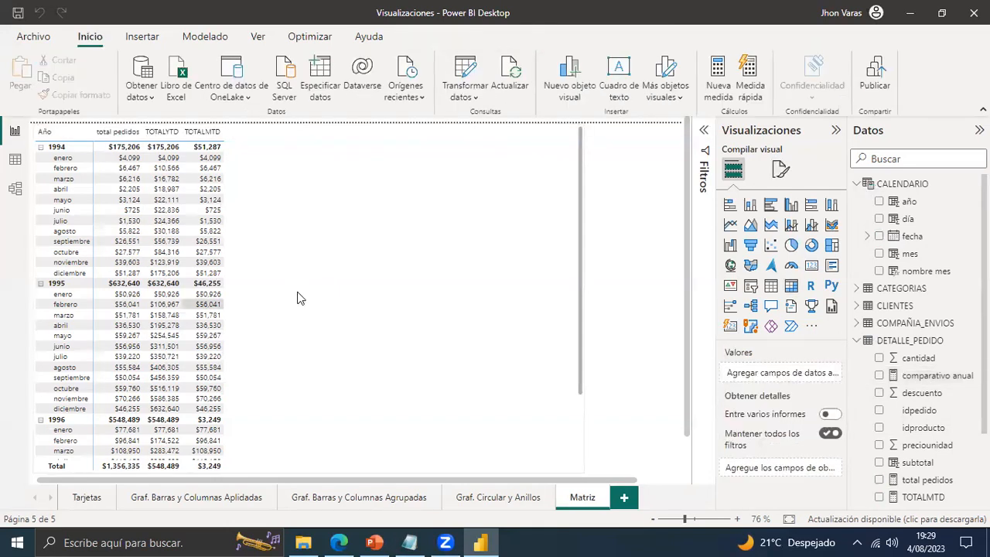
left_click(399, 291)
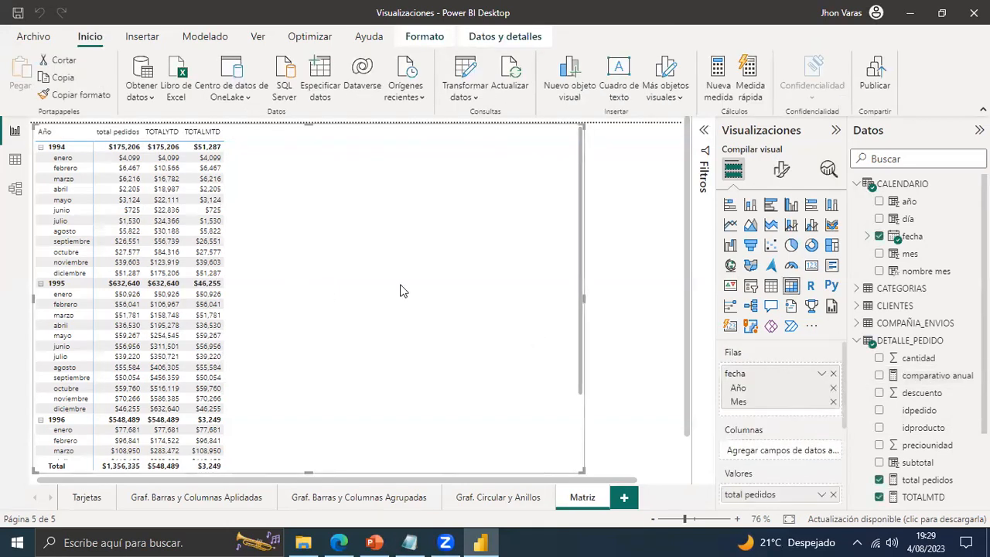
left_click_drag(847, 369, 850, 404)
scroll(851, 404, "down", 2)
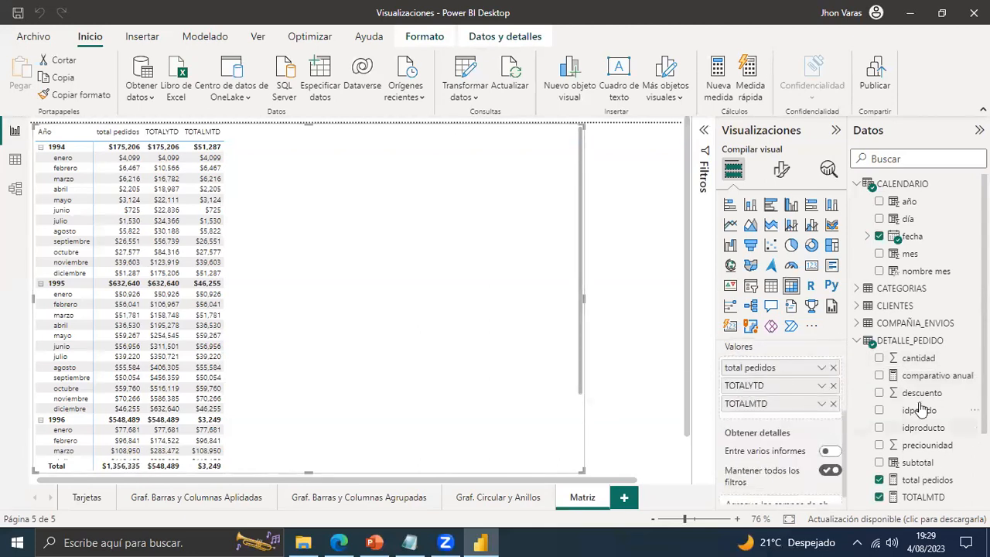
left_click_drag(938, 375, 808, 417)
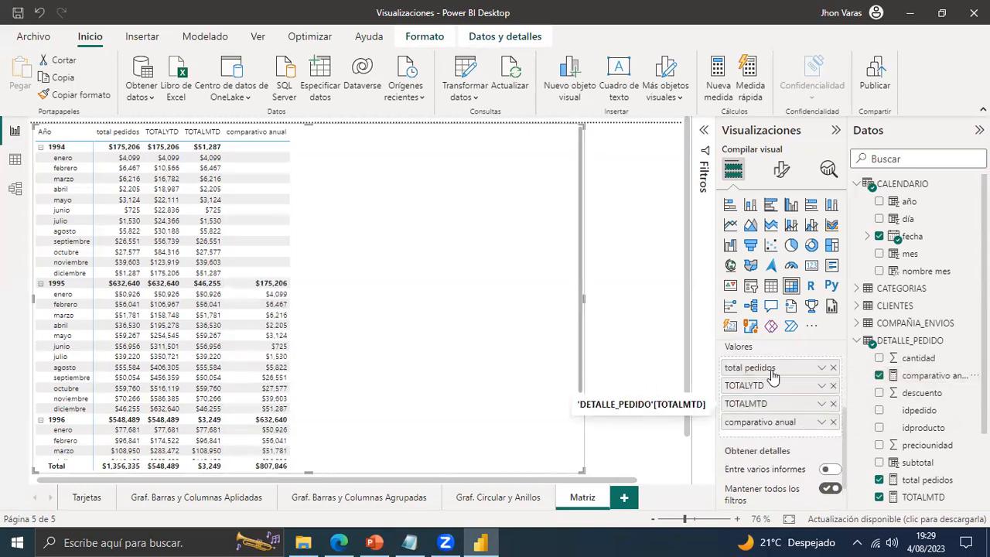
Compare the matrix's comparativo anual column with total pedidos for each month through December 1996.
scroll(587, 195, "down", 2)
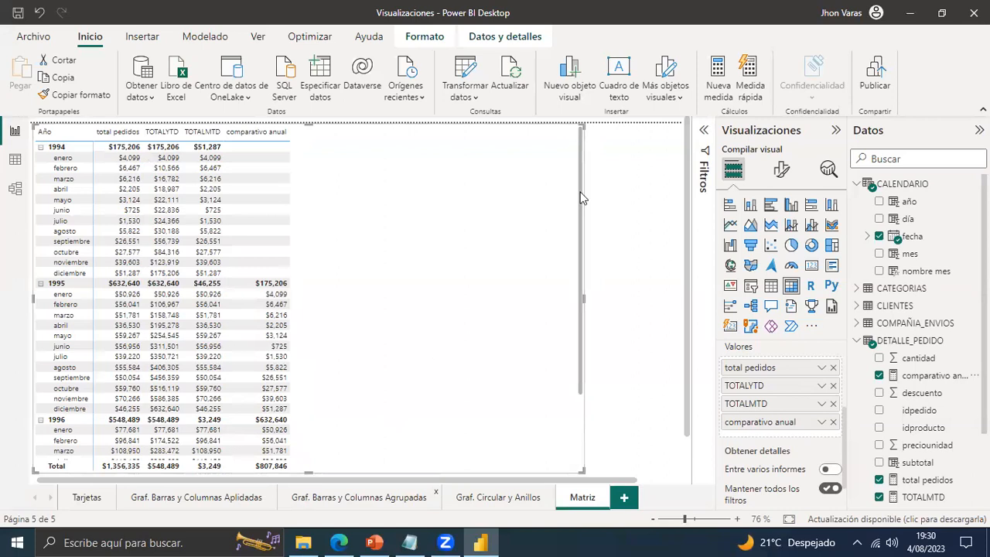
scroll(584, 262, "down", 1)
scroll(584, 262, "down", 3)
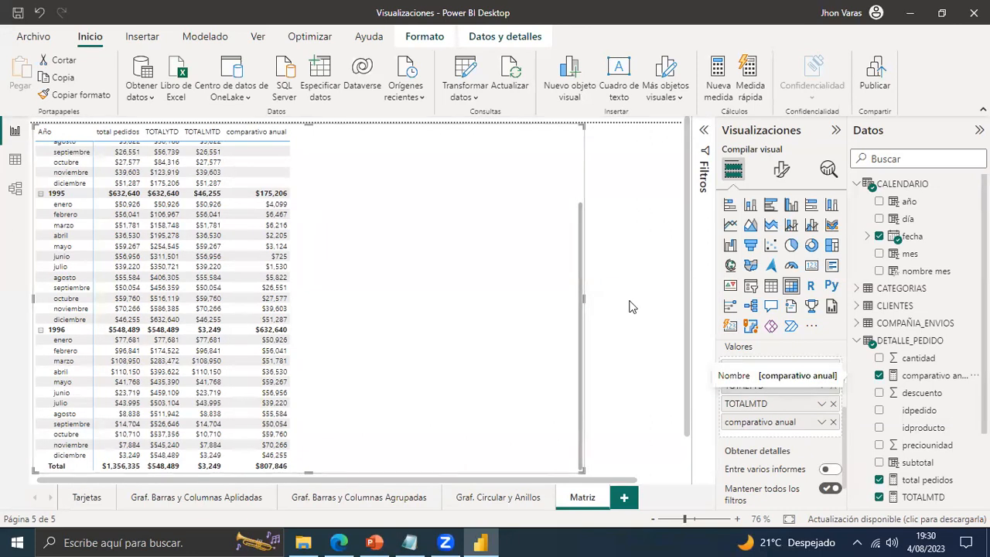
left_click(655, 327)
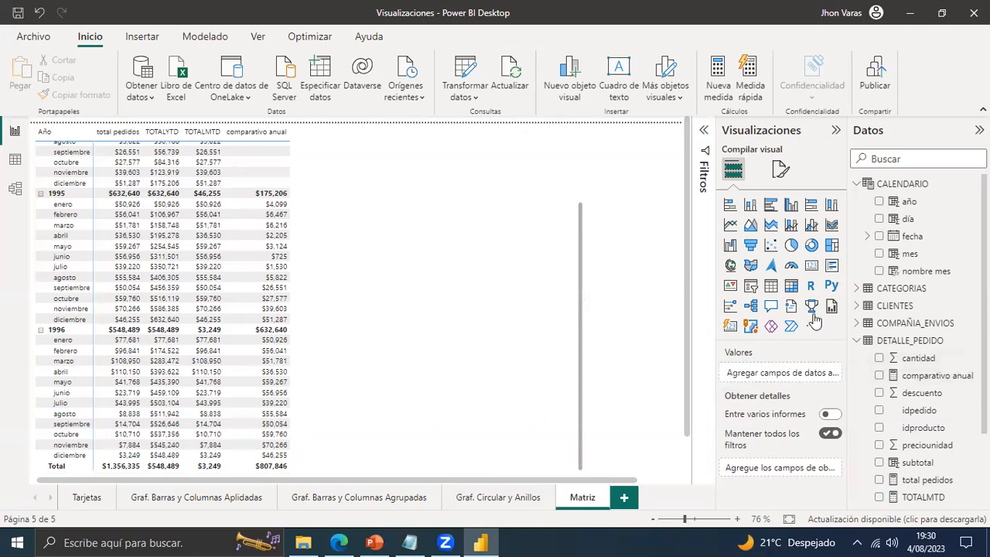
left_click_drag(849, 270, 835, 273)
left_click_drag(913, 377, 912, 387)
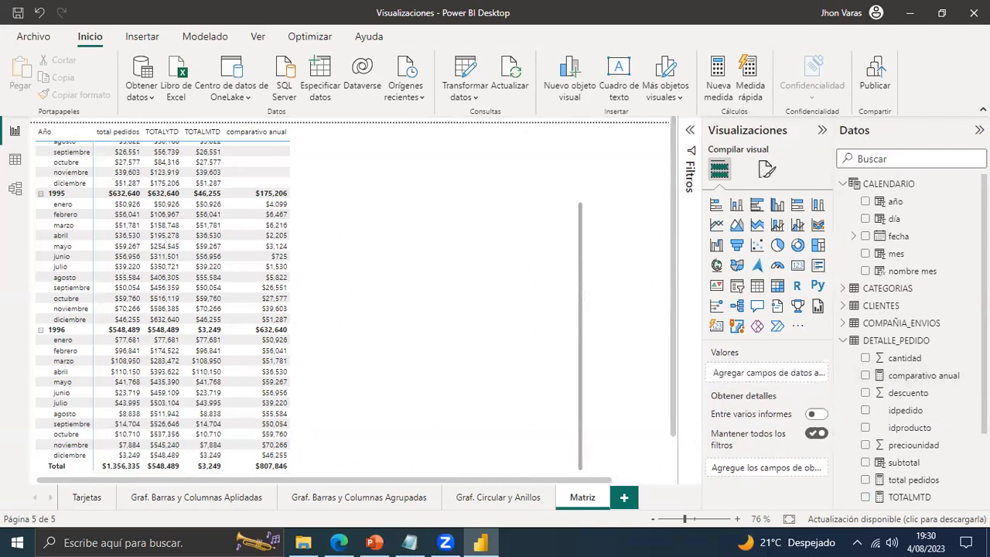
Copy the complete formula of the comparativo anual measure, including its name, and close the formula editor.
left_click(904, 382)
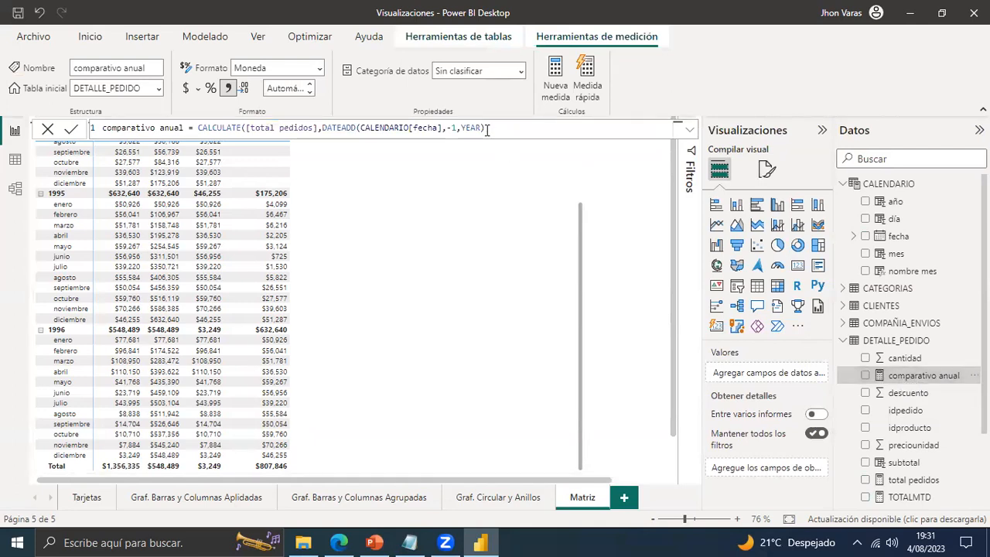
left_click_drag(485, 131, 99, 129)
key("ctrl+c")
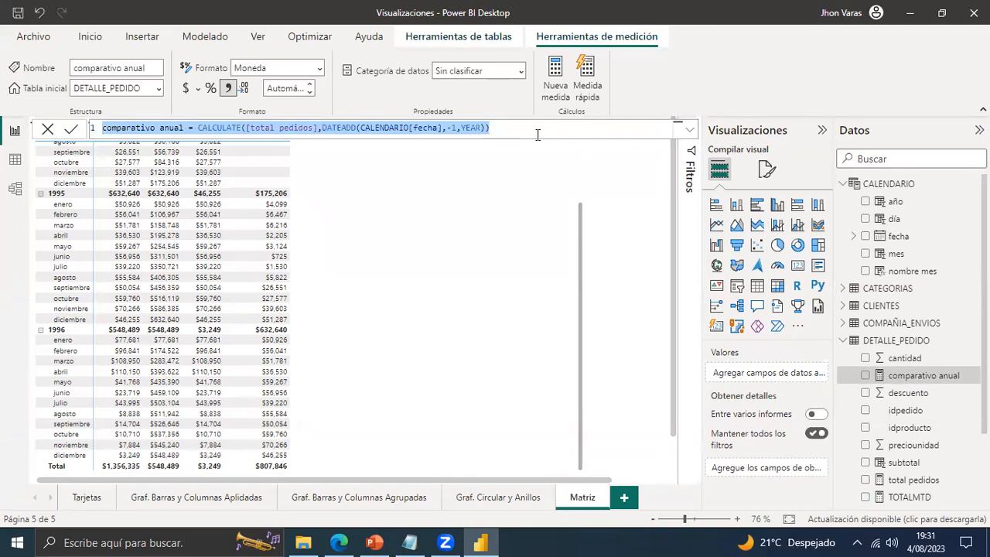
left_click(635, 267)
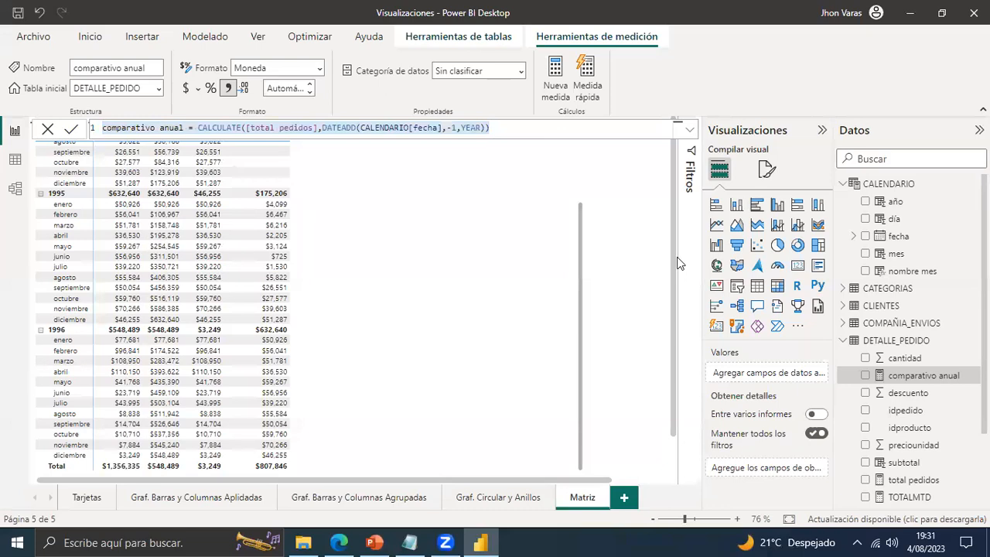
left_click(634, 306)
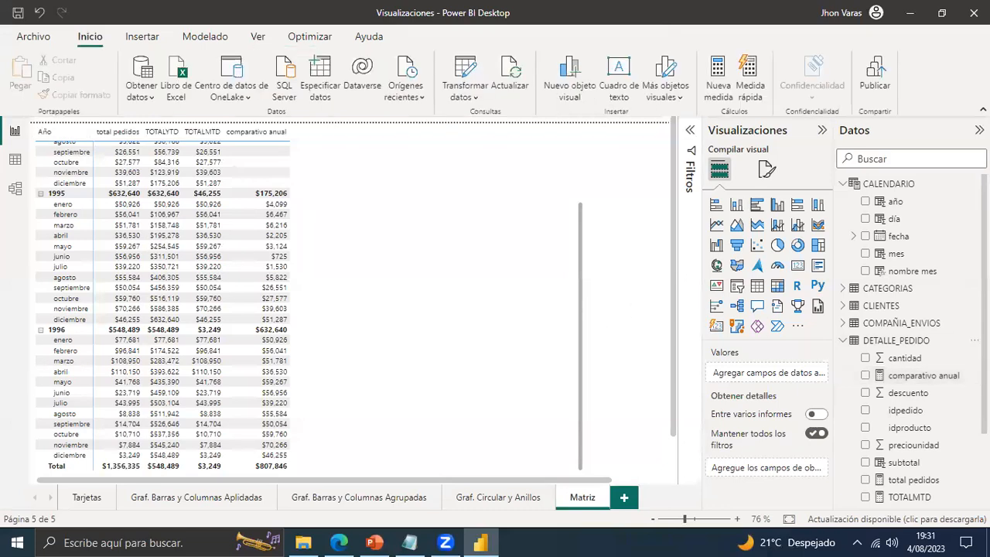
Create a new measure in the DETALLE_PEDIDO table from the copied comparativo anual formula and name it comparativo mes.
left_click(899, 343)
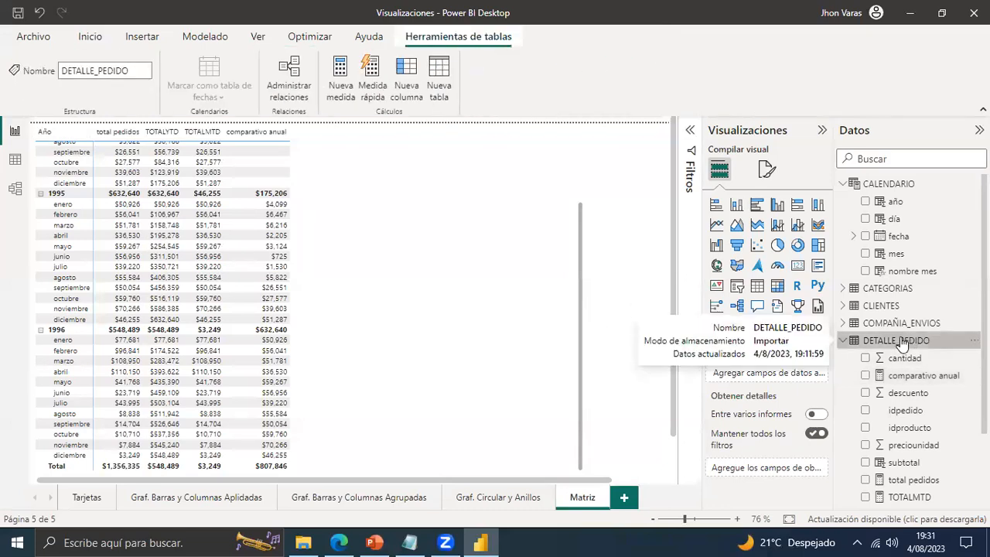
right_click(900, 340)
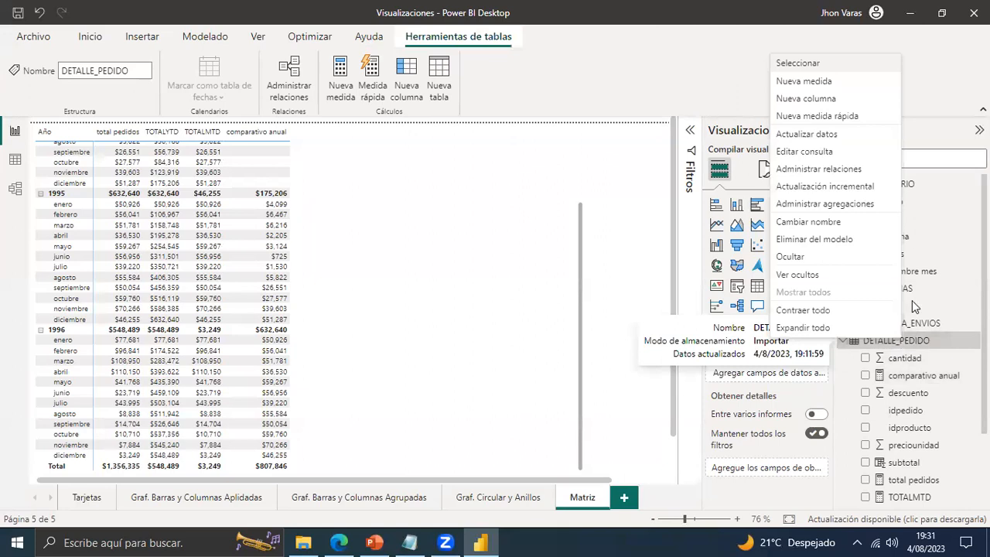
left_click(817, 85)
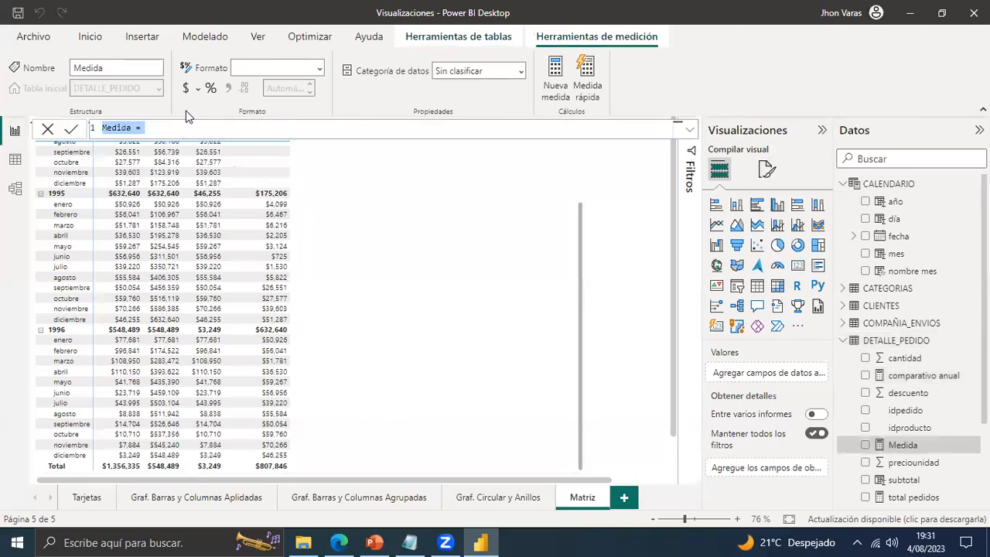
key("ctrl+v")
double_click(172, 127)
type("mes")
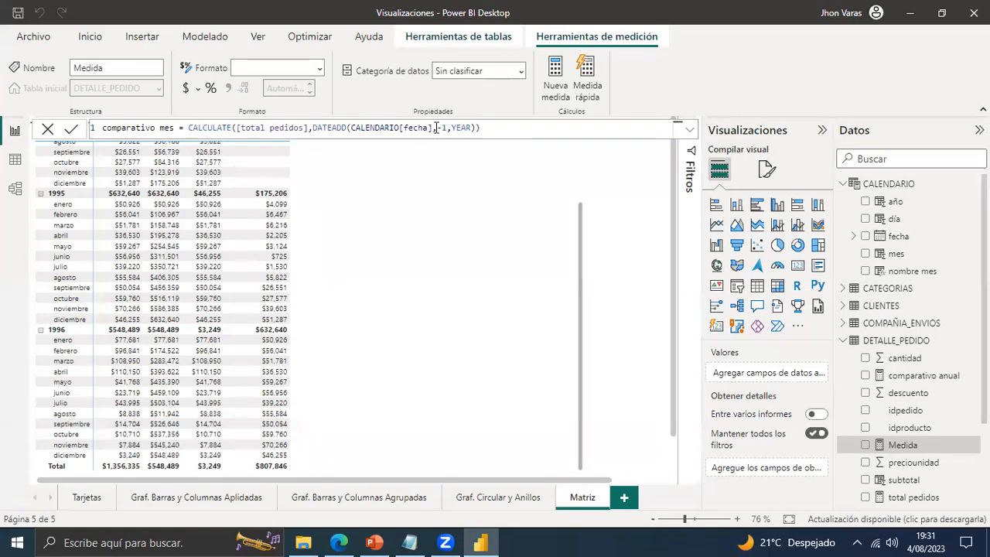
Set the DATEADD interval in the comparativo mes formula to MONTH and commit the measure.
double_click(461, 127)
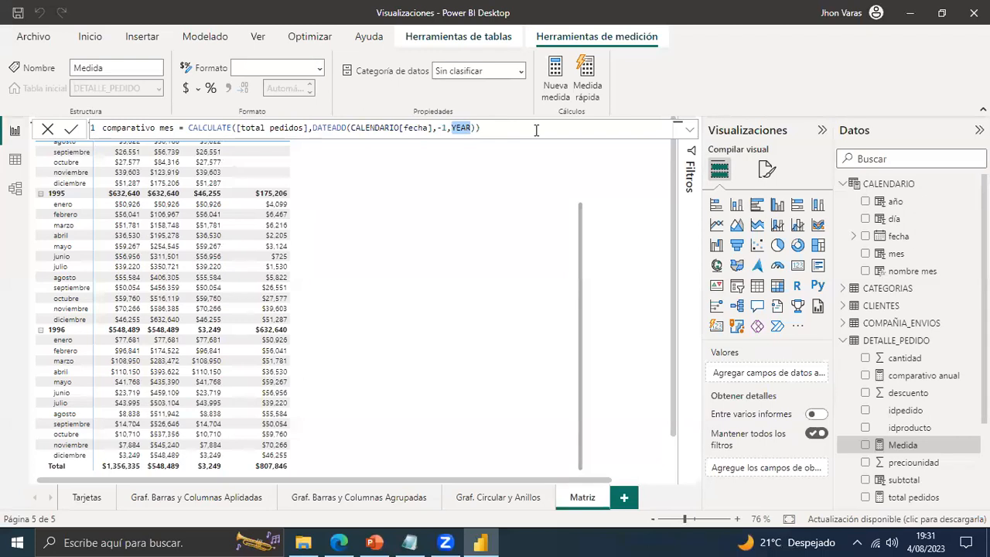
key("BackSpace")
key("Down")
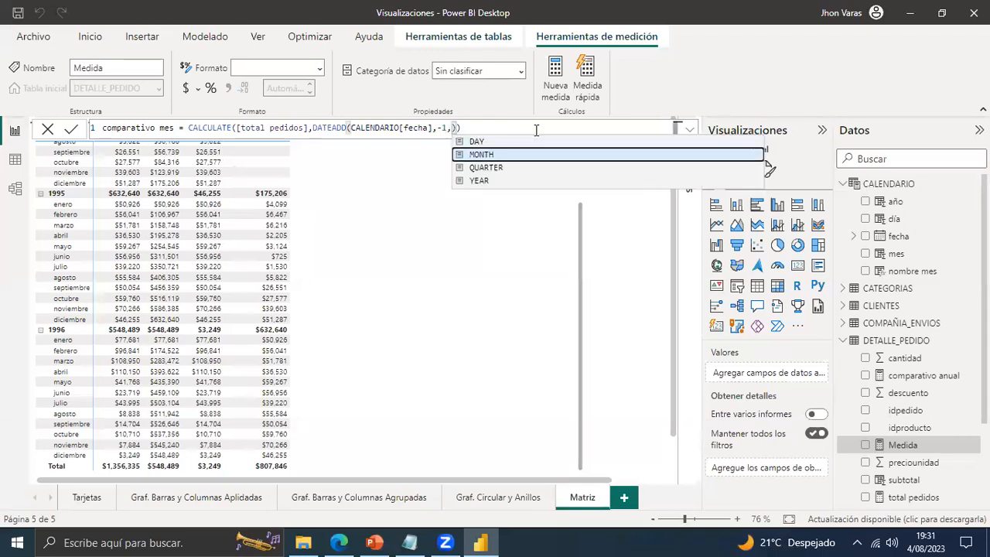
key("Tab")
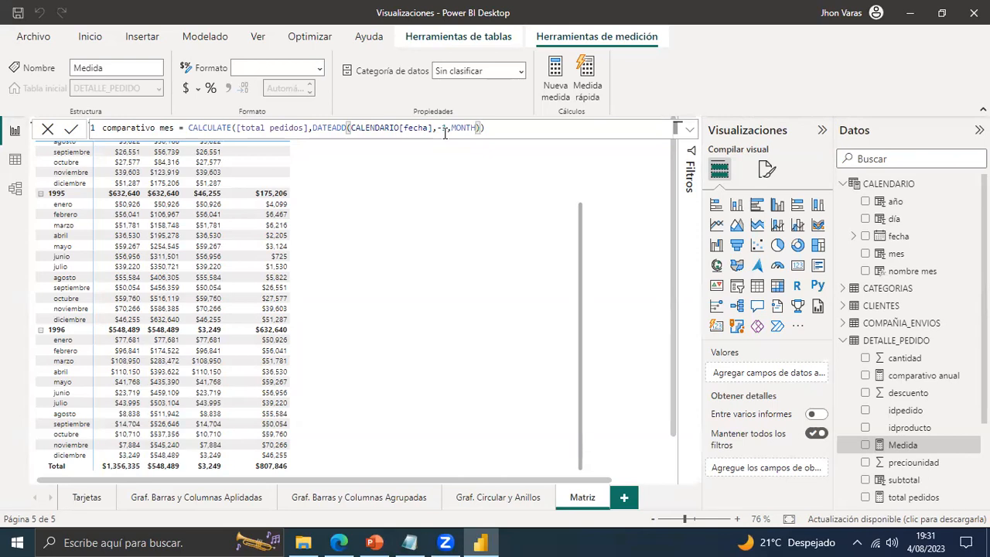
key("Return")
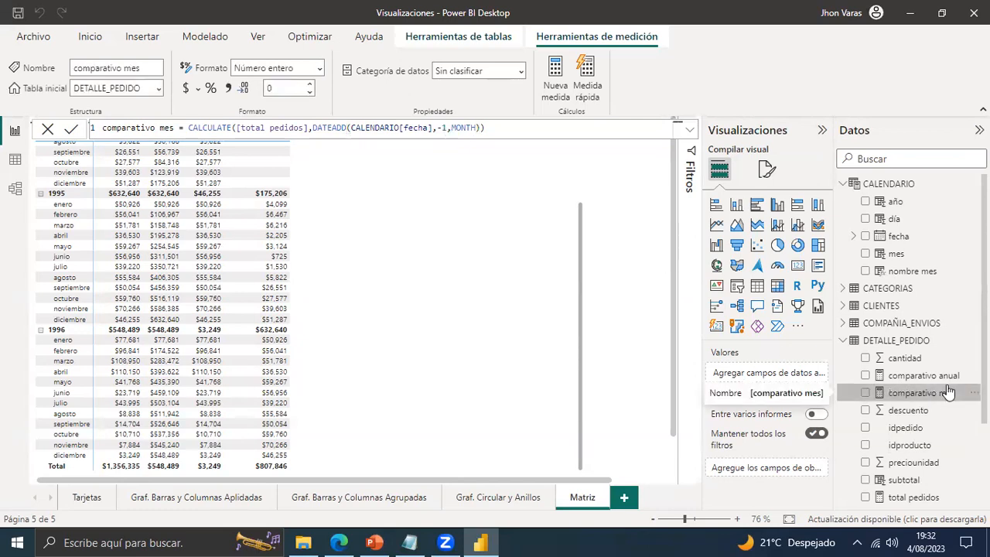
Format the comparativo mes measure with a thousands separator and as currency with the dollar sign.
left_click(228, 88)
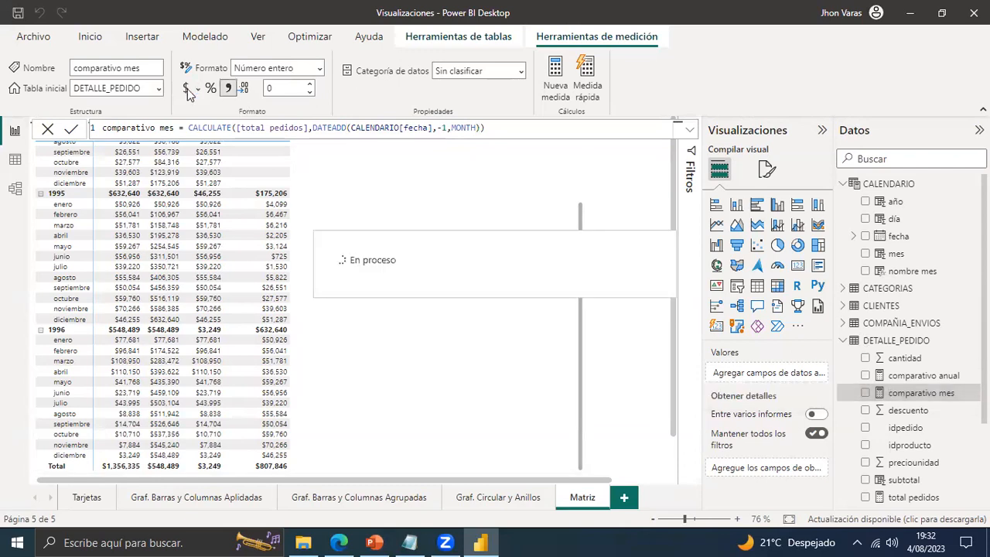
left_click(187, 89)
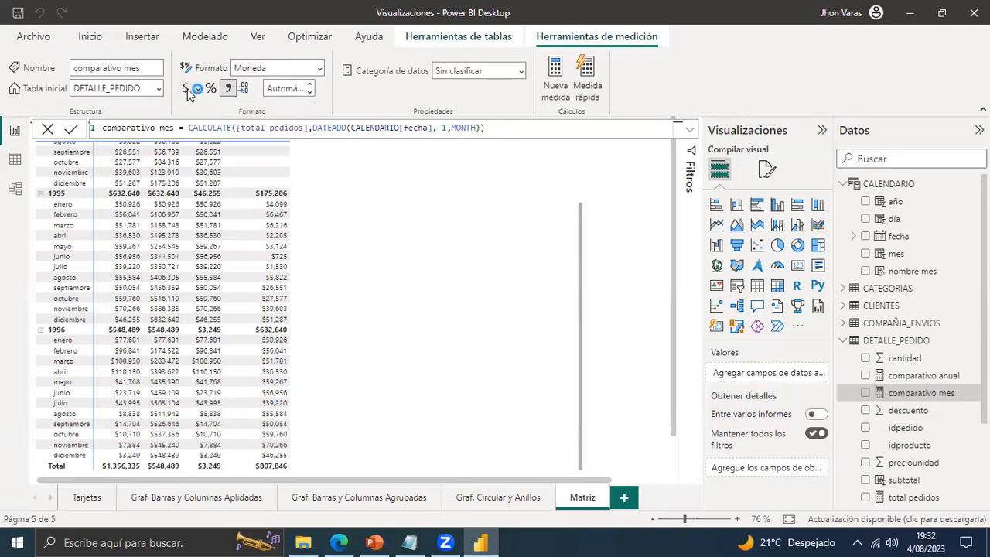
left_click(603, 281)
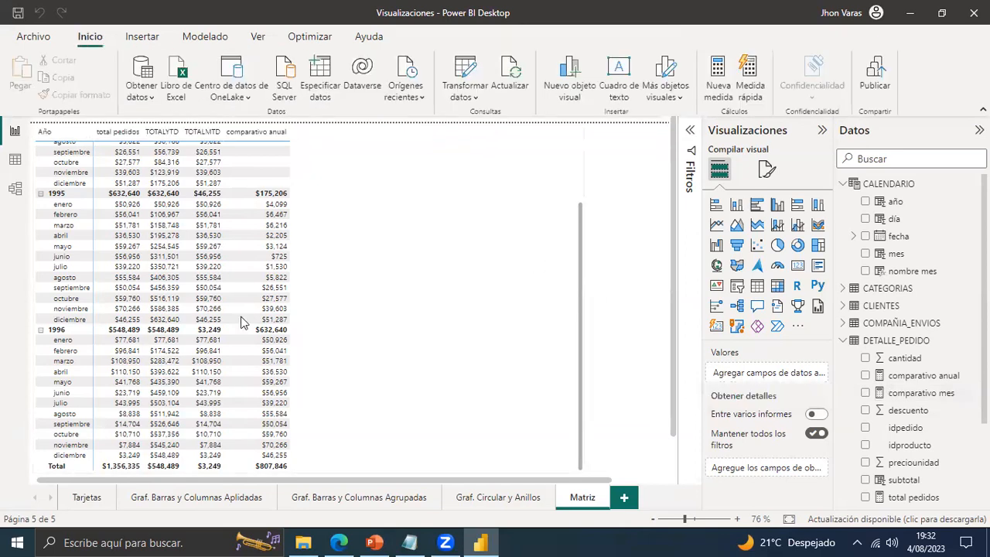
Add comparativo mes to the matrix values below comparativo anual and check its column from the 1994 rows.
left_click(455, 284)
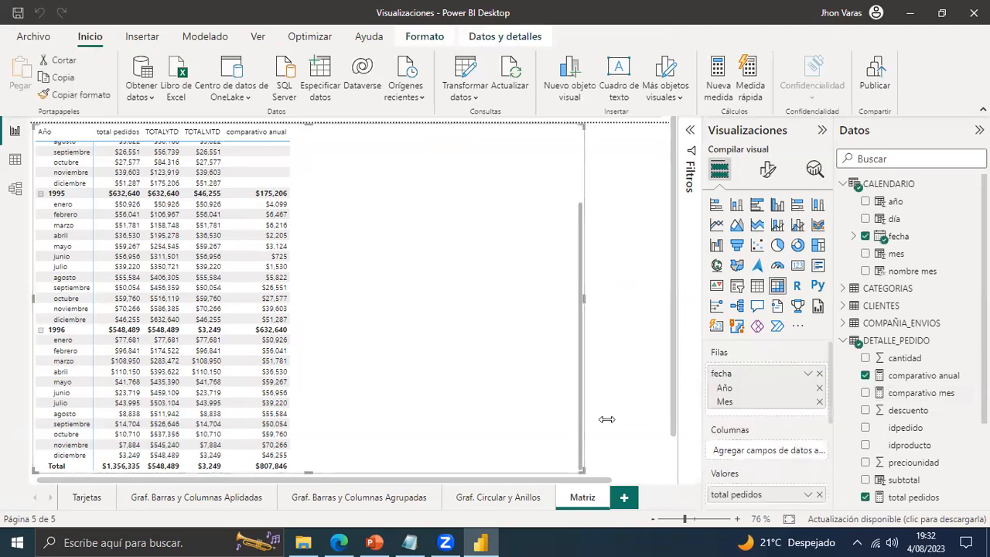
left_click_drag(829, 369, 828, 442)
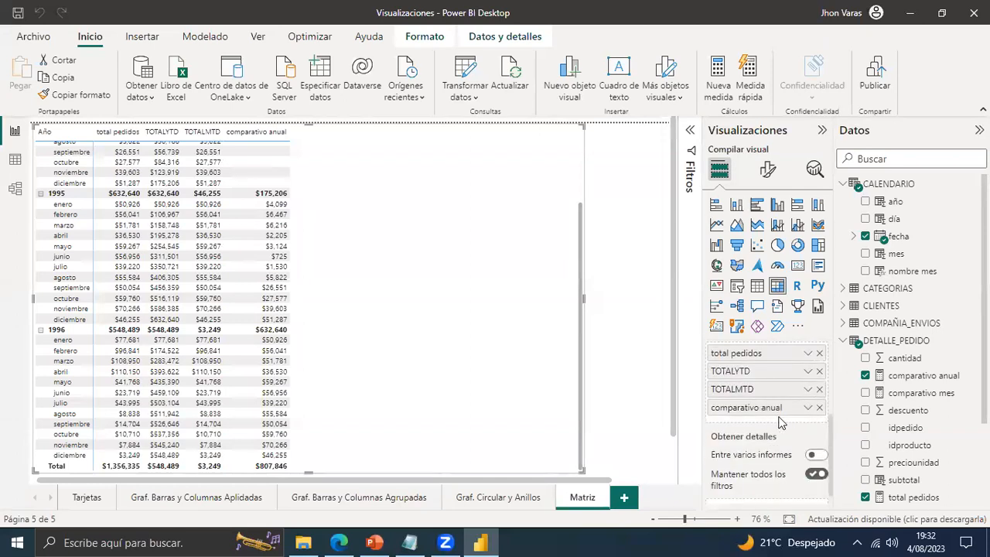
left_click_drag(920, 393, 793, 423)
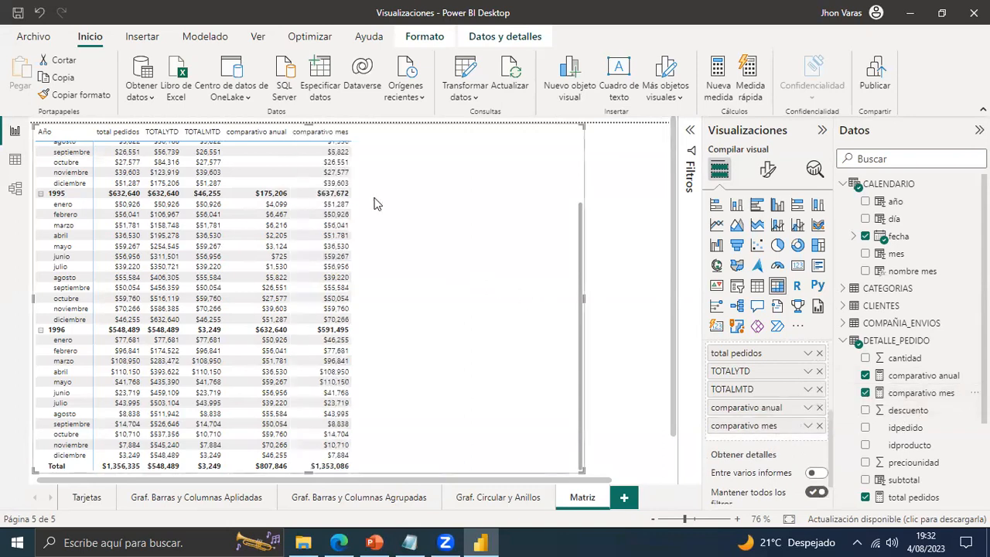
left_click_drag(583, 248, 585, 157)
scroll(75, 159, "up", 1)
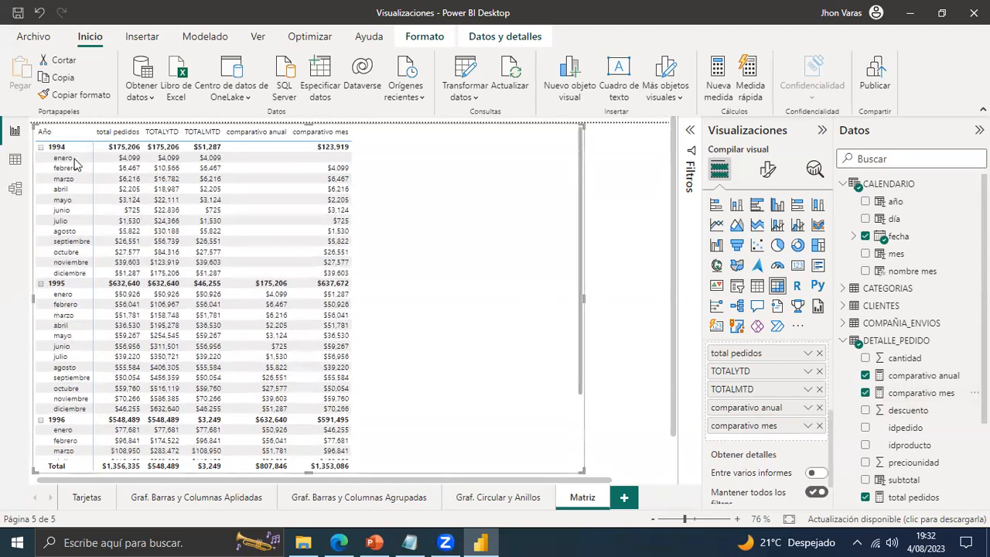
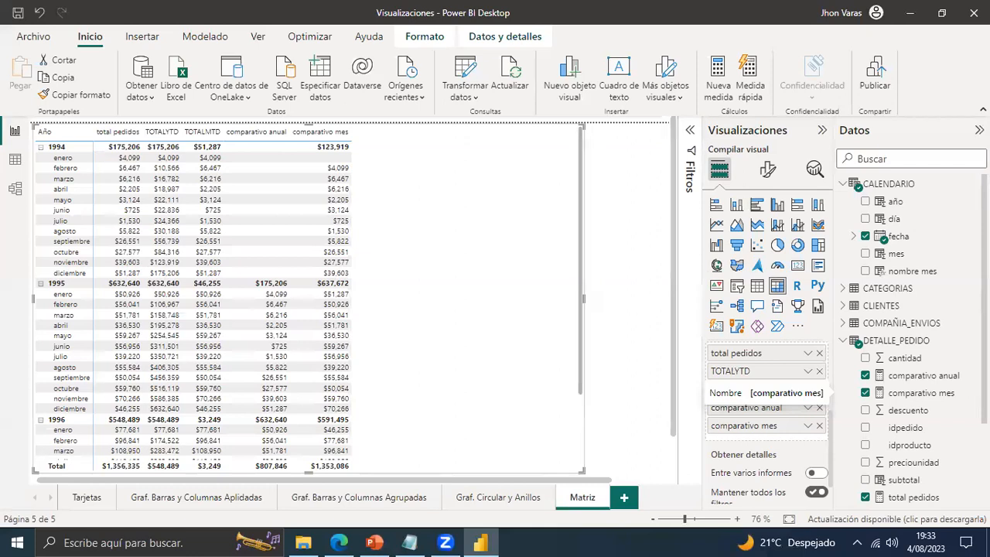
Copy the complete formula of the comparativo mes measure, including its name.
left_click(938, 392)
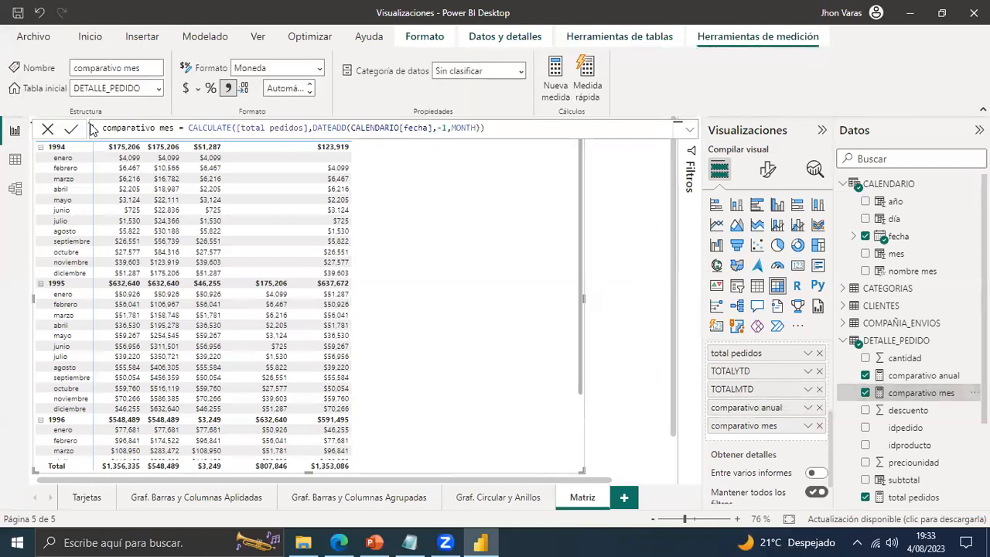
key("ctrl+a")
key("ctrl+c")
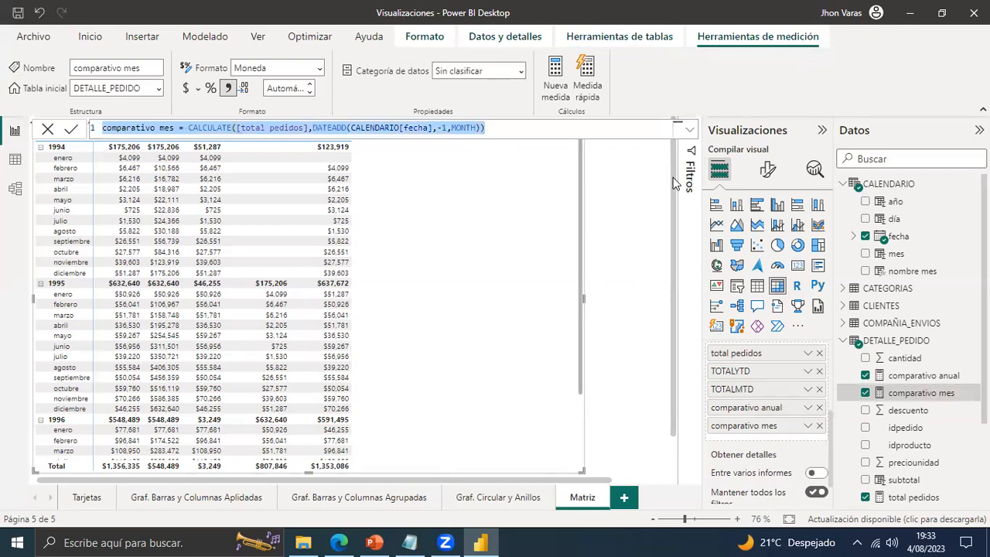
Create another measure in DETALLE_PEDIDO from the copied comparativo mes formula and name it comparativo trimestre.
left_click(897, 341)
right_click(897, 345)
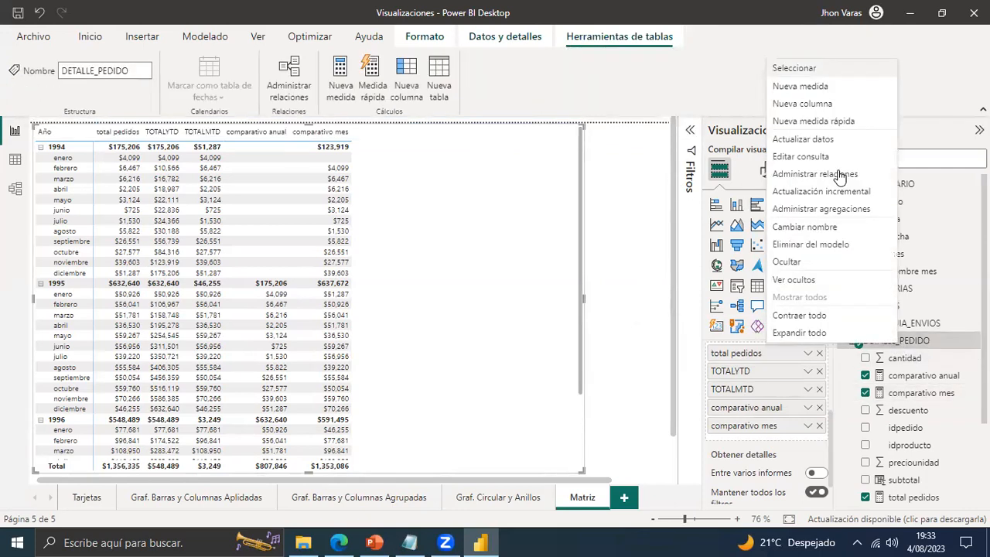
left_click(815, 83)
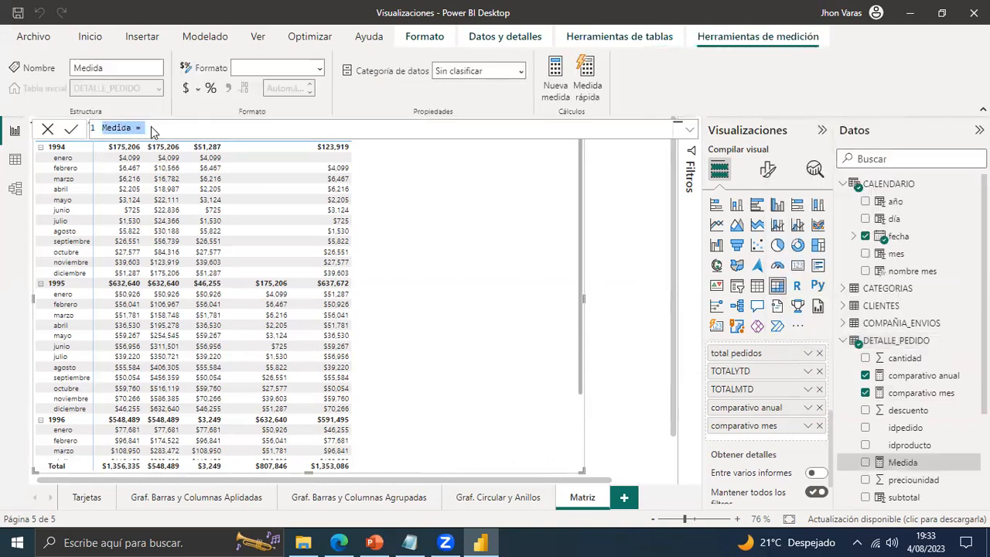
key("ctrl+v")
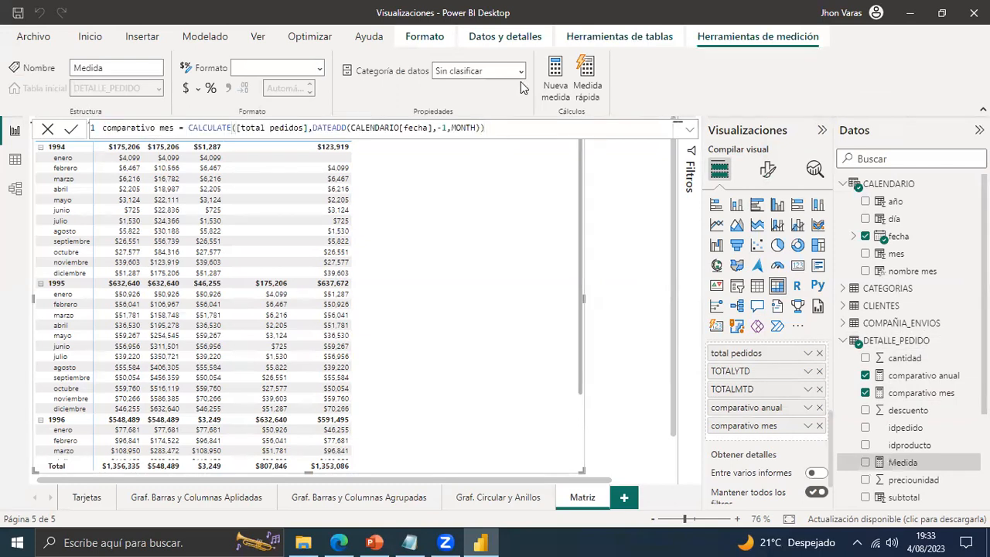
double_click(169, 128)
type("trimestre")
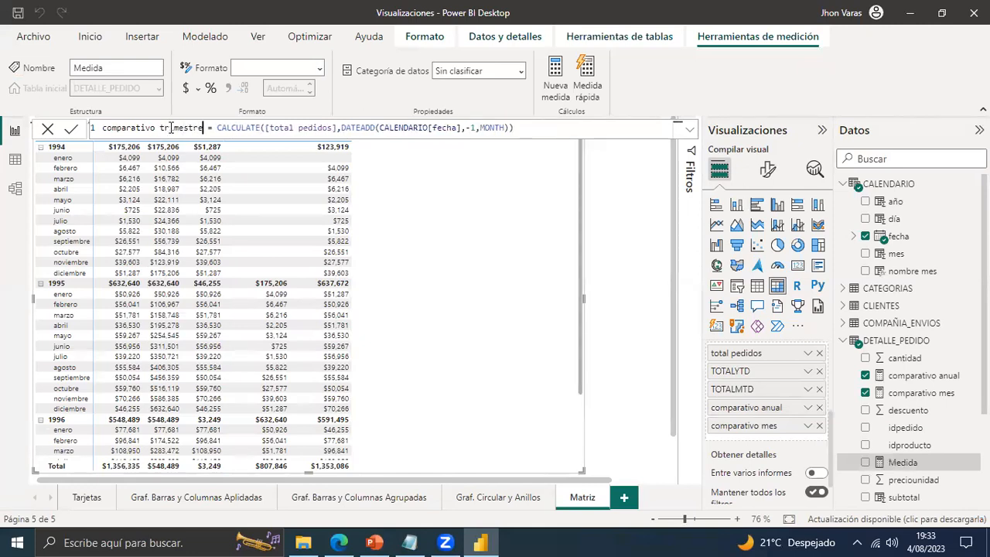
Set the DATEADD interval in the comparativo trimestre formula to QUARTER and commit the measure.
double_click(501, 127)
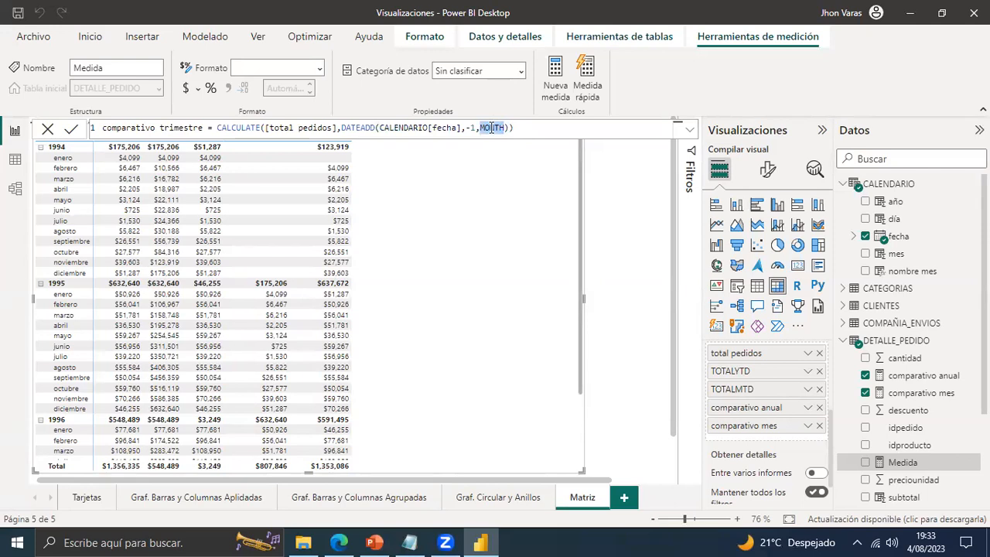
type("qu")
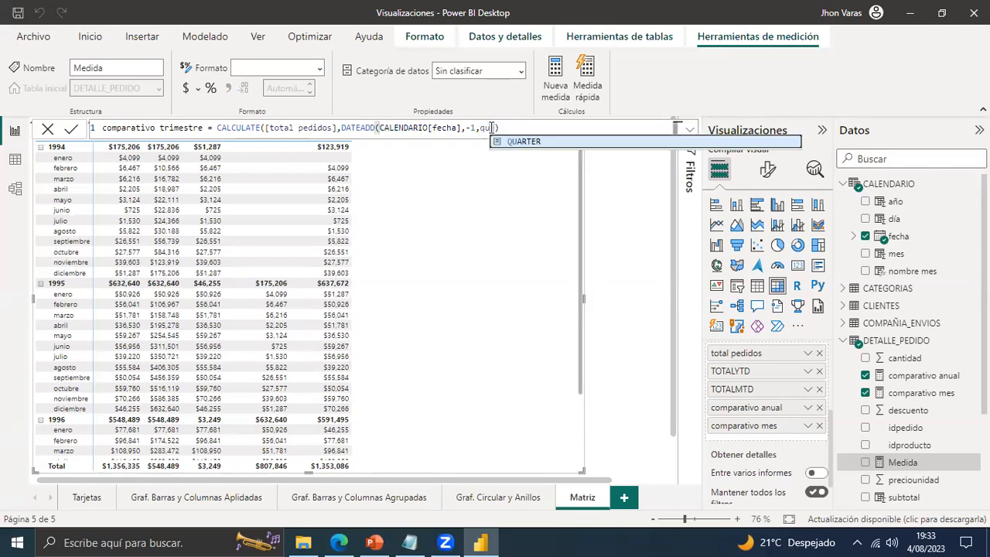
key("Tab")
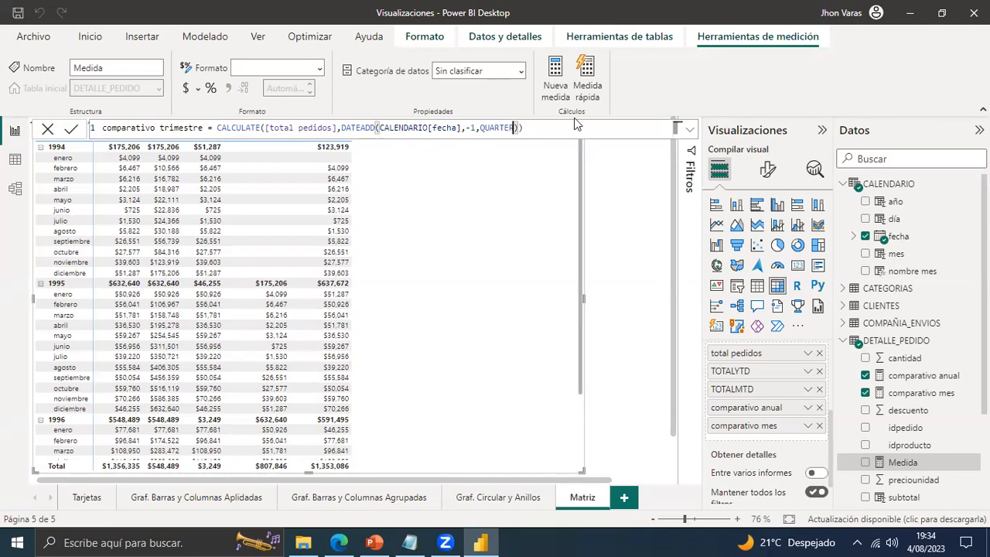
key("Return")
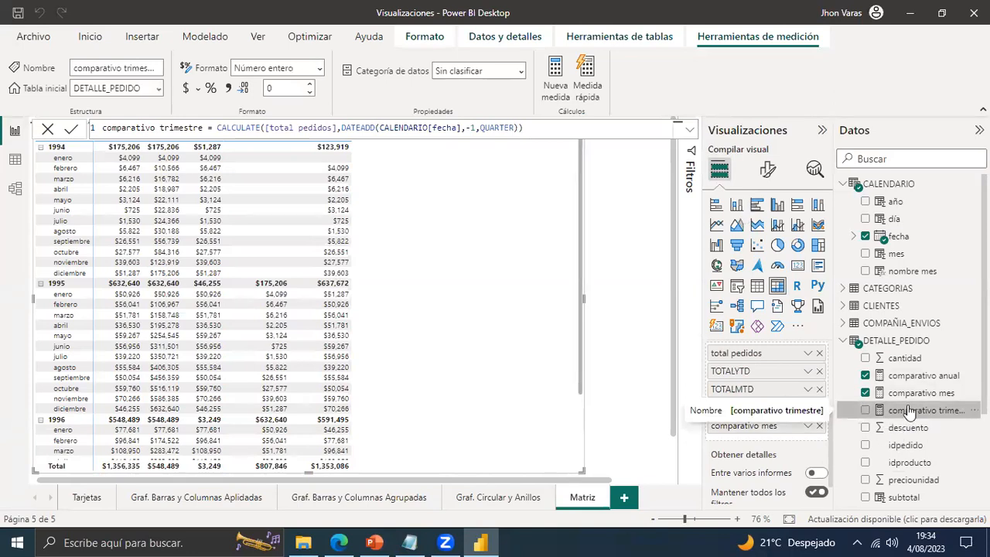
Format the comparativo trimestre measure with a thousands separator and as currency with the dollar sign.
left_click(227, 88)
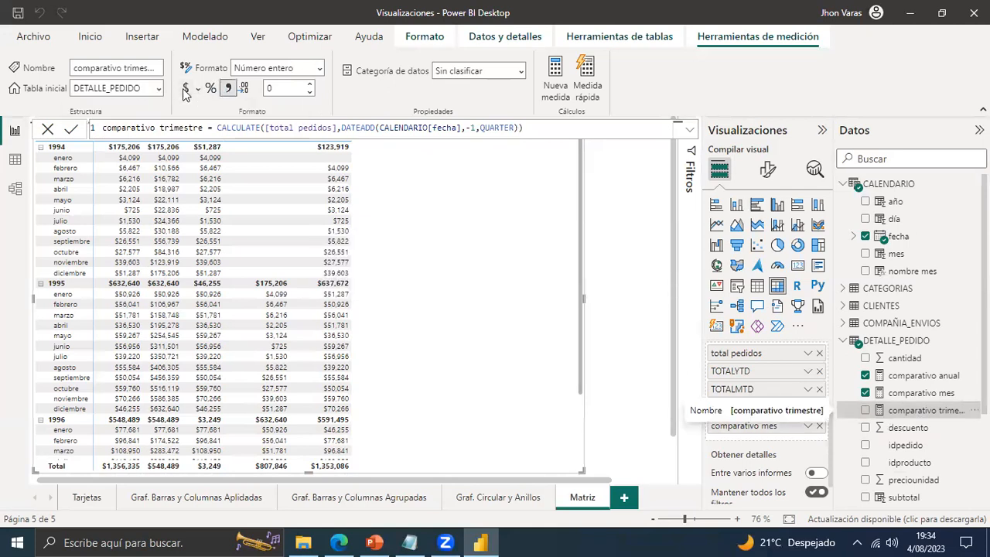
left_click(186, 91)
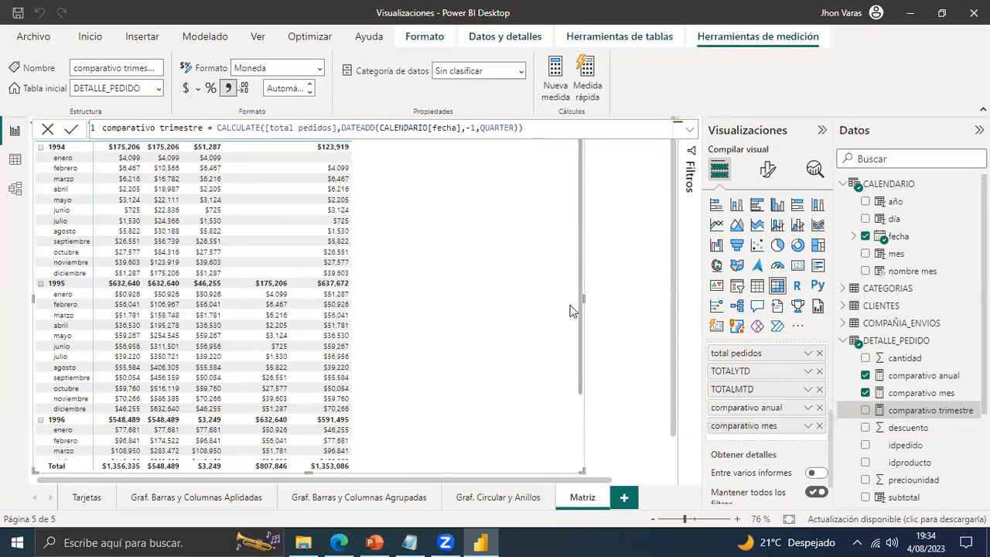
left_click(619, 317)
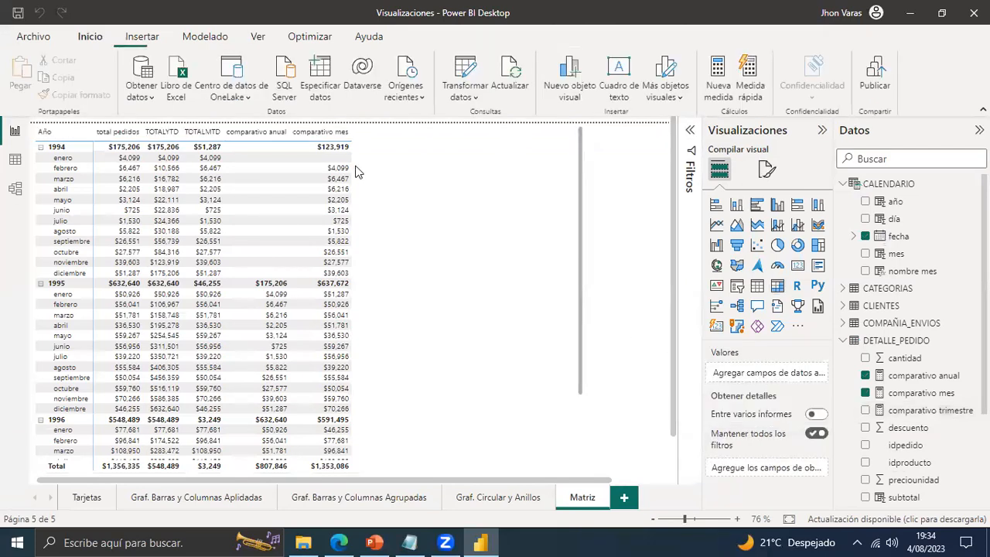
Add comparativo trimestre to the matrix values below comparativo mes.
left_click(372, 282)
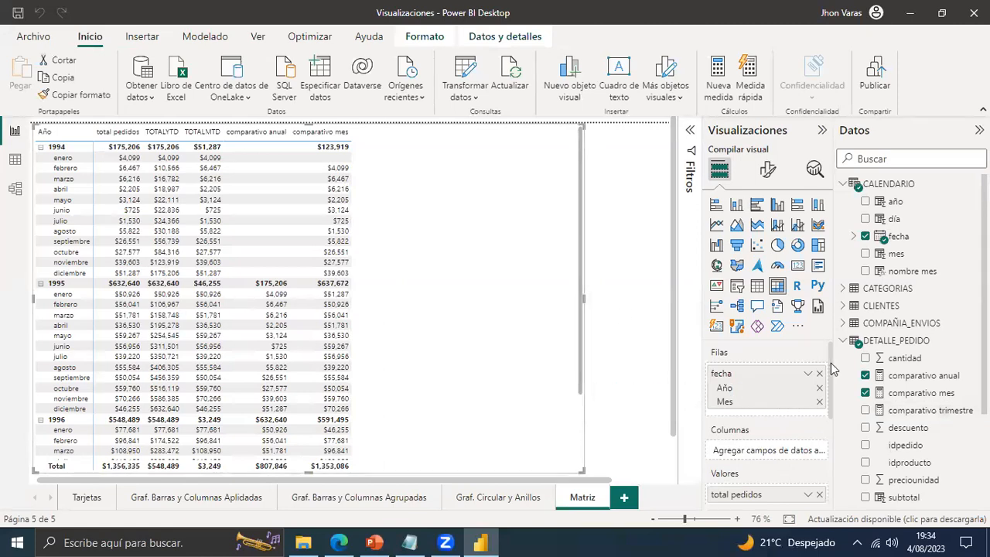
scroll(832, 431, "down", 3)
scroll(832, 431, "down", 1)
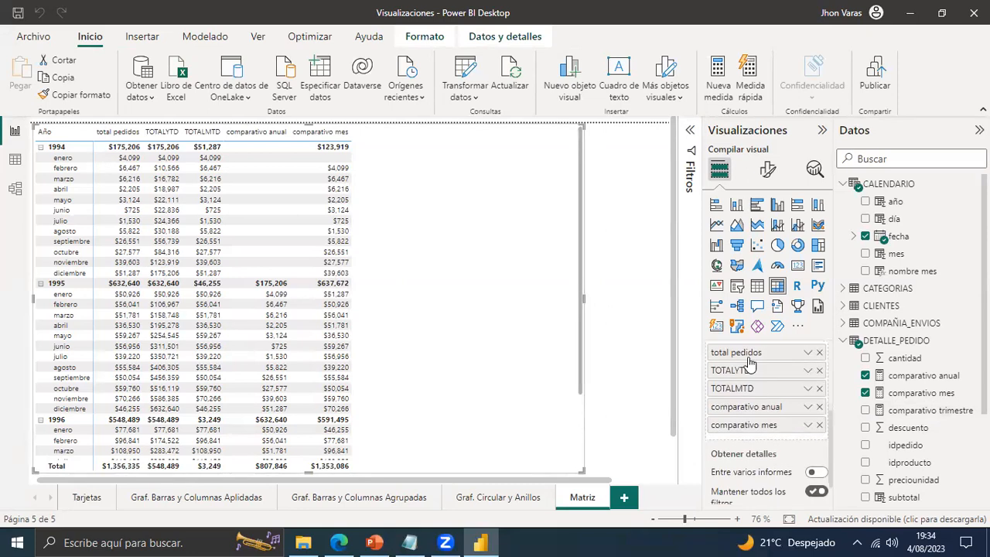
left_click_drag(927, 414, 816, 437)
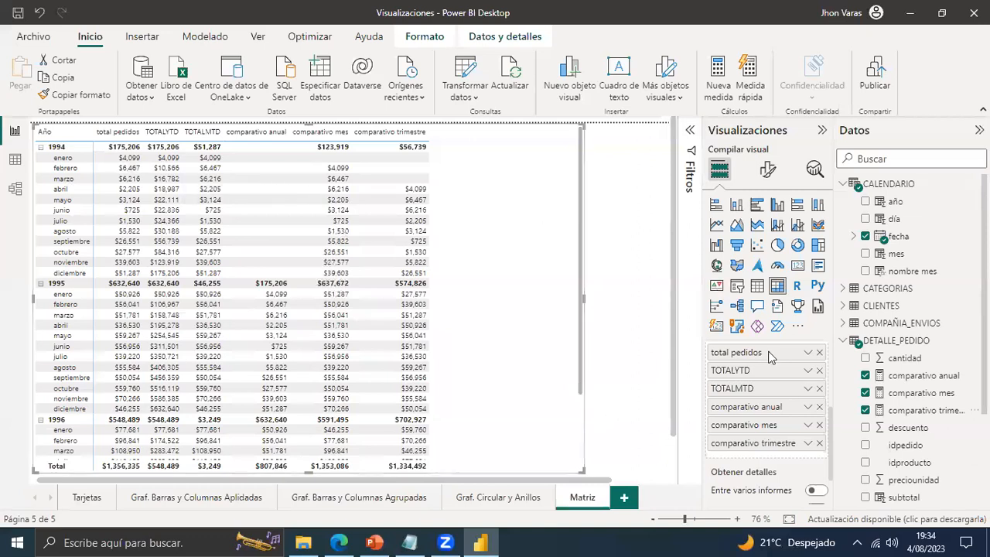
Show all levels of the fecha date hierarchy in the matrix rows.
left_click_drag(829, 429, 828, 370)
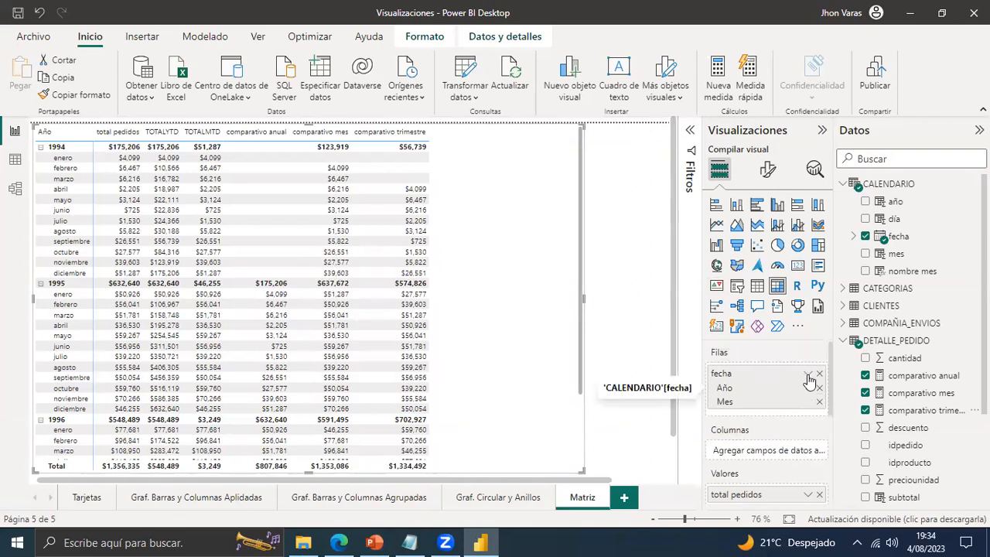
left_click(808, 375)
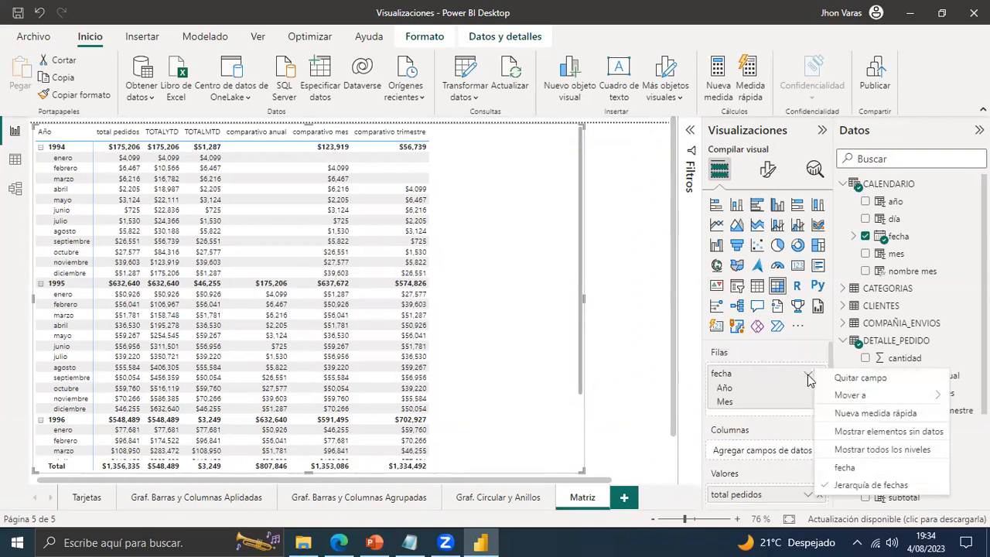
left_click(884, 456)
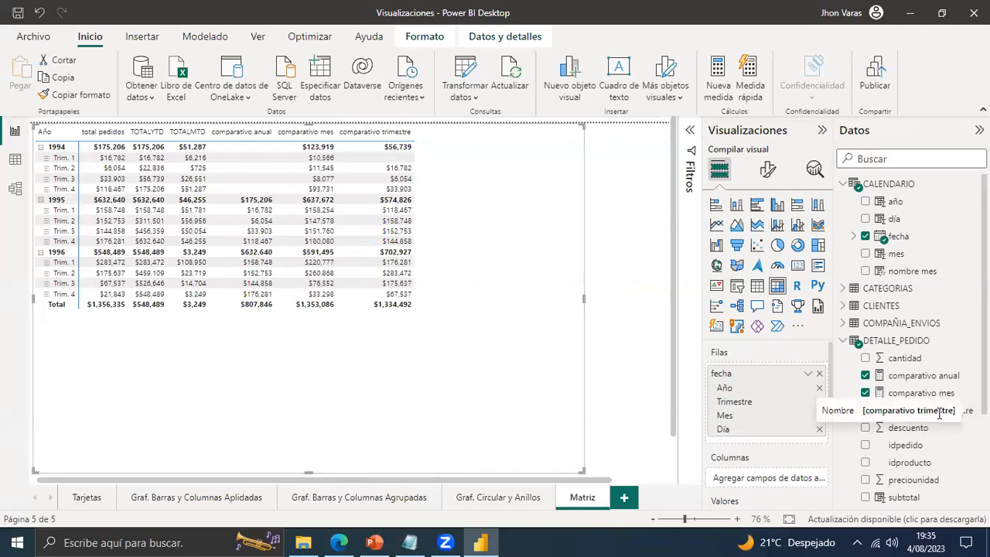
Review the DATEADD interval options in the comparativo anual formula and restore YEAR as its interval.
left_click(941, 379)
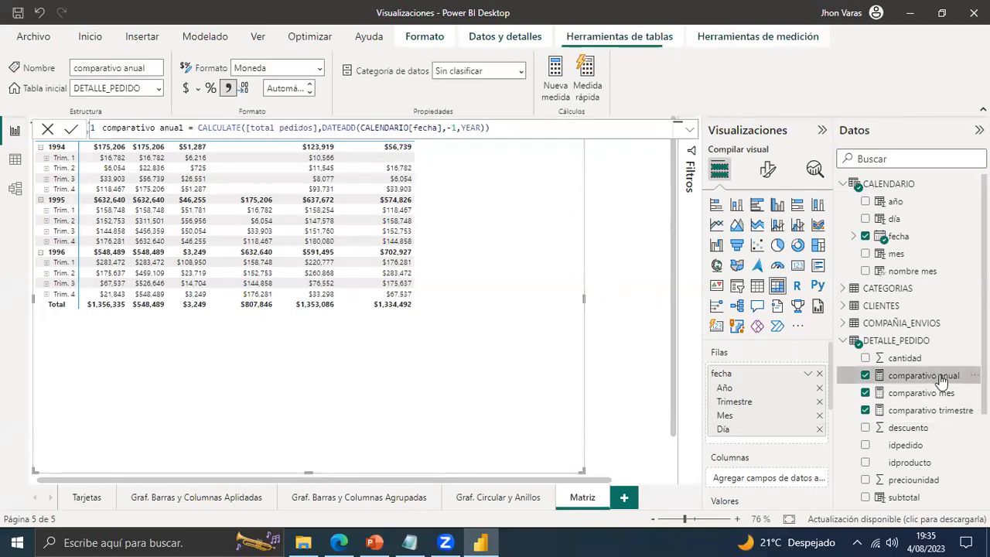
double_click(471, 128)
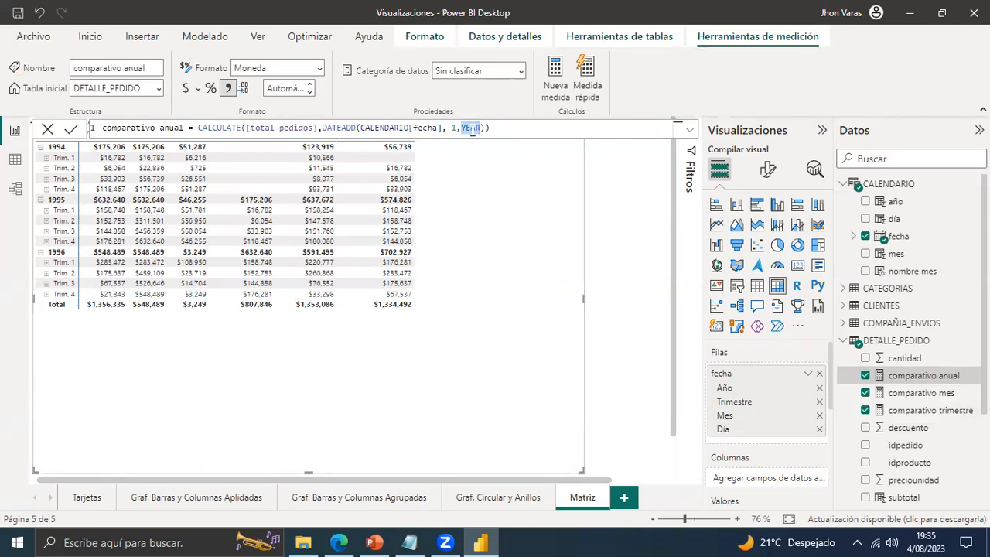
key("BackSpace")
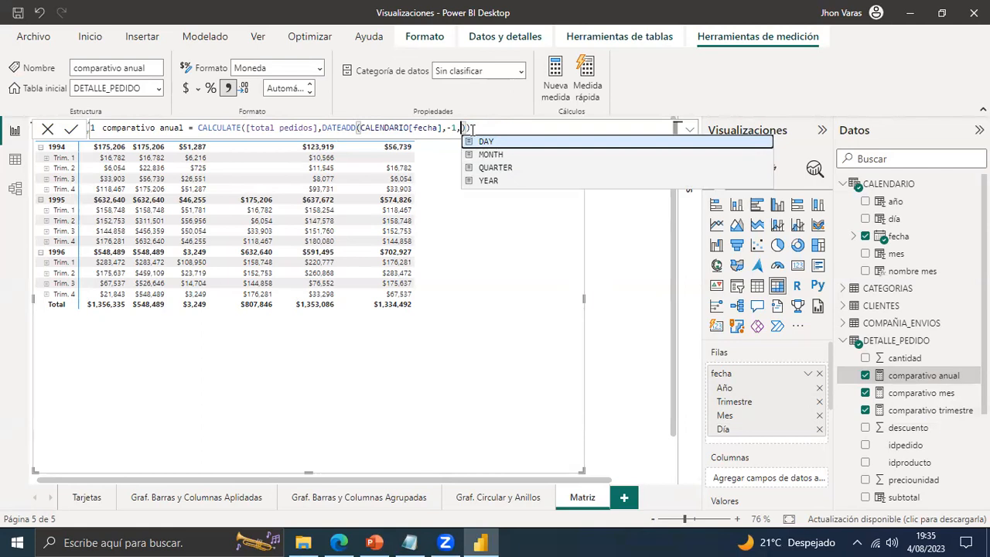
key("Escape")
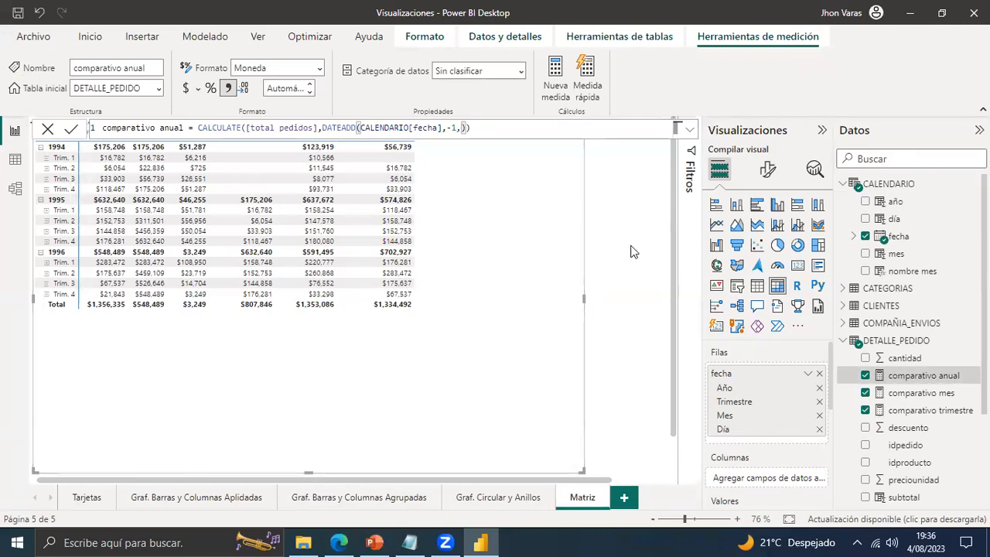
left_click(466, 202)
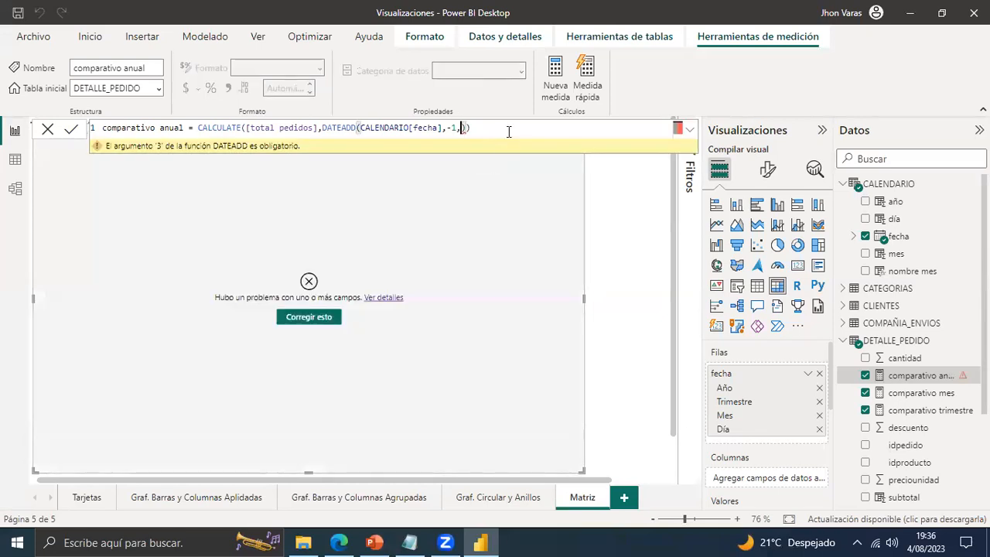
type("YEAR")
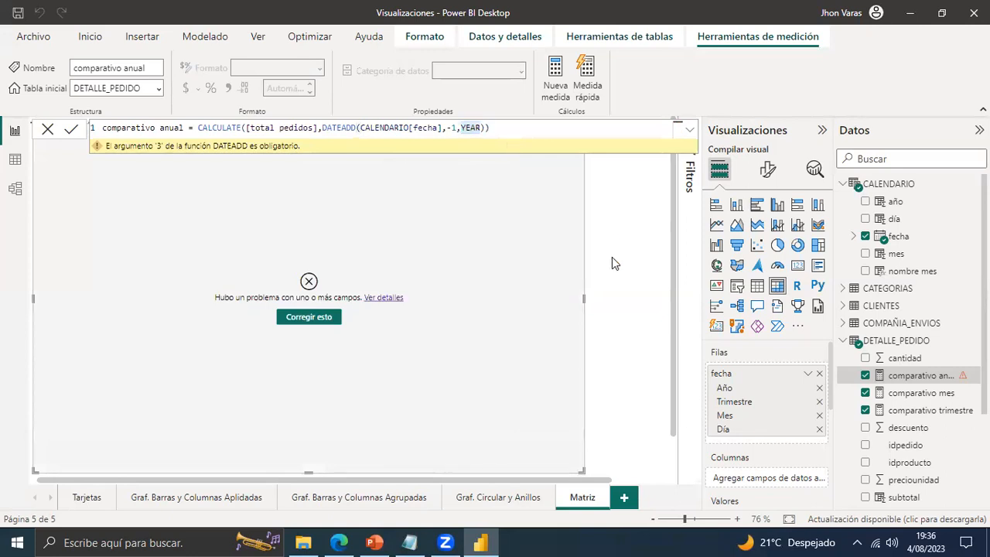
left_click(206, 198)
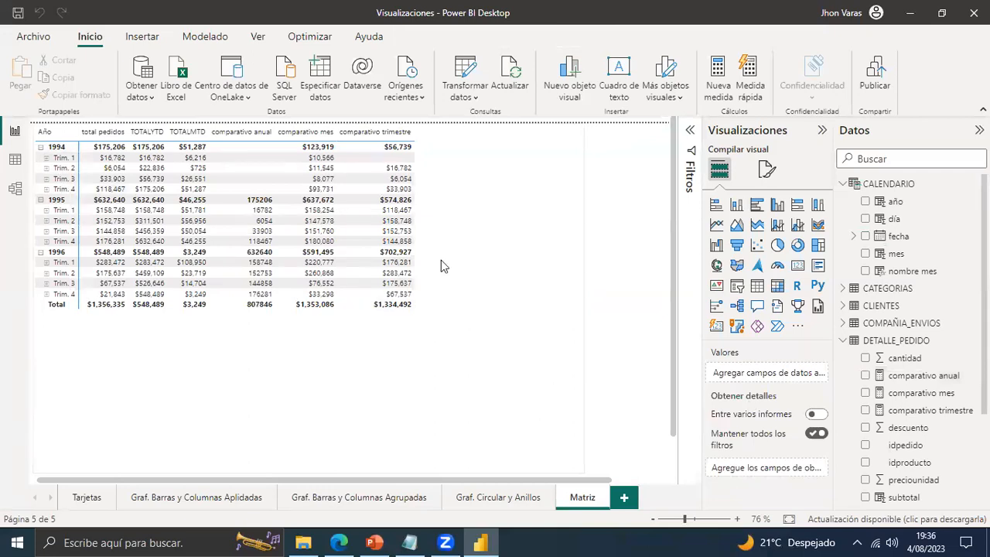
Remove the Día and Trimestre levels from the matrix rows, keeping Año and Mes.
left_click(476, 256)
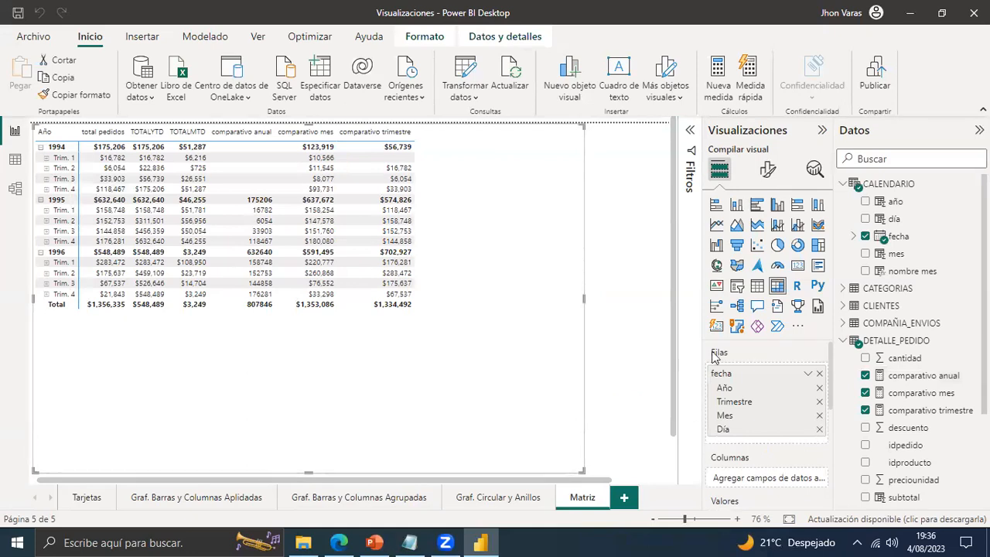
left_click(819, 429)
left_click(819, 401)
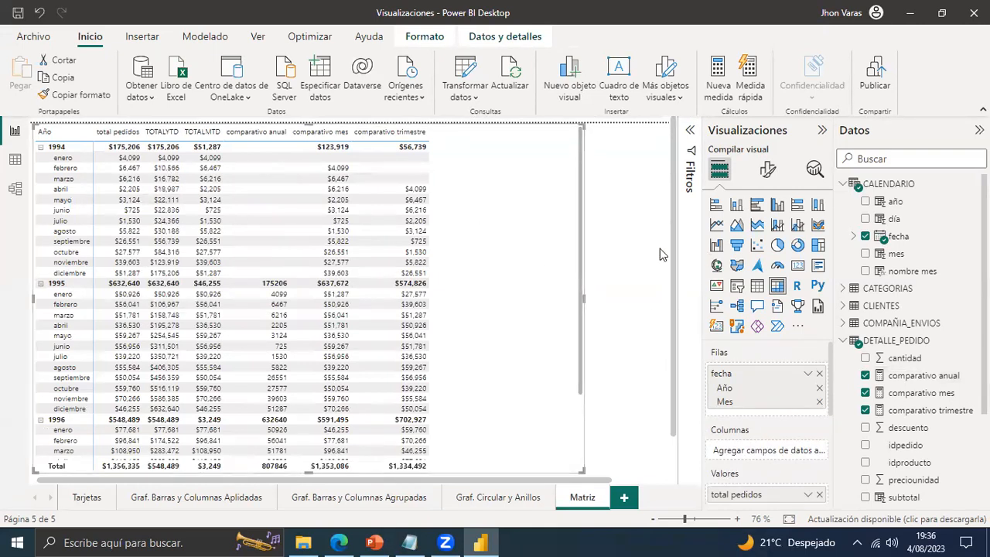
Collapse the month rows of 1994, 1995 and 1996 in the matrix.
left_click(40, 147)
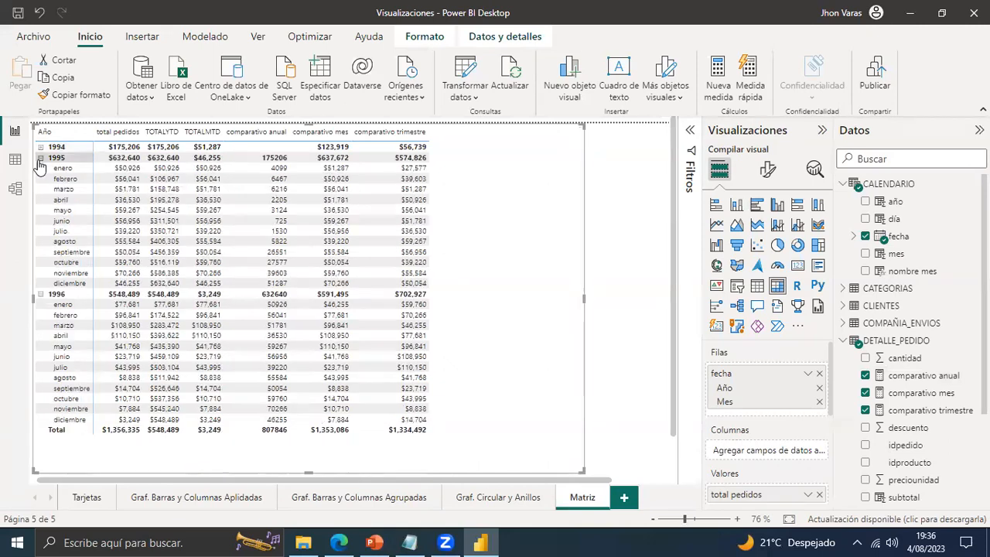
left_click(40, 157)
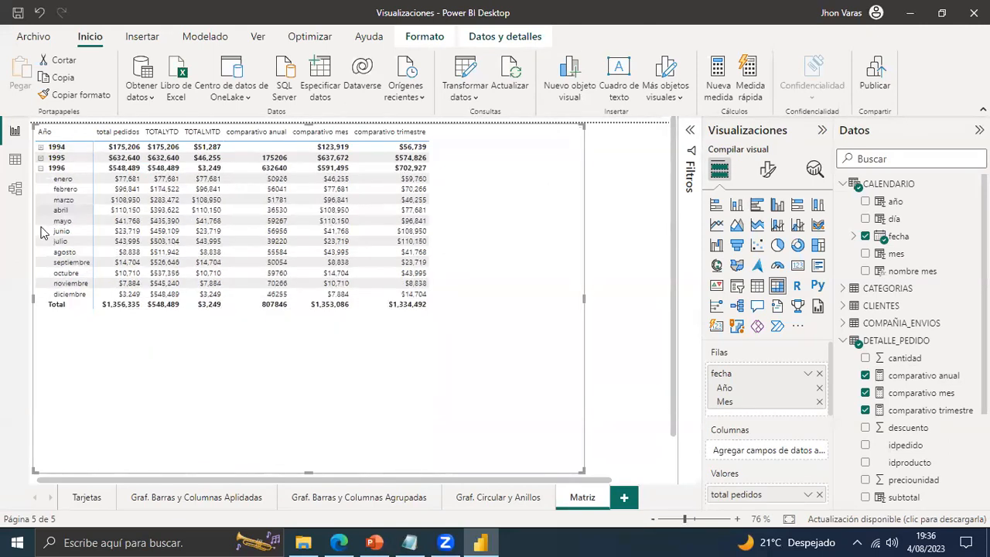
left_click(40, 168)
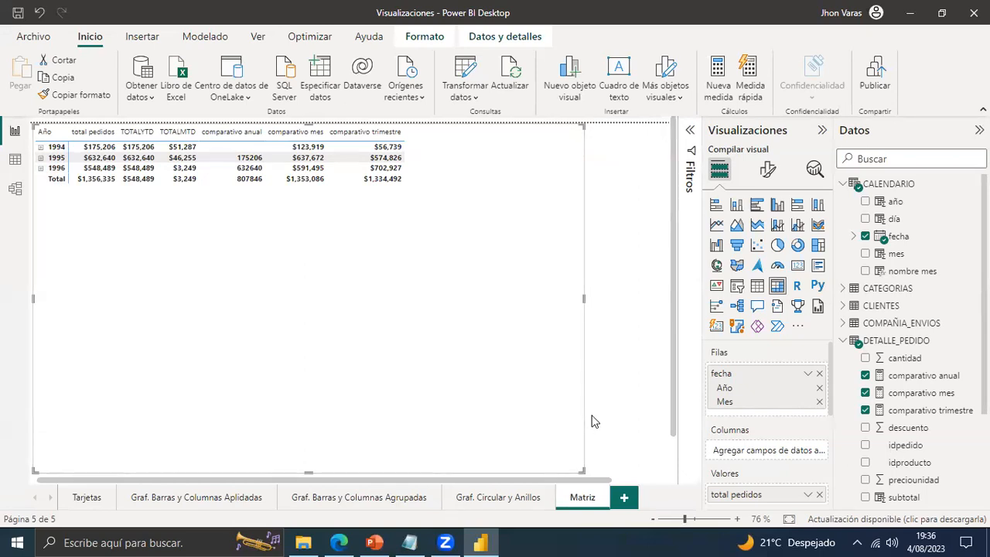
left_click_drag(834, 291, 829, 288)
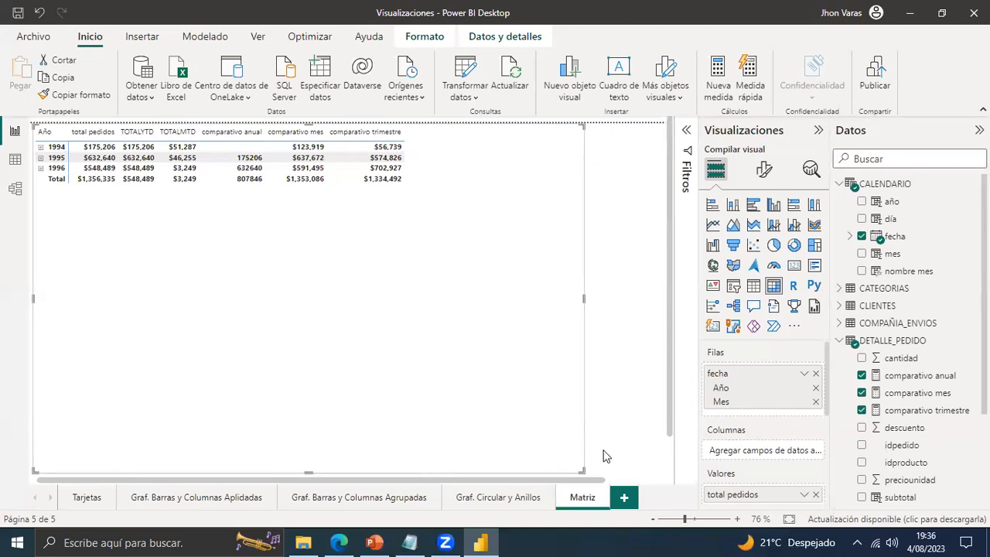
Add a new report page and rename it Graf. Lineas, taking the name from graficas.txt in Notepad.
left_click(624, 501)
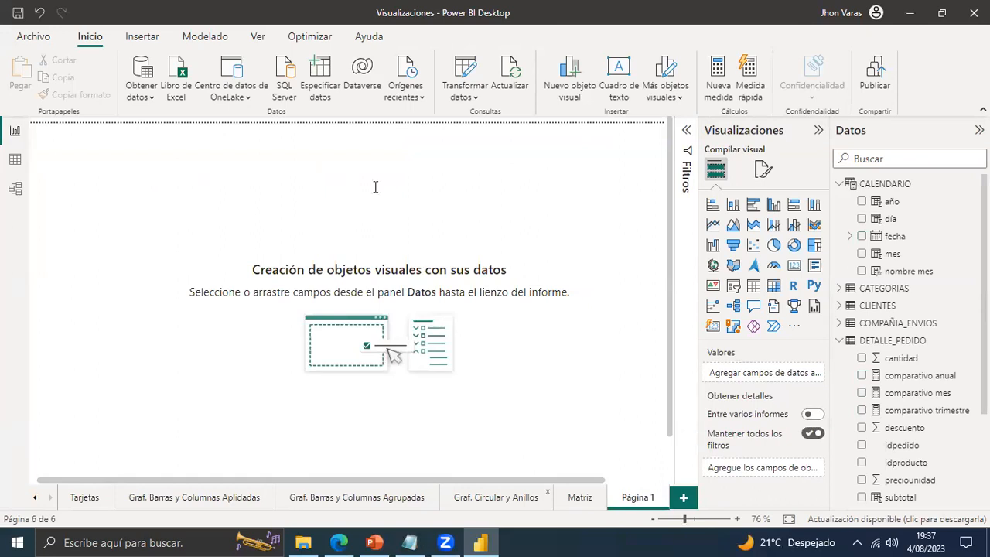
key("alt+Tab")
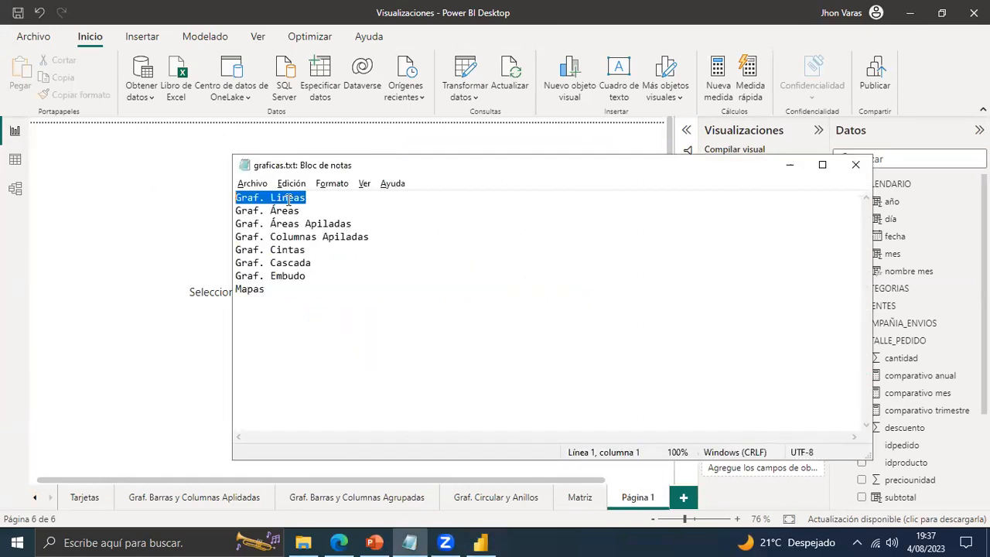
key("alt+Tab")
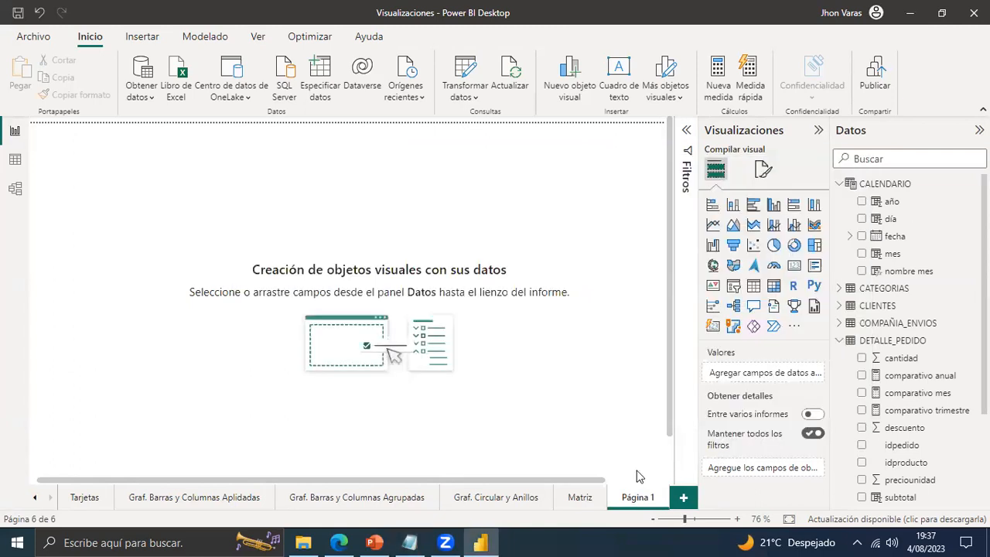
right_click(645, 504)
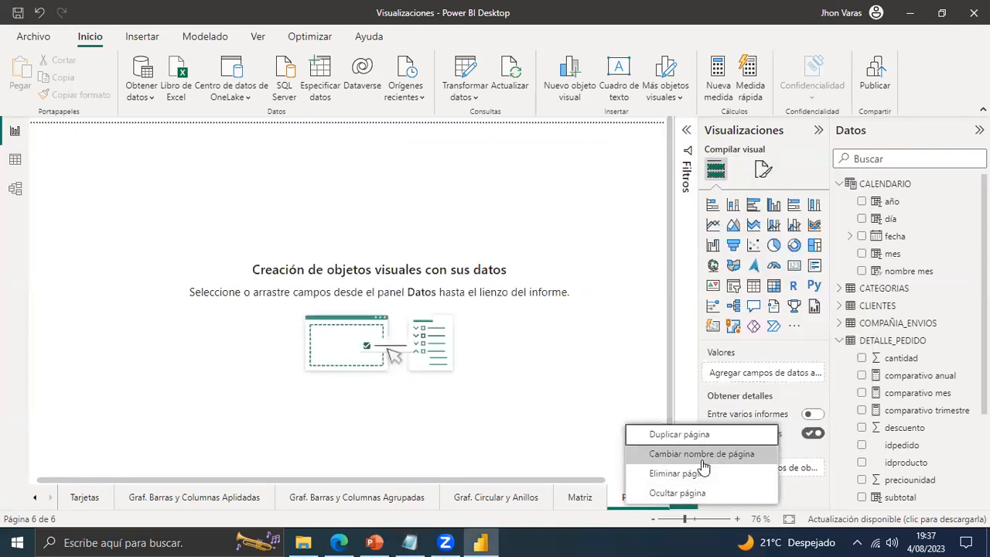
left_click(702, 454)
type("Graf. Lineas")
key("Return")
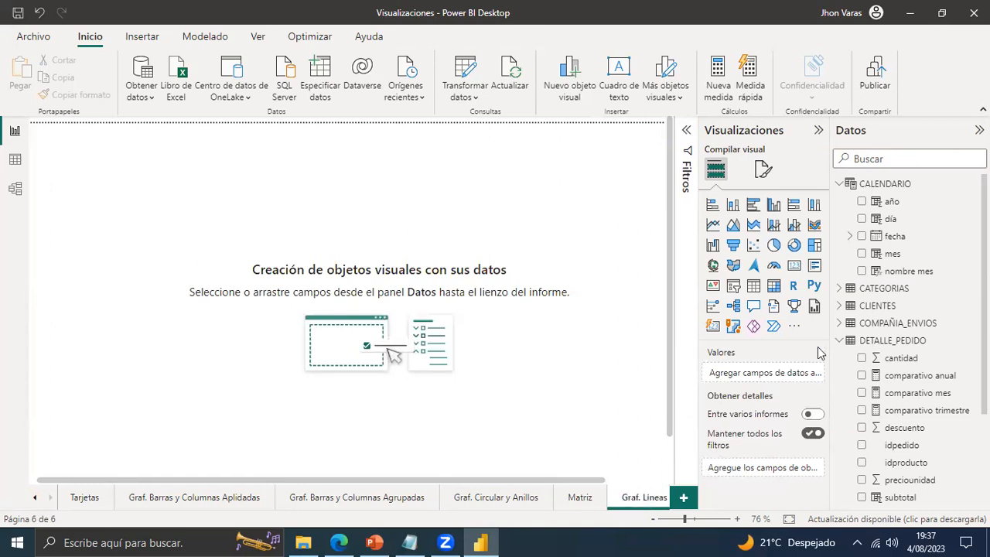
Insert a line chart on the Graf. Lineas page, enlarge it and shift it slightly away from the page corner.
left_click(713, 225)
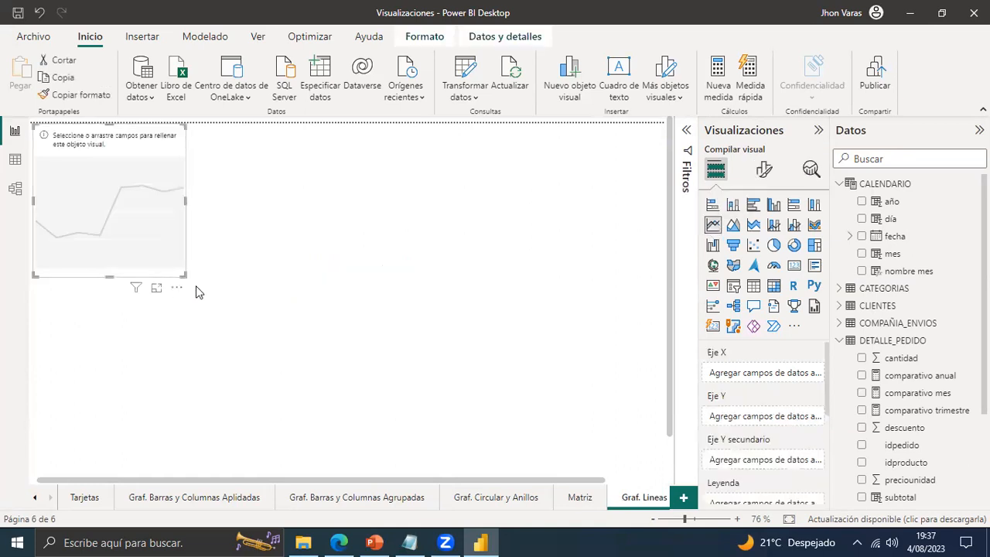
left_click_drag(186, 274, 445, 357)
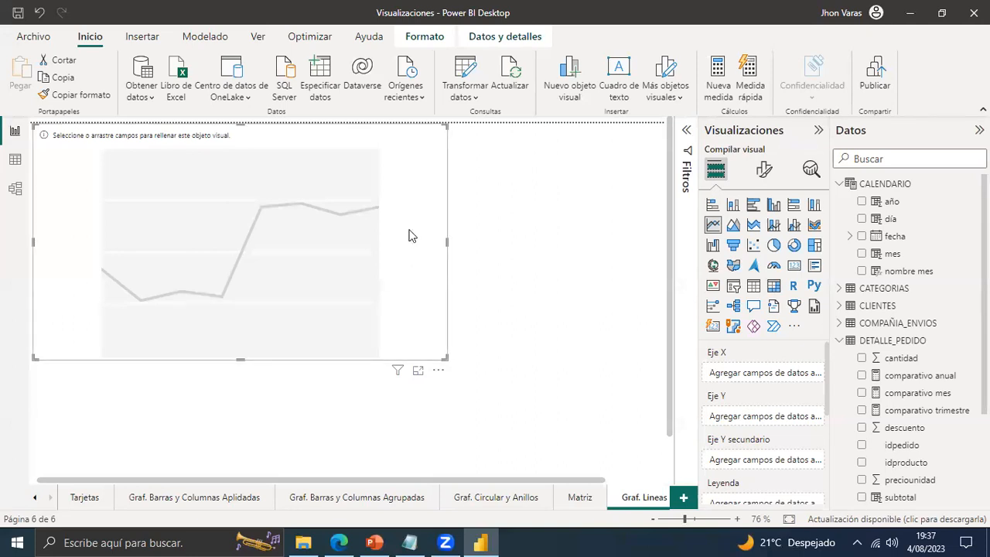
left_click_drag(430, 242, 442, 253)
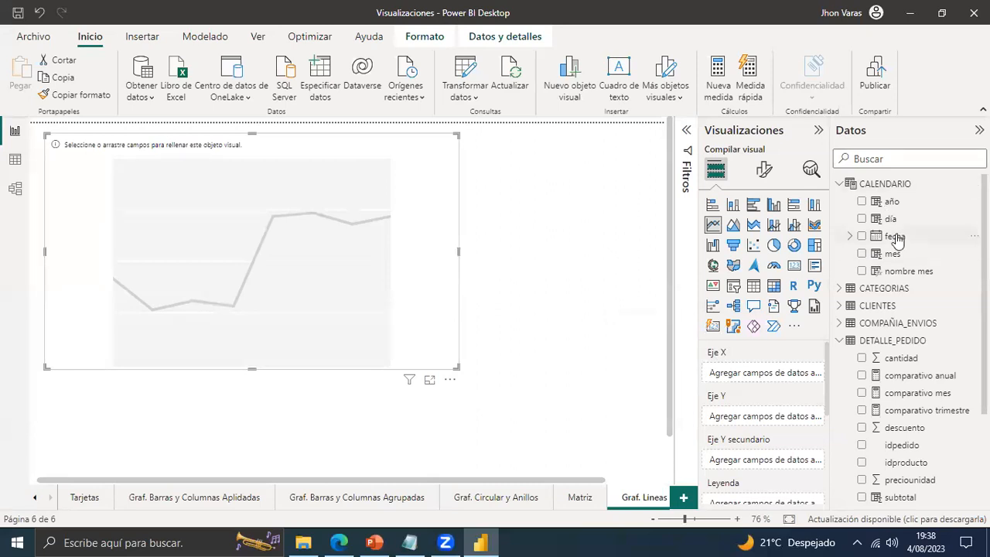
Put fecha from CALENDARIO on the line chart's X axis and keep only its Mes level.
left_click_drag(895, 238, 753, 382)
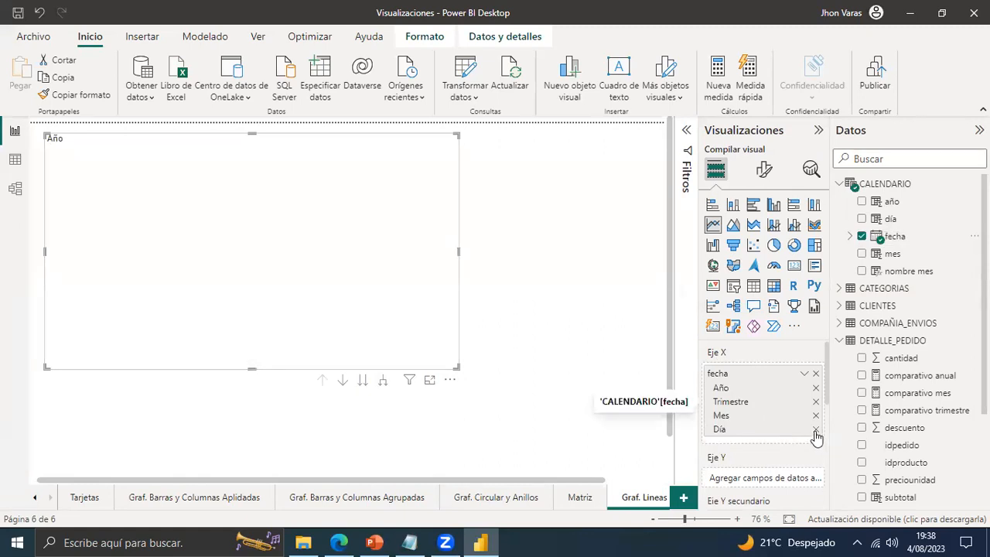
left_click(815, 429)
left_click(815, 401)
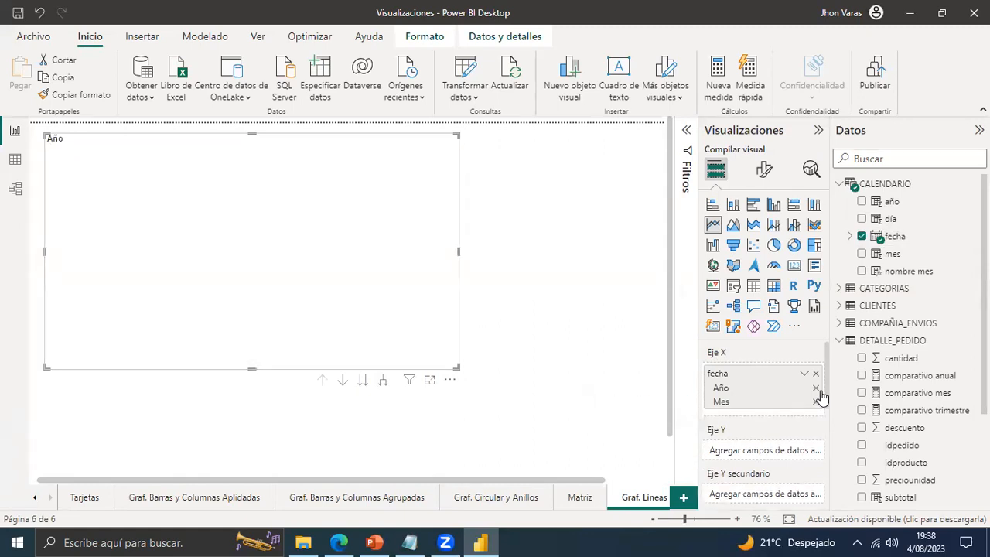
left_click(814, 388)
scroll(827, 407, "down", 1)
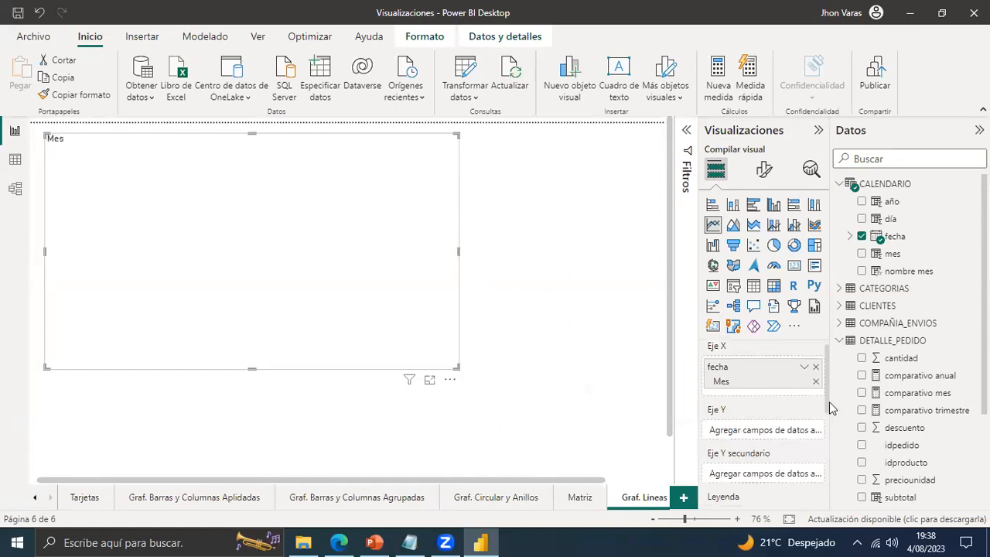
Add the total pedidos measure to the line chart's Y axis and inspect the monthly data points.
scroll(705, 371, "down", 1)
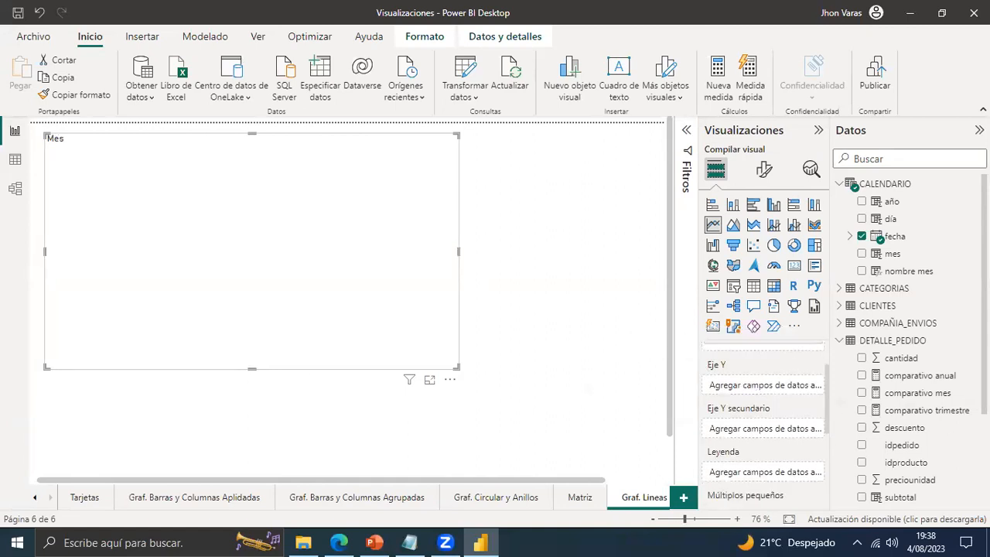
scroll(909, 340, "down", 3)
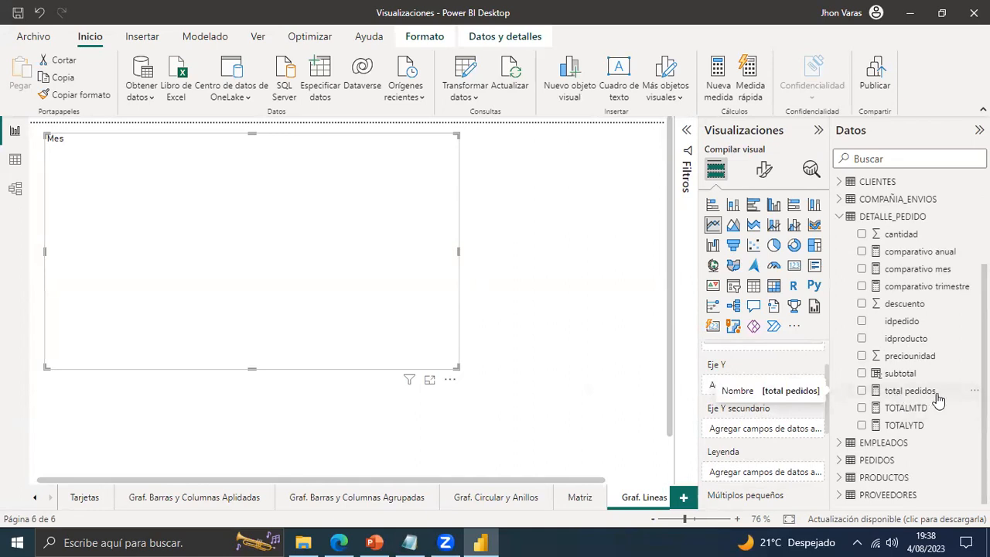
mouse_move(911, 398)
left_mouse_down()
mouse_move(744, 397)
mouse_move(754, 386)
left_mouse_up()
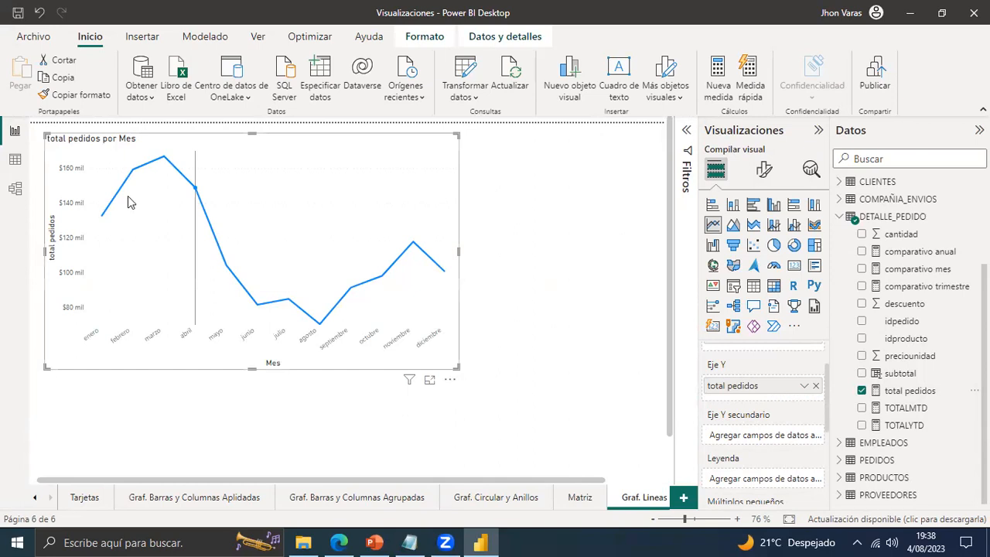
mouse_move(135, 195)
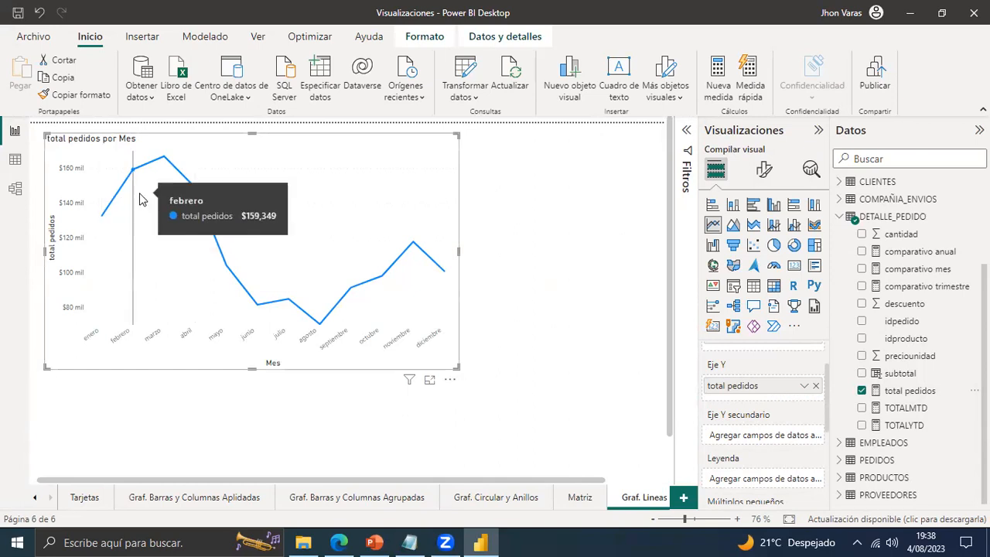
mouse_move(228, 270)
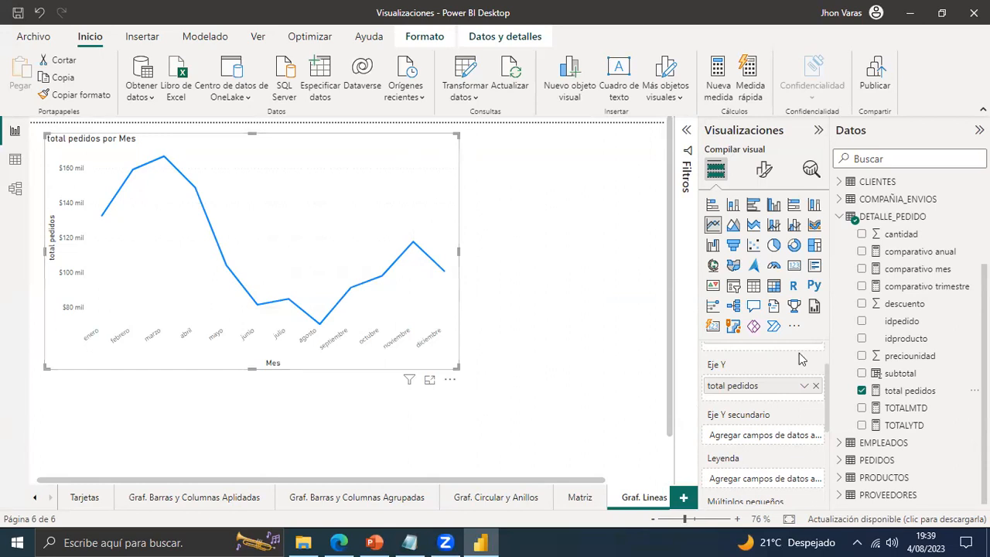
Add año from CALENDARIO as the line chart's legend and inspect the December values by year.
left_click_drag(828, 398, 729, 410)
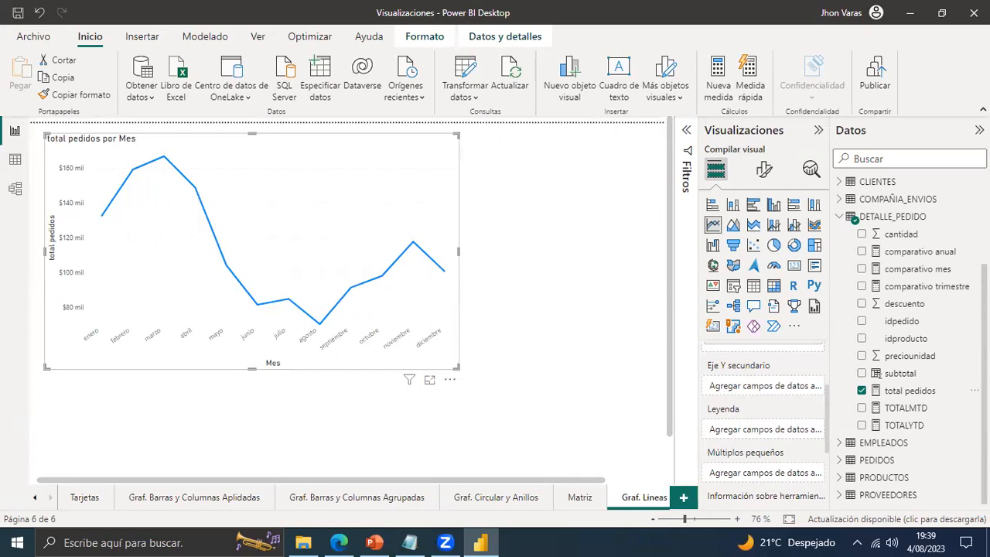
scroll(952, 271, "up", 3)
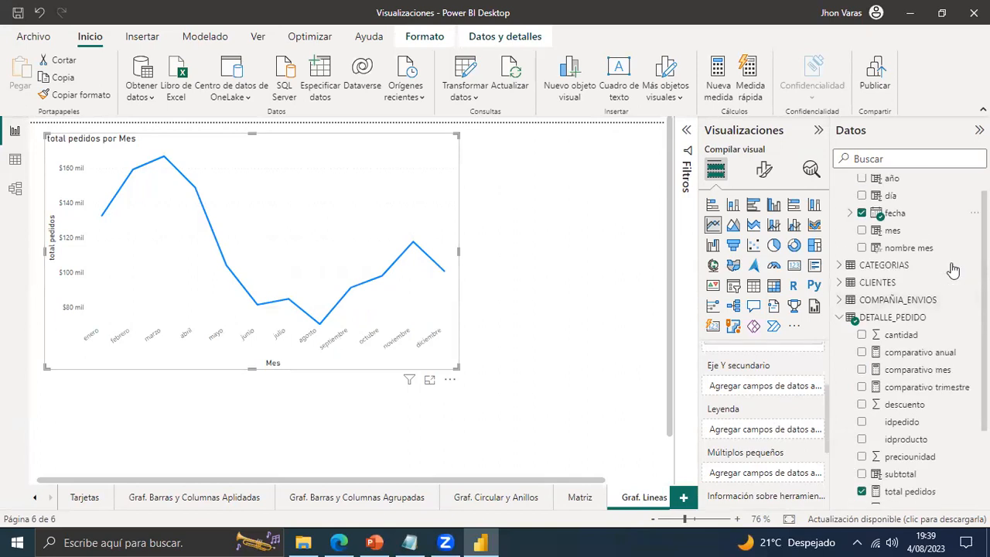
left_click_drag(872, 217, 747, 430)
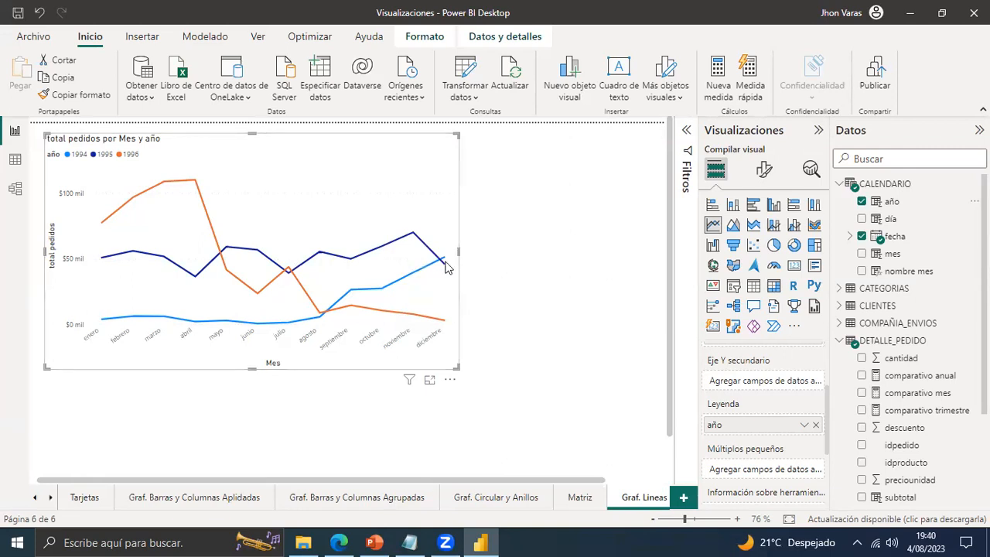
mouse_move(445, 267)
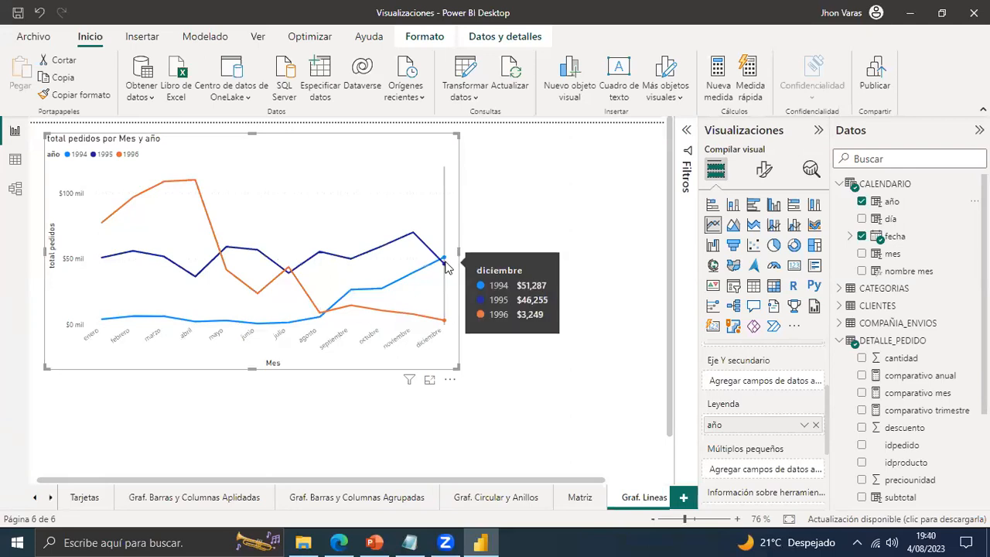
Insert a slicer on the Graf. Lineas page and place it in the empty area beside the line chart.
left_click(528, 199)
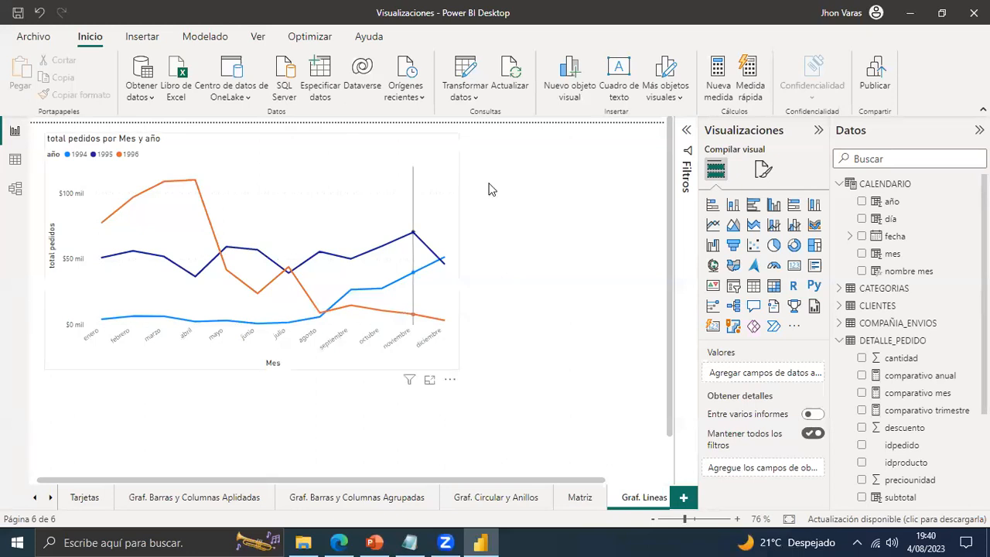
left_click(733, 286)
left_click_drag(132, 421, 617, 275)
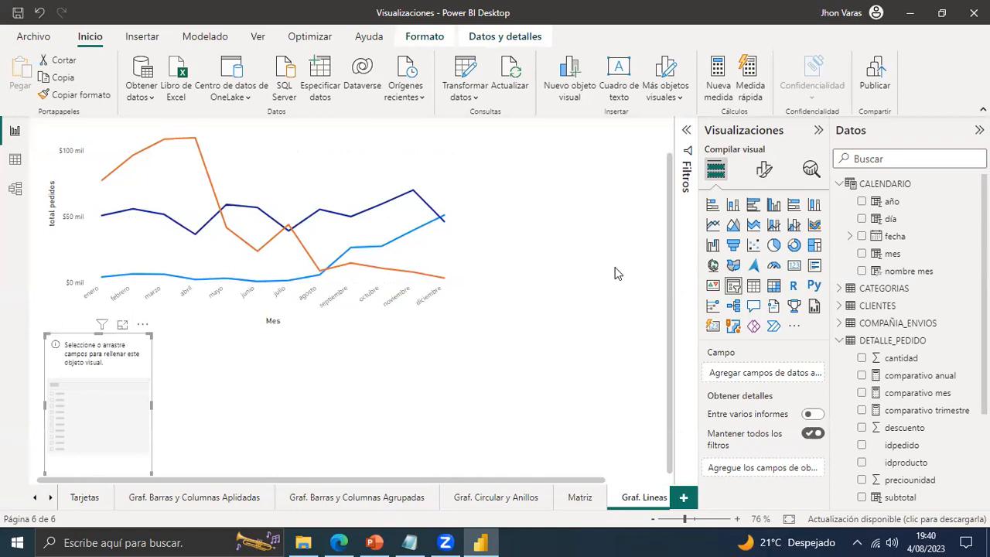
left_click(557, 436)
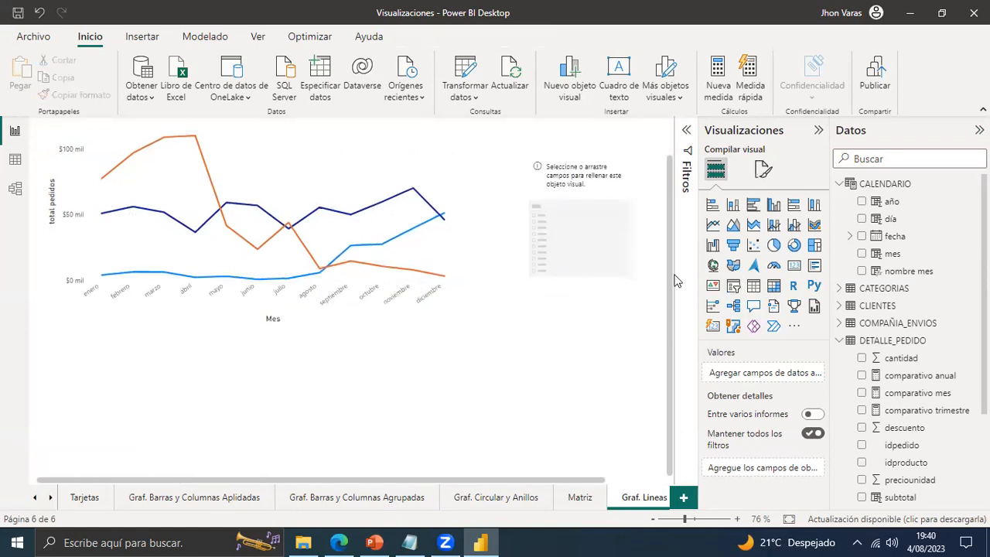
left_click_drag(675, 276, 671, 236)
left_click(586, 219)
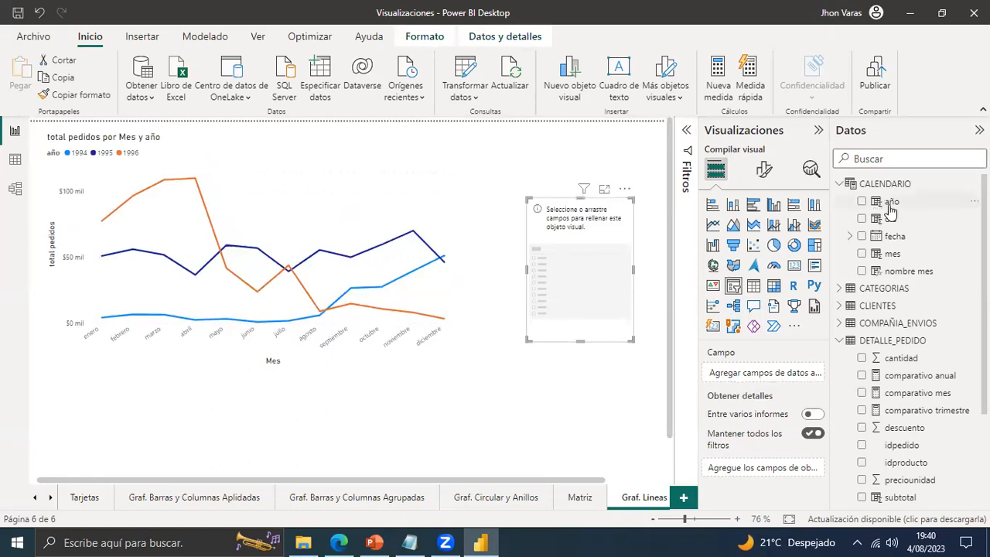
Add año from CALENDARIO as the slicer's field and adjust the slicer's position beside the chart.
left_click_drag(897, 207, 773, 374)
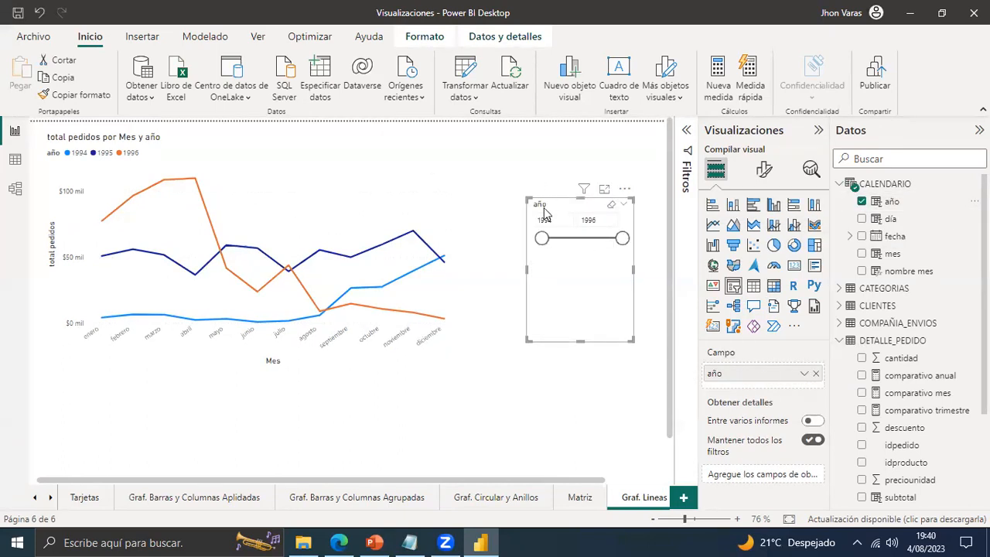
left_click_drag(631, 209, 614, 190)
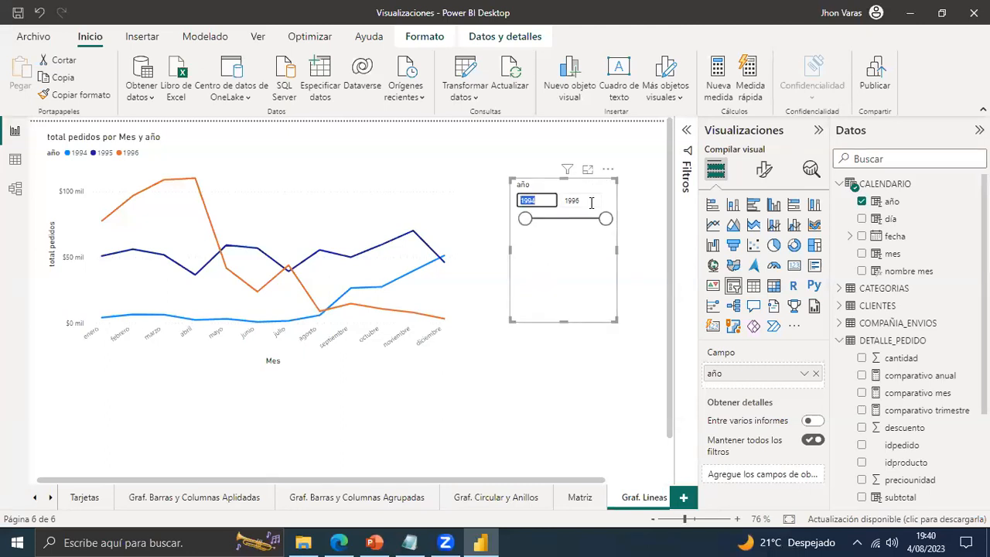
left_click_drag(537, 202, 577, 183)
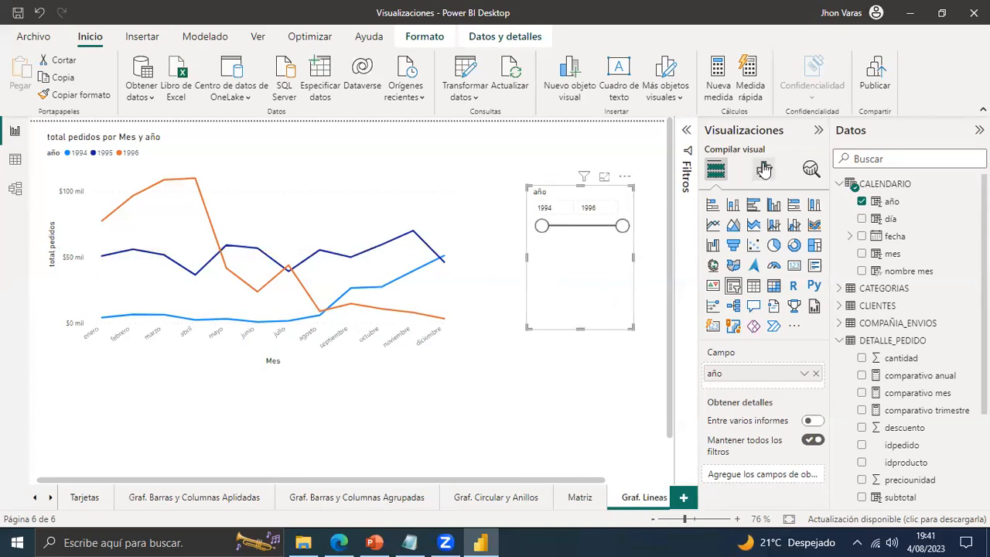
Set the año slicer's style to Mosaico.
left_click(764, 172)
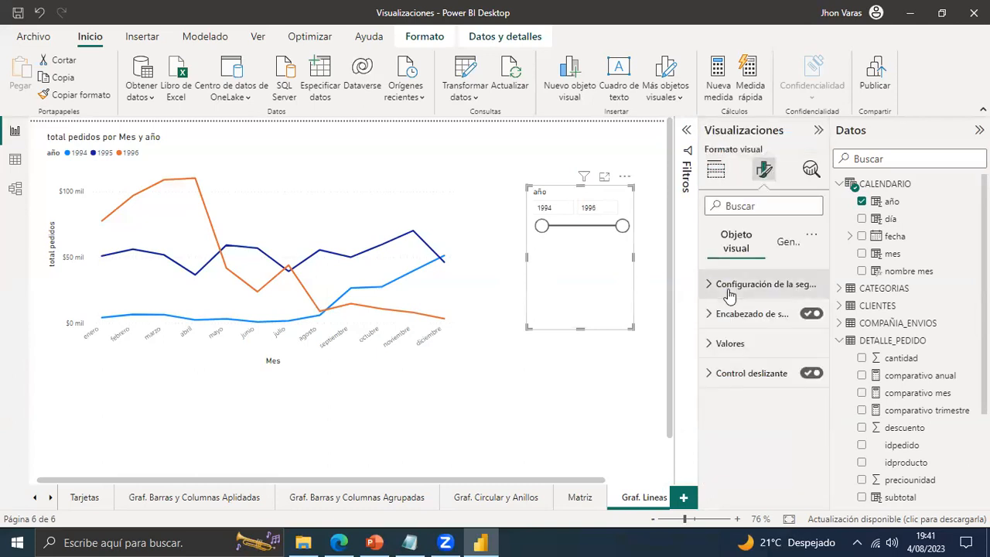
left_click(710, 285)
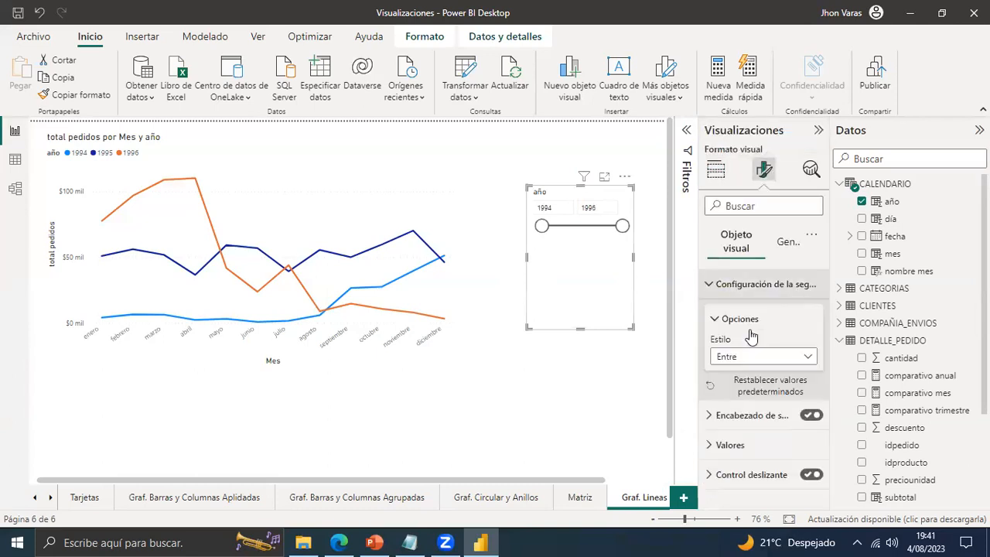
left_click(750, 356)
left_click(741, 392)
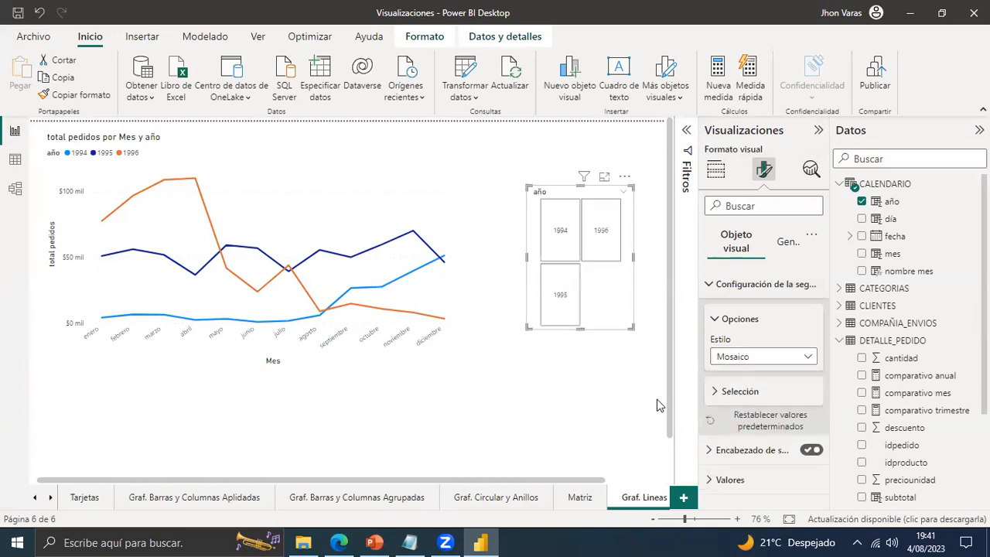
left_click(570, 413)
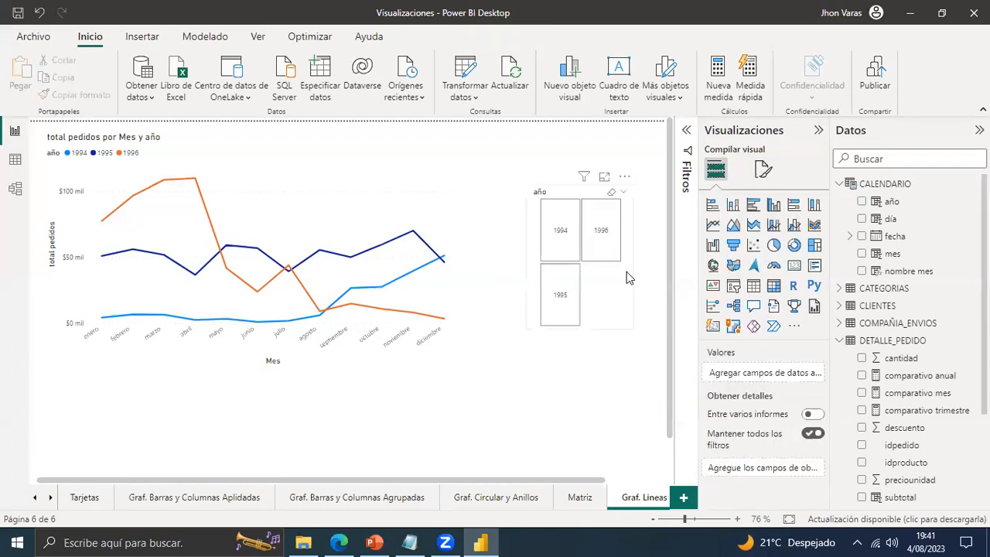
Resize the año slicer into a short, wide box with its three year tiles in one row.
left_click(628, 268)
left_click_drag(633, 268, 638, 276)
left_click_drag(585, 332, 595, 234)
left_click_drag(573, 194, 563, 261)
Test the año slicer by filtering the line chart to 1994, 1995 and 1996, clear the filter, and inspect the December values.
left_click(556, 268)
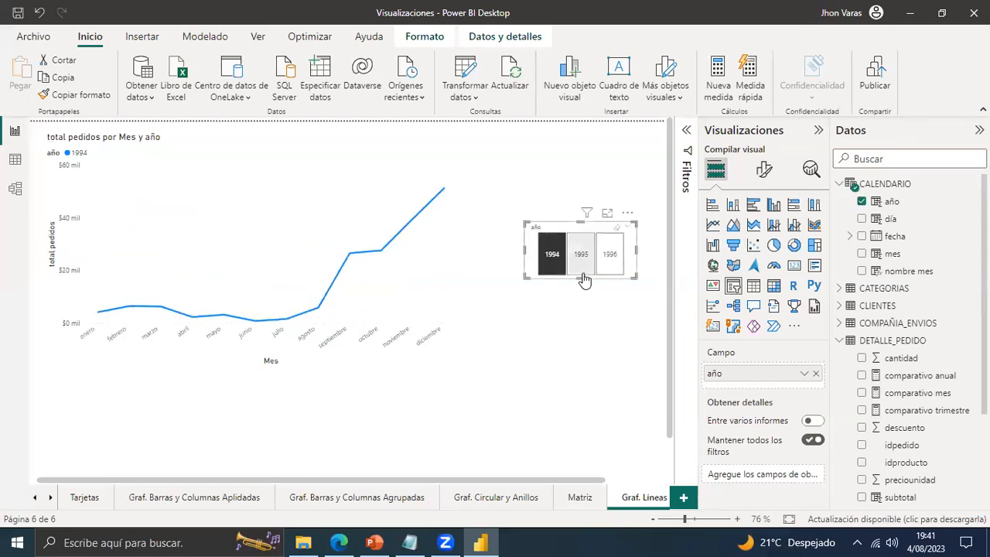
left_click(581, 259)
left_click(610, 263)
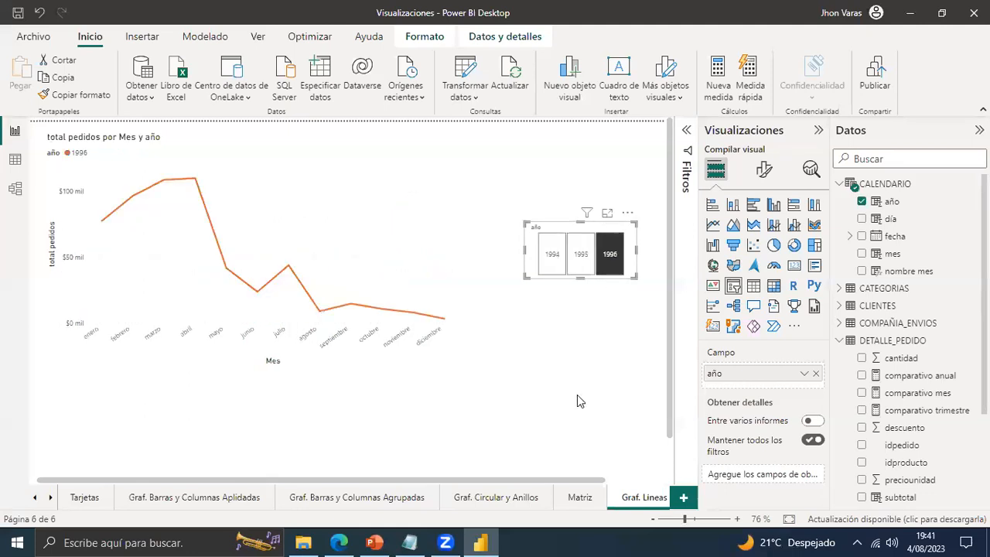
left_click(572, 261)
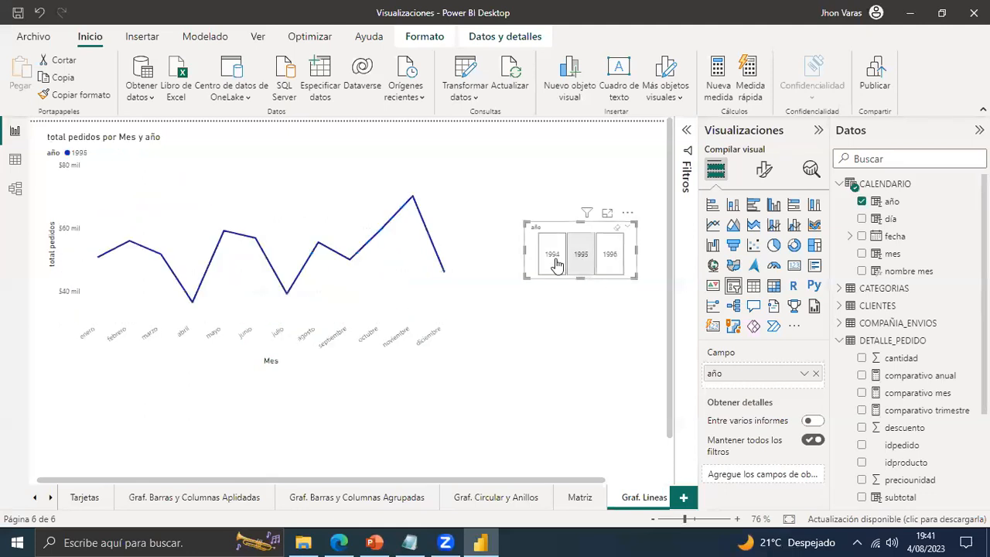
left_click(580, 264)
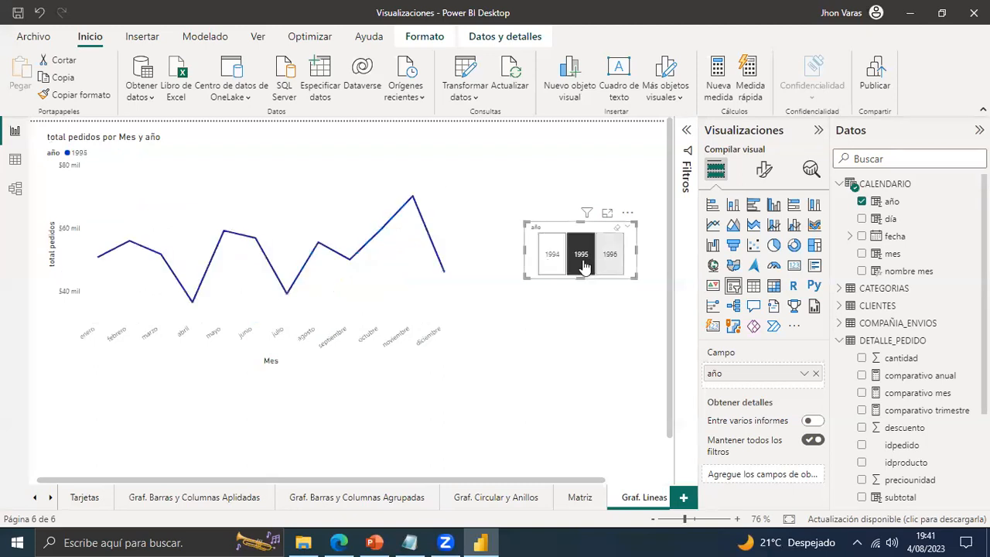
left_click(607, 264)
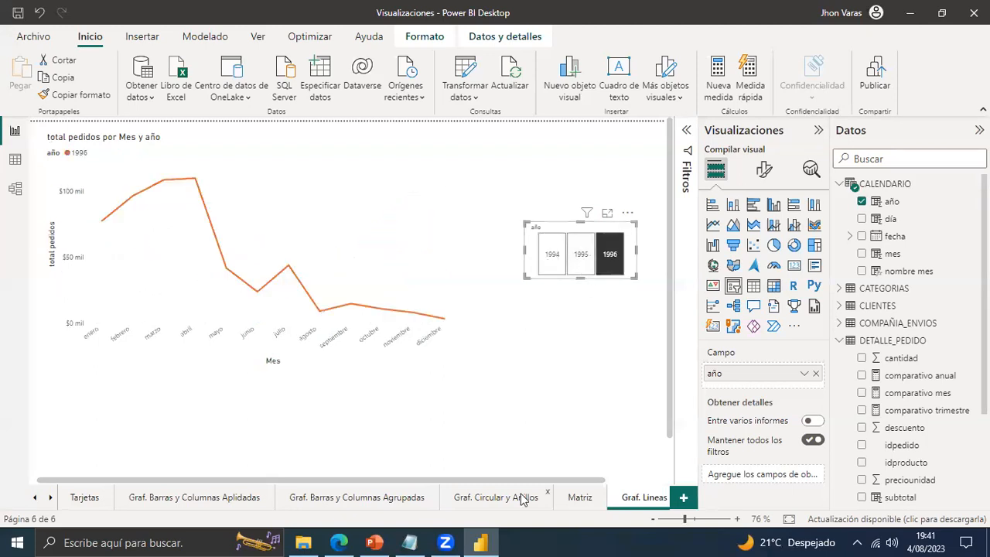
left_click(612, 264)
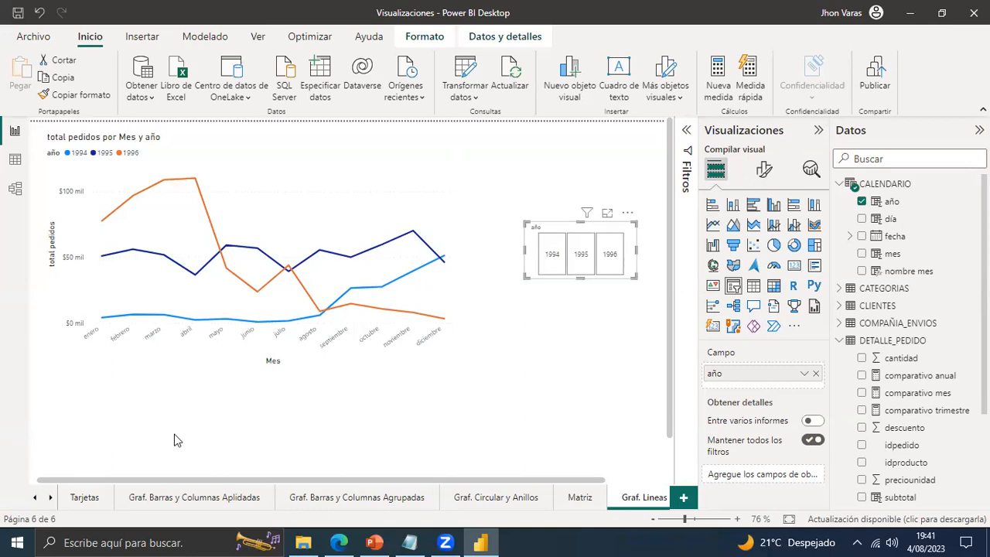
left_click(545, 369)
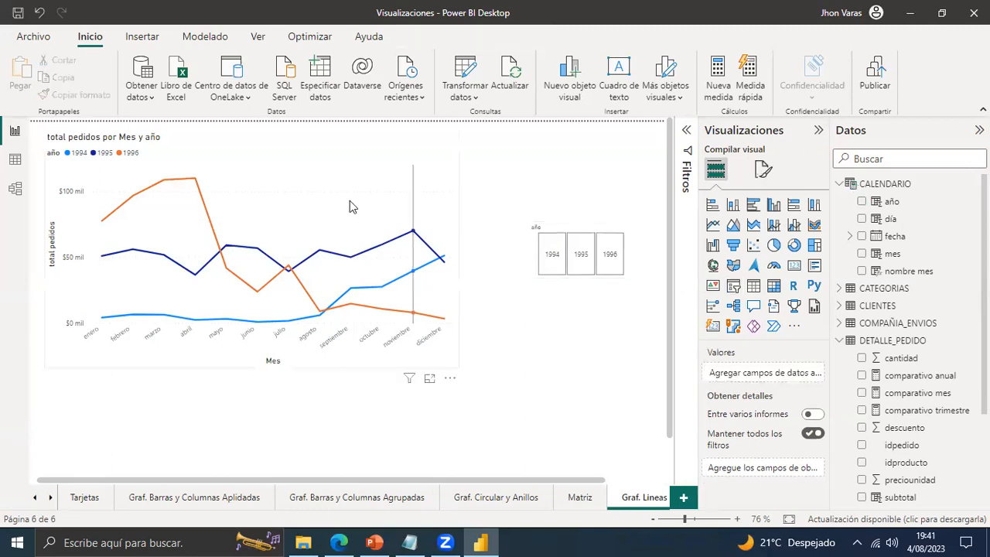
left_click(454, 177)
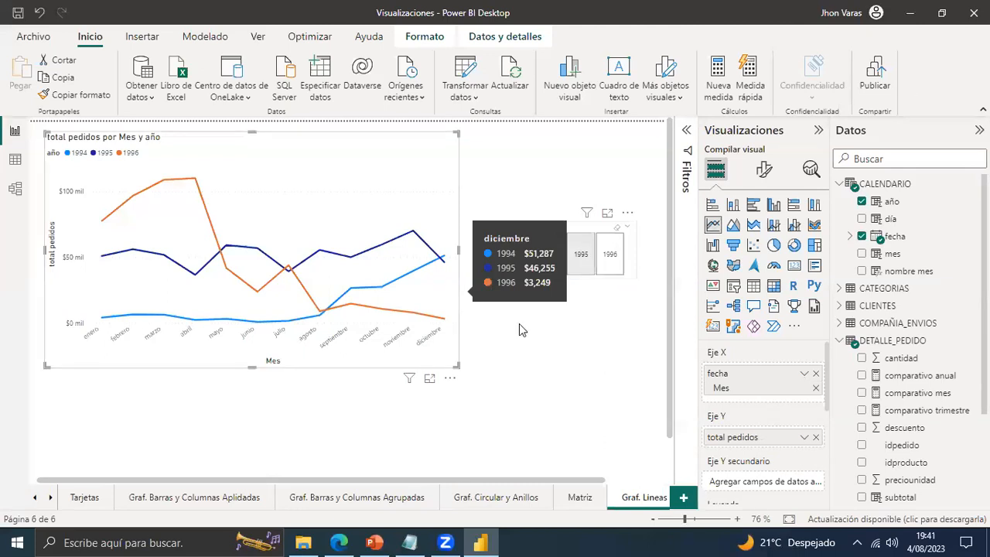
left_click(545, 261)
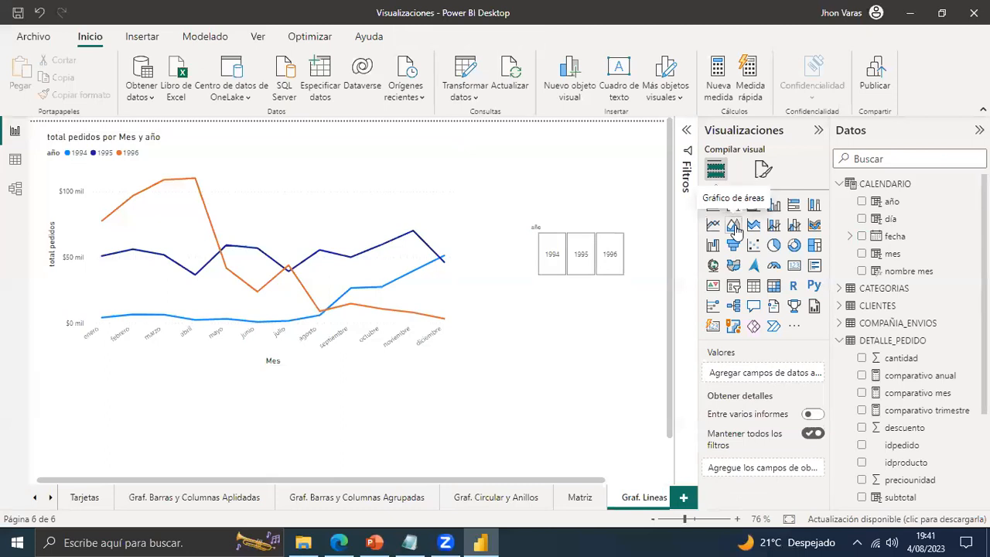
Switch to graficas.txt in Notepad and copy the line "Graf. Áreas".
left_click(415, 539)
left_click_drag(300, 211, 236, 212)
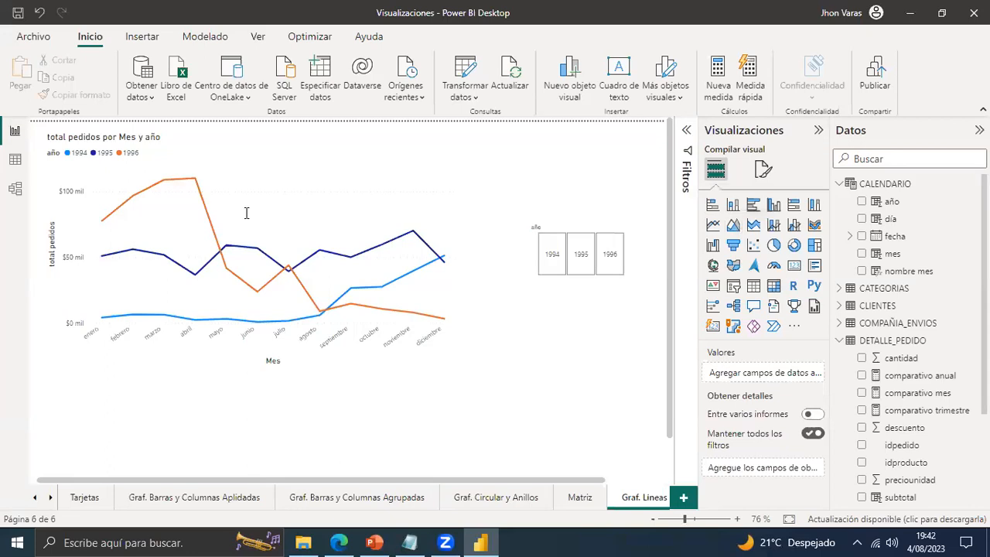
right_click(247, 213)
left_click(87, 263)
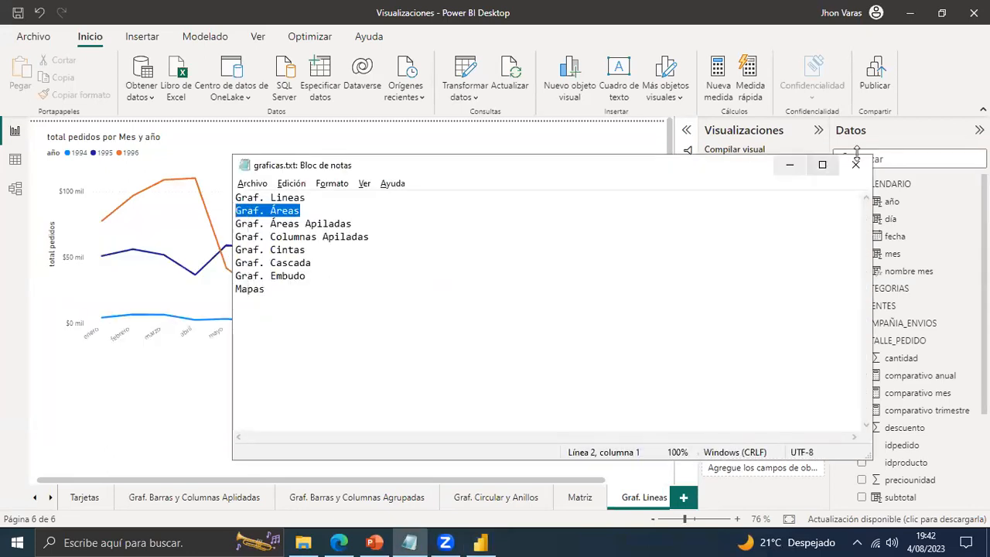
Return to Power BI Desktop, add a new report page after Graf. Lineas and name it "Graf. Áreas".
left_click(632, 501)
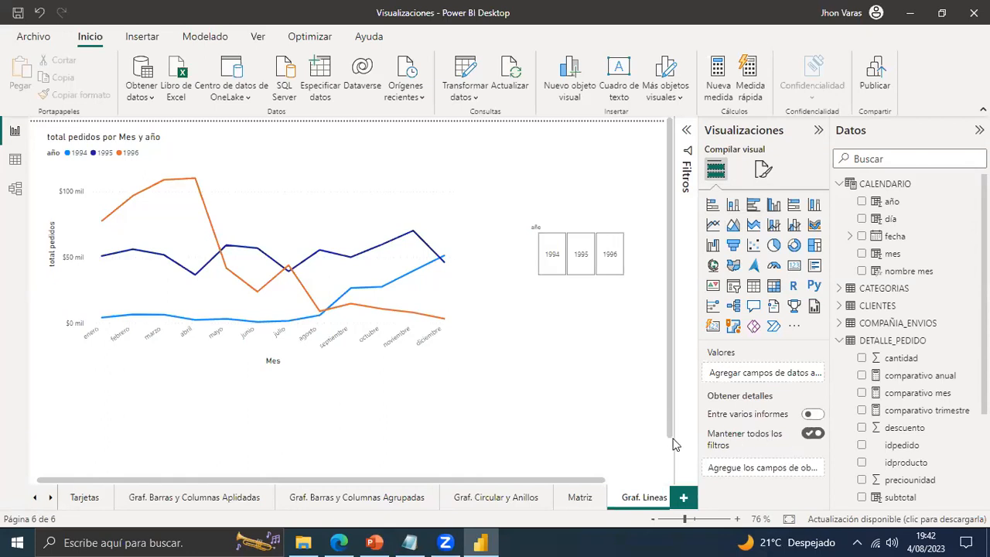
scroll(672, 445, "down", 1)
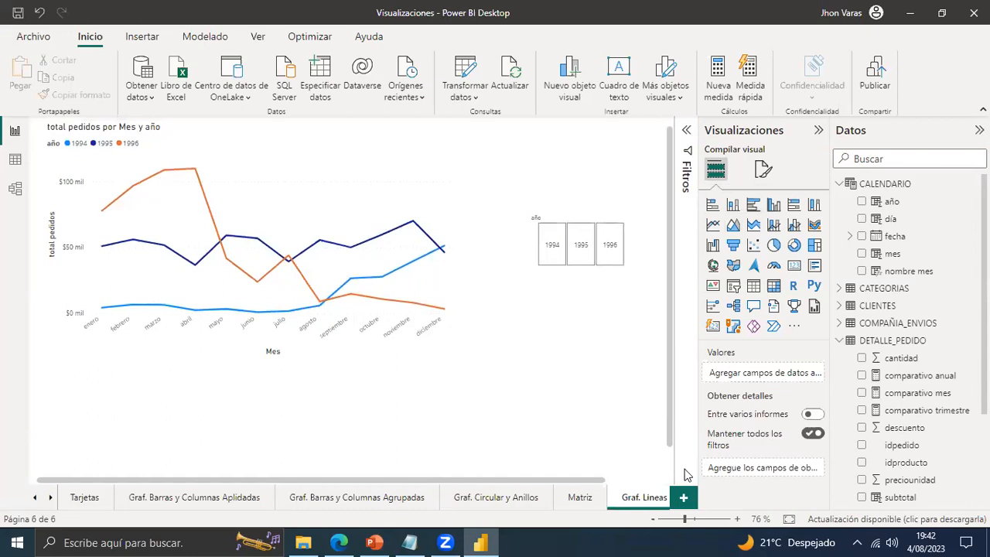
left_click(682, 497)
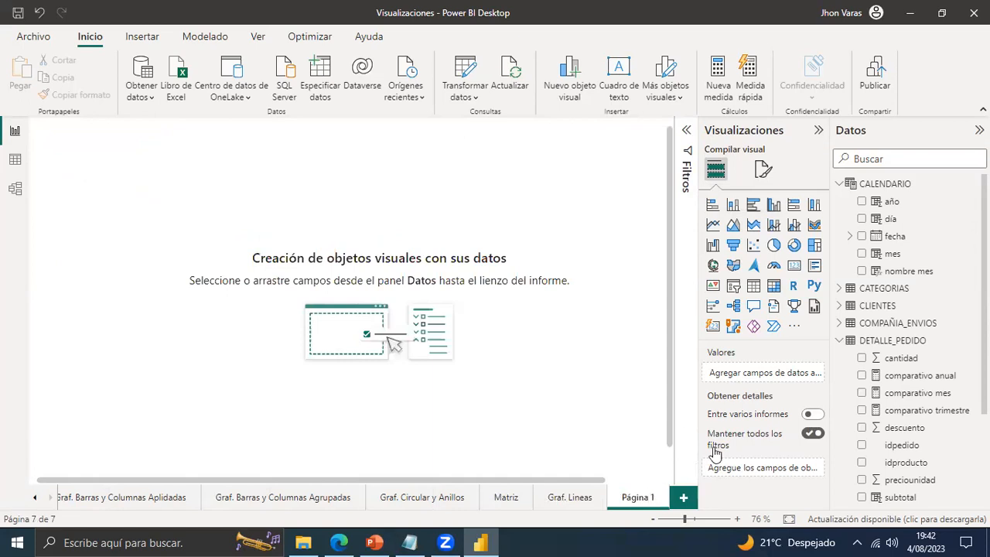
right_click(638, 497)
left_click(773, 442)
type("Graf. Áreas")
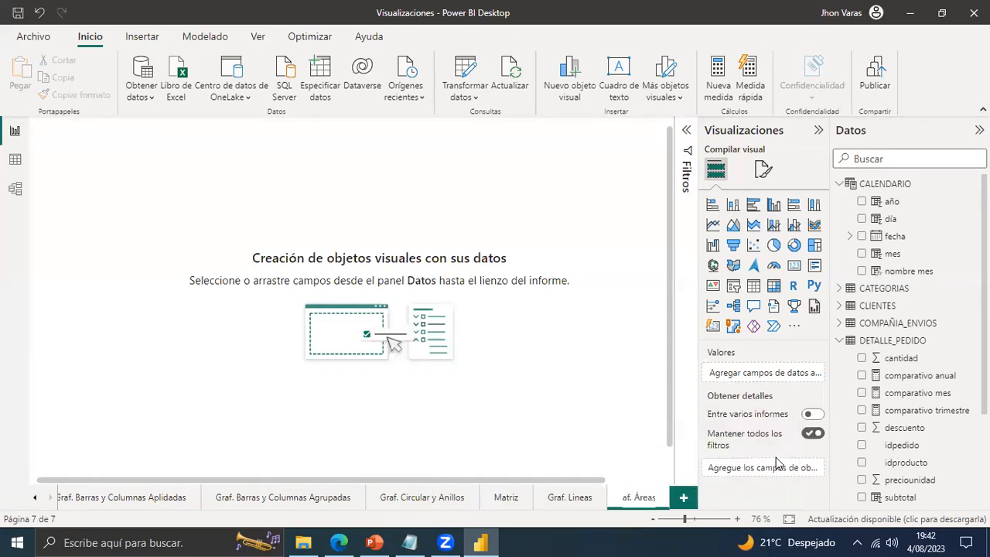
key("Return")
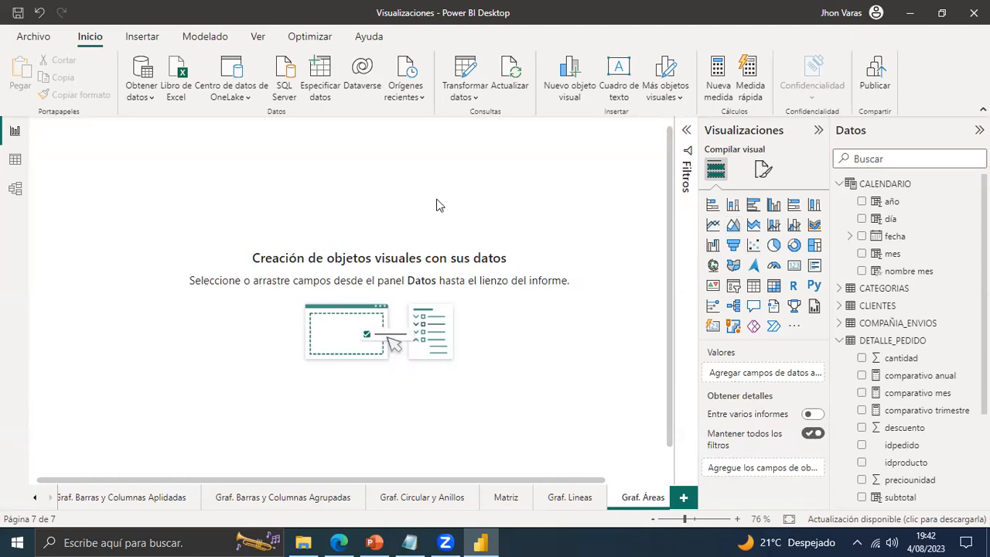
Insert an area chart on the Graf. Áreas page and enlarge it to cover most of the page's upper area.
left_click(733, 220)
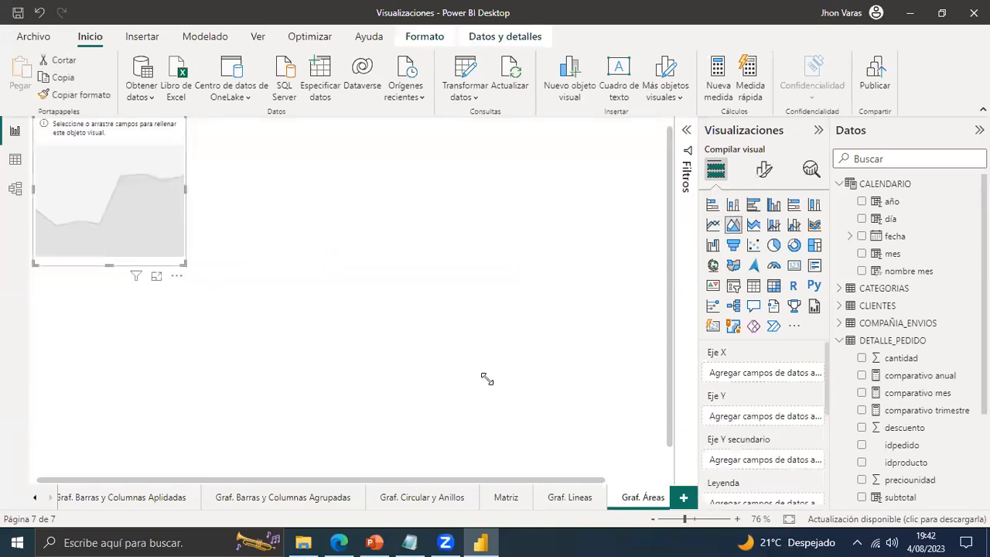
left_click_drag(486, 378, 488, 380)
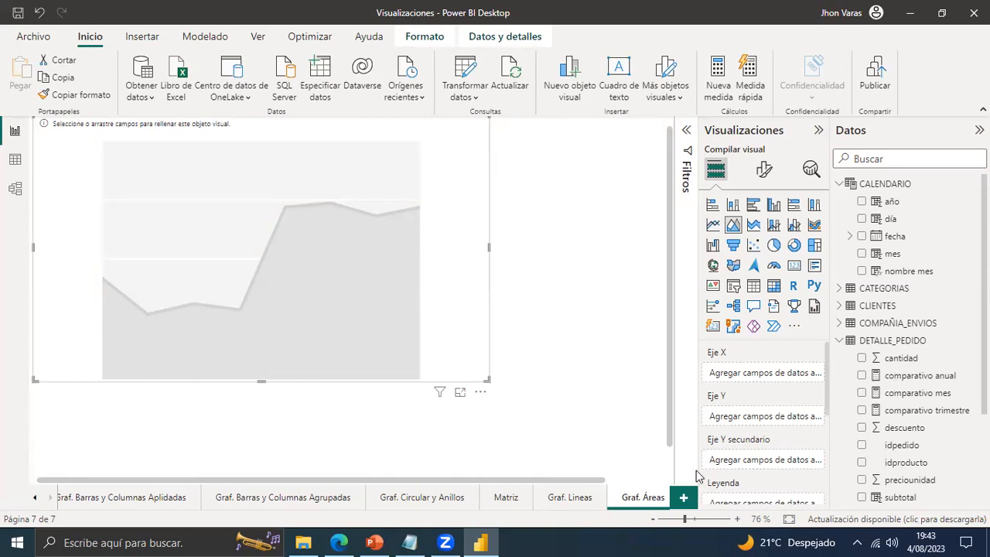
On the Graf. Barras y Columnas Agrupadas page, try the nombrecategoria slicer with several categories from Bebidas to Granos/Cereales, ending with no category selected.
left_click(279, 501)
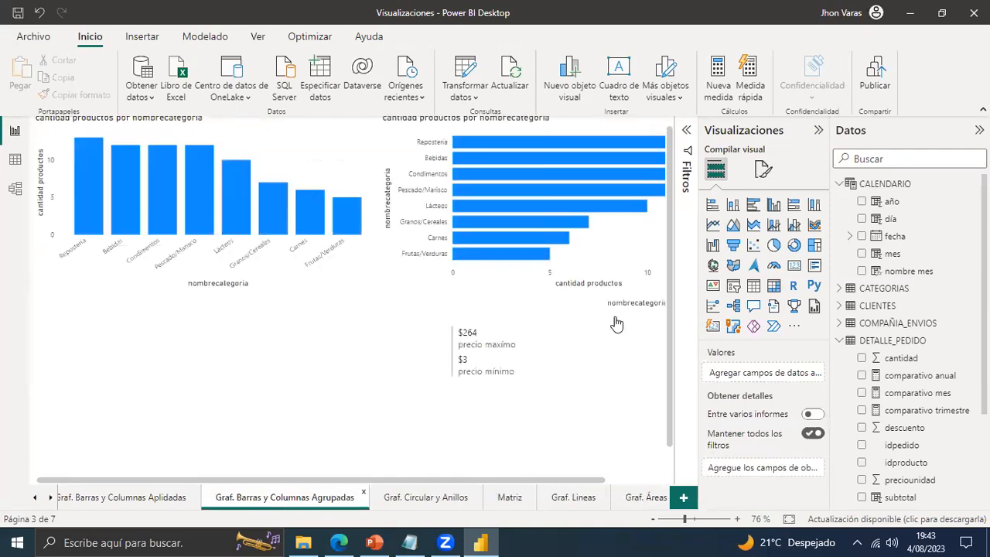
left_click(611, 317)
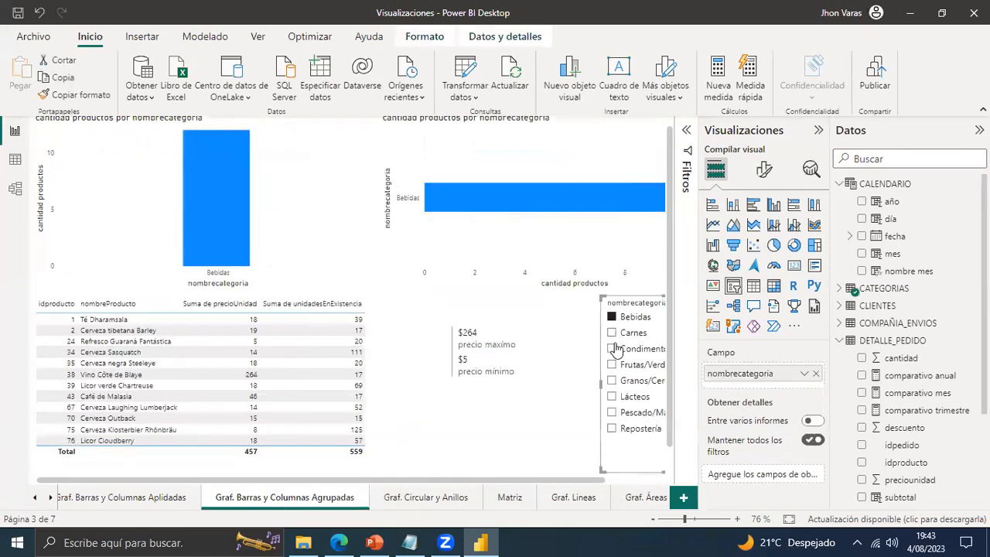
left_click(612, 349)
left_click(612, 364)
left_click(612, 377)
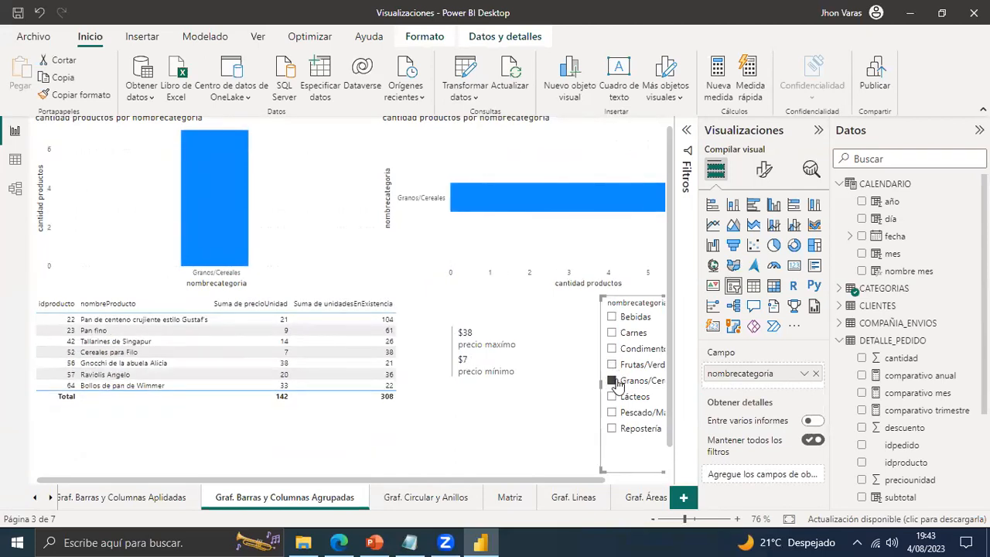
left_click(616, 382)
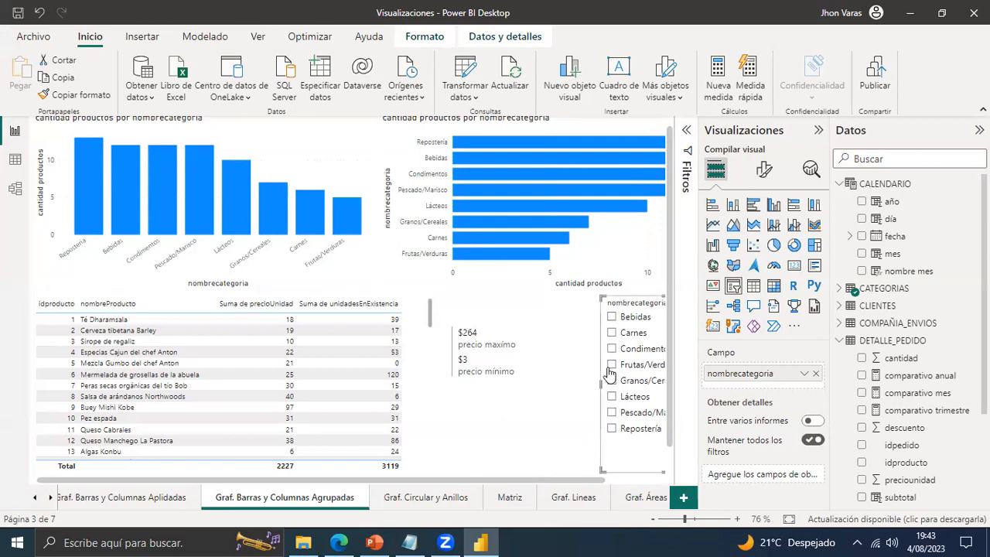
Test cross-filtering by selecting various categories in the column chart and Lácteos in the bar chart, ending with the selection cleared.
left_click(93, 178)
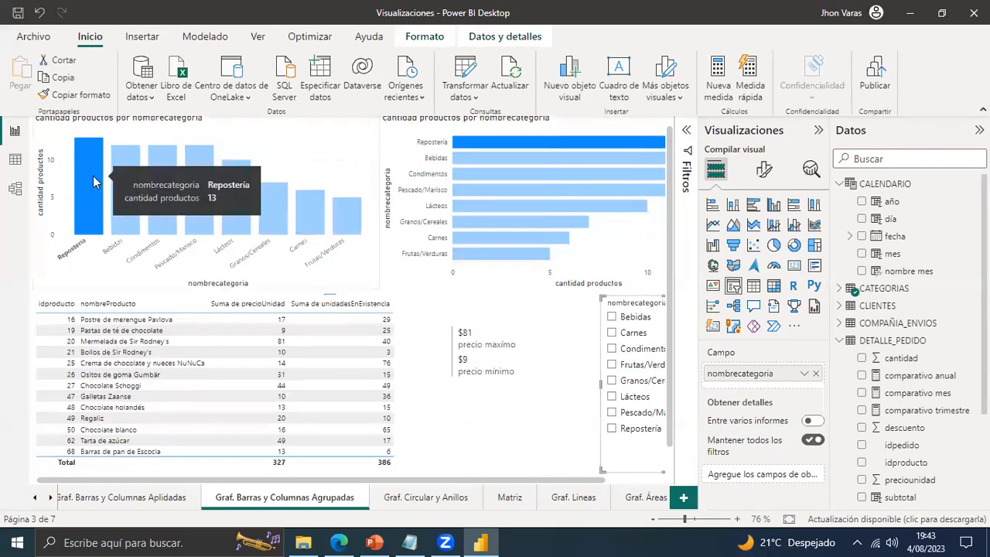
left_click(158, 180)
left_click(203, 184)
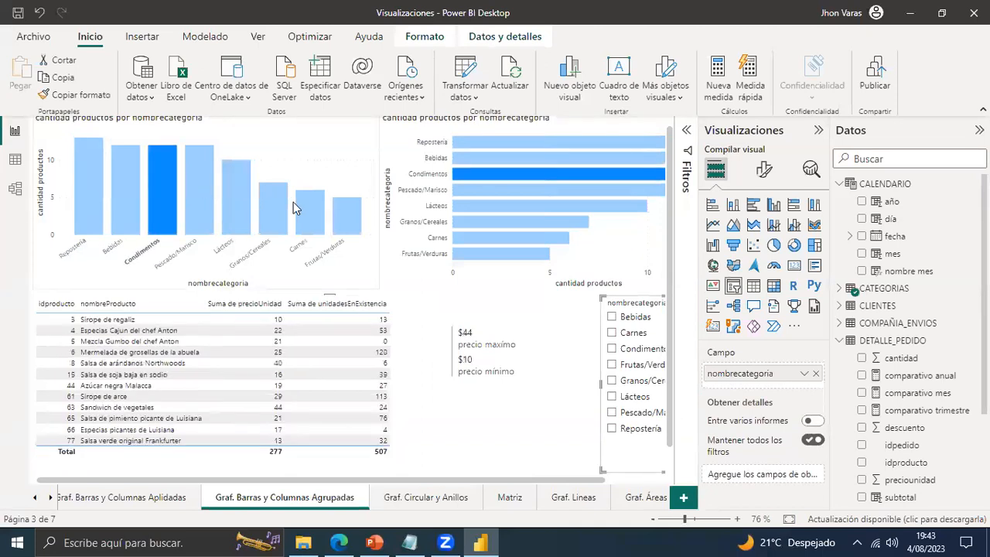
left_click(307, 209)
left_click(339, 216)
left_click(279, 224)
left_click(242, 222)
left_click(180, 202)
left_click(155, 202)
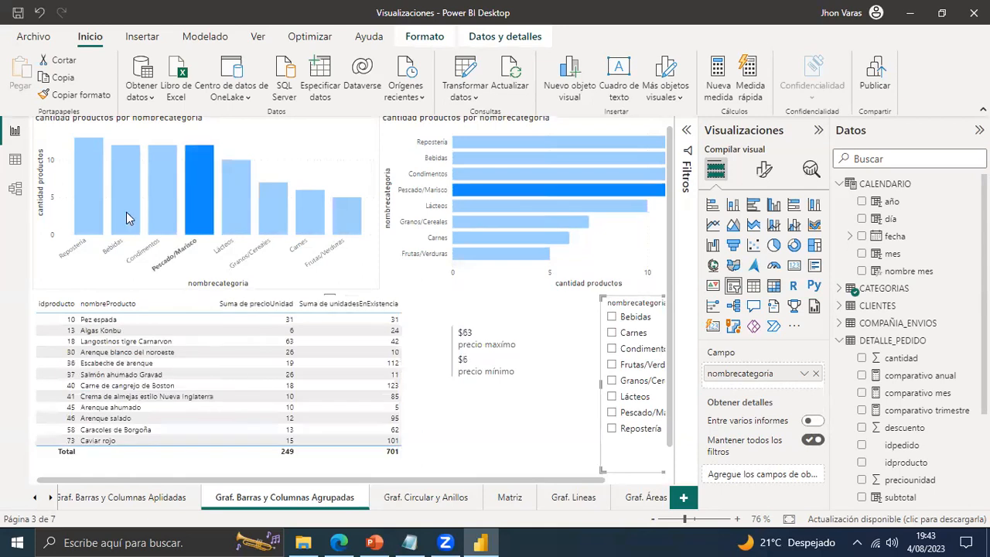
left_click(126, 211)
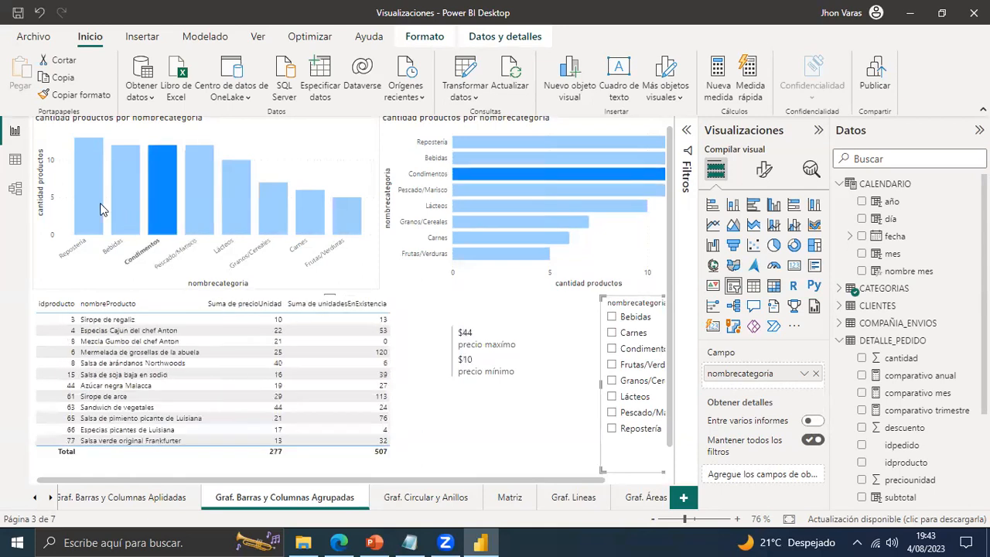
left_click(474, 204)
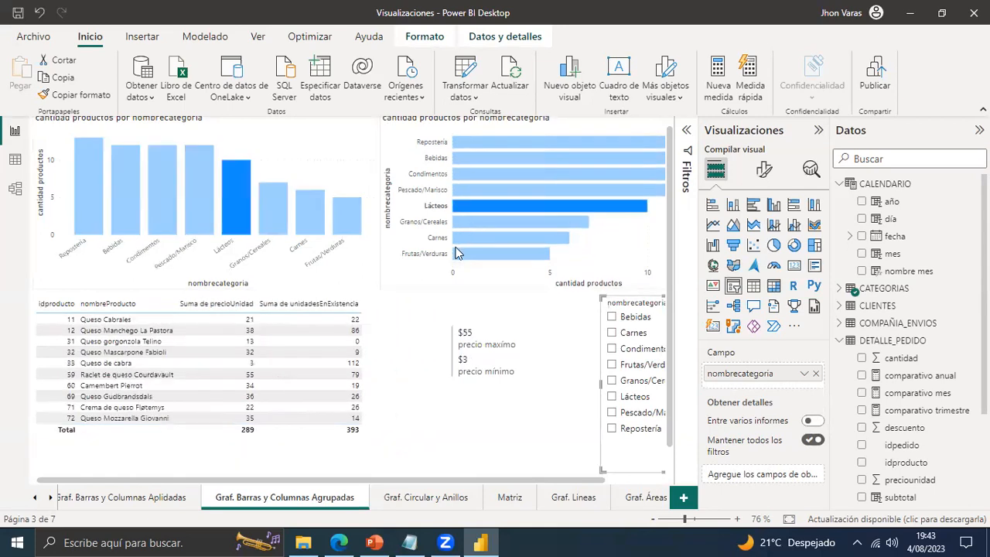
left_click(504, 294)
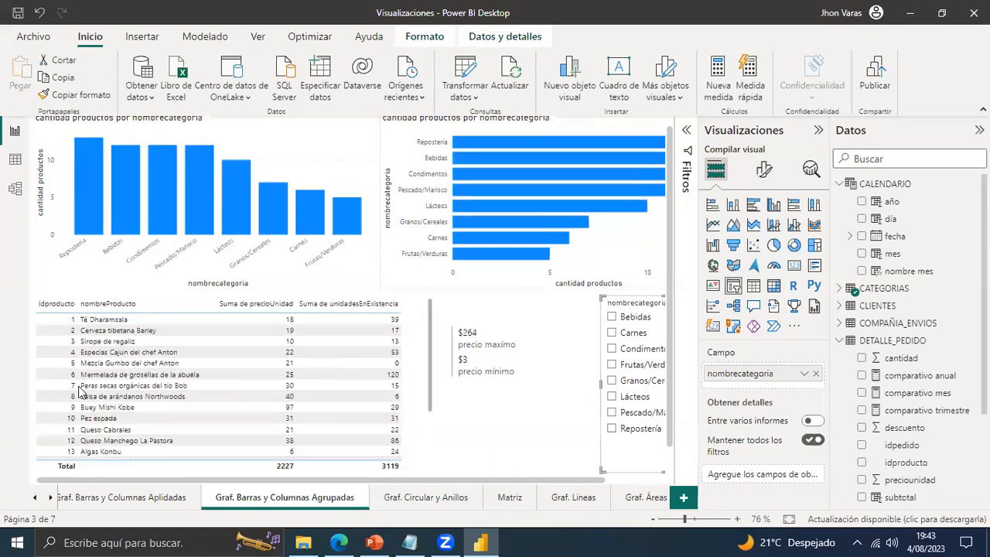
Test how the product table filters the charts by selecting the rows Sirope de regaliz and Peras secas orgánicas del tío Bob.
left_click(124, 341)
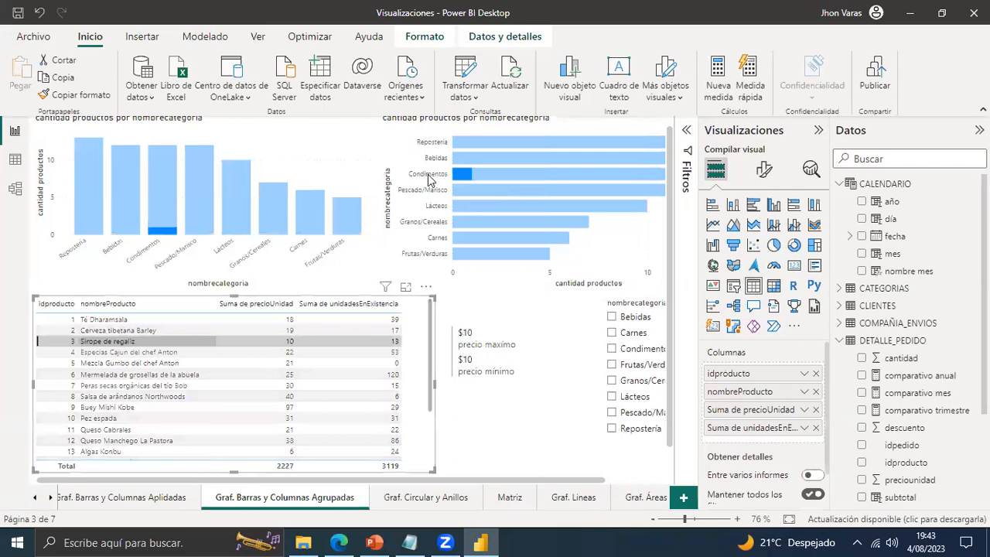
left_click(127, 385)
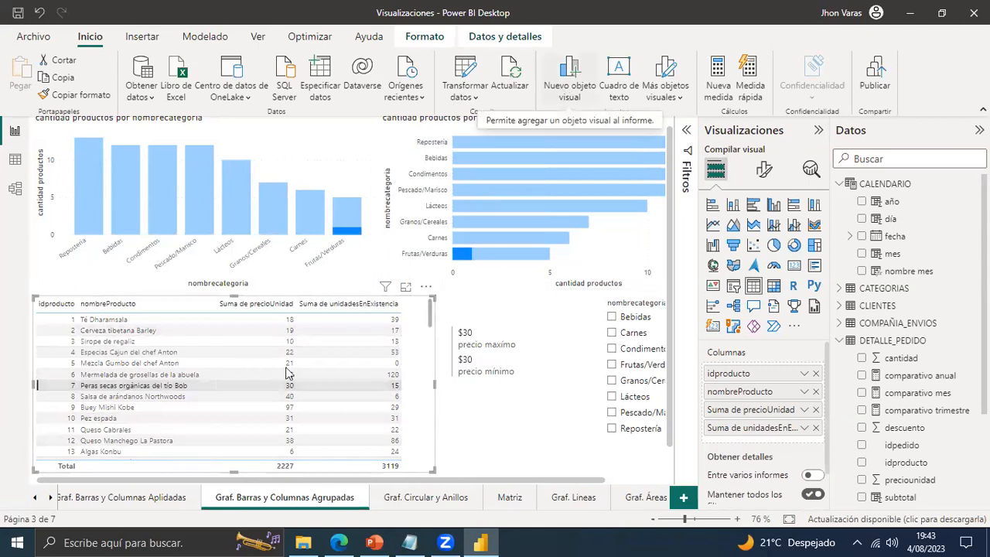
left_click(306, 384)
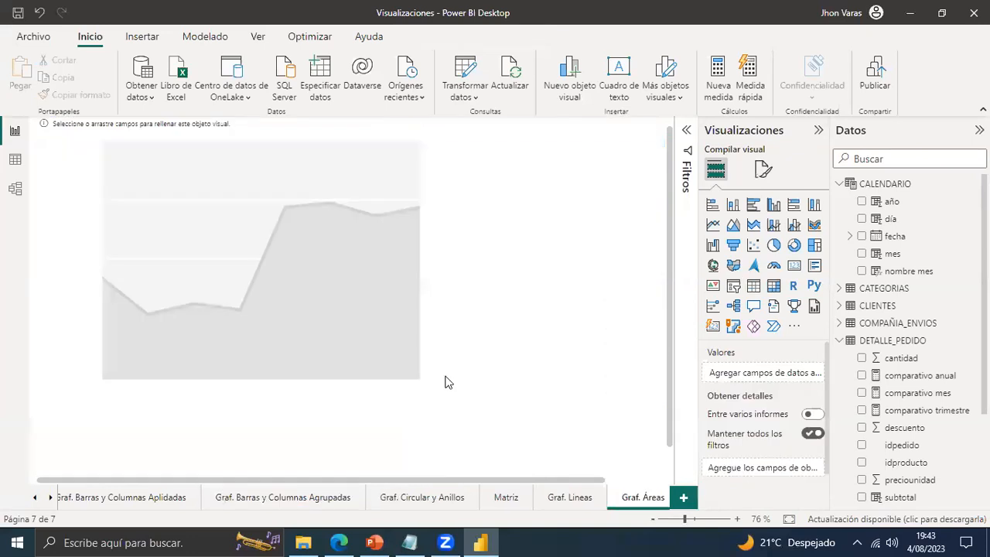
On the Graf. Áreas page, assign the fecha field from CALENDARIO to the area chart's X axis.
left_click(407, 379)
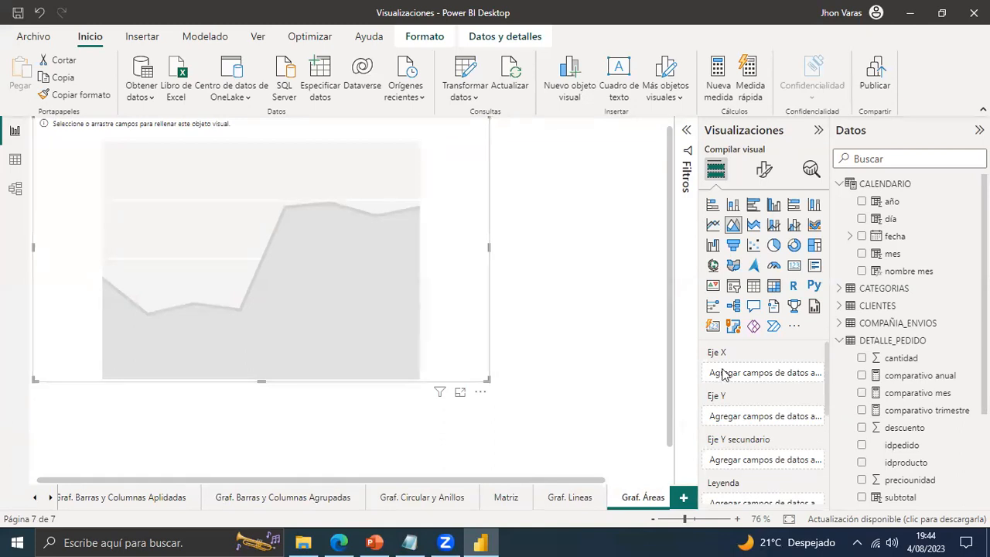
scroll(777, 395, "down", 1)
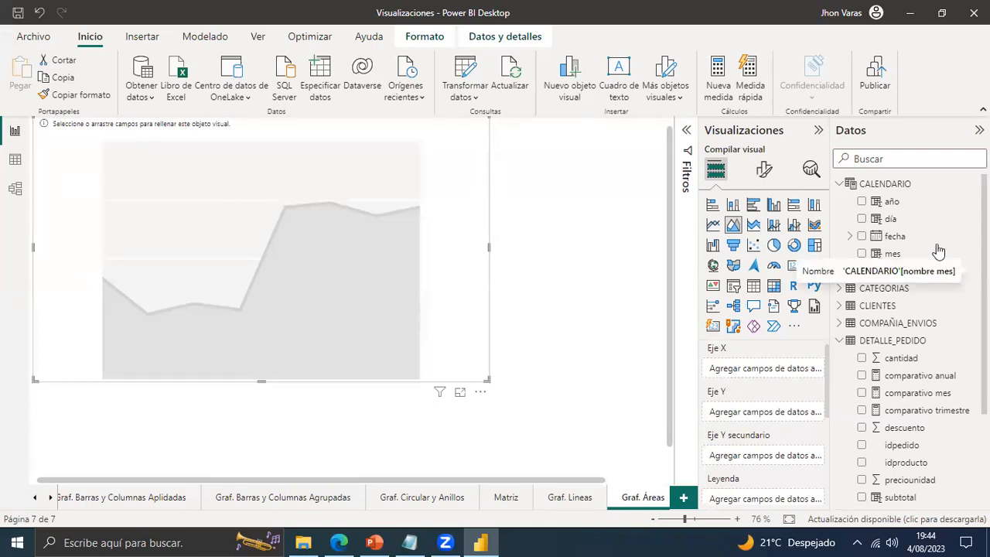
left_click_drag(901, 236, 766, 369)
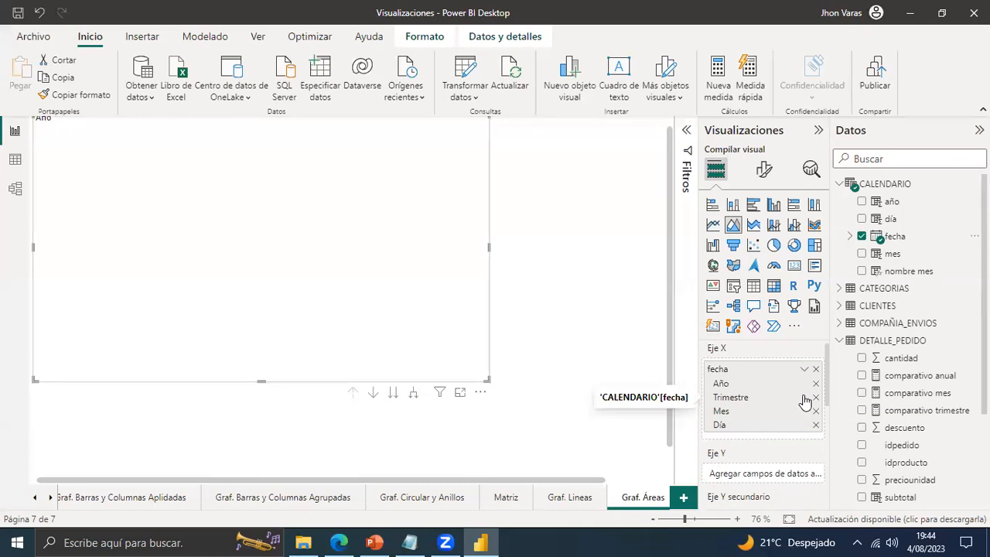
left_click(815, 397)
left_click(815, 396)
left_click(815, 383)
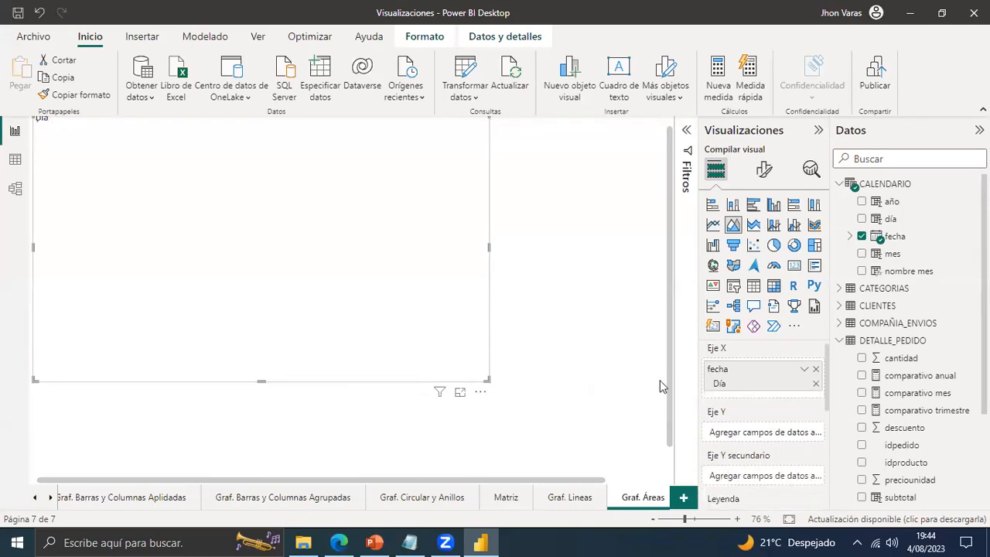
left_click(804, 369)
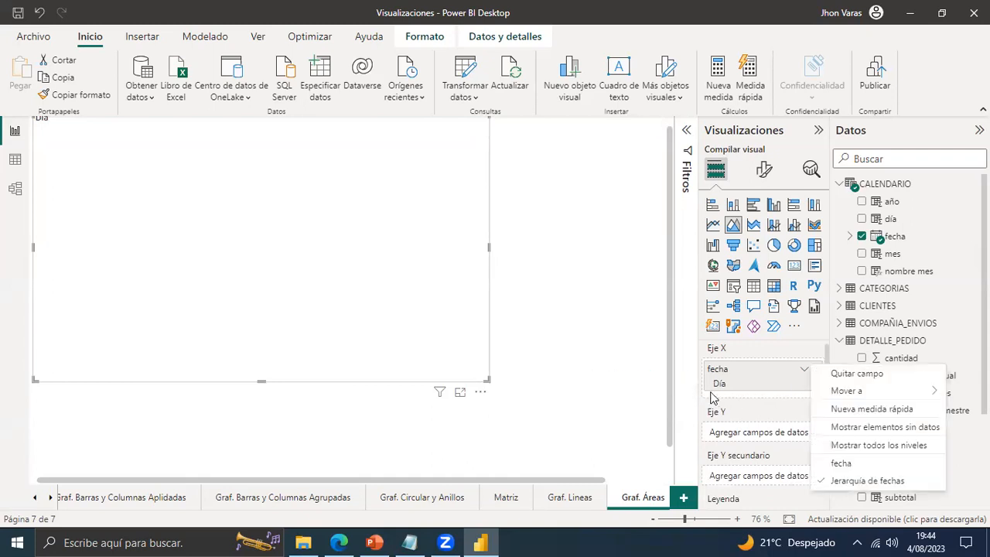
left_click(878, 444)
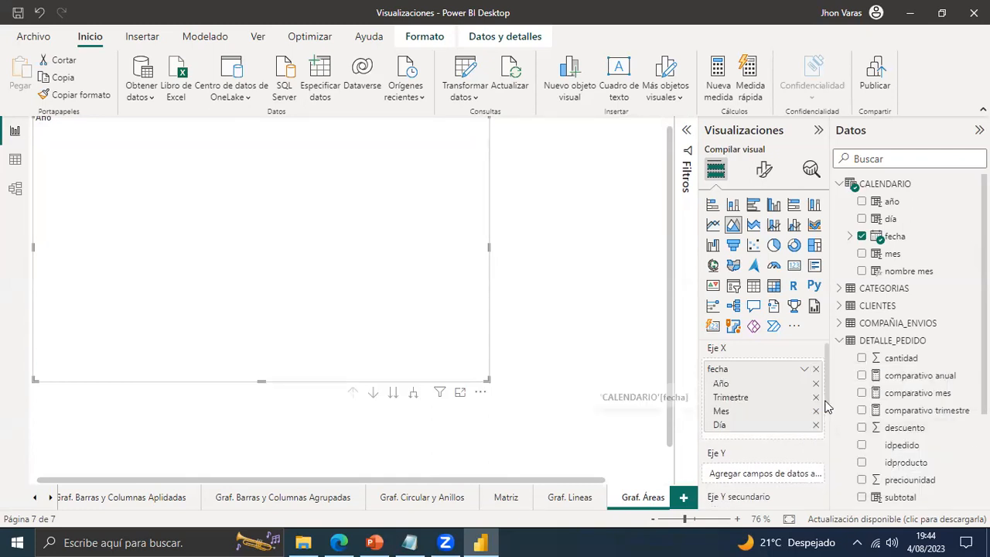
Remove the Día, Año and Trimestre levels from fecha on the X axis, keeping only Mes.
left_click(816, 425)
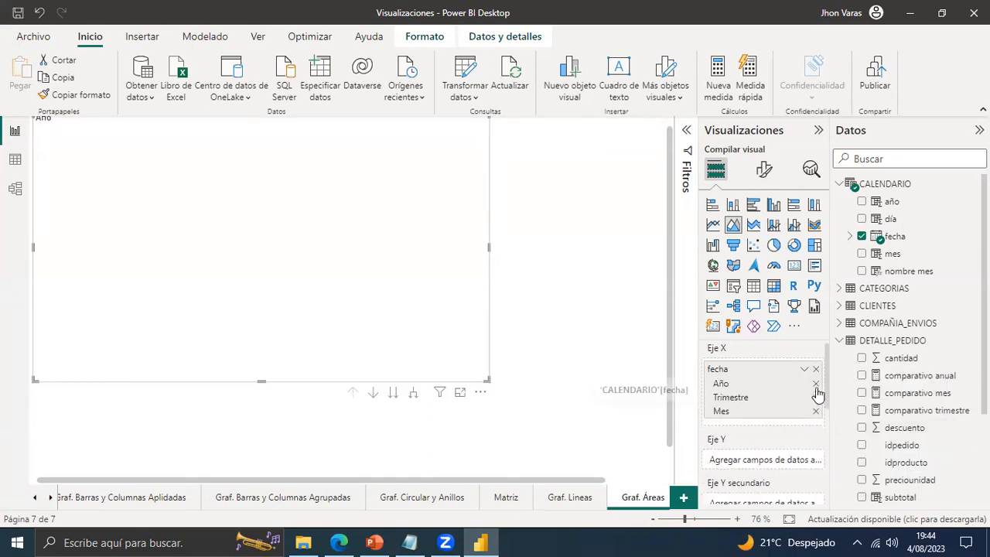
left_click(816, 384)
left_click(815, 384)
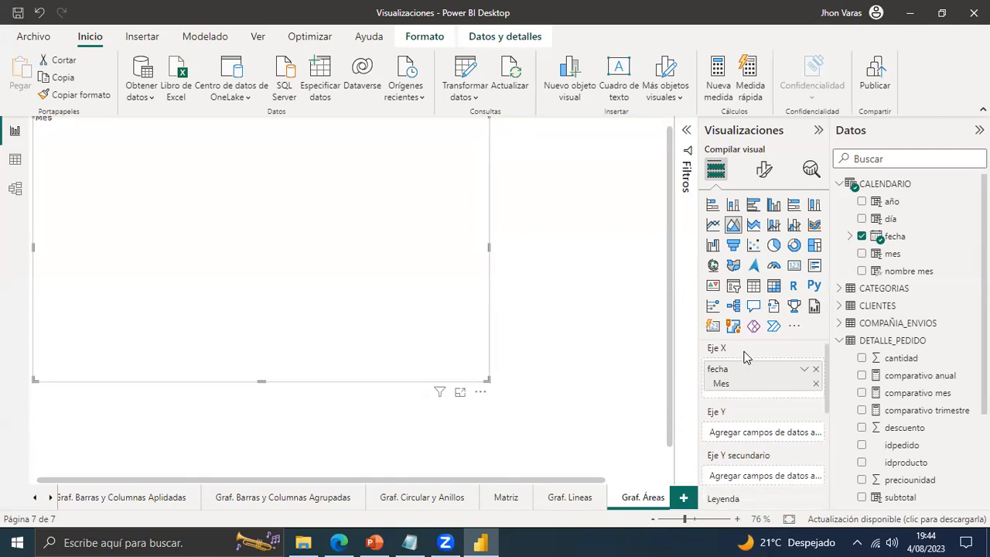
left_click(646, 369)
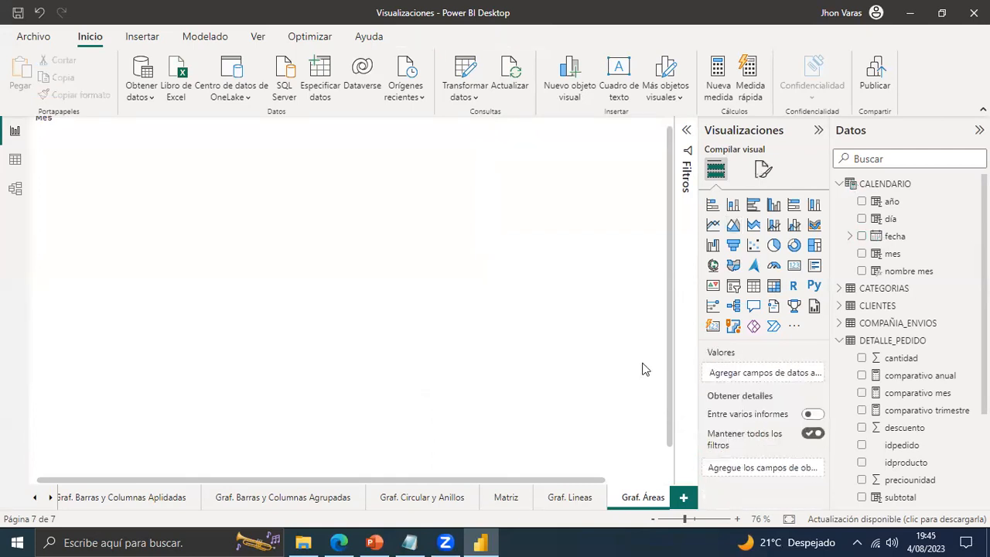
Assign the TOTALYTD measure from DETALLE_PEDIDO to the area chart's Y axis.
left_click(345, 300)
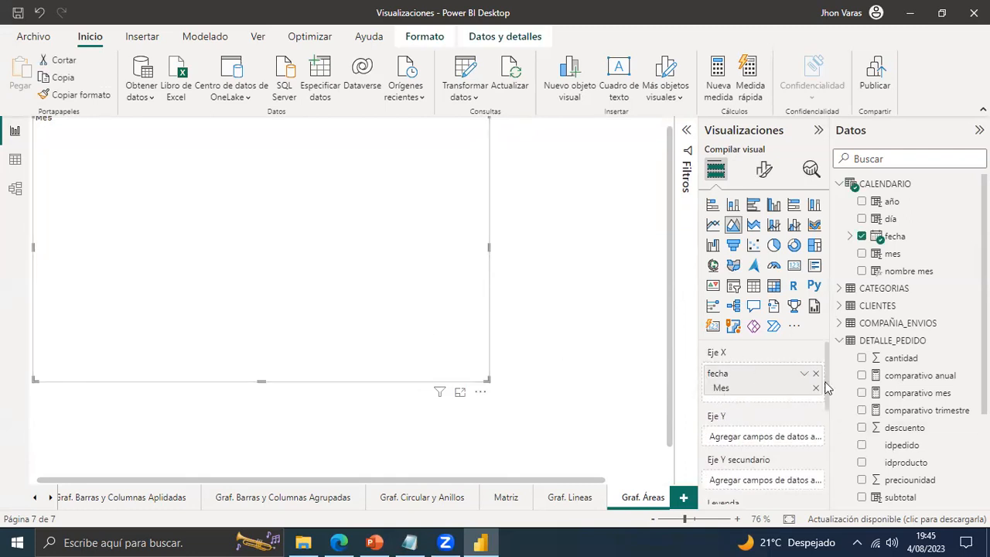
scroll(835, 406, "down", 1)
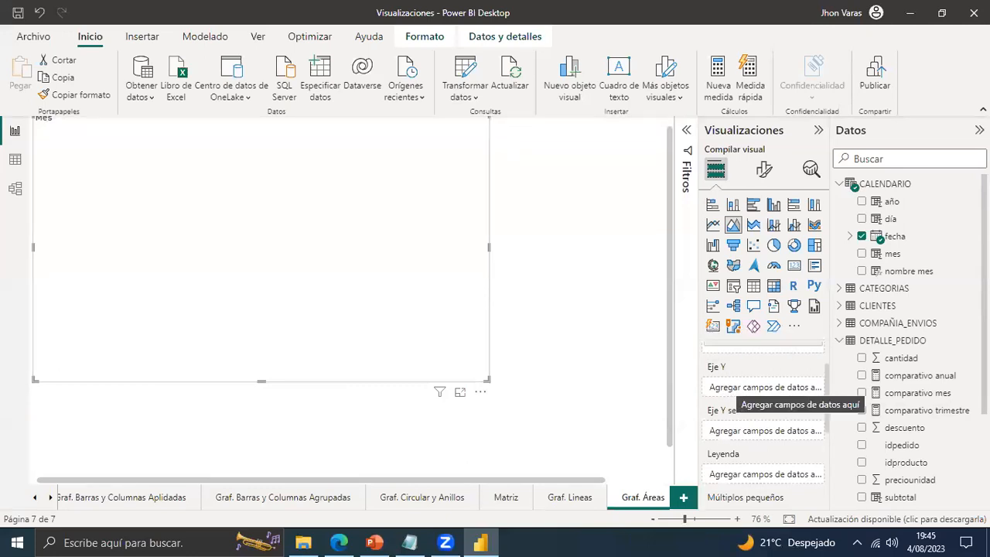
scroll(908, 340, "down", 3)
scroll(910, 340, "down", 1)
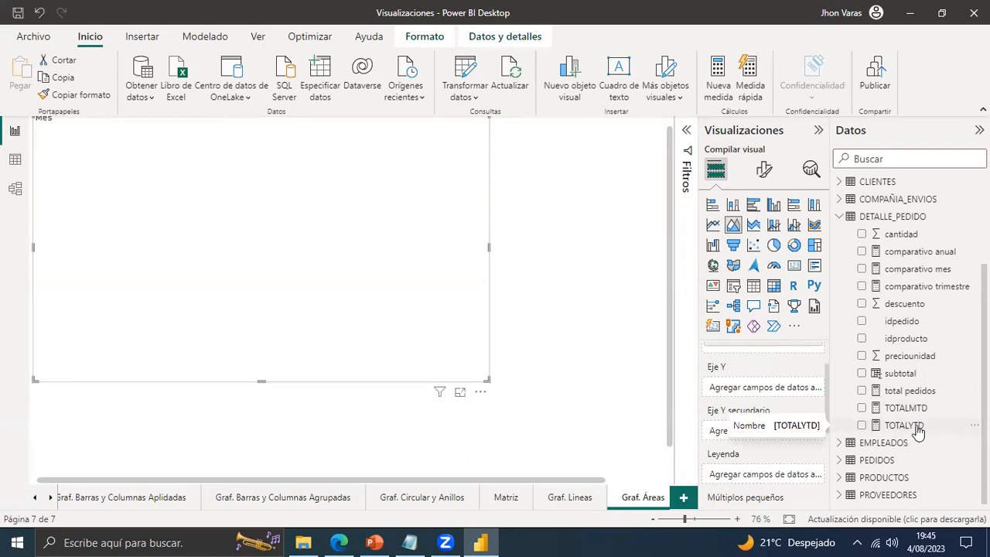
left_click_drag(917, 430, 776, 392)
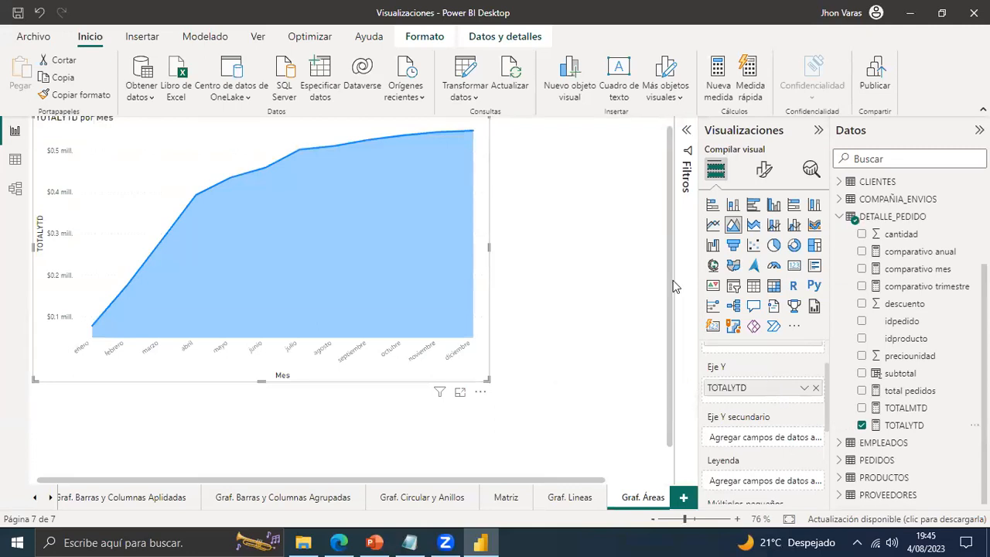
Split the area chart by year using the CALENDARIO año field as its legend.
left_click_drag(670, 279, 666, 261)
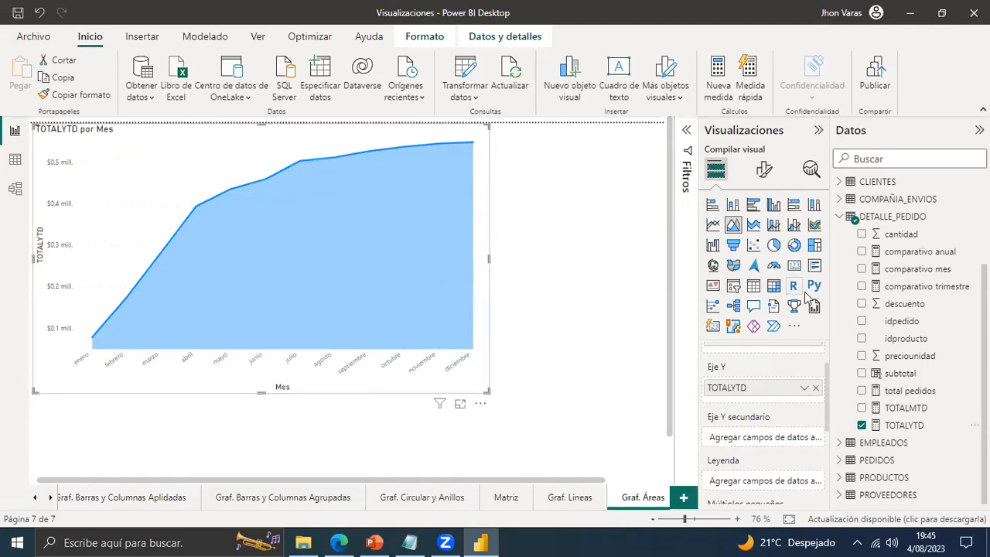
left_click(848, 424)
scroll(831, 396, "down", 2)
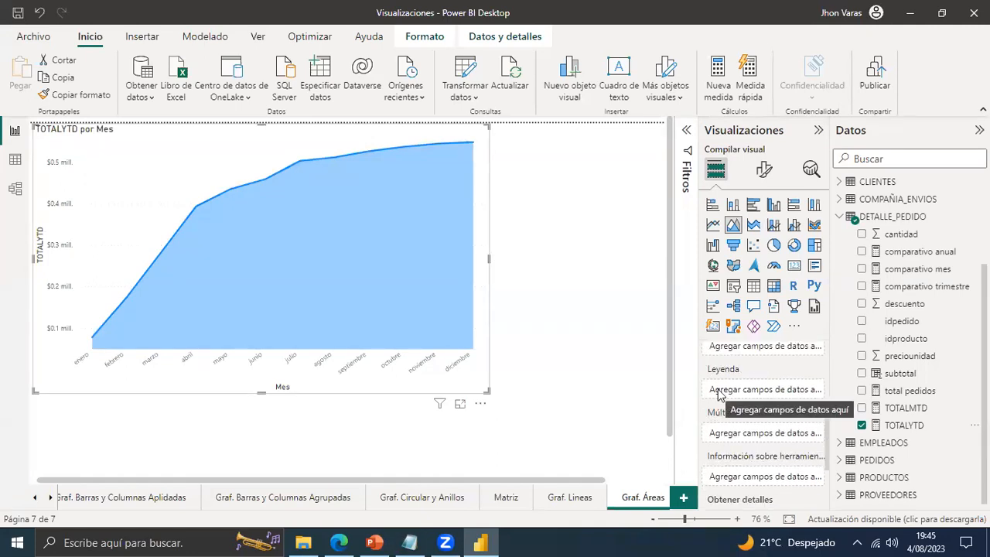
left_click_drag(983, 348, 984, 343)
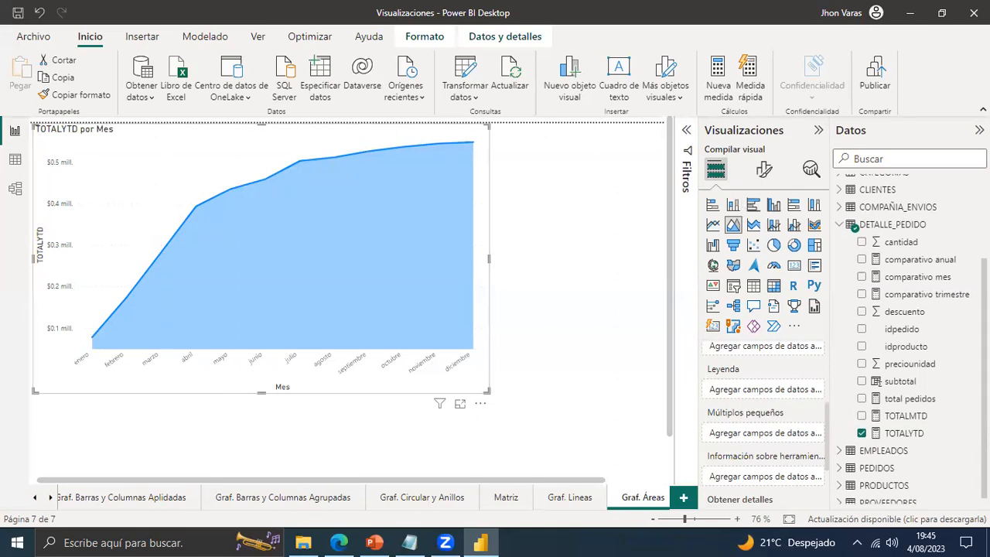
scroll(847, 233, "up", 3)
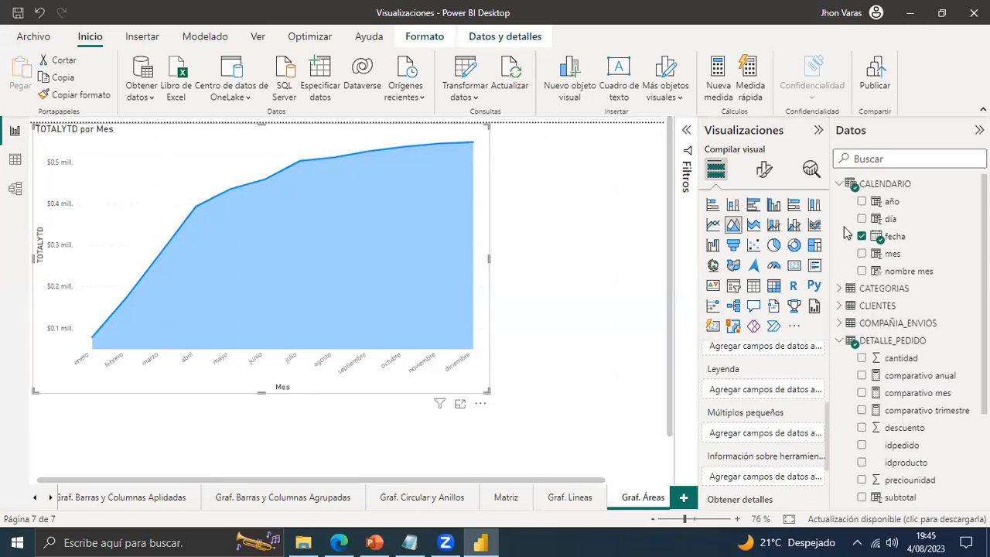
left_click_drag(879, 203, 744, 386)
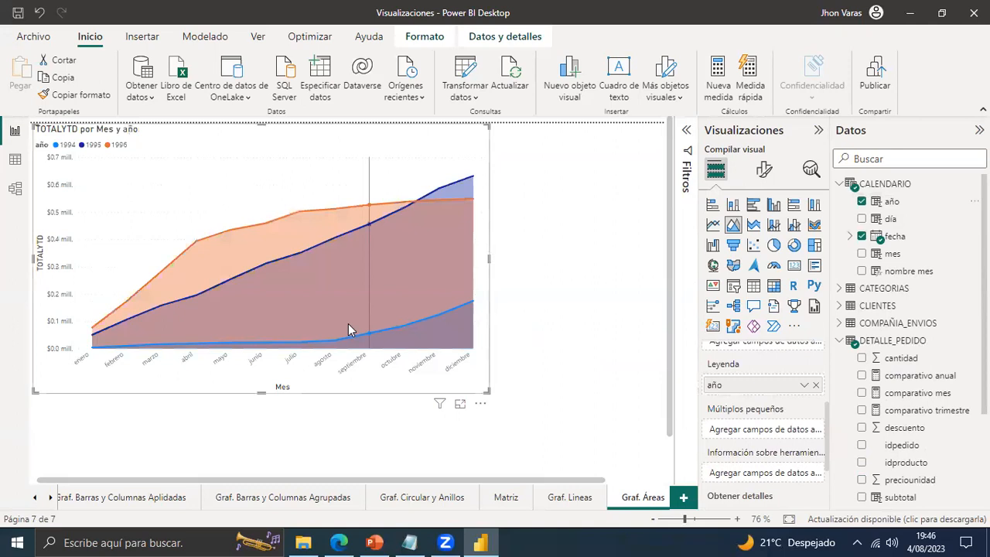
Examine the area chart's monthly values, compare them with the line chart on the Graf. Lineas page, and return to Graf. Áreas.
mouse_move(105, 336)
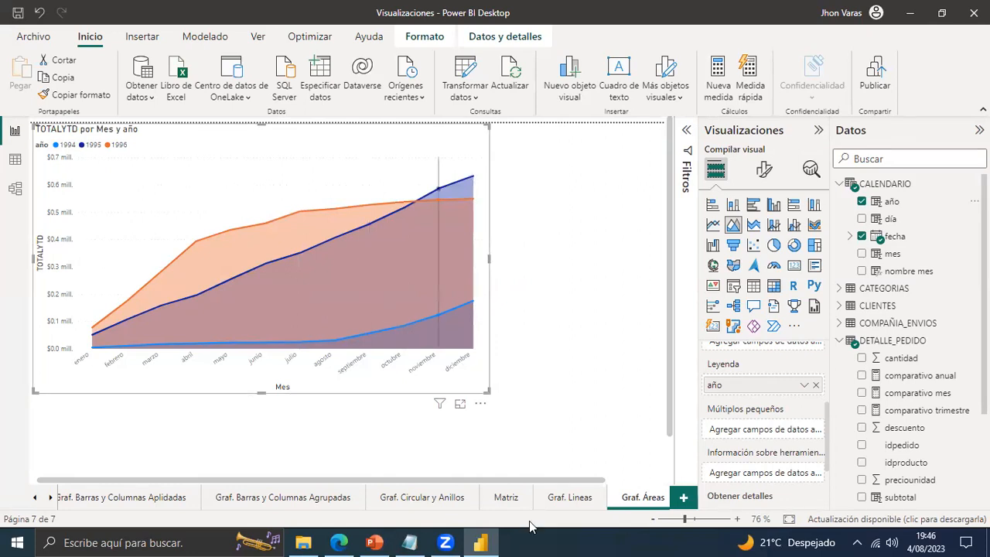
left_click(565, 501)
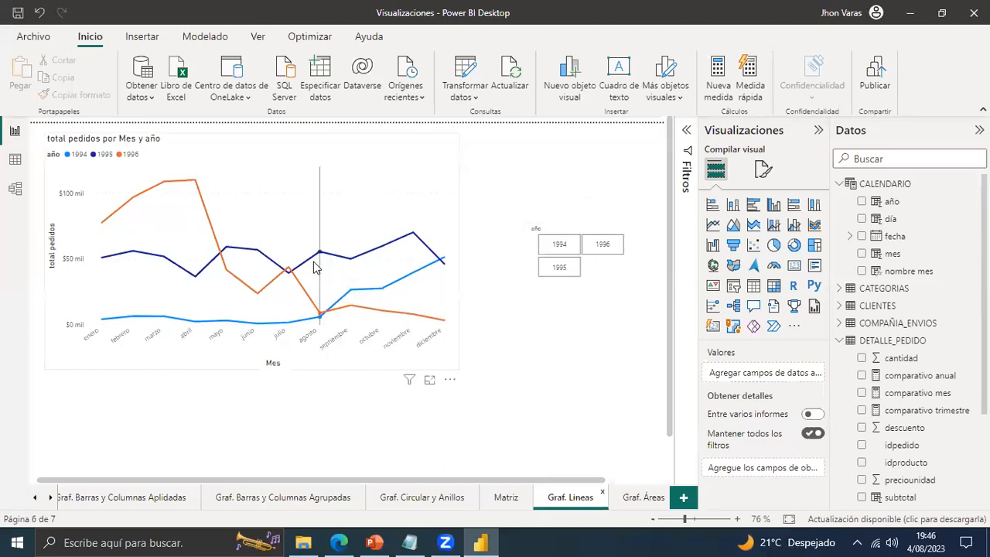
mouse_move(454, 316)
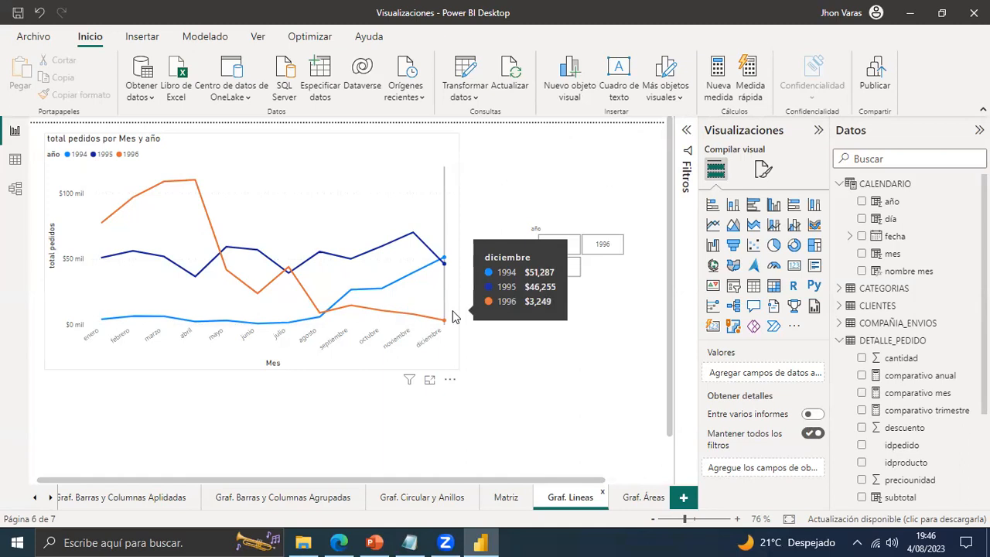
left_click(650, 497)
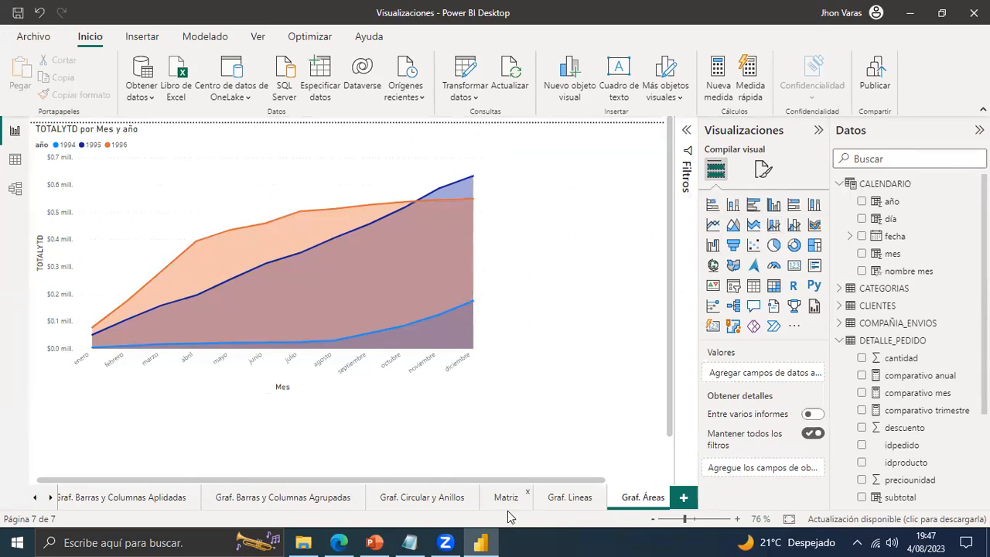
Switch to graficas.txt in Notepad and copy the line "Graf. Columnas Apiladas".
left_click(409, 542)
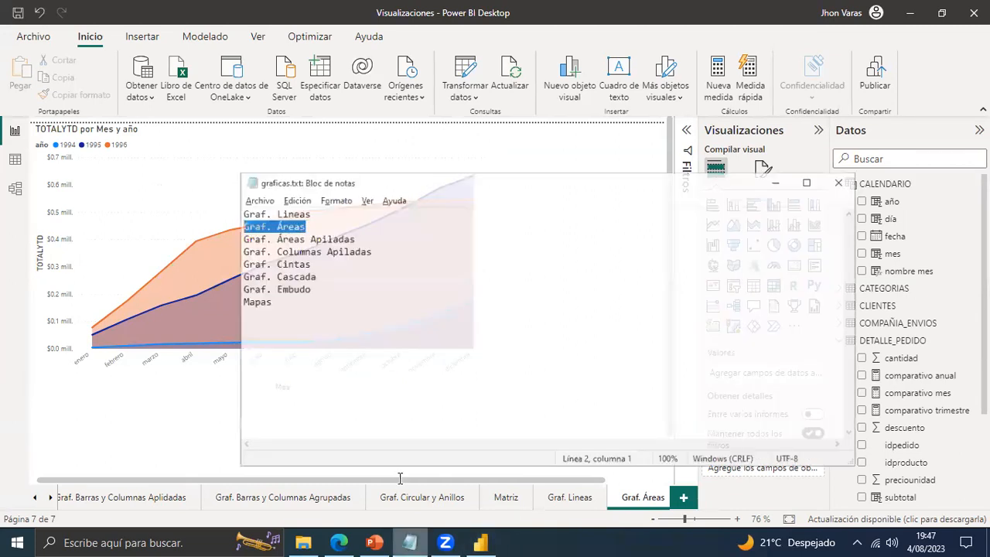
left_click_drag(372, 232, 226, 244)
left_click_drag(369, 237, 234, 237)
key("ctrl+c")
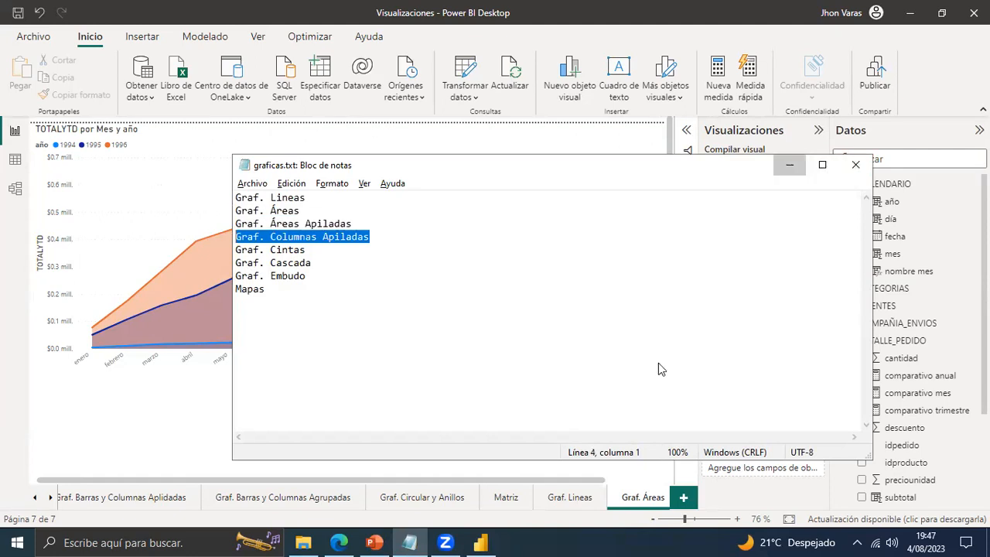
Return to Power BI Desktop, add a new report page after Graf. Áreas and name it "Graf. Columnas Apiladas".
left_click(683, 497)
right_click(639, 506)
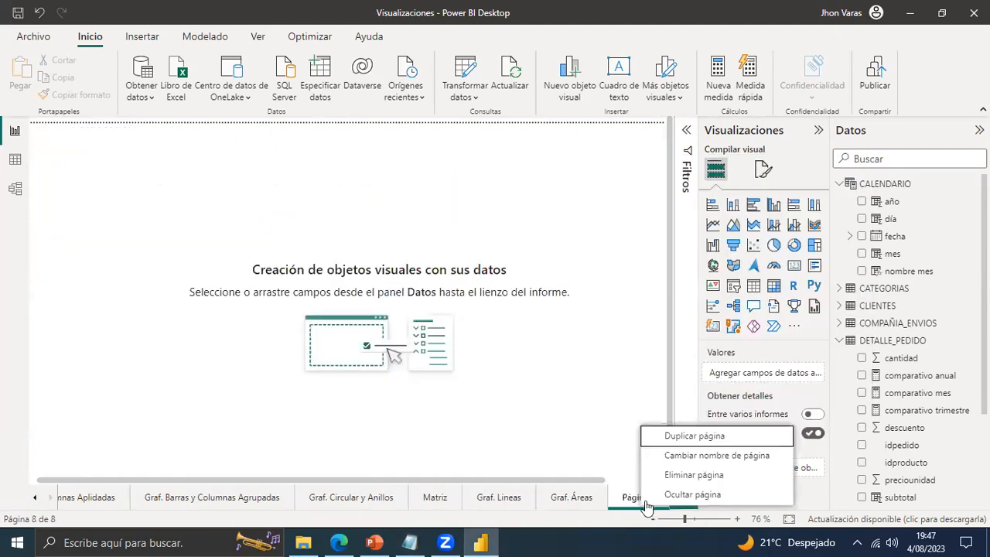
left_click(680, 451)
key("ctrl+v")
key("Return")
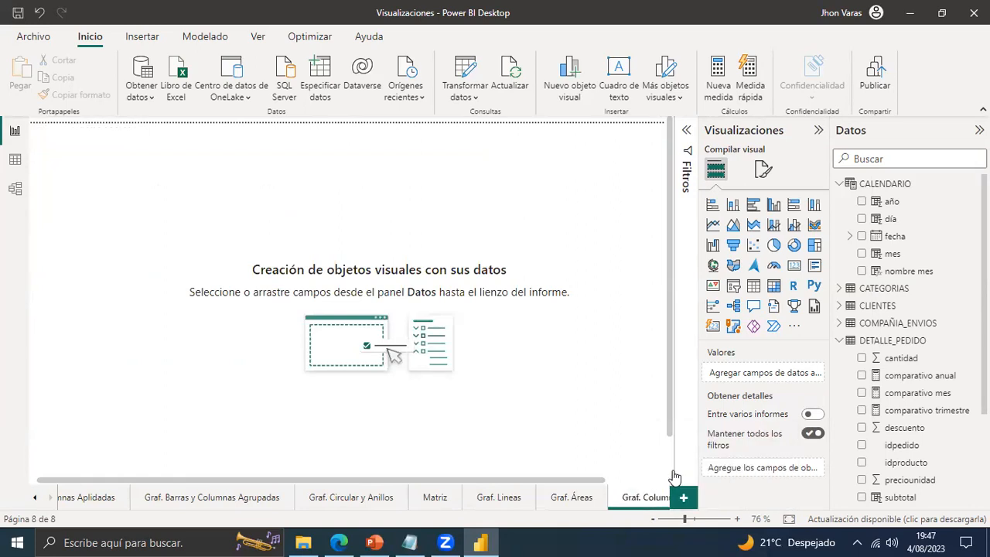
Insert a line and stacked column chart on the Graf. Columnas Apiladas page, with CALENDARIO fecha on its X axis at Año level only.
left_click(50, 499)
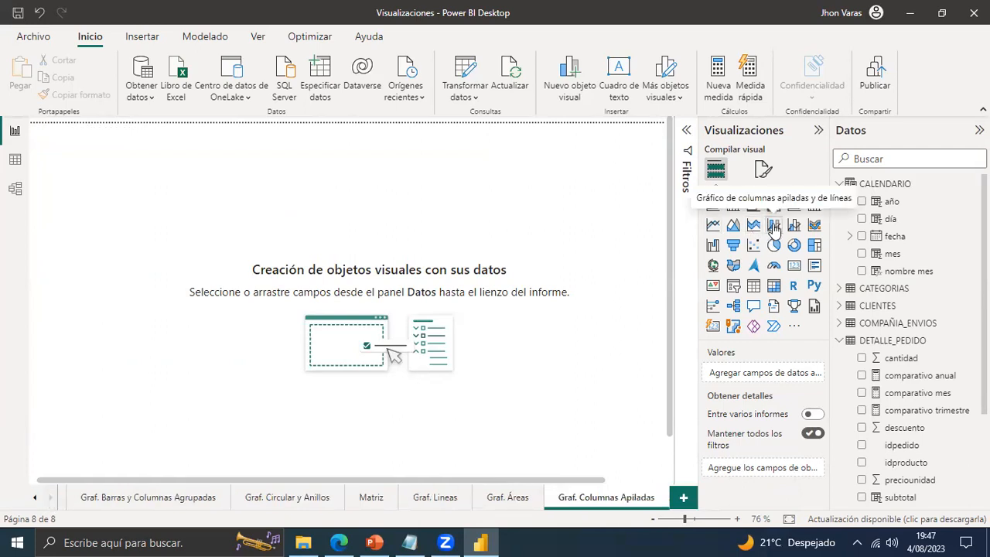
left_click(773, 225)
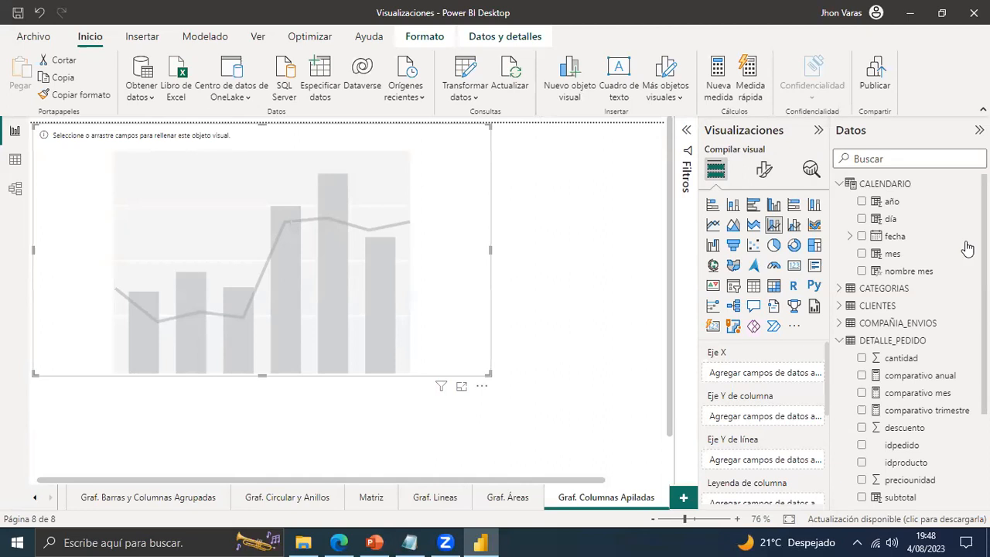
left_click(896, 236)
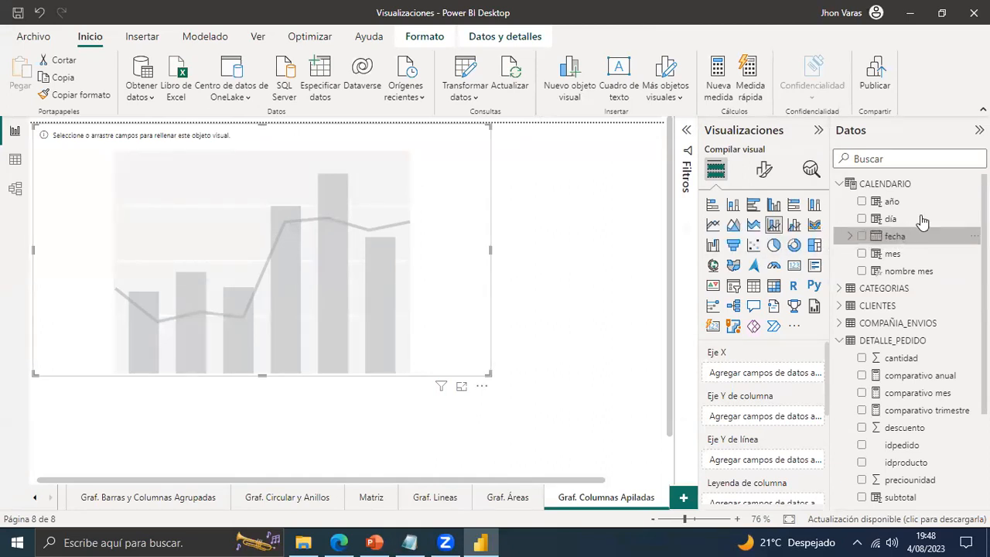
mouse_move(922, 222)
left_mouse_down()
mouse_move(835, 270)
mouse_move(773, 325)
mouse_move(867, 257)
mouse_move(911, 201)
mouse_move(920, 240)
left_mouse_up()
left_click(922, 238)
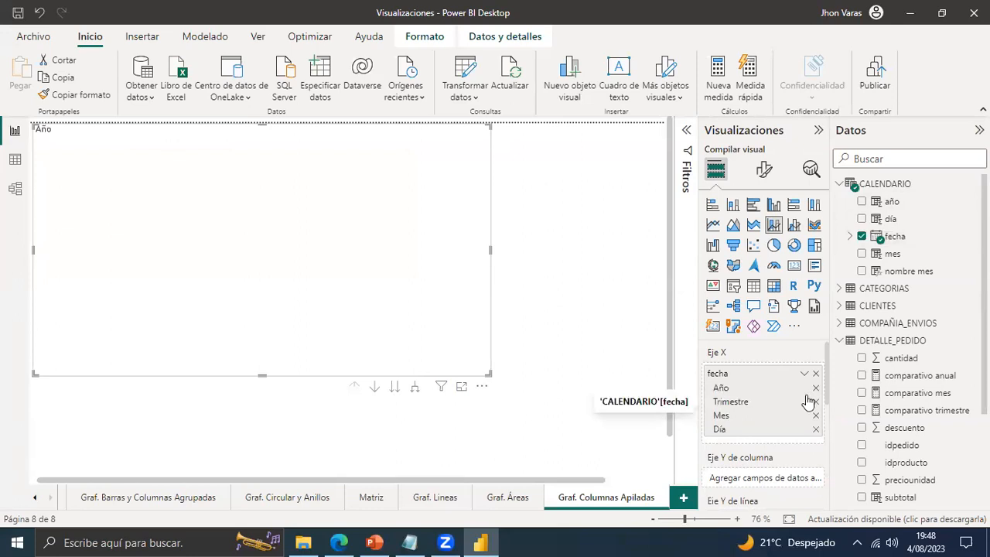
left_click(814, 416)
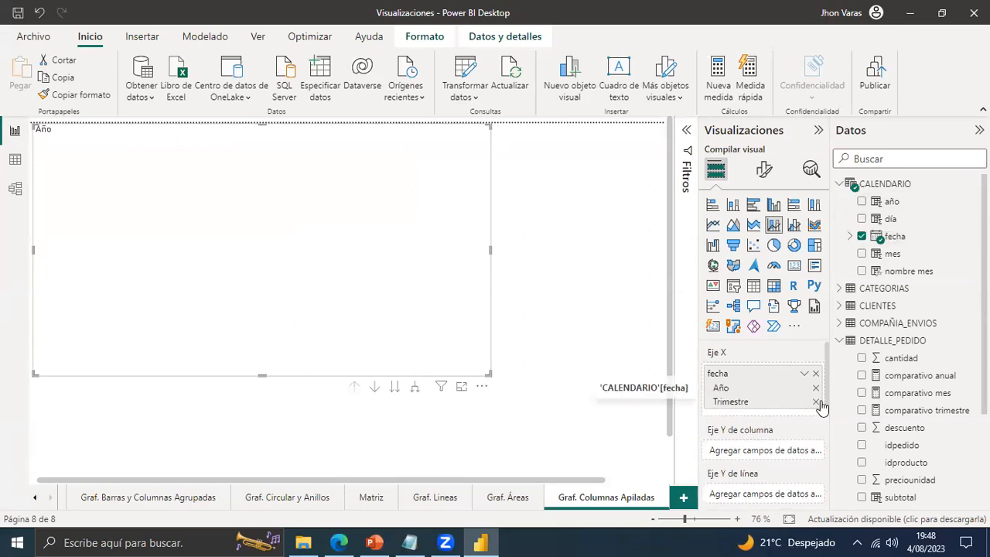
left_click(816, 401)
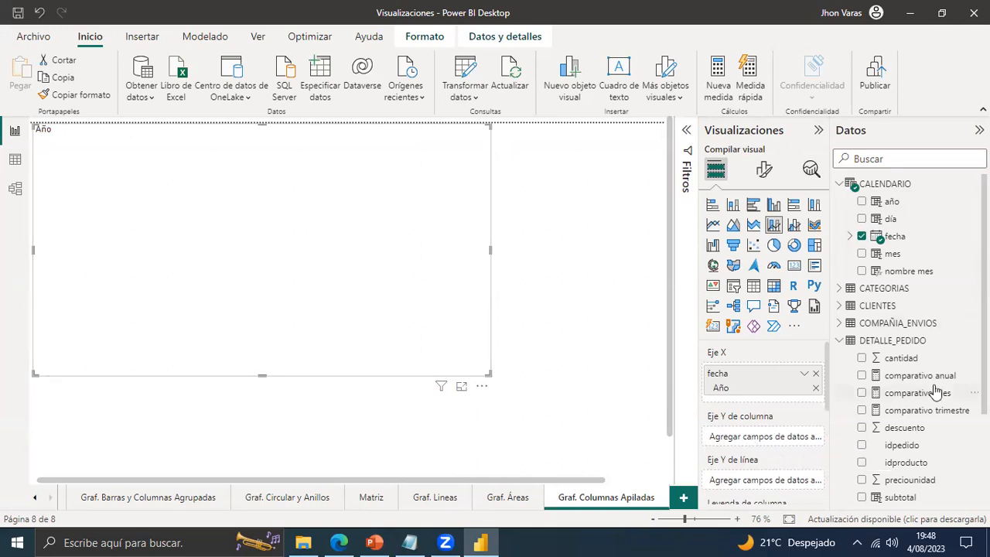
Plot total pedidos as the chart's columns and the count of IdPedido from the PEDIDOS table as its line.
scroll(910, 339, "down", 4)
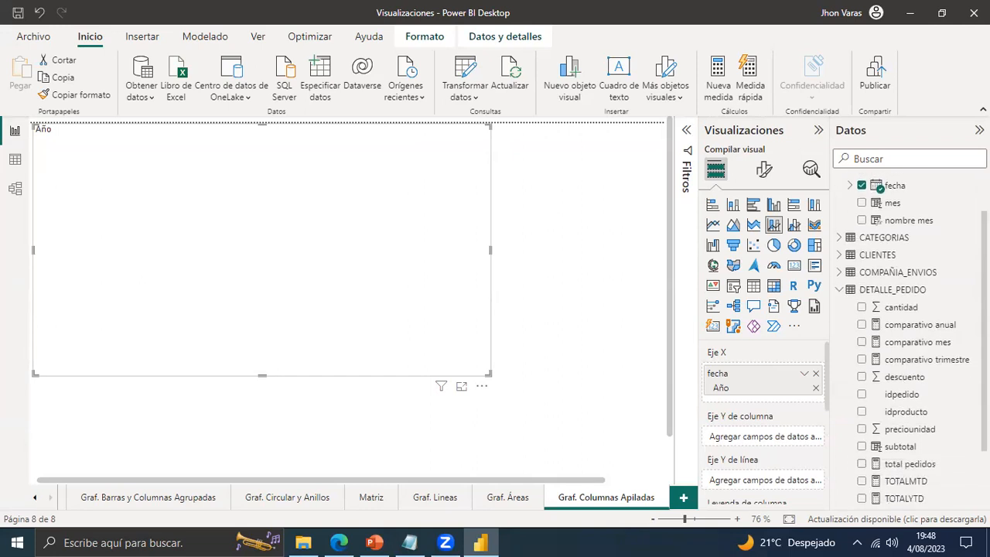
left_click_drag(909, 463, 778, 438)
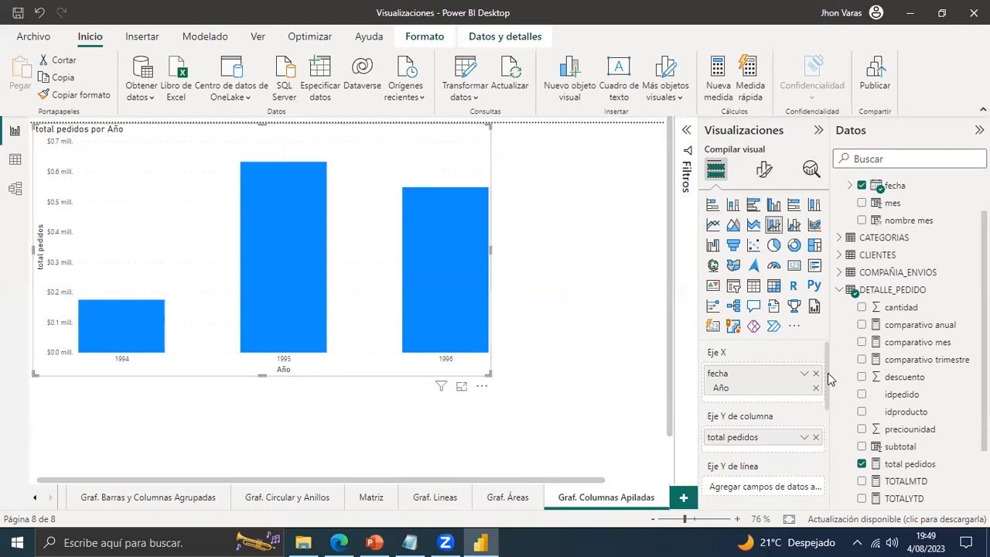
scroll(827, 406, "down", 2)
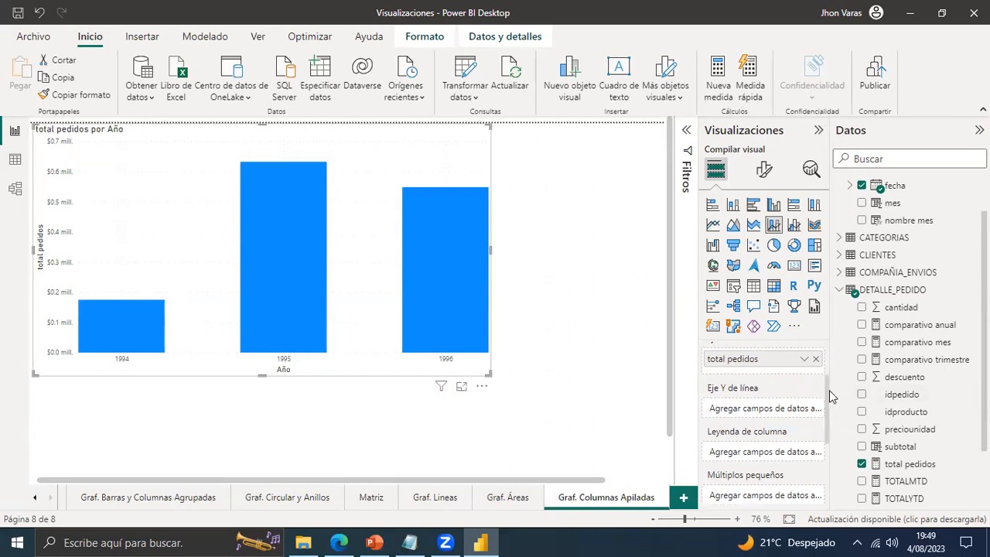
scroll(829, 389, "up", 1)
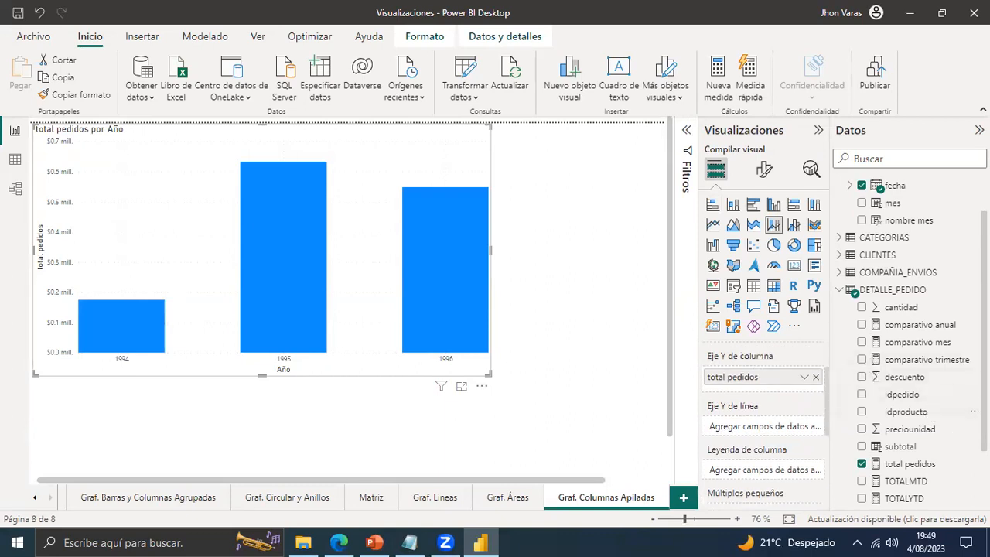
scroll(908, 341, "down", 2)
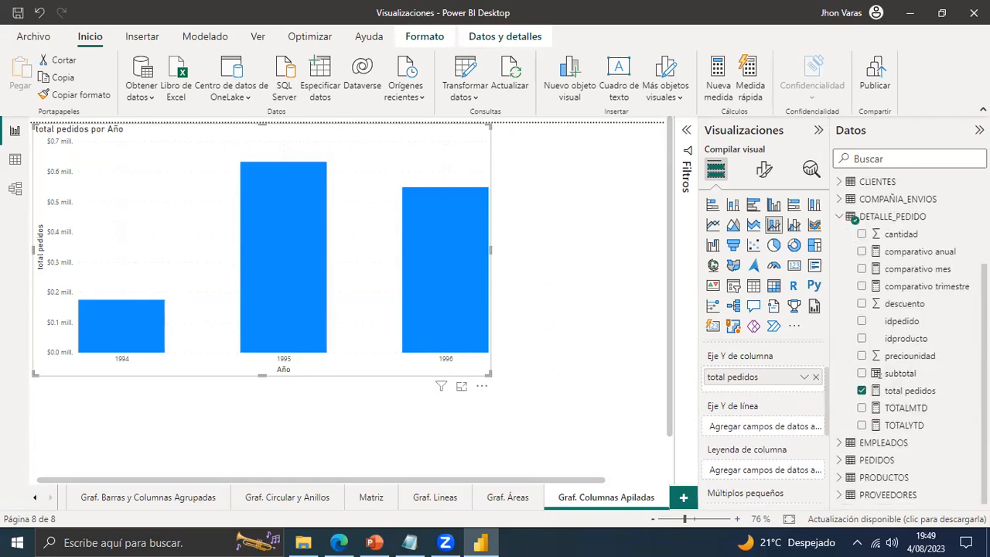
left_click(840, 460)
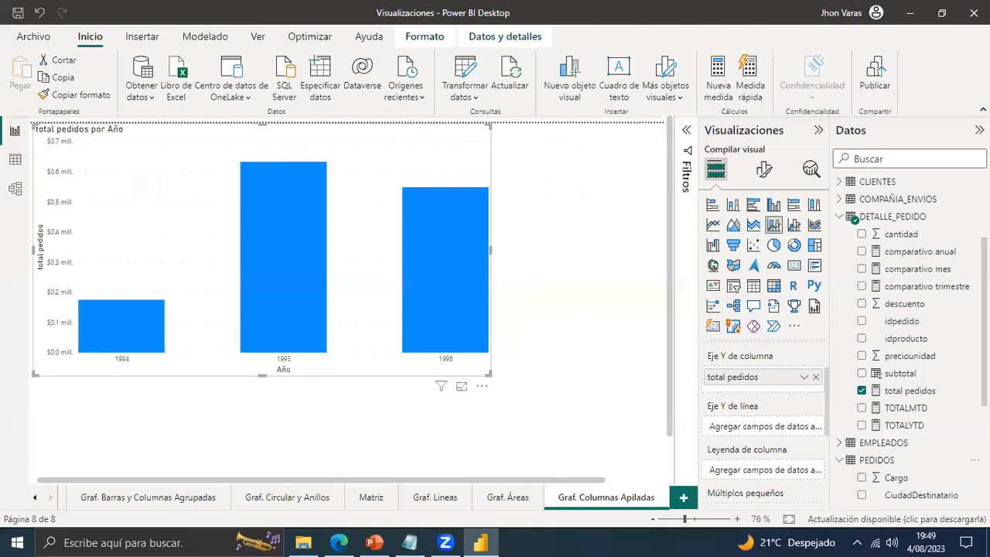
scroll(926, 380, "down", 5)
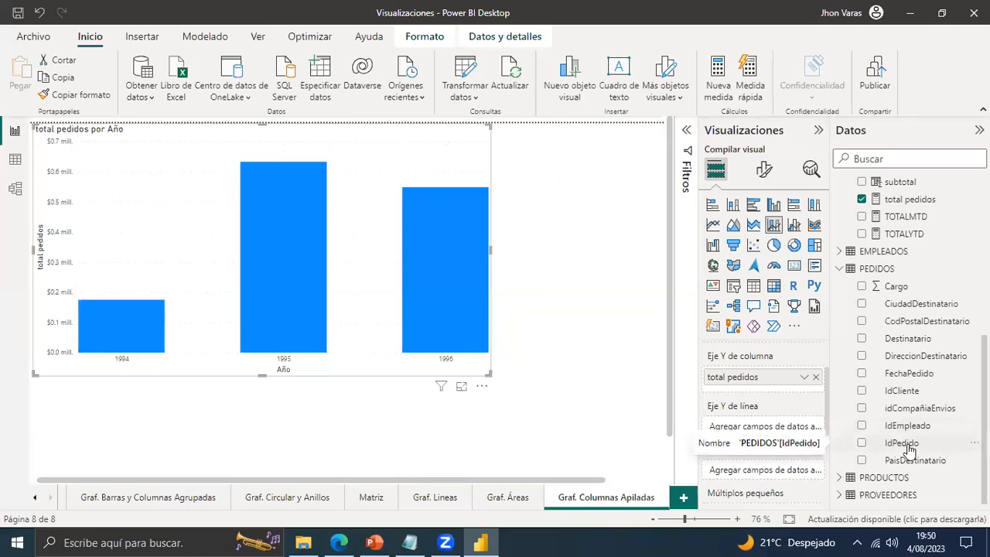
left_click_drag(910, 450, 748, 443)
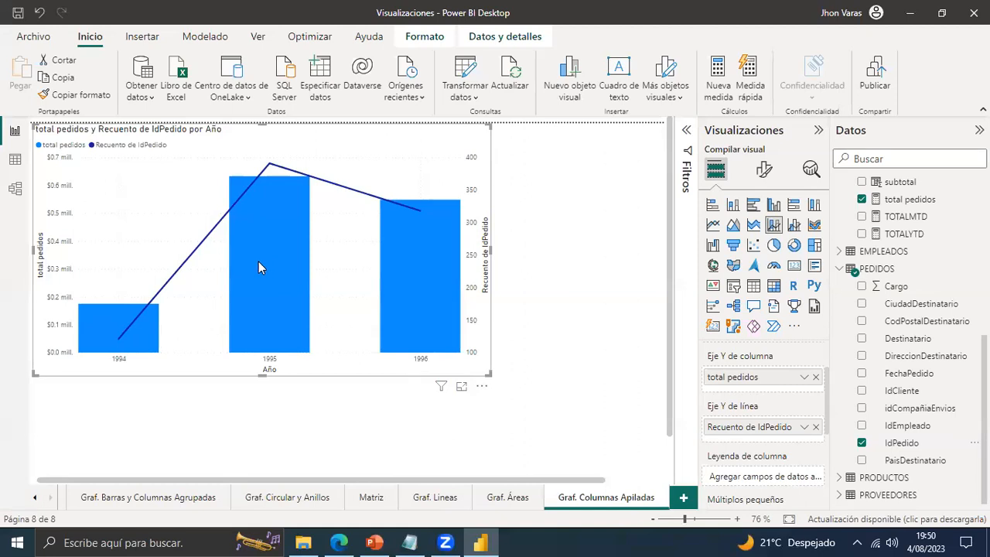
mouse_move(258, 261)
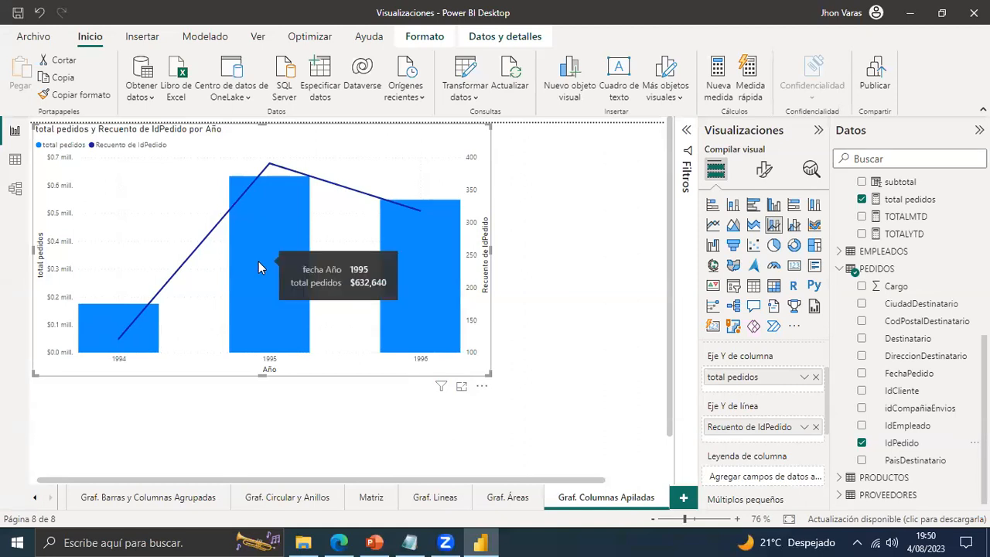
mouse_move(143, 305)
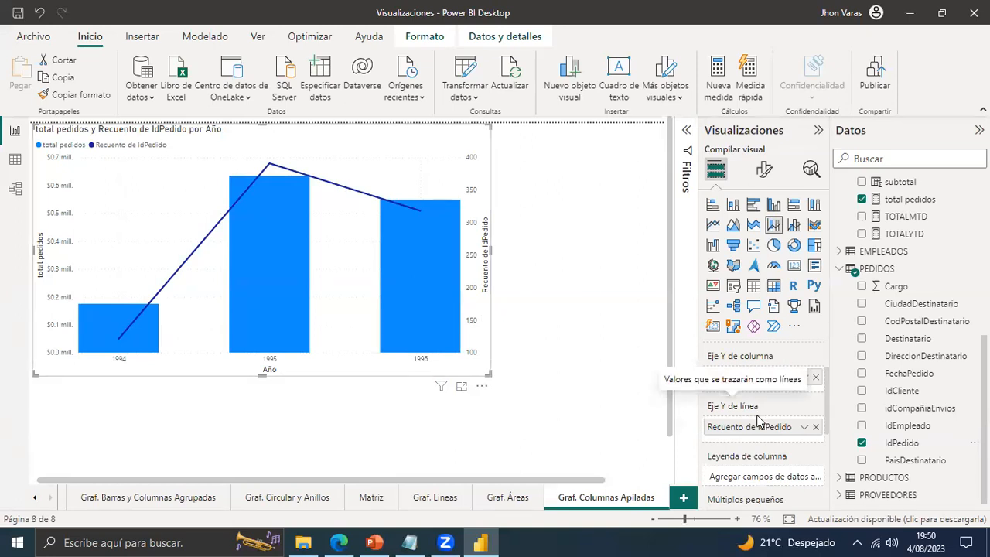
left_click(560, 326)
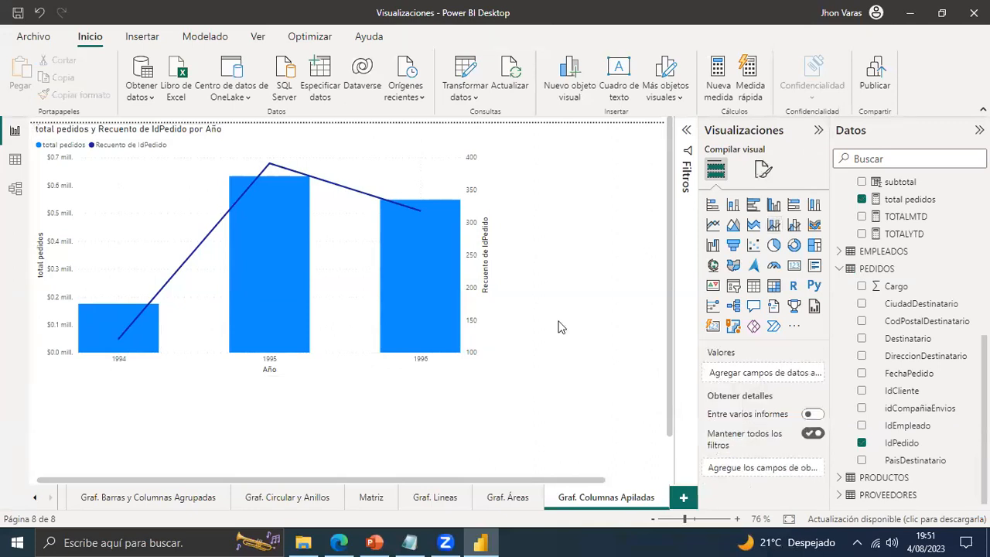
left_click(480, 319)
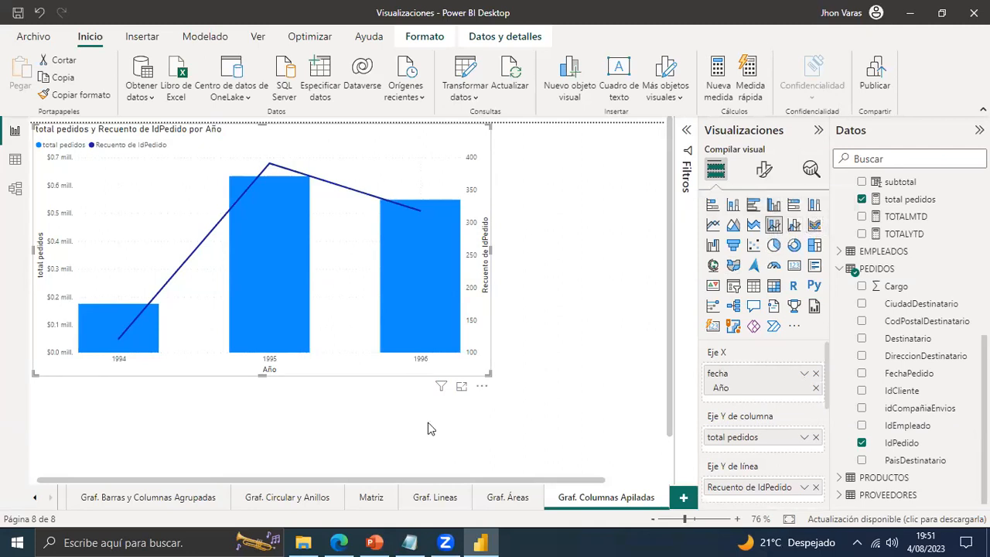
Copy the line "Graf. Cintas" from graficas.txt in Notepad, return to Power BI Desktop and add a report page with that name.
left_click(410, 542)
left_click_drag(306, 249, 229, 249)
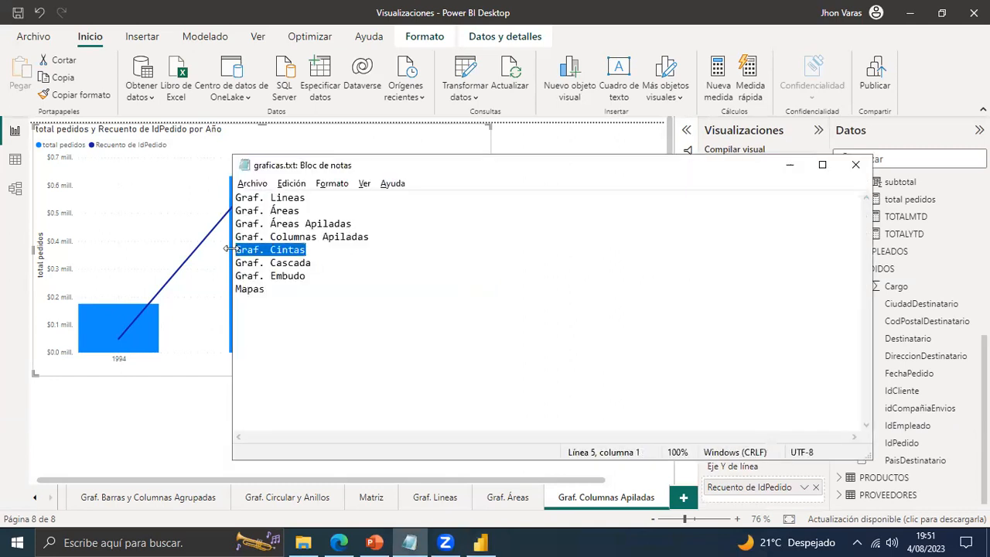
left_click(553, 143)
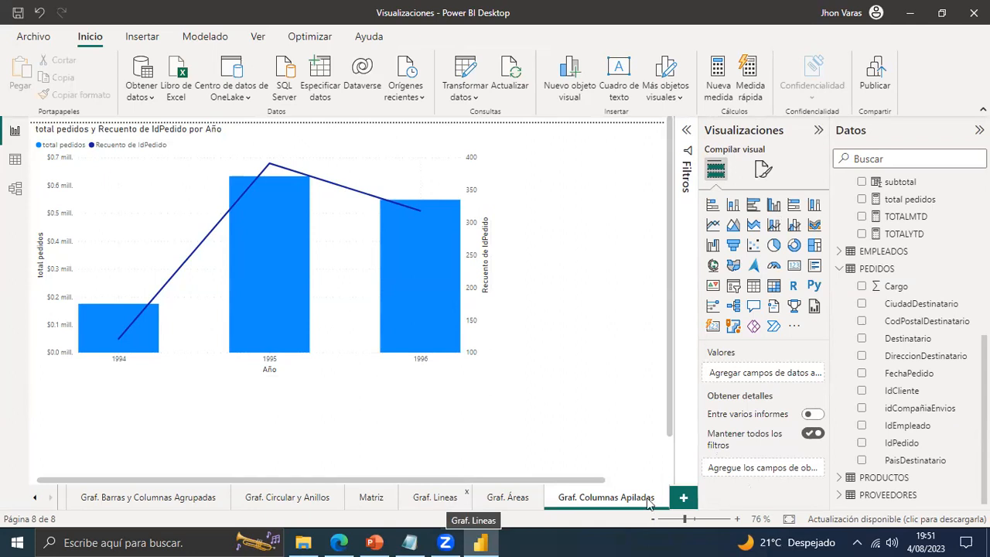
left_click(683, 497)
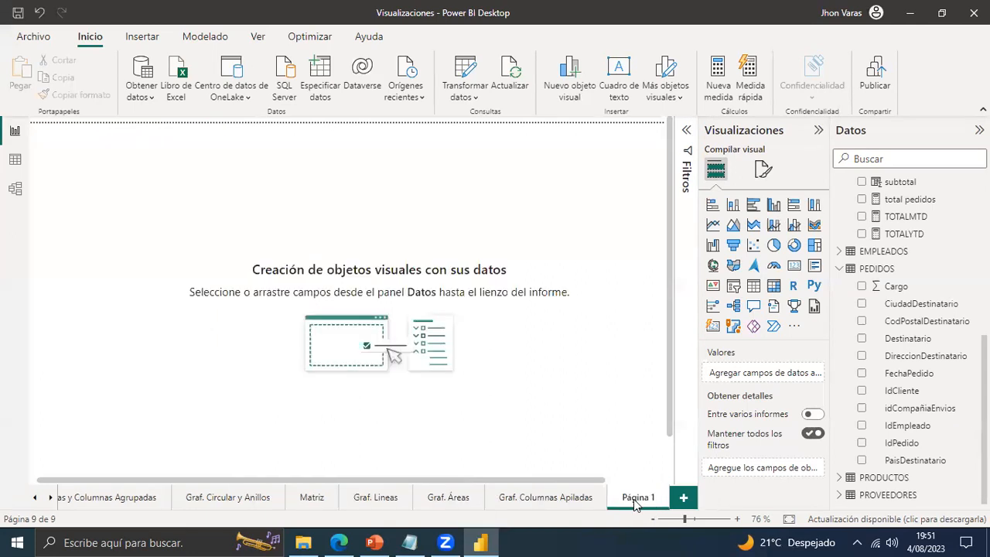
double_click(654, 500)
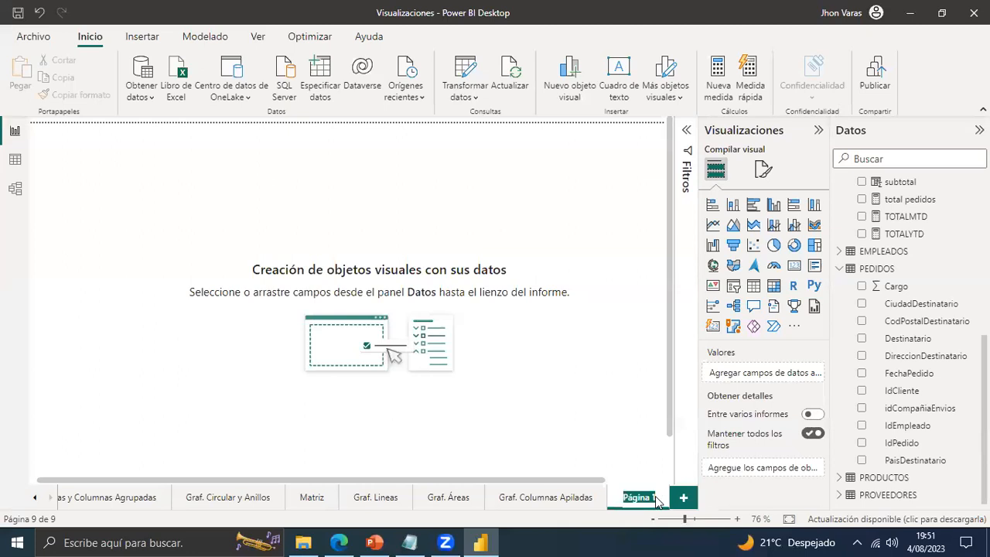
type("Graf. Cintas")
key("Return")
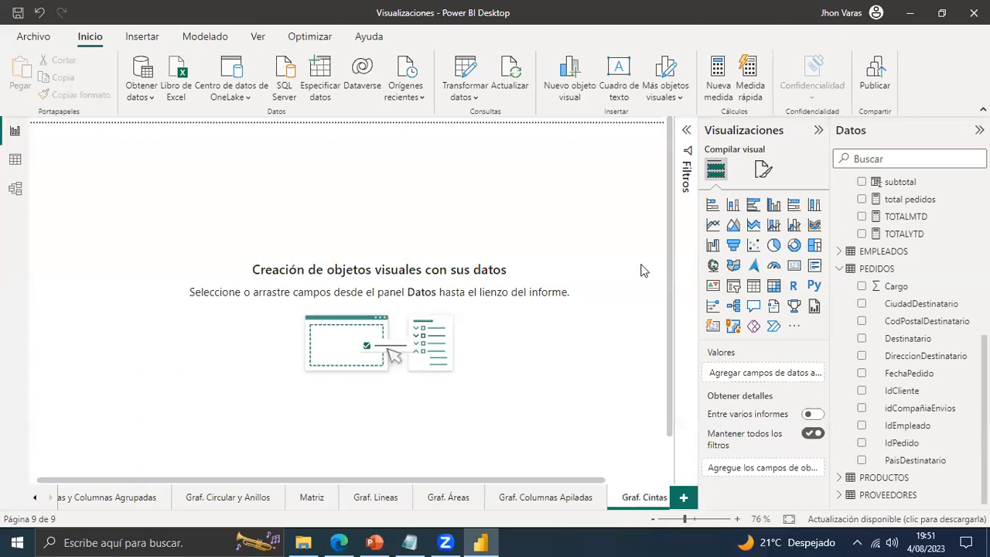
Insert an enlarged ribbon chart on the Graf. Cintas page, with CALENDARIO fecha on its X axis at Mes level only.
left_click(814, 224)
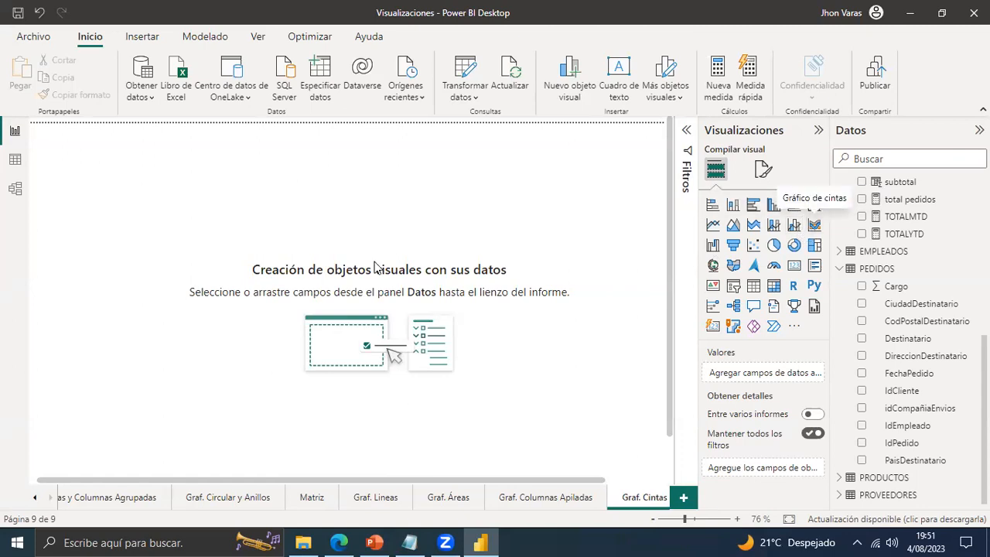
left_click_drag(186, 275, 487, 382)
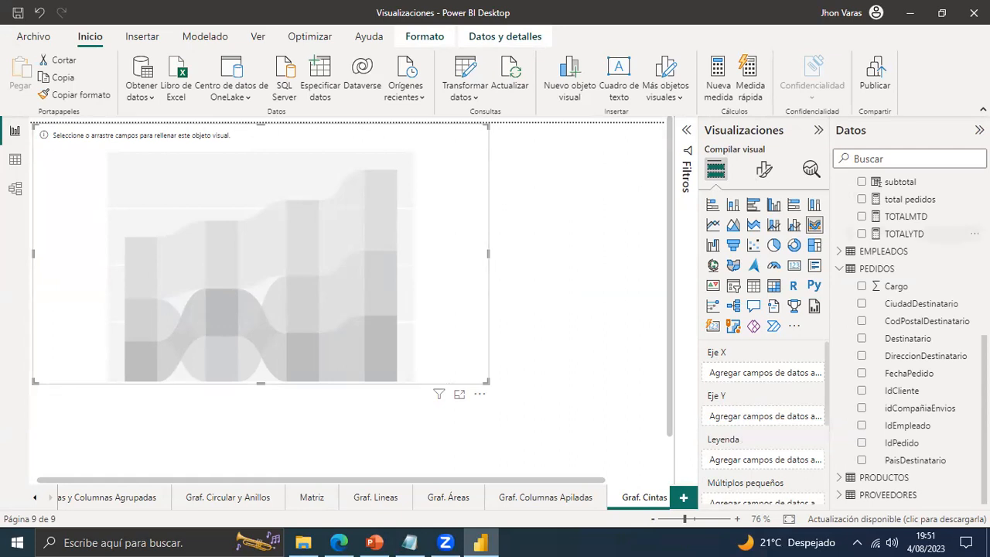
scroll(902, 340, "up", 7)
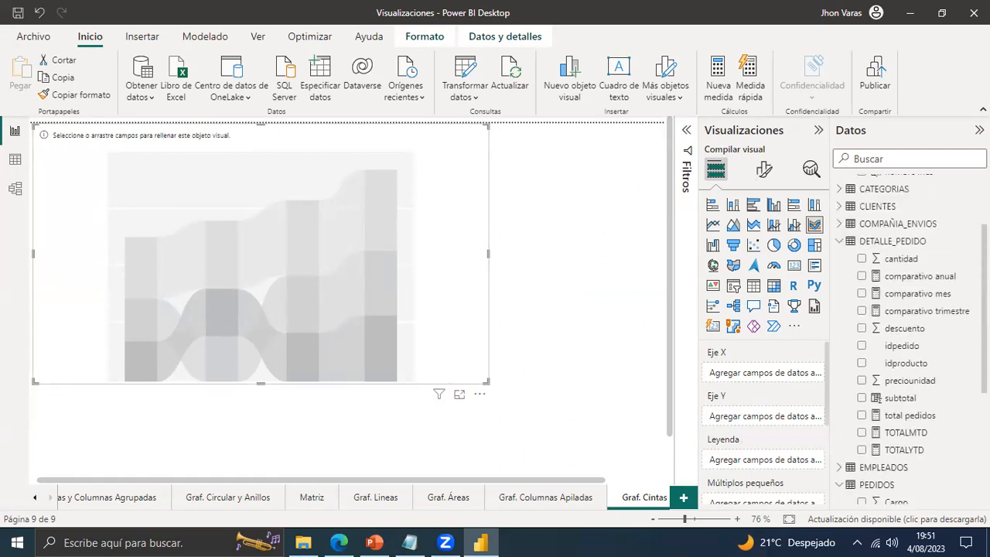
scroll(902, 232, "up", 1)
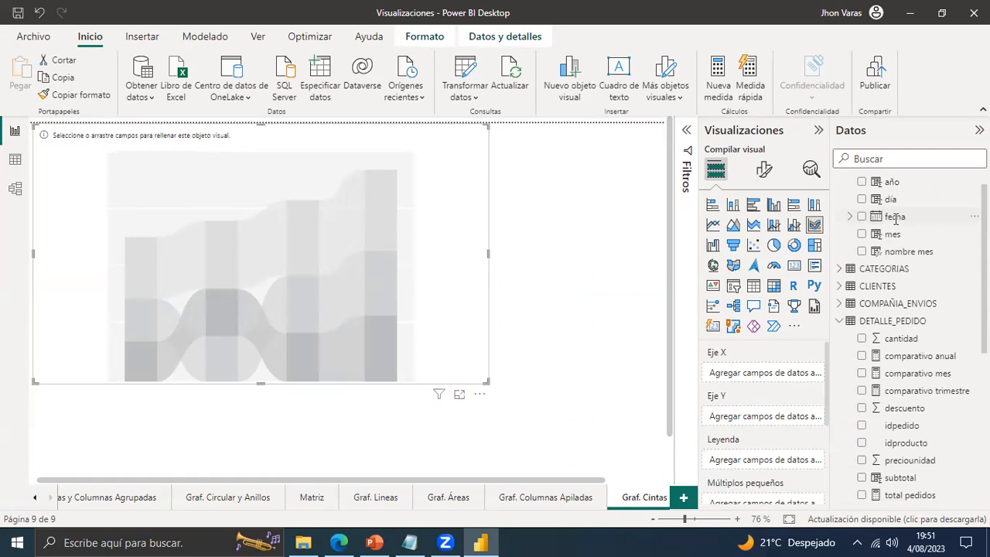
left_click_drag(900, 218, 771, 367)
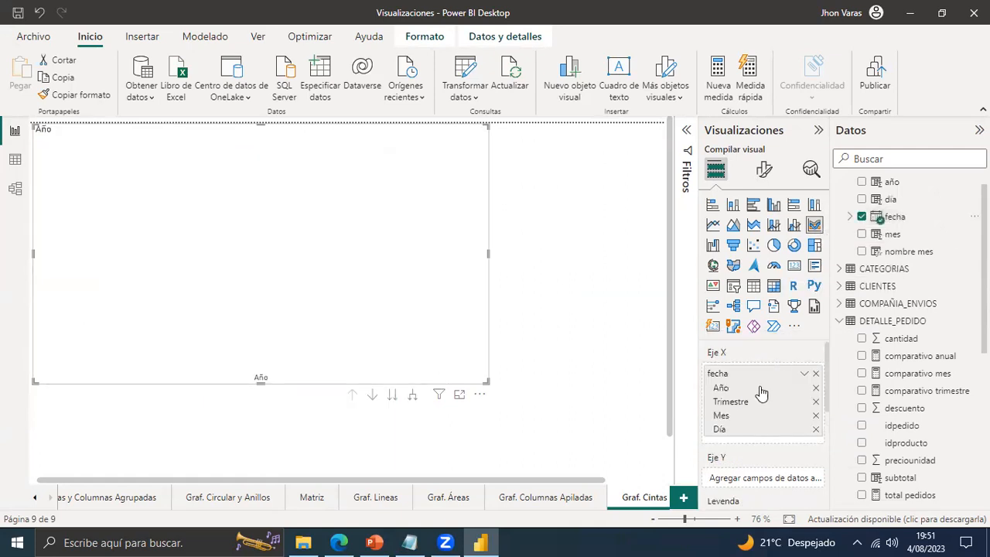
left_click(815, 431)
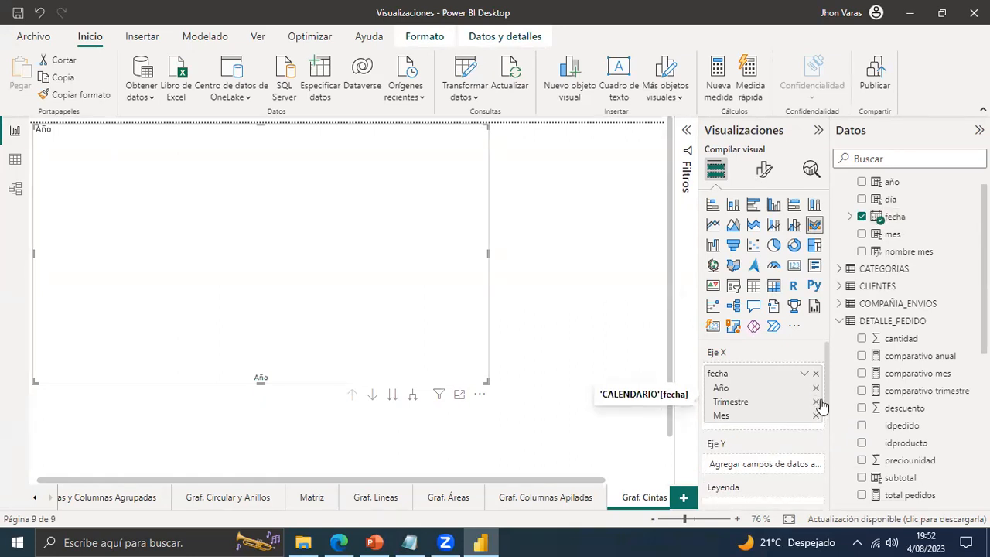
left_click(816, 388)
left_click(816, 389)
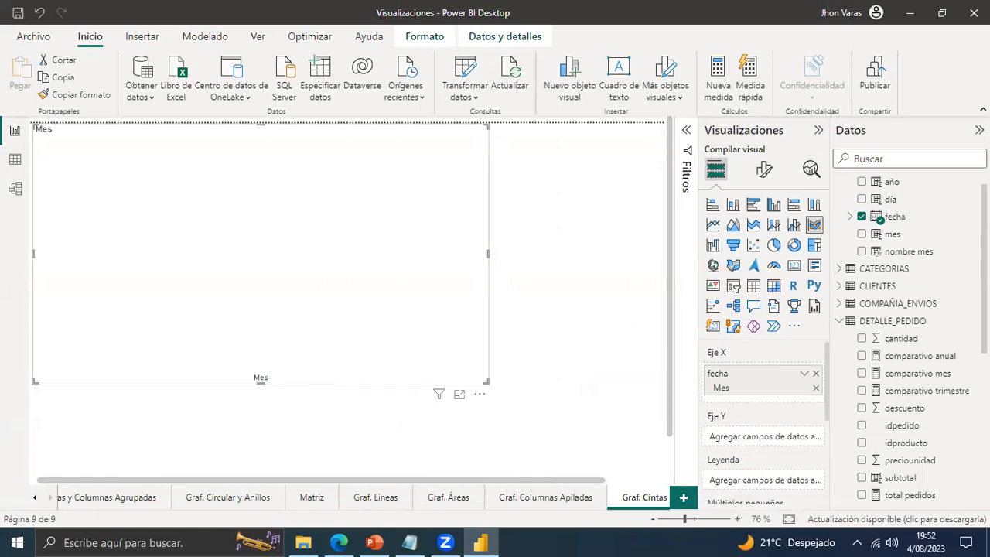
Plot total pedidos on the ribbon chart's Y axis and split it by year with CALENDARIO año as the legend.
left_click_drag(909, 495, 765, 436)
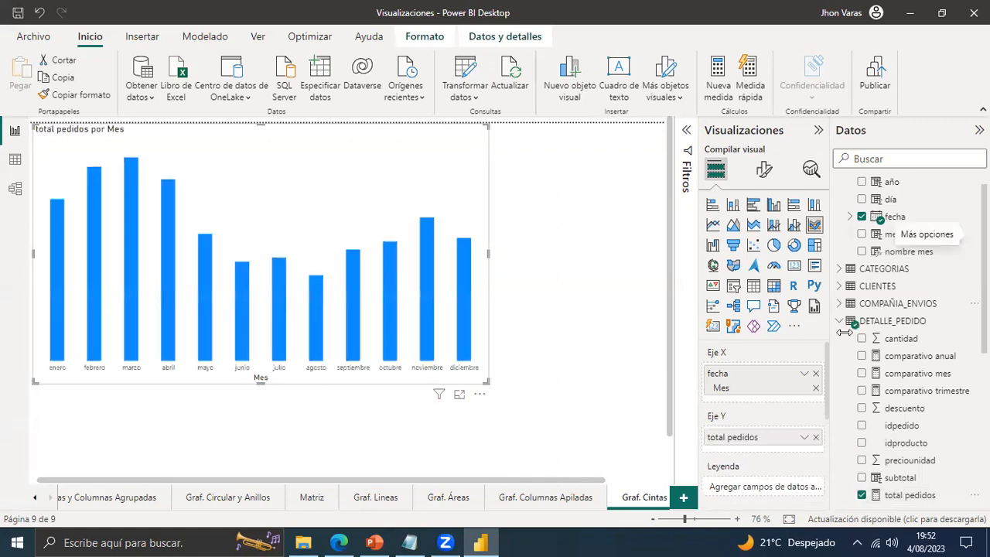
scroll(819, 384, "down", 3)
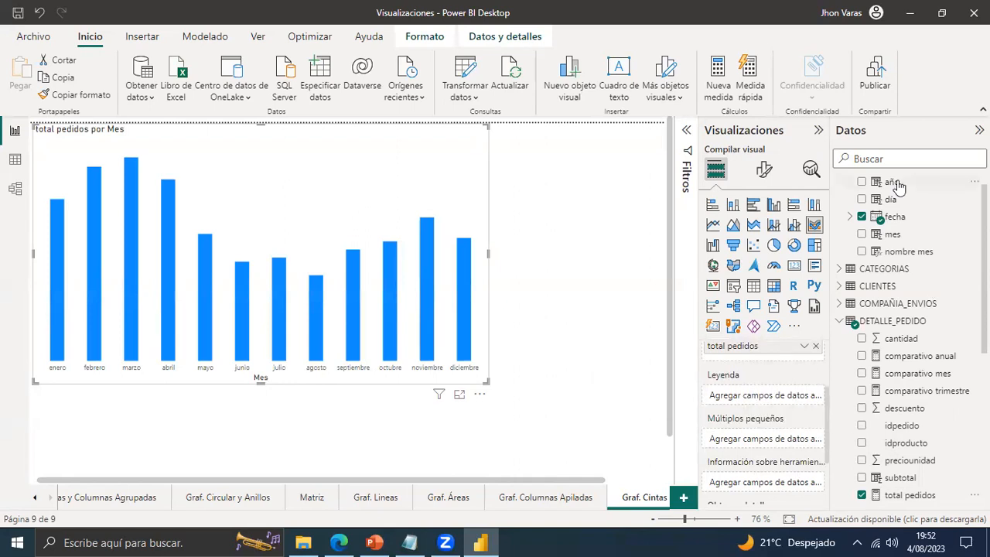
left_click_drag(897, 182, 762, 410)
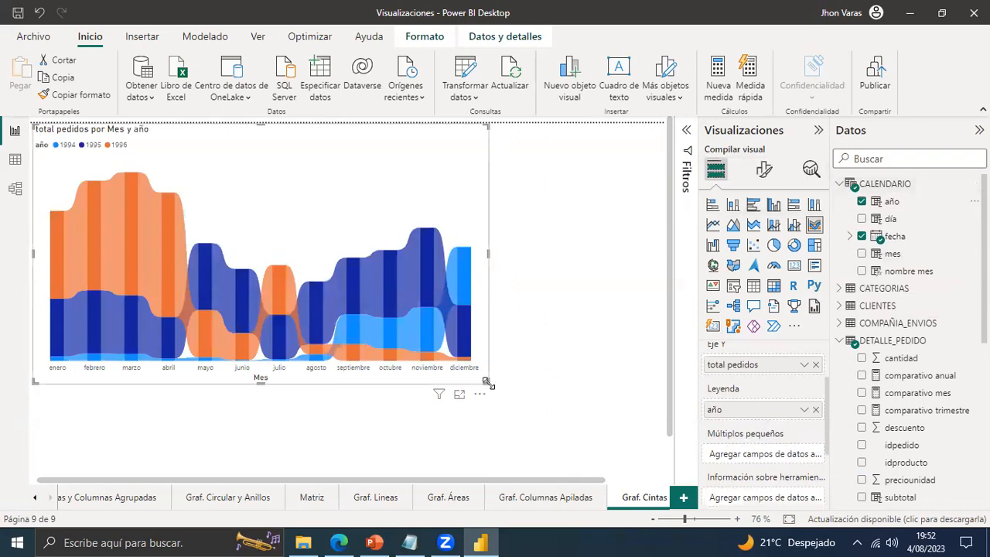
Enlarge the ribbon chart further on the page and examine how total pedidos changes rank from month to month.
left_click_drag(489, 382, 553, 412)
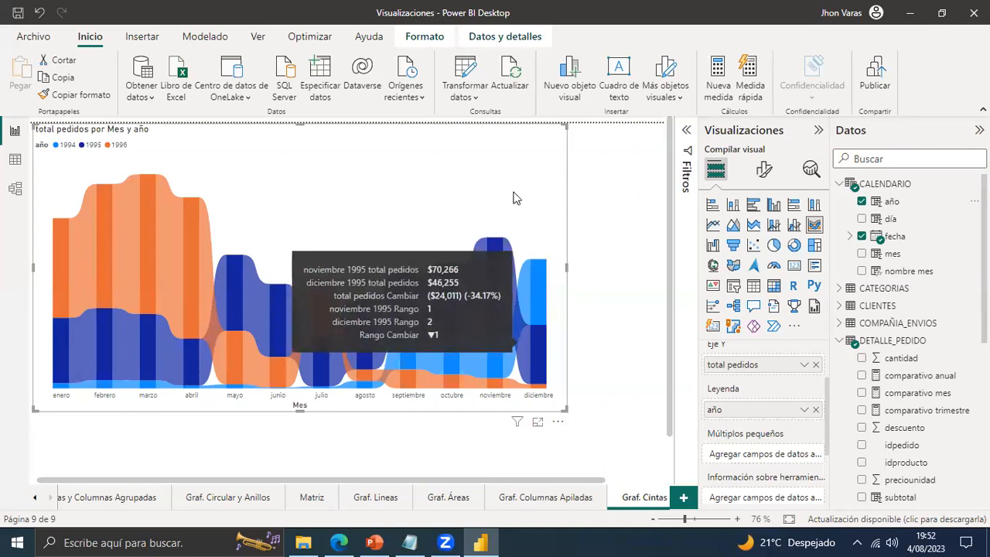
left_click(380, 500)
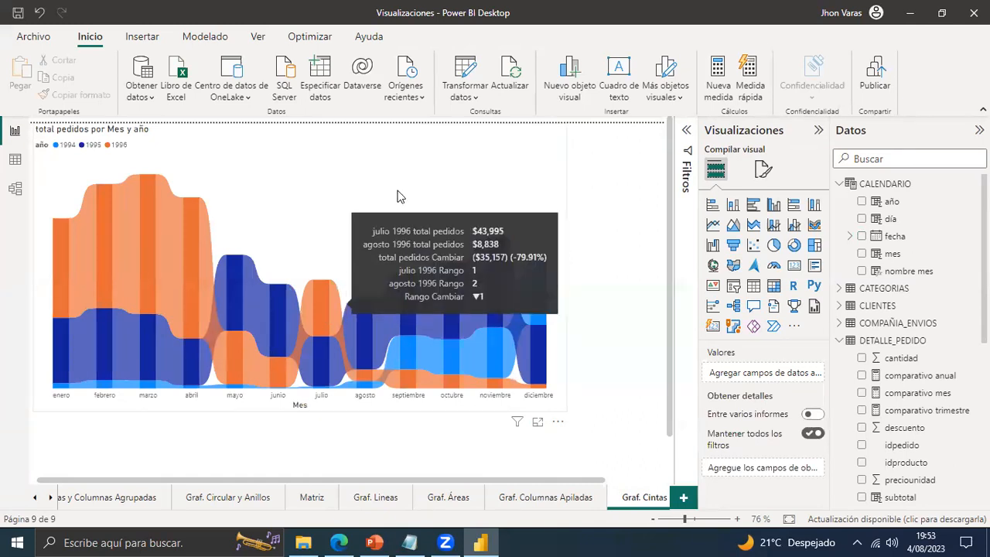
Try the ribbon chart's data as a line chart and as a map, restoring the ribbon chart after each one.
left_click(308, 206)
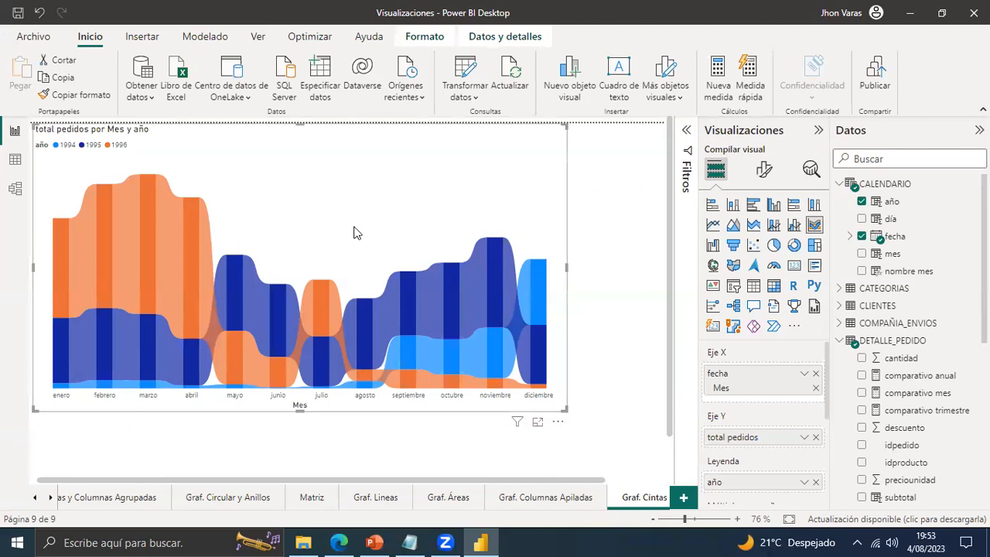
left_click(713, 225)
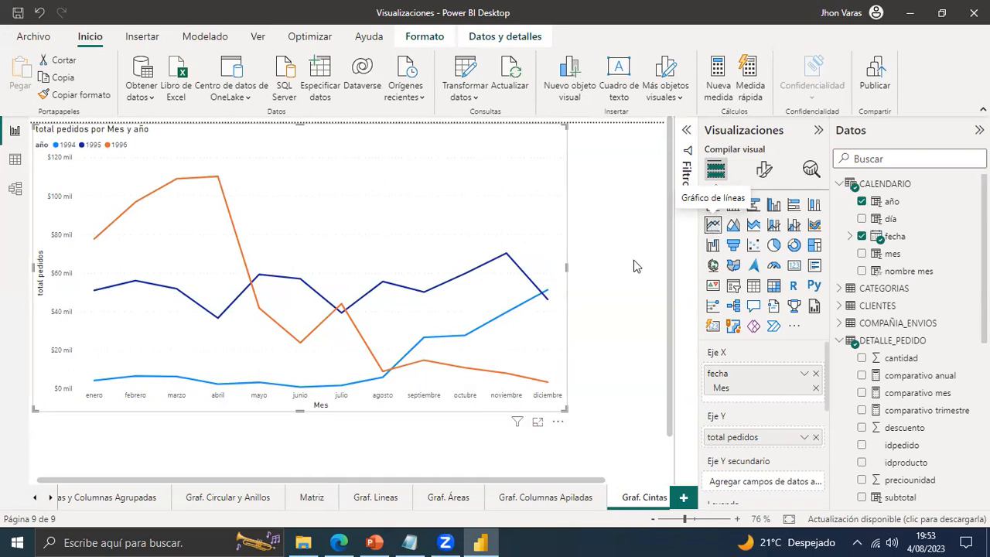
left_click(814, 224)
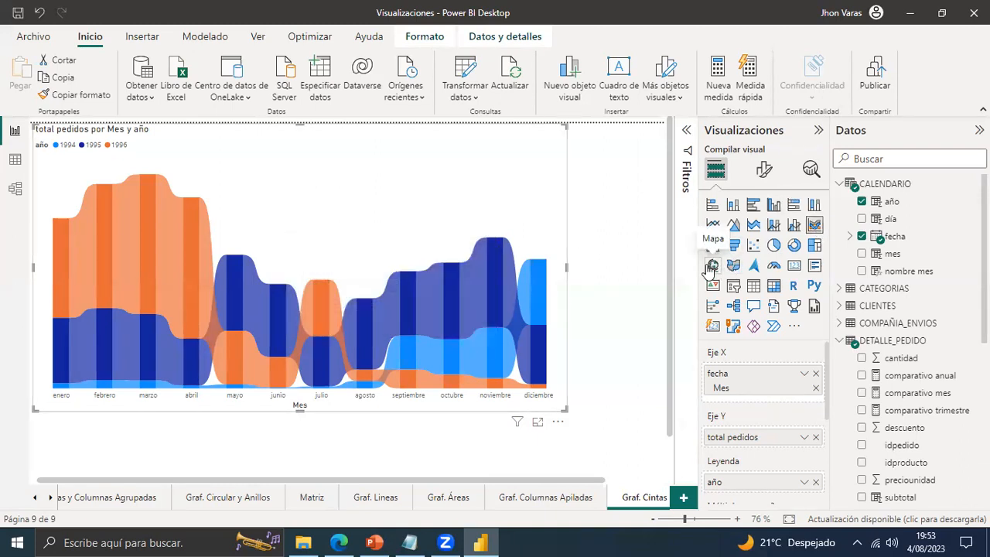
left_click(711, 267)
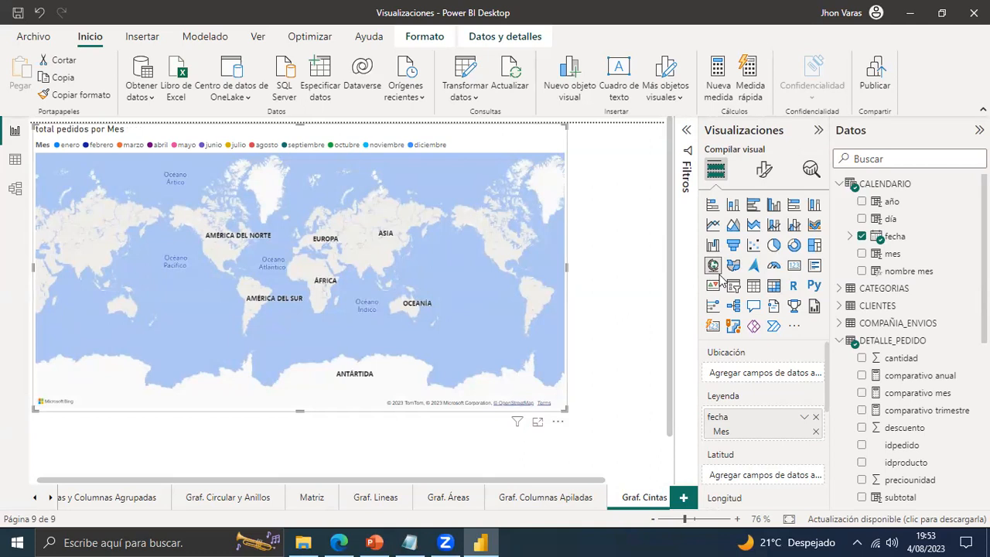
left_click(815, 224)
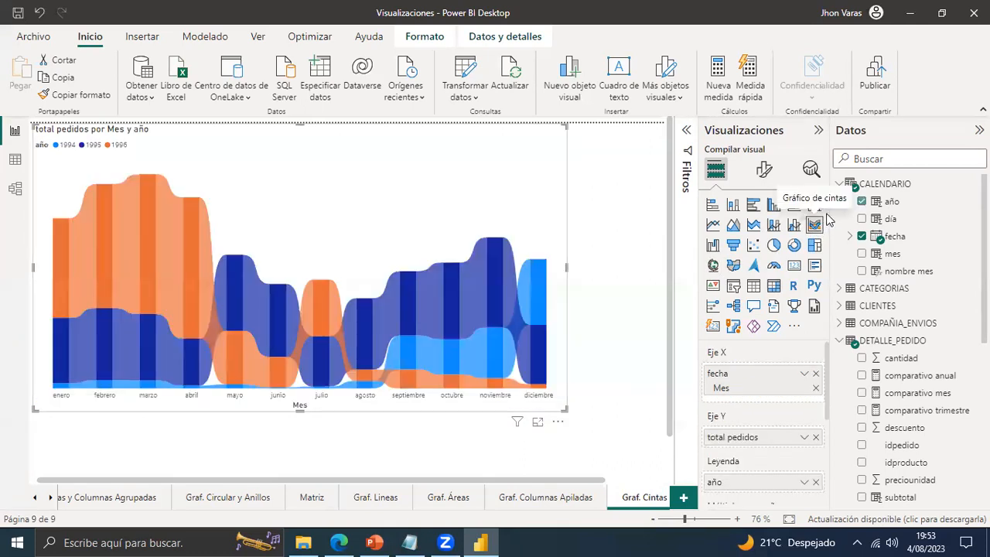
left_click(600, 302)
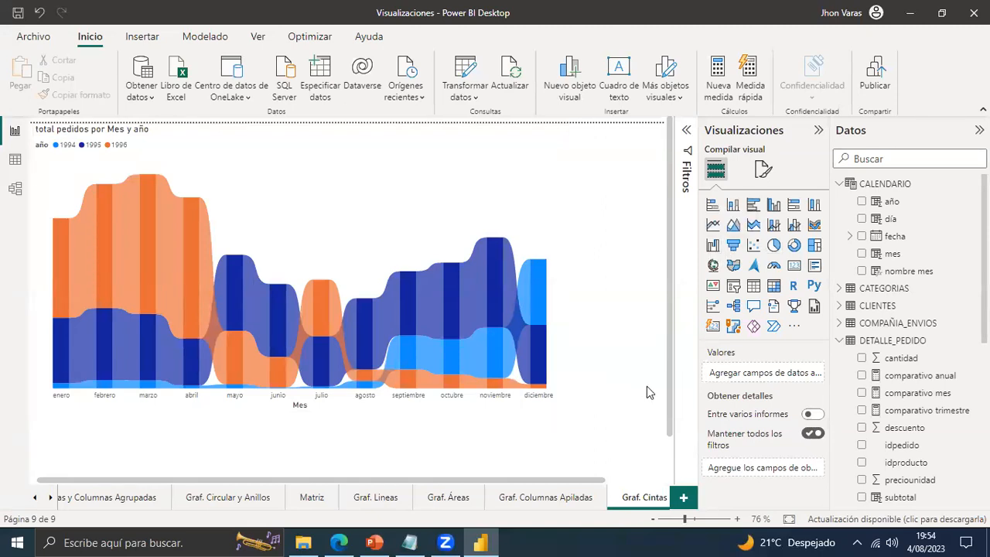
Copy the line "Graf. Cascada" from graficas.txt in Notepad, return to Power BI Desktop and add a report page with that name.
scroll(647, 386, "right", 1)
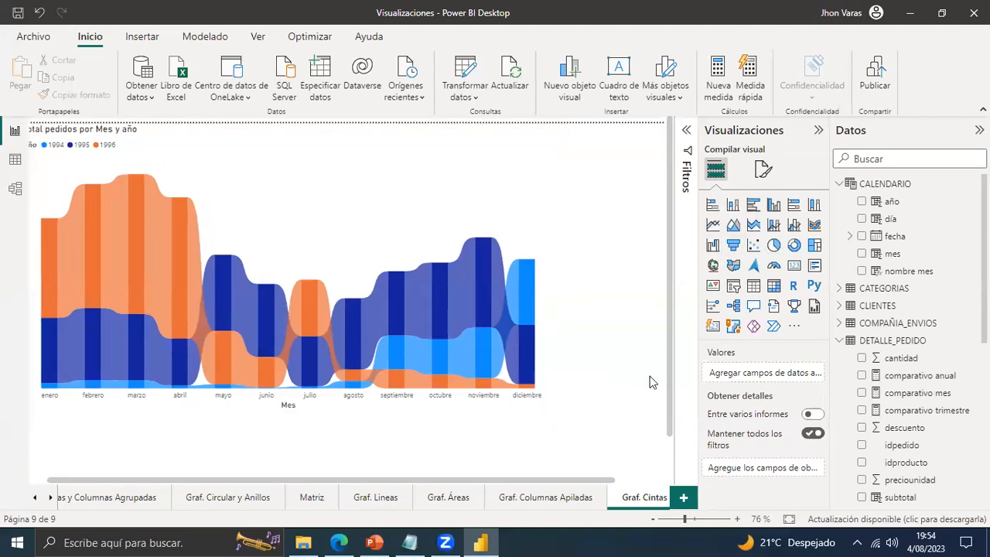
left_click(409, 542)
left_click_drag(313, 263, 222, 259)
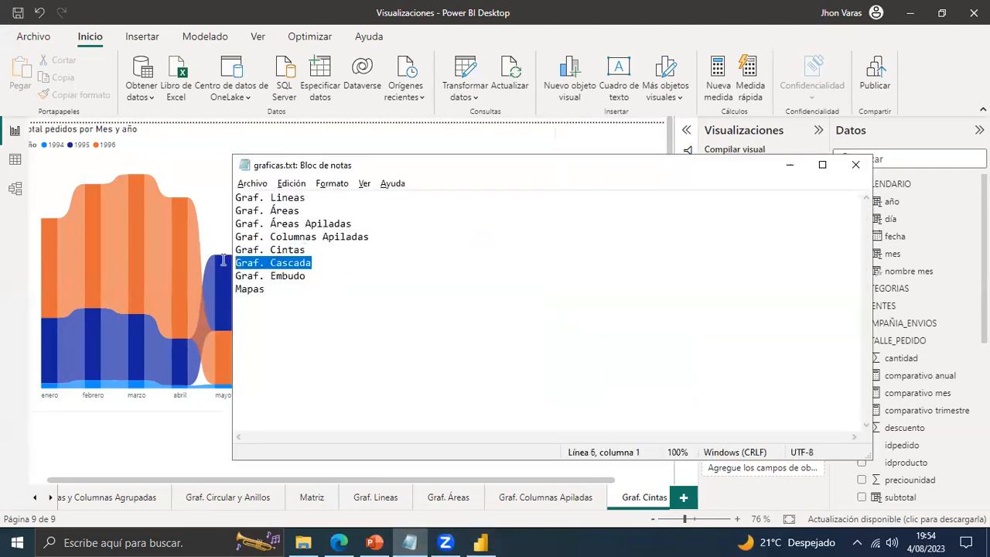
left_click(763, 481)
left_click(685, 497)
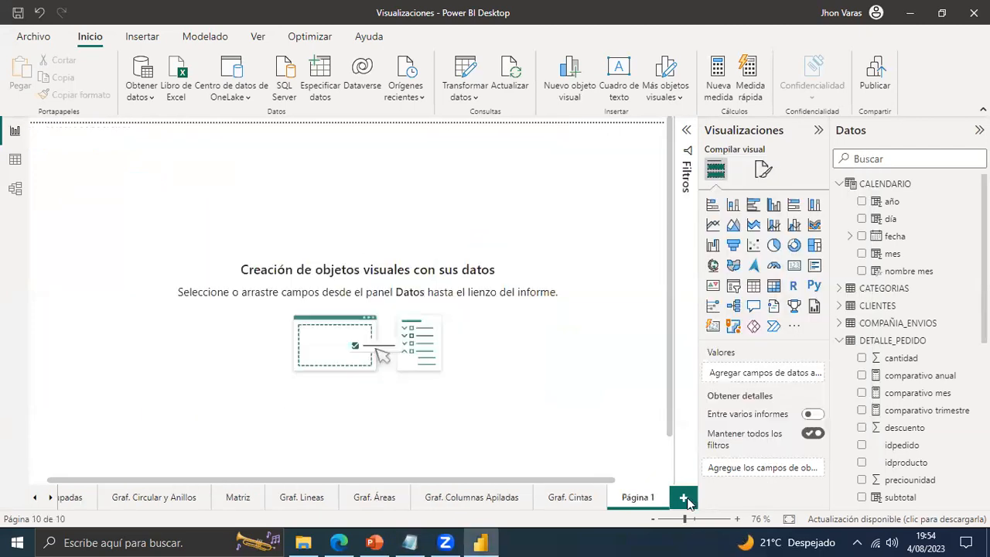
right_click(650, 503)
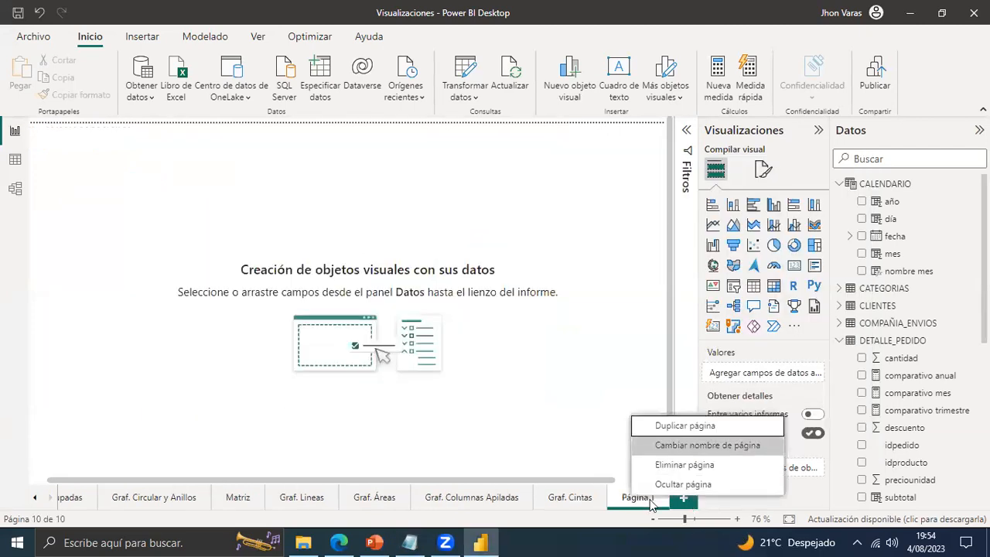
double_click(650, 502)
key("ctrl+v")
key("Return")
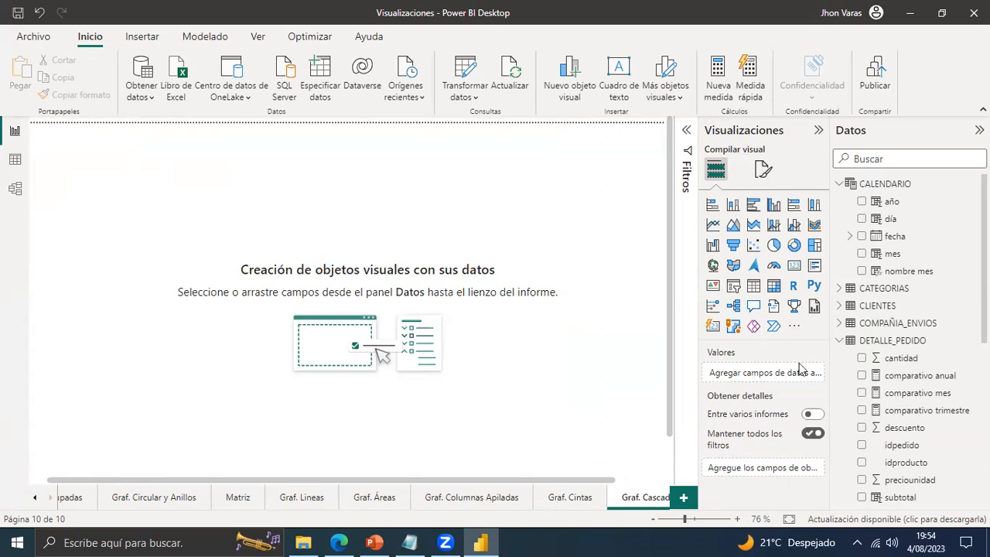
Insert a waterfall chart on the Graf. Cascada page with CALENDARIO año as its category and total pedidos on the Y axis.
left_click(715, 249)
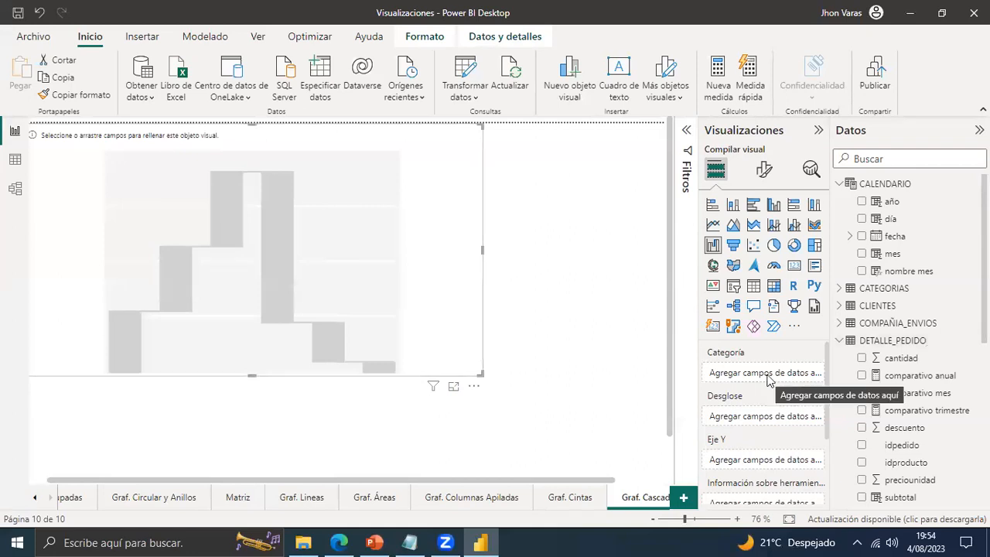
left_click_drag(889, 202, 762, 379)
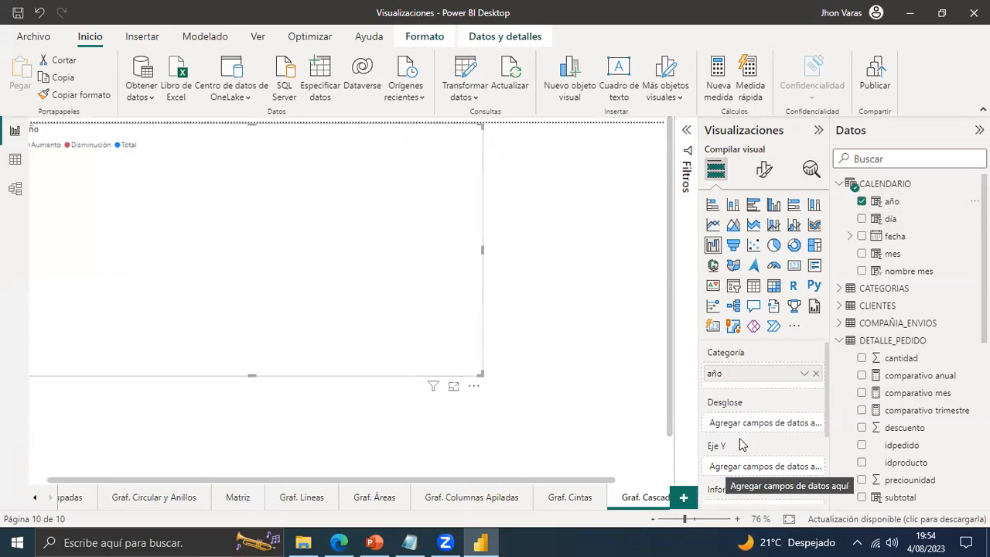
left_click_drag(826, 383, 826, 399)
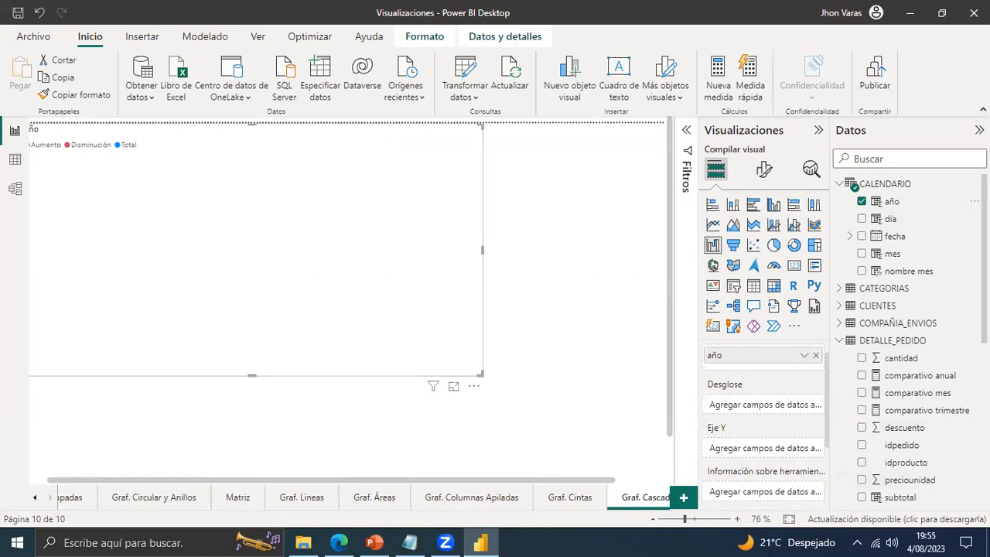
scroll(910, 340, "down", 3)
left_click_drag(904, 445, 765, 448)
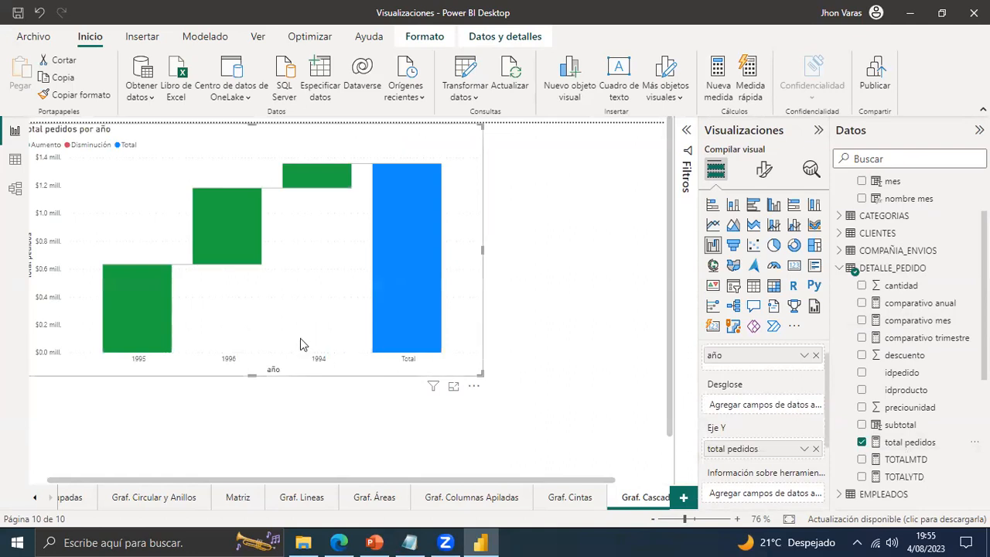
Sort the waterfall chart's axis ascending, first by total pedidos and finally by año, and inspect the yearly and total bars.
left_click(473, 386)
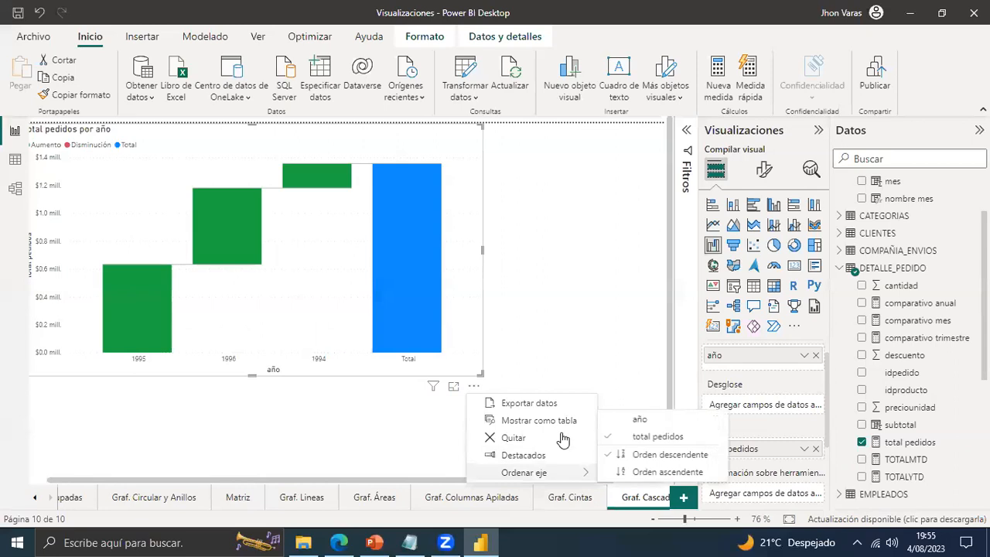
left_click(667, 471)
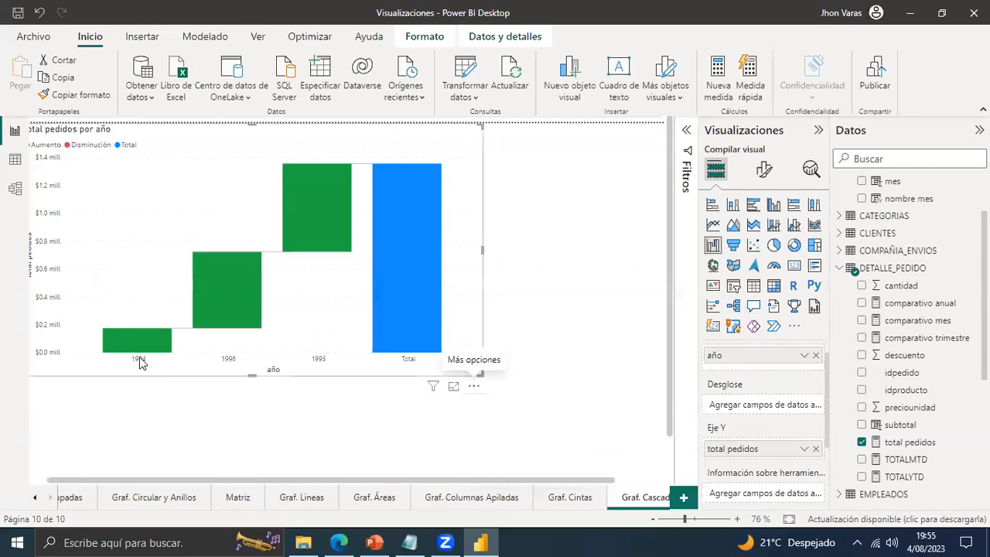
mouse_move(155, 343)
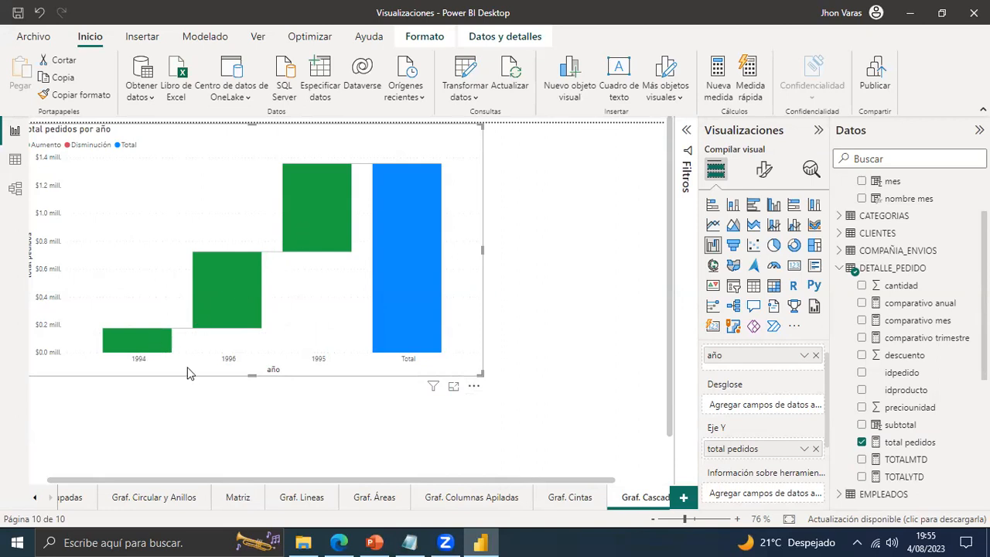
left_click(472, 389)
mouse_move(523, 472)
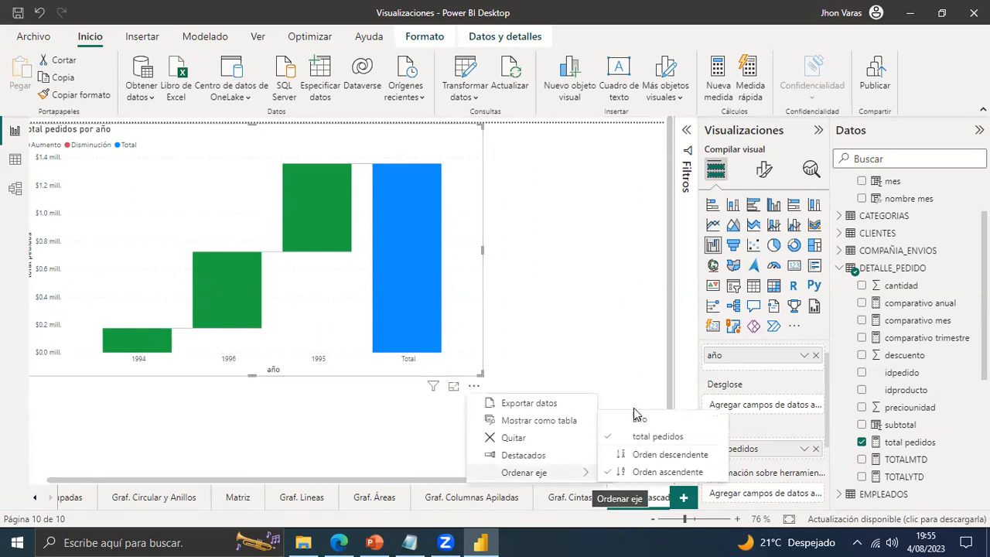
left_click(639, 422)
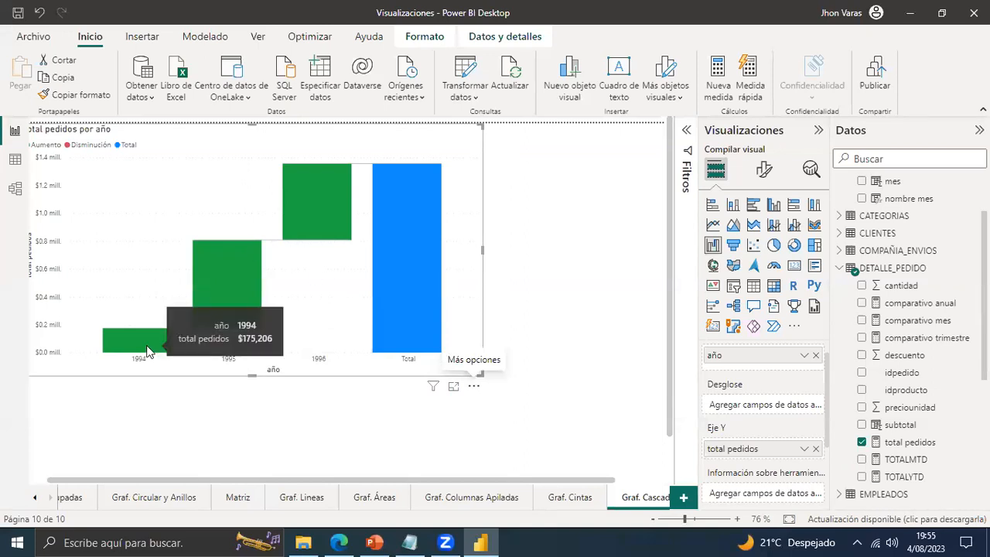
mouse_move(224, 267)
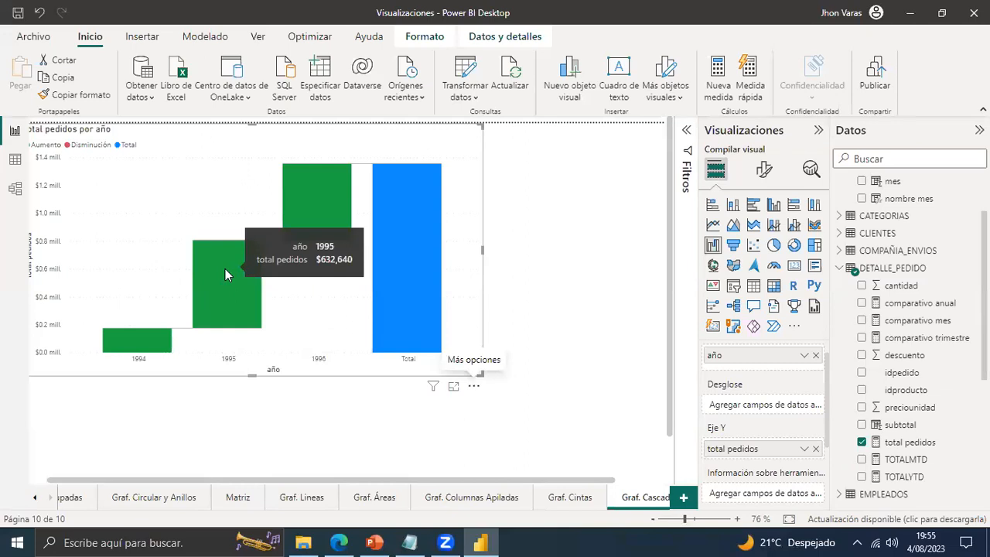
mouse_move(305, 201)
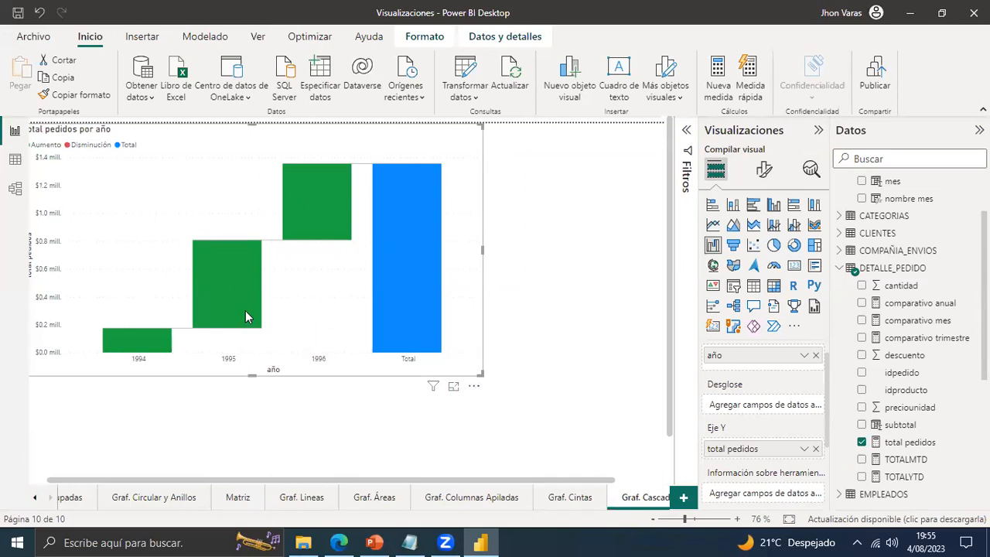
mouse_move(246, 311)
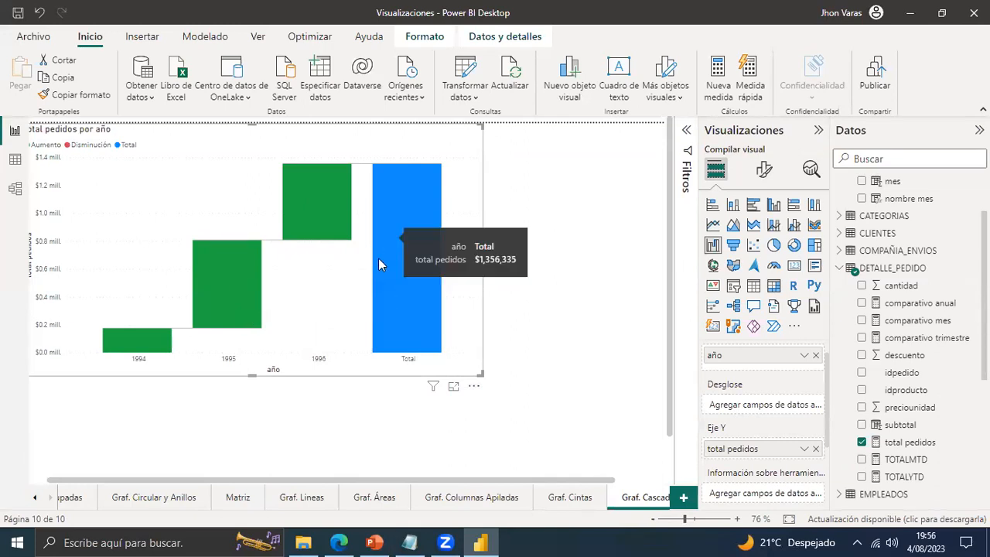
mouse_move(334, 236)
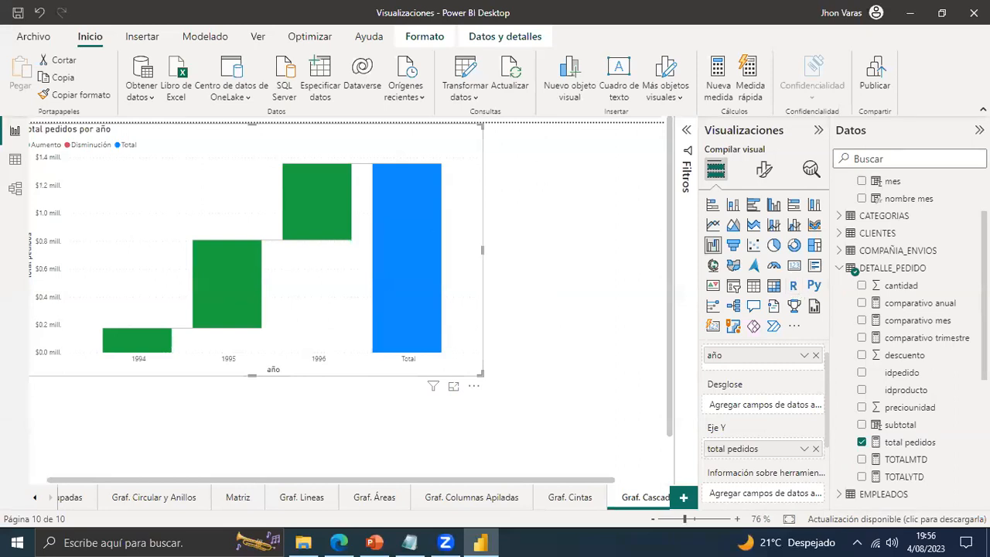
Break down the waterfall chart by CALENDARIO nombre mes and inspect the first bars.
scroll(912, 224, "up", 1)
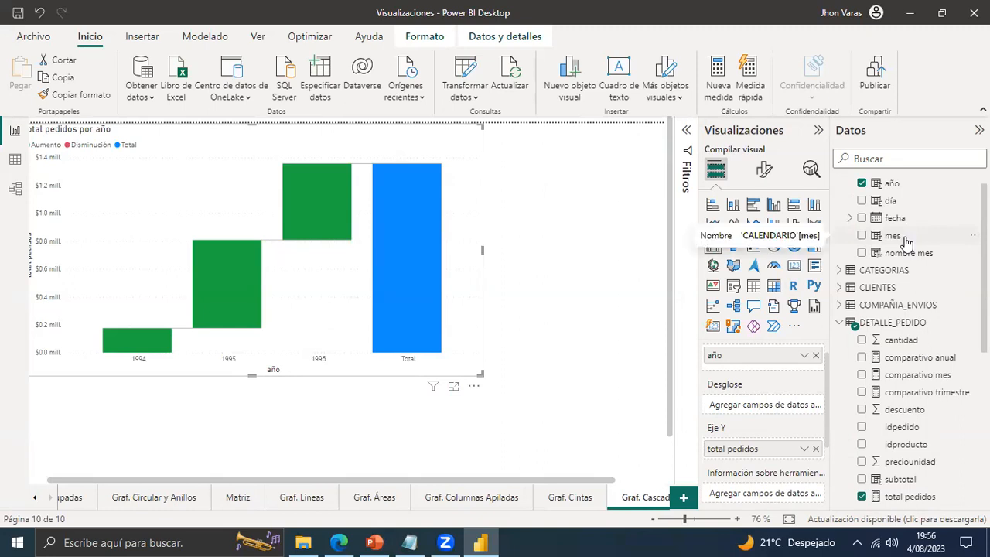
left_click_drag(935, 257, 789, 405)
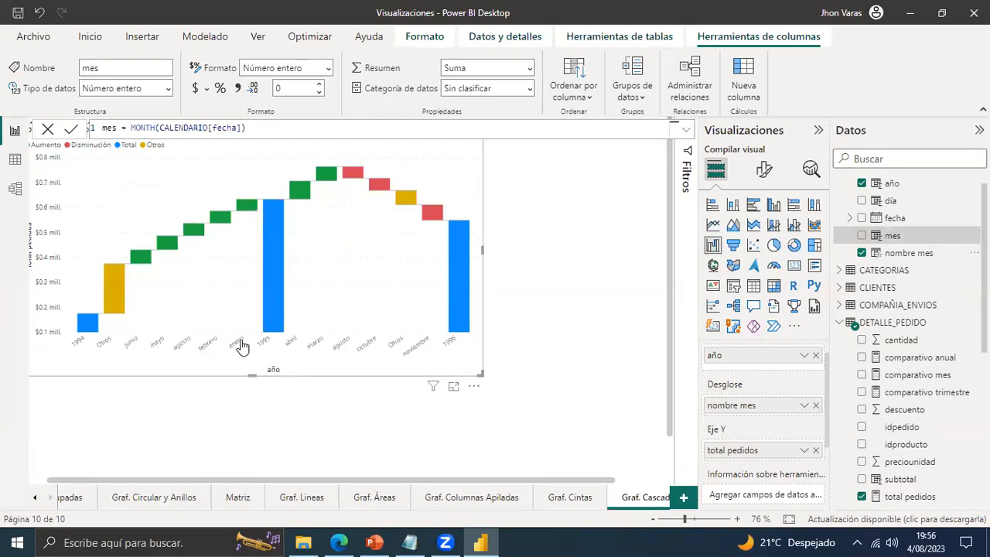
mouse_move(90, 329)
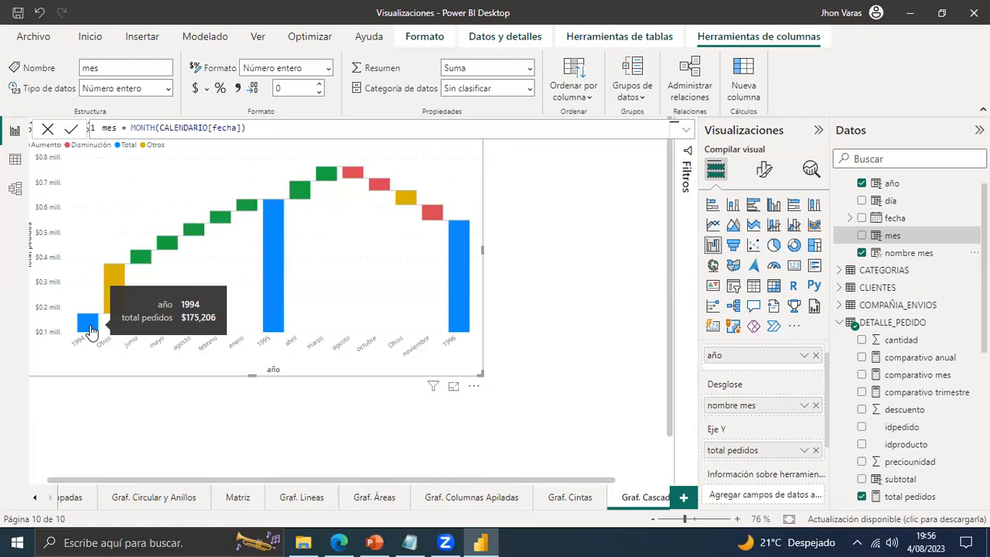
mouse_move(120, 290)
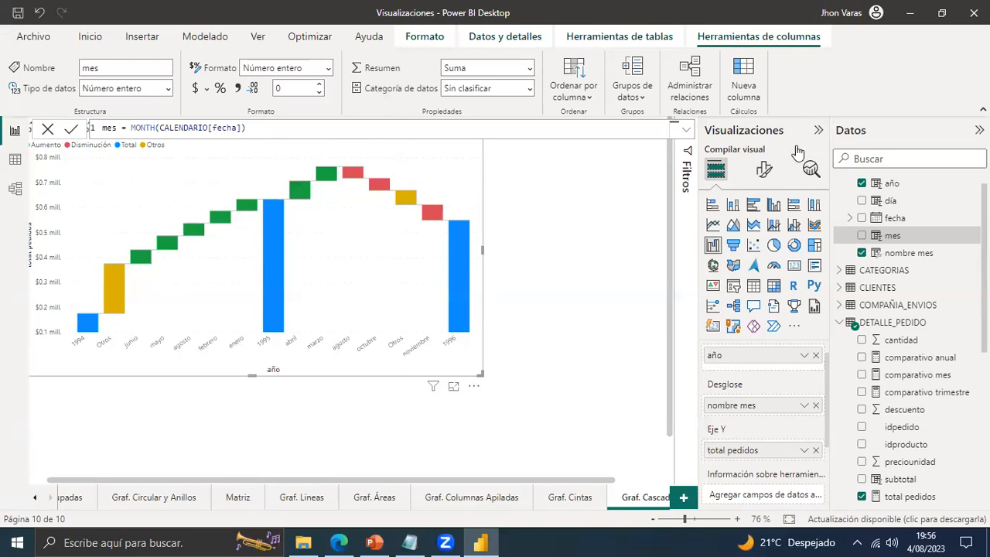
Try Averías máximas values of 9, 12 and 7 for the waterfall chart's breakdown, and settle on 6.
left_click(764, 170)
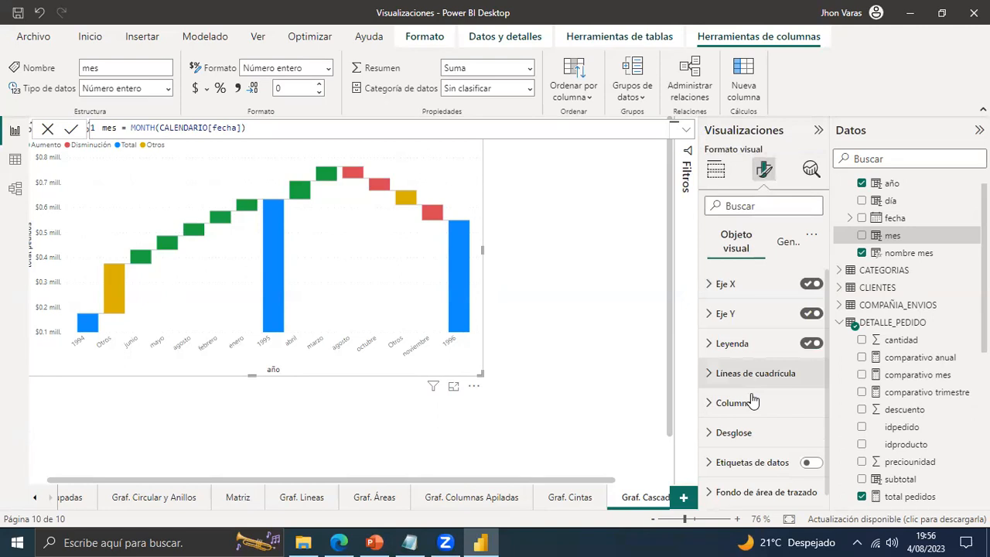
left_click(707, 436)
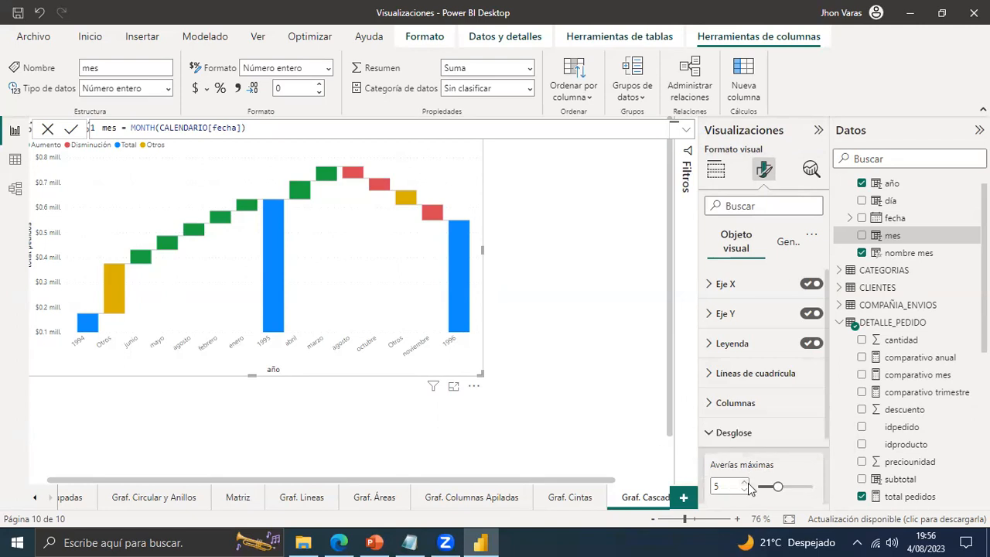
left_click_drag(777, 486, 783, 487)
left_click(799, 487)
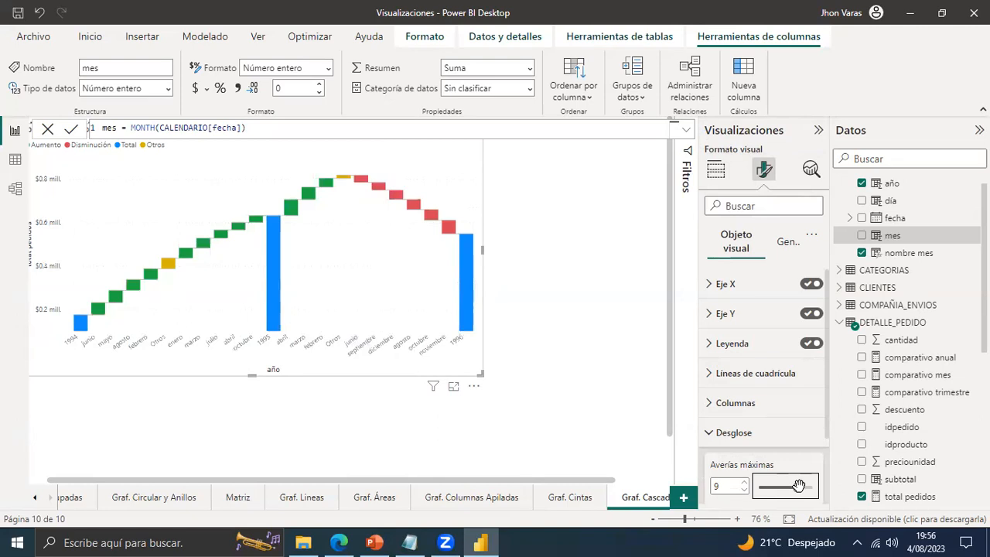
left_click(809, 484)
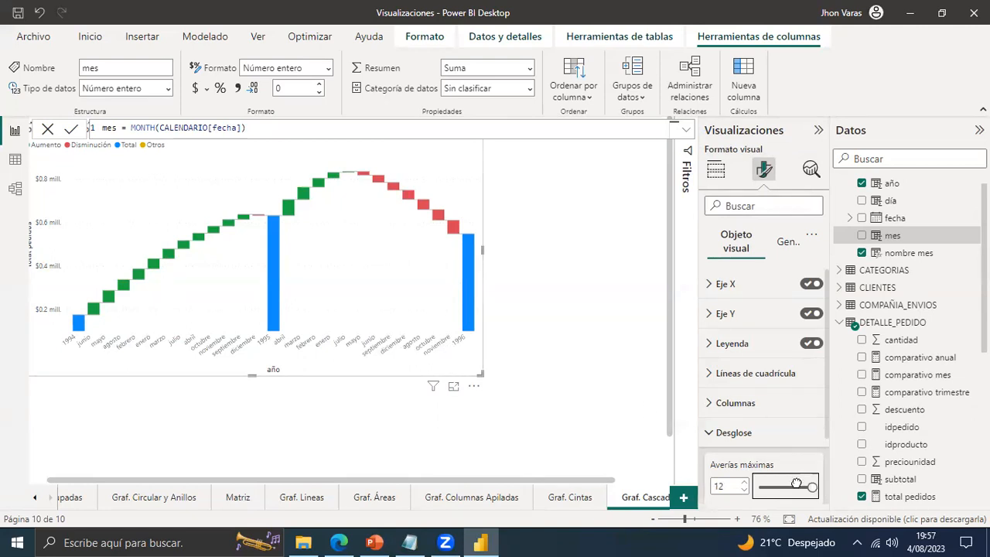
left_click_drag(795, 483, 787, 485)
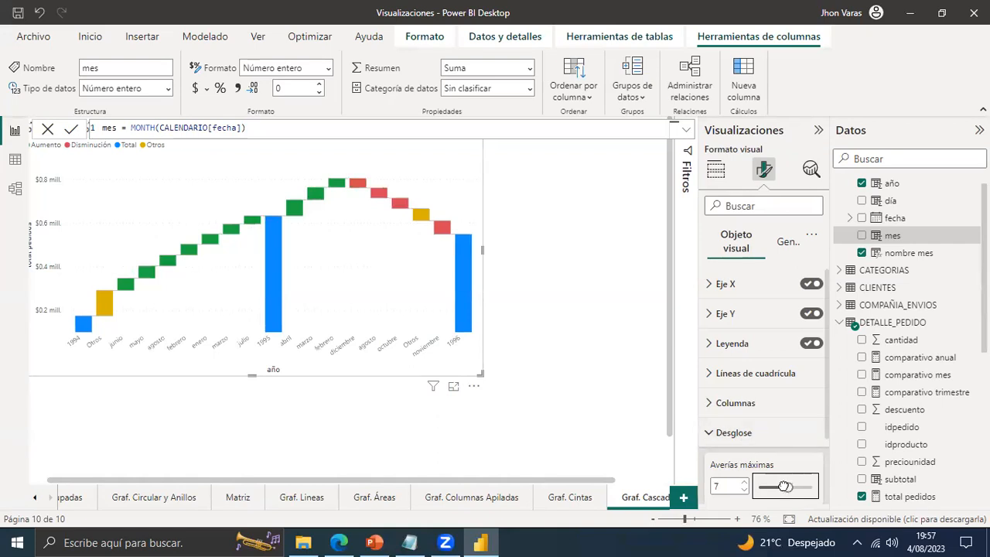
key("Left")
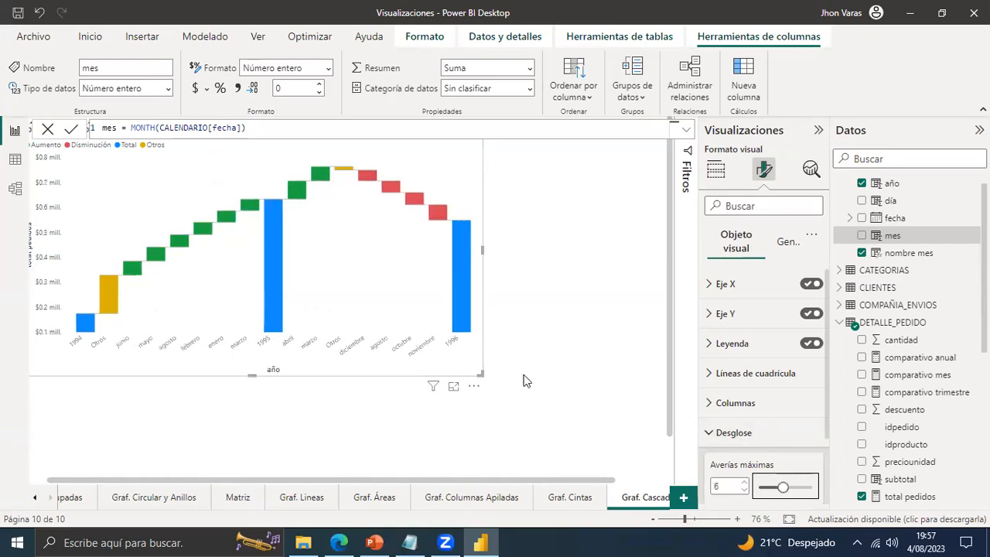
left_click(498, 286)
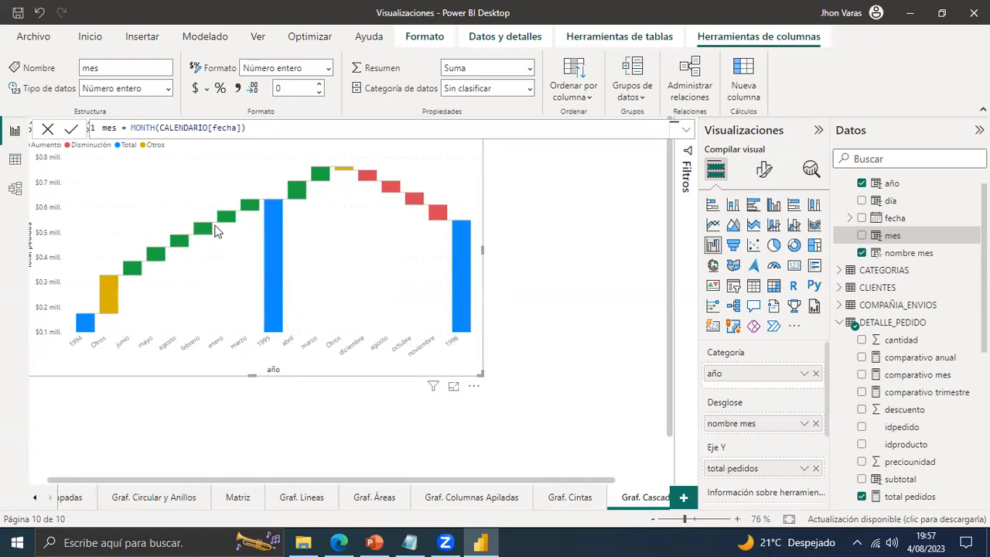
Inspect the waterfall chart's monthly increase and decrease bars and the 1995 and 1996 total bars, then deselect the chart.
mouse_move(244, 207)
mouse_move(345, 173)
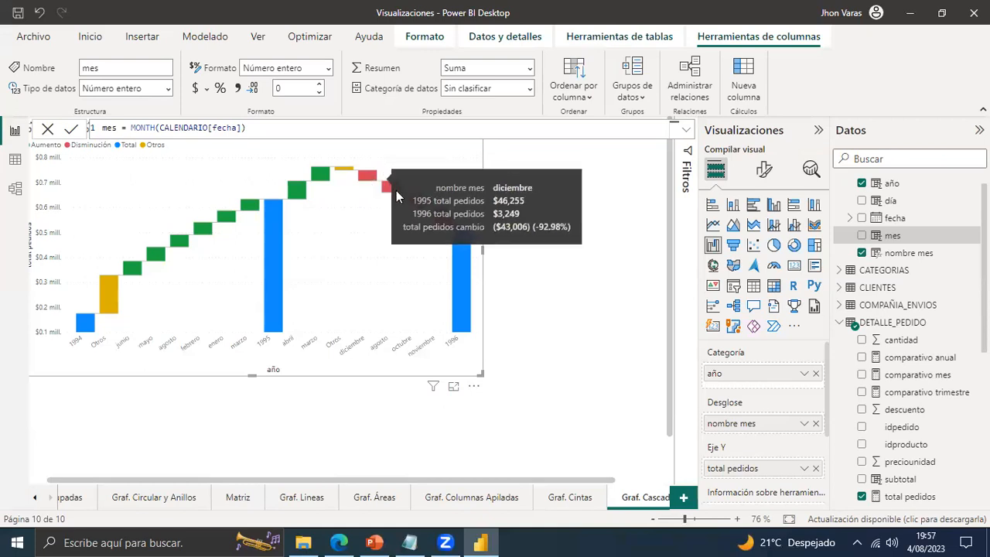
mouse_move(390, 189)
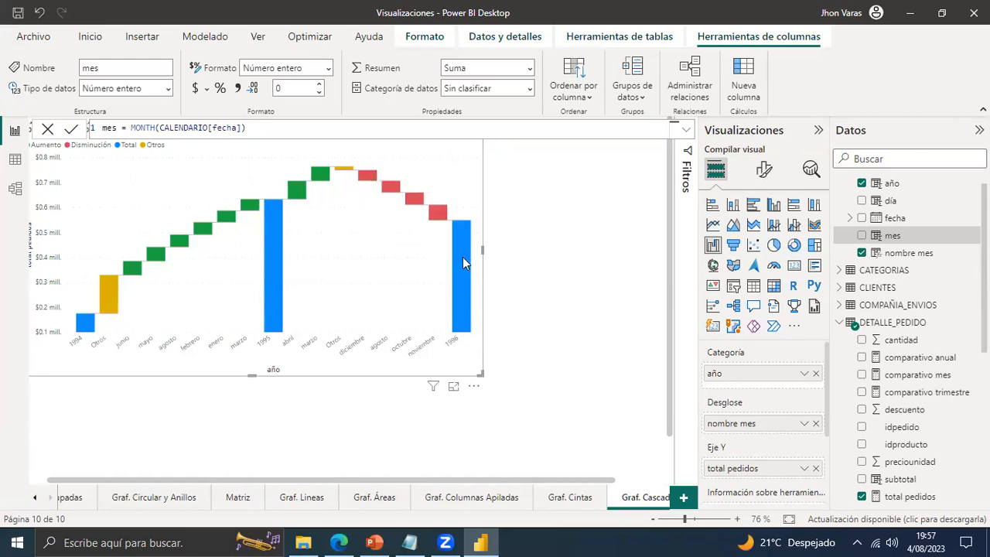
mouse_move(463, 263)
mouse_move(275, 245)
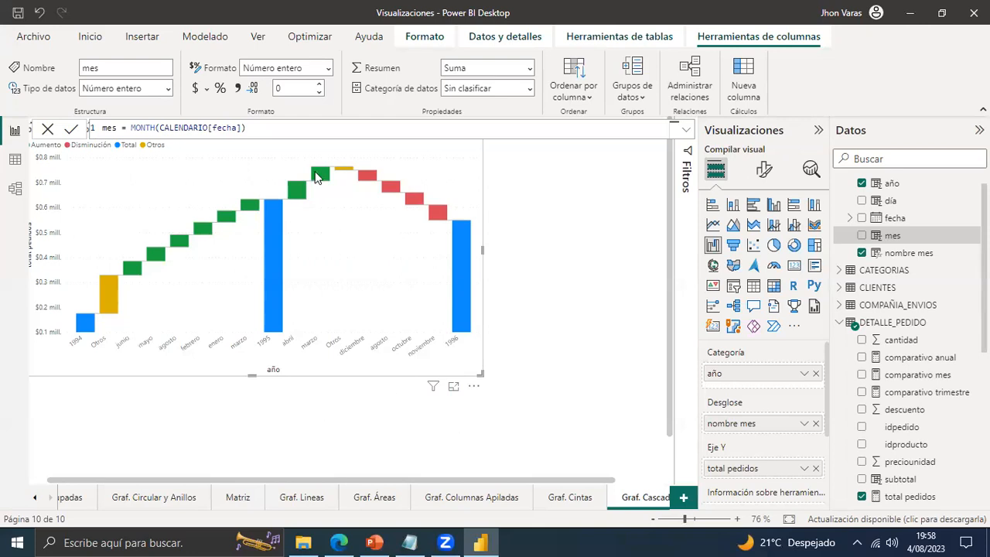
left_click(555, 307)
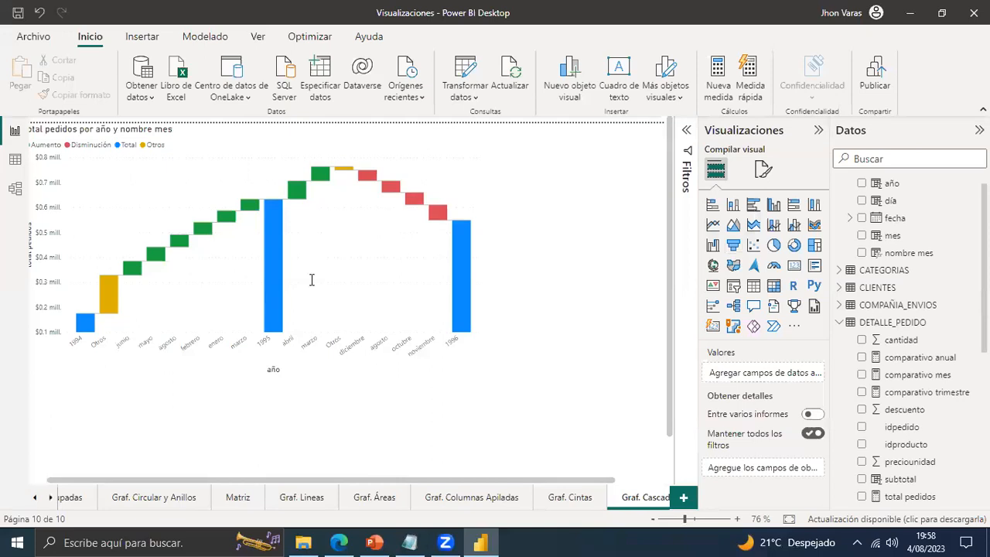
Add a new report page and name it Graf. Embudo, copying the name from graficas.txt in Notepad.
key("alt+Tab")
key("Down")
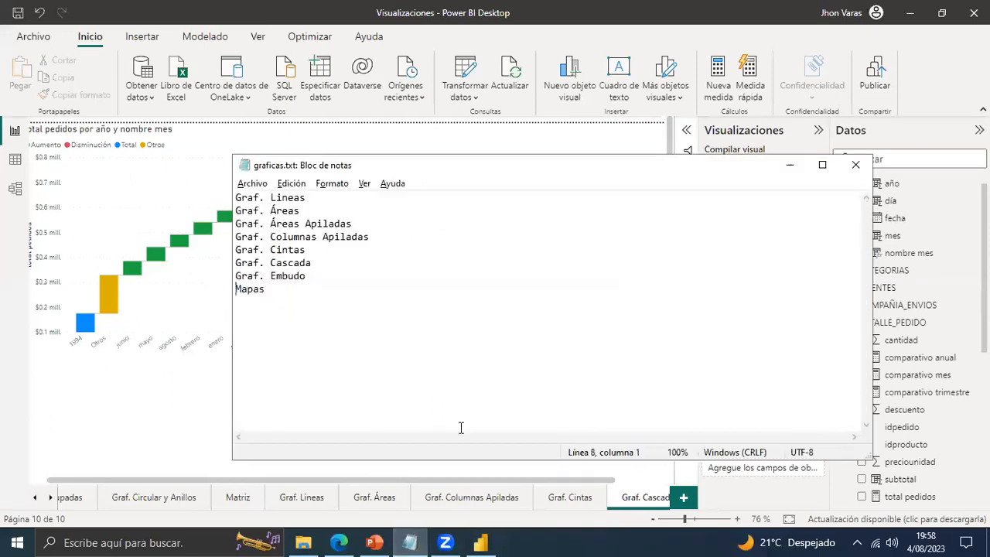
left_click(682, 499)
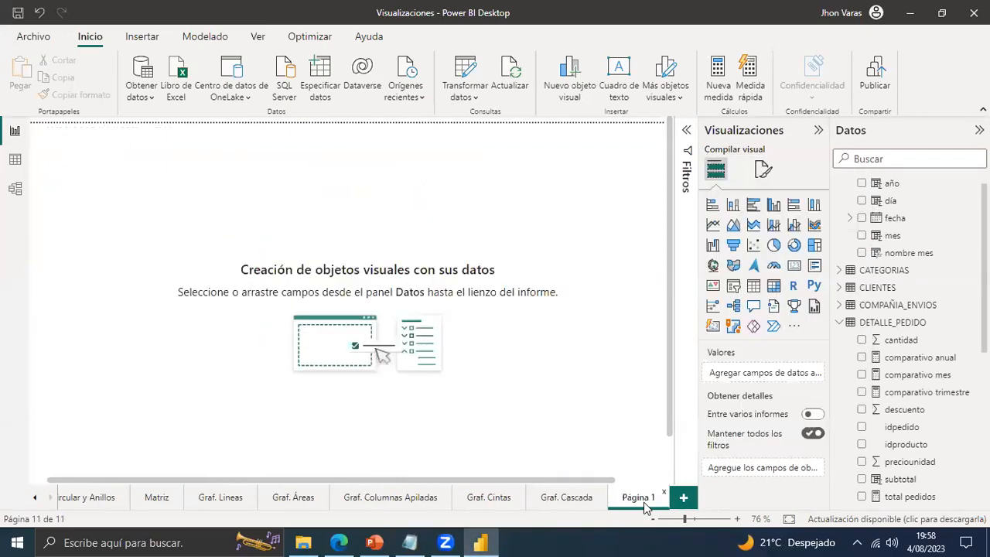
right_click(648, 504)
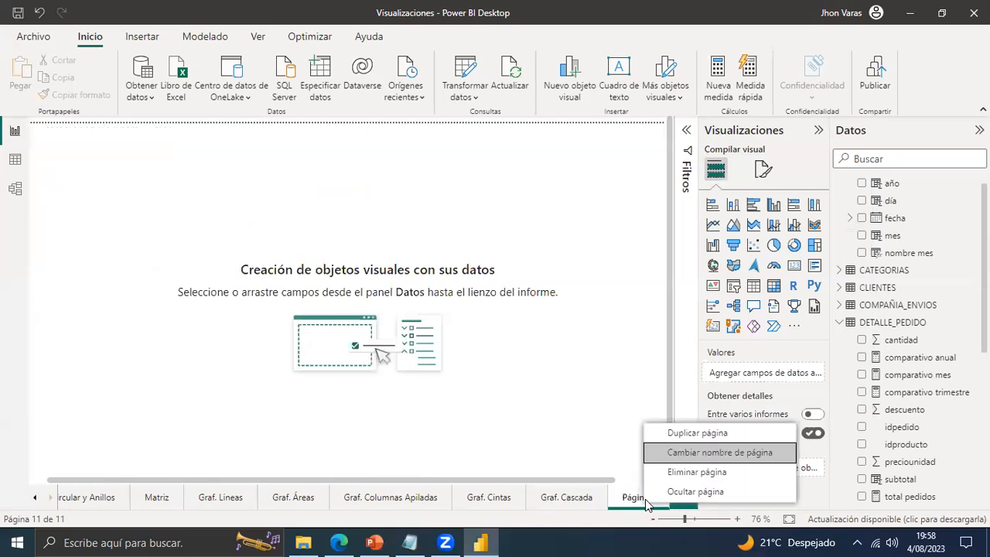
key("Return")
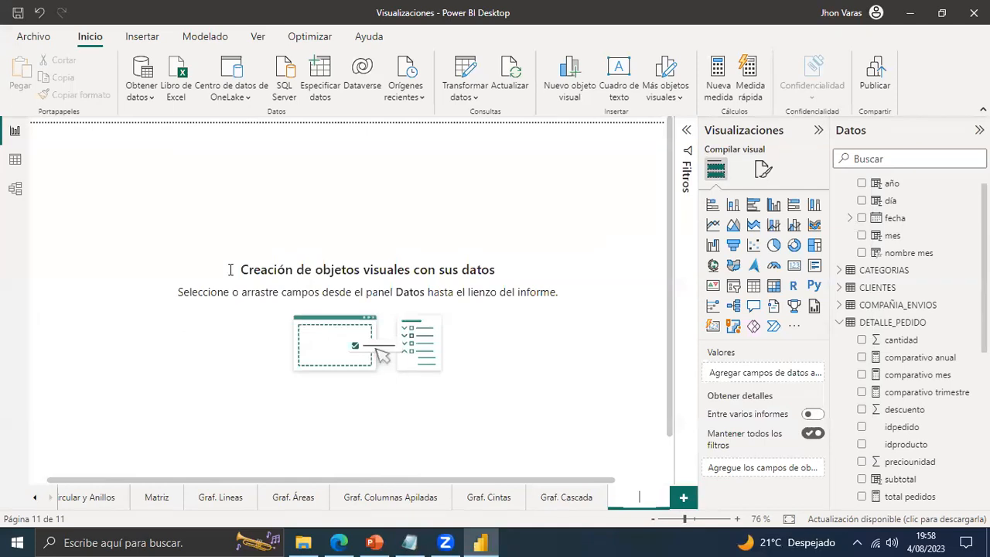
key("alt+Tab")
left_click_drag(306, 273, 230, 269)
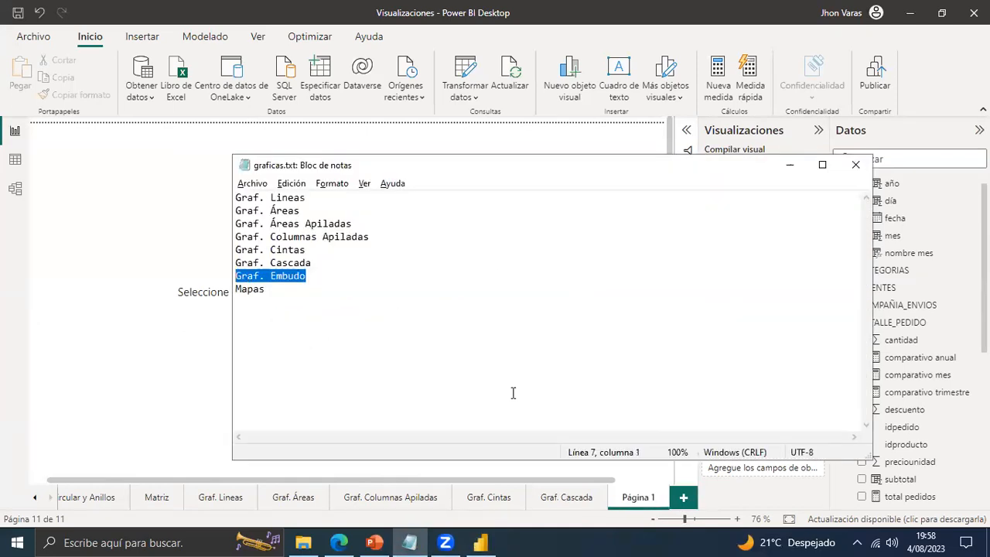
left_click(635, 506)
right_click(636, 503)
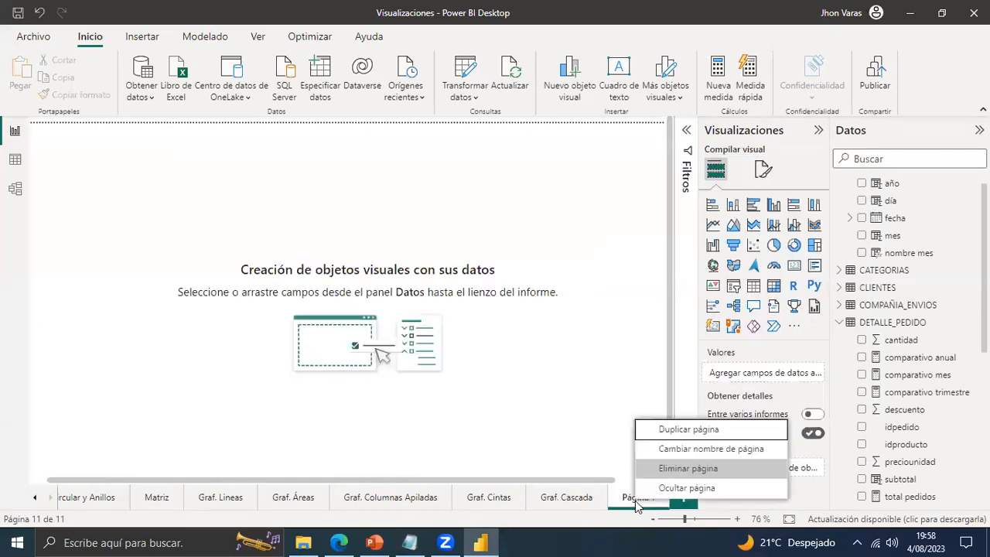
double_click(636, 498)
key("ctrl+v")
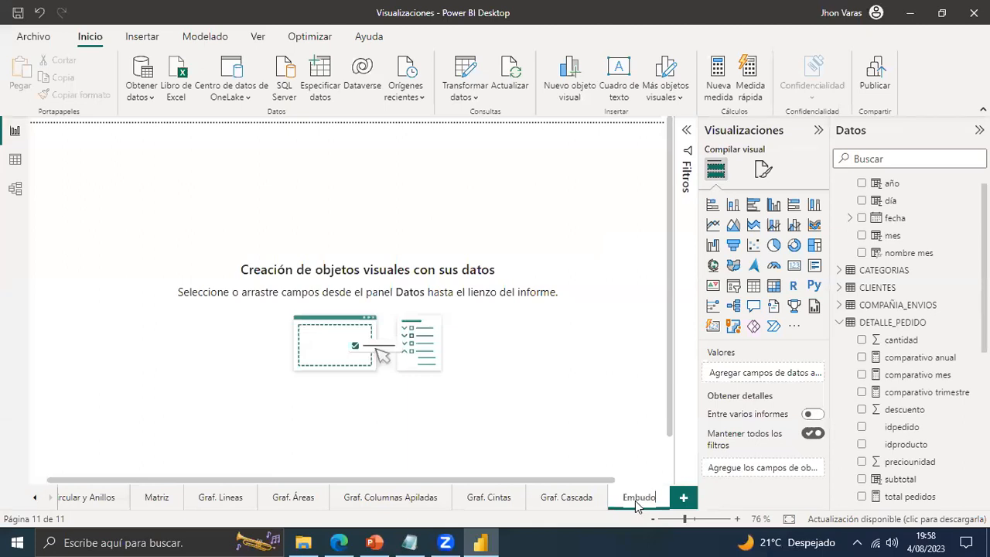
Insert an empty funnel chart on the Graf. Embudo page and enlarge it.
left_click(733, 245)
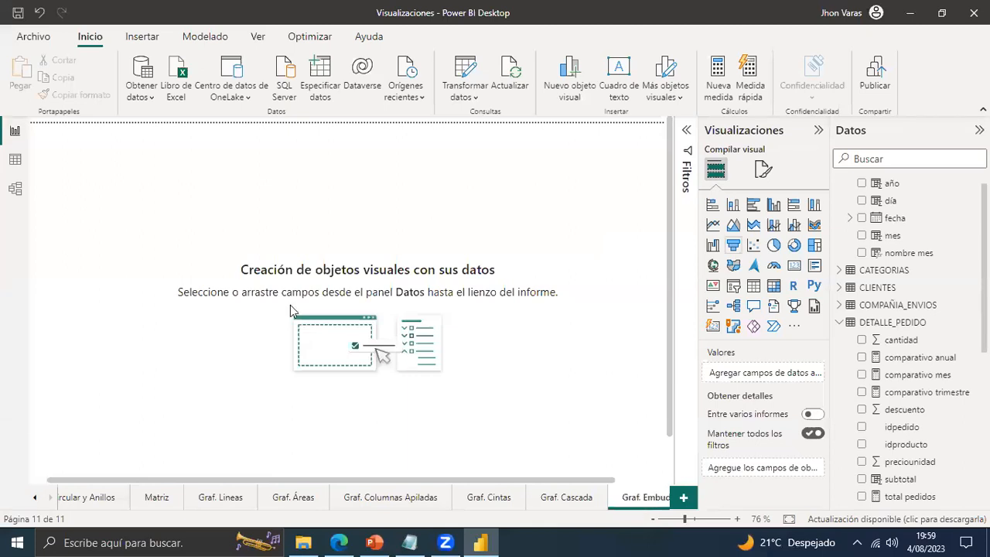
left_click_drag(172, 275, 416, 374)
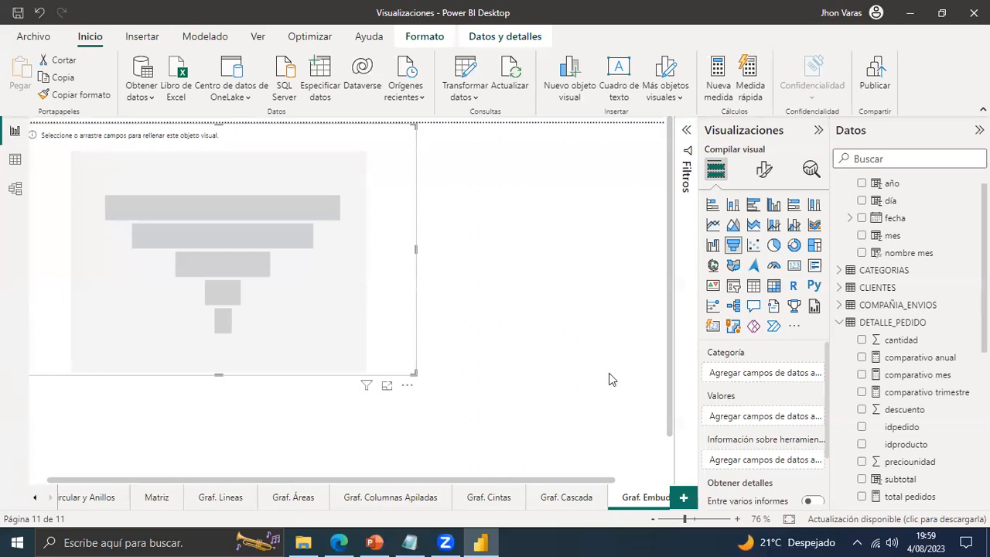
Start creating a manually entered table with Especificar datos and select its default name for editing.
left_click(314, 72)
key("Tab")
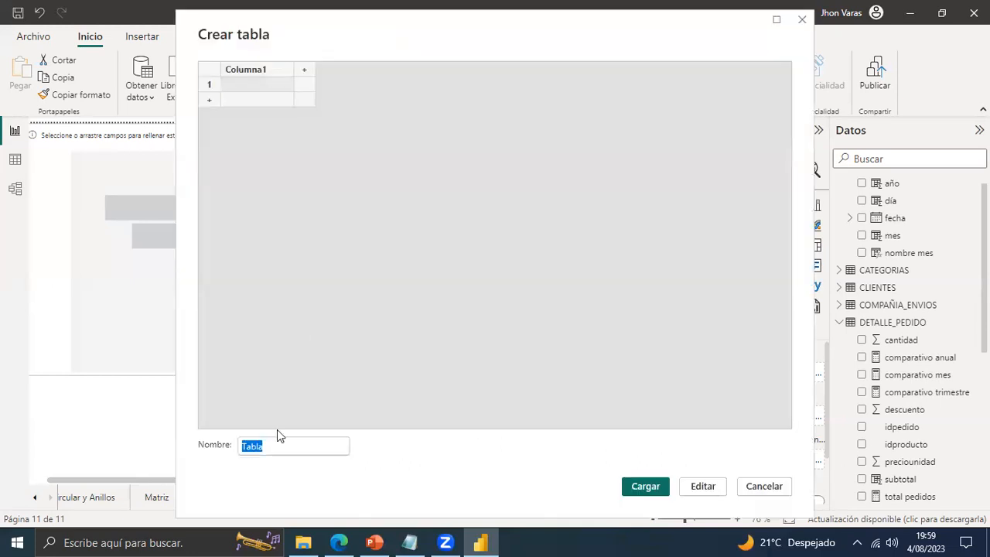
Name the new table MUESTRAS and give it two columns titled PROCESO and CANTIDAD.
type("MUESTRAS")
double_click(249, 72)
type("PROCESO")
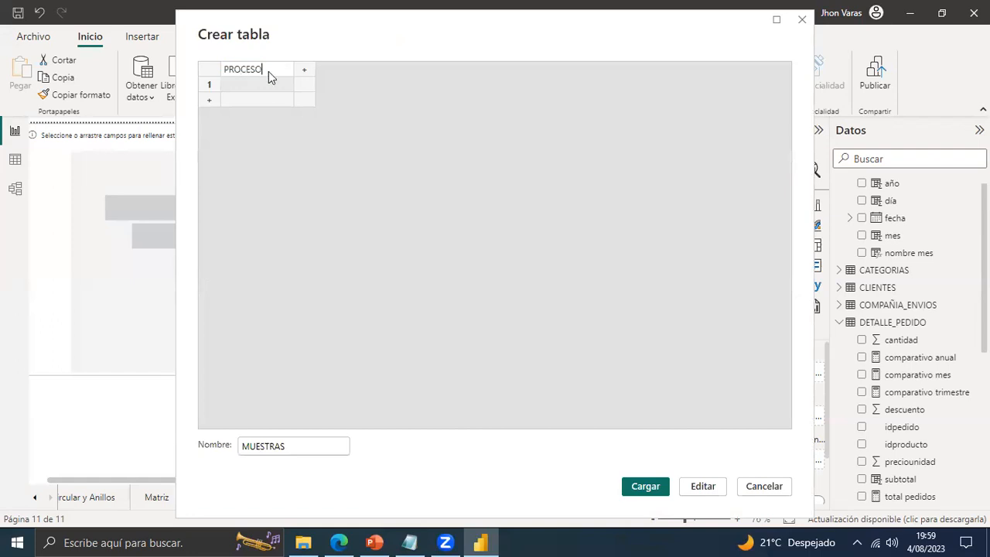
left_click(304, 71)
type("CANTIDAD")
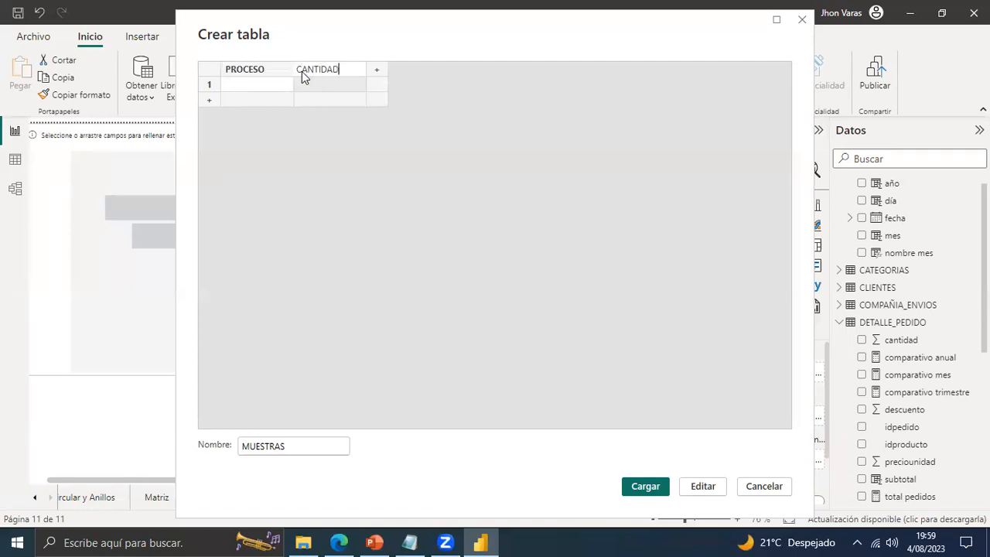
Fill the first two rows of the table with process A at 150 and process B at 125.
left_click(277, 83)
left_click(276, 83)
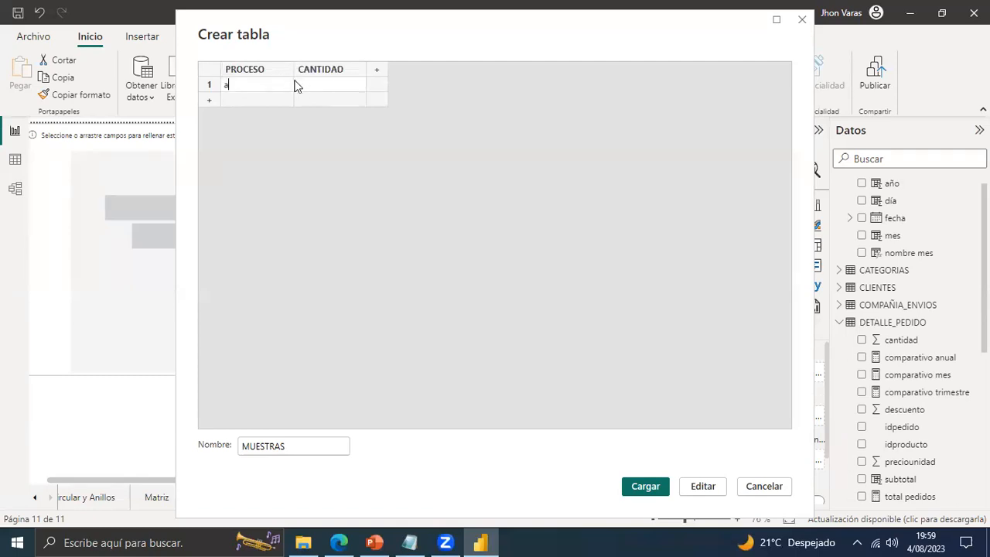
type("A")
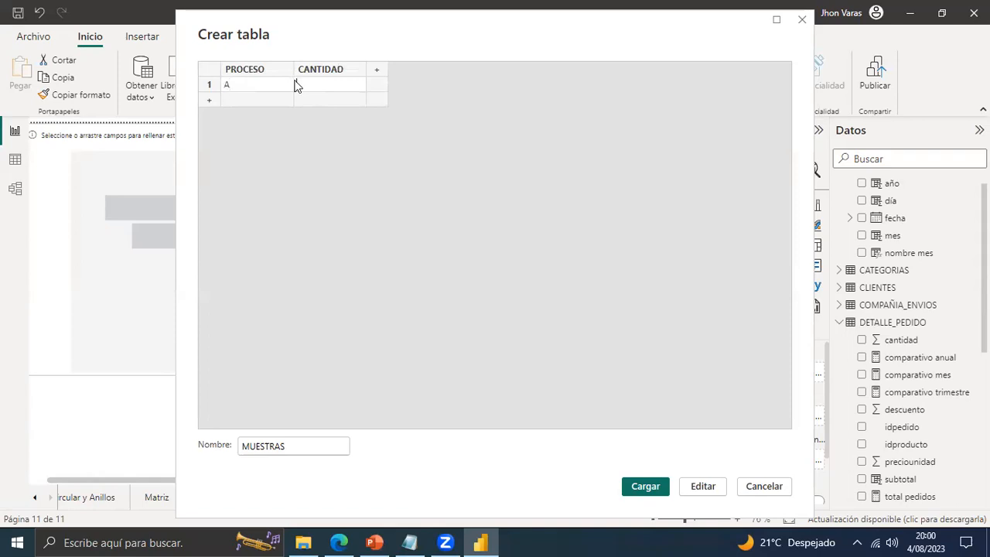
type("150")
key("Return")
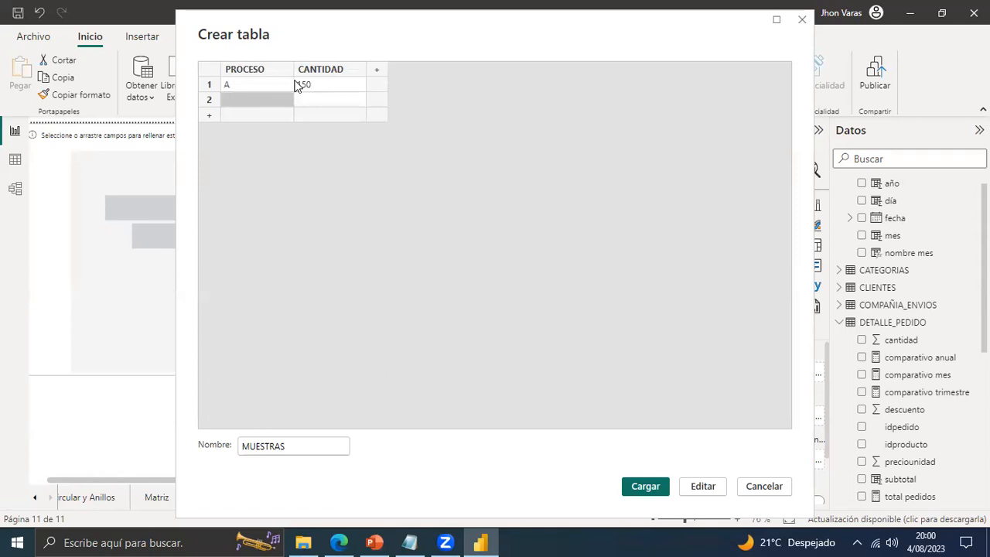
type("B")
key("Tab")
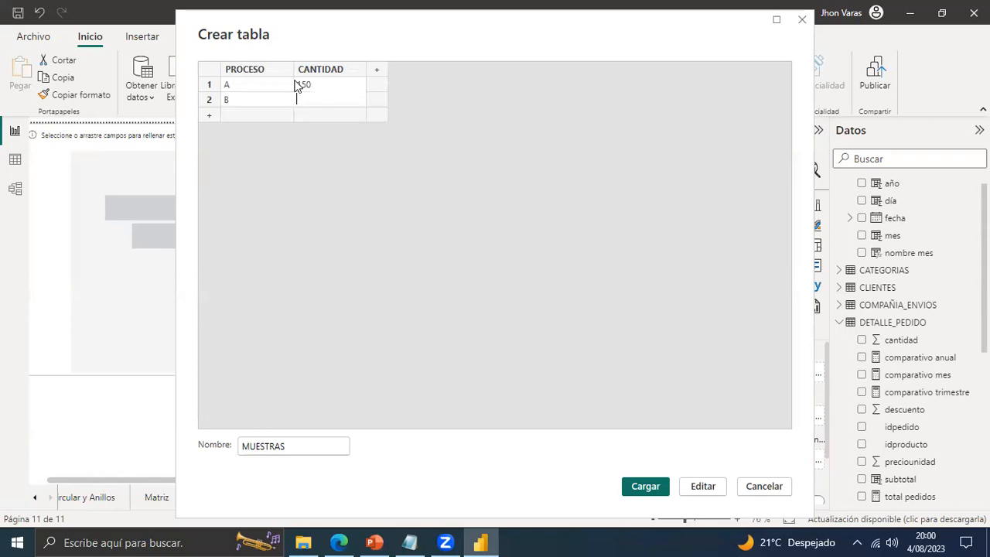
type("125")
key("Return")
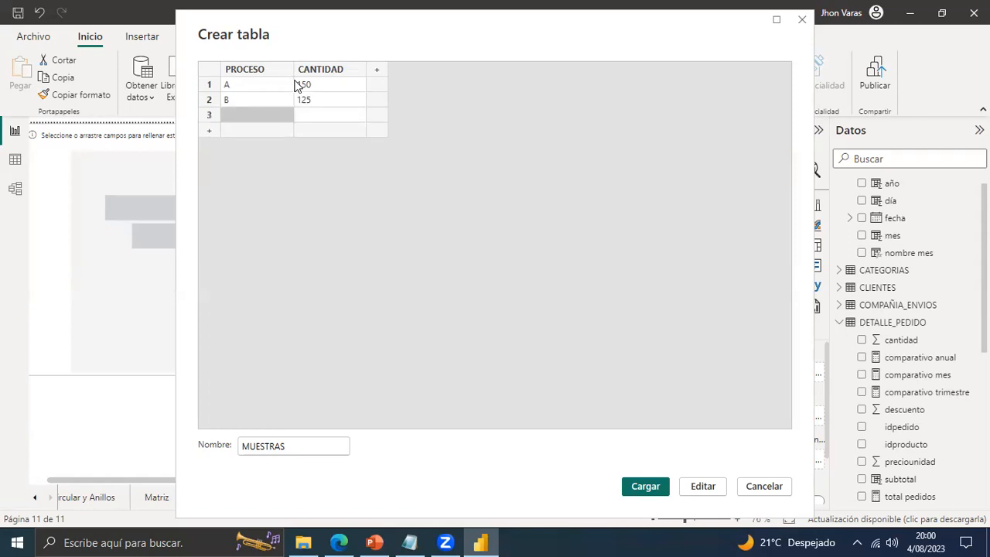
Add rows for process C with 125 and process E with 50, and load the table into the model.
type("C")
key("Tab")
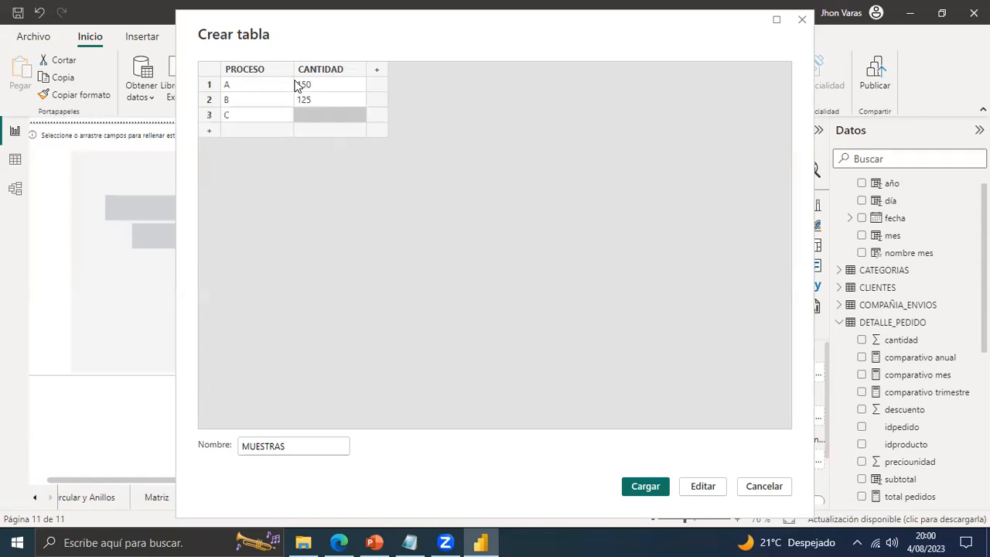
type("125")
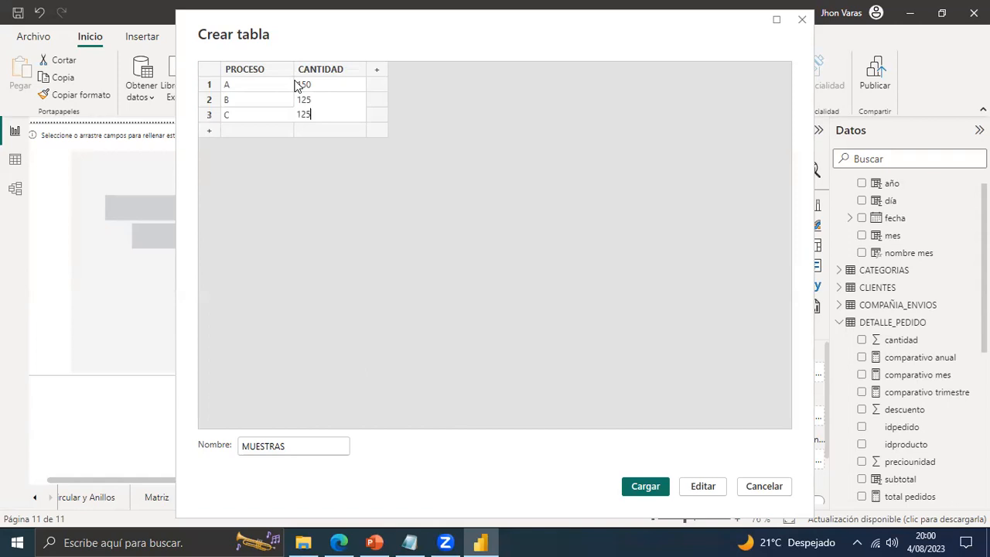
key("Return")
type("E")
key("Tab")
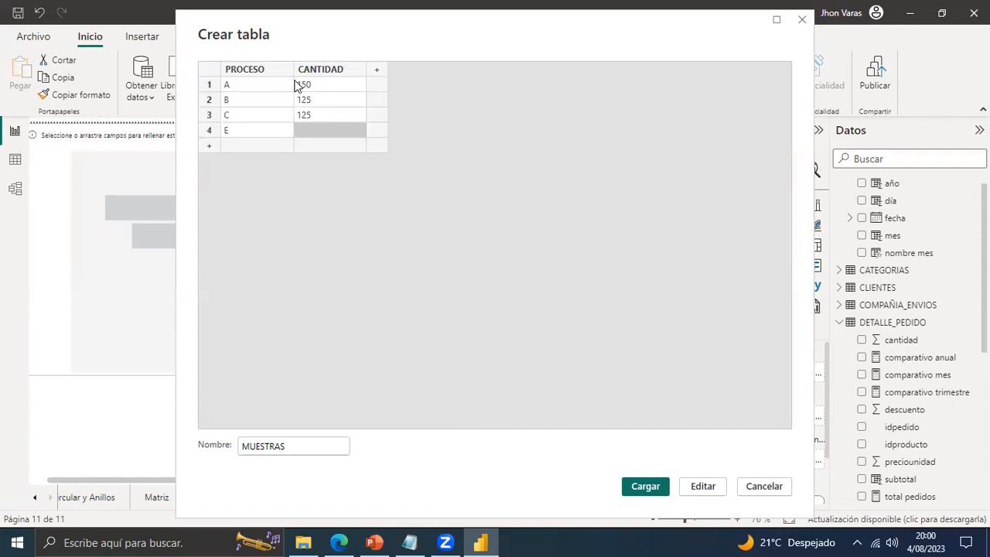
type("50")
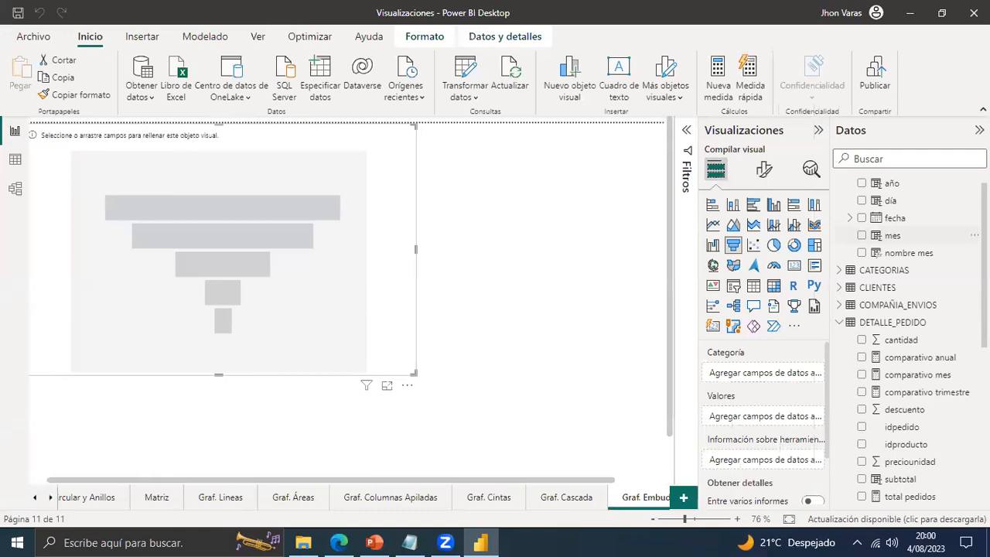
Collapse the PEDIDOS, DETALLE_PEDIDO and CALENDARIO tables and expand MUESTRAS to show its fields.
scroll(901, 193, "down", 1)
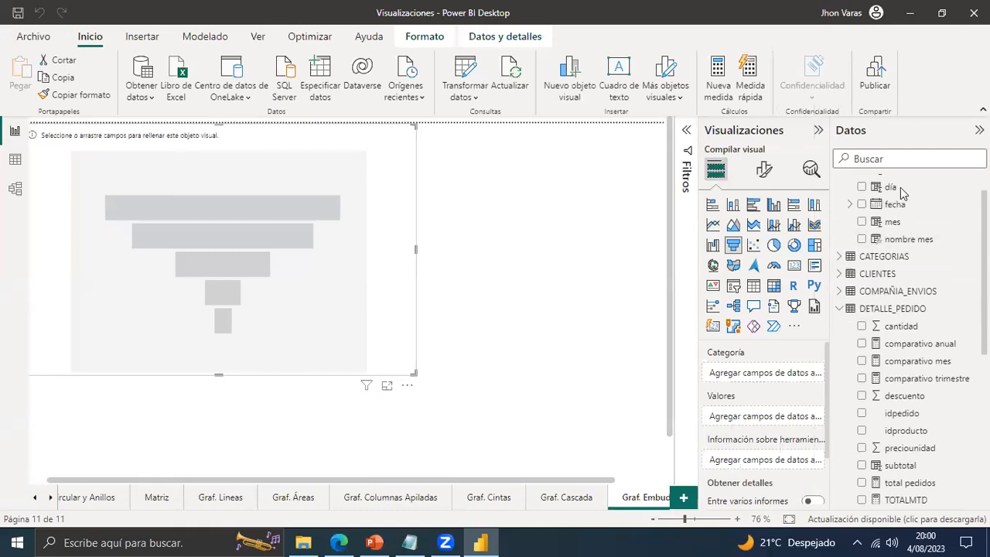
scroll(901, 193, "down", 5)
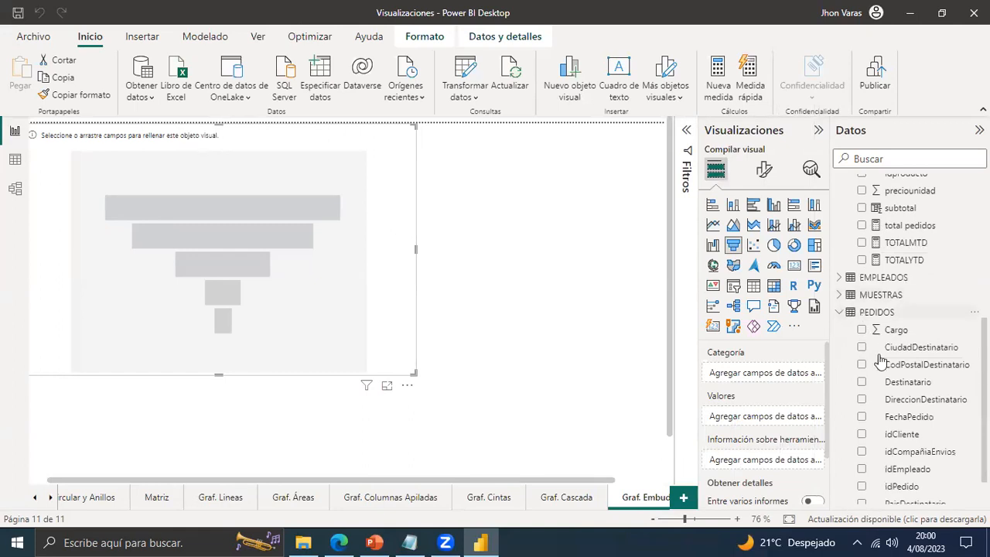
left_click(840, 311)
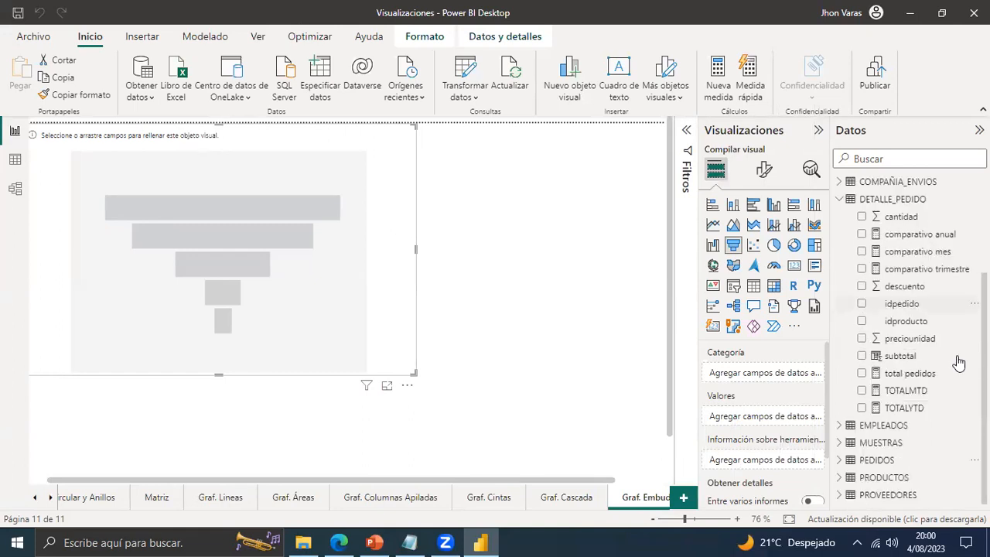
left_click(842, 201)
left_click(840, 186)
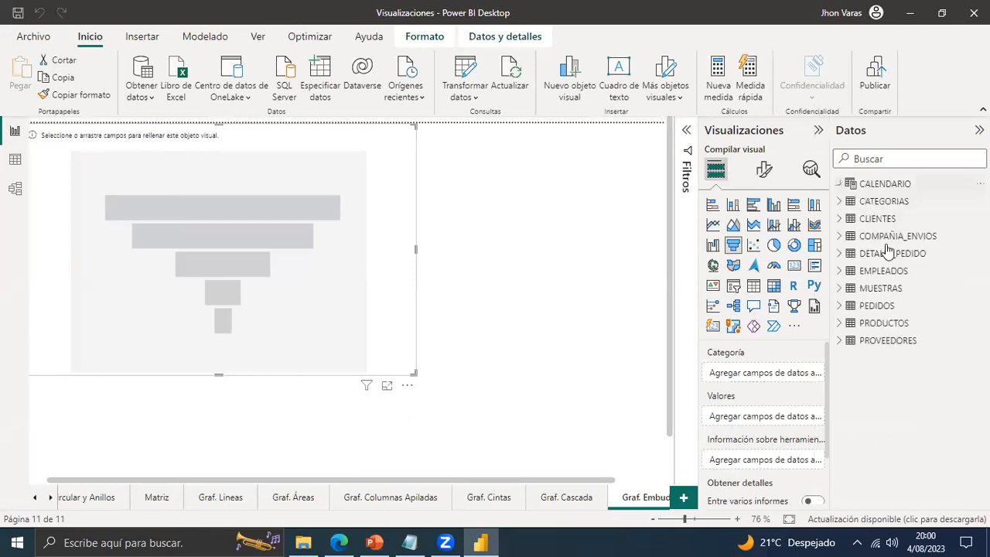
left_click(874, 289)
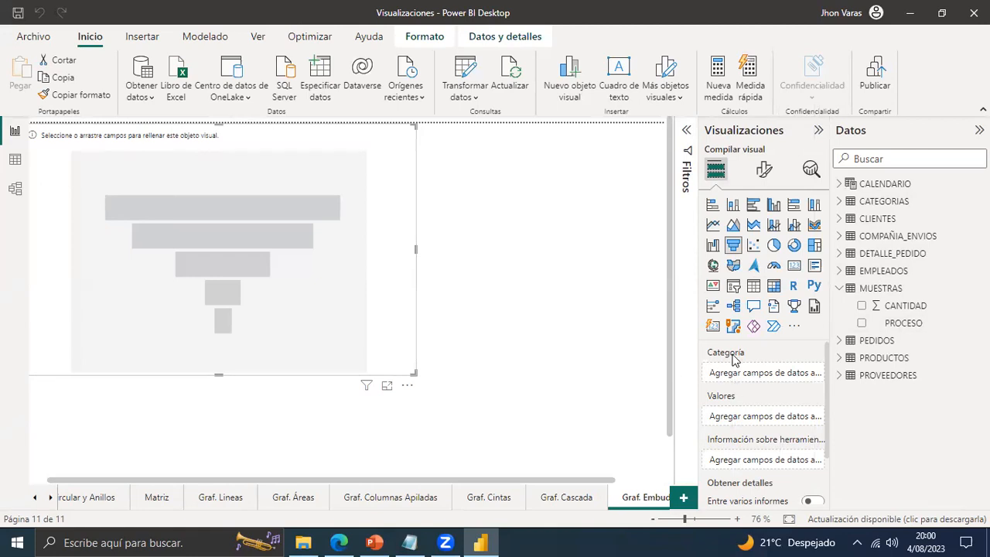
Assign PROCESO as the funnel chart's category and CANTIDAD as its values, and shift the chart fully into view on the page.
left_click_drag(903, 323, 785, 375)
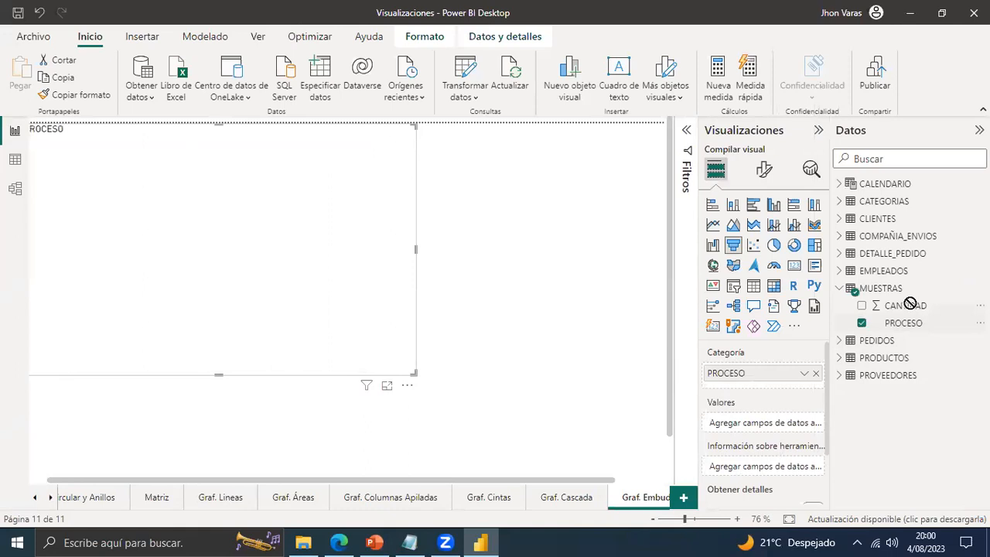
left_click_drag(909, 305, 410, 330)
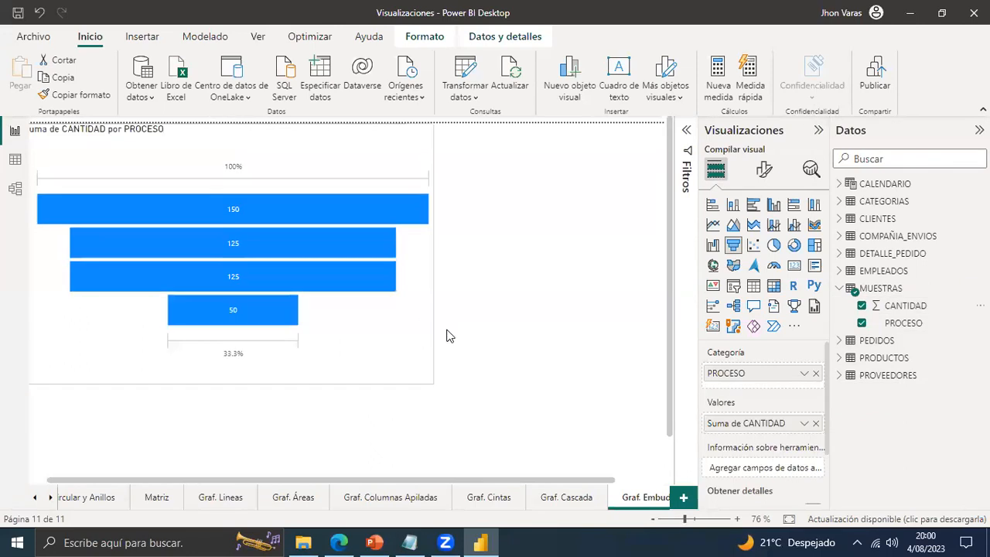
left_click(540, 255)
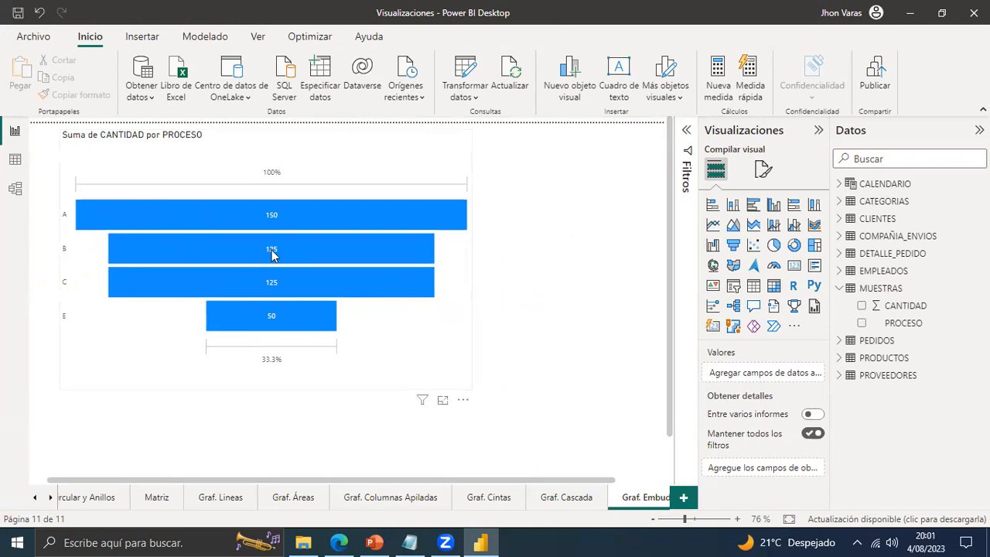
Examine the quantity and percentage details of stages B, C and E in the funnel chart.
mouse_move(273, 258)
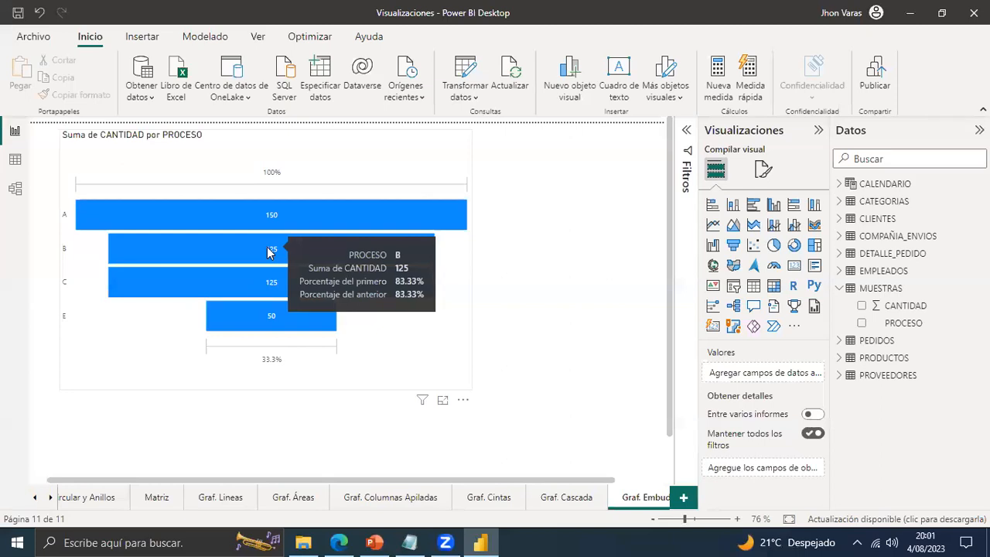
mouse_move(273, 285)
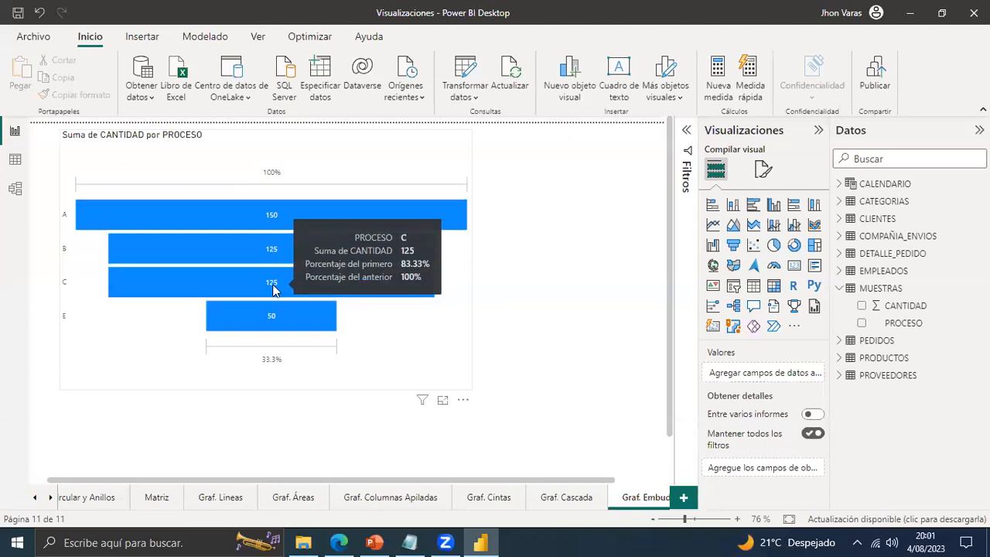
mouse_move(264, 315)
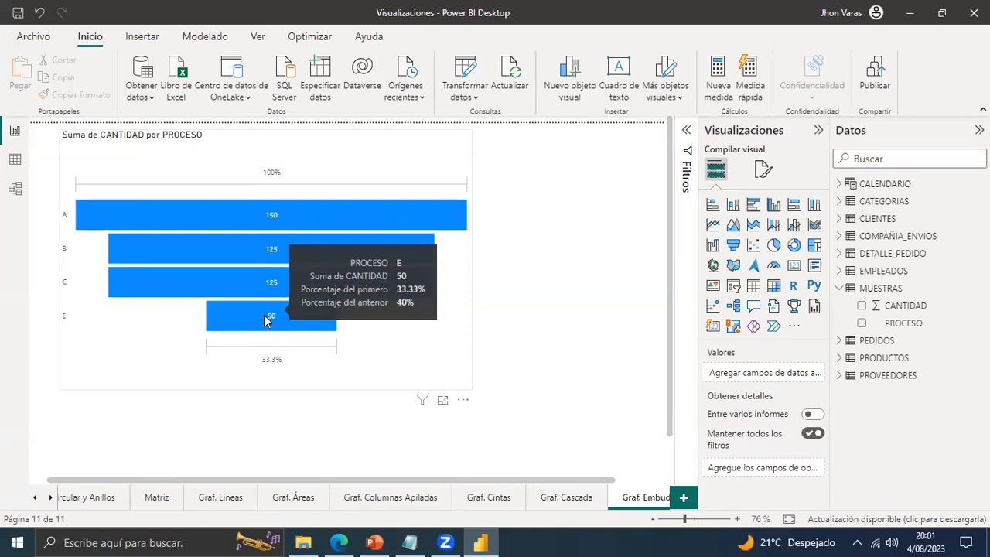
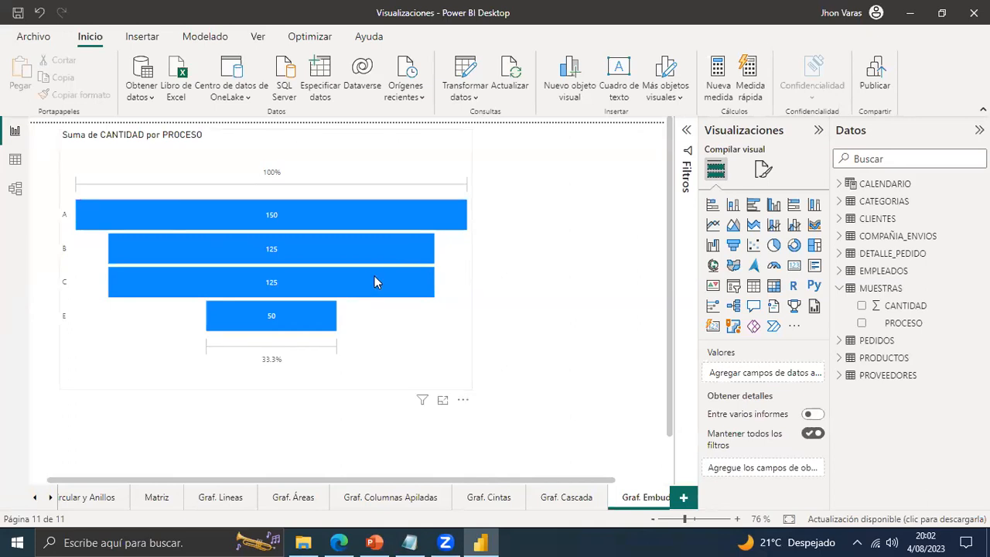
Shrink the funnel chart from its lower-right corner to free space on the report page.
left_click(382, 383)
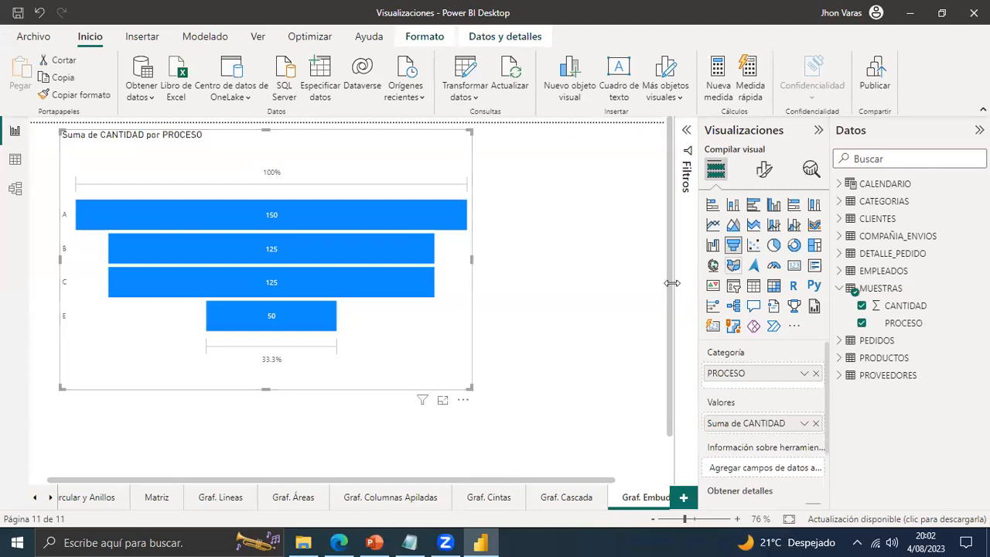
left_click_drag(471, 387, 418, 338)
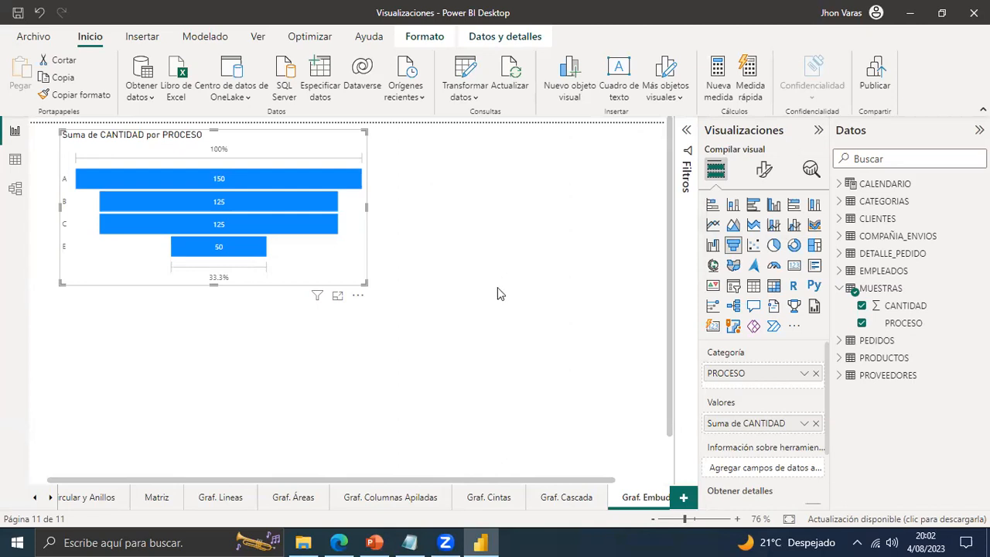
left_click(563, 321)
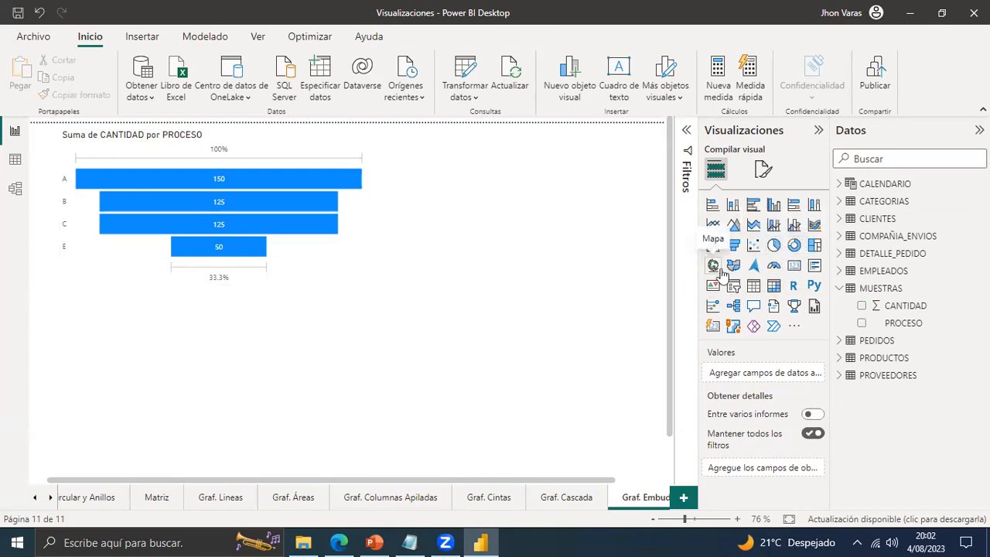
Add an empty gauge visual, place it beside the funnel chart and narrow it so the two do not overlap.
left_click(773, 267)
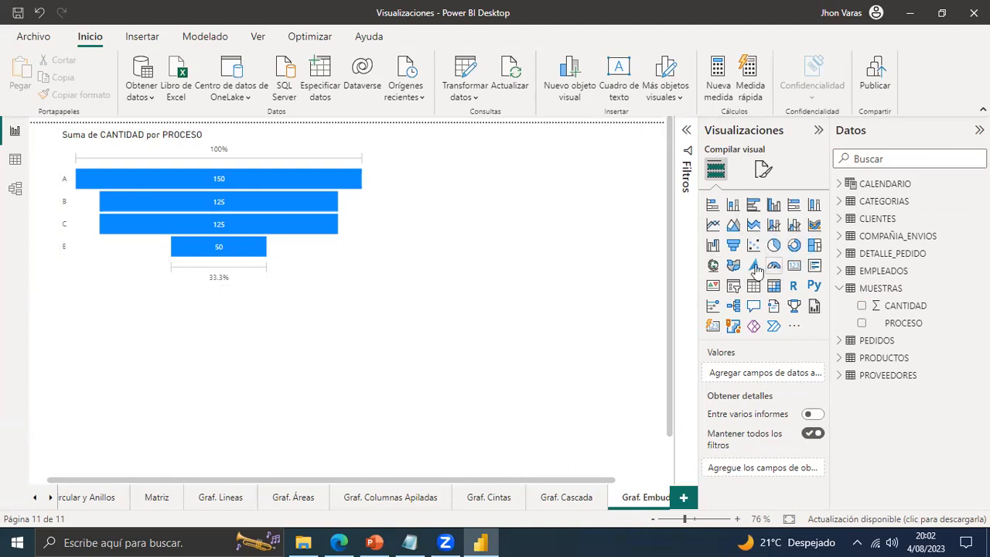
left_click_drag(194, 371, 523, 221)
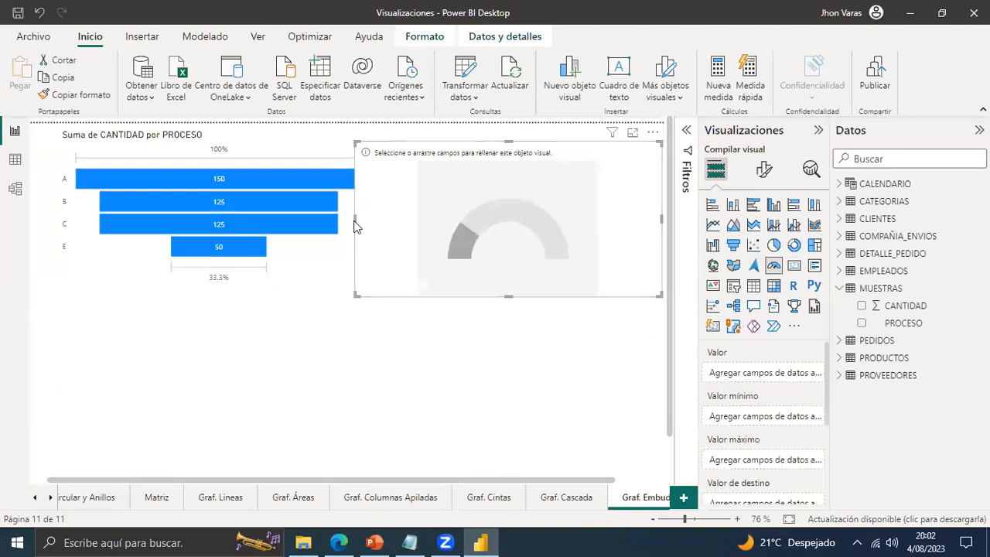
left_click_drag(382, 222, 518, 247)
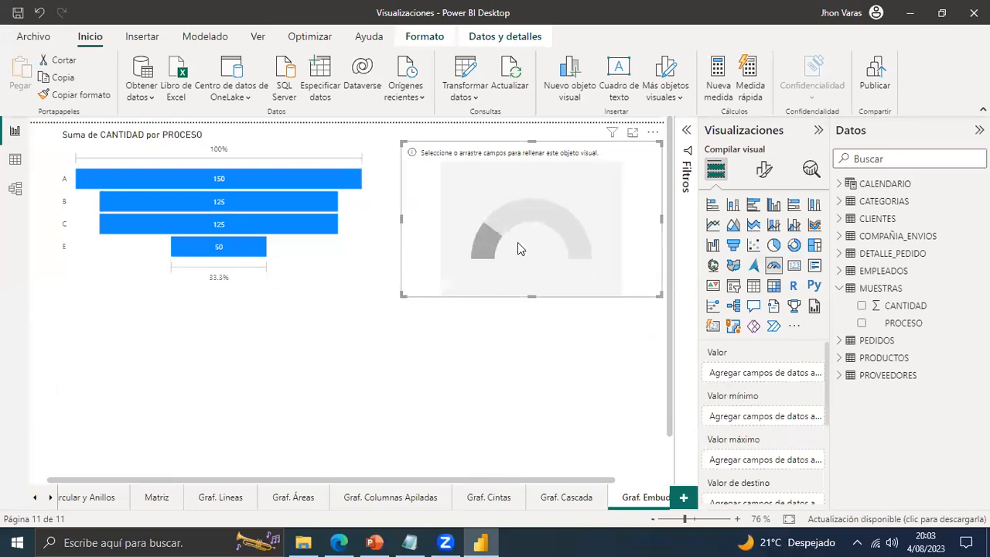
left_click(567, 303)
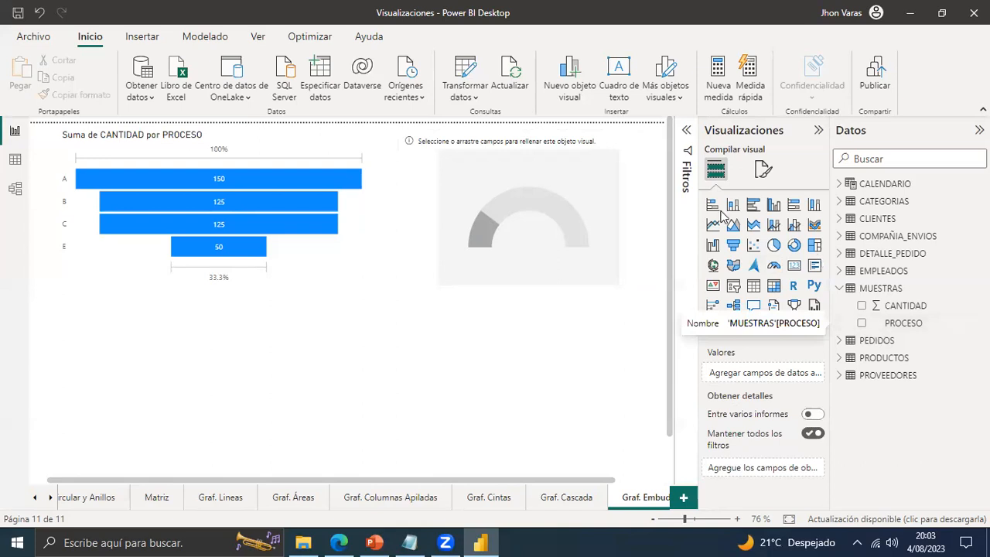
Select the empty gauge and start a new manually entered data table named METAS.
left_click(325, 73)
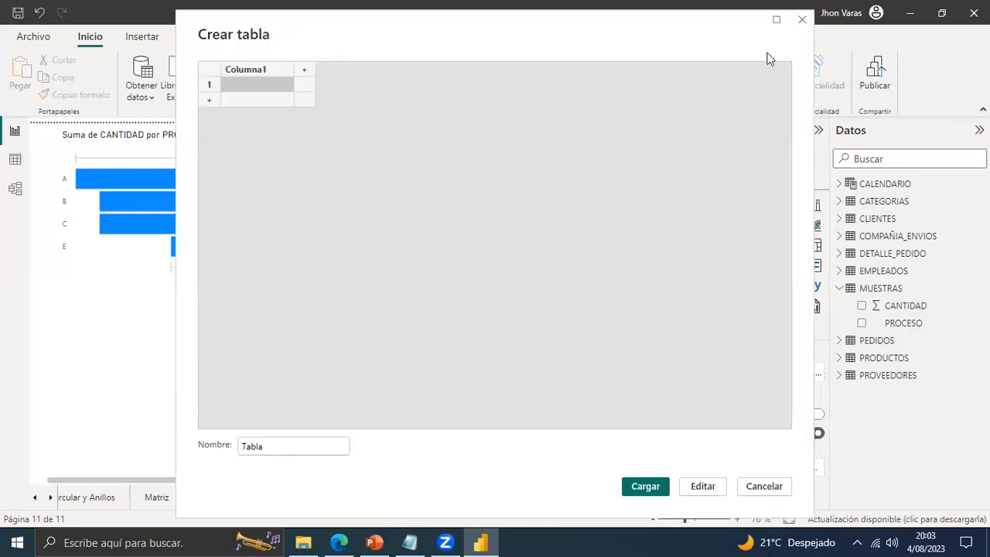
key("Escape")
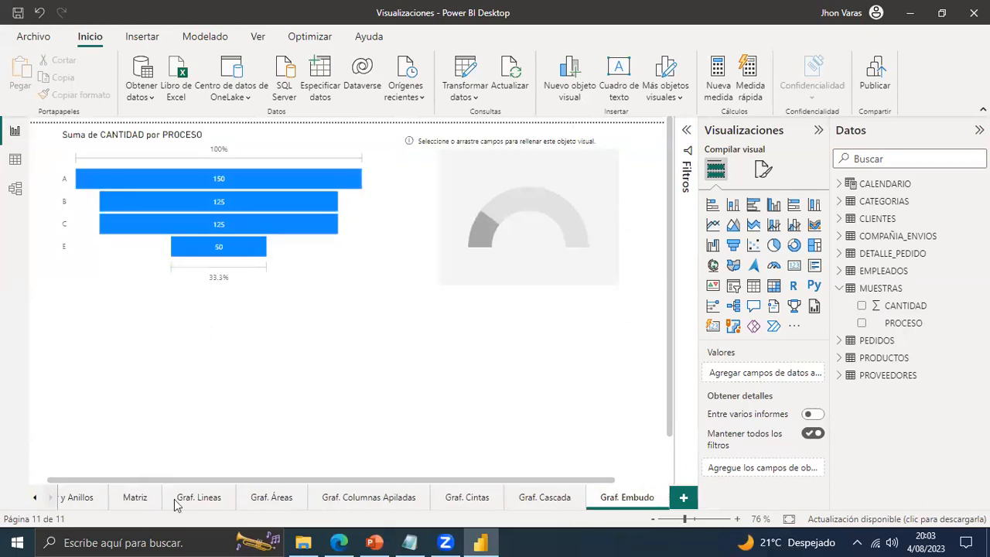
left_click(518, 155)
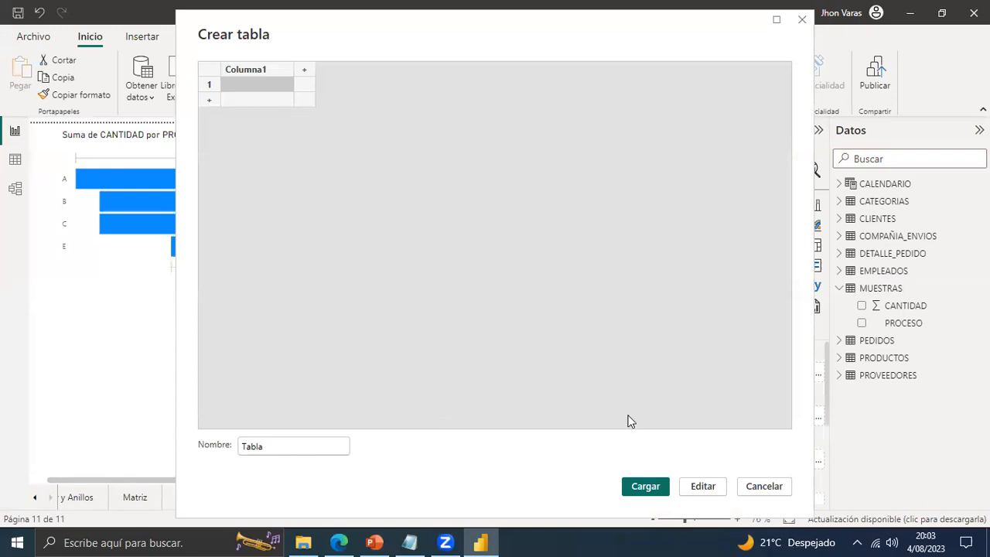
key("Tab")
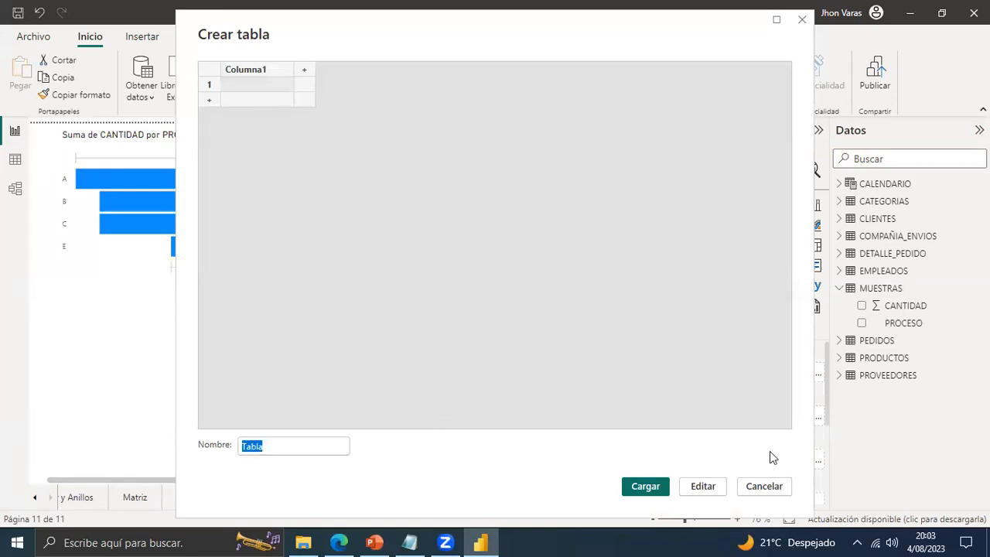
type("ME")
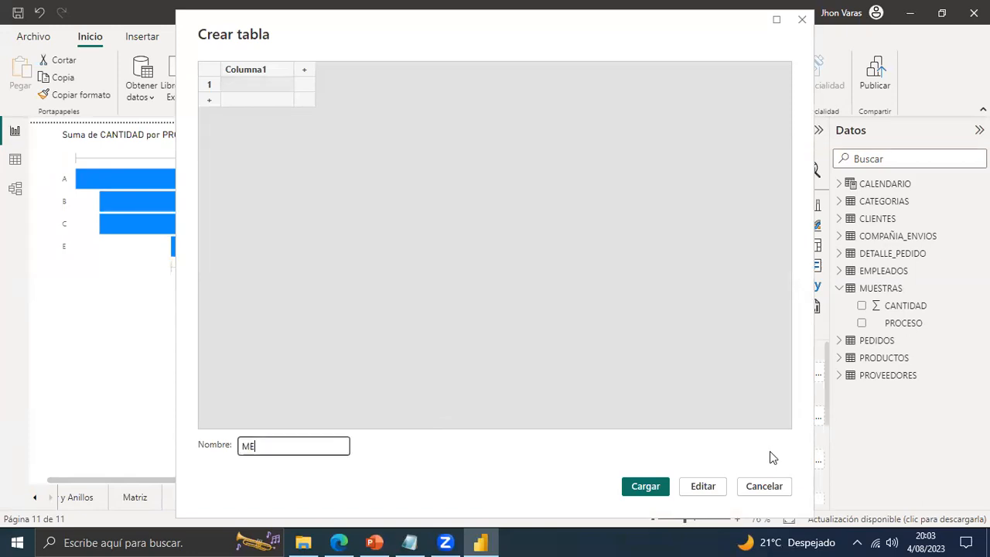
type("TAS")
Name the first column of the METAS table ING. MIN and enter 250000 in its first row.
double_click(271, 70)
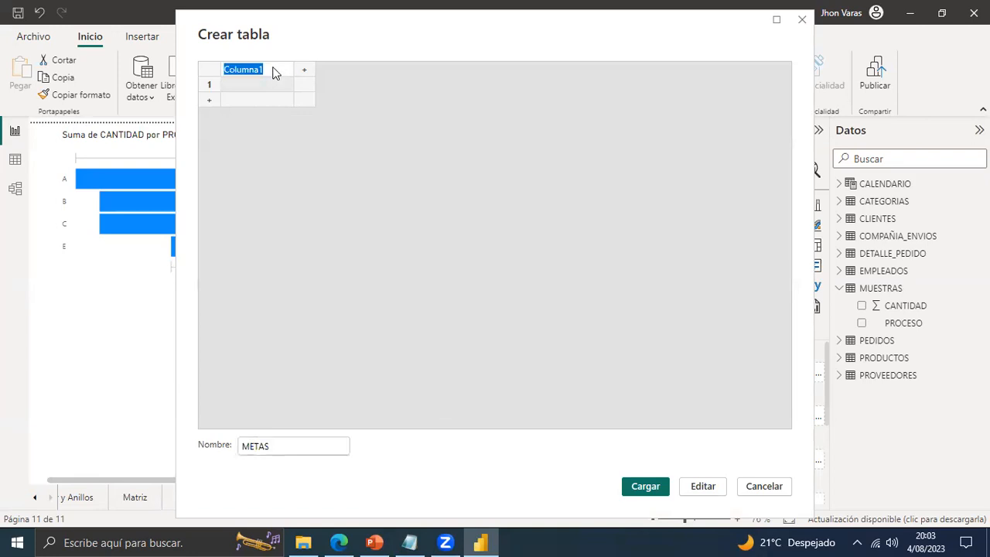
type("NG. MINIMA")
key("BackSpace")
key("BackSpace")
key("BackSpace")
left_click(275, 84)
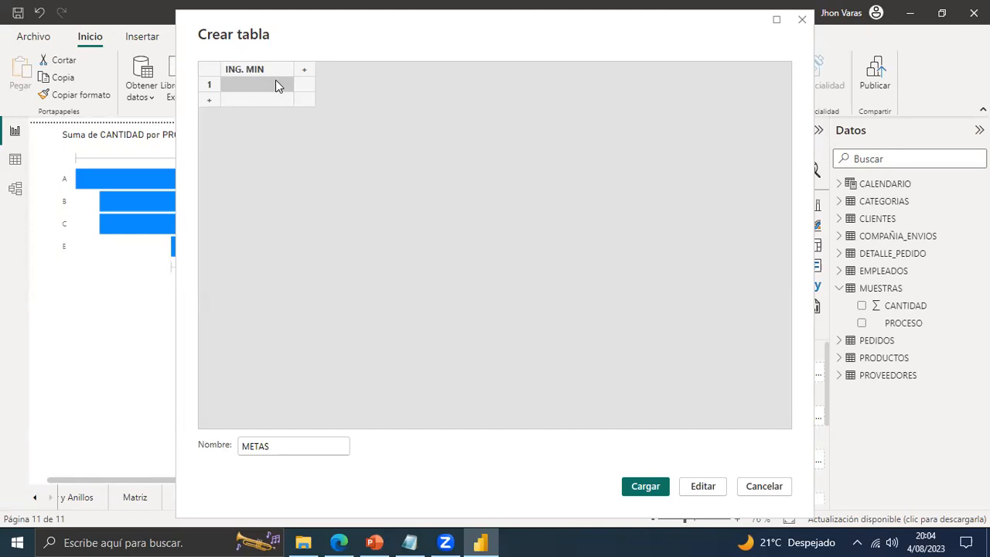
type("250")
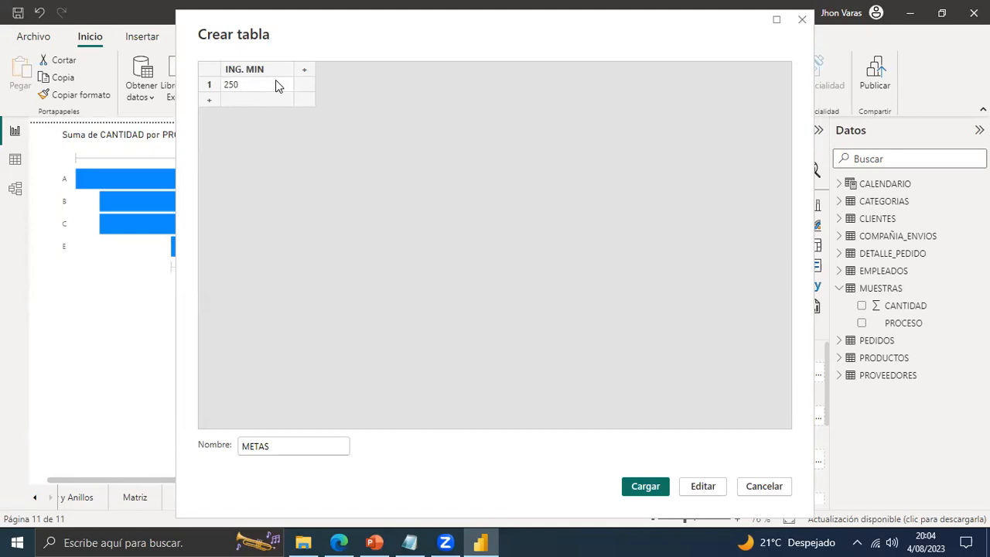
type("000")
Add a second column named TING. ACEP to the METAS table and enter 500000 in its first row.
left_click(304, 70)
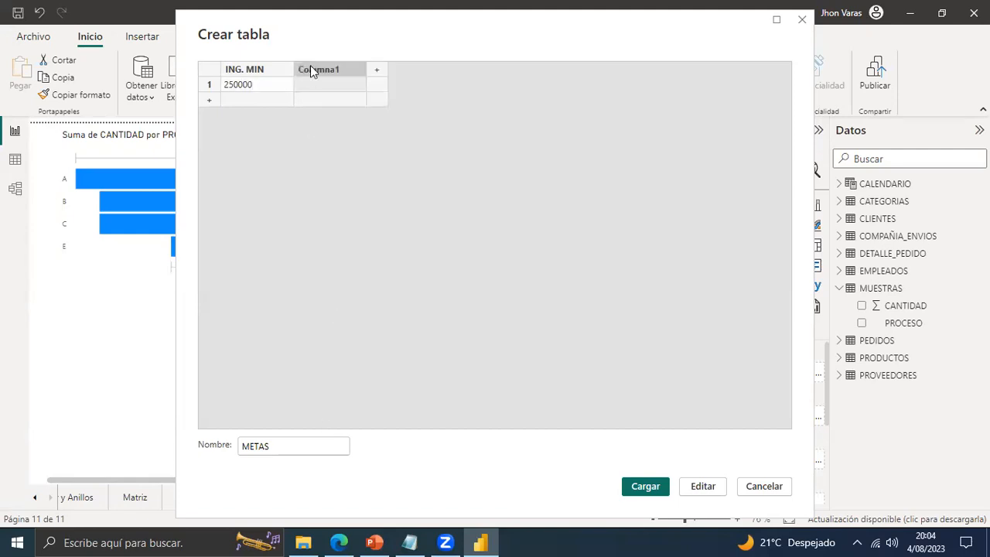
type("ING")
type(". M")
type("CEP")
type("Y")
key("Home")
type("T")
key("BackSpace")
left_click(322, 86)
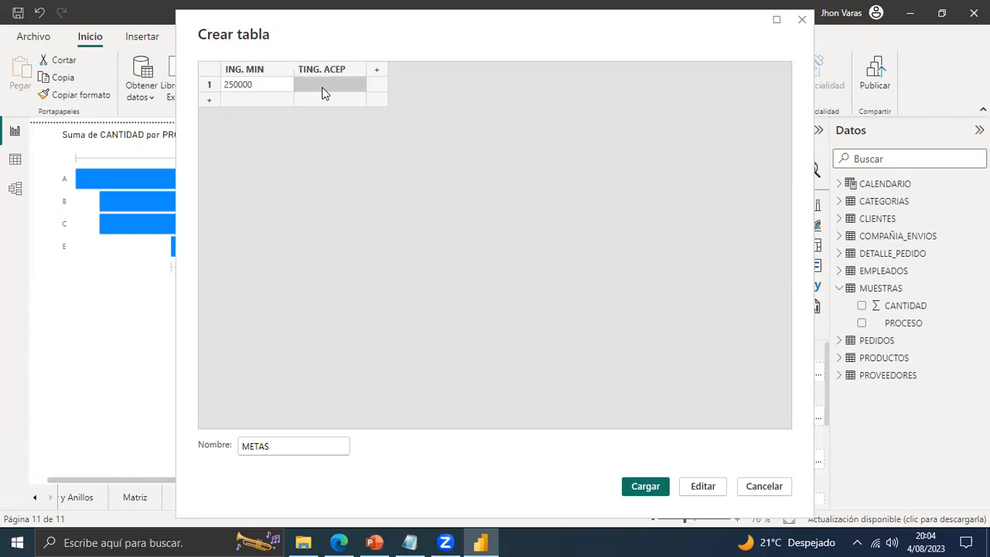
double_click(321, 86)
type("500000")
Add a third column named ING. MAX with the value 1000000 and load the METAS table into the model.
left_click(383, 70)
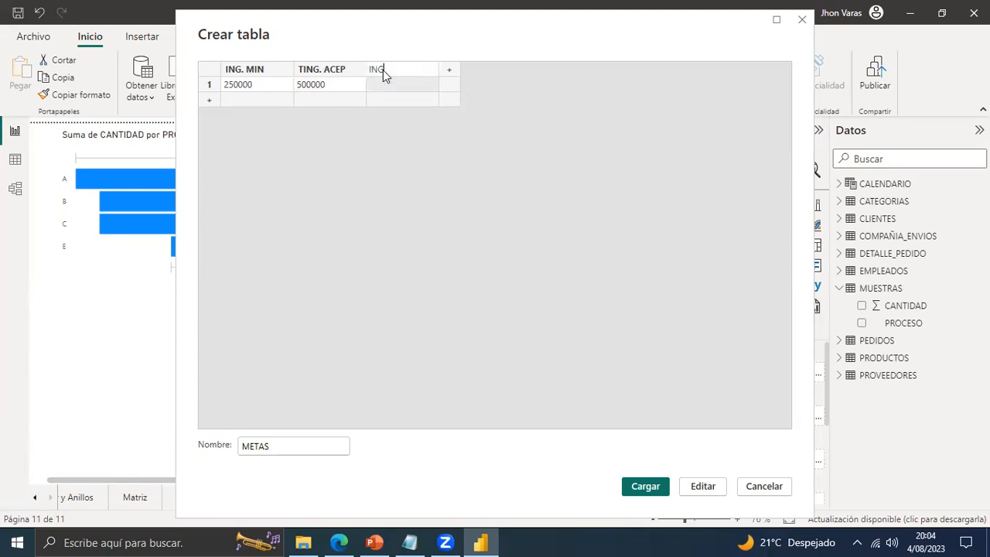
type("ING. MAX")
left_click(391, 84)
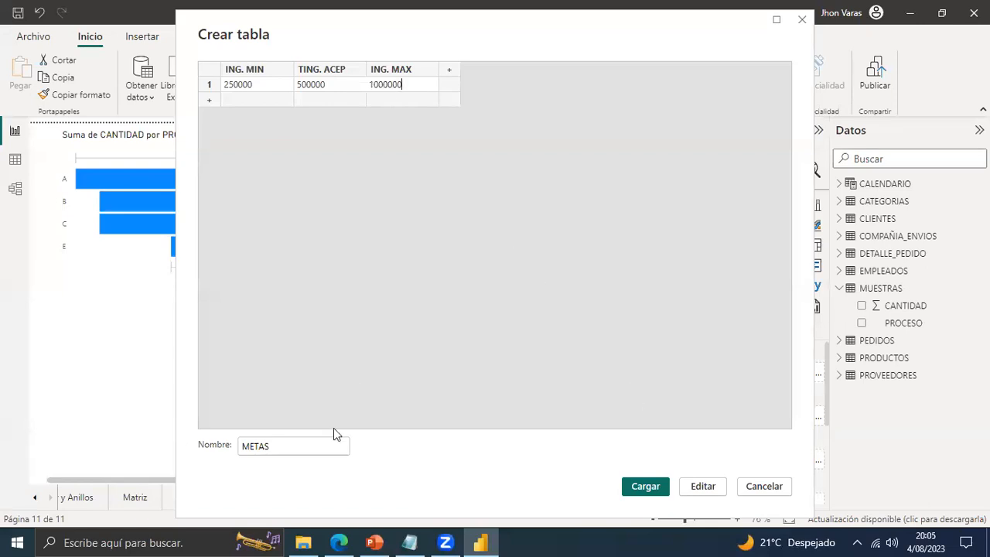
key("Return")
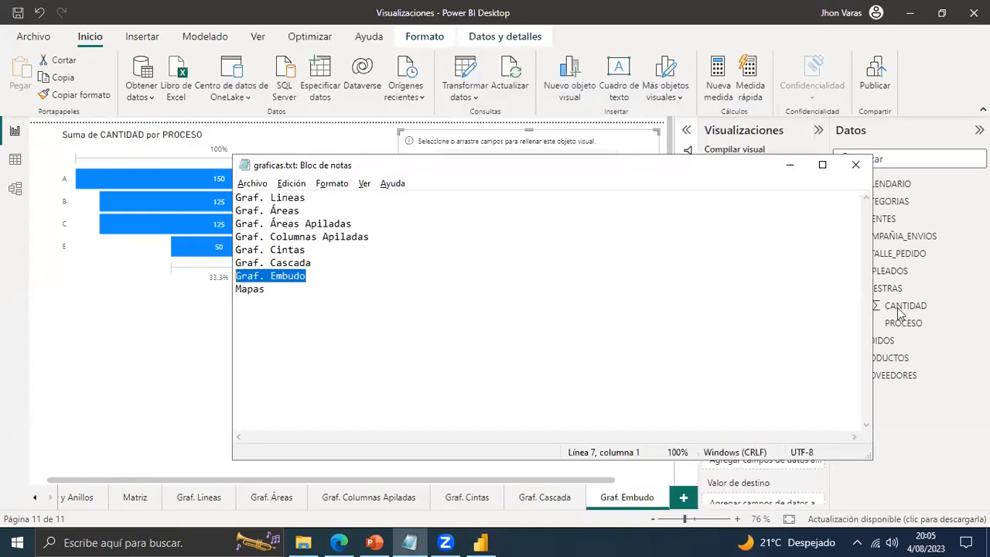
left_click(897, 307)
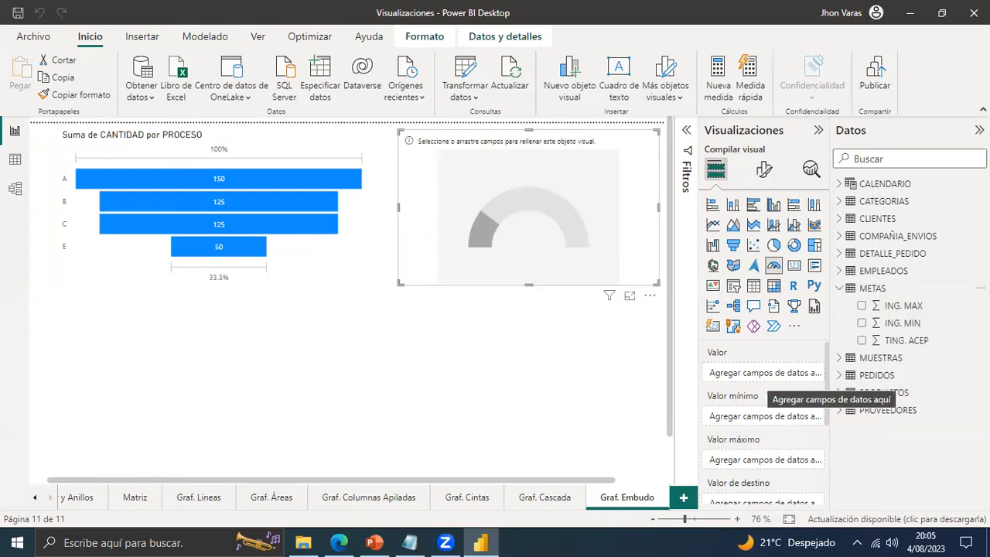
Assign the total pedidos measure from DETALLE_PEDIDO as the gauge's value.
left_click(840, 253)
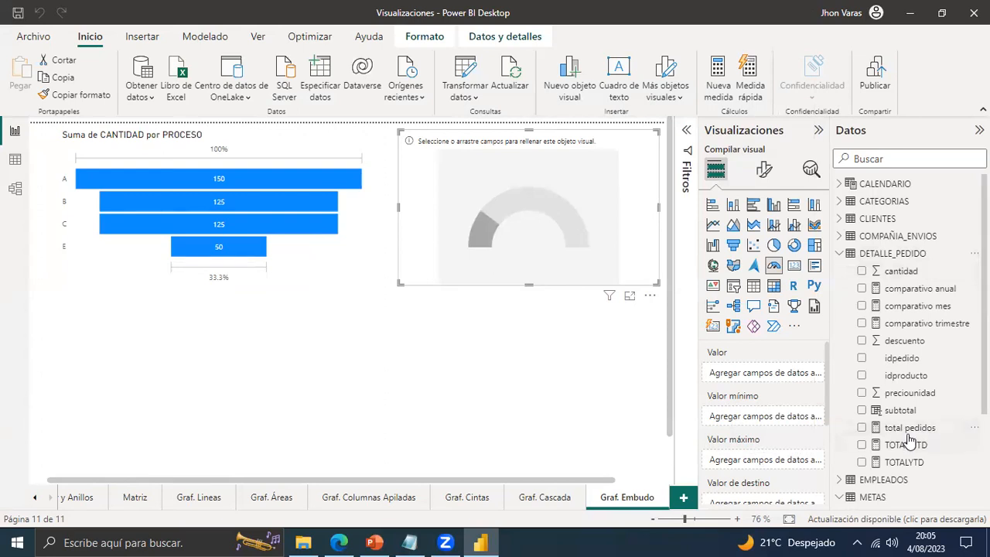
left_click_drag(908, 434, 780, 375)
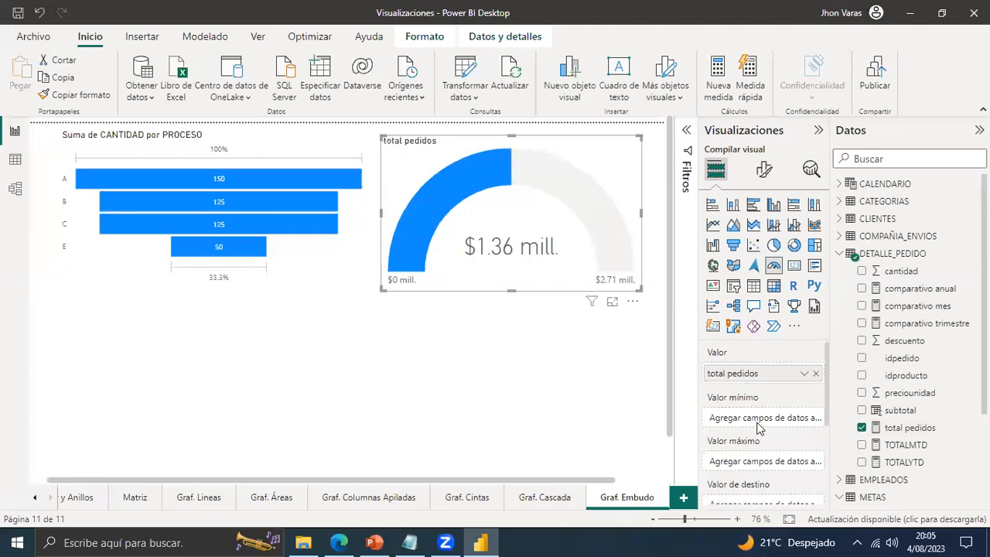
scroll(758, 427, "down", 1)
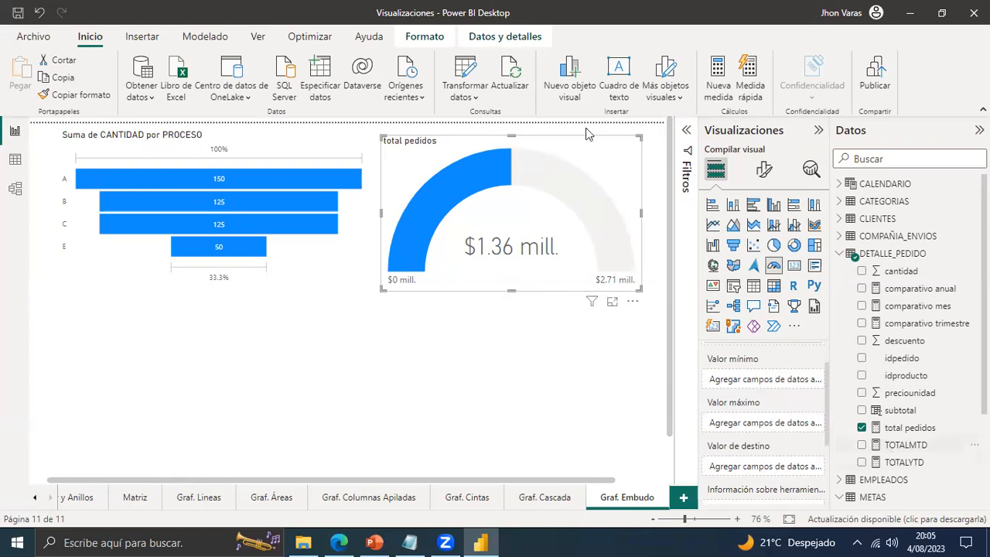
scroll(773, 421, "up", 1)
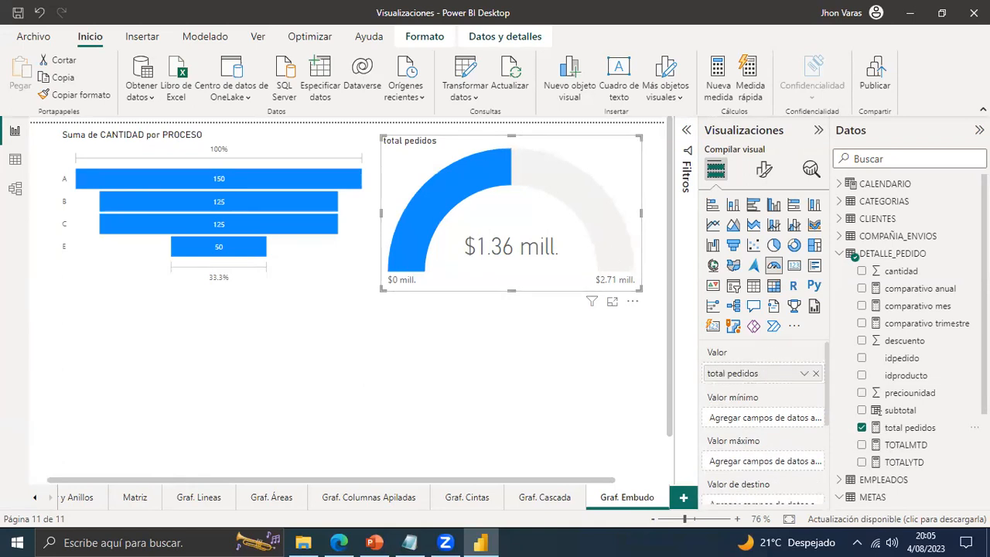
Assign ING. MIN from METAS as the gauge's minimum value and ING. MAX as its maximum value.
scroll(905, 340, "down", 3)
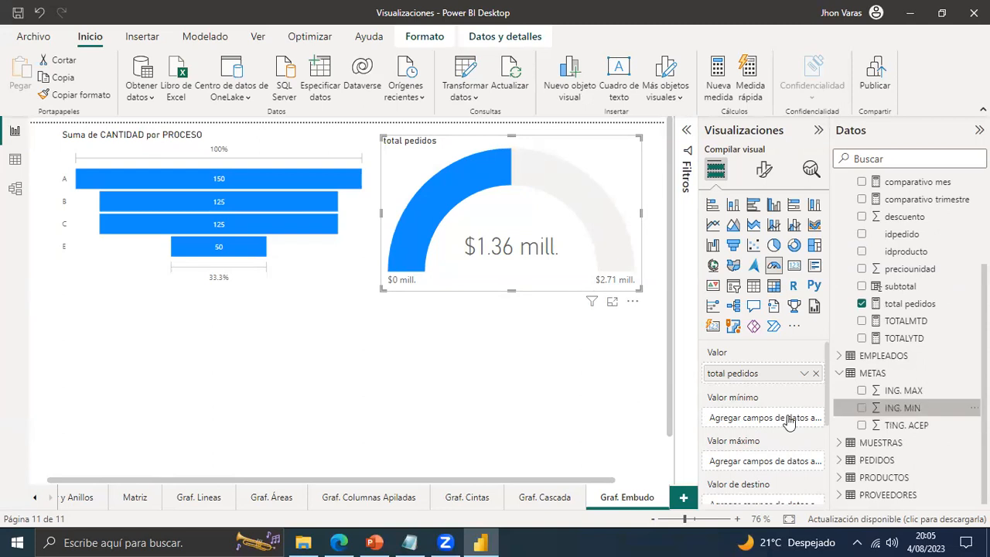
left_click(861, 408)
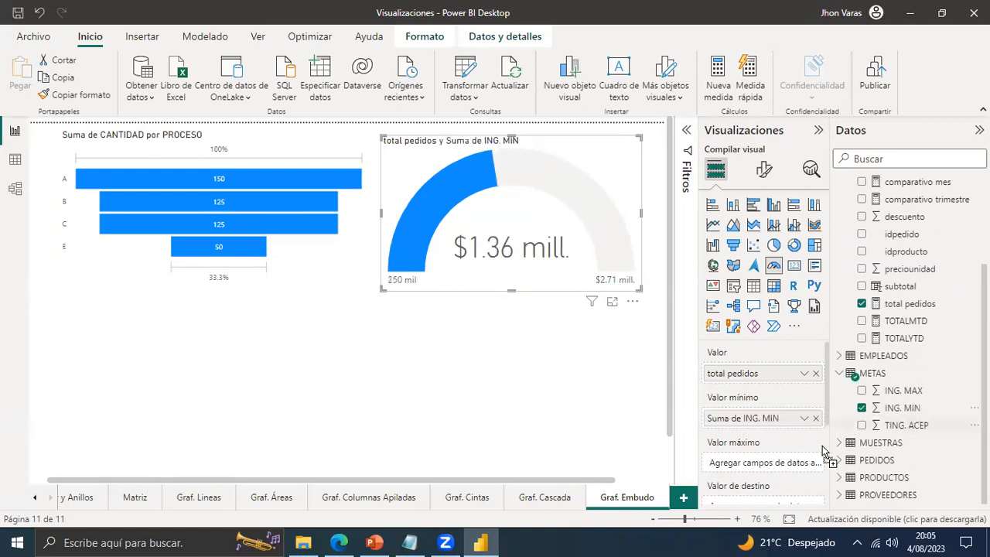
left_click_drag(789, 460, 789, 462)
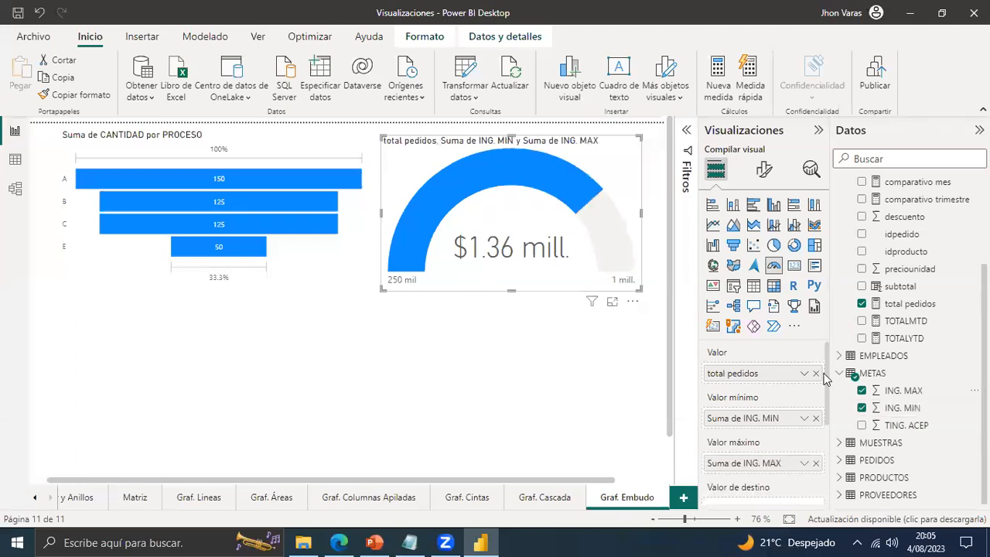
Assign TING. ACEP from METAS as the gauge's target value.
scroll(826, 402, "down", 2)
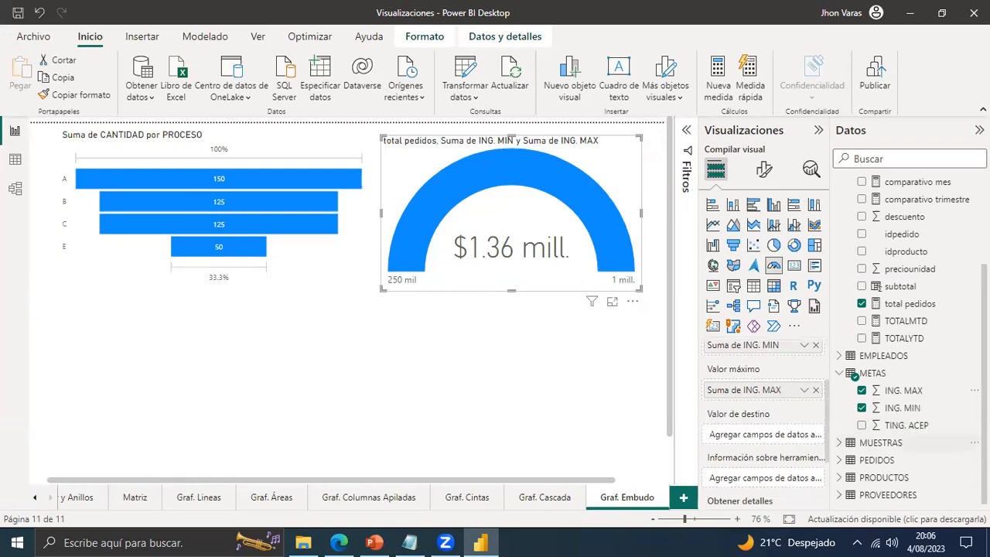
mouse_move(901, 425)
left_mouse_down()
mouse_move(820, 429)
mouse_move(774, 456)
mouse_move(765, 436)
left_mouse_up()
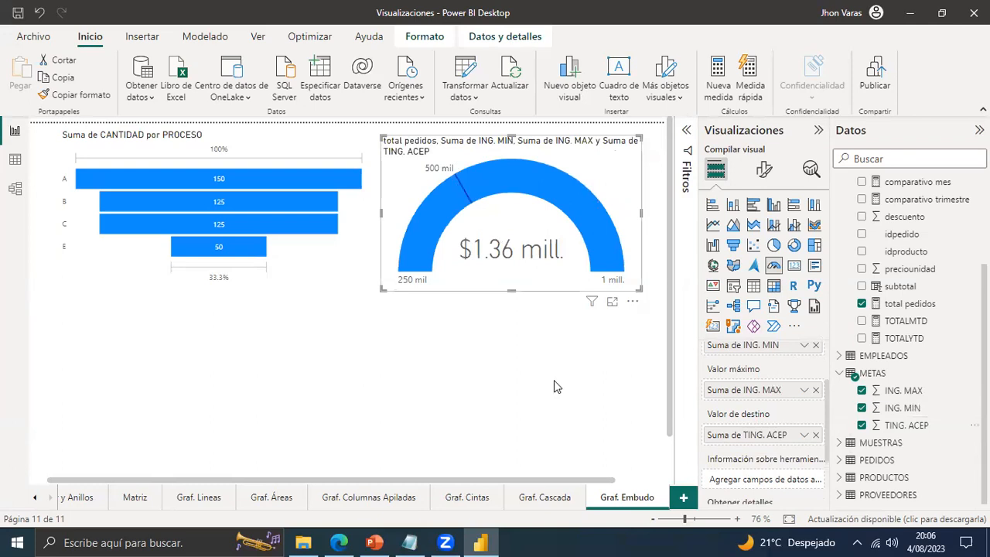
scroll(824, 386, "up", 3)
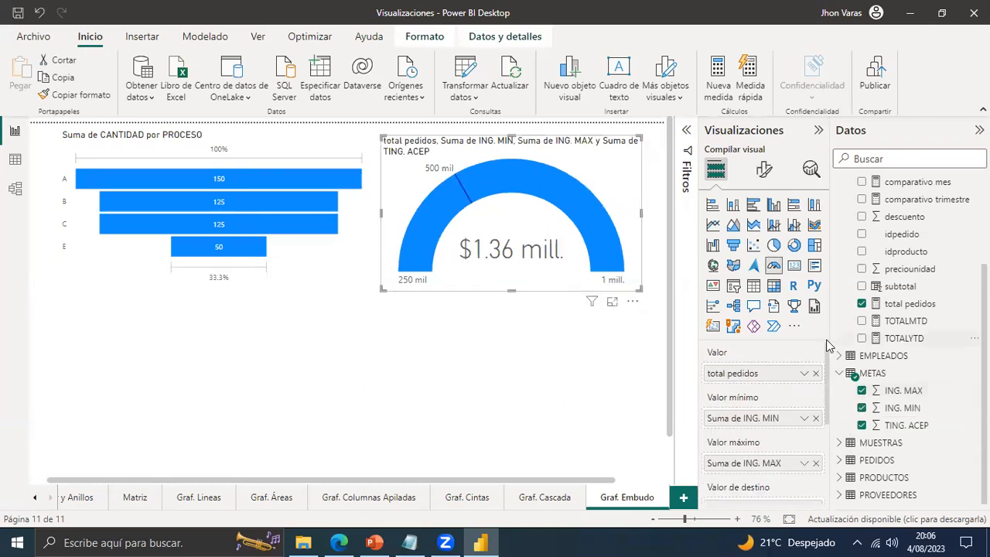
Add a slicer below the gauge and assign the año field from CALENDARIO to it.
left_click(496, 331)
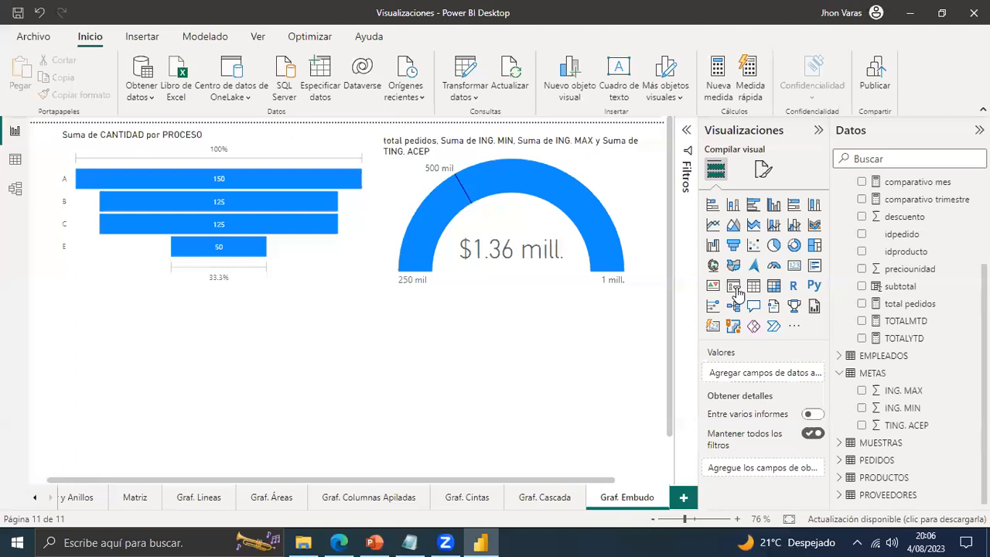
left_click(735, 287)
left_click_drag(186, 349, 688, 350)
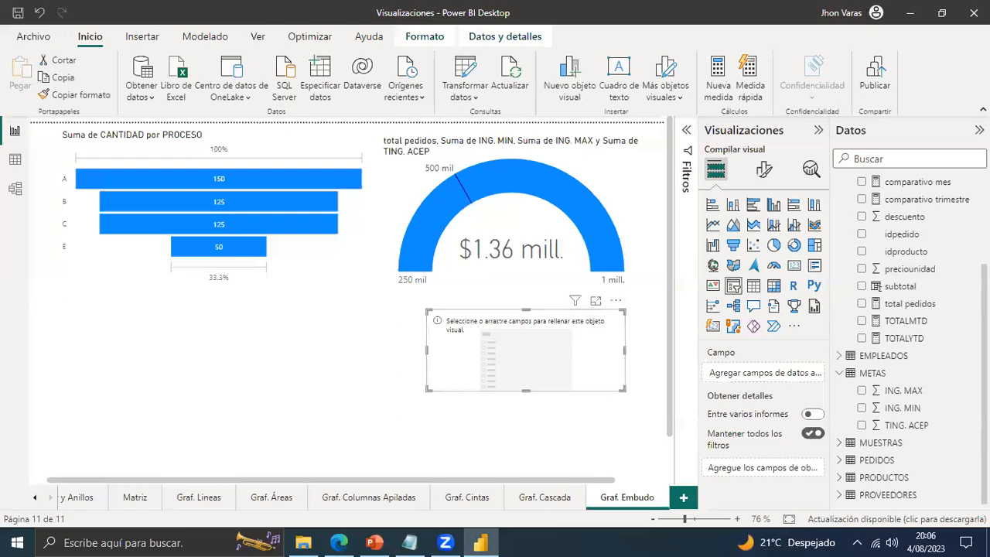
scroll(843, 190, "up", 10)
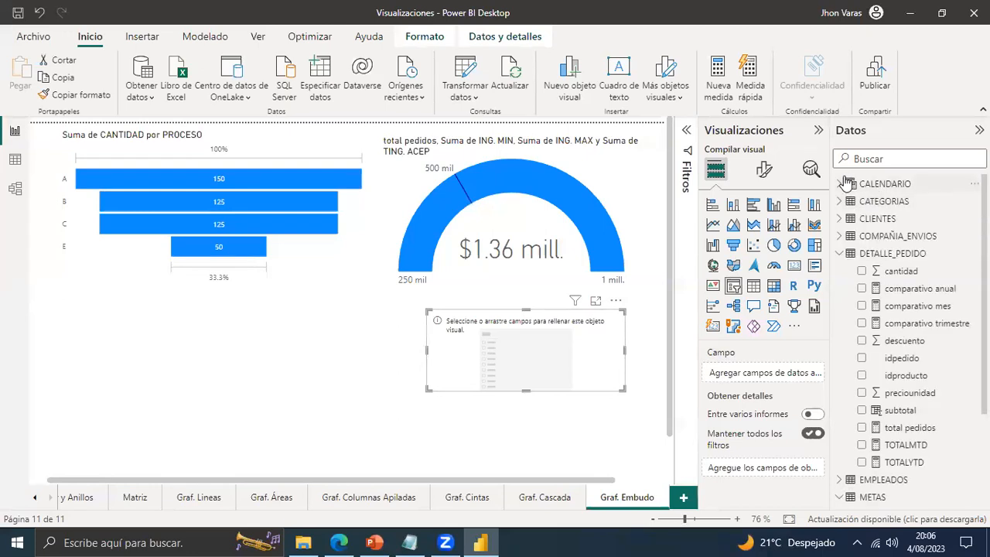
left_click(840, 184)
left_click_drag(889, 205, 765, 375)
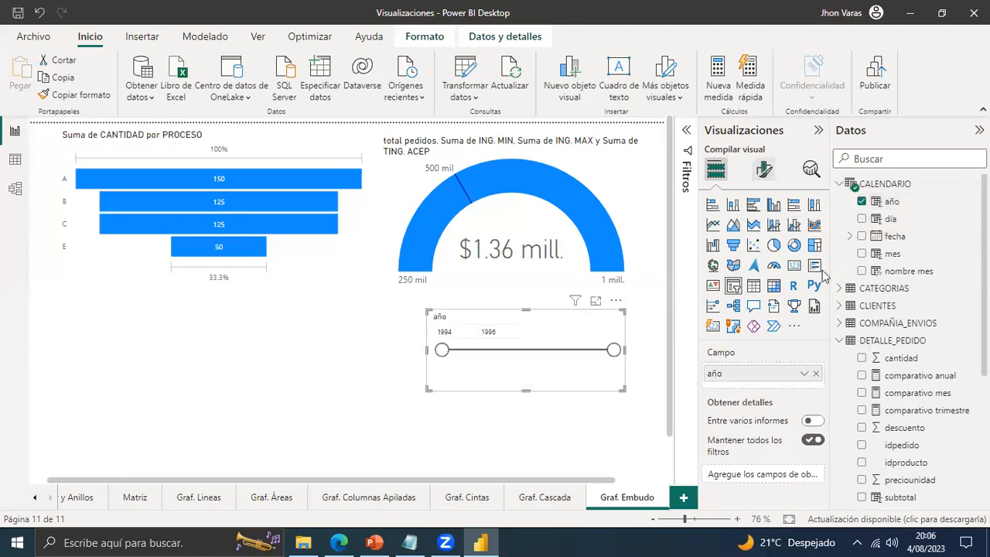
Set the año slicer's style to Mosaico and reduce its height so the year tiles form a single row.
left_click(763, 169)
left_click(713, 284)
left_click(782, 357)
left_click(736, 391)
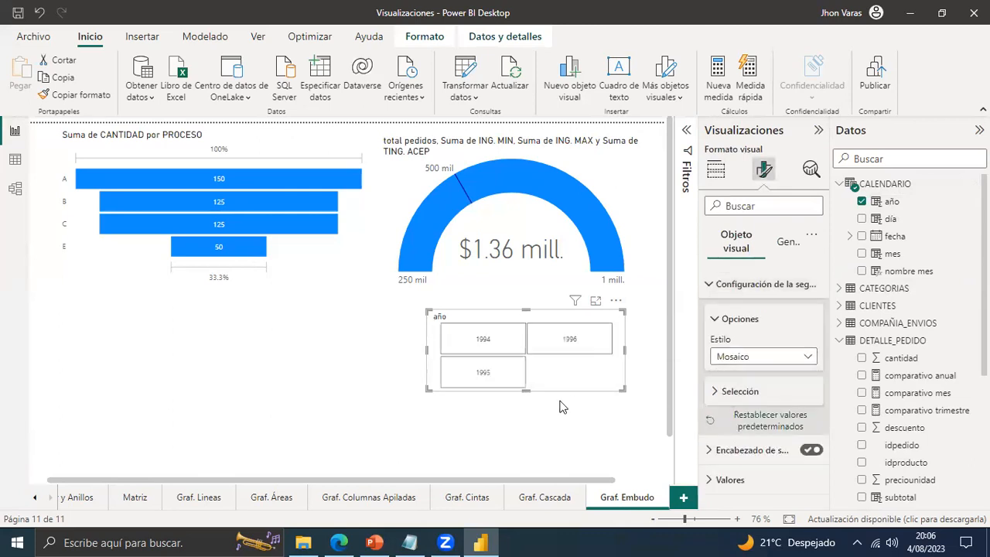
left_click_drag(526, 391, 526, 361)
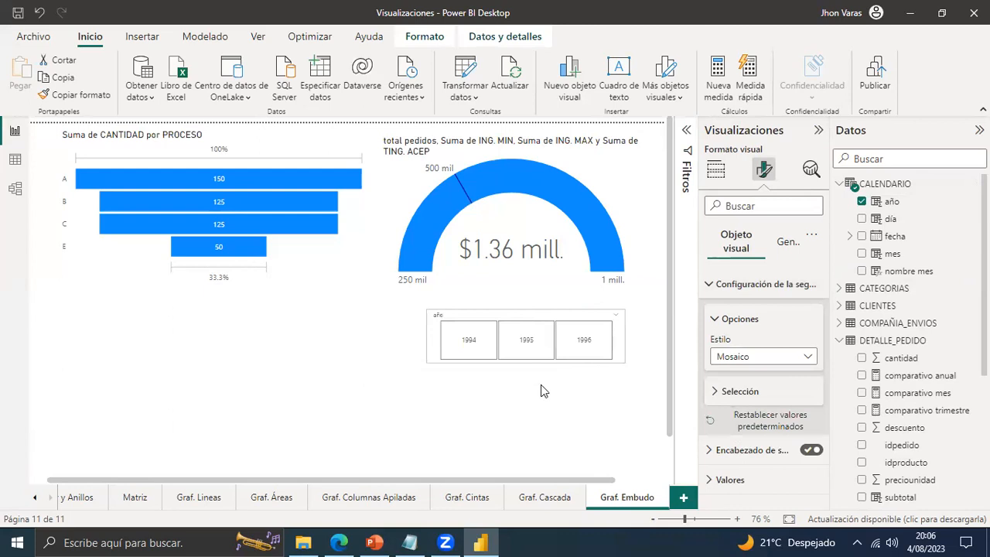
left_click(542, 390)
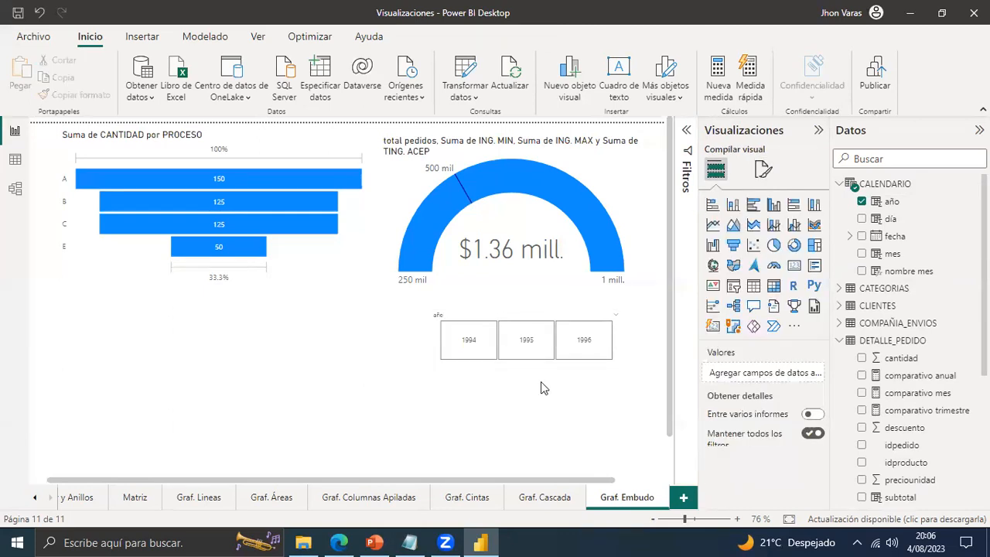
Compare the gauge for 1994, 1995 and 1996 using the año slicer, finishing with 1995 selected.
left_click(479, 356)
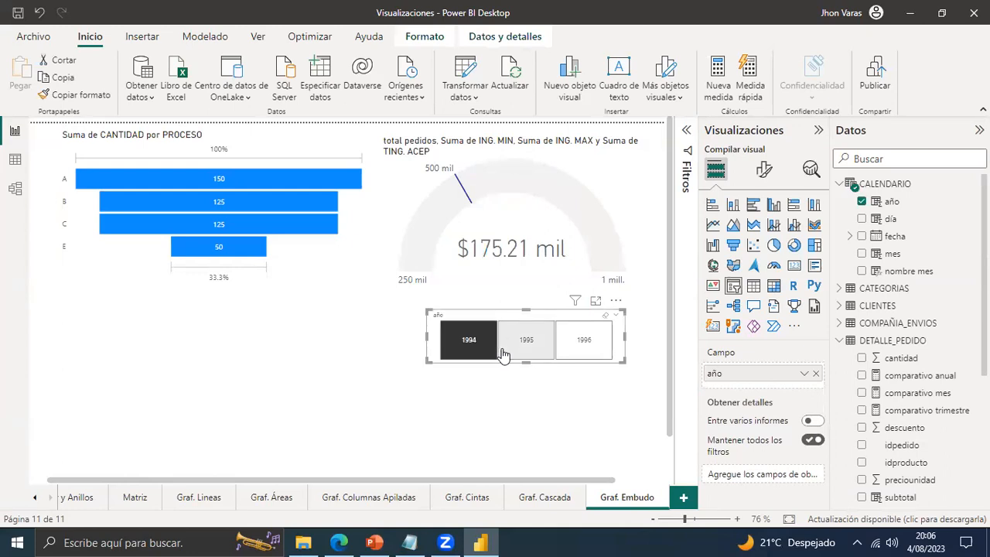
left_click(498, 352)
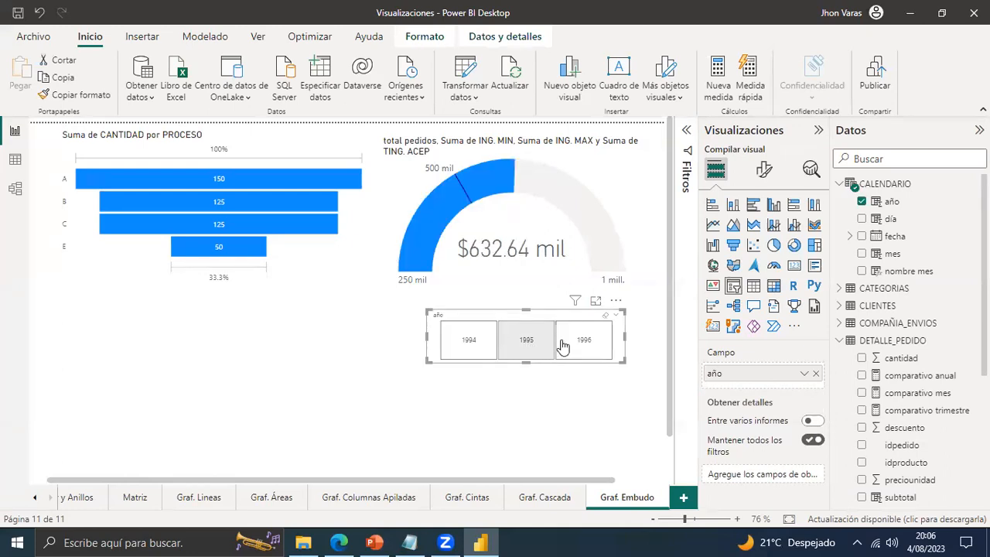
left_click(589, 347)
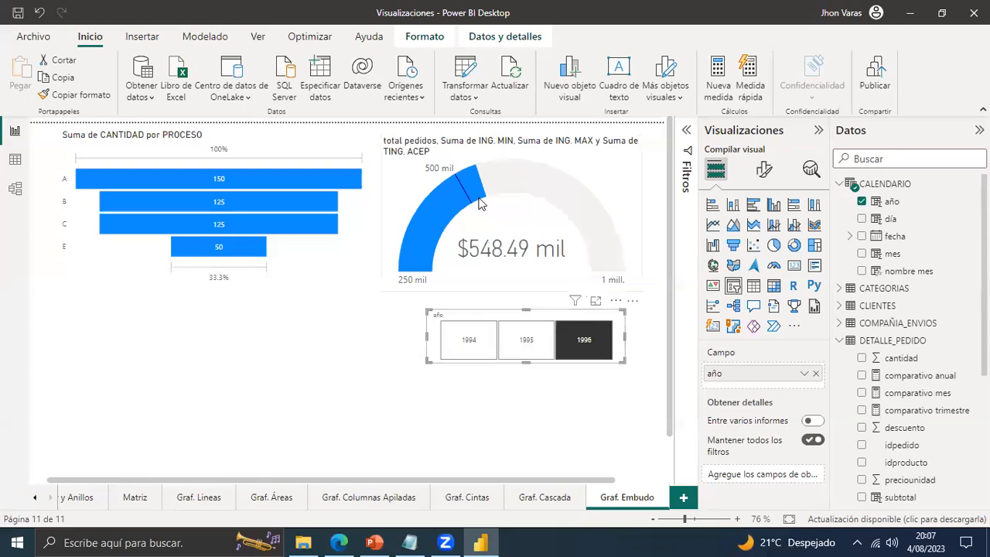
mouse_move(482, 206)
left_click(532, 349)
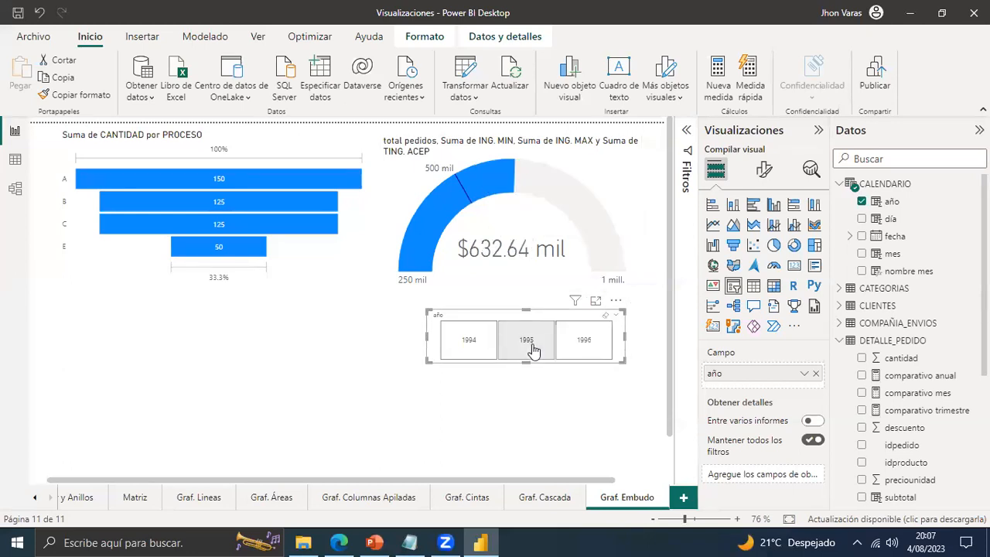
Filter the gauge to 1994, check the yearly totals on the Matriz page, and return to the Graf. Embudo page.
left_click(465, 346)
left_click(134, 497)
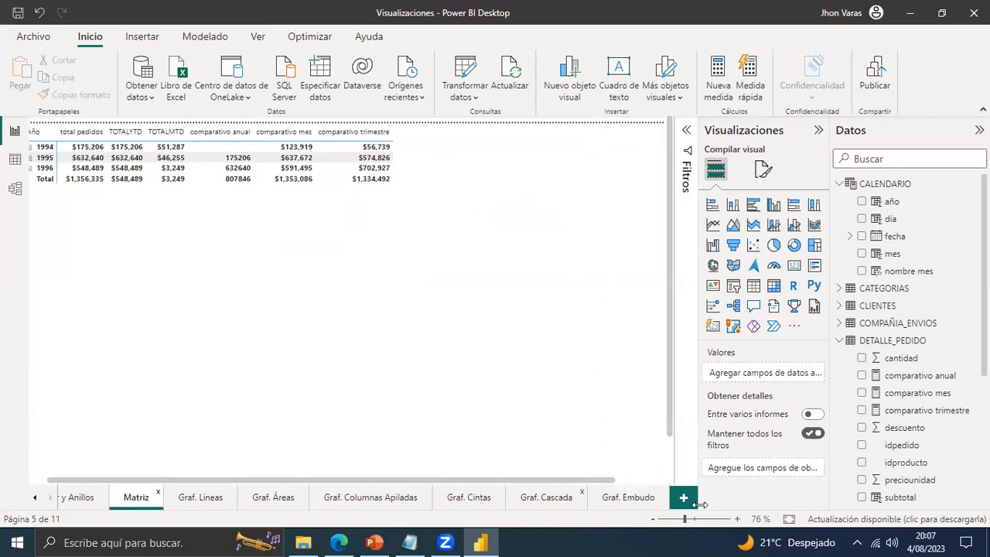
left_click(36, 498)
left_click(36, 498)
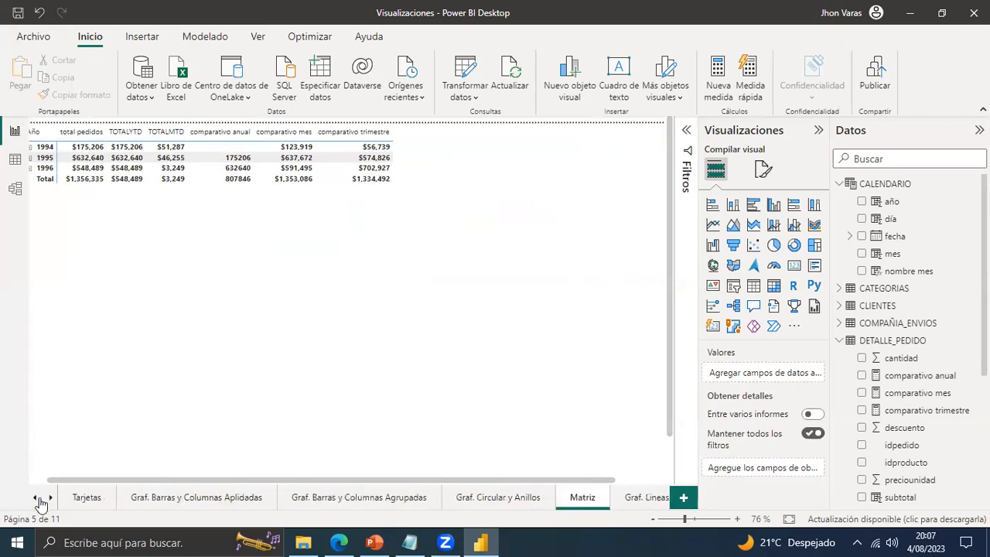
left_click(48, 500)
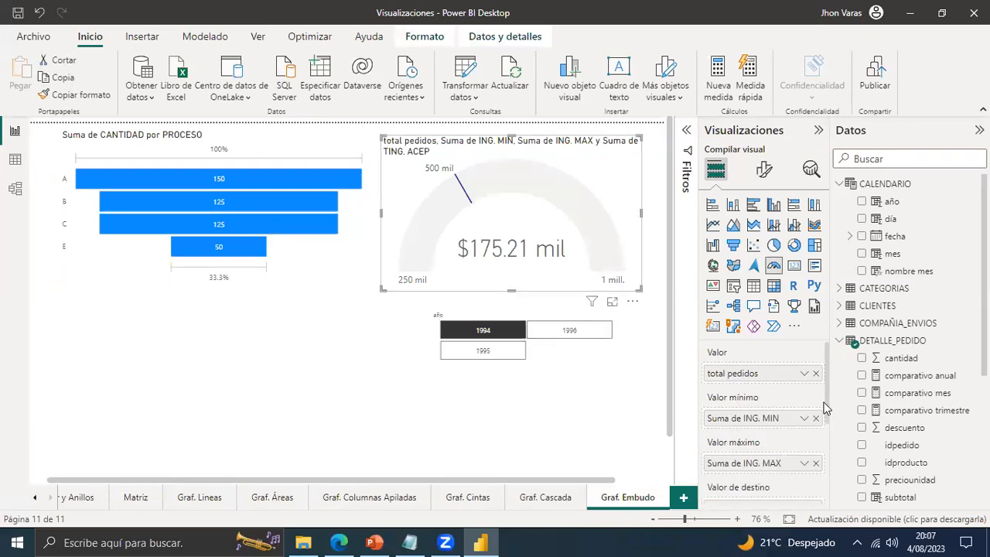
Examine the minimum, acceptable and maximum income values in the METAS data table, and return to the report page.
left_click(14, 164)
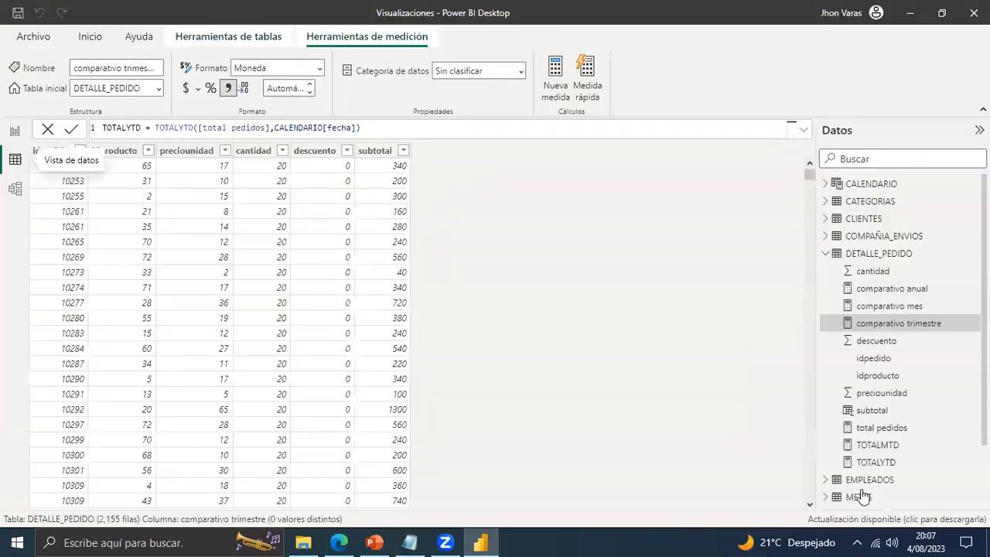
left_click(858, 496)
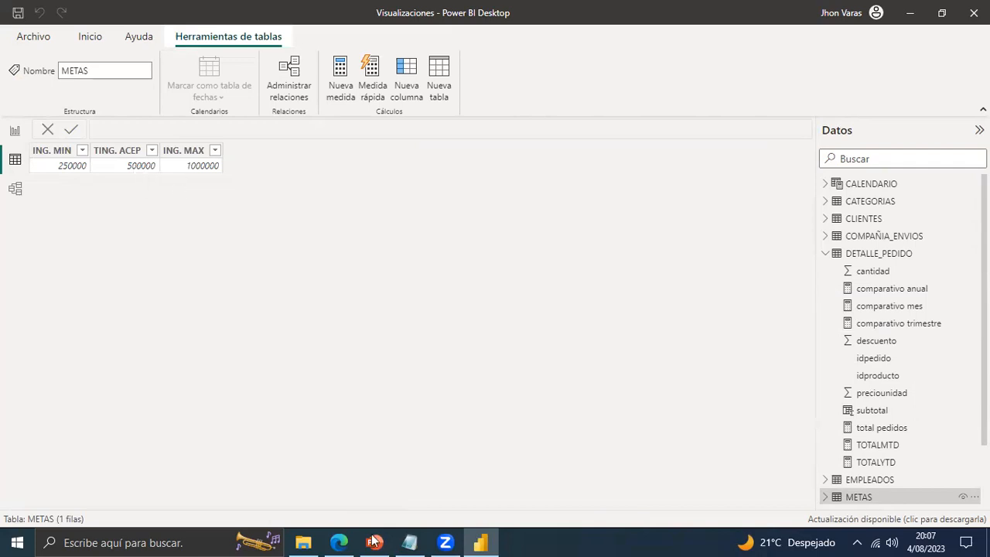
left_click(479, 539)
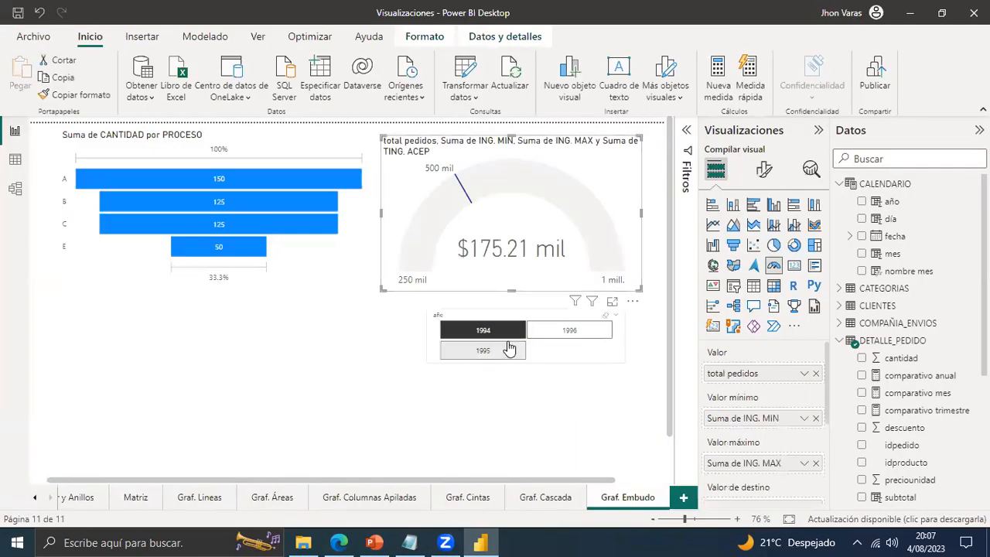
Compare the gauge for 1996, 1995 and 1994 with the año slicer, and inspect the 1995 gauge against its target.
left_click(520, 335)
left_click(541, 334)
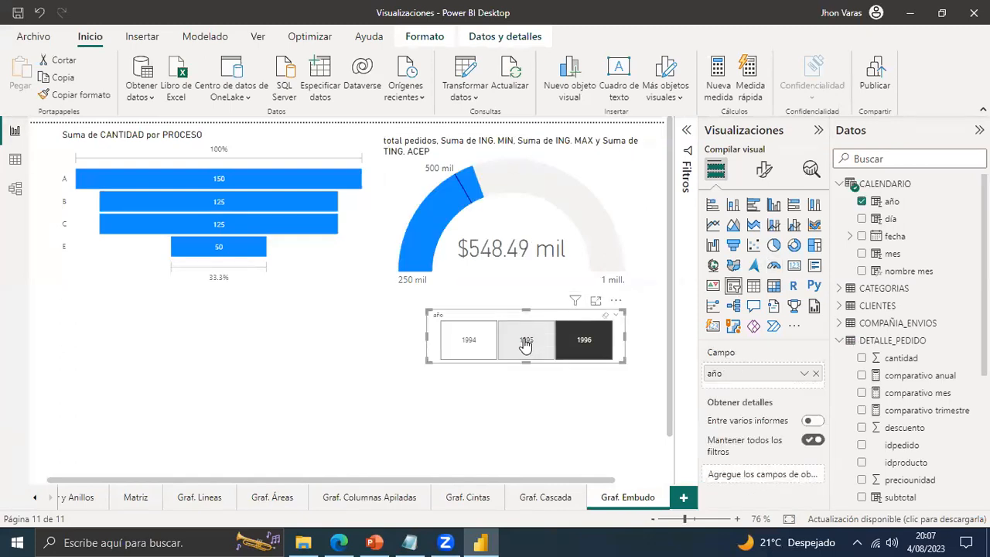
left_click(526, 344)
left_click(481, 345)
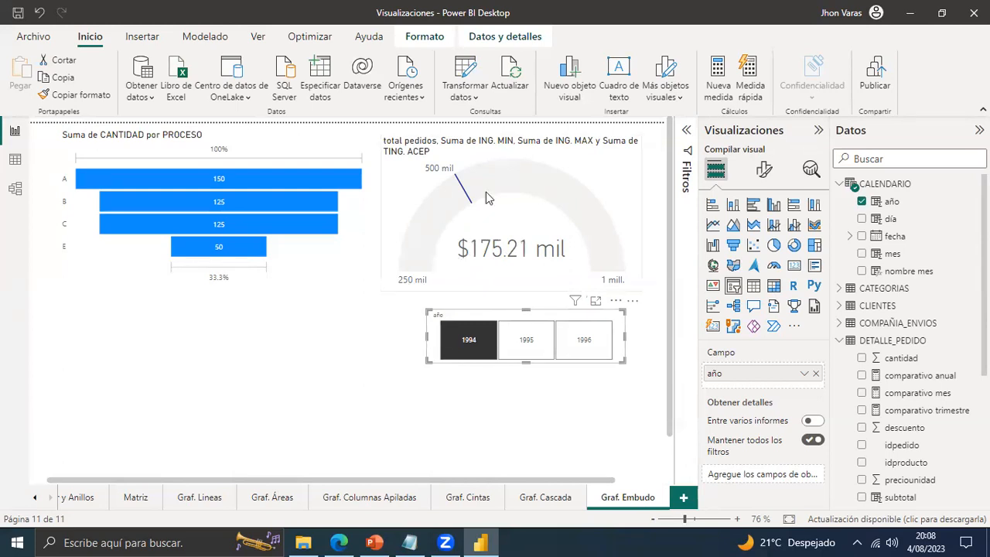
left_click(526, 348)
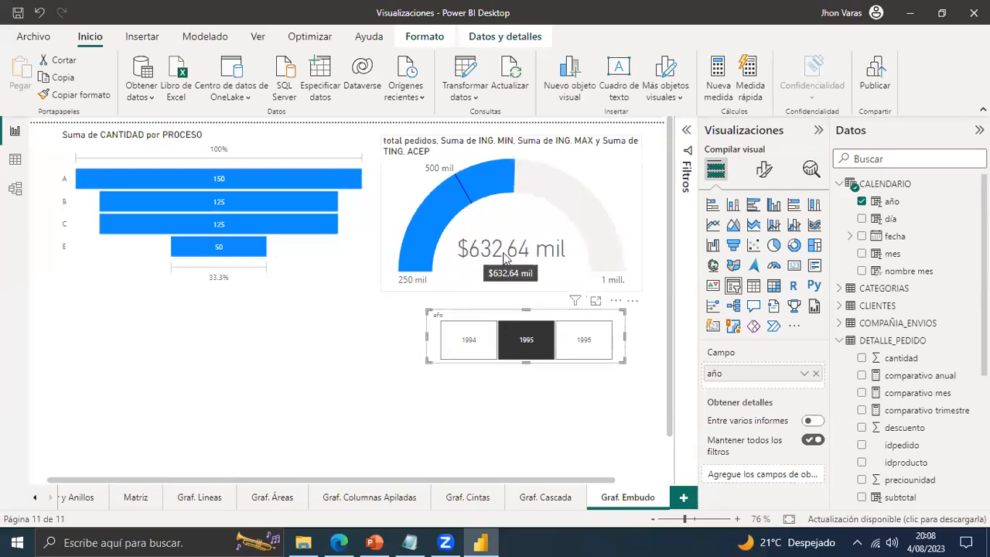
mouse_move(464, 195)
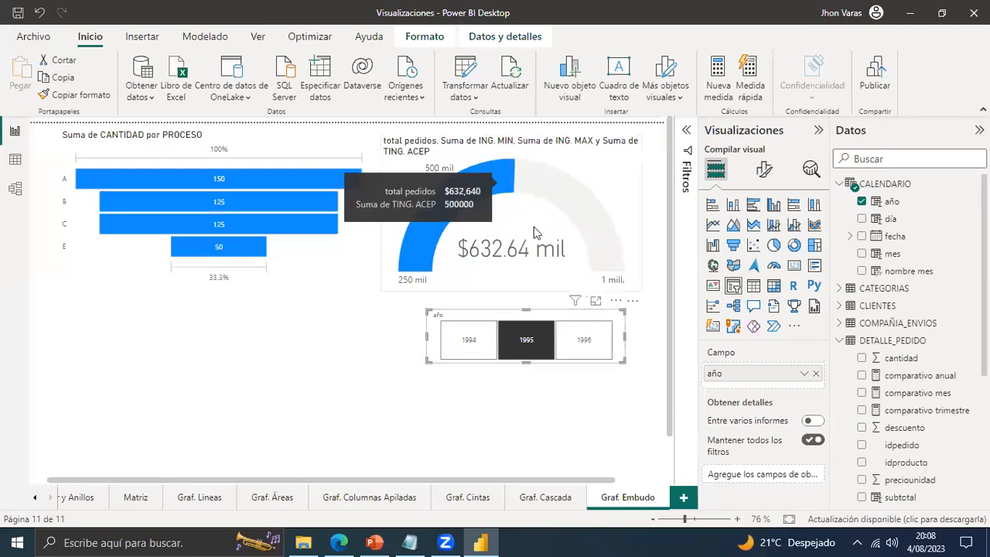
Review the gauge for each year once more, then clear the año slicer's selection and inspect the gauge for all years.
left_click(583, 346)
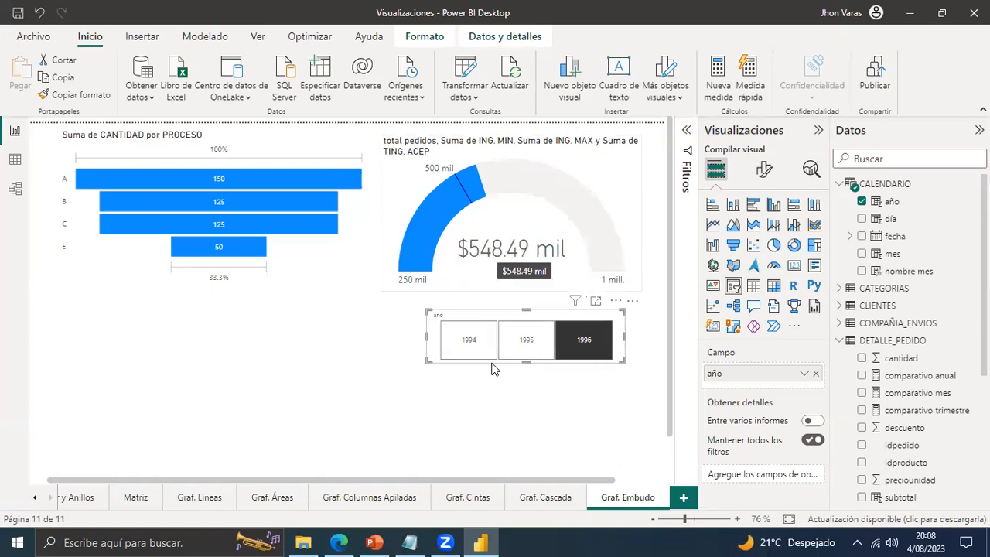
left_click(469, 340)
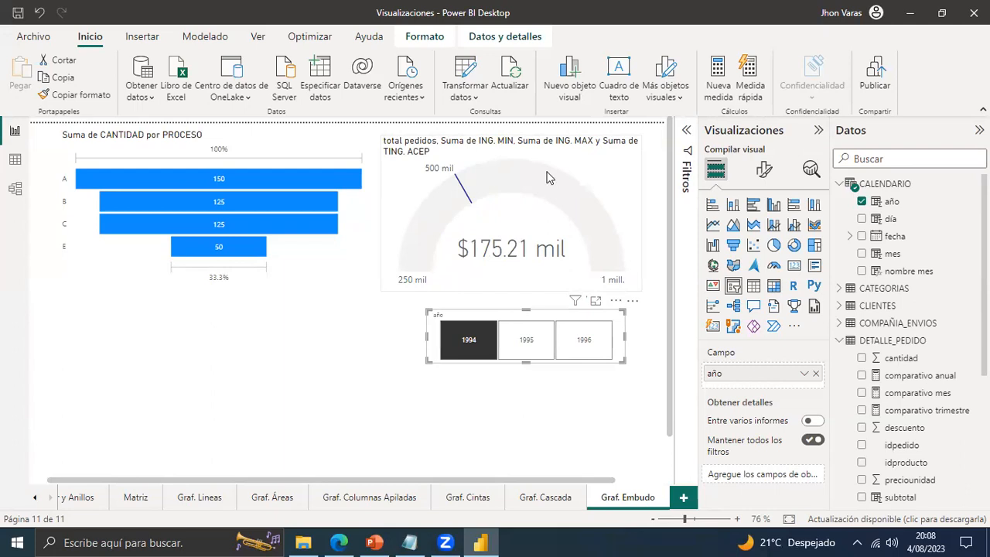
left_click(530, 333)
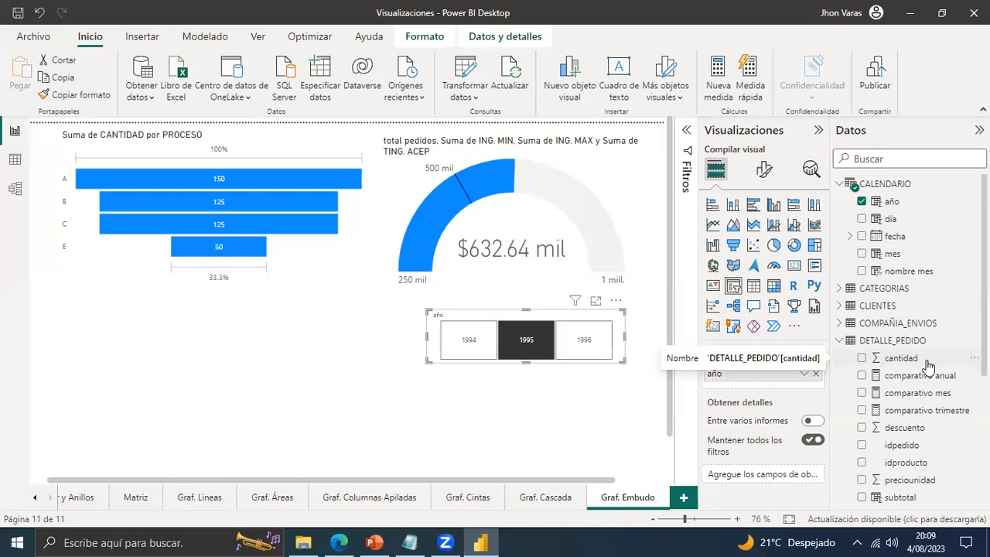
left_click(589, 339)
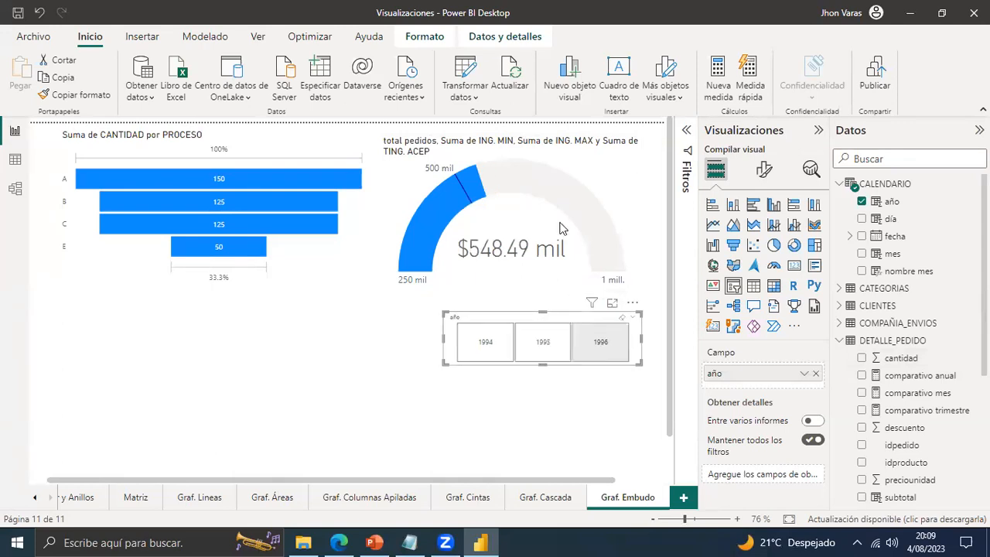
key("alt+Tab")
key("alt+Tab")
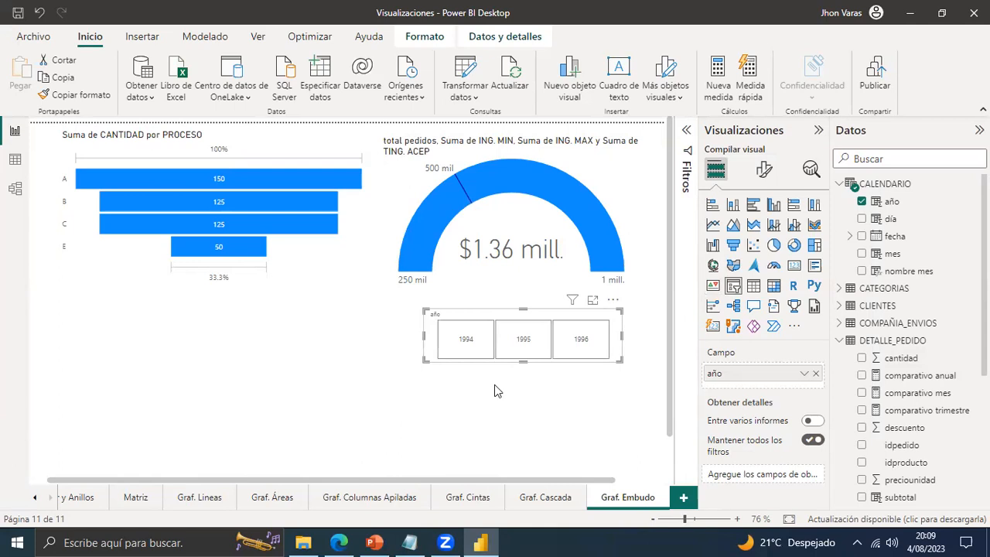
mouse_move(482, 197)
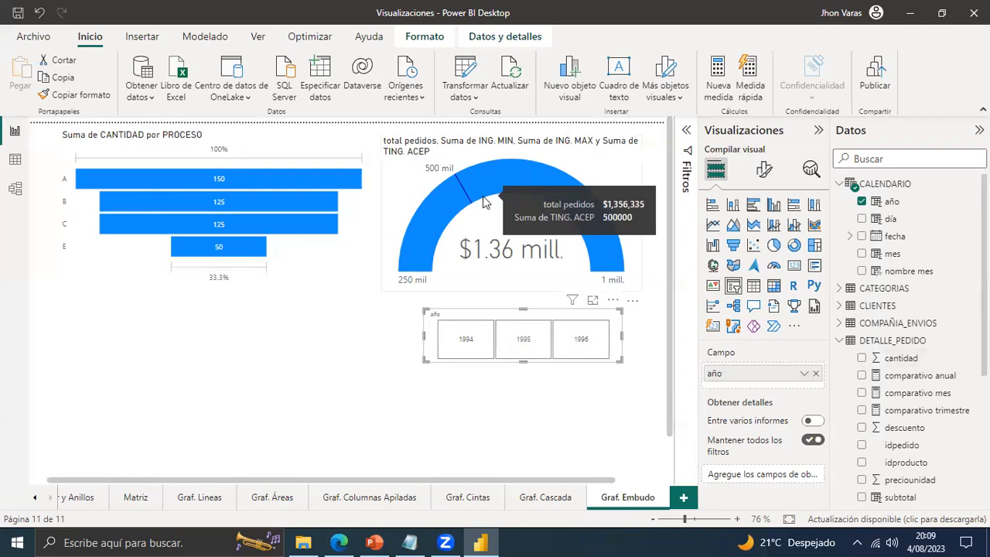
Add an empty KPI visual below the funnel chart and narrow it from its left edge.
left_click(716, 290)
left_click(712, 287)
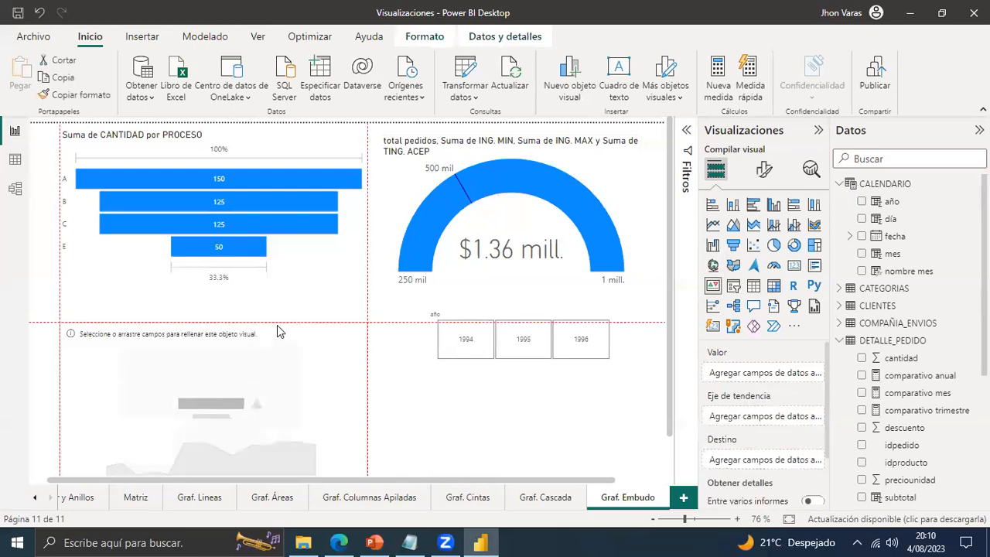
left_click_drag(278, 326, 278, 325)
left_click_drag(59, 385, 155, 391)
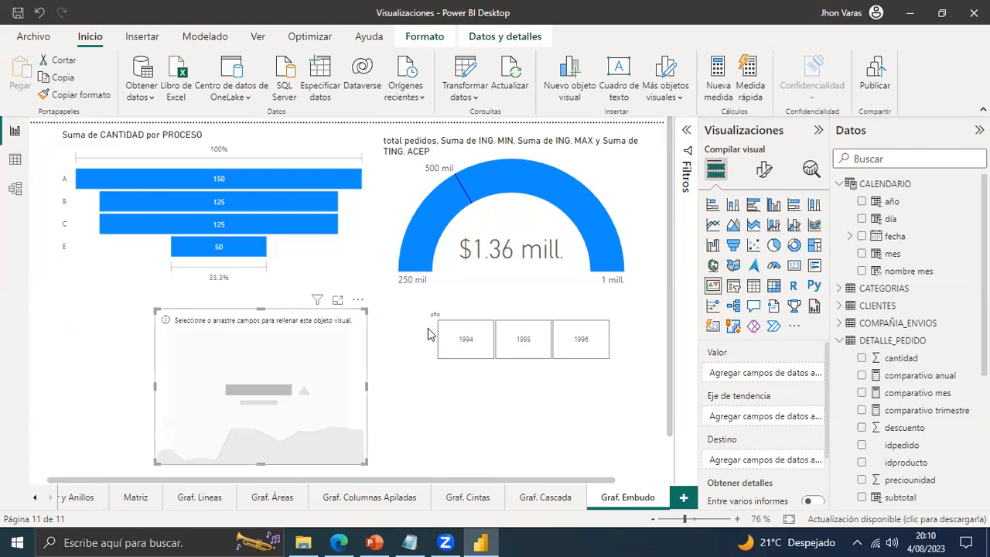
Rearrange the page with the gauge below the funnel, the KPI visual beside the funnel, and the año slicer below the KPI.
left_click_drag(340, 350, 622, 362)
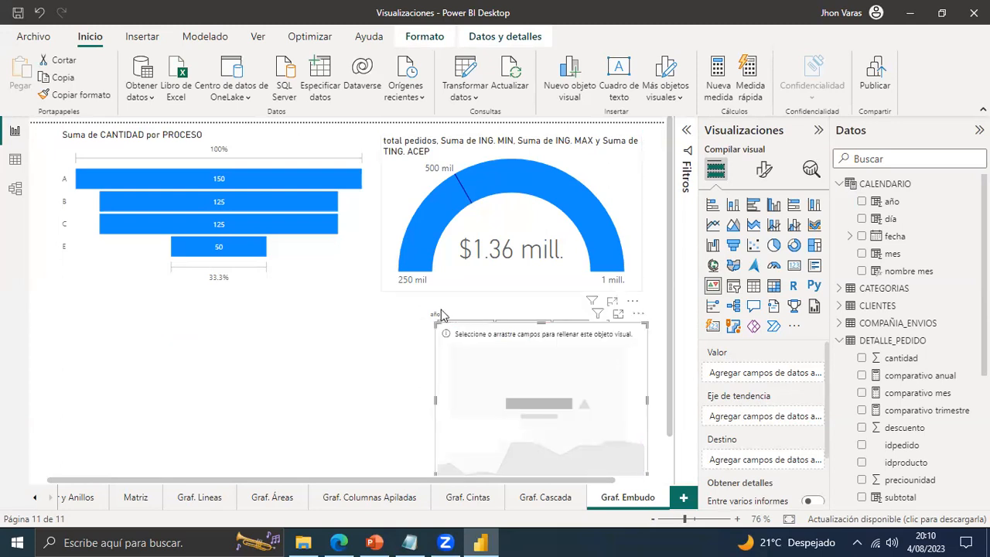
left_click_drag(631, 225, 327, 408)
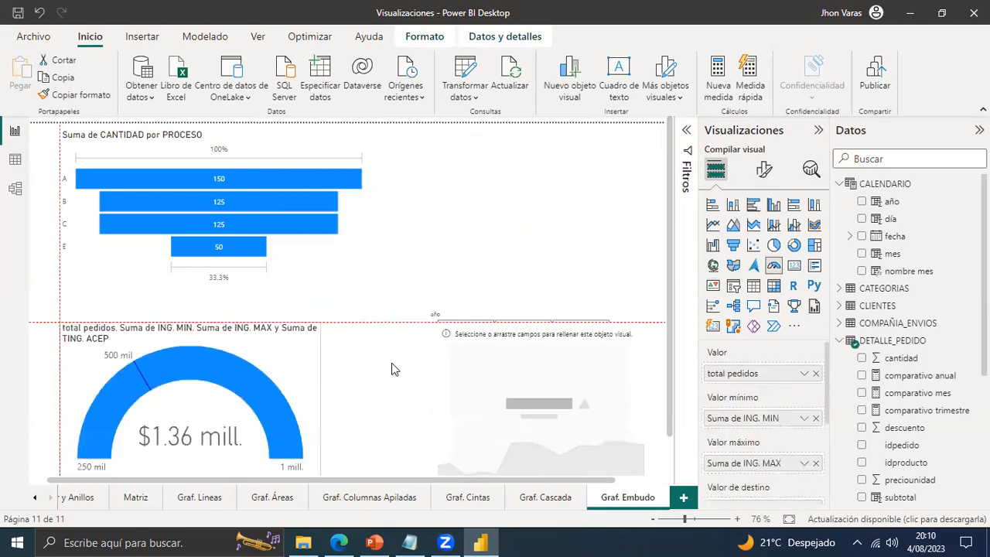
left_click_drag(476, 317, 401, 323)
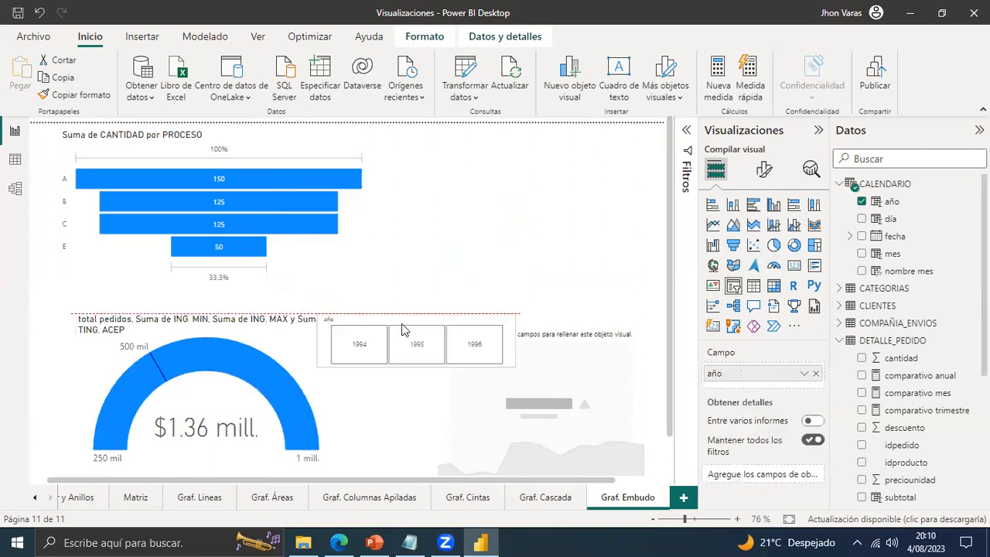
left_click_drag(519, 329, 491, 148)
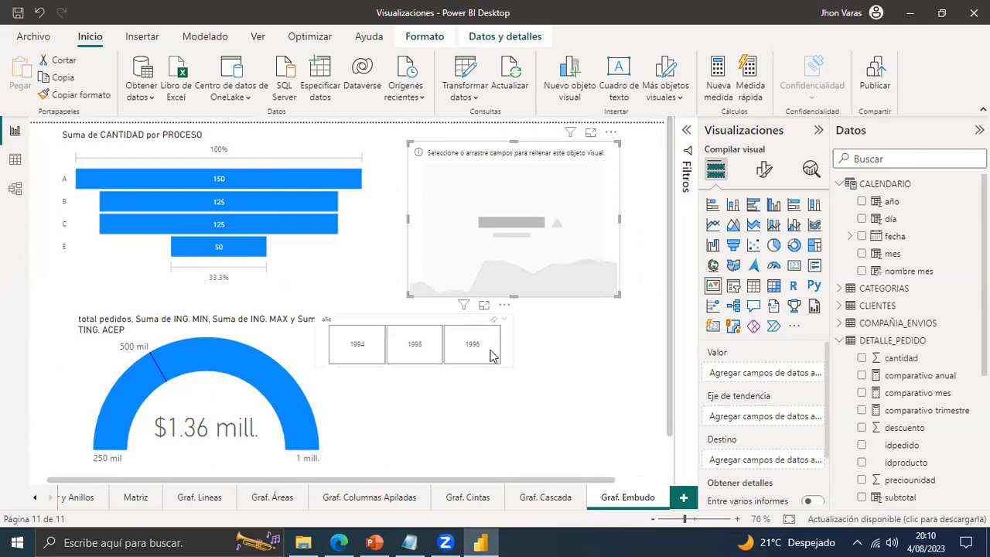
left_click(493, 355)
left_click_drag(493, 355, 621, 406)
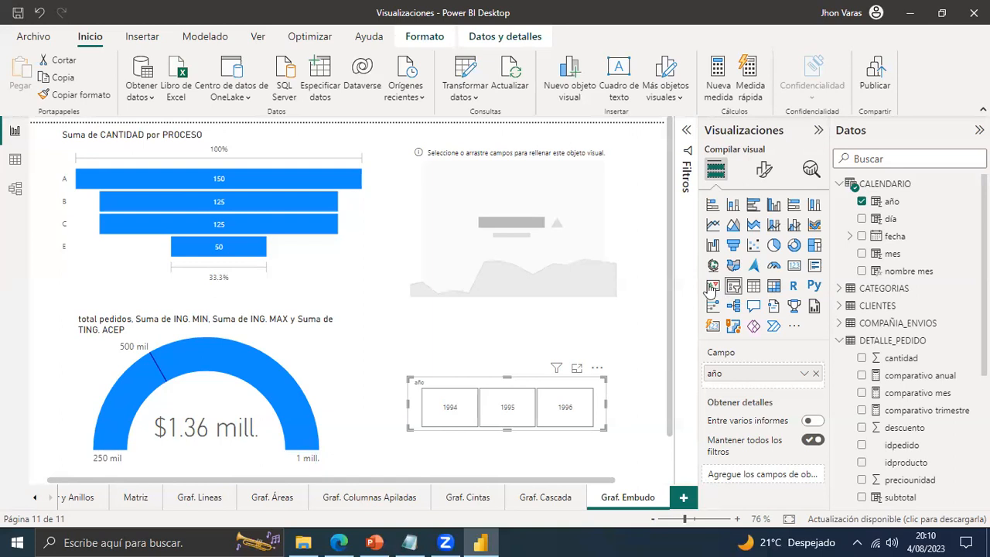
Adjust the empty KPI visual's position so it sits centred above the año slicer, slightly lower and further right.
left_click(474, 229)
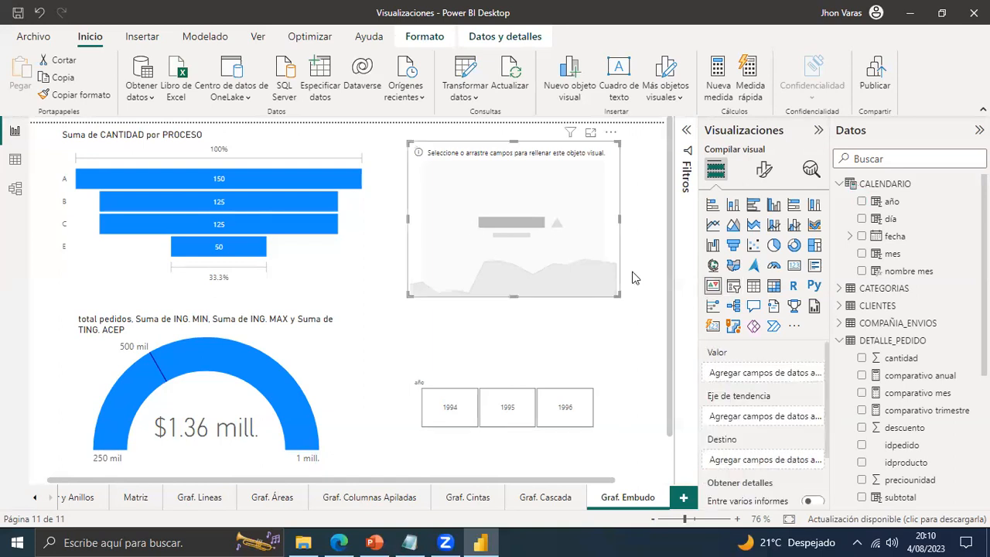
left_click_drag(631, 277, 690, 290)
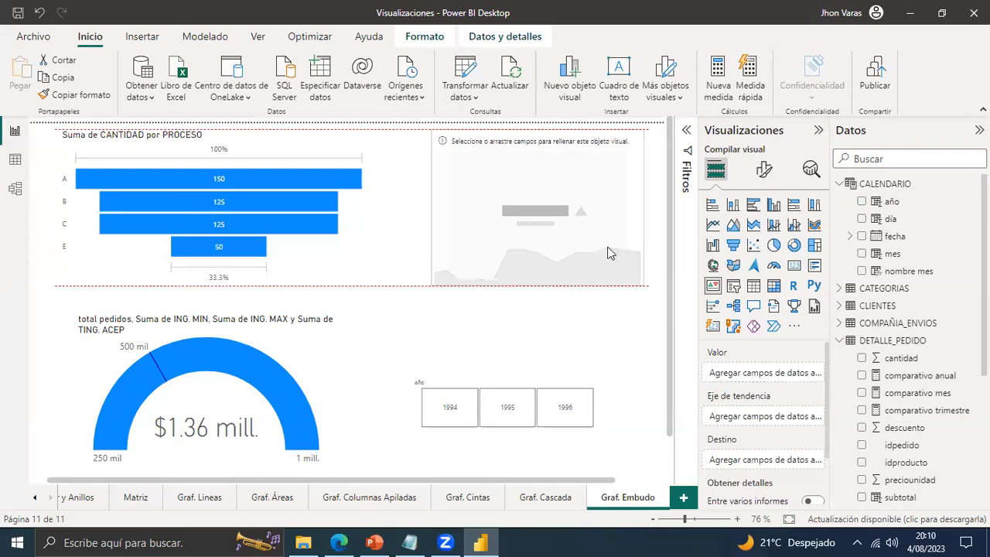
left_click_drag(607, 253, 600, 261)
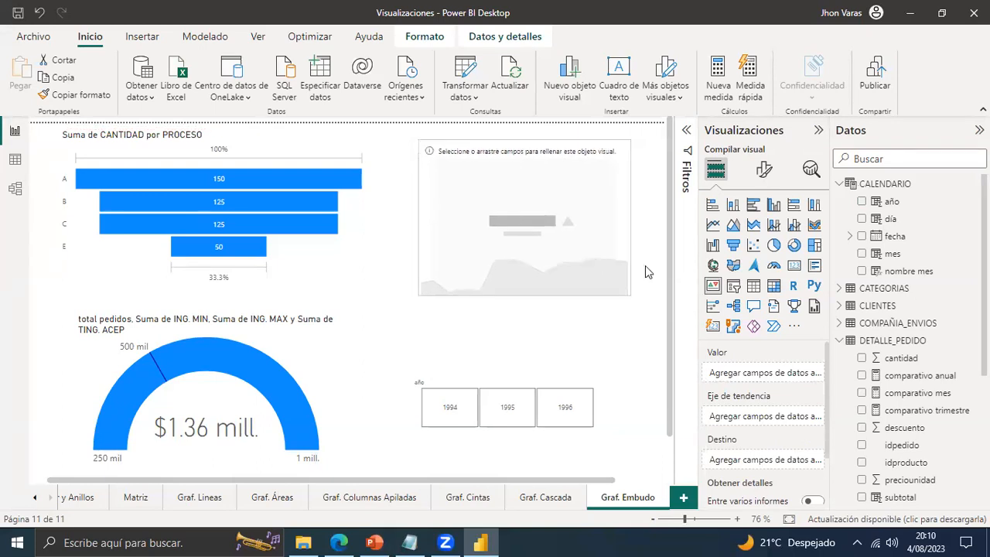
left_click(601, 260)
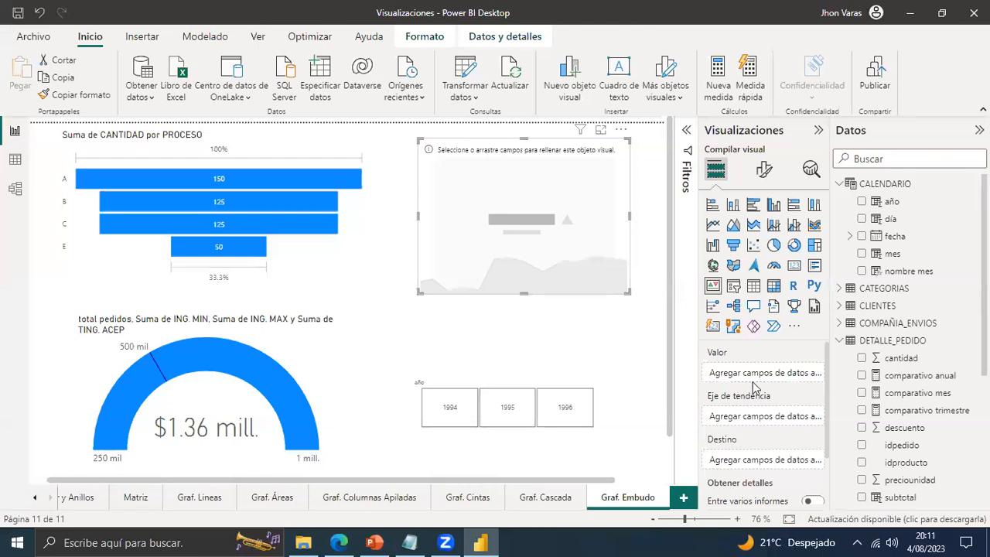
mouse_move(620, 234)
left_mouse_down()
mouse_move(619, 262)
mouse_move(624, 252)
left_mouse_up()
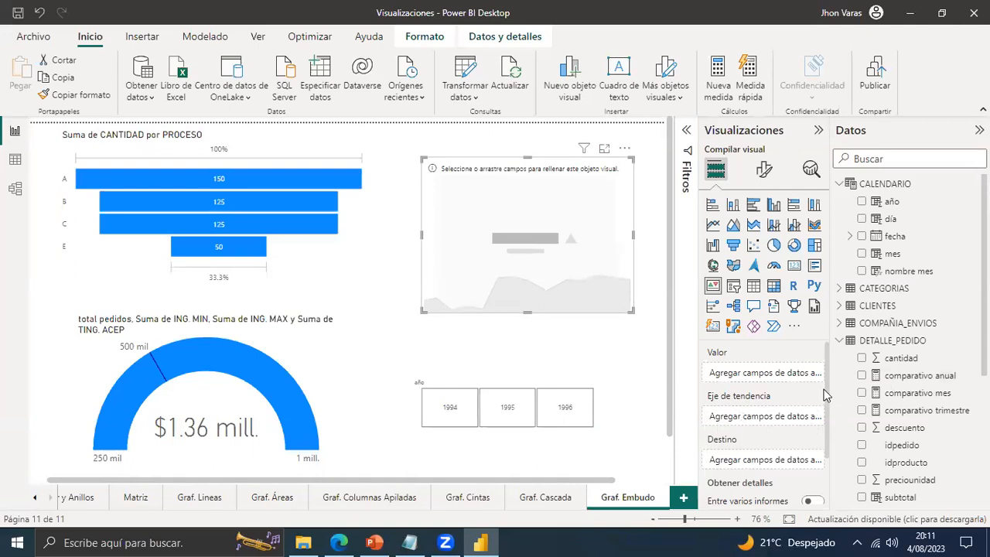
Assign the total pedidos measure from DETALLE_PEDIDO as the KPI's value.
mouse_move(827, 371)
left_mouse_down()
mouse_move(832, 378)
mouse_move(826, 370)
left_mouse_up()
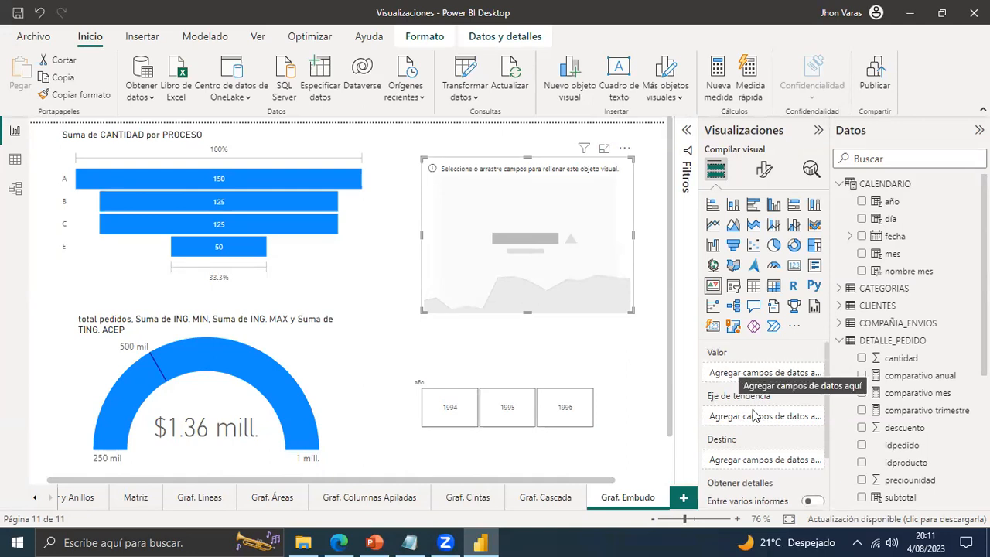
left_click_drag(893, 358, 732, 378)
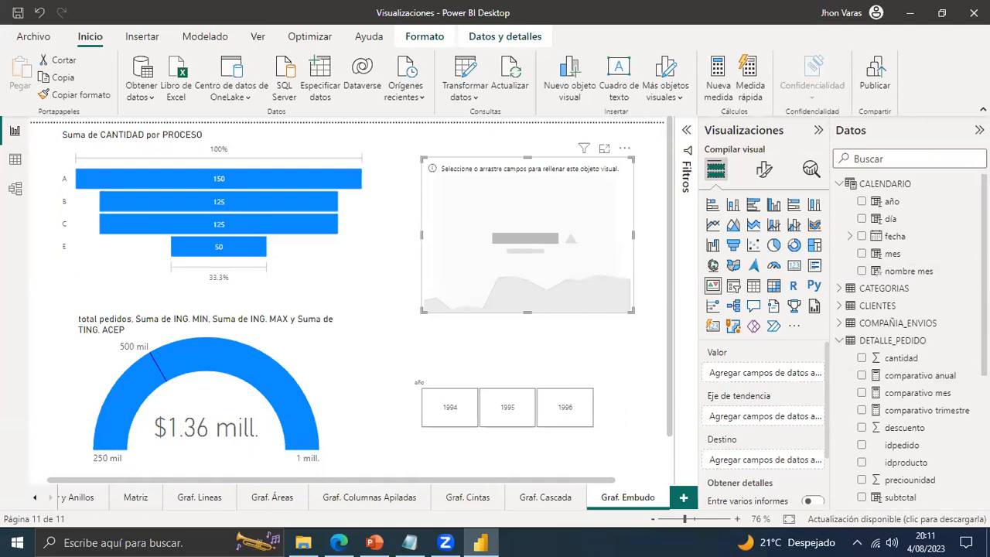
scroll(912, 423, "down", 3)
left_click_drag(910, 409, 765, 375)
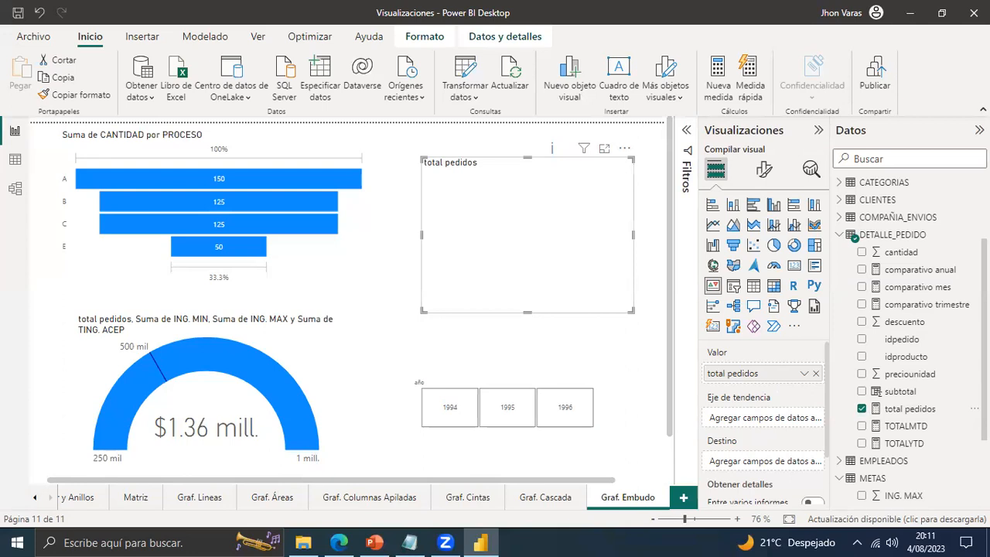
Assign nombre mes from CALENDARIO as the KPI's trend axis.
scroll(904, 332, "up", 1)
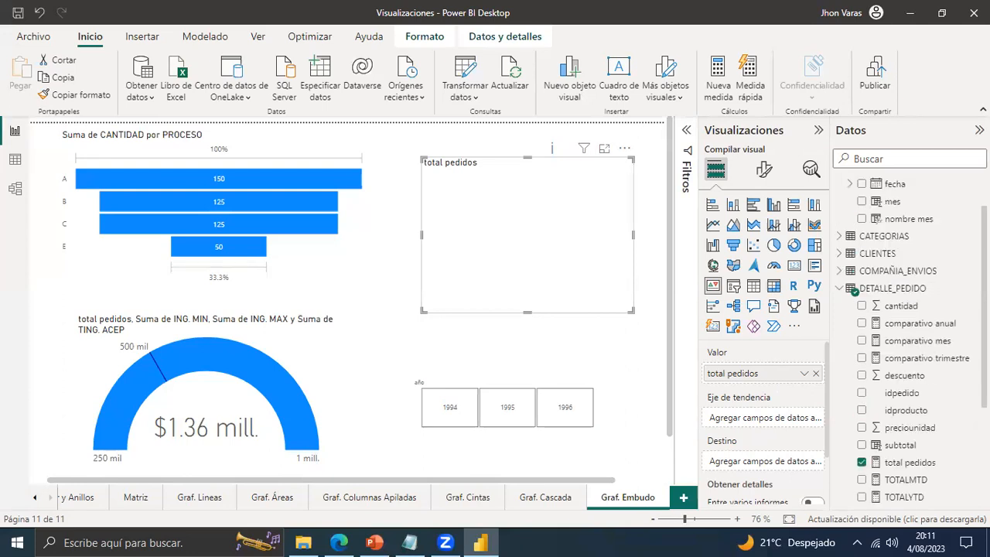
scroll(889, 236, "up", 1)
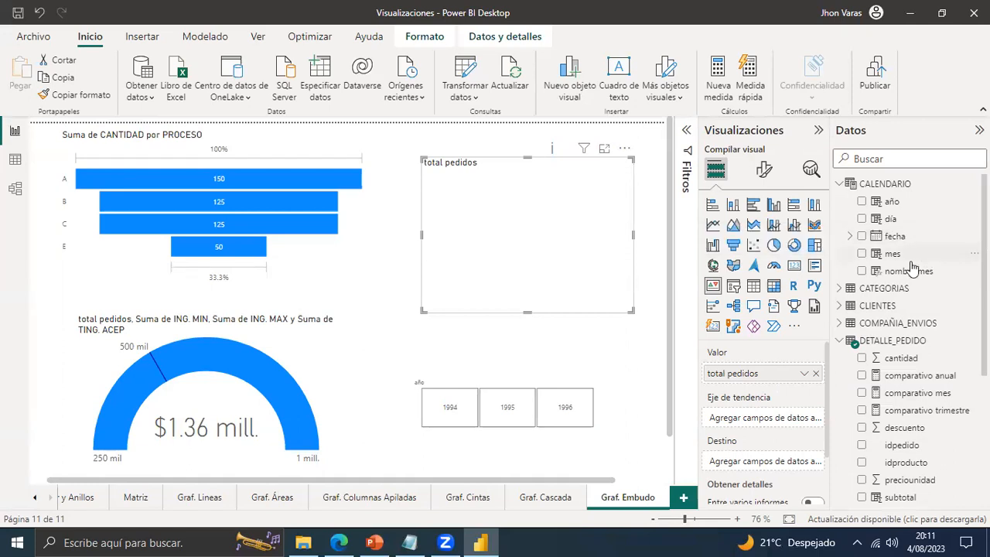
left_click_drag(889, 270, 762, 419)
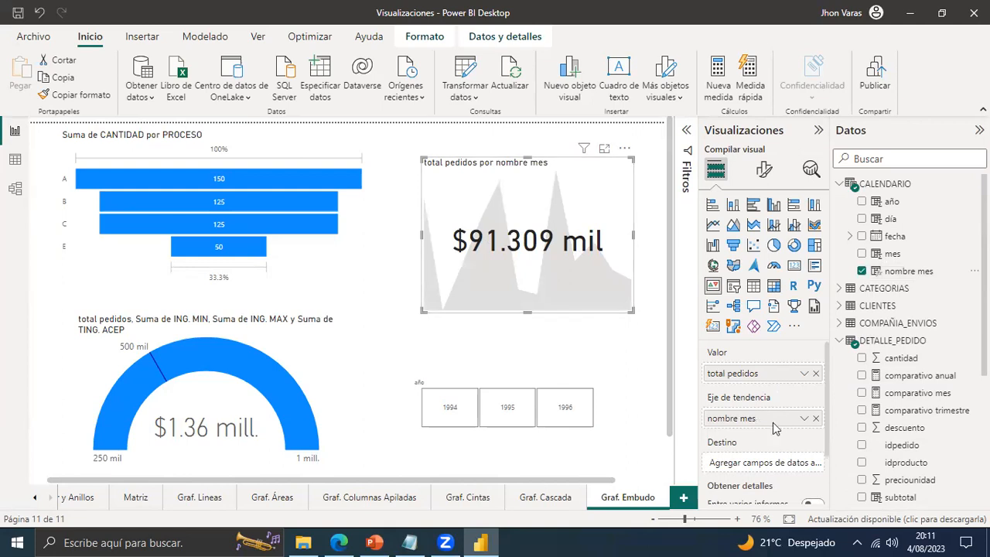
scroll(775, 428, "down", 1)
scroll(775, 428, "down", 2)
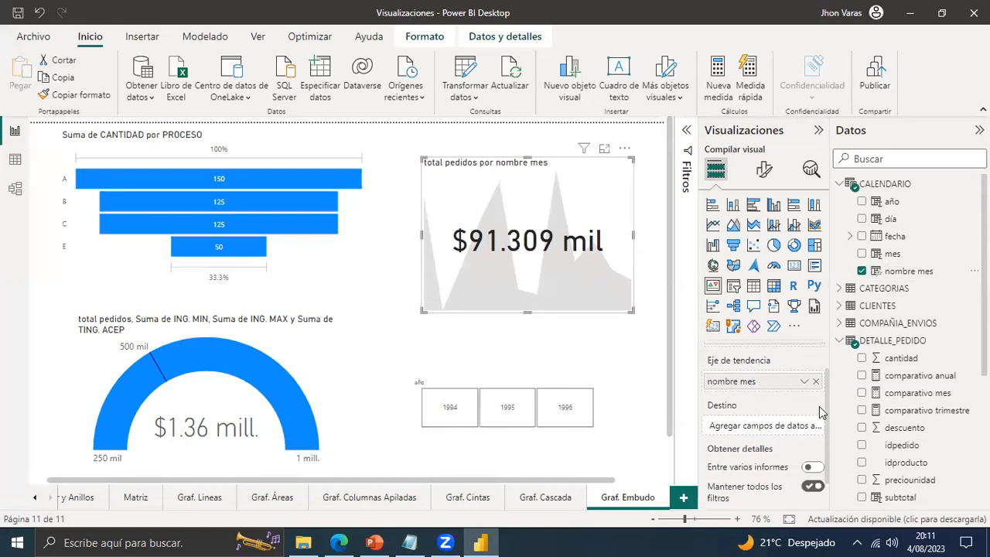
Assign ING. MIN from METAS as the KPI's target.
scroll(761, 421, "down", 1)
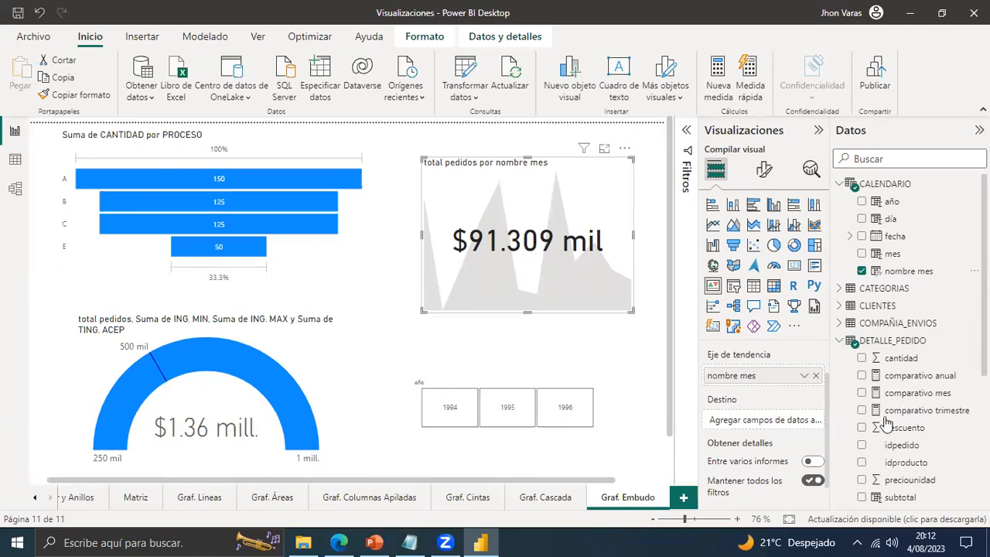
scroll(886, 427, "down", 3)
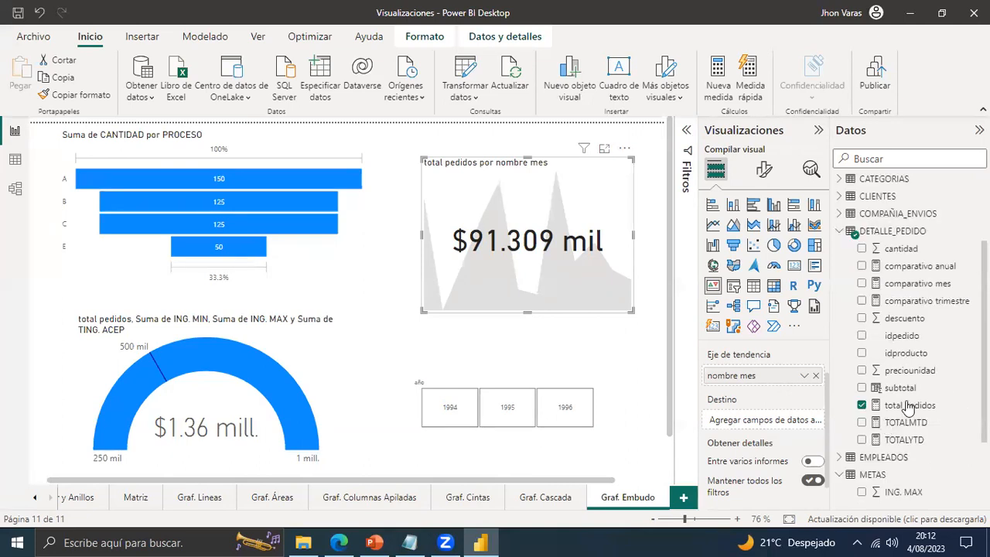
scroll(907, 407, "down", 3)
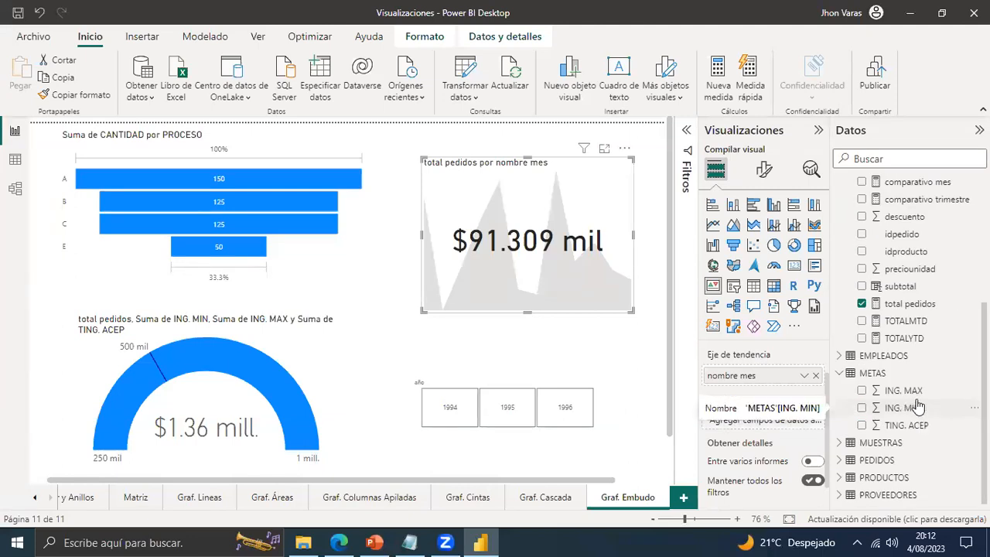
left_click_drag(913, 413, 757, 419)
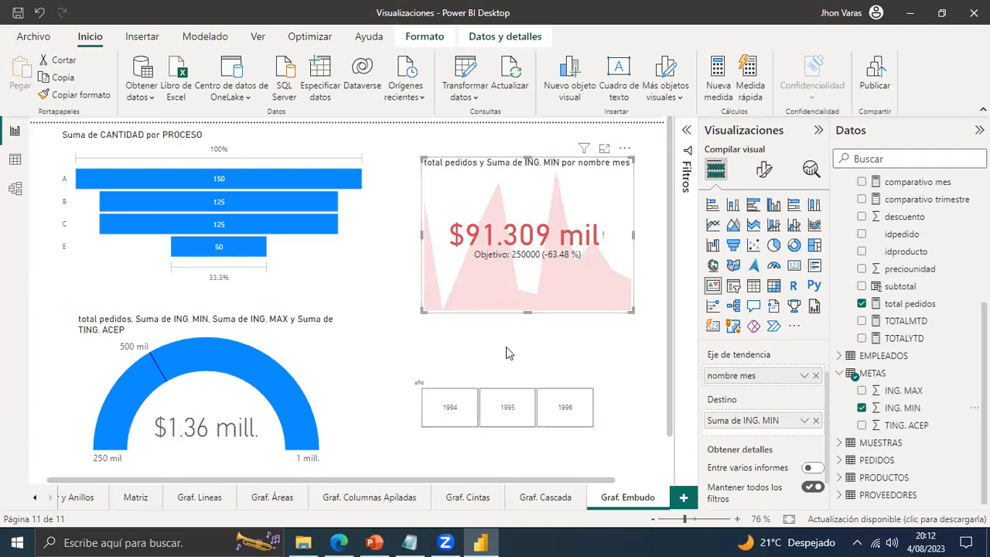
Filter the page by 1994, 1995 and 1996 one at a time to compare the KPI with its minimum-income target.
left_click(449, 423)
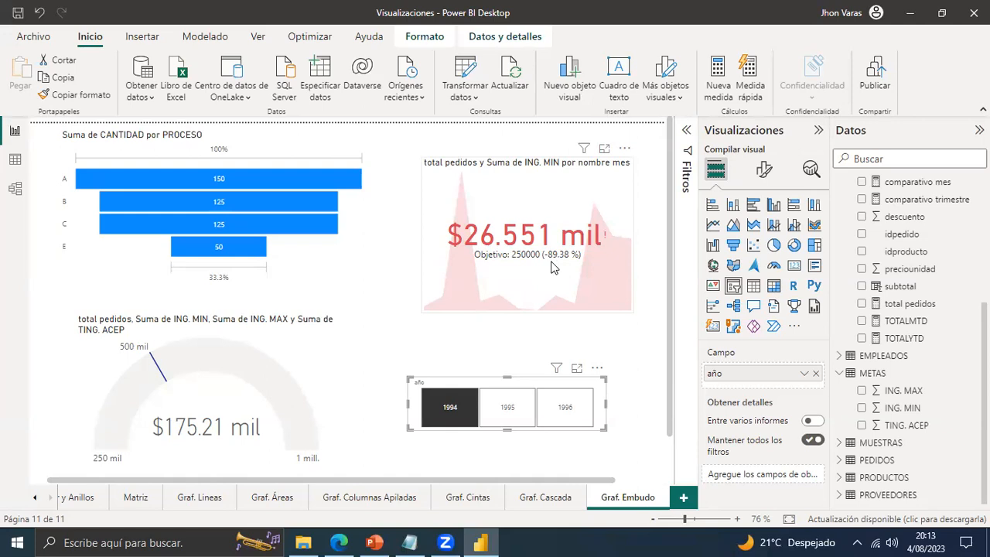
left_click(515, 417)
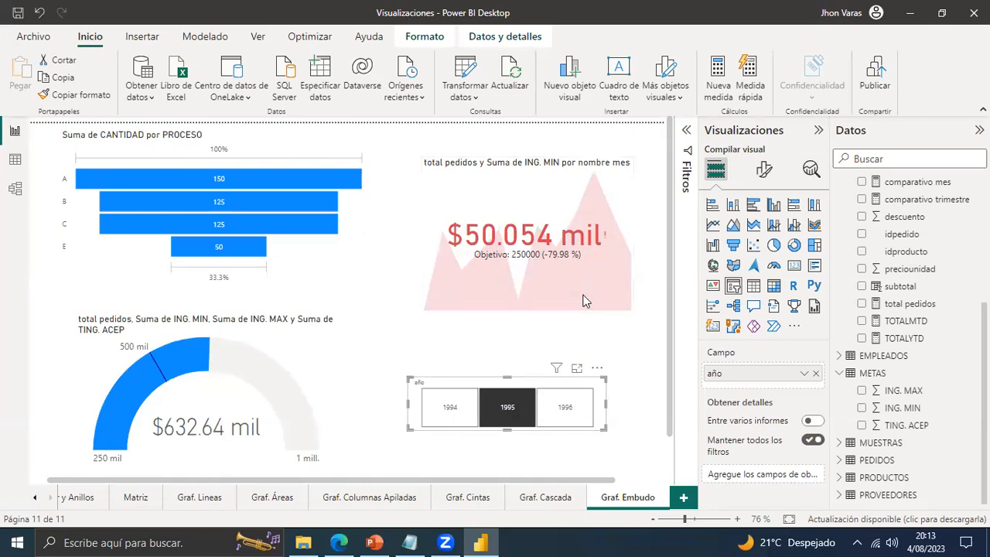
left_click(566, 416)
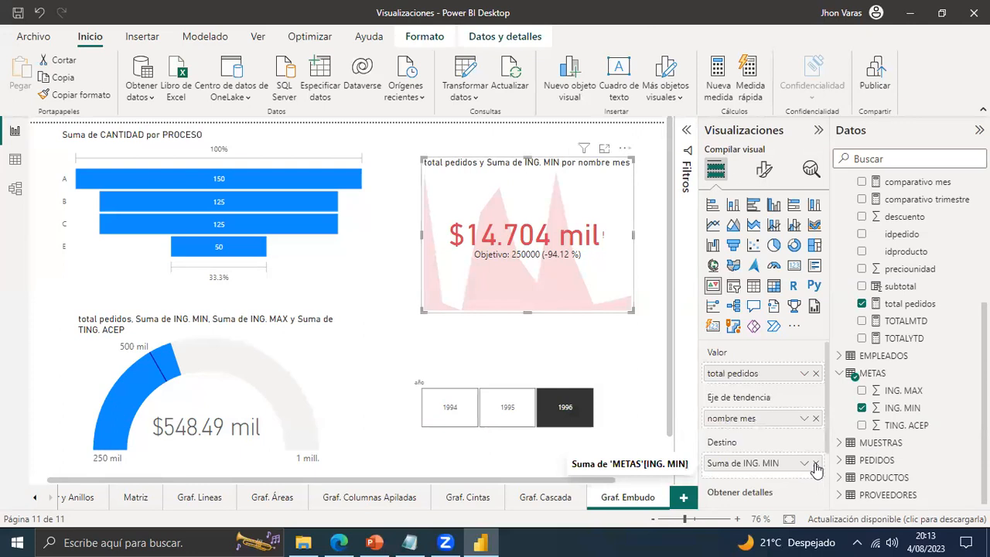
Replace the KPI's target with TING. ACEP from METAS and check it for 1995 and 1994.
left_click(901, 409)
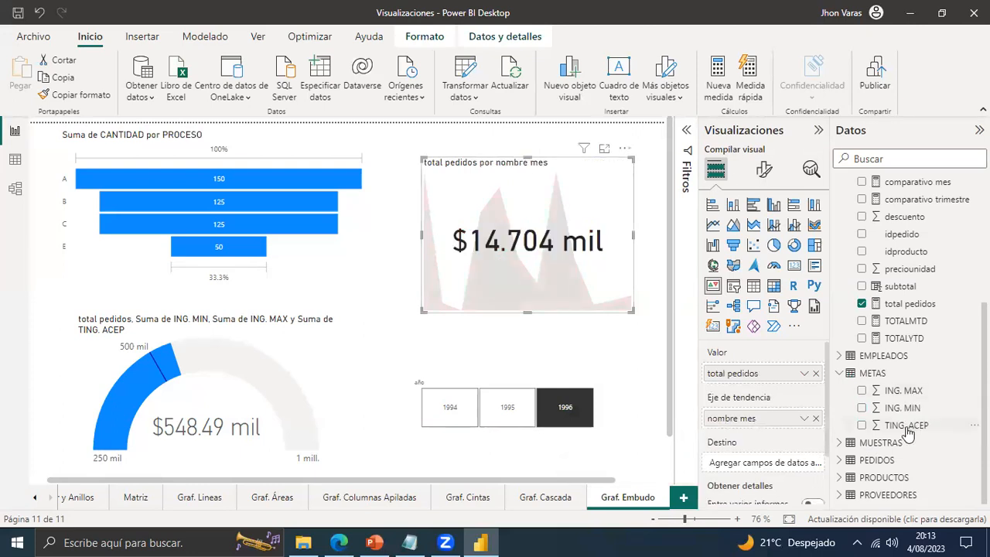
left_click_drag(906, 427, 755, 471)
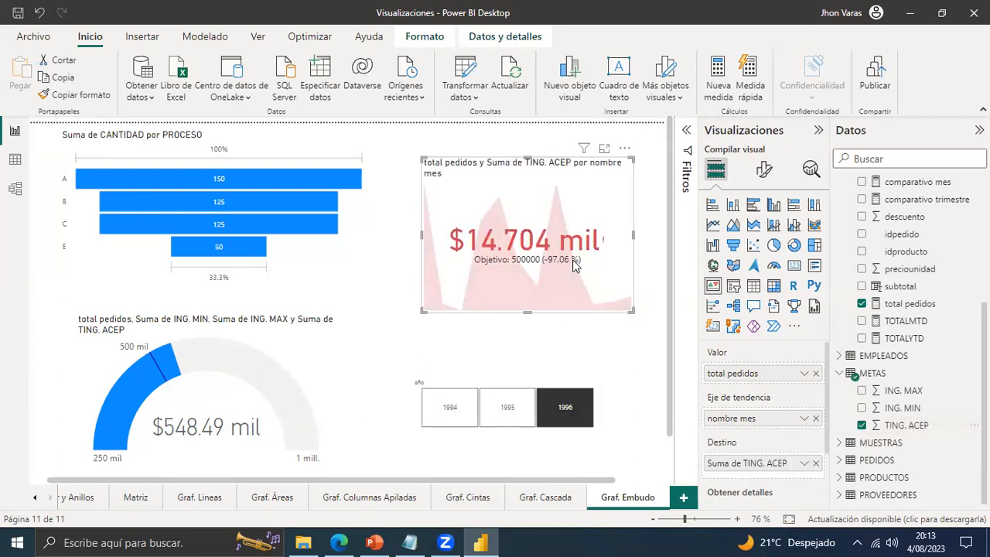
left_click(504, 418)
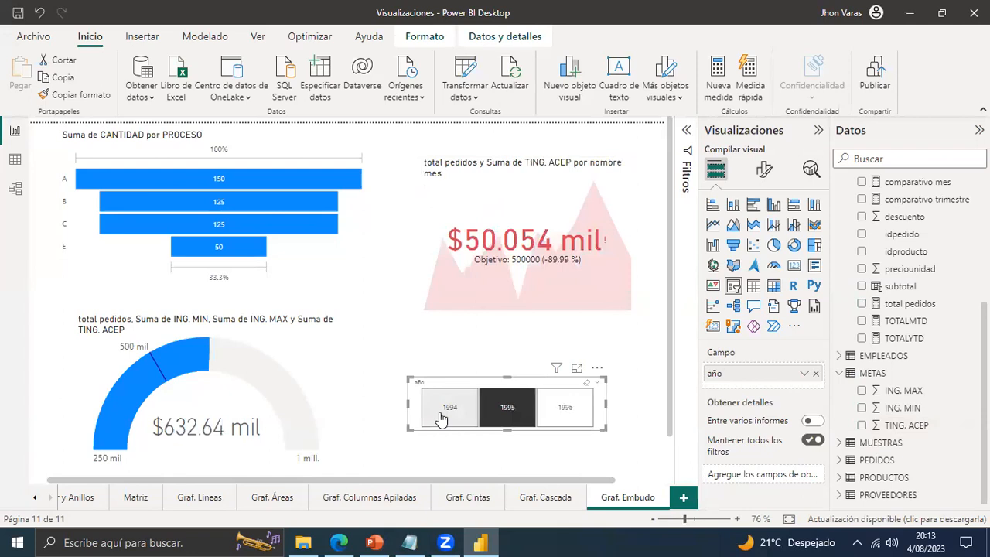
left_click(441, 418)
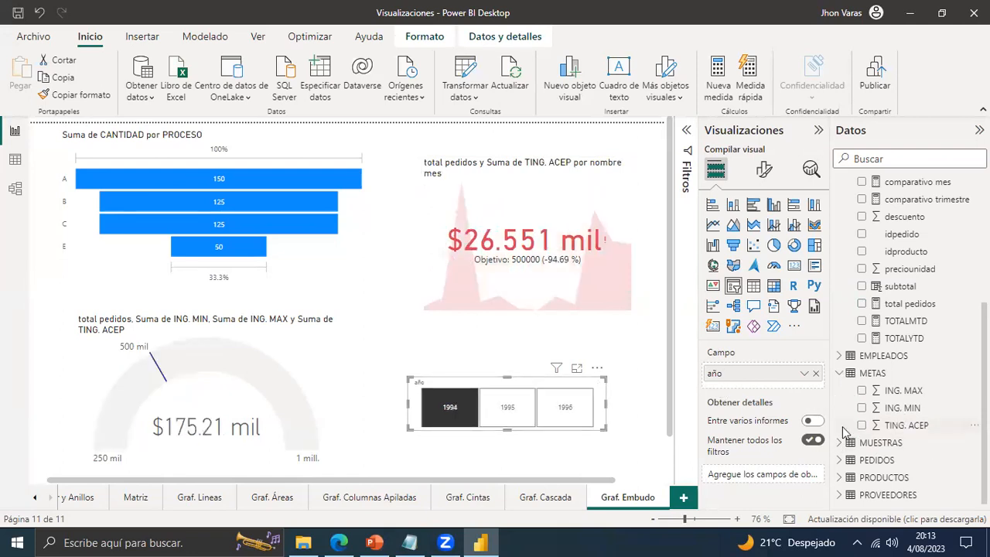
Replace TING. ACEP with ING. MIN from METAS as the KPI's target.
left_click(603, 303)
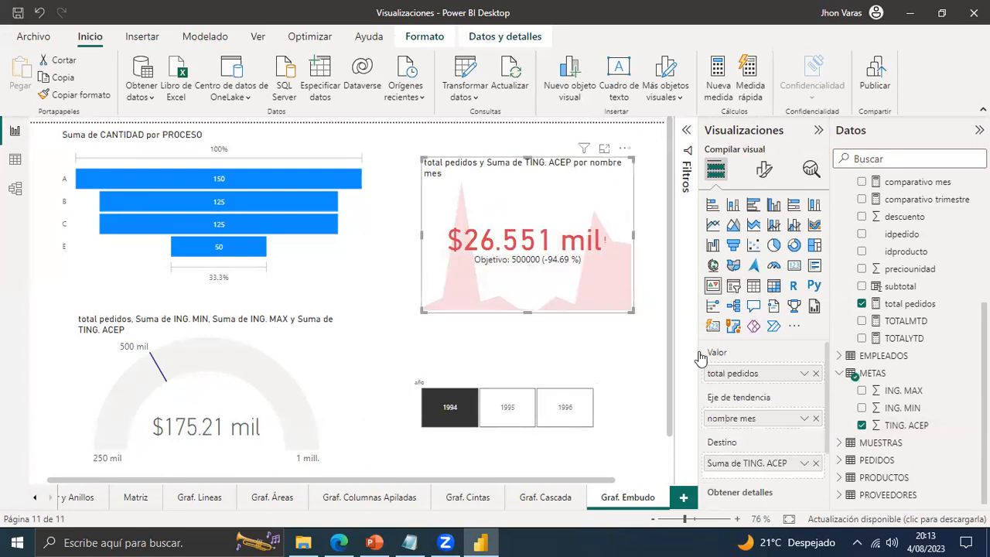
left_click_drag(918, 415, 818, 465)
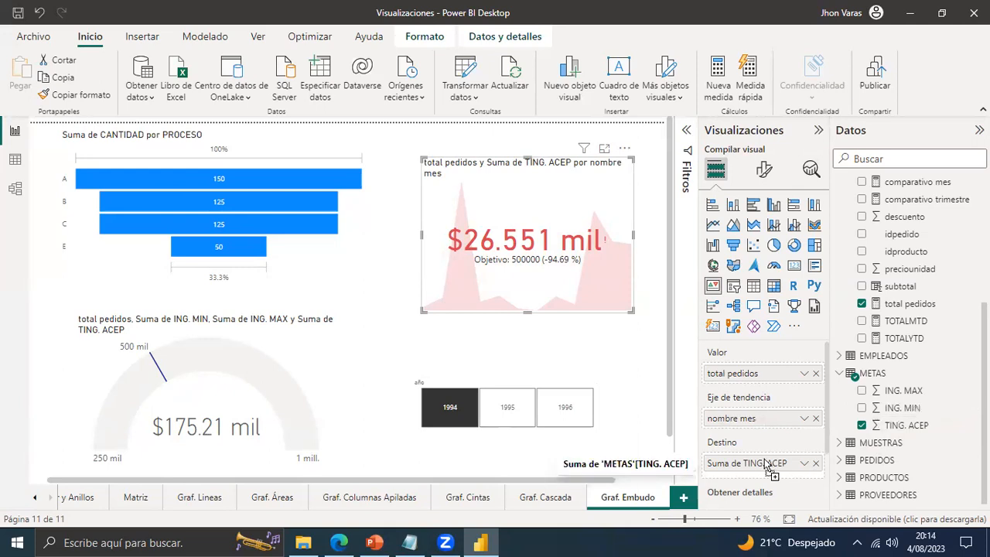
left_click_drag(752, 467, 506, 416)
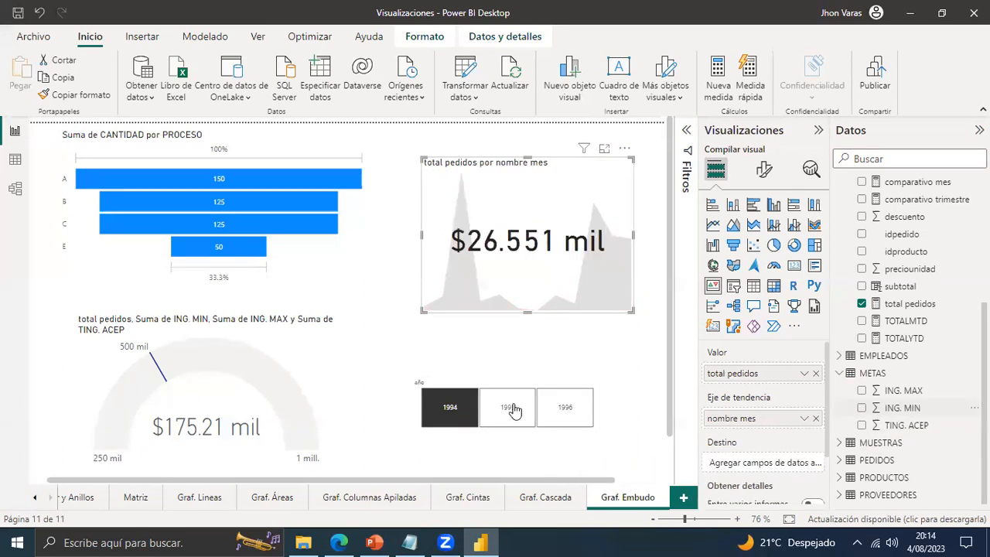
Switch the año slicer between 1994, 1995 and 1996 to compare the monthly KPI with the gauge, ending on 1996.
left_click(514, 410)
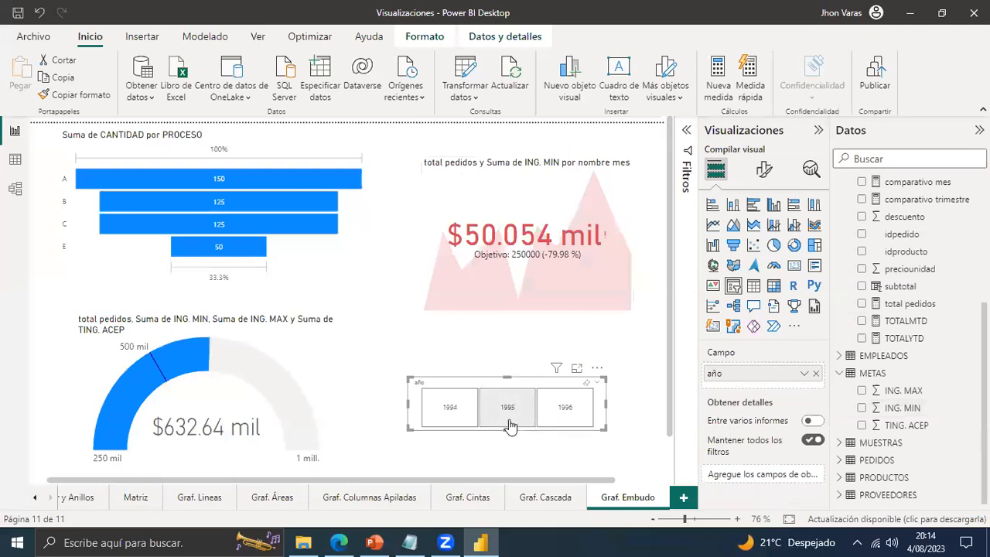
left_click(564, 414)
left_click(503, 414)
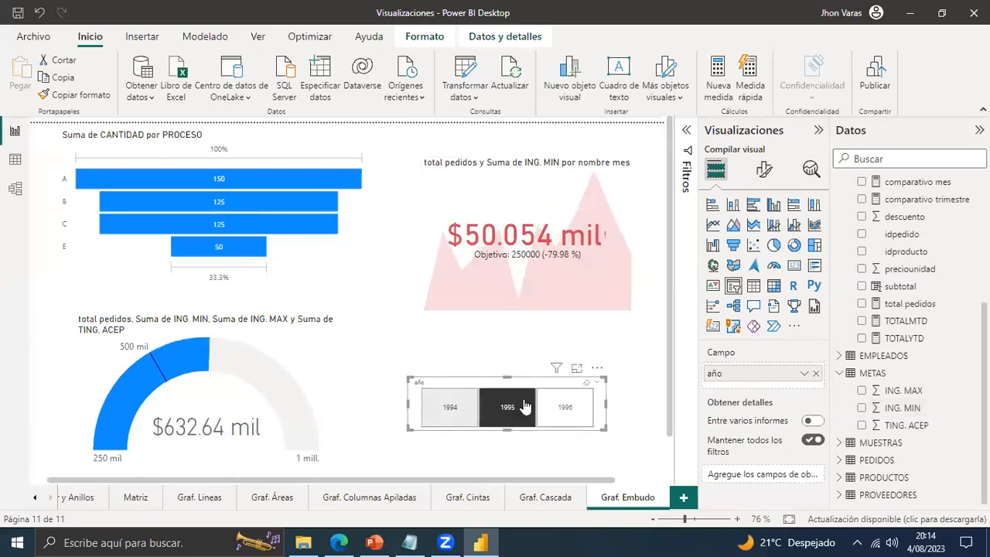
left_click(470, 416)
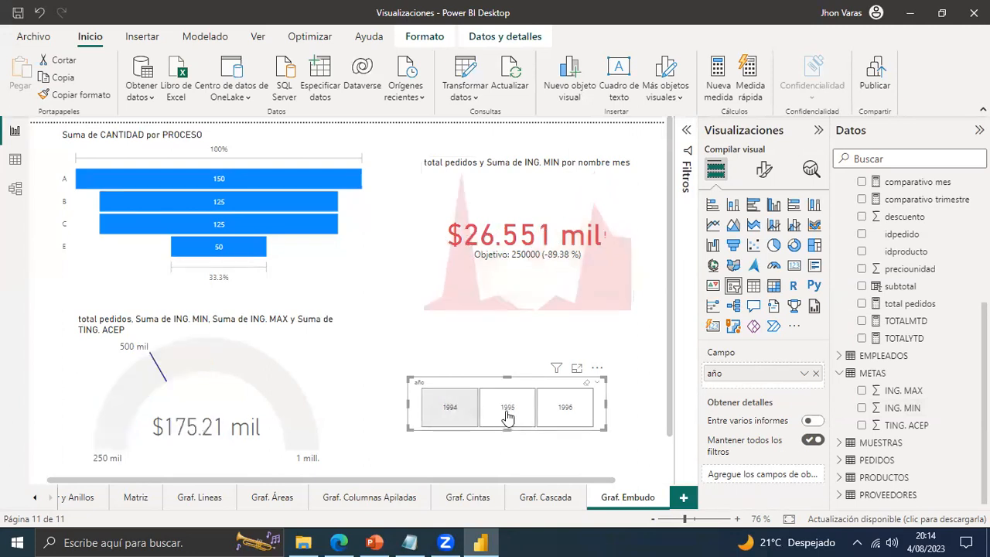
left_click(507, 416)
left_click(545, 415)
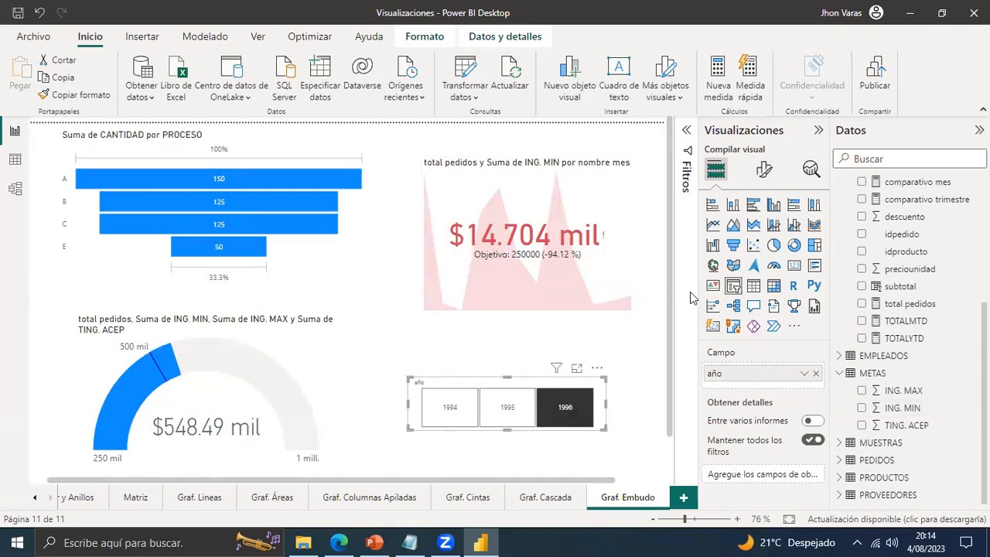
Clear the 1996 slicer selection and replace nombre mes with año from CALENDARIO as the KPI's trend axis.
left_click(623, 288)
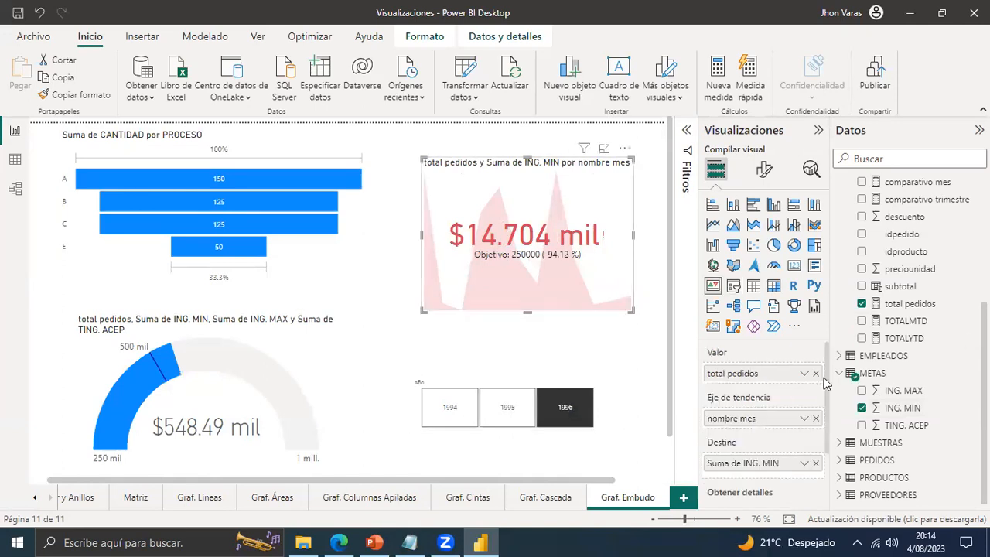
left_click(815, 419)
left_click(565, 406)
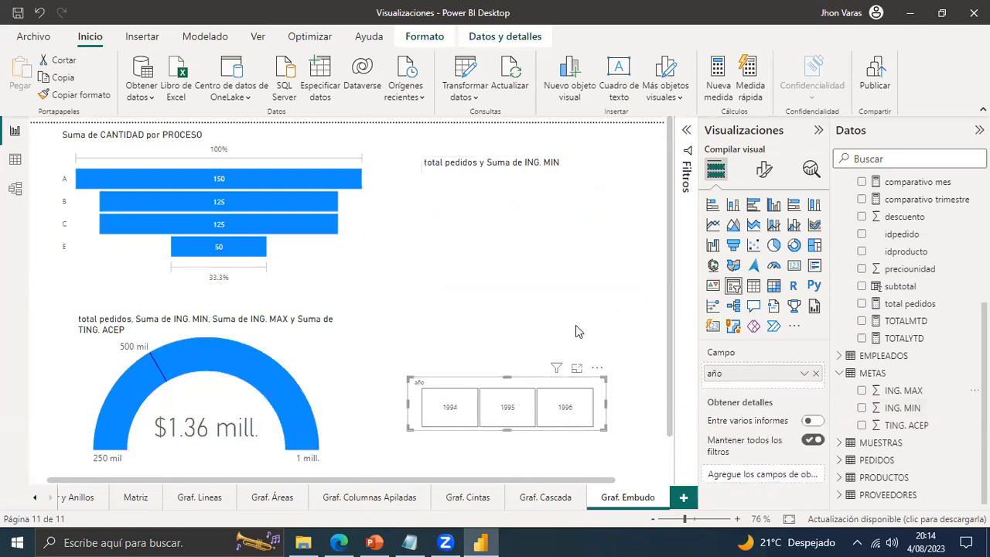
left_click(580, 281)
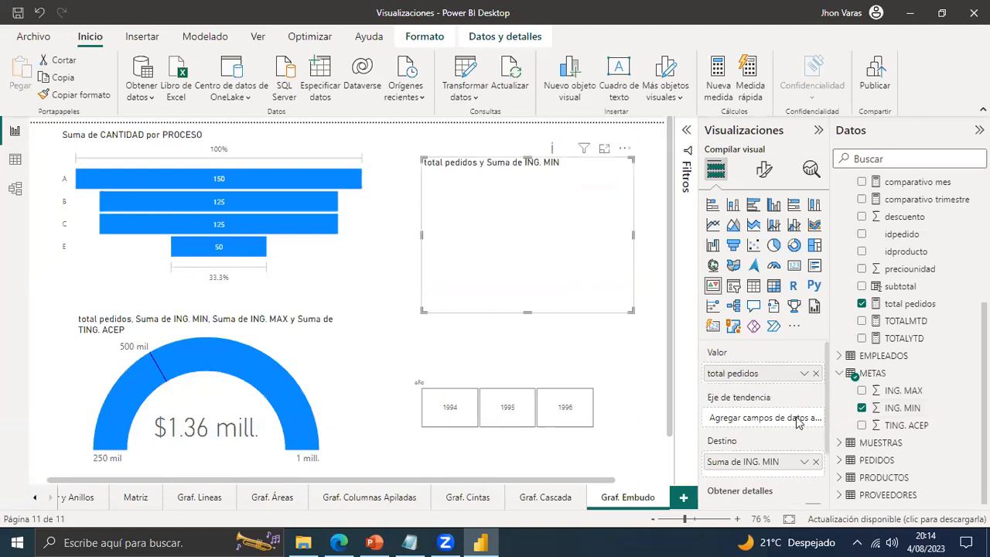
scroll(910, 340, "up", 2)
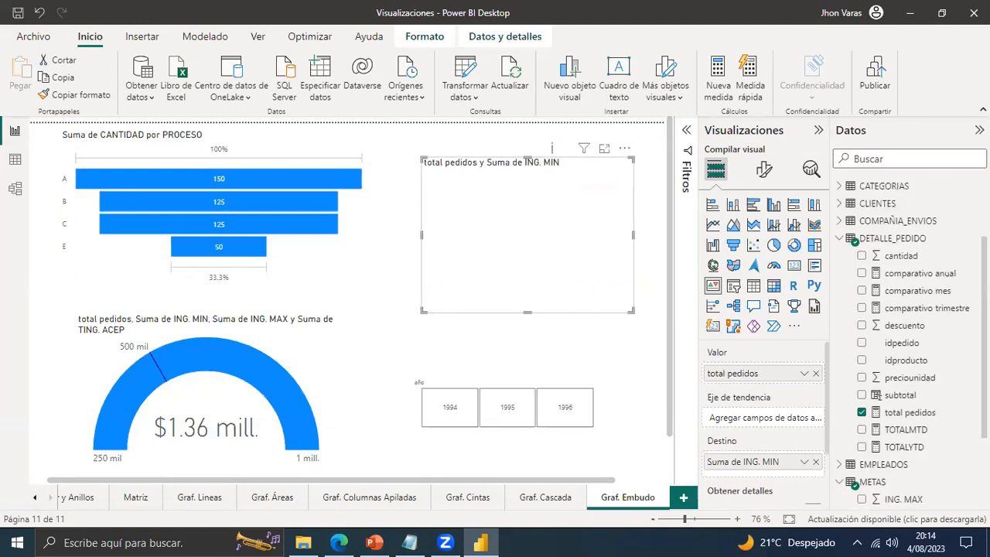
scroll(909, 340, "up", 1)
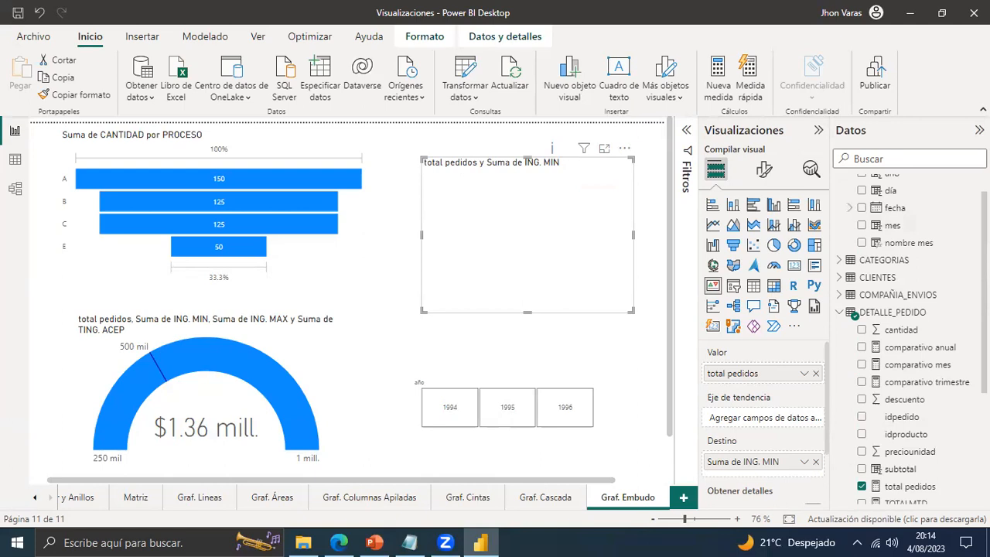
left_click_drag(909, 209, 764, 420)
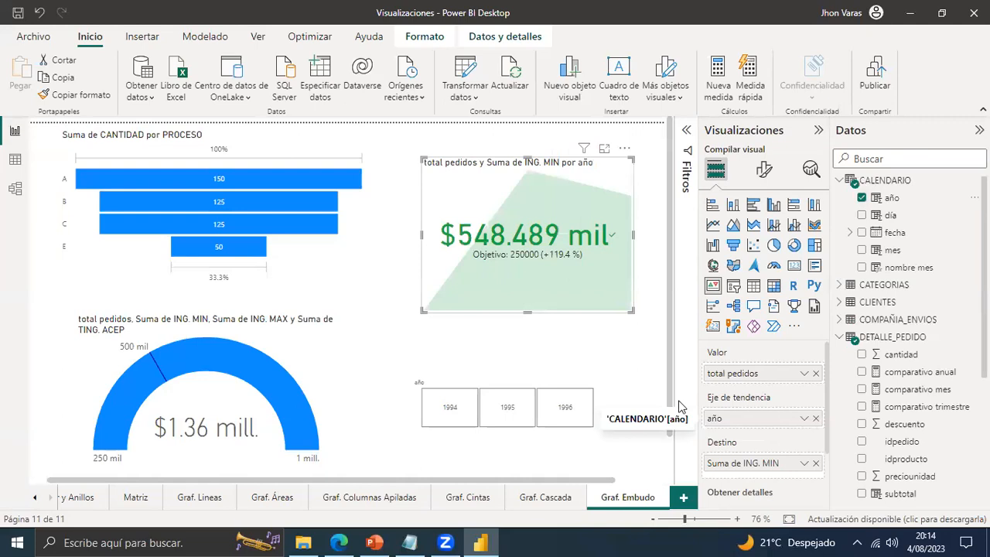
Check the yearly KPI against its target for 1996, 1995 and 1994, leaving the año slicer with no year selected.
left_click(576, 411)
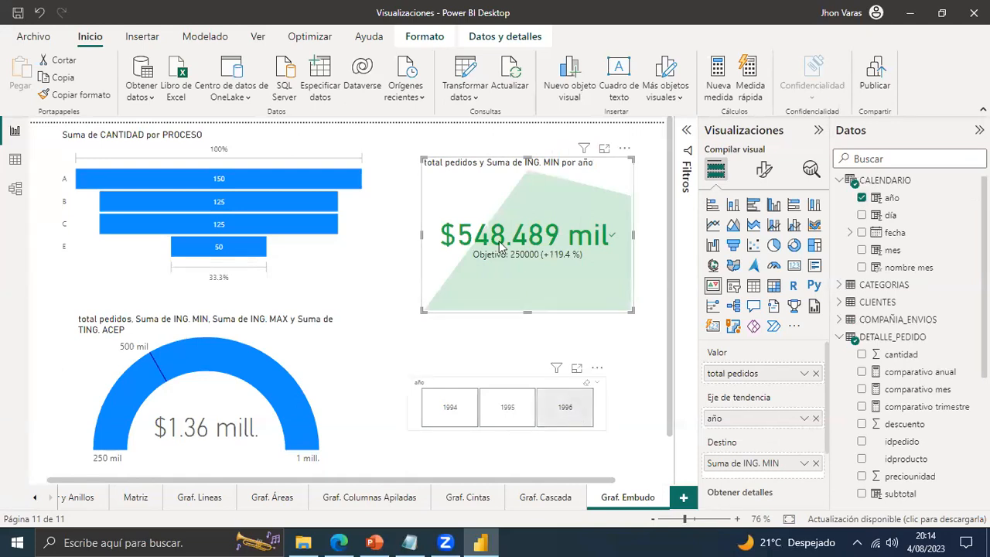
left_click(550, 398)
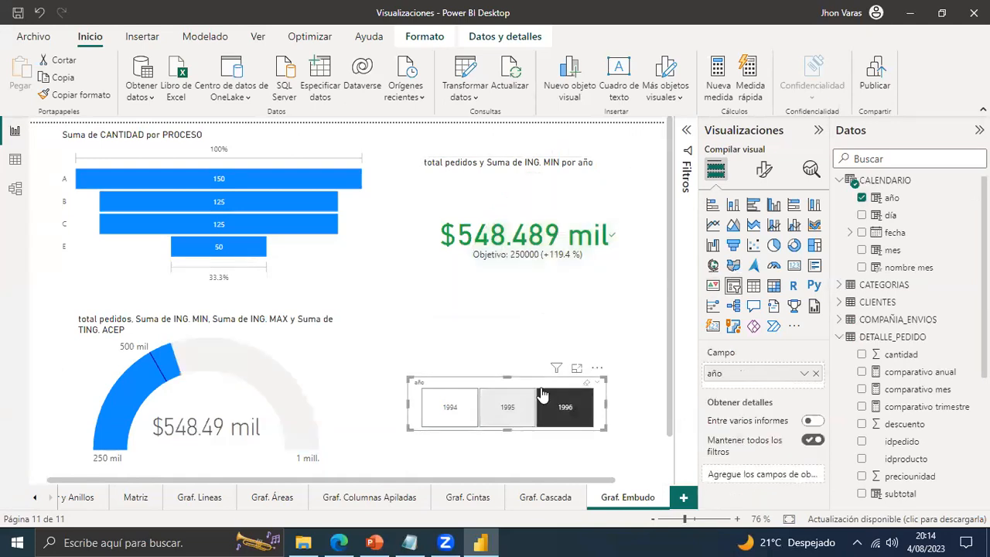
left_click(519, 402)
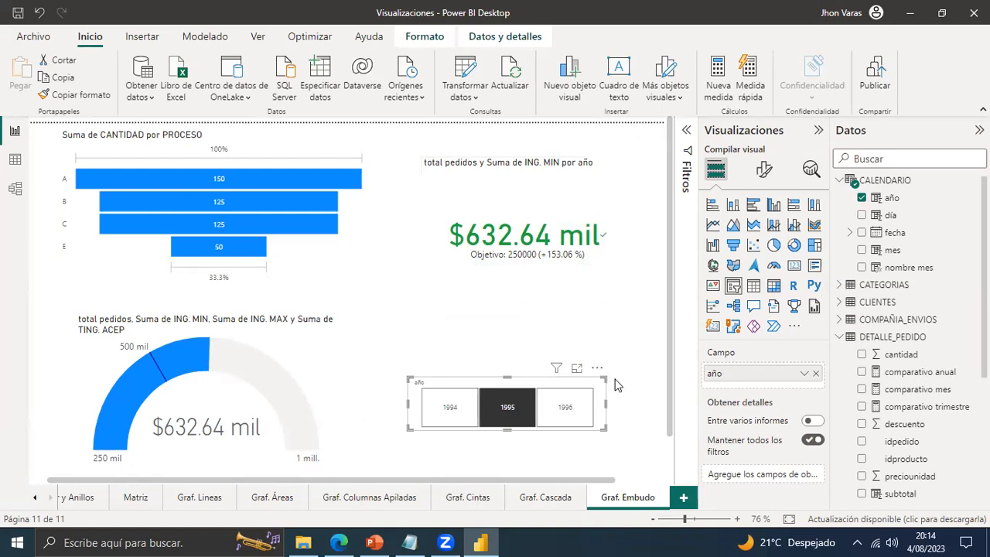
left_click(450, 406)
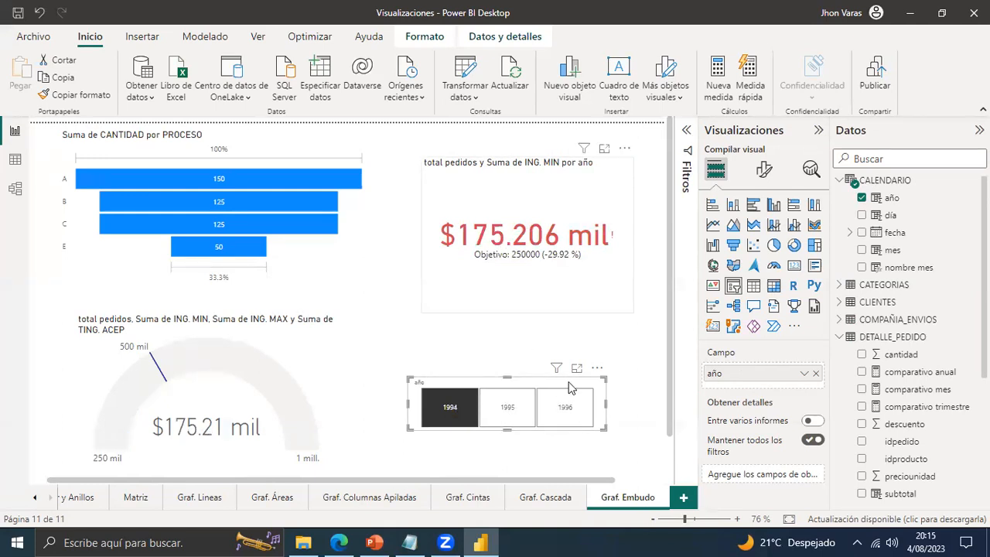
left_click(524, 416)
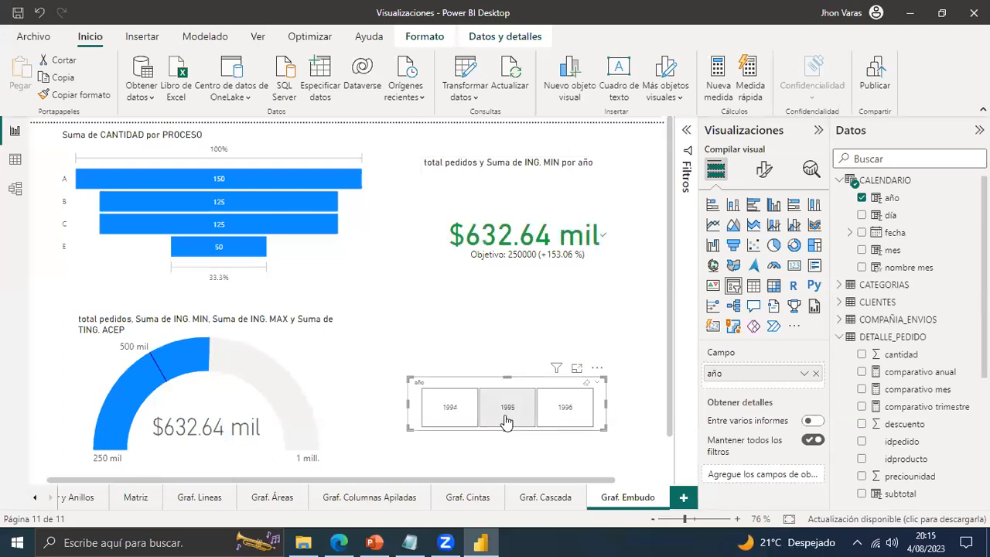
left_click(550, 405)
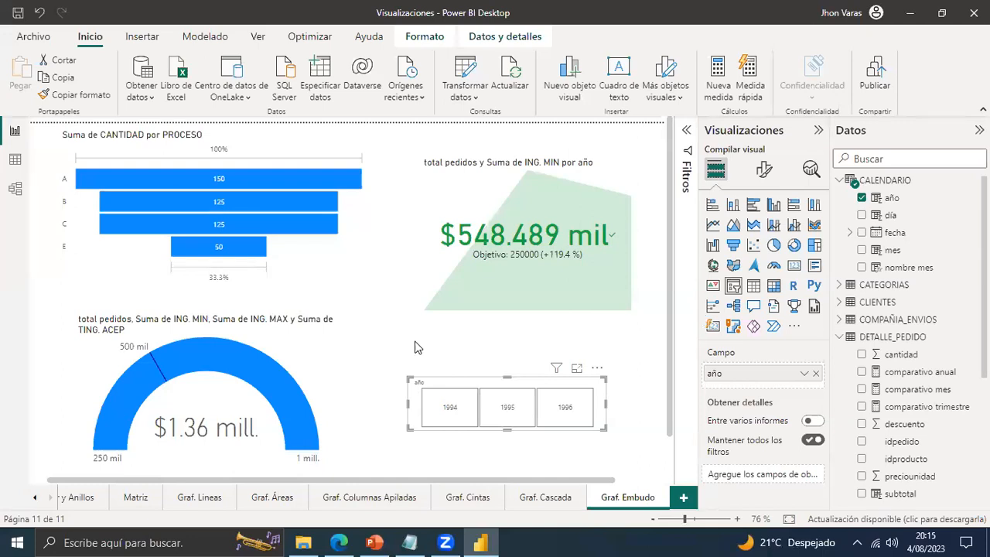
left_click(586, 338)
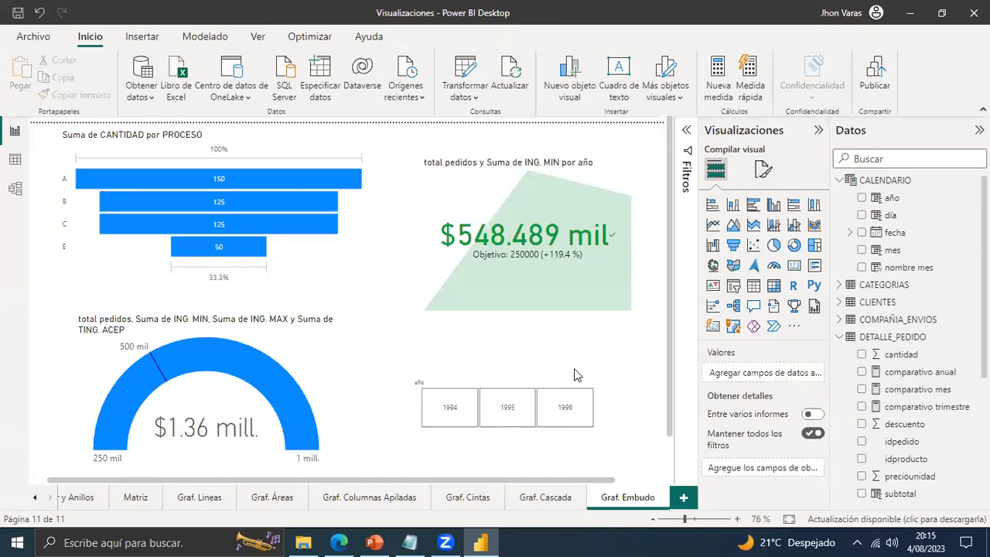
Compare the yearly KPI with the gauge by alternating years in the año slicer, ending on 1995.
left_click(565, 405)
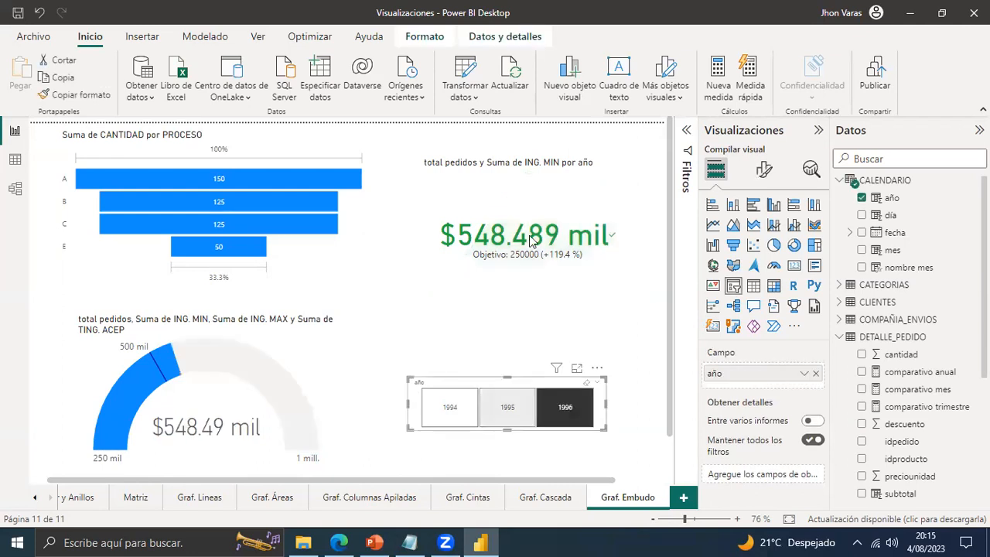
left_click(494, 405)
left_click(567, 198)
left_click(306, 376)
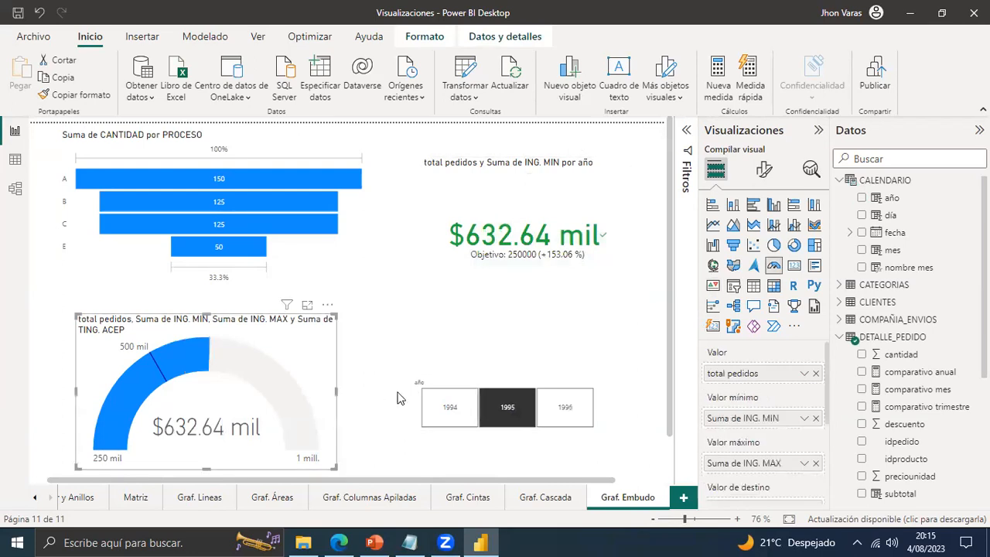
left_click(474, 409)
left_click(552, 415)
left_click(516, 418)
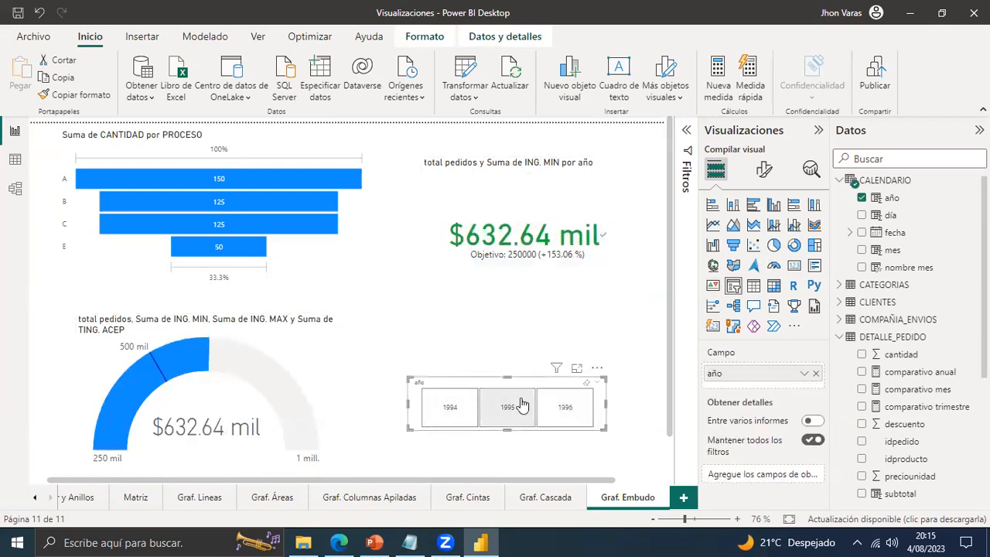
left_click(524, 402)
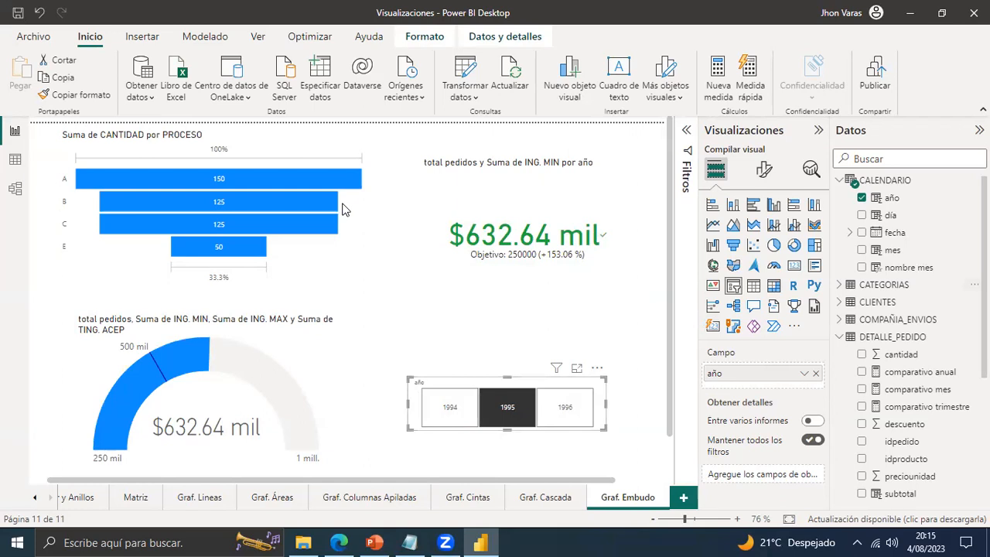
Show the whole model diagram without the properties pane and move the MUESTRAS table below METAS.
left_click(21, 182)
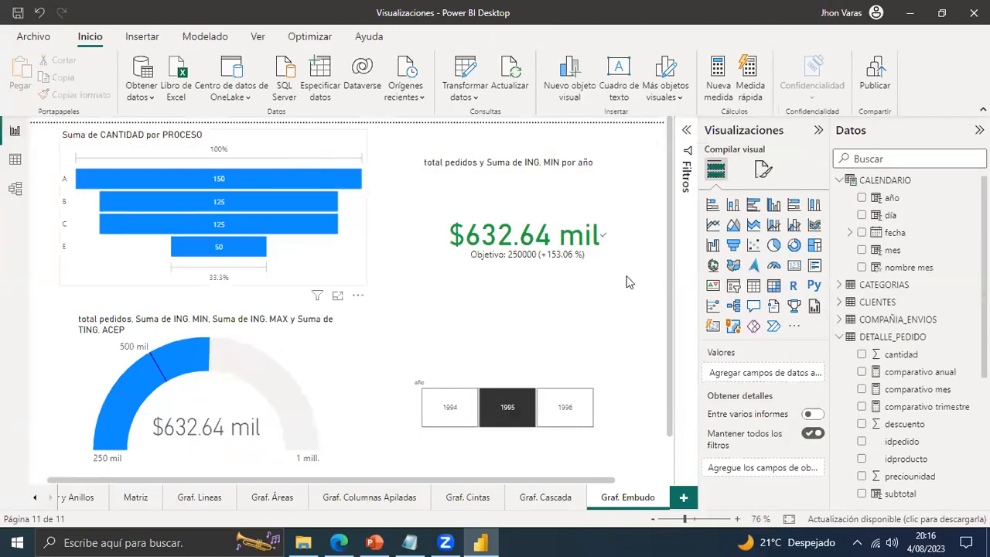
scroll(876, 448, "down", 5)
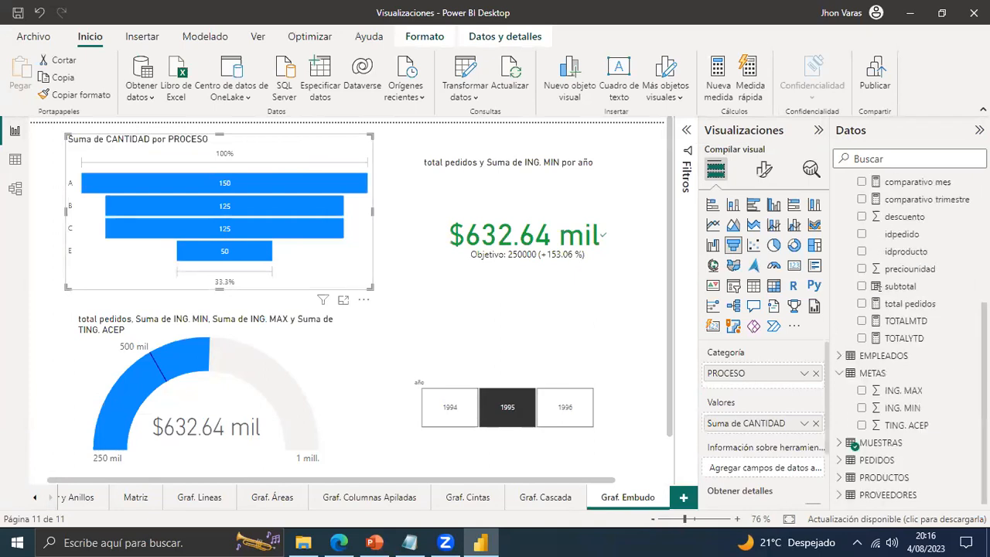
left_click(878, 444)
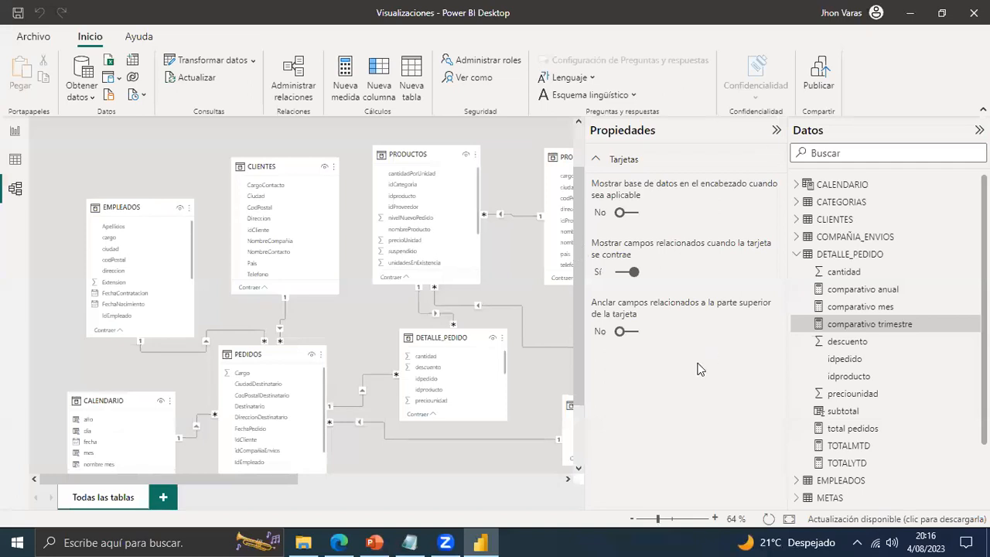
left_click(776, 129)
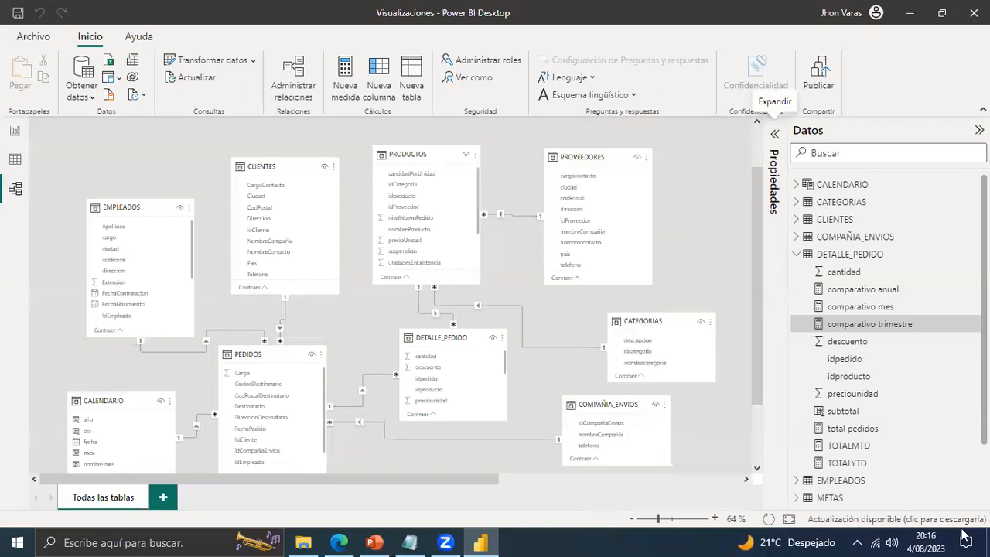
left_click(789, 518)
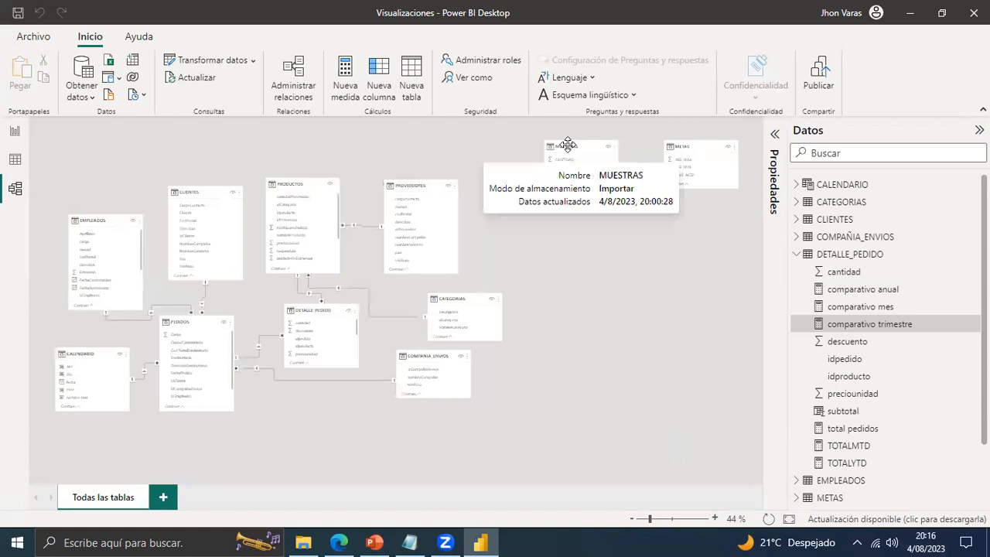
left_click_drag(568, 146, 651, 294)
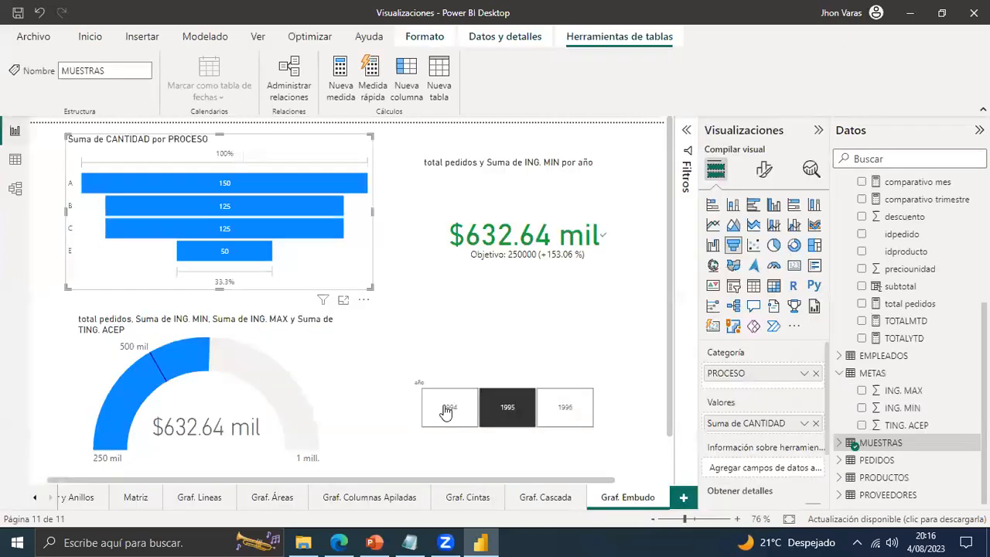
Compare the yearly KPI and gauge for 1996 and 1994, leaving the año slicer with no year selected.
left_click(477, 412)
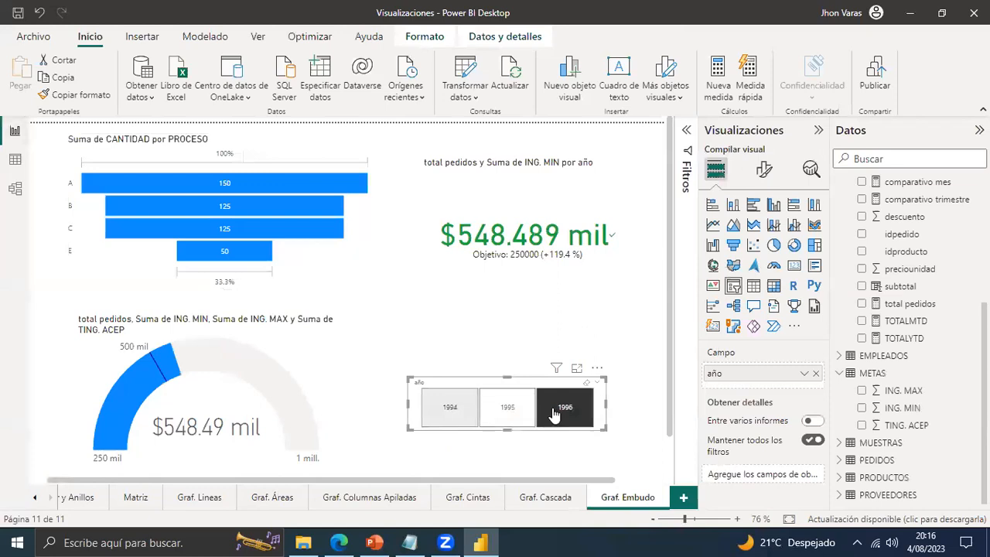
left_click(460, 407)
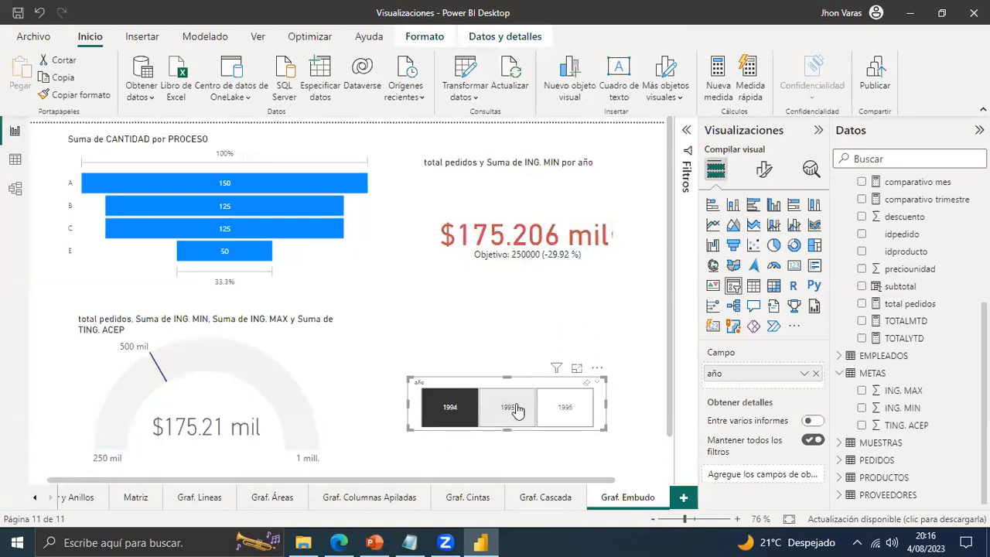
left_click(461, 407)
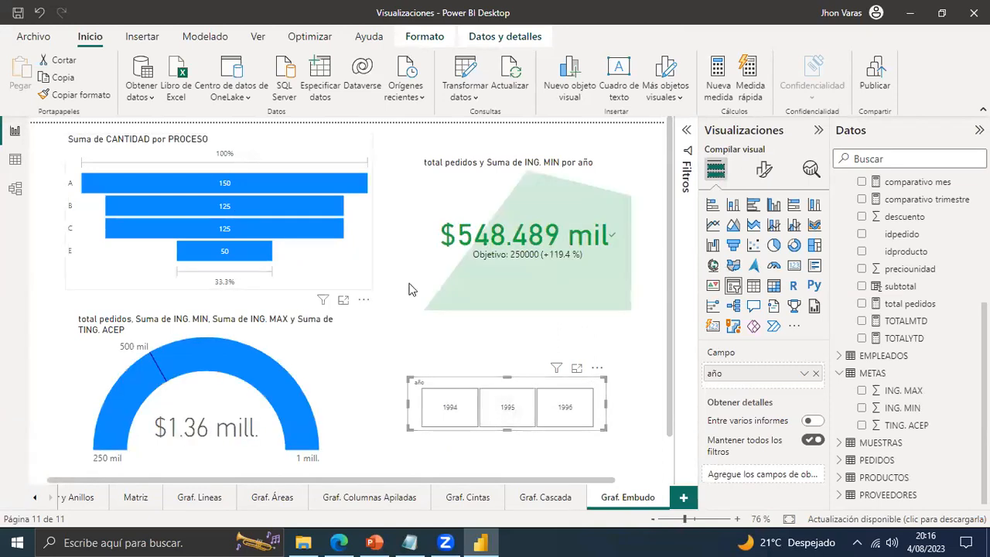
Move the unrelated MUESTRAS and METAS tables closer to the related tables in the model diagram.
left_click(14, 186)
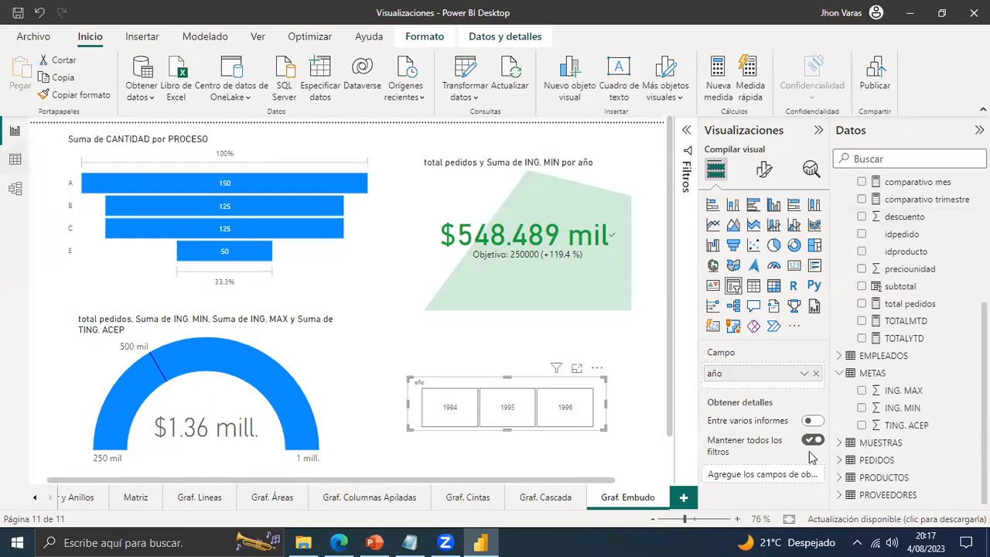
left_click(17, 192)
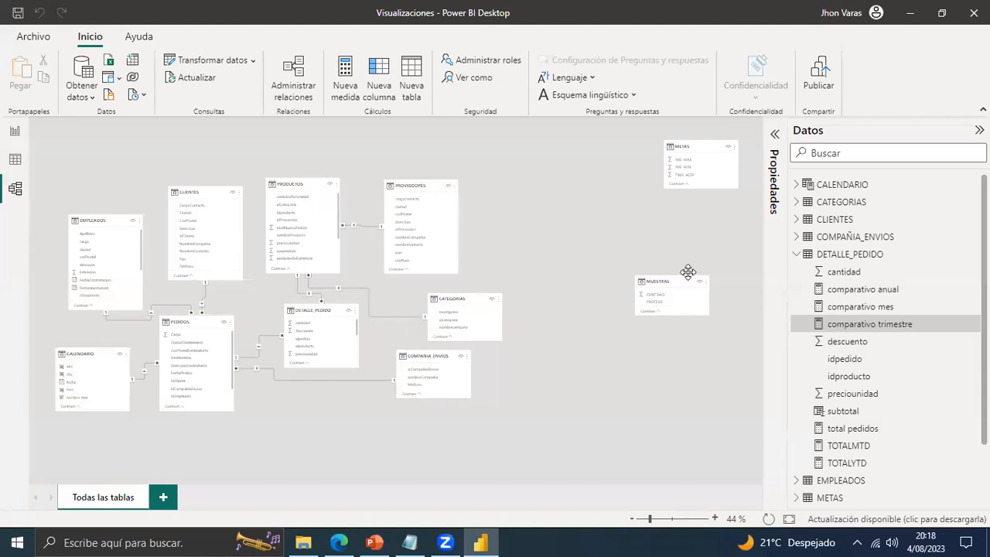
left_click_drag(677, 279, 620, 233)
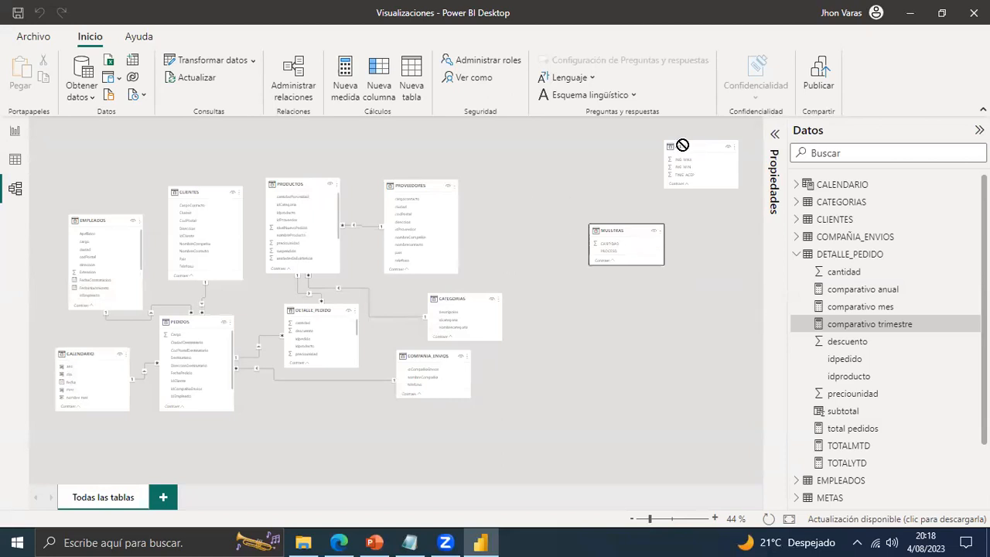
left_click_drag(682, 145, 546, 152)
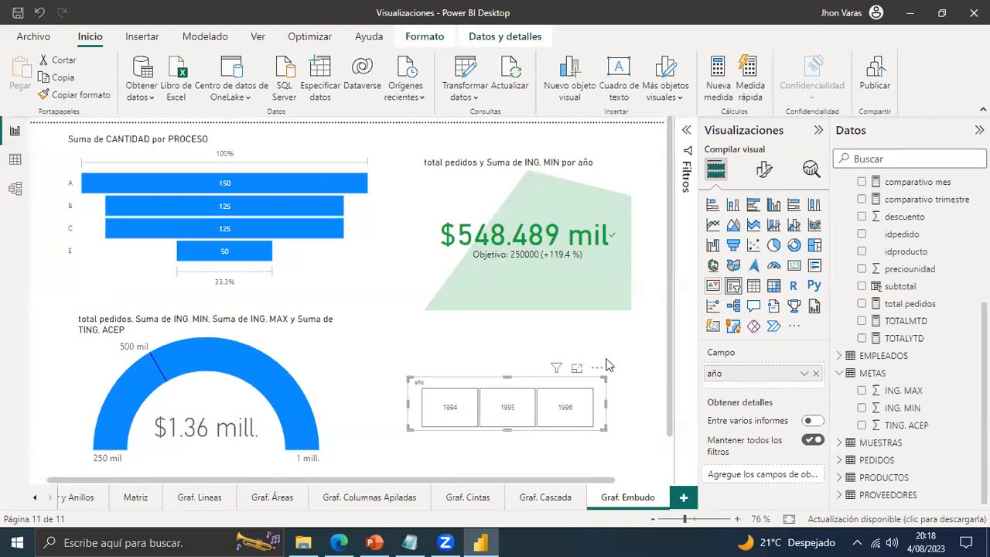
Check the yearly KPI against its target and the gauge for 1995, 1994 and 1996, ending with the año slicer cleared.
key("Escape")
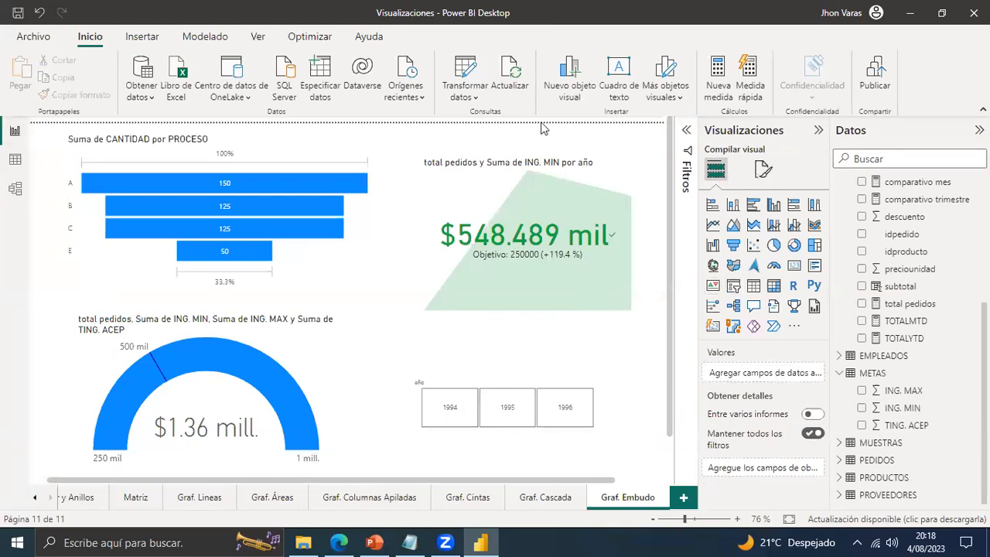
left_click(633, 220)
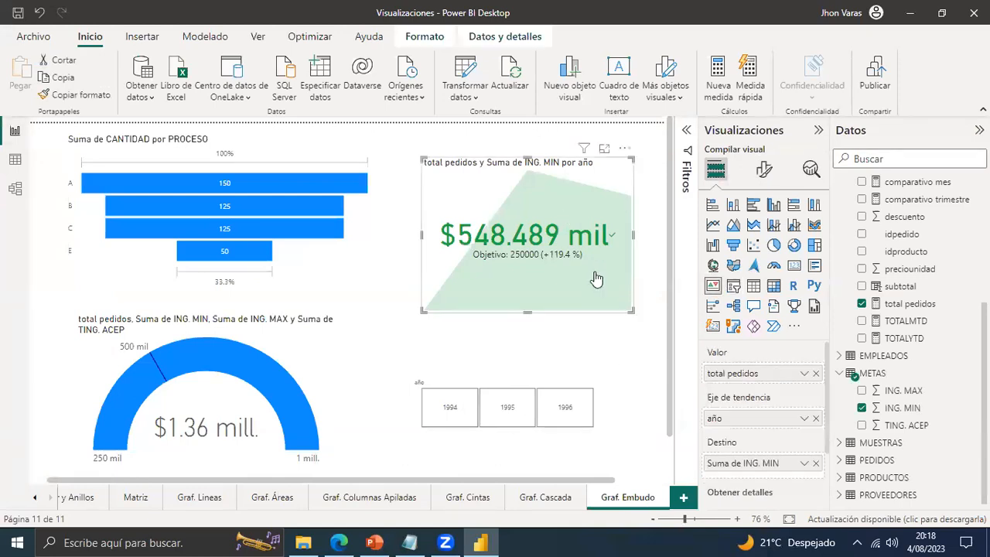
left_click(564, 423)
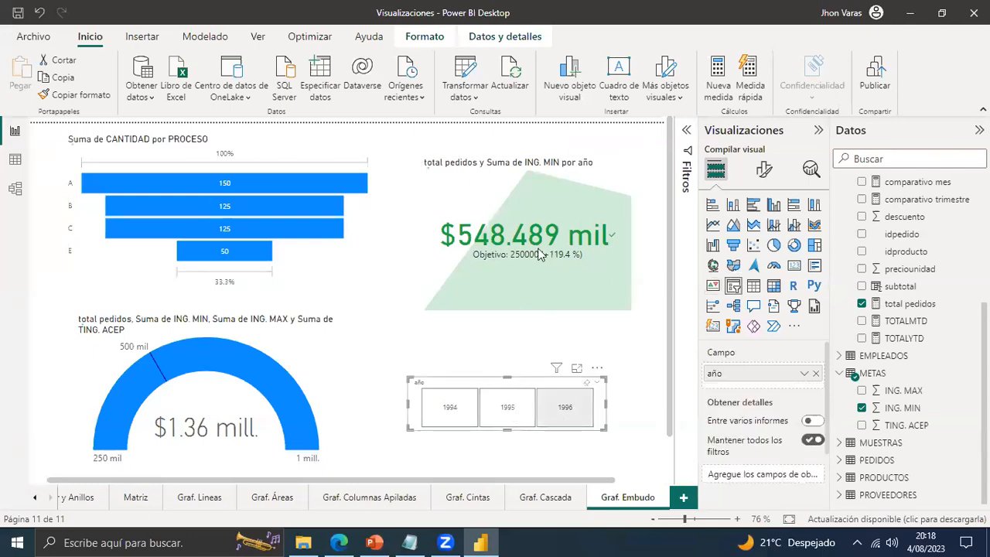
left_click(507, 403)
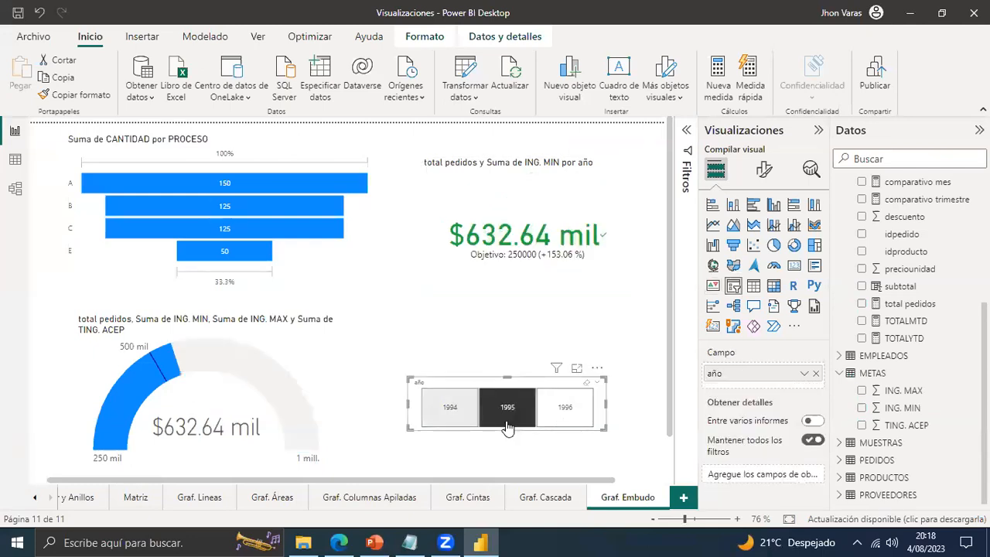
left_click(450, 409)
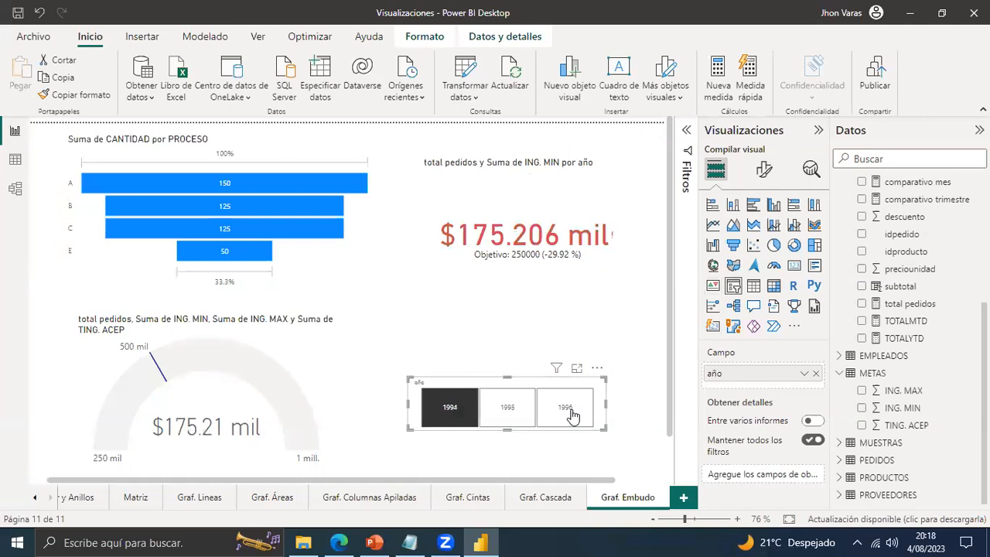
left_click(572, 416)
left_click(611, 340)
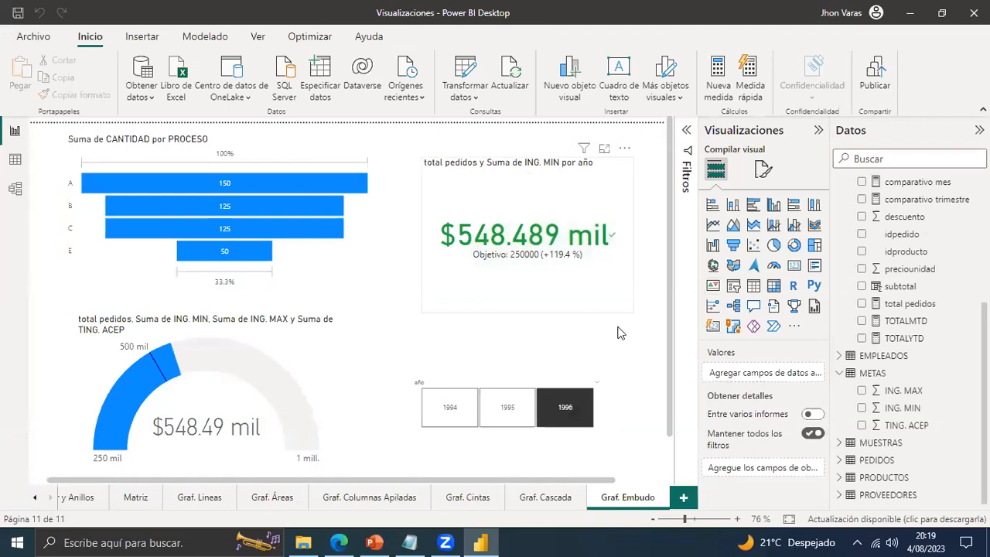
left_click(572, 400)
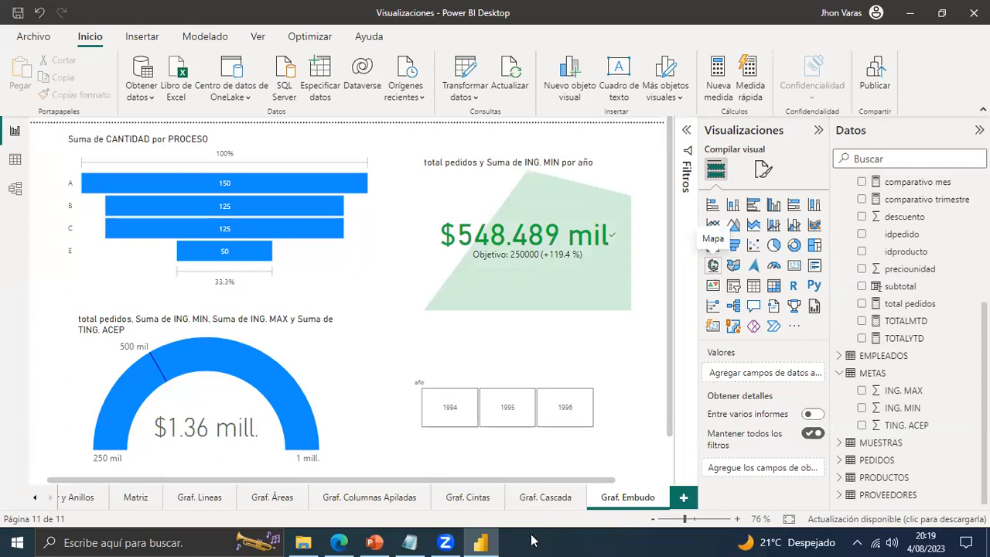
Take the title Mapas from graficas.txt in Notepad and add a new report page in Power BI named Mapas.
left_click(402, 541)
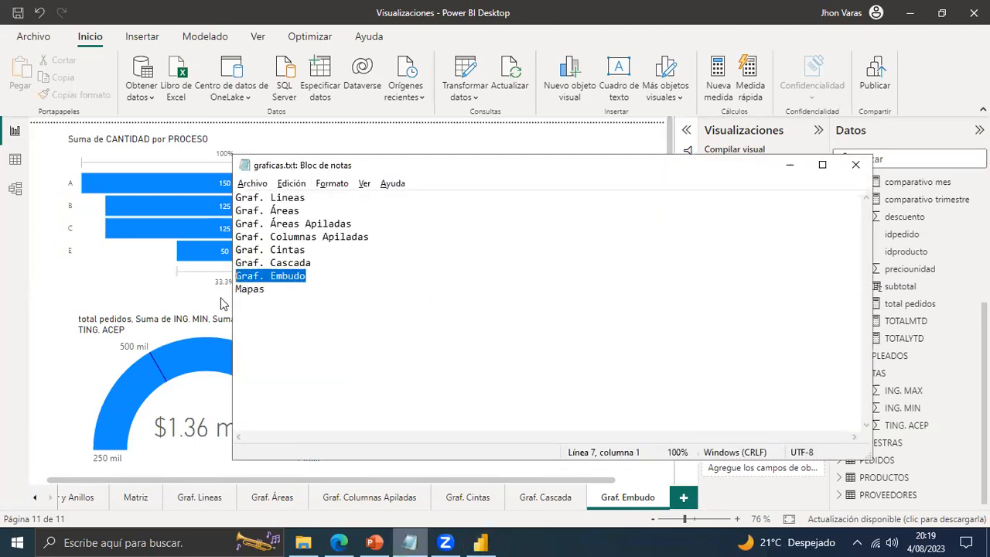
left_click_drag(267, 289, 230, 293)
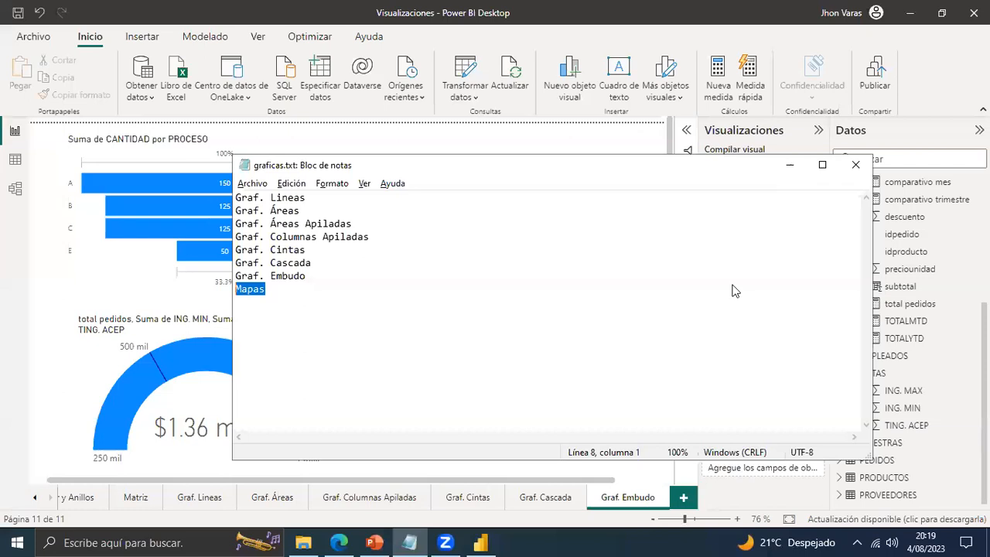
left_click(683, 500)
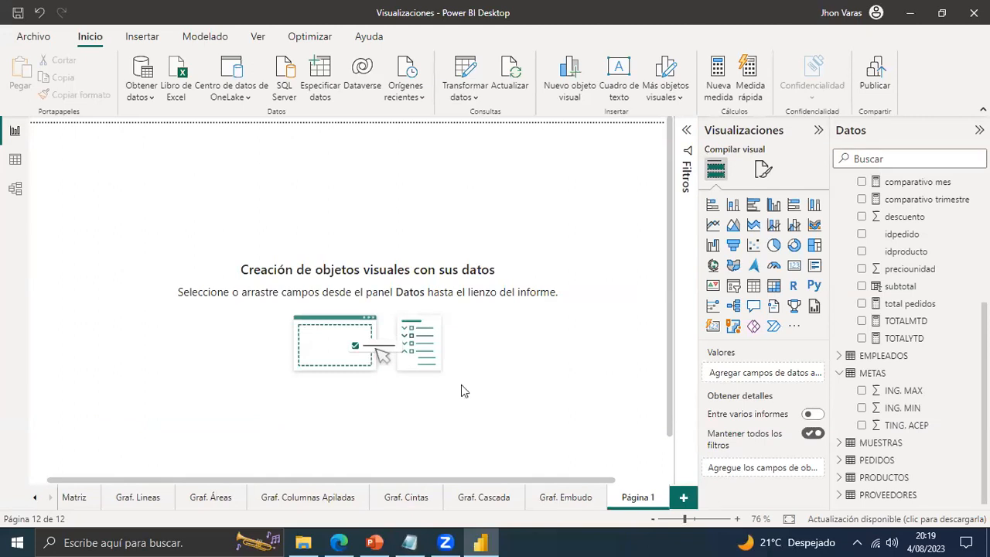
right_click(628, 492)
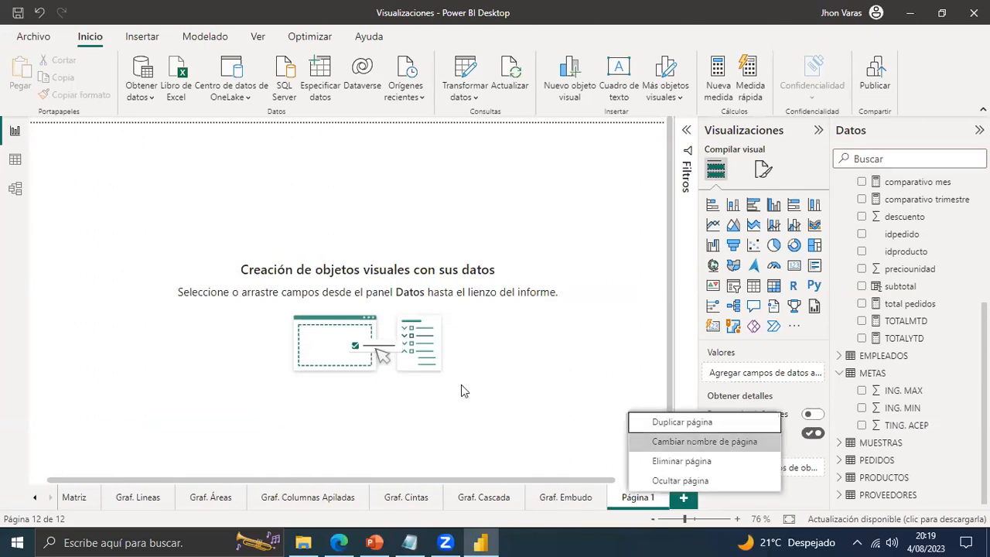
left_click(704, 441)
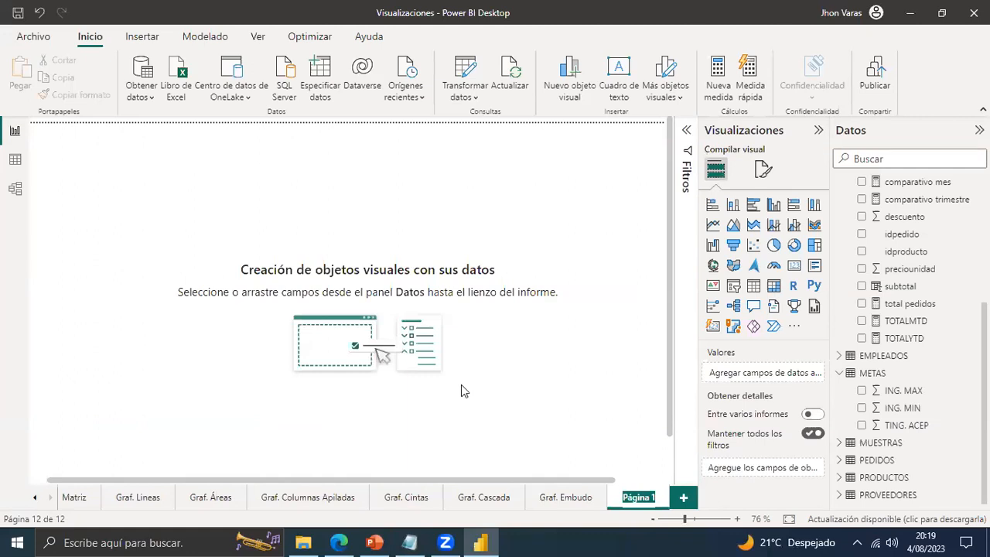
type("Mapas")
key("Return")
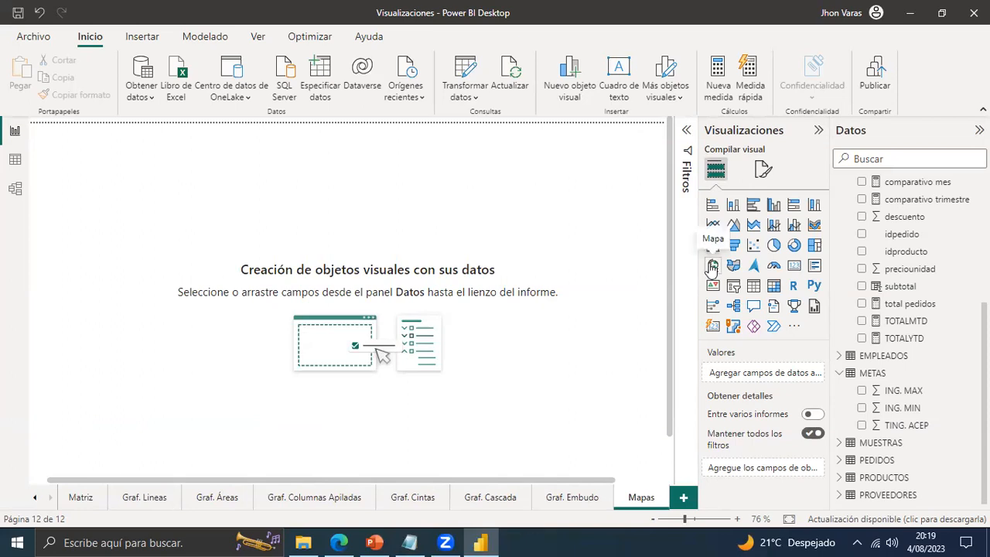
Insert a map visual and set pais from the PROVEEDORES table as its location.
left_click(712, 266)
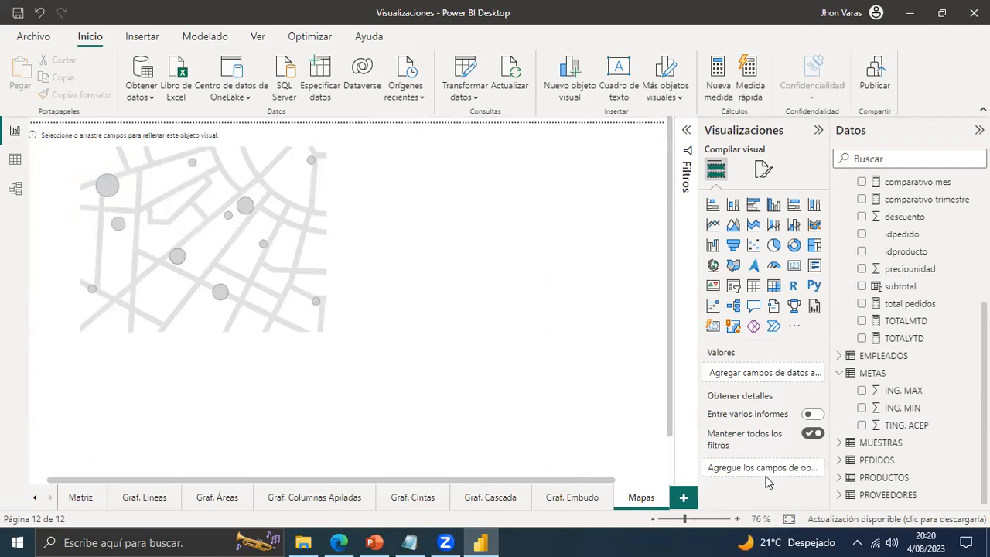
left_click(318, 283)
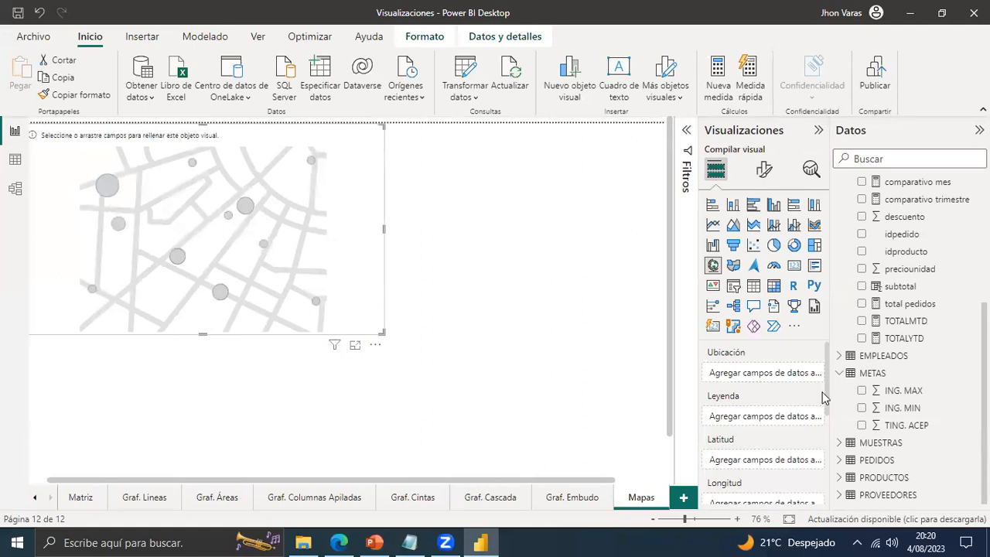
scroll(825, 402, "down", 1)
scroll(841, 256, "up", 3)
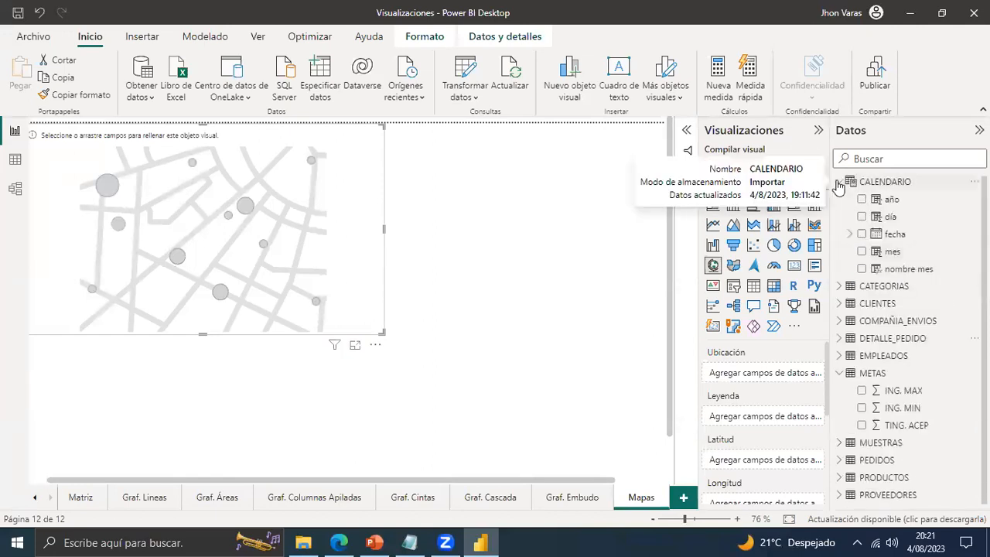
left_click(838, 185)
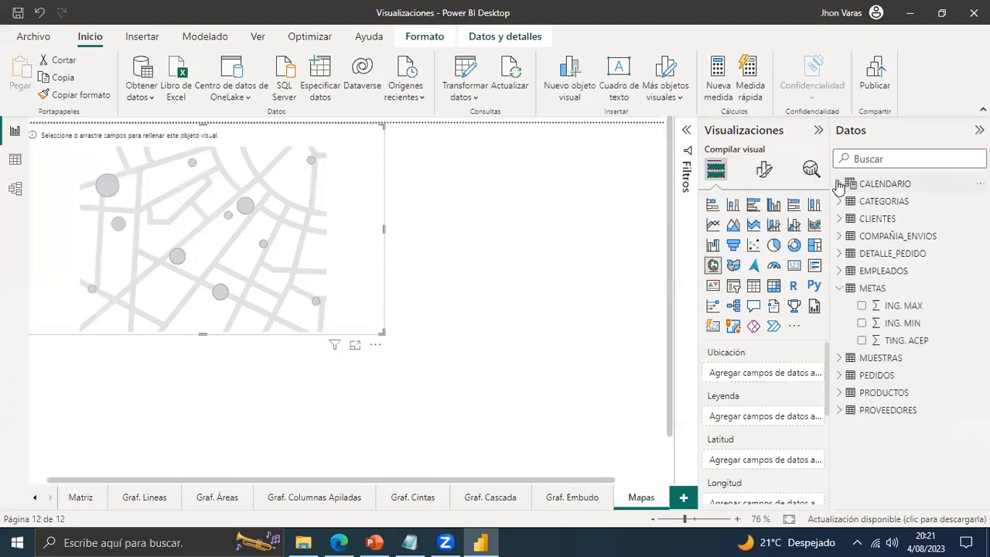
left_click(840, 287)
left_click(888, 357)
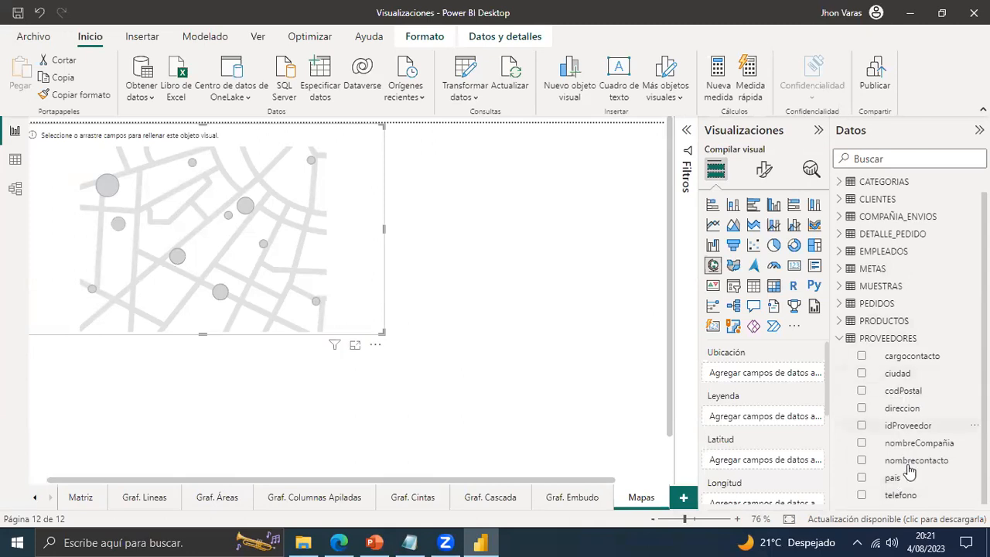
left_click_drag(893, 481, 768, 382)
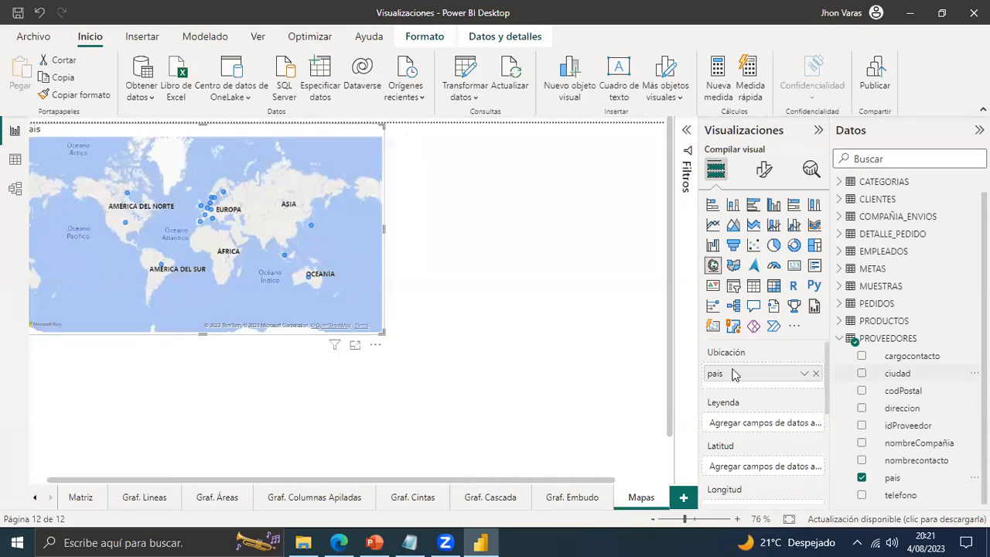
Replace pais with ciudad from PROVEEDORES as the map's location and make the map slightly smaller.
left_click(815, 374)
left_click_drag(901, 373, 746, 374)
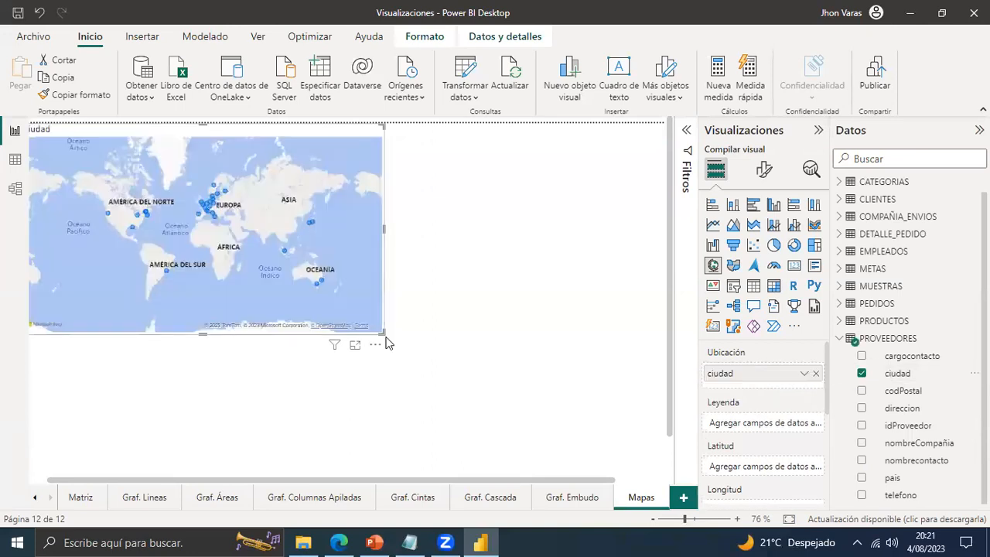
left_click_drag(382, 331, 368, 305)
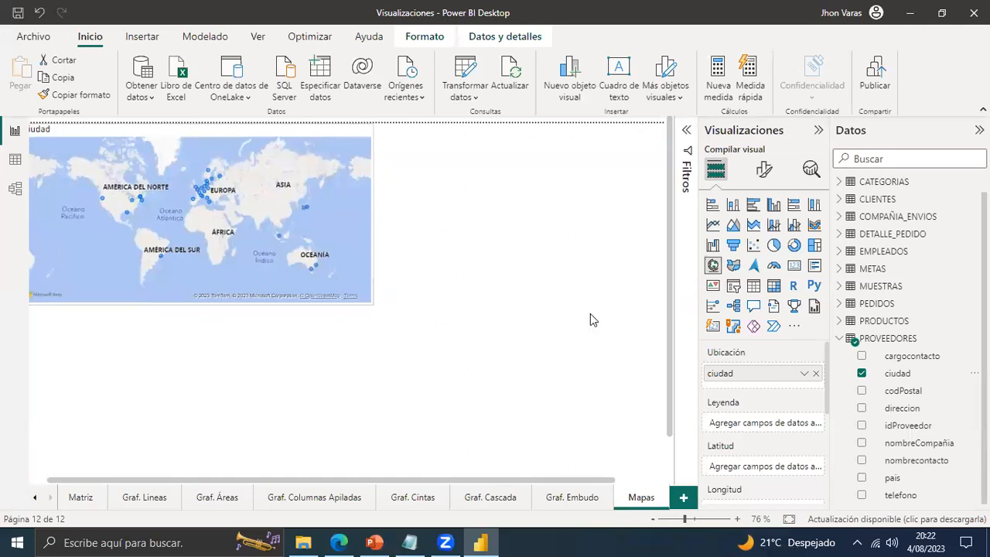
Add a narrow slicer on pais from the PROVEEDORES table beside the map, tall enough to list every country.
left_click(732, 286)
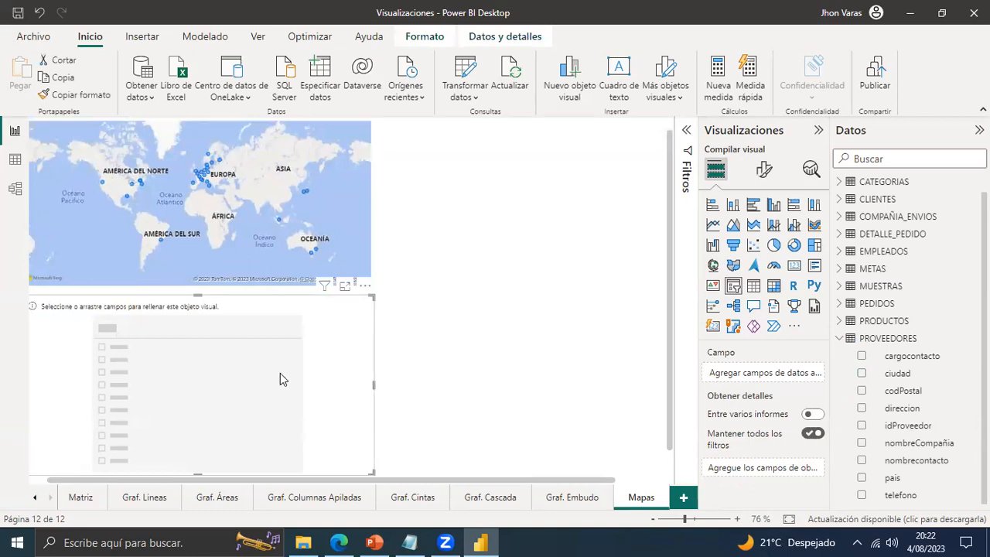
left_click_drag(374, 384, 140, 378)
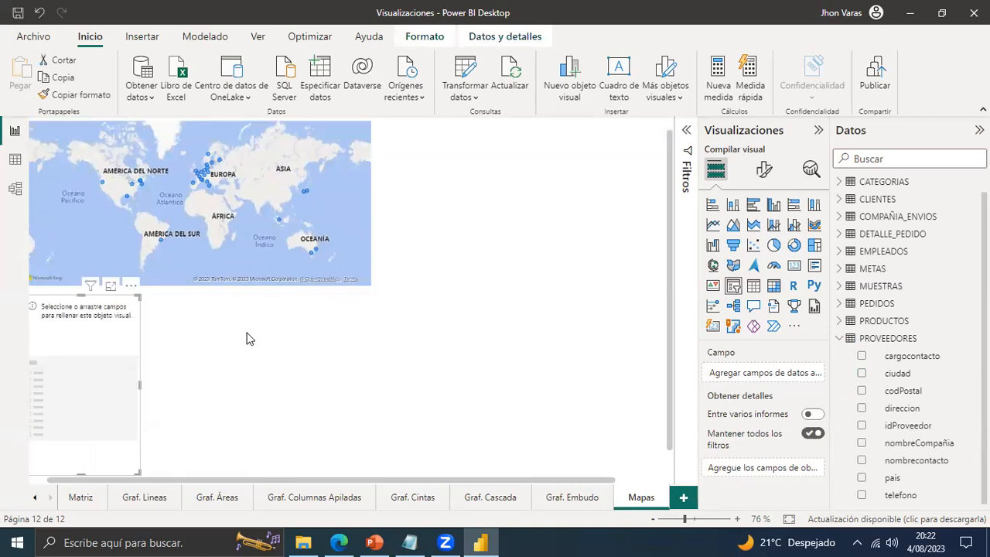
left_click_drag(124, 308, 565, 200)
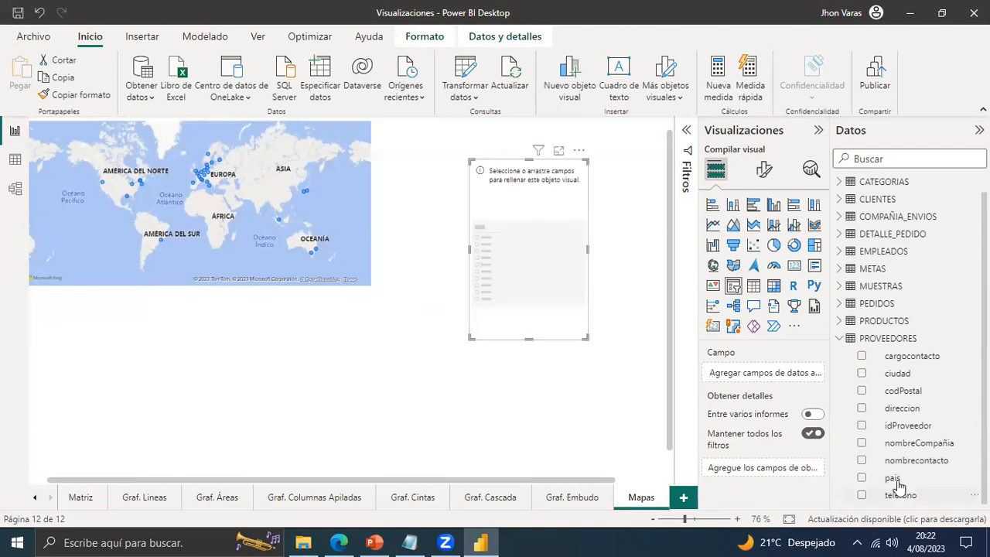
left_click_drag(893, 478, 580, 309)
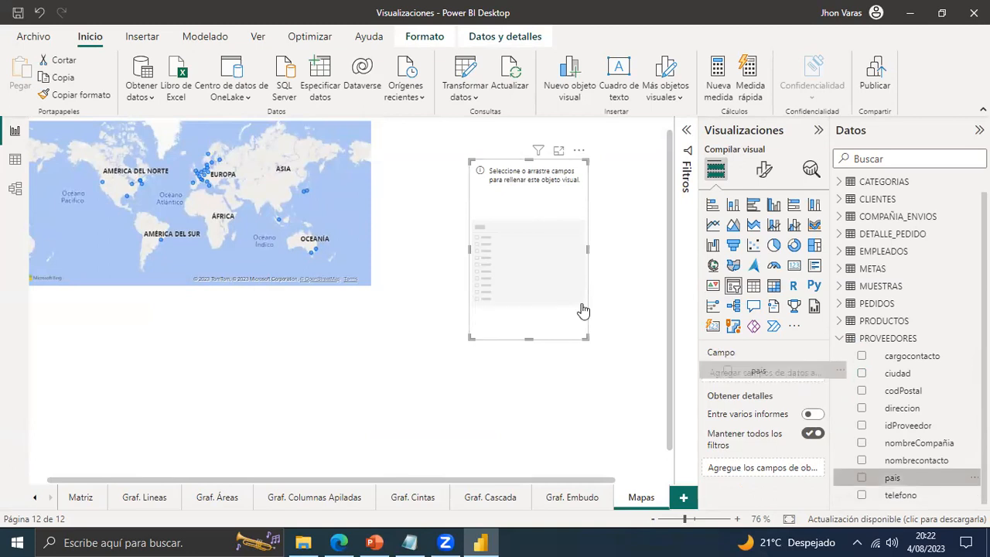
left_click_drag(538, 381, 539, 437)
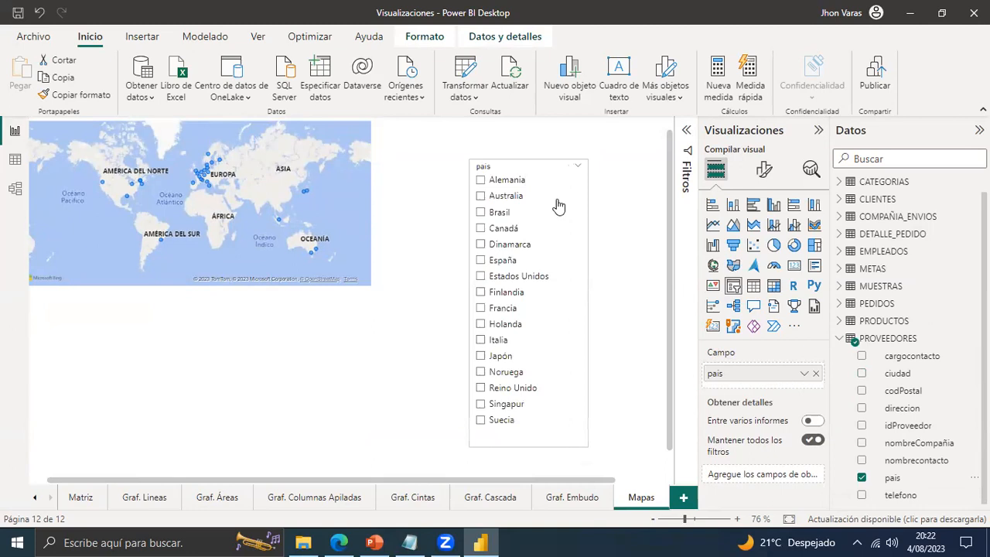
left_click_drag(546, 186, 559, 167)
Add a table below the map with idProveedor, nombrecontacto, nombreCompañia and direccion from PROVEEDORES, and widen it to fit the columns.
left_click(328, 355)
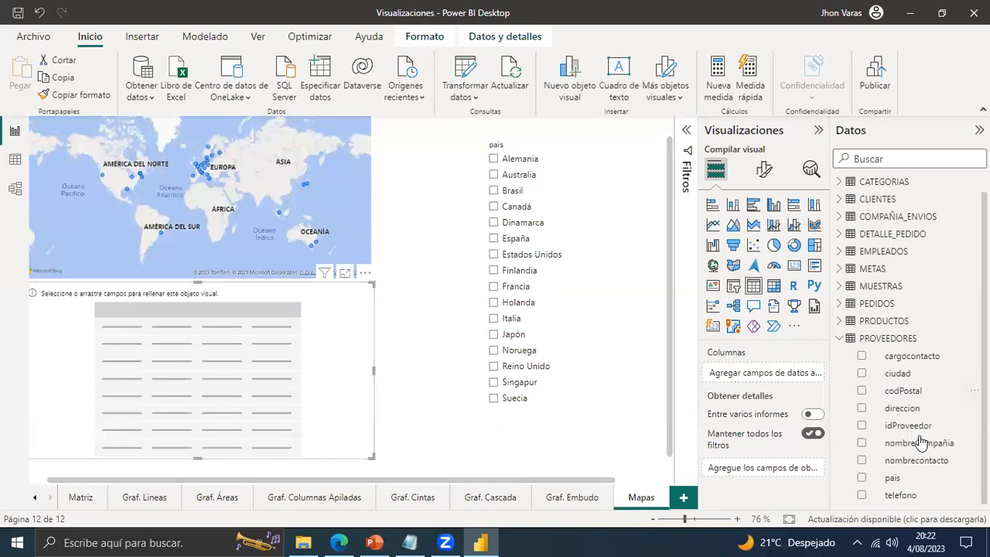
left_click_drag(906, 425, 942, 377)
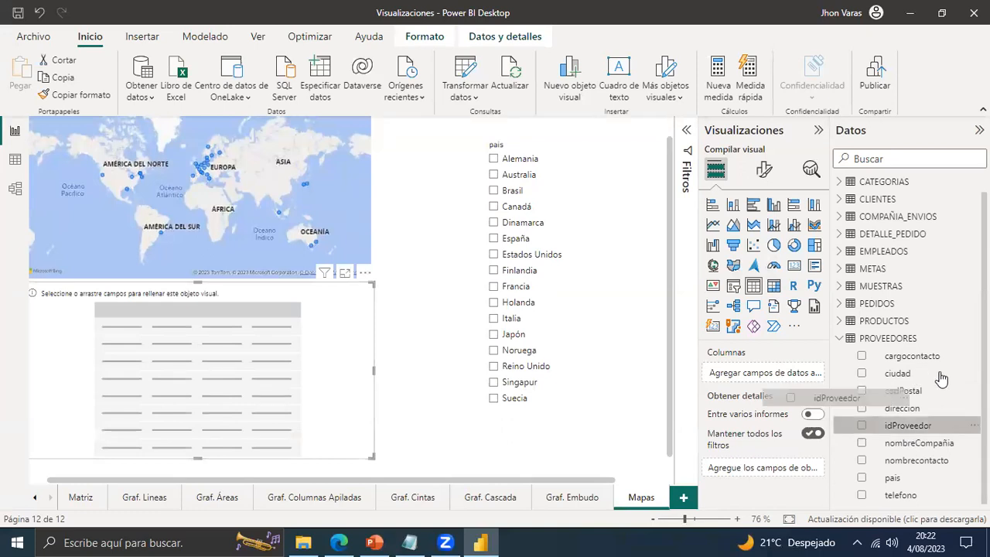
left_click_drag(920, 440, 786, 382)
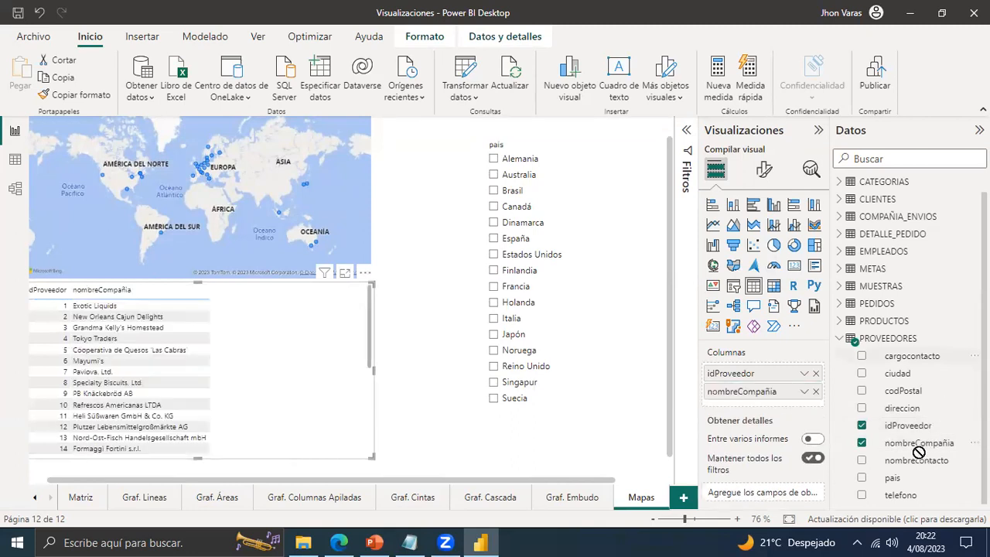
left_click_drag(919, 451, 773, 384)
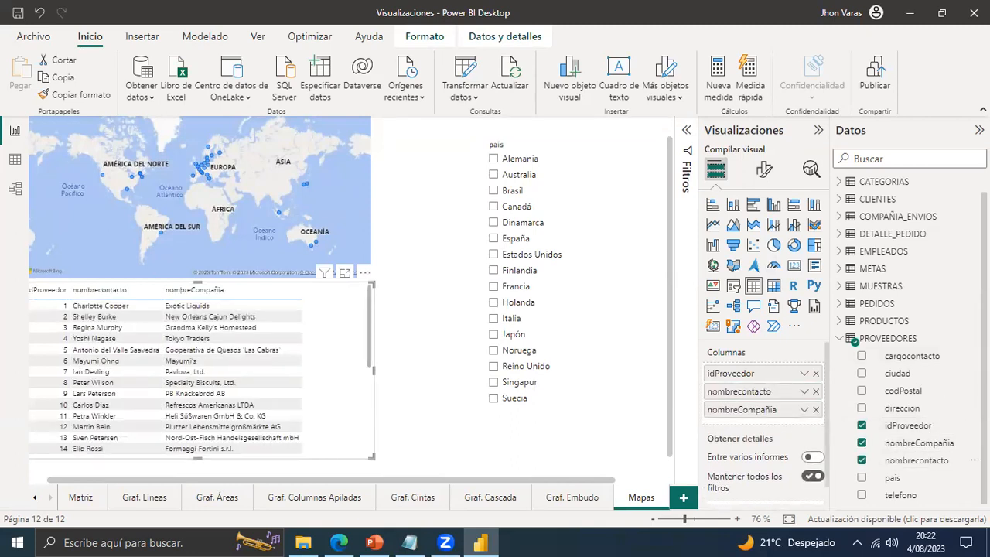
left_click_drag(912, 408, 777, 422)
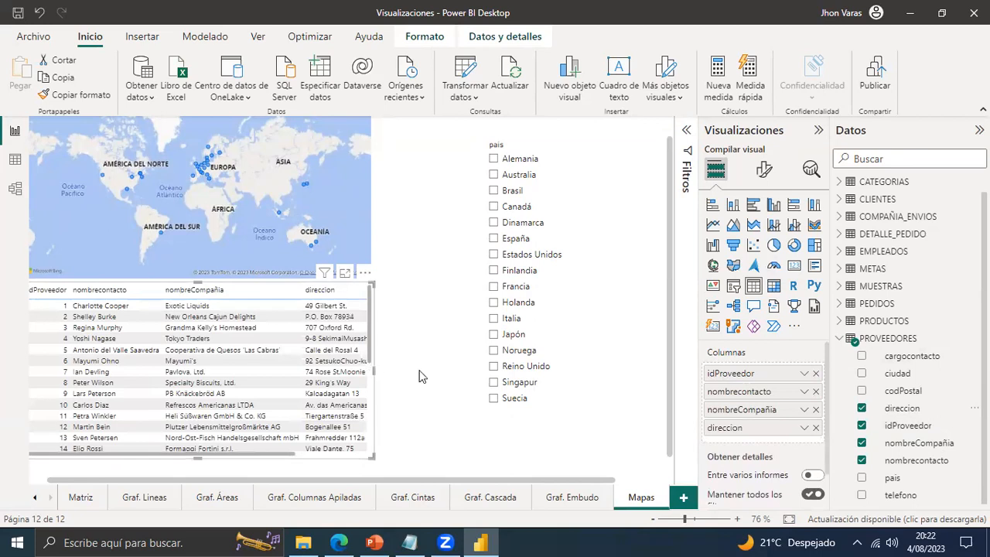
left_click_drag(458, 378, 460, 377)
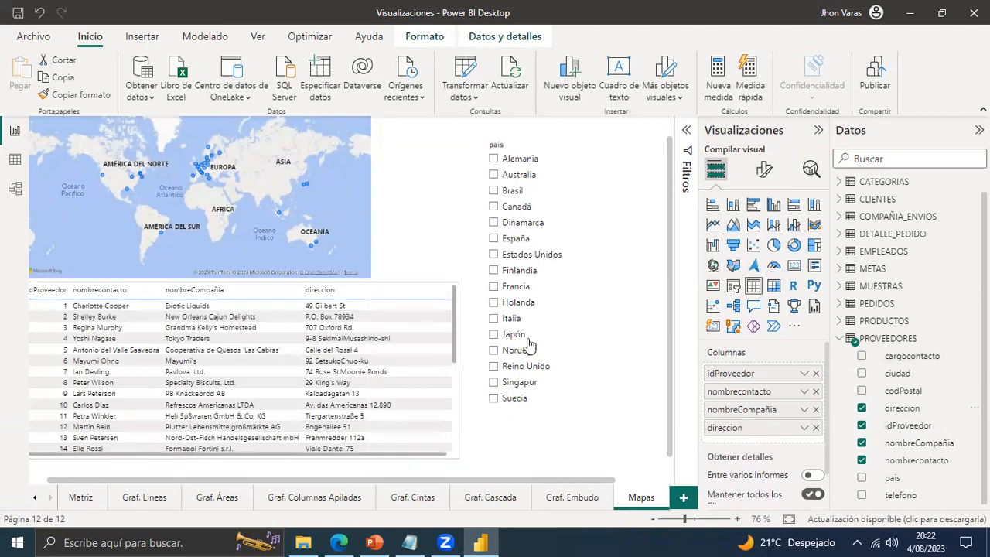
Widen the map to match the table and filter the page to Alemania with the pais slicer.
left_click(378, 200)
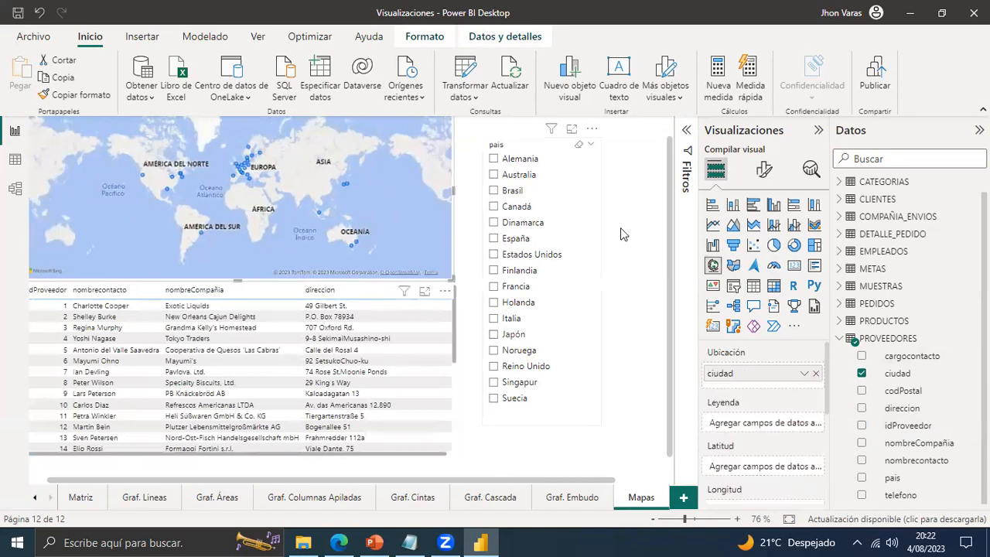
left_click(492, 161)
left_click(494, 159)
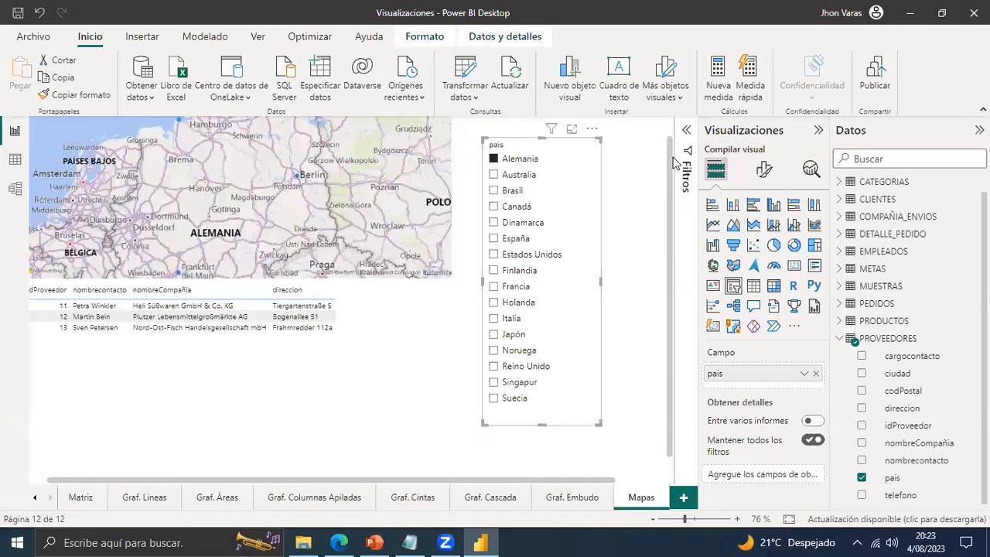
scroll(443, 170, "up", 1)
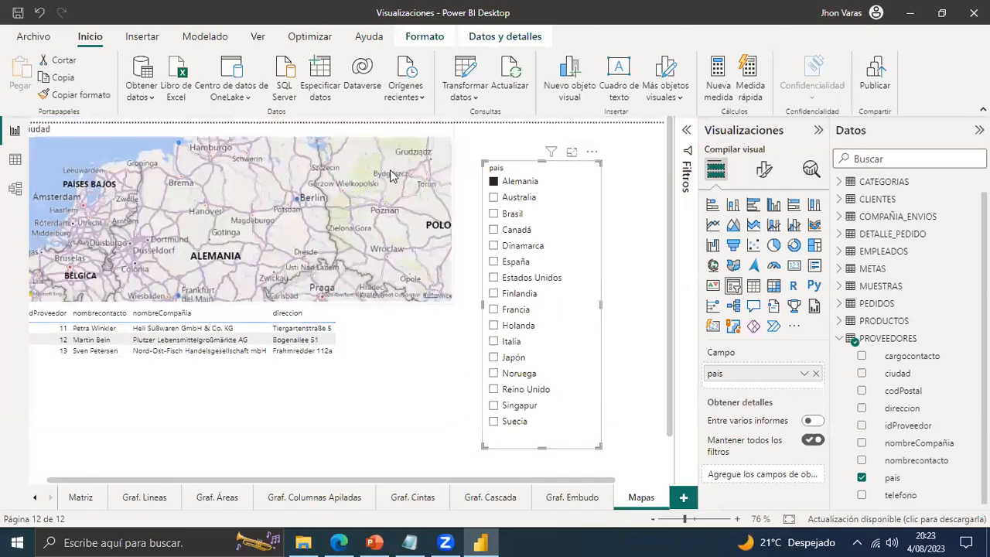
Enlarge the map's bubbles to size 82 and reduce them slightly.
left_click(408, 192)
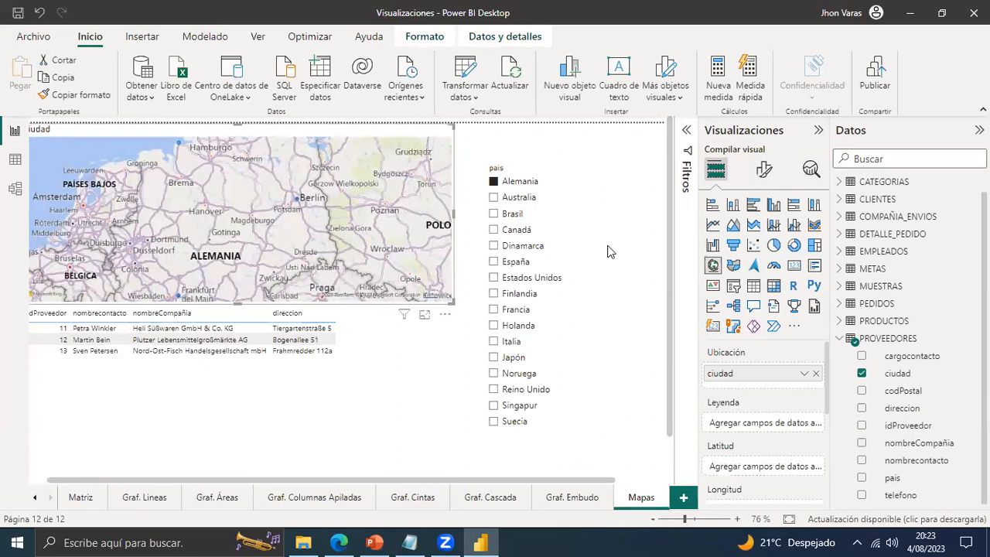
left_click(765, 172)
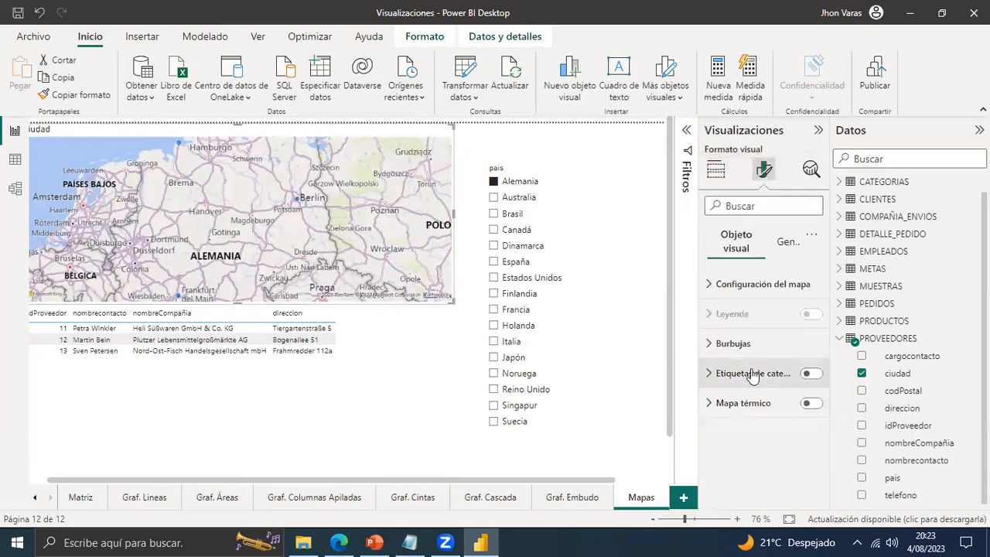
left_click(710, 347)
left_click_drag(767, 419, 804, 421)
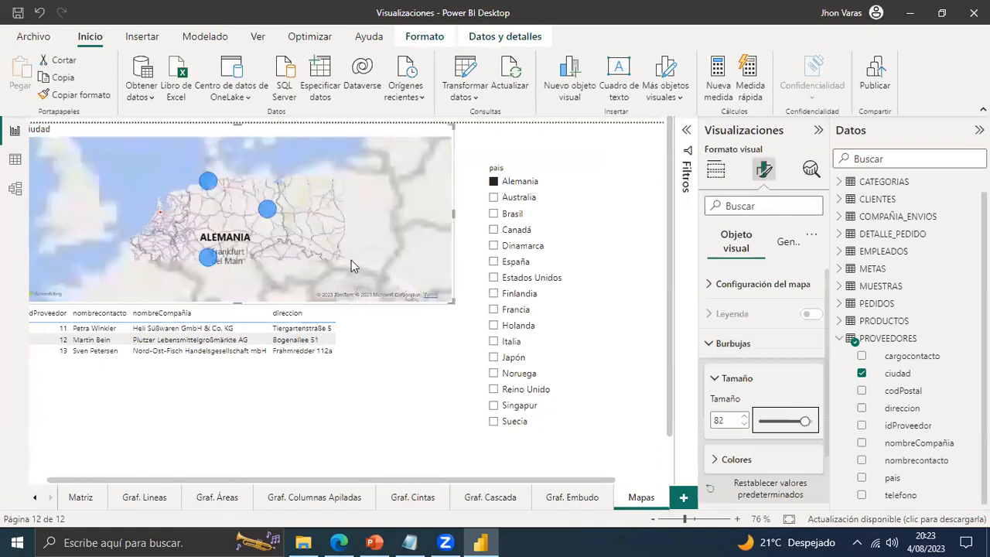
mouse_move(804, 421)
left_mouse_down()
mouse_move(785, 423)
mouse_move(795, 422)
left_mouse_up()
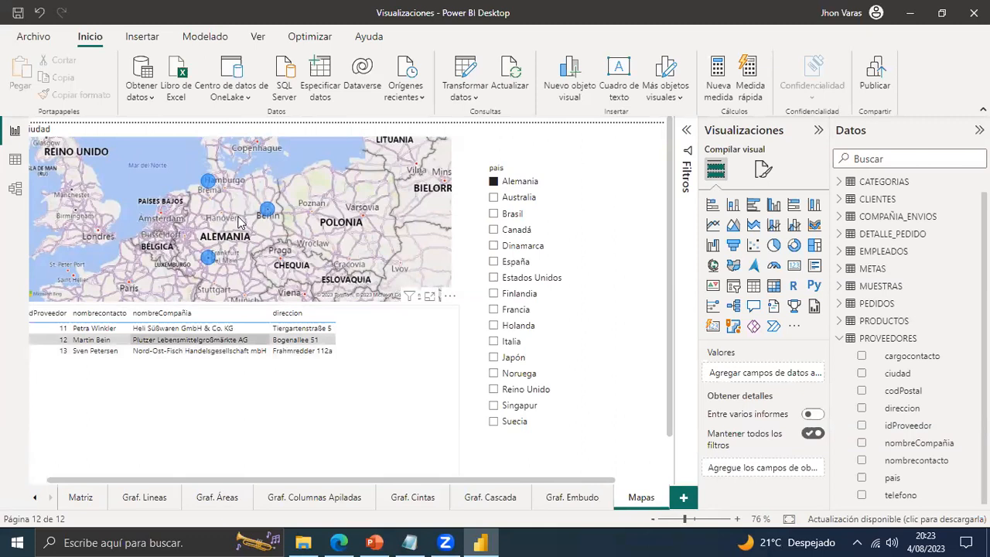
Locate the supplier Plutzer Lebensmittelgroßmärkte AG on the map from the table, and move the pais slicer slightly farther from the map.
left_click(199, 340)
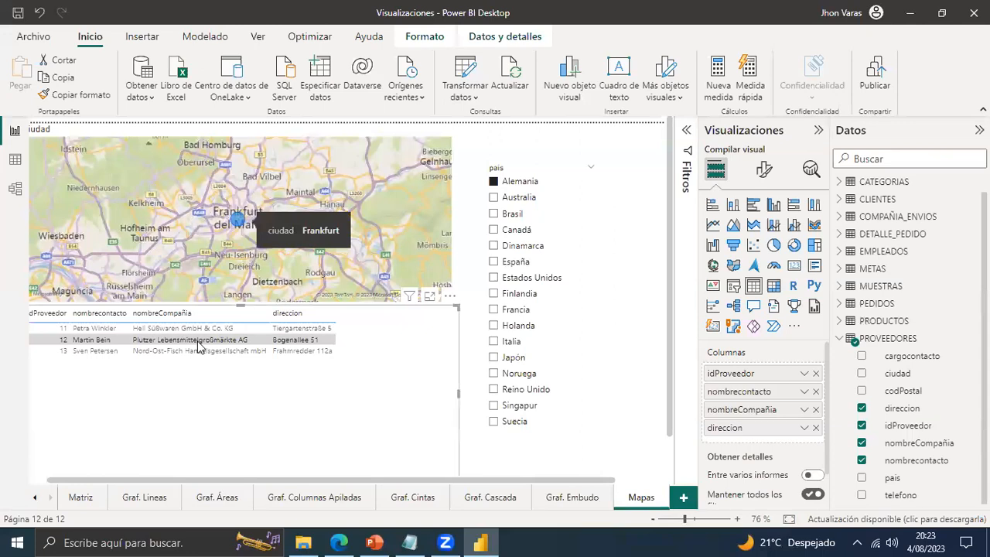
left_click(424, 335)
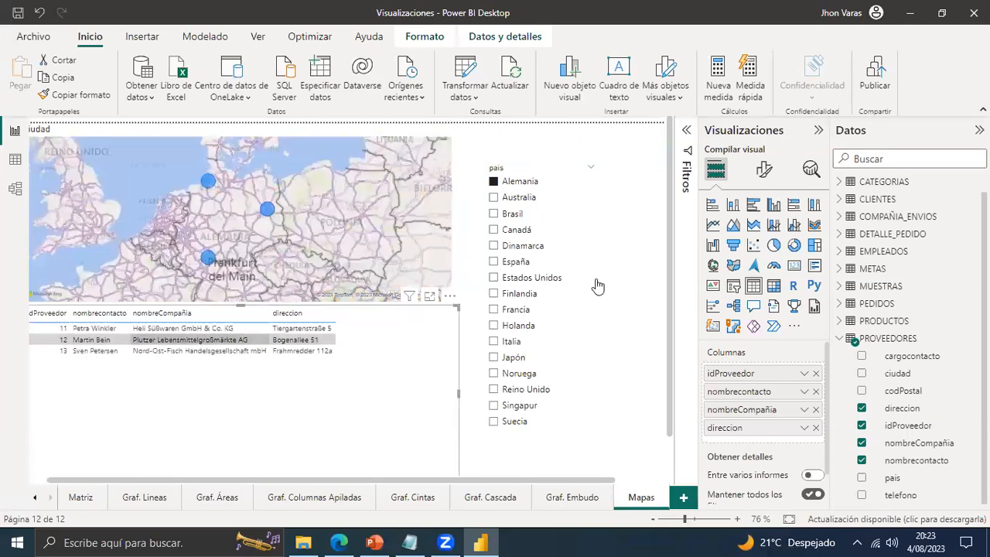
left_click(530, 311)
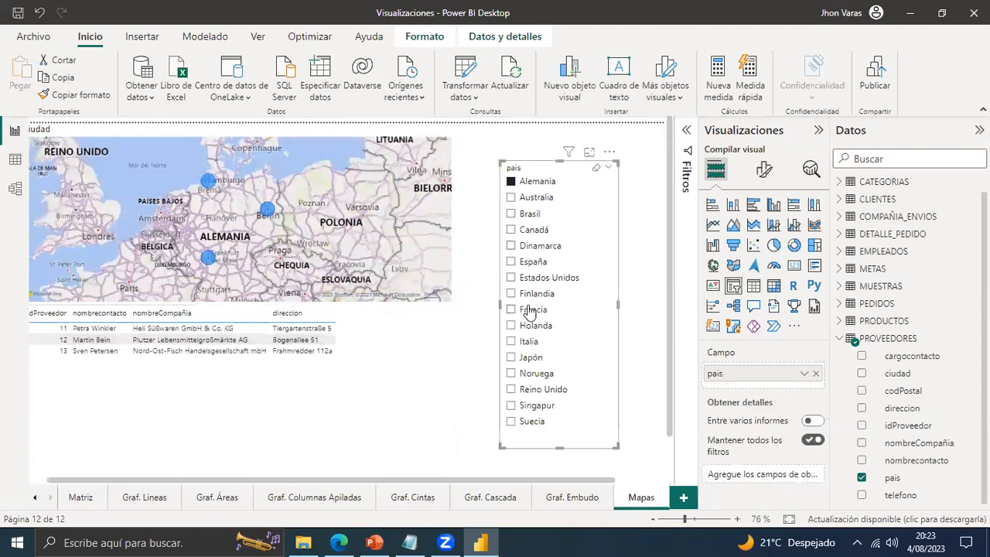
Filter the page to Estados Unidos, check the supplier of the easternmost city bubble, and clear the country filter.
left_click(530, 311)
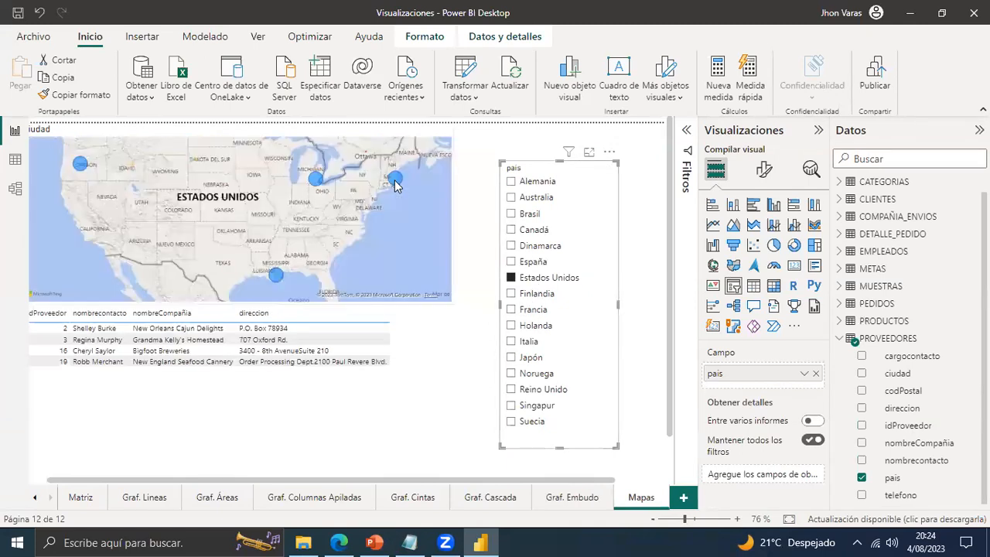
mouse_move(395, 180)
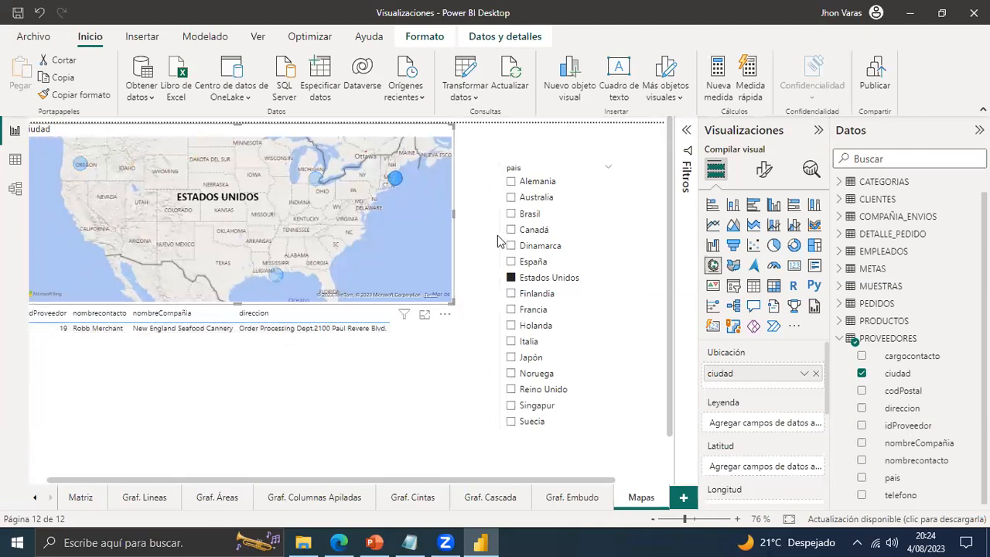
left_click(516, 278)
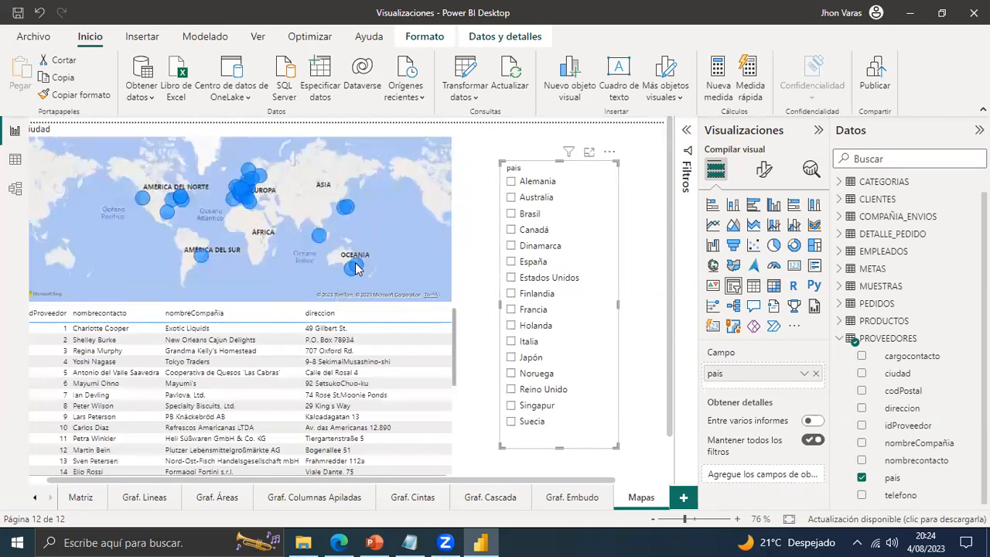
mouse_move(354, 268)
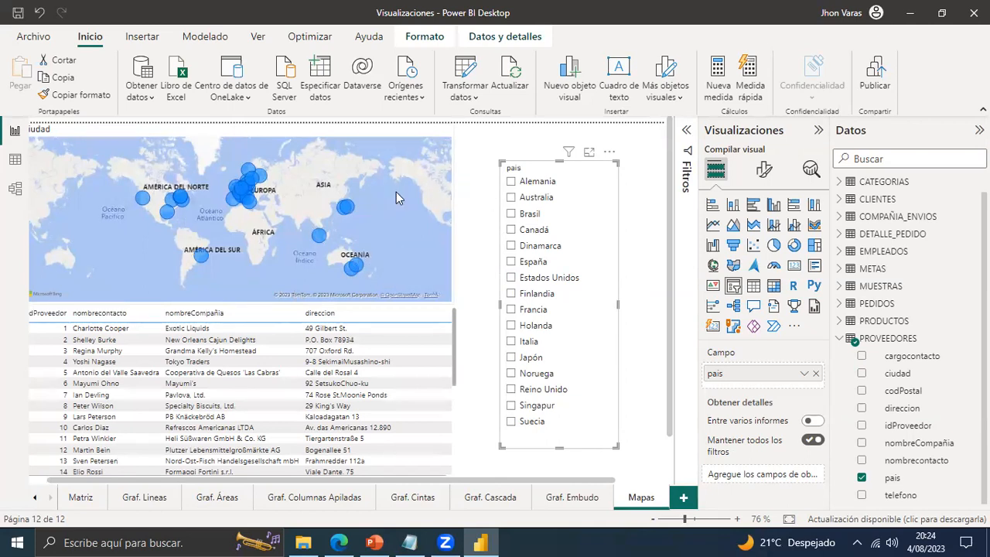
Shift the map slightly to the right toward the pais slicer.
left_click_drag(401, 153, 403, 153)
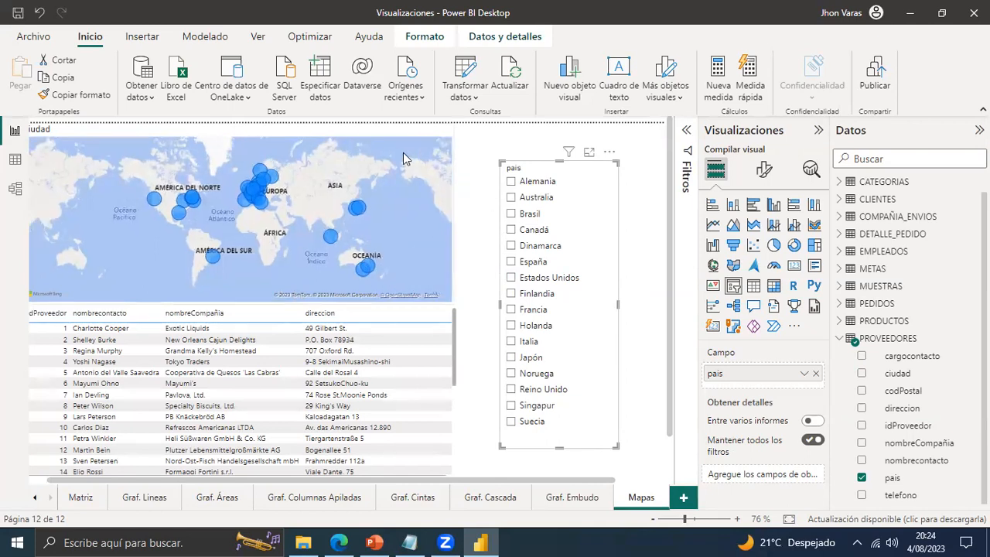
left_click(430, 144)
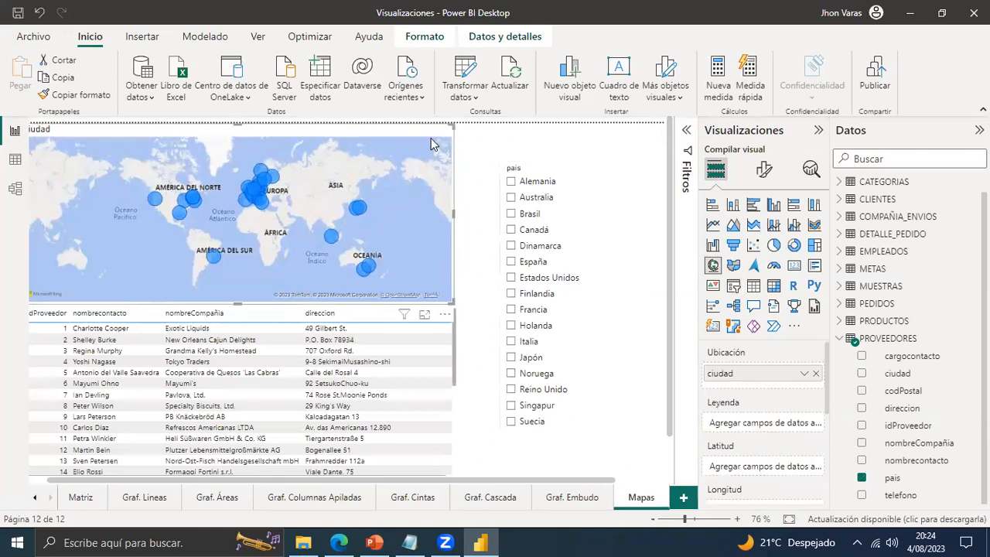
left_click_drag(431, 144, 453, 136)
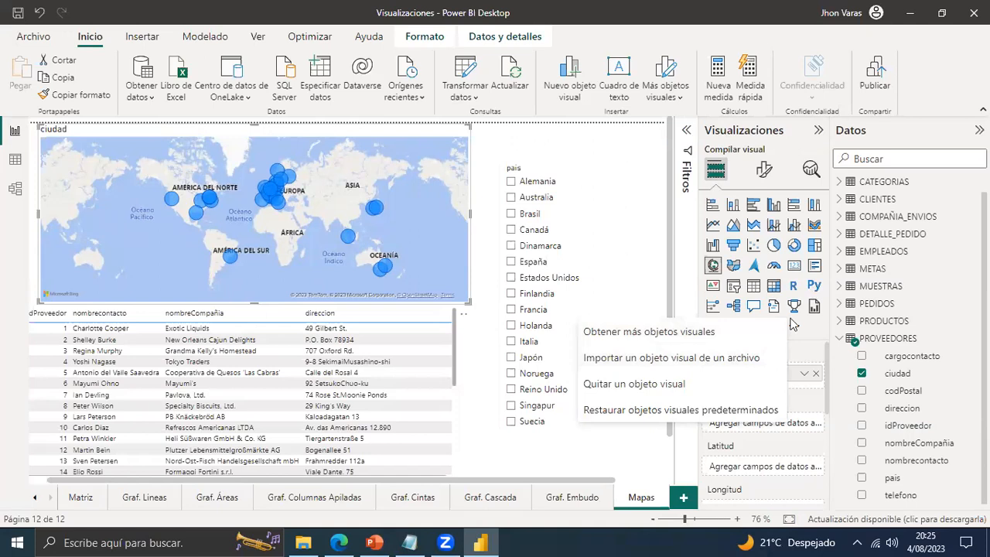
left_click(717, 295)
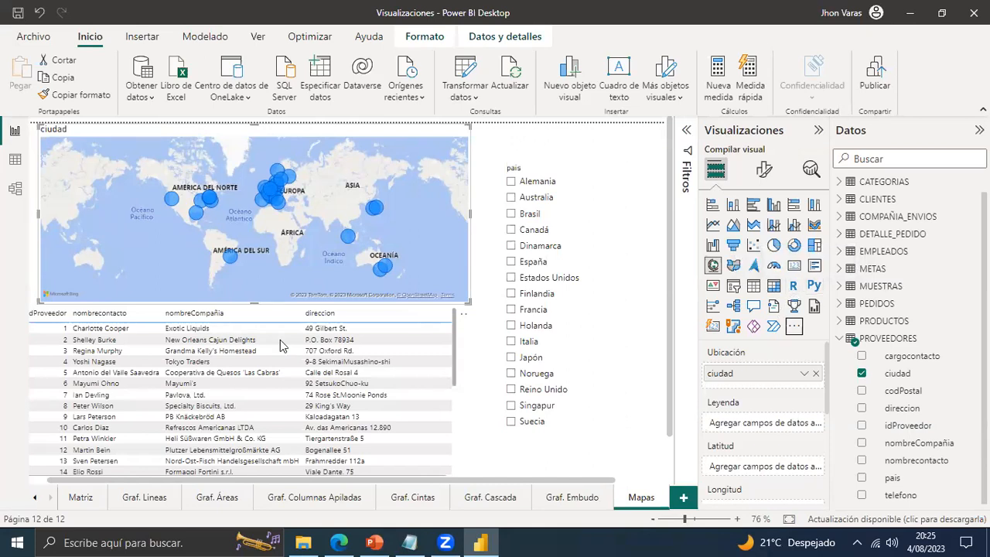
Go to the Tarjetas page and reposition the total pedidos and precio promedio cards so they align vertically.
left_click(36, 497)
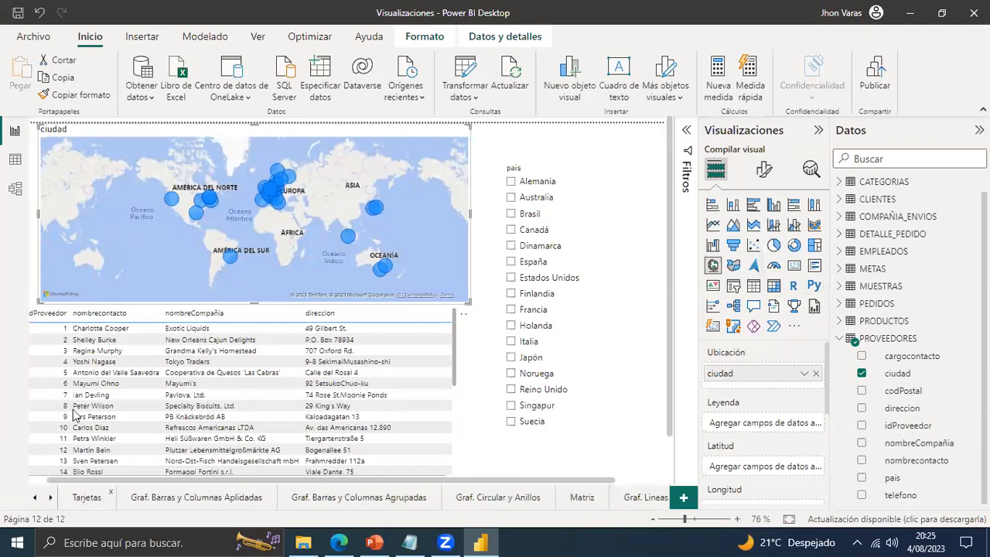
left_click(86, 497)
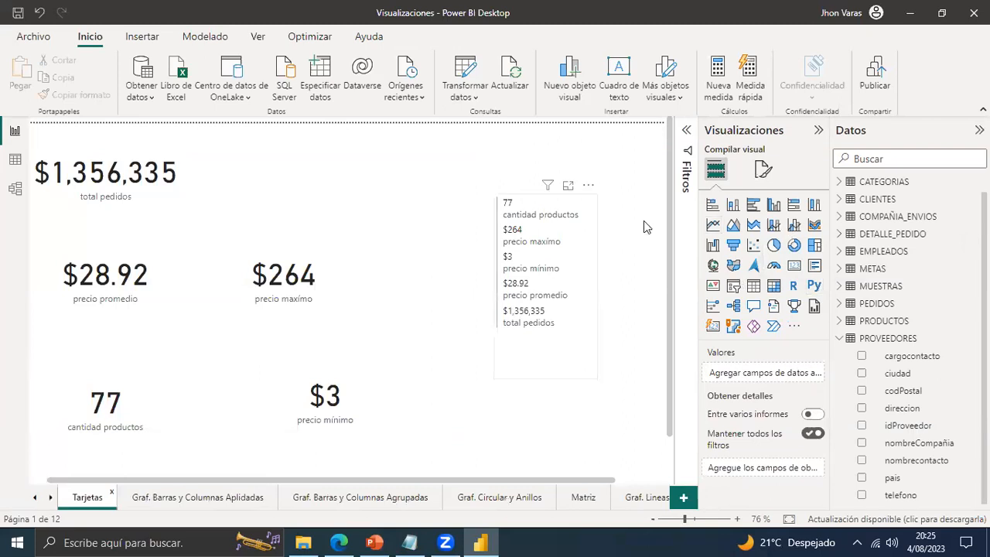
left_click_drag(184, 188, 206, 184)
left_click_drag(185, 277, 186, 269)
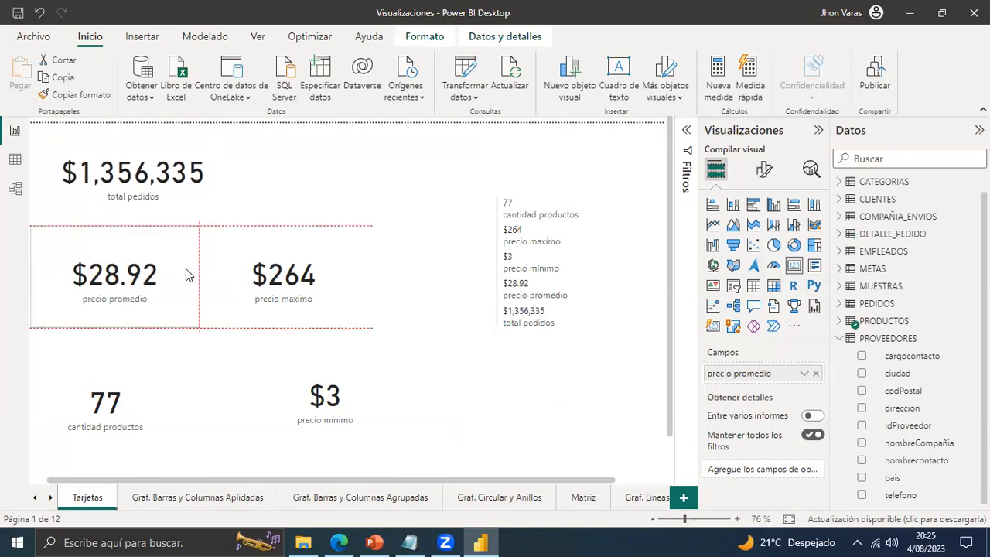
left_click_drag(194, 203, 194, 203)
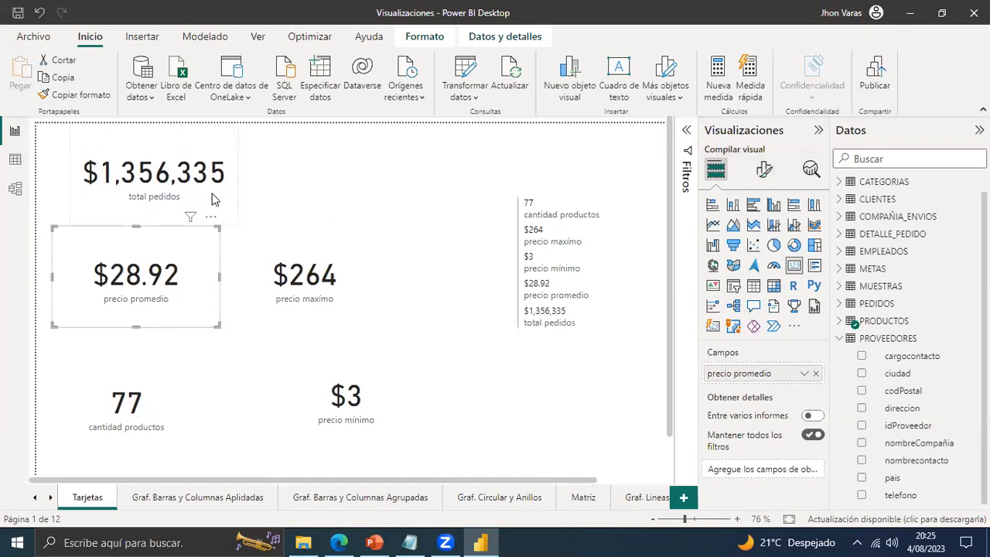
left_click(121, 172)
left_click_drag(121, 168, 104, 168)
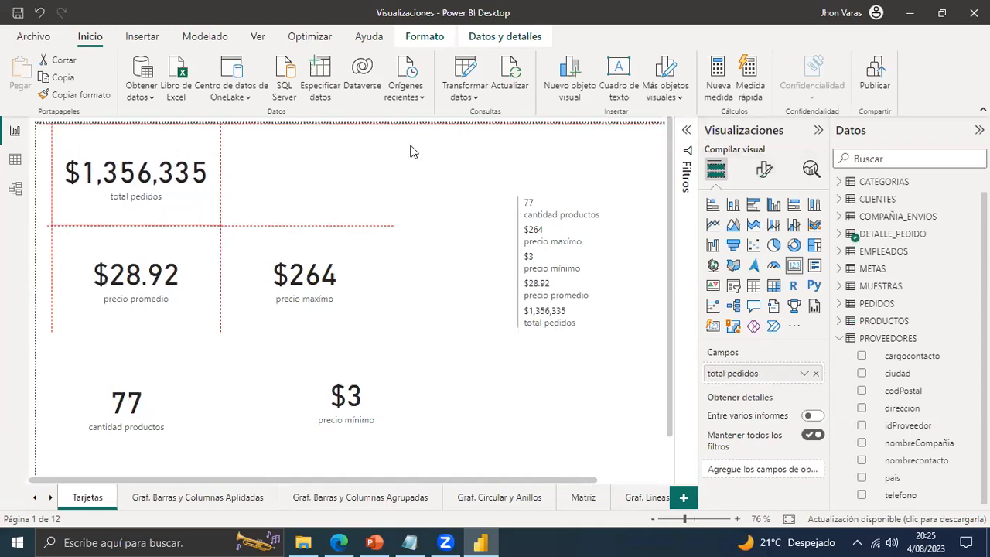
Format the total pedidos card's callout value in bold and theme blue, with display units set to Ninguno.
left_click(763, 169)
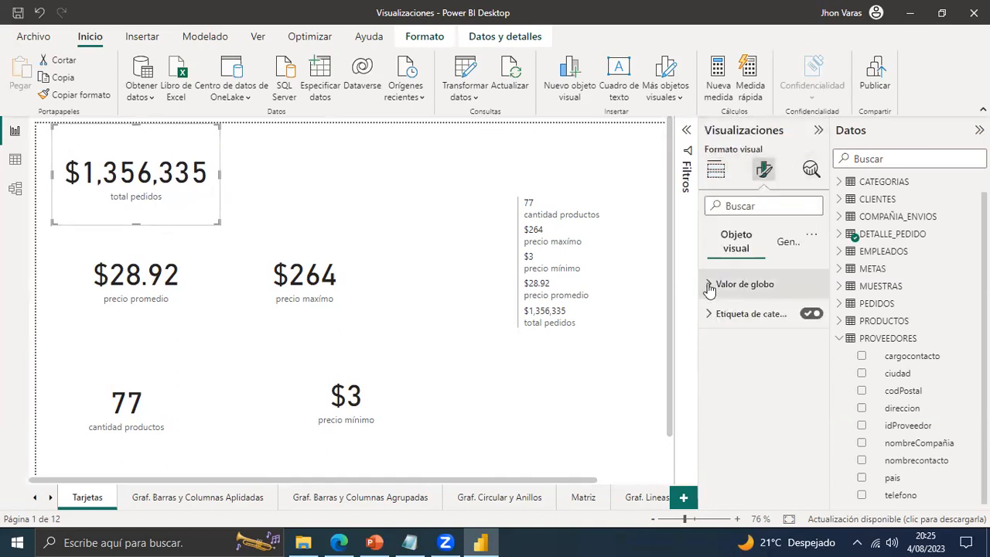
left_click(709, 285)
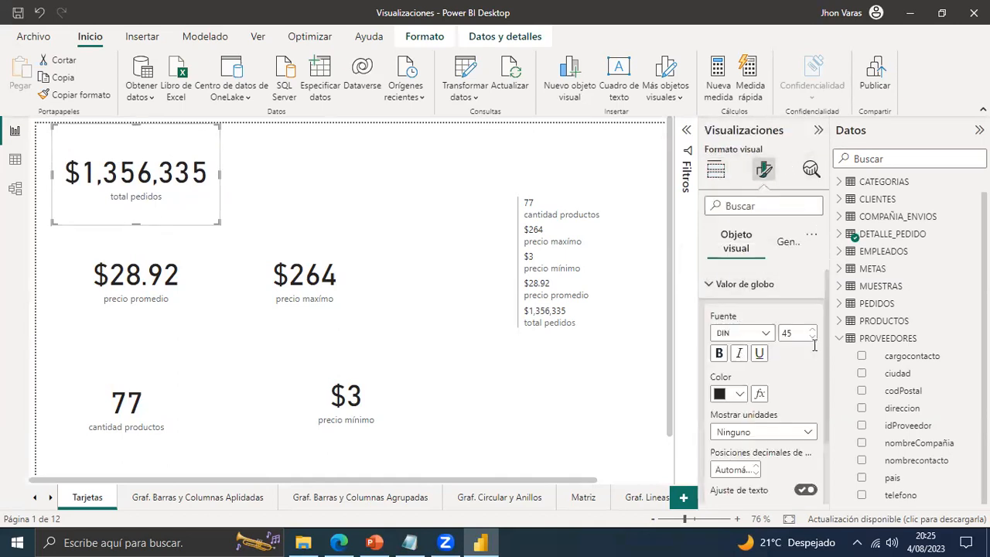
left_click(718, 353)
left_click(739, 393)
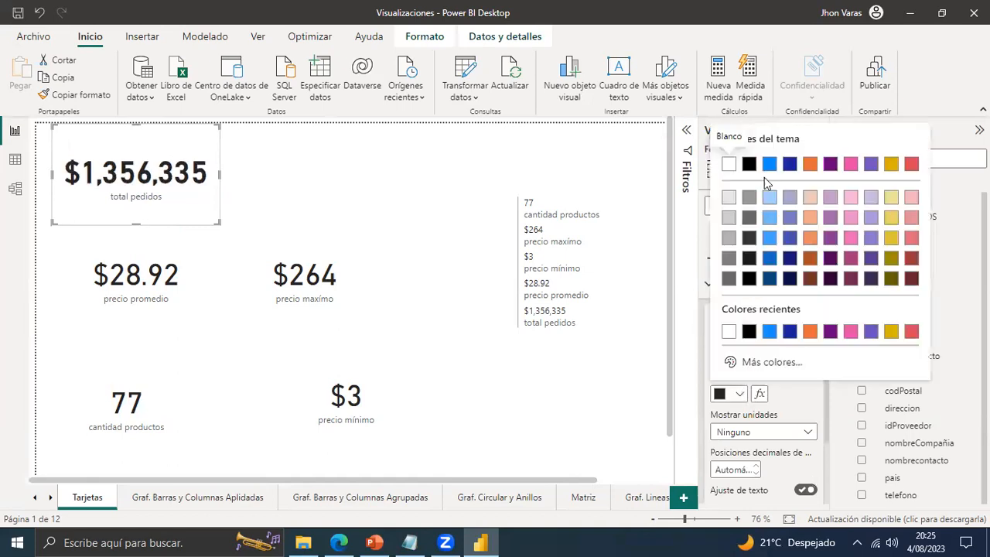
left_click(768, 164)
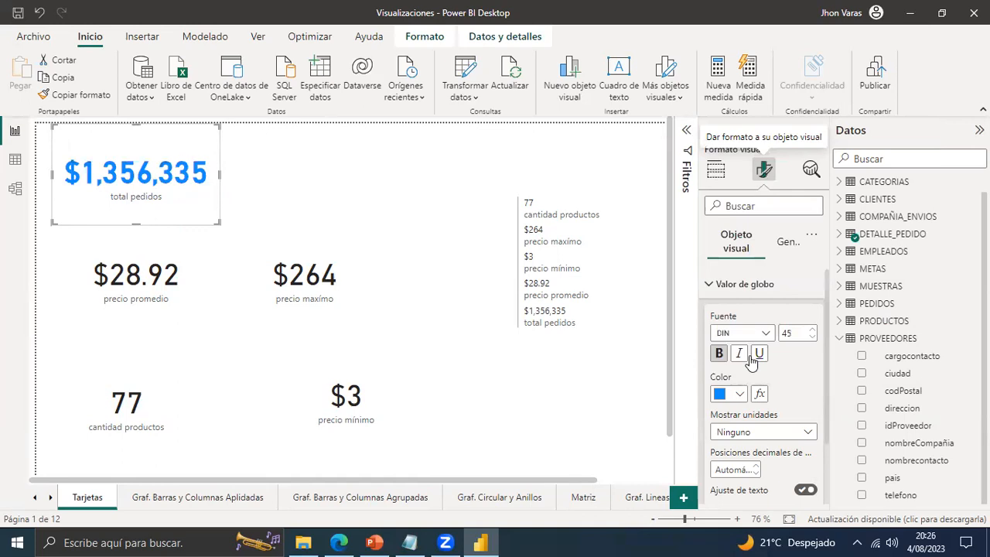
left_click(807, 435)
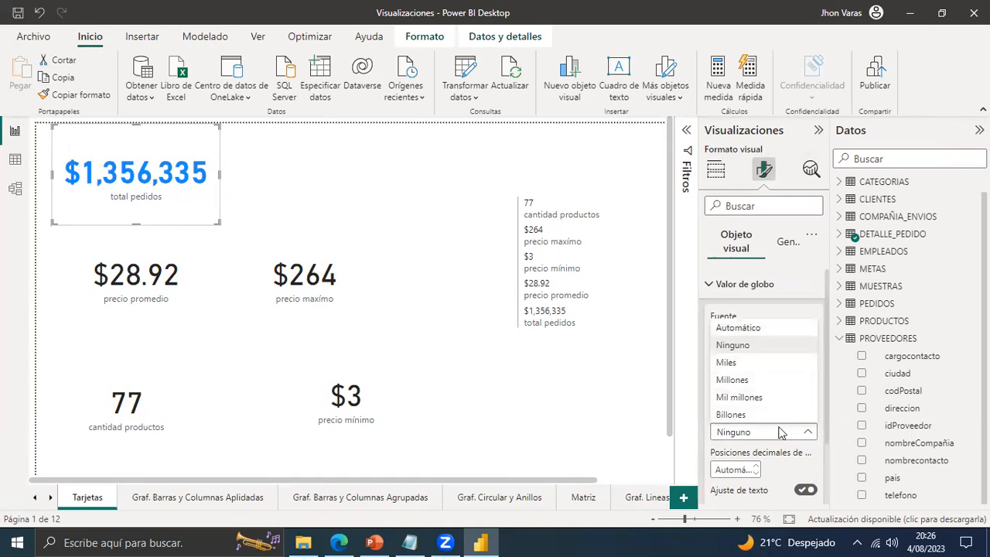
left_click(733, 346)
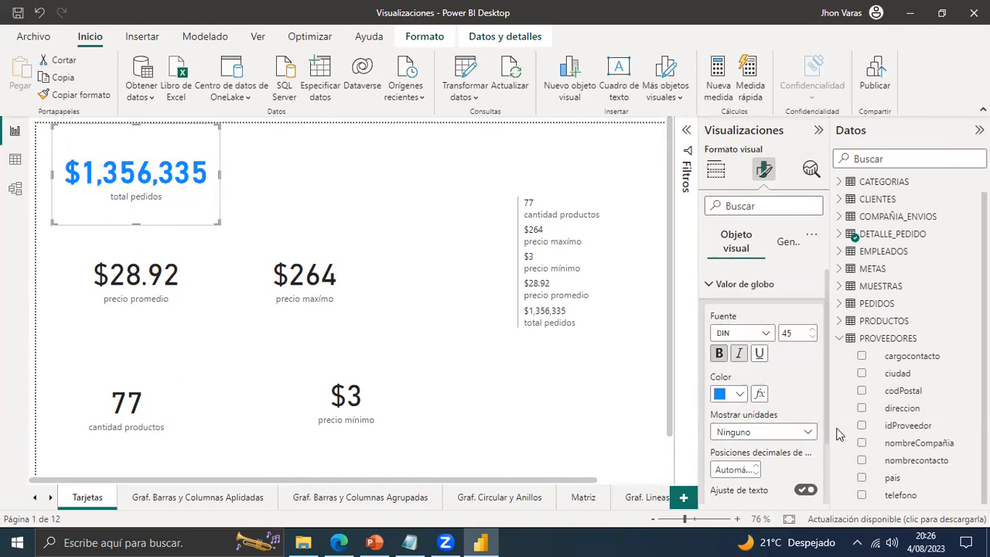
Format the total pedidos card's category label in red, bold and underlined, with font size 16.
left_click(707, 286)
left_click(709, 314)
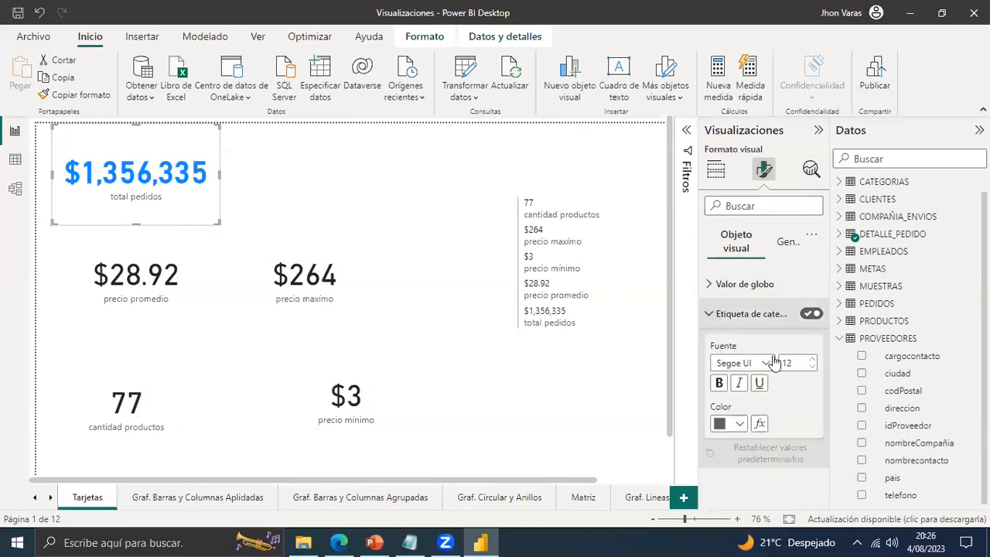
left_click(810, 314)
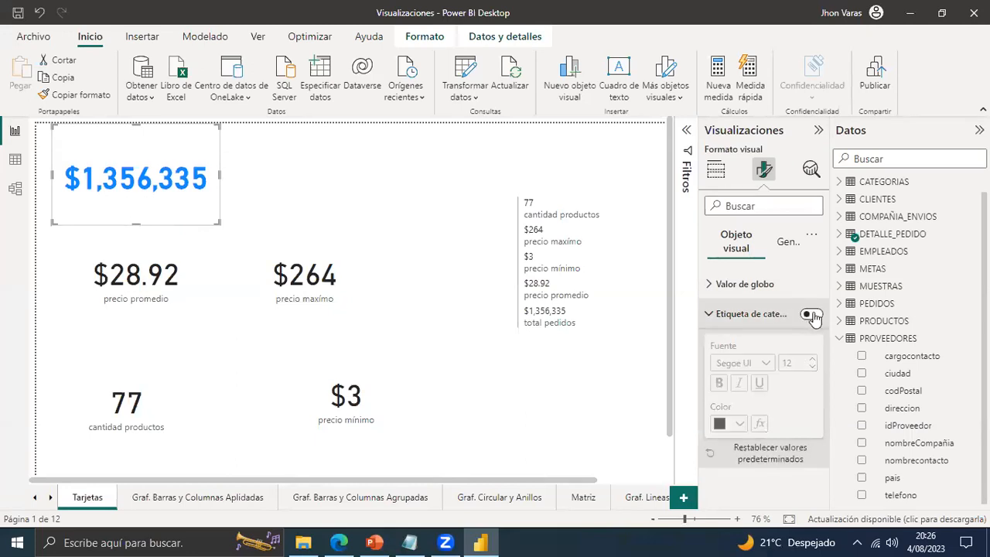
left_click(810, 315)
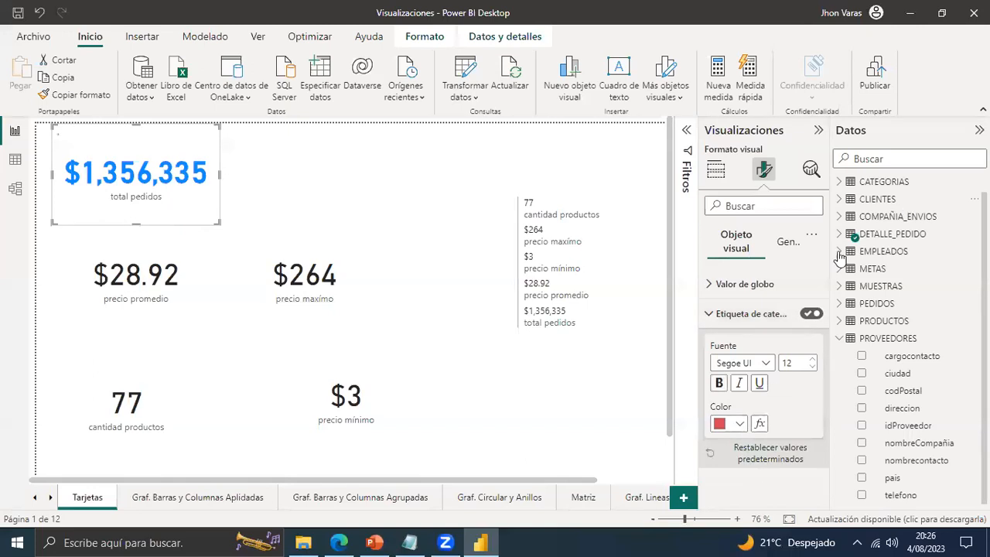
left_click(758, 382)
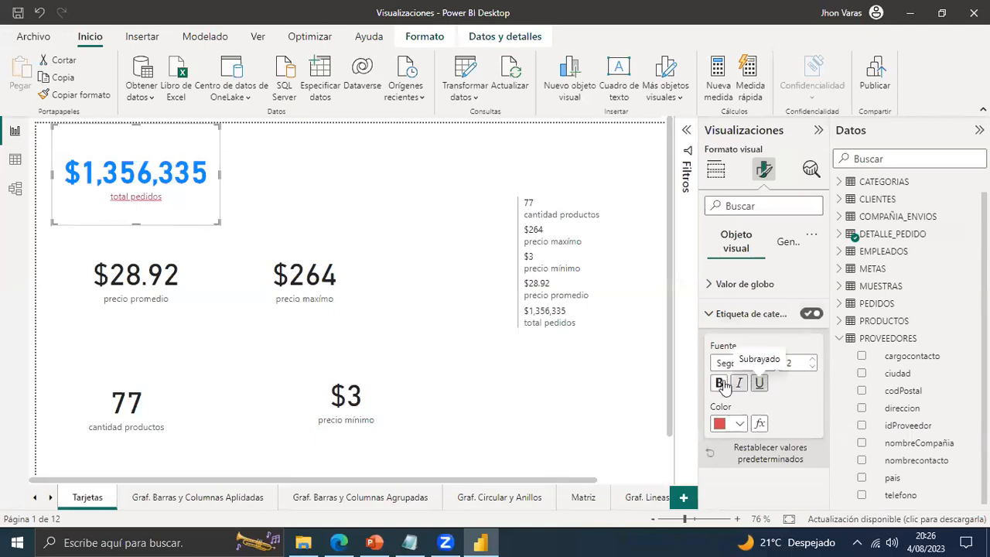
left_click(813, 360)
left_click(813, 359)
left_click(813, 359)
left_click(813, 360)
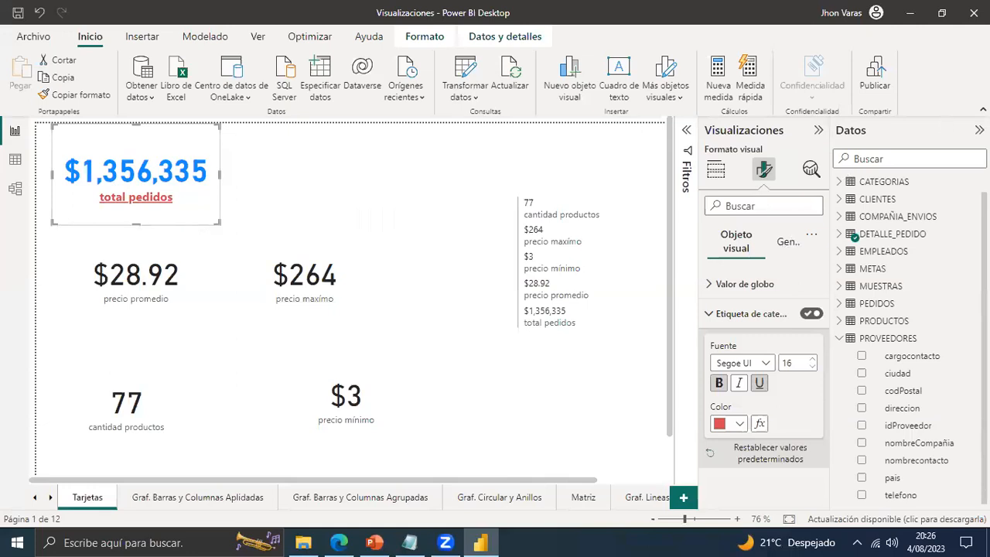
Collapse the data pane, widen the formatting area, and bring up the total pedidos card's general format options.
left_click(979, 129)
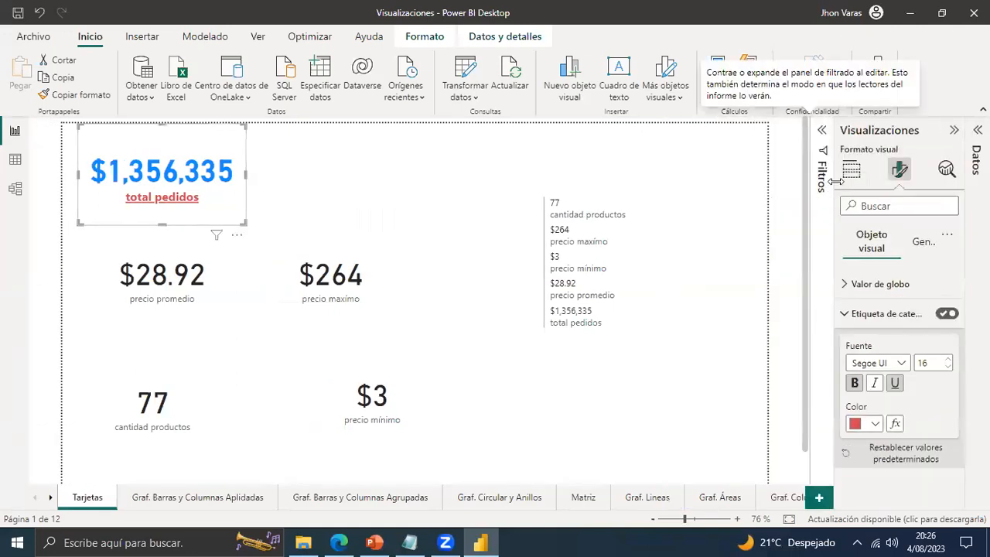
left_click_drag(835, 189, 778, 188)
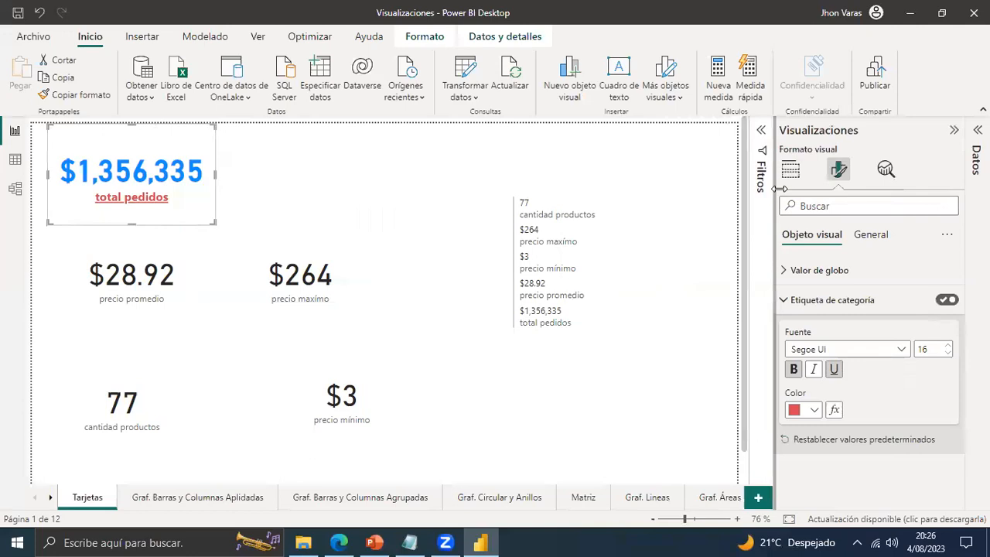
left_click(877, 243)
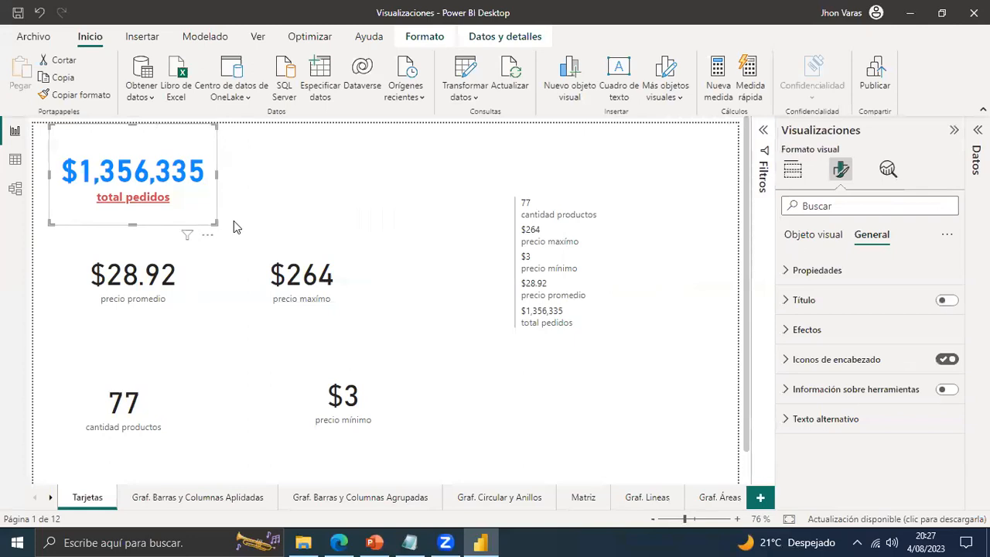
left_click(809, 244)
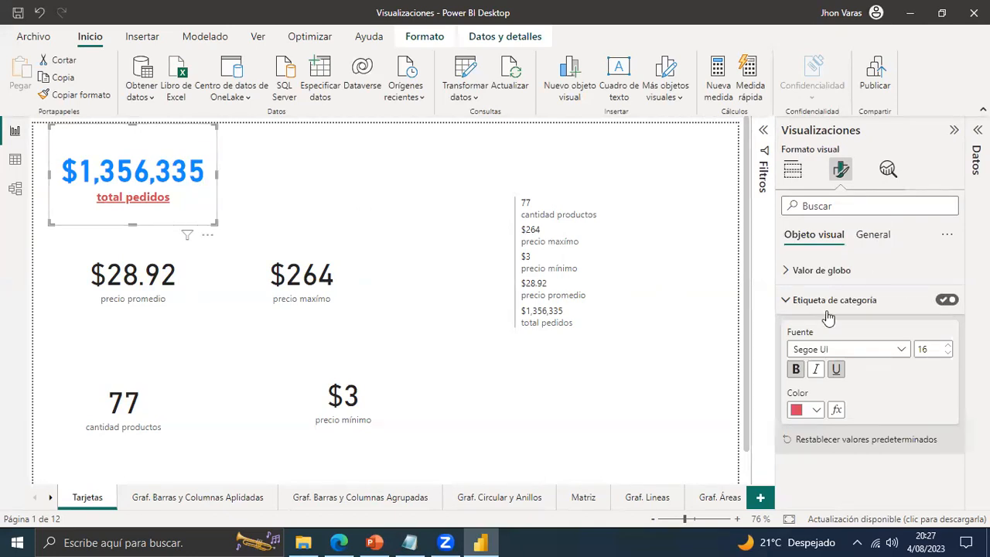
left_click(872, 234)
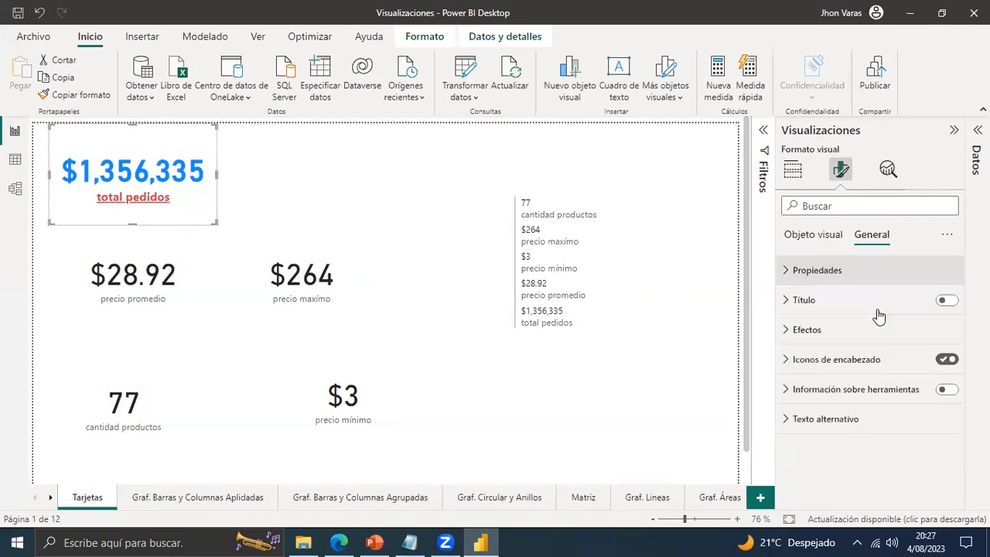
Set the total pedidos card's height to 186 and check its inner spacing settings.
left_click(787, 272)
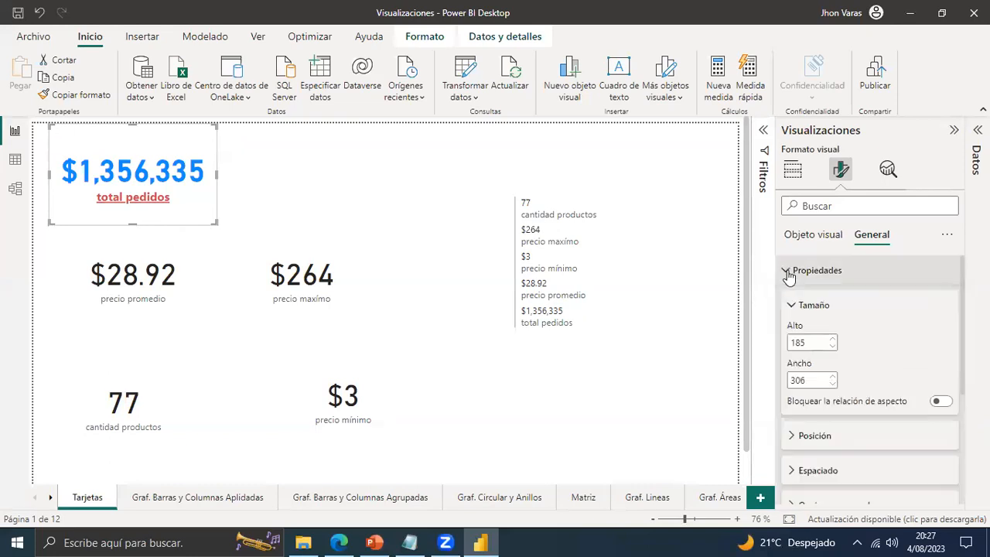
left_click(833, 339)
left_click(833, 339)
left_click(833, 340)
left_click(833, 340)
left_click(832, 340)
left_click(832, 345)
left_click(832, 346)
left_click(833, 346)
left_click(833, 346)
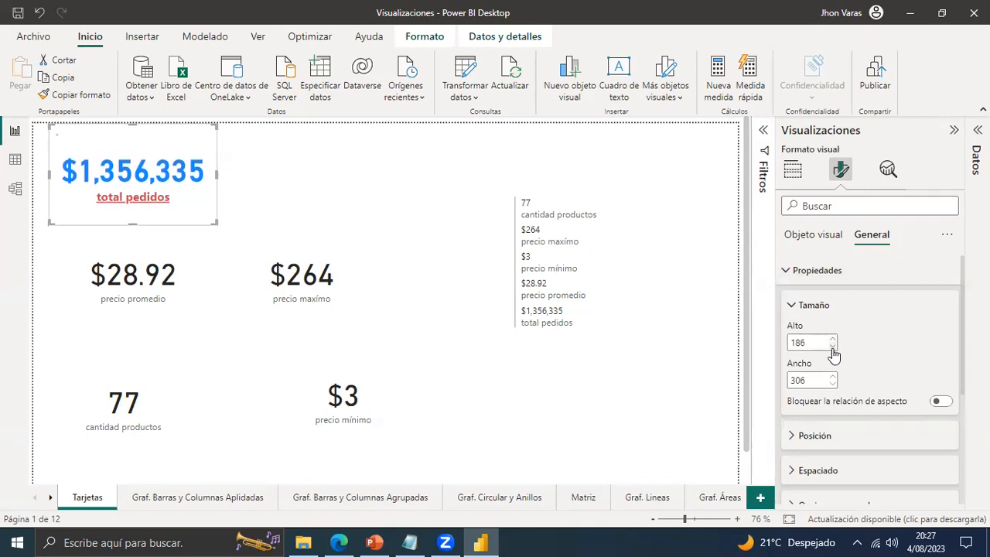
left_click(801, 311)
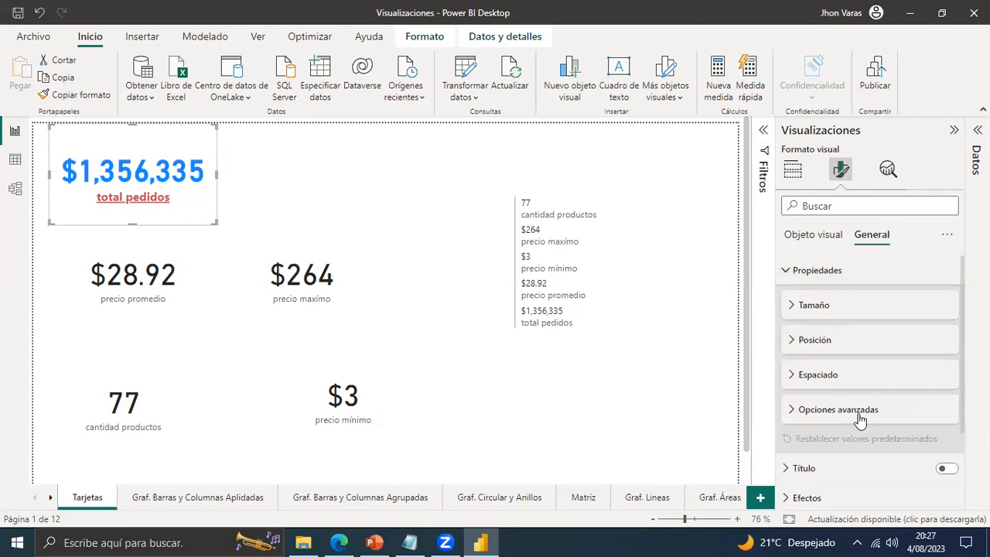
left_click(793, 376)
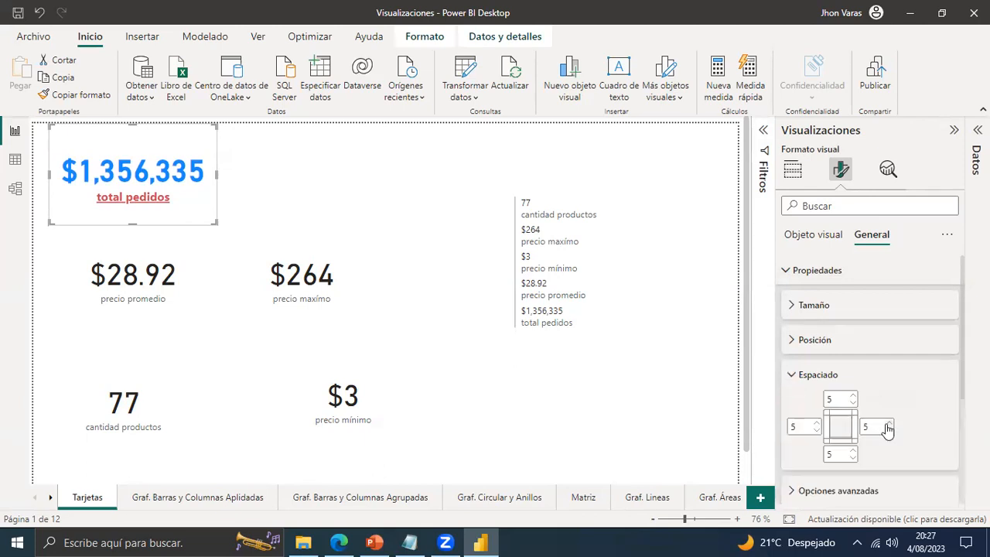
left_click(804, 374)
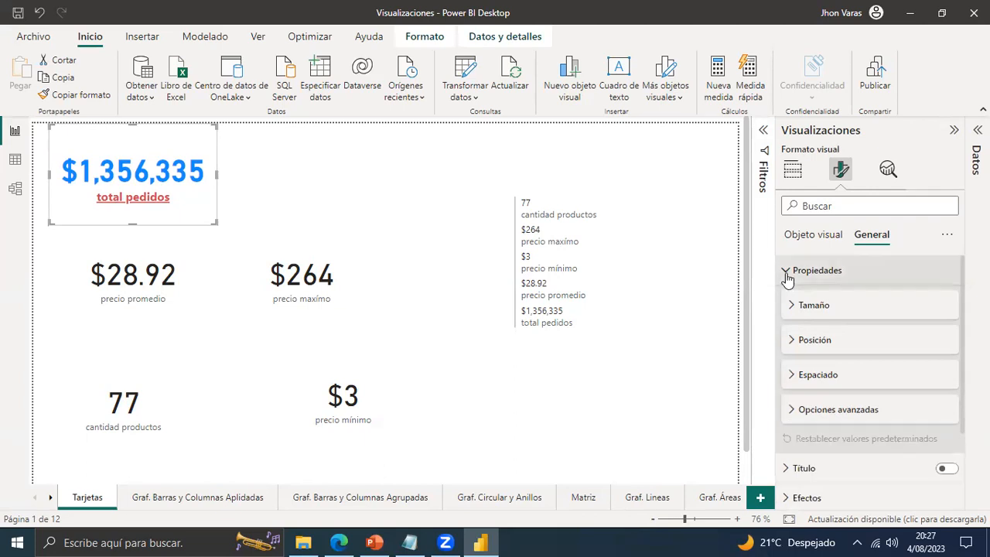
left_click(786, 272)
Turn on the title of the total pedidos card and set its text to MI MEDIDA.
left_click(787, 302)
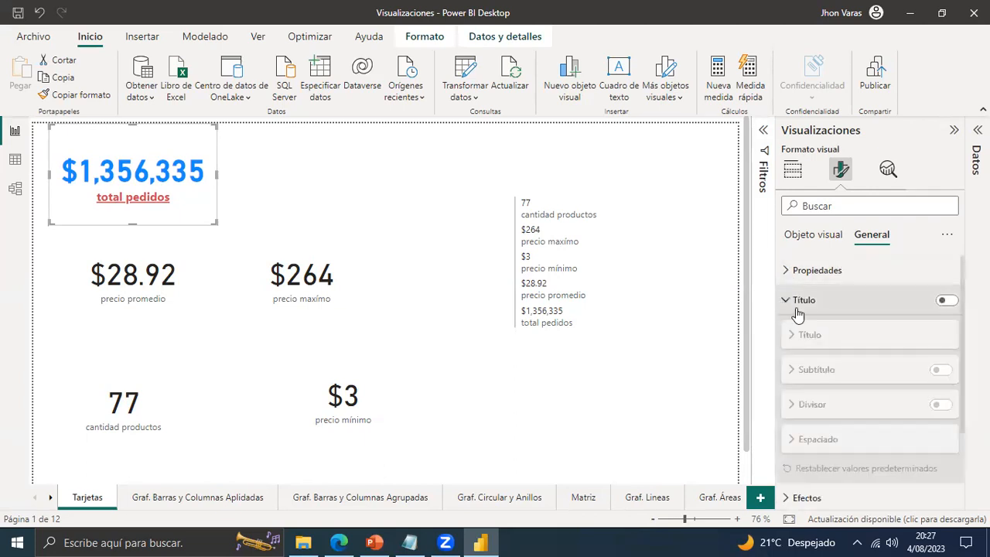
left_click(946, 301)
left_click(843, 334)
left_click(839, 364)
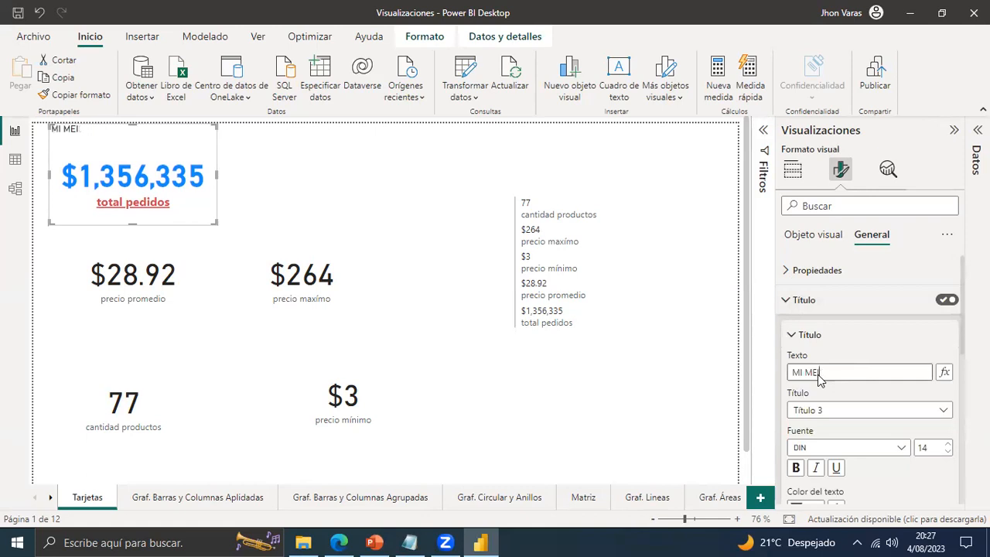
key("BackSpace")
key("BackSpace")
type("DIDA")
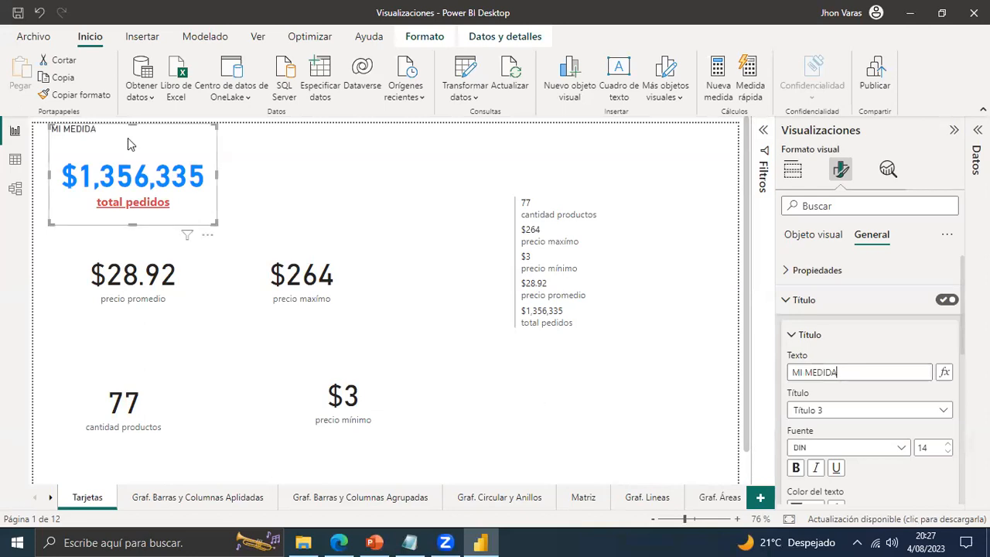
Make the MI MEDIDA title bold, underlined, dark blue and horizontally centred.
left_click(796, 467)
scroll(881, 427, "down", 1)
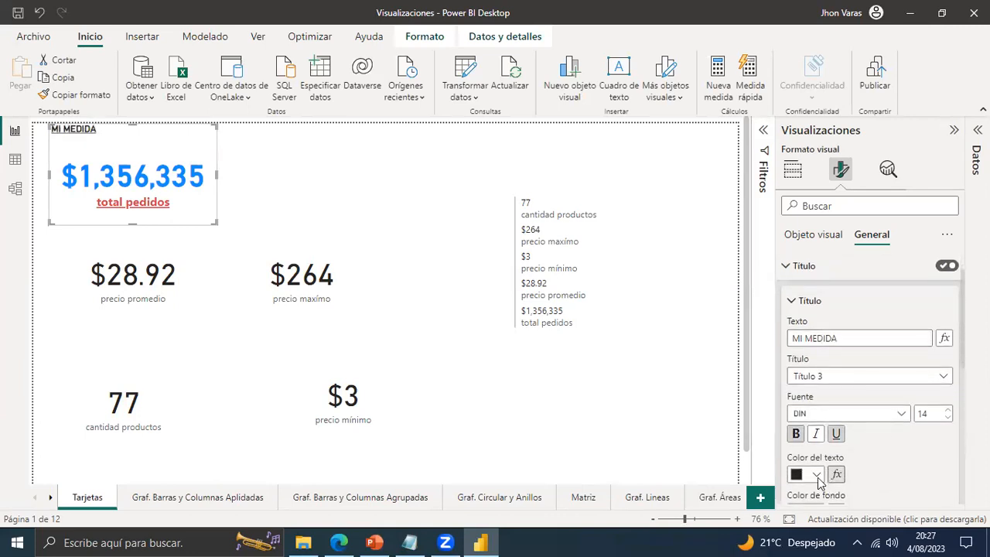
left_click(816, 475)
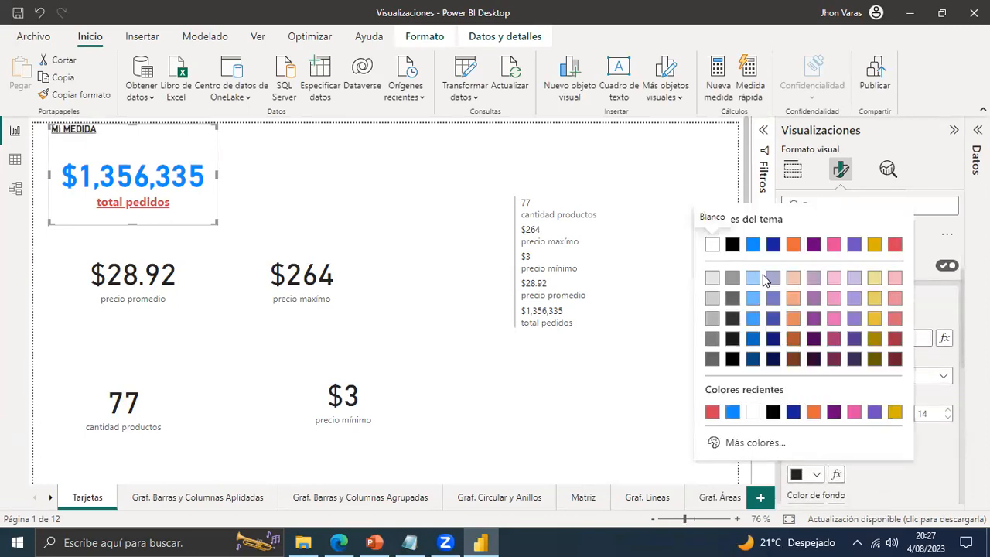
left_click(772, 244)
scroll(964, 350, "down", 1)
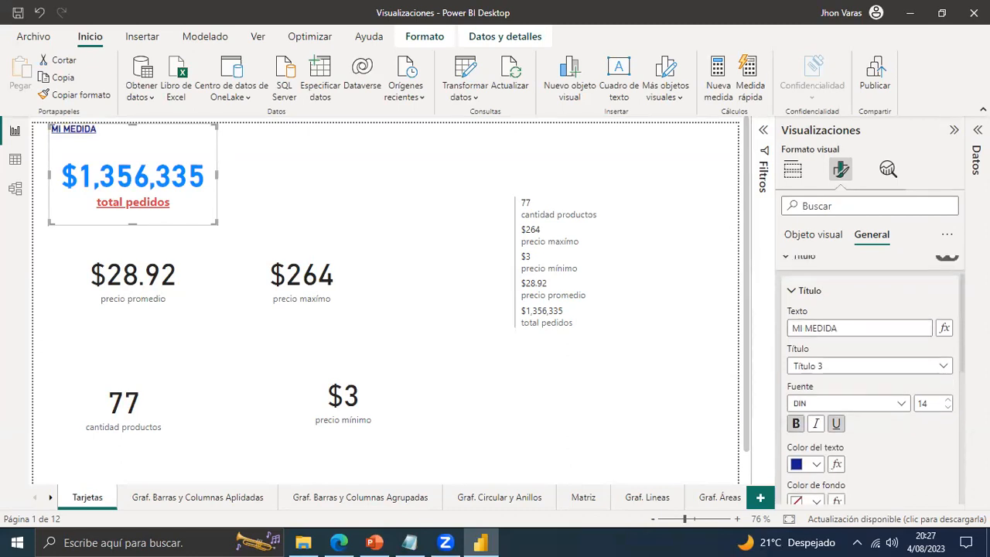
scroll(818, 464, "down", 2)
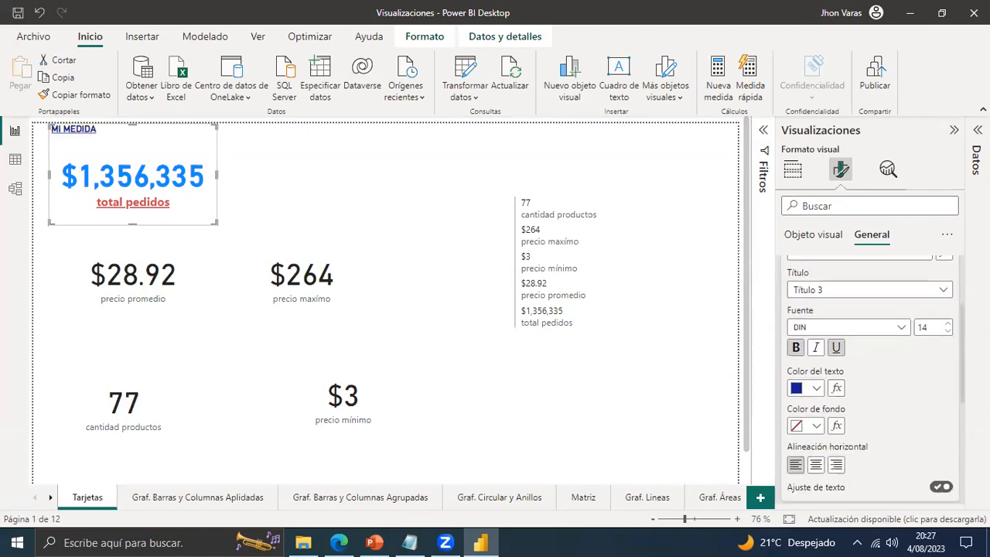
left_click(816, 465)
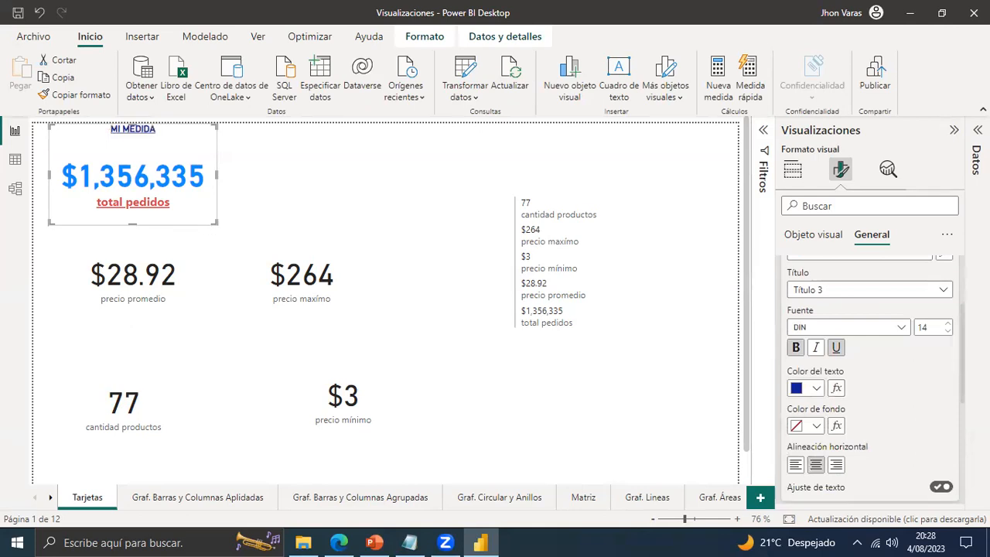
Turn on the divider beneath the MI MEDIDA title of the card.
scroll(845, 314, "up", 3)
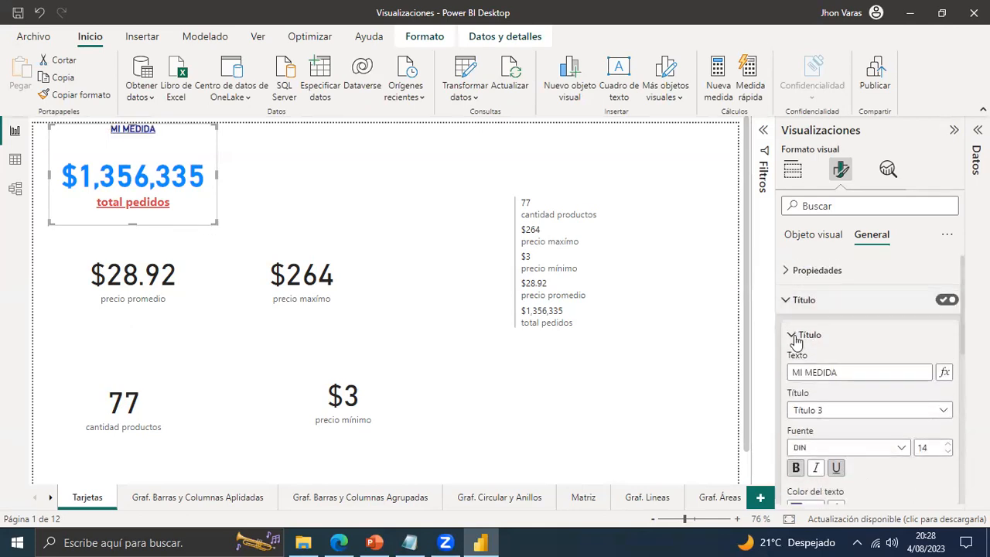
left_click(798, 337)
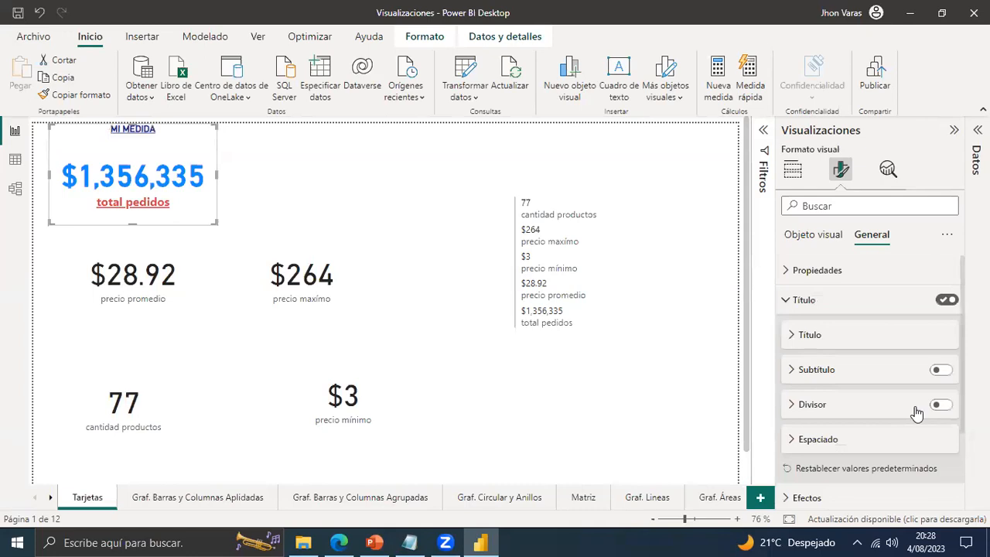
left_click(940, 405)
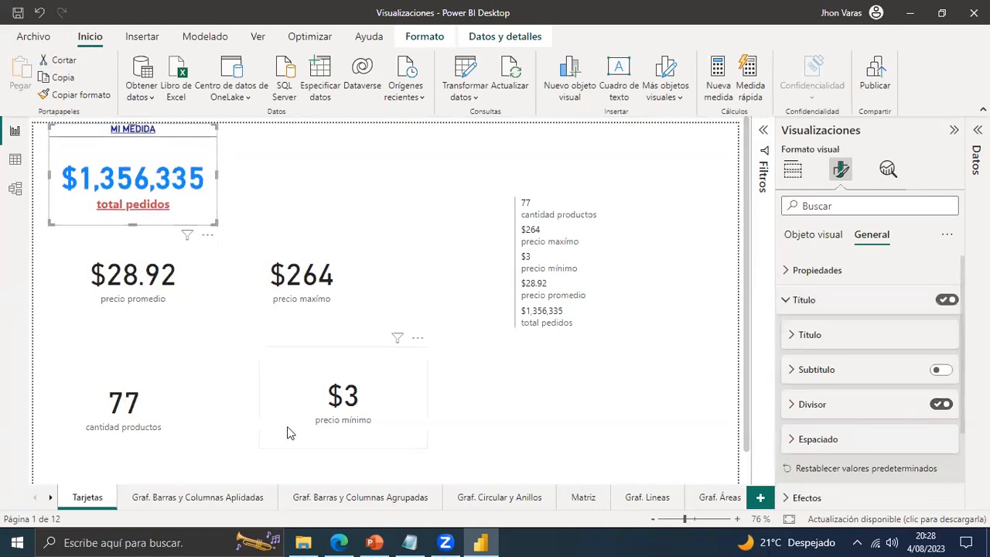
Look at the header icons of the total pedidos card and open its alternative text settings.
left_click(785, 300)
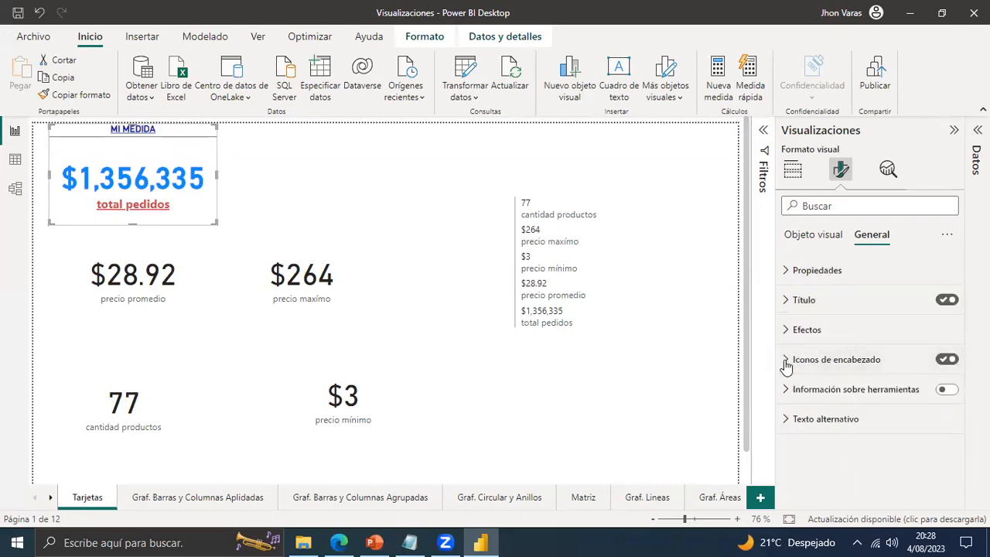
mouse_move(206, 239)
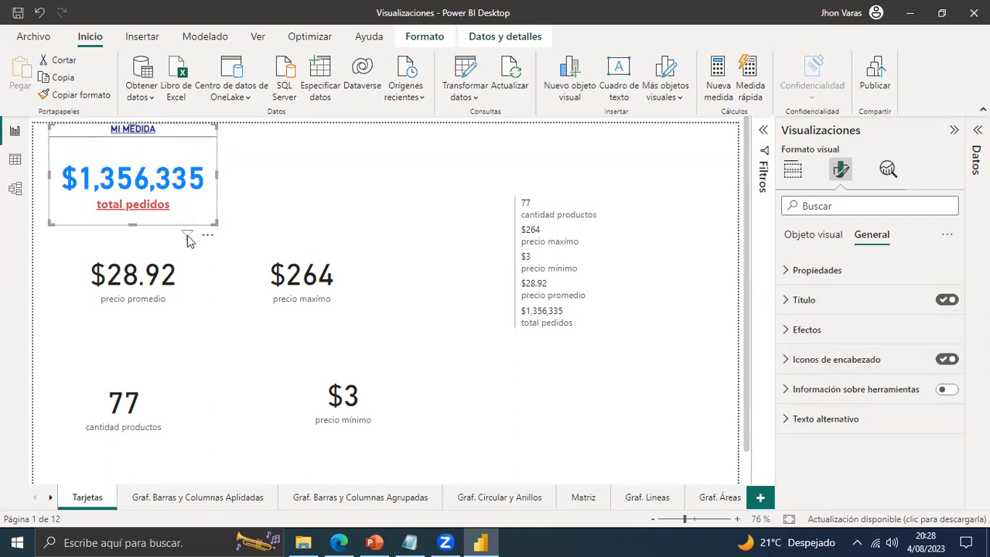
left_click(785, 421)
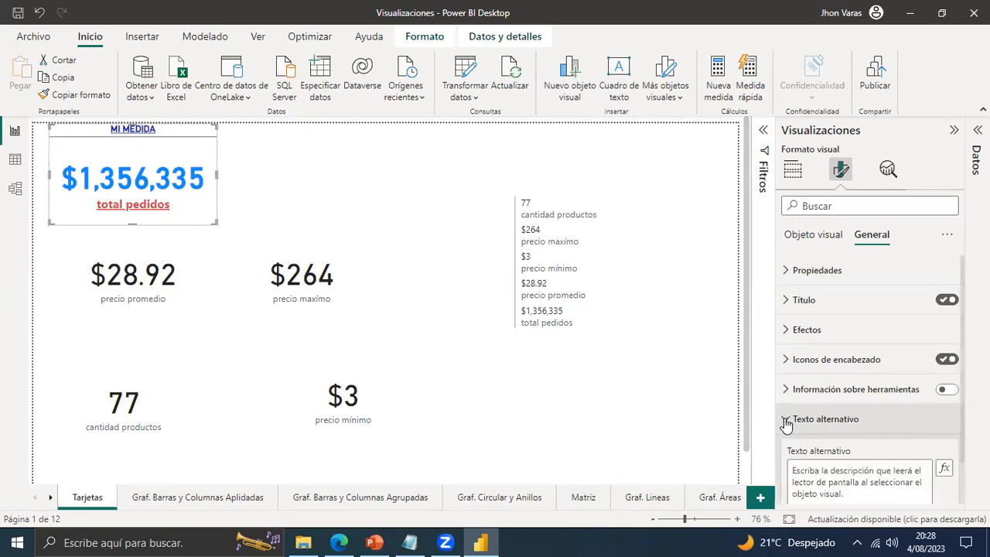
left_click(786, 422)
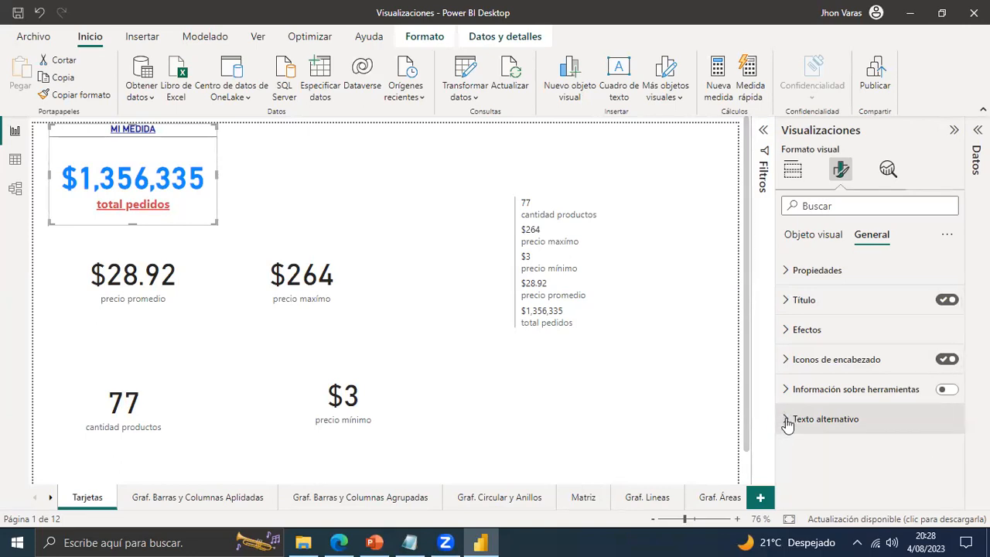
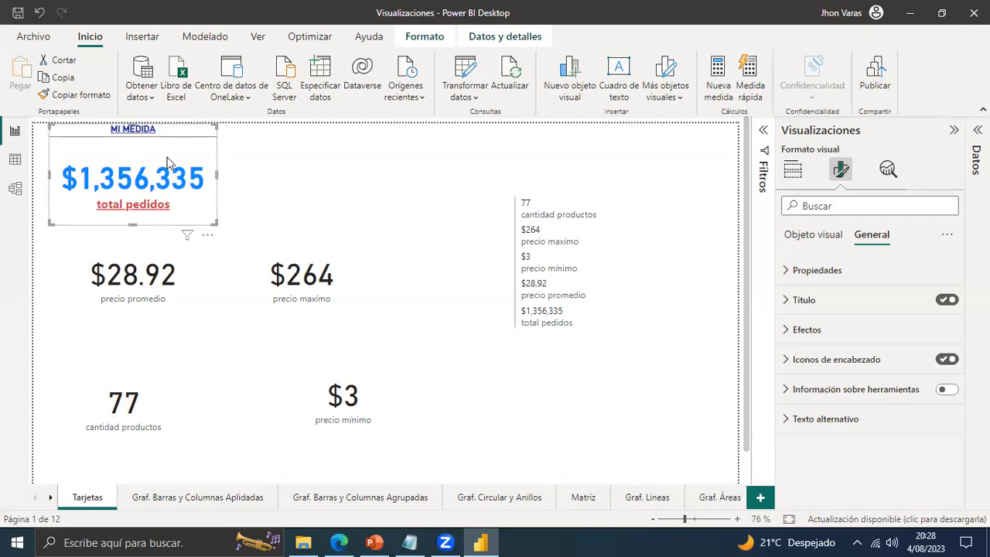
key("Escape")
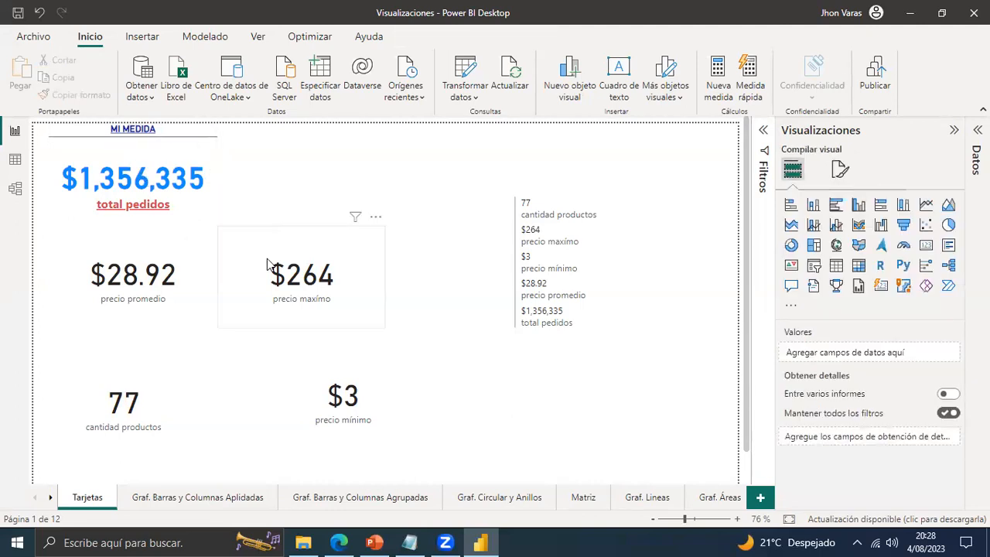
left_click(317, 276)
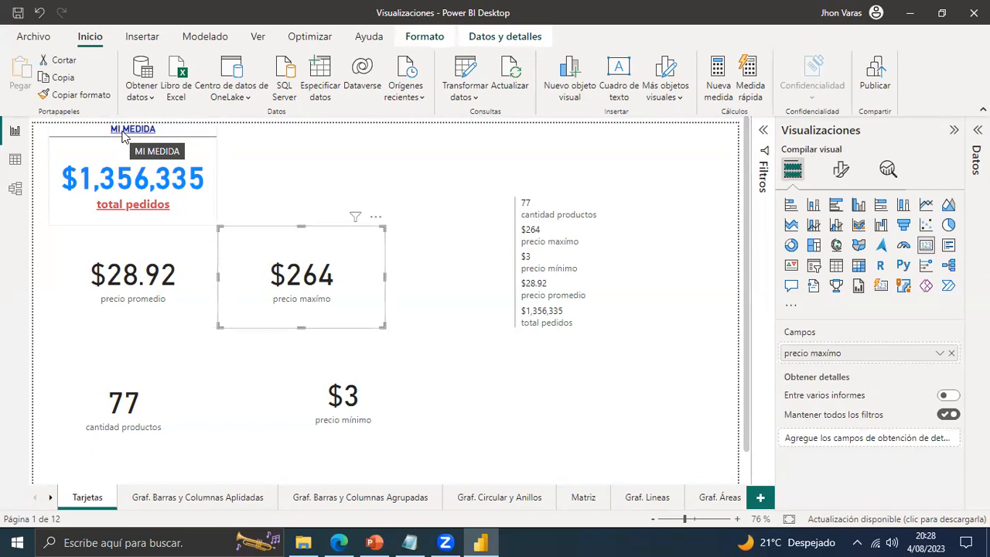
Turn on tooltips for the total pedidos card and look over their type and page options.
left_click(195, 207)
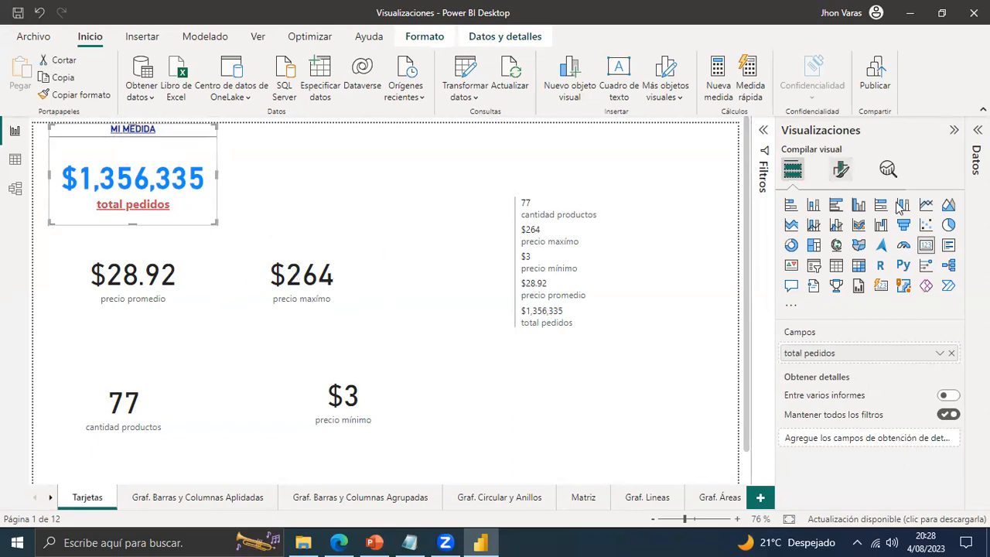
left_click(841, 169)
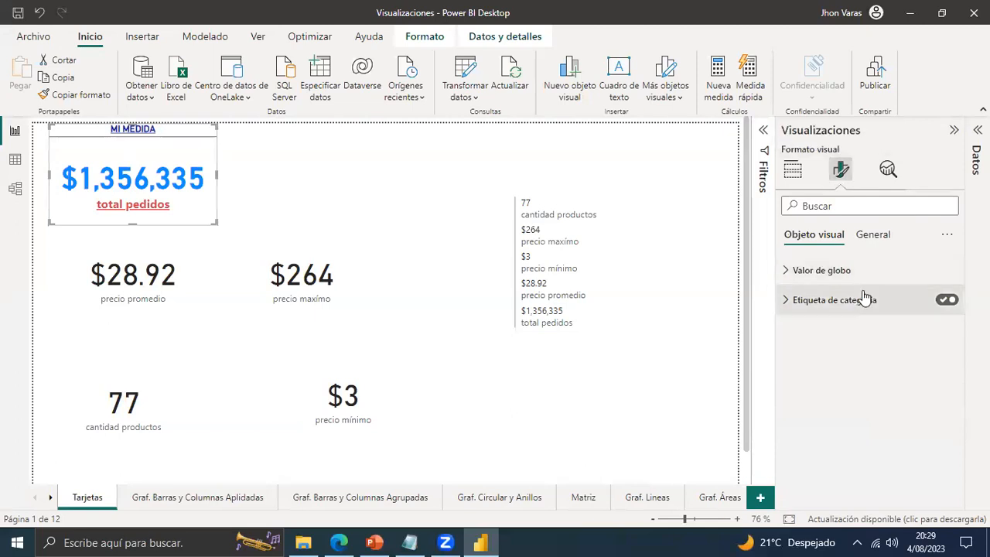
left_click(875, 235)
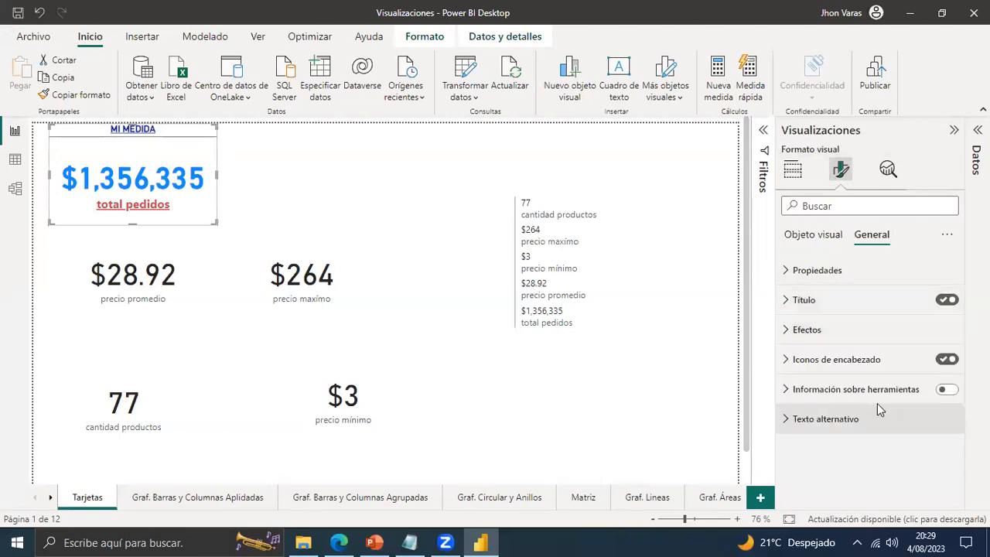
left_click(782, 394)
left_click(946, 388)
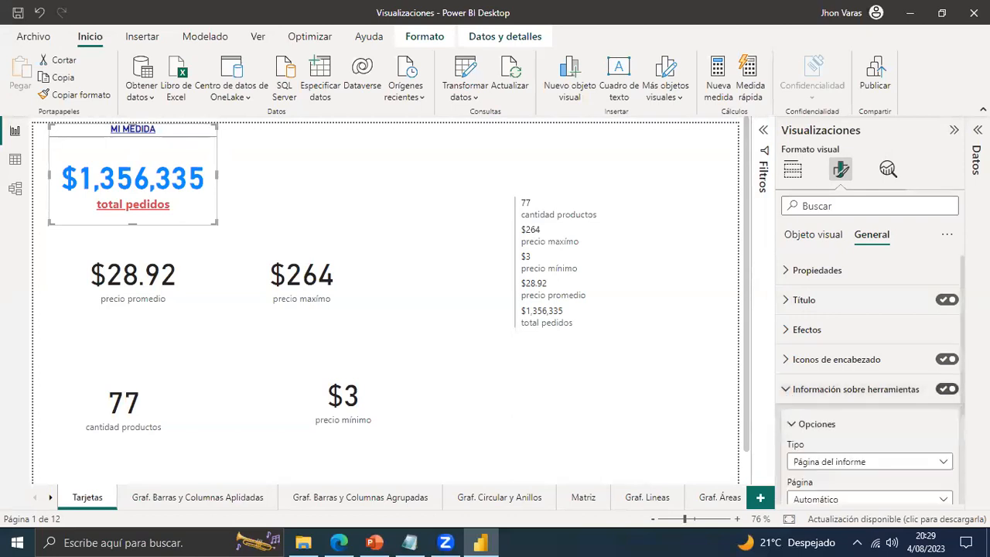
scroll(850, 371, "down", 2)
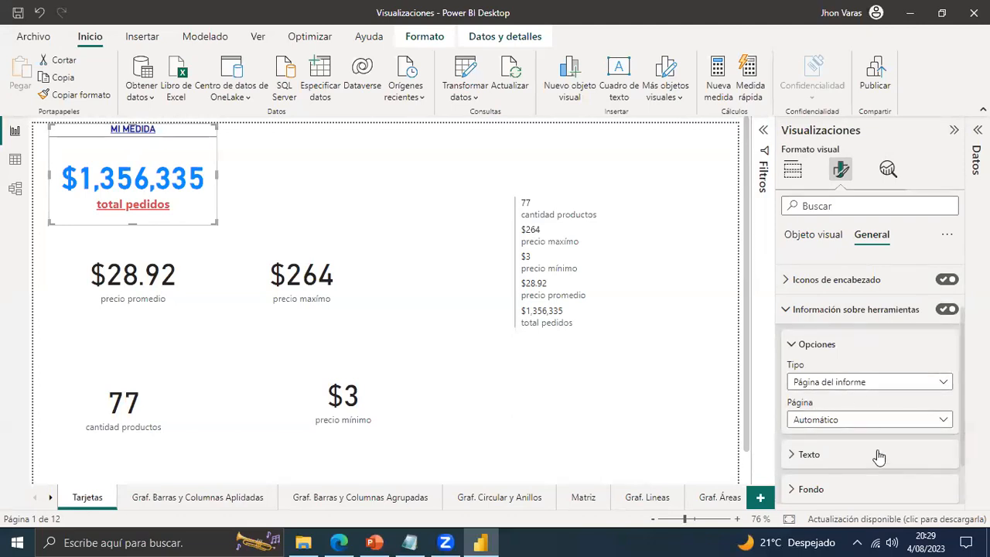
left_click(786, 312)
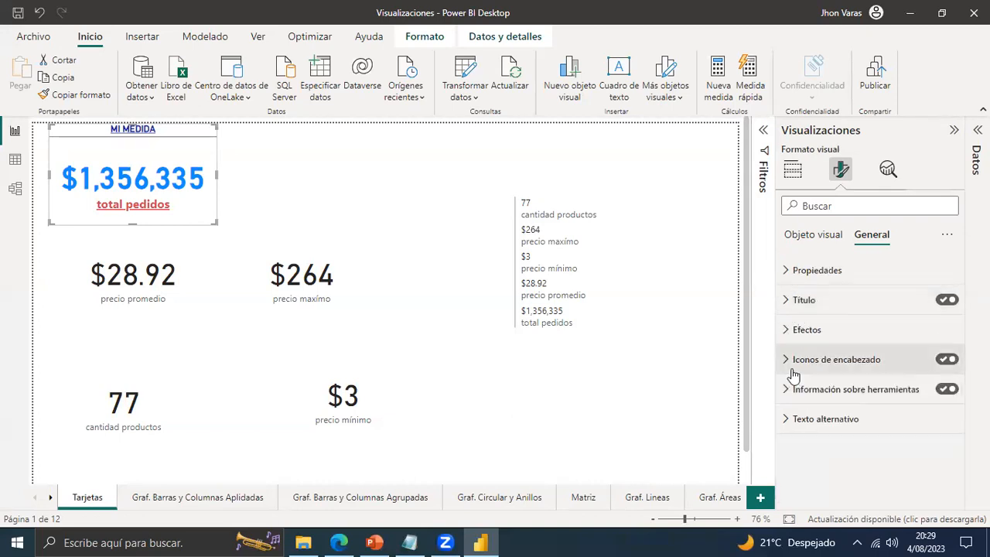
left_click(801, 329)
left_click(793, 337)
left_click(787, 360)
left_click(787, 361)
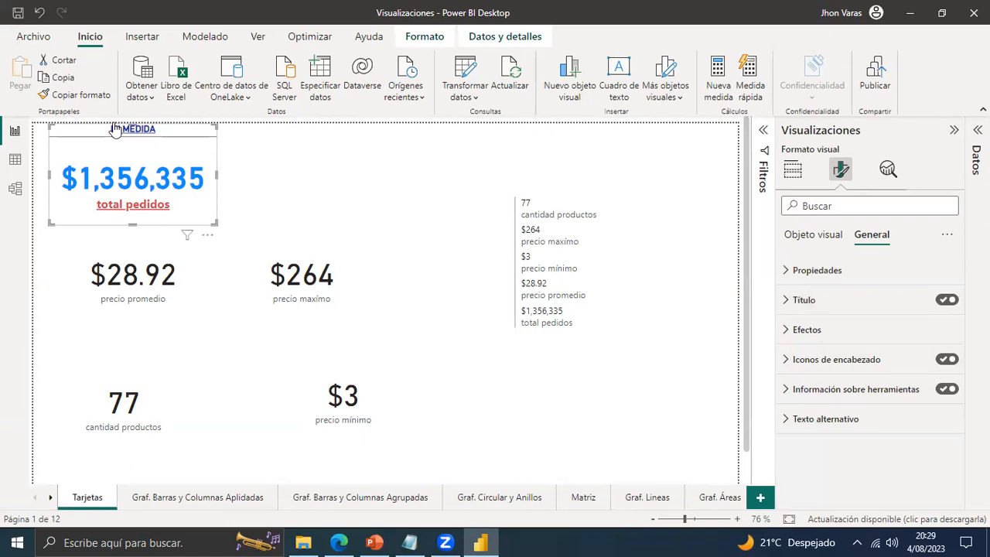
left_click(326, 258)
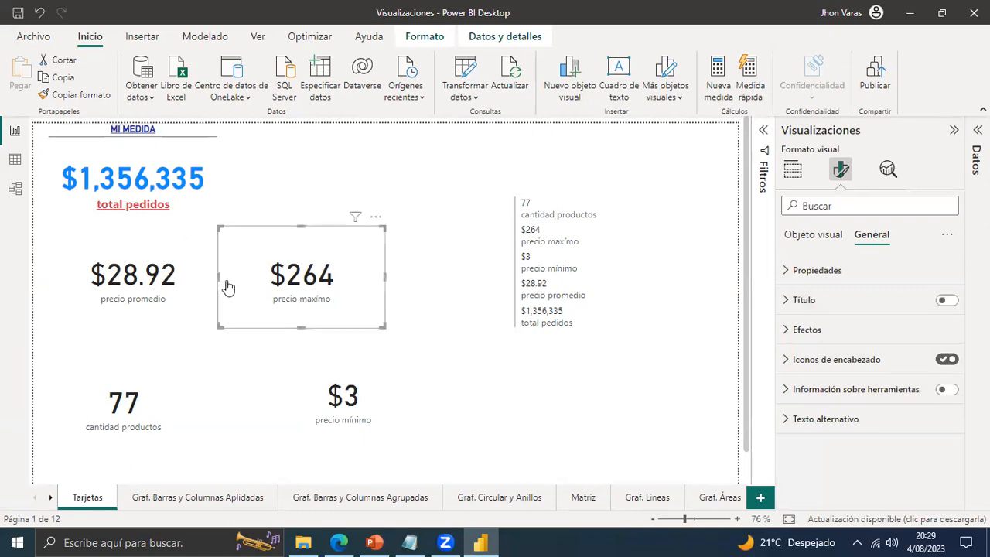
left_click(201, 296)
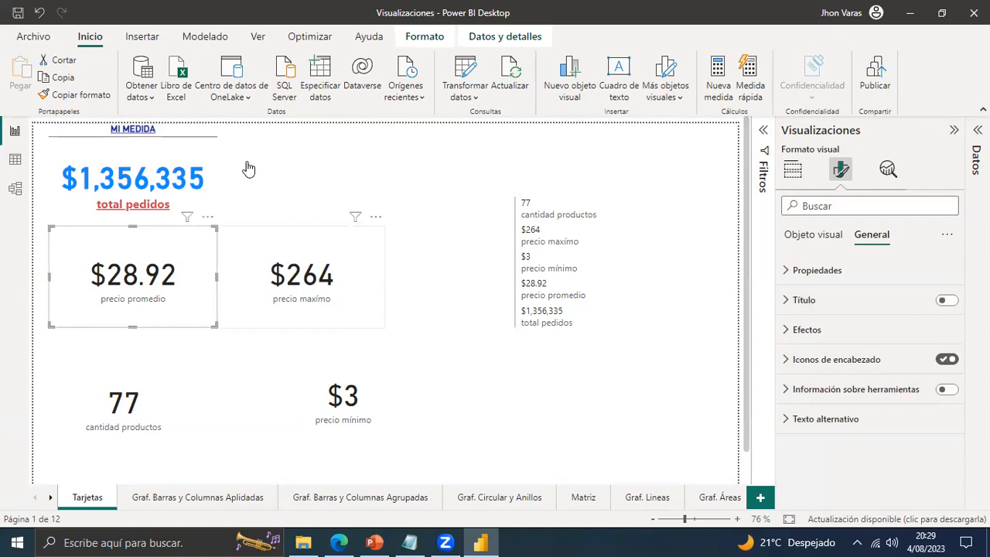
Reset all format settings of the total pedidos card to their defaults and undo that reset.
left_click(215, 158)
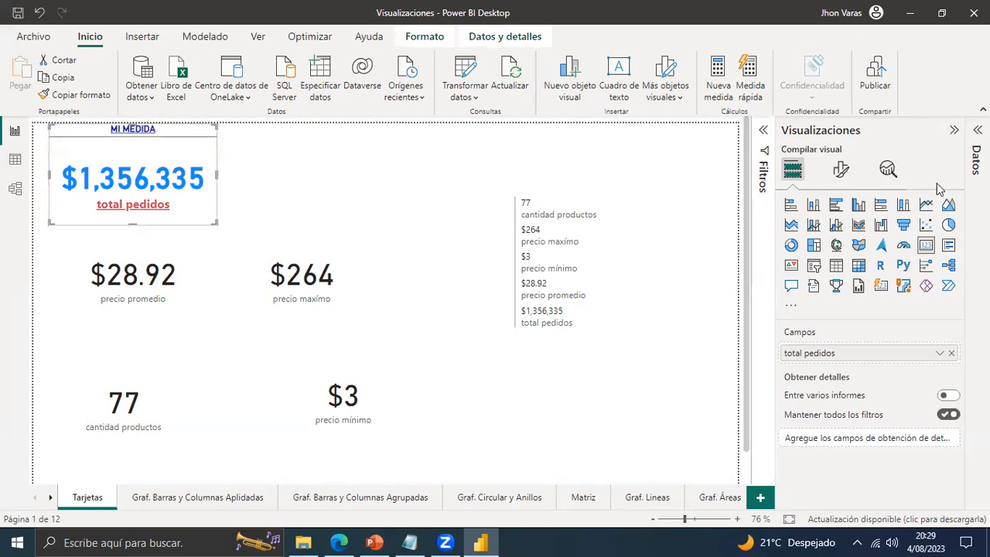
left_click(841, 172)
left_click(949, 238)
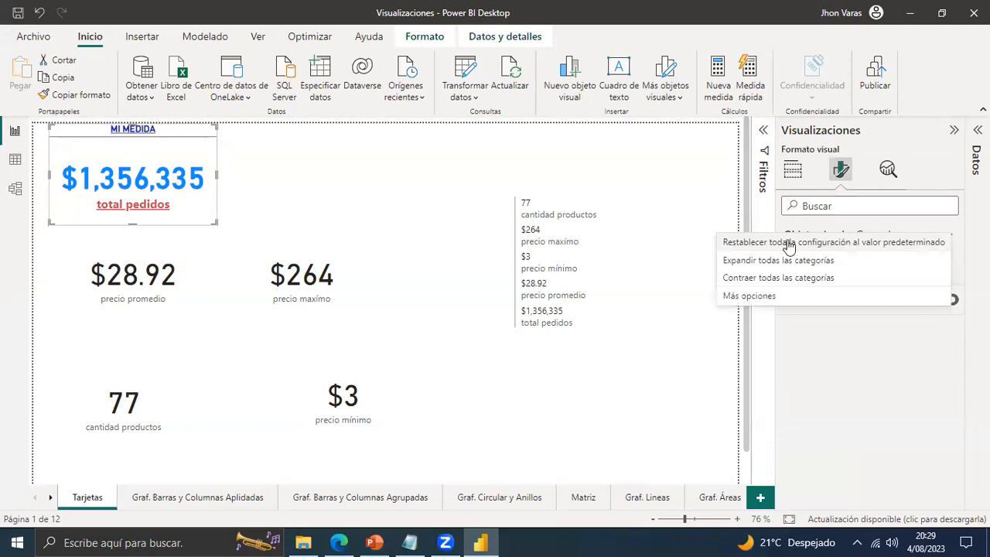
left_click(857, 242)
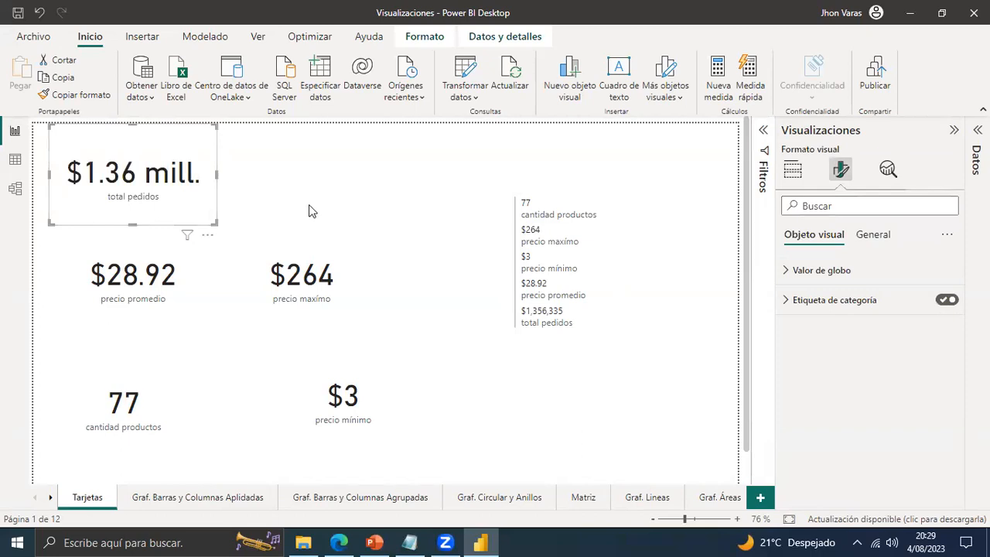
key("ctrl+z")
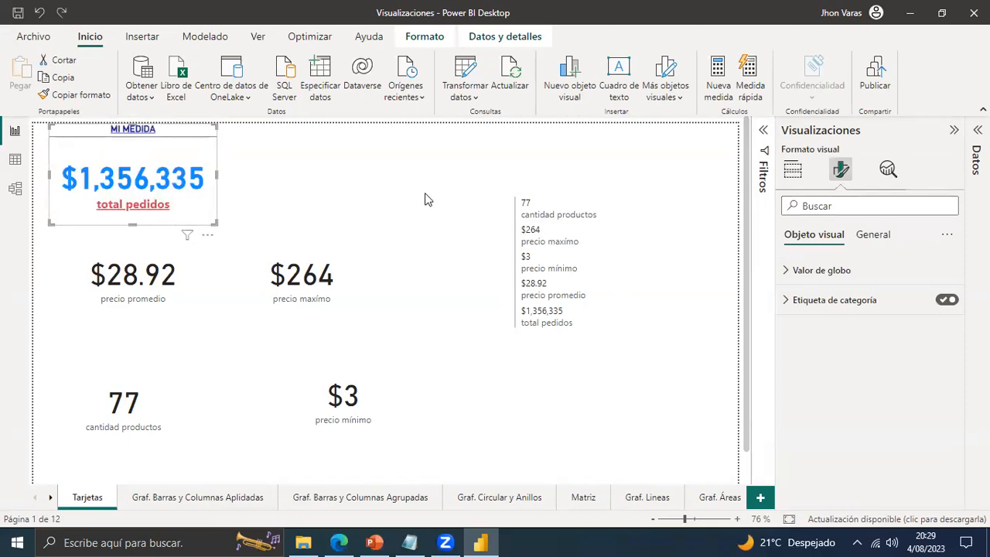
On the Graf. Barras y Columnas Aplidadas page, make the column chart's X-axis labels bold and blue #118DFF.
left_click(228, 290)
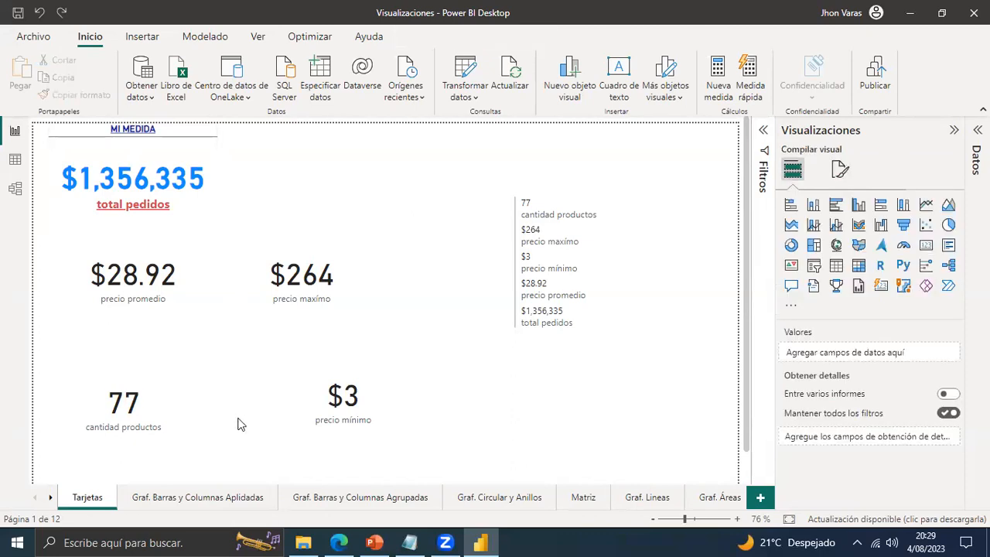
left_click(198, 497)
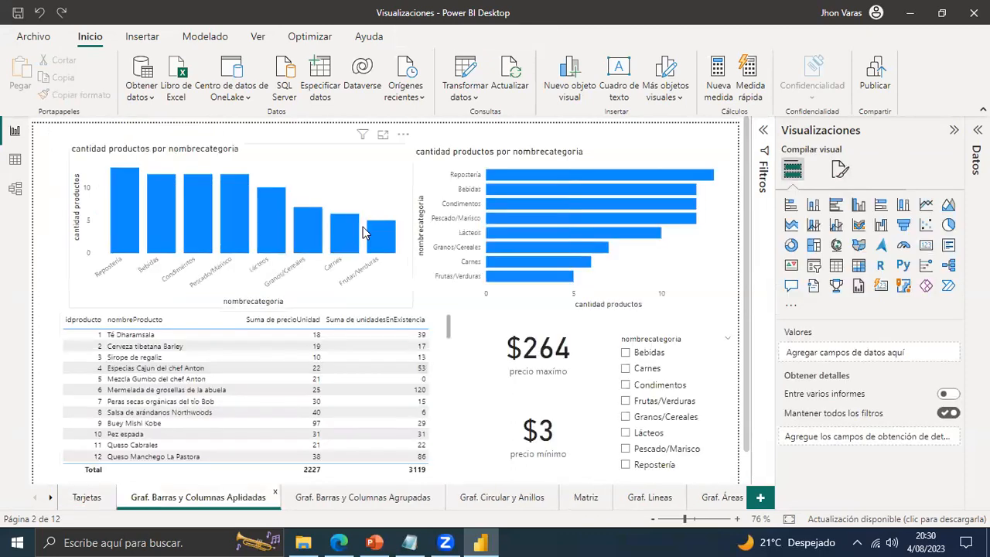
left_click(397, 164)
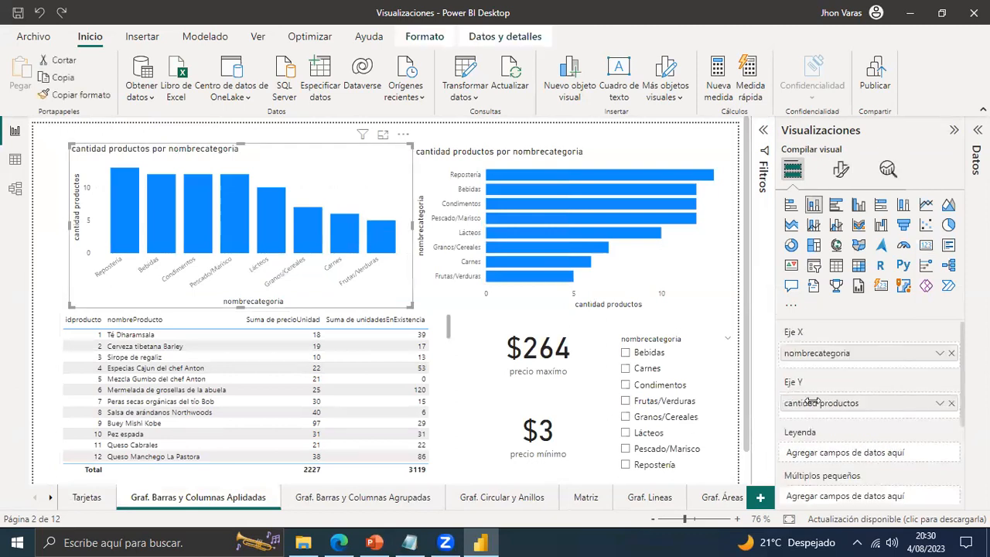
left_click(841, 170)
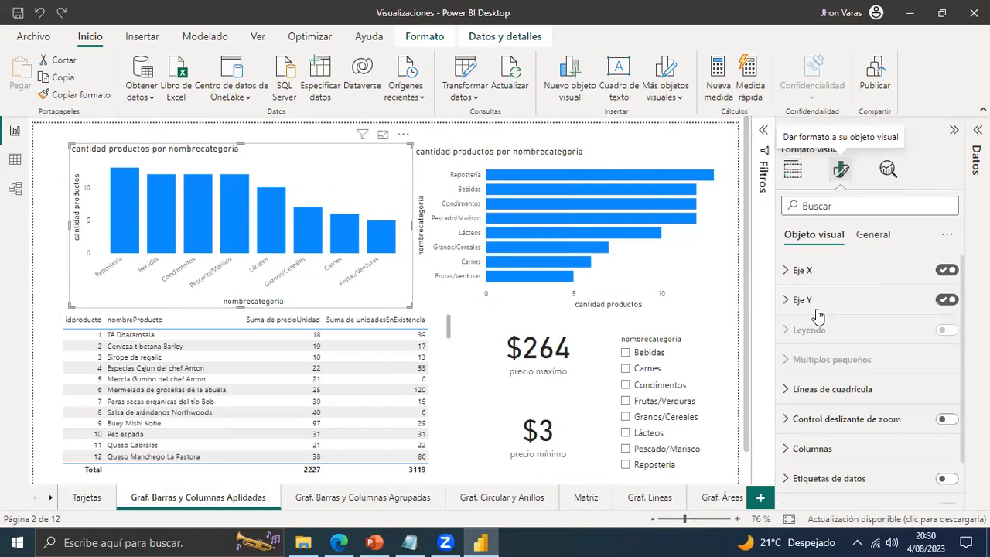
left_click(786, 272)
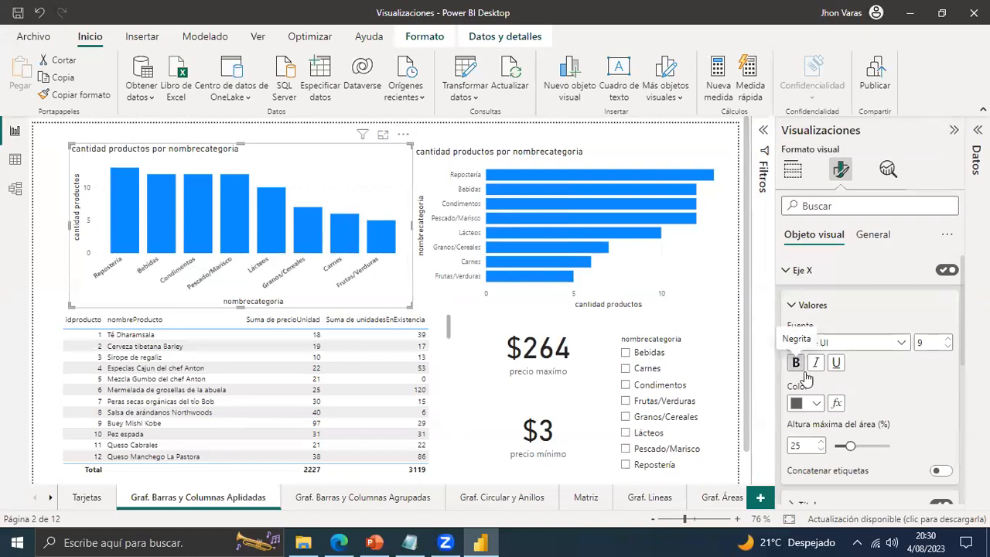
left_click(804, 403)
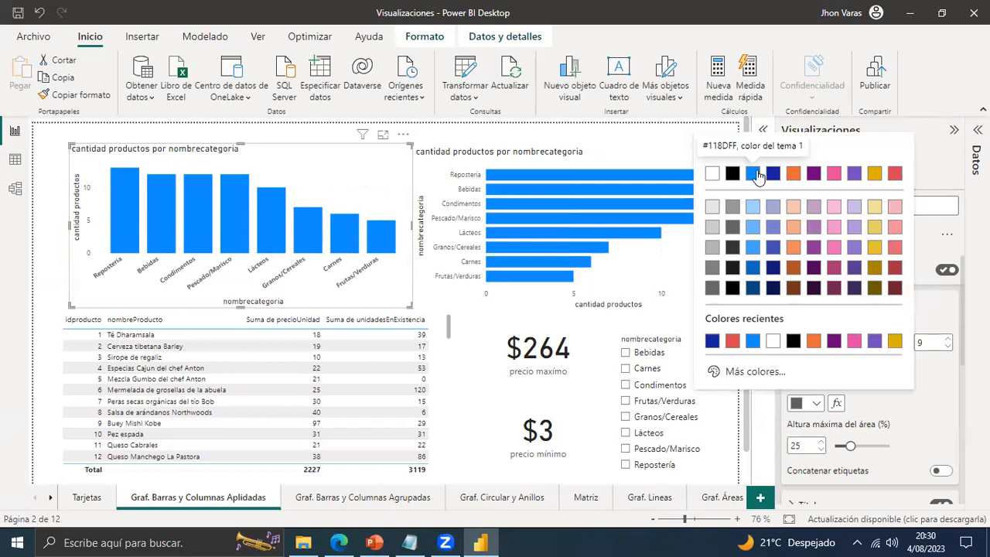
left_click(754, 173)
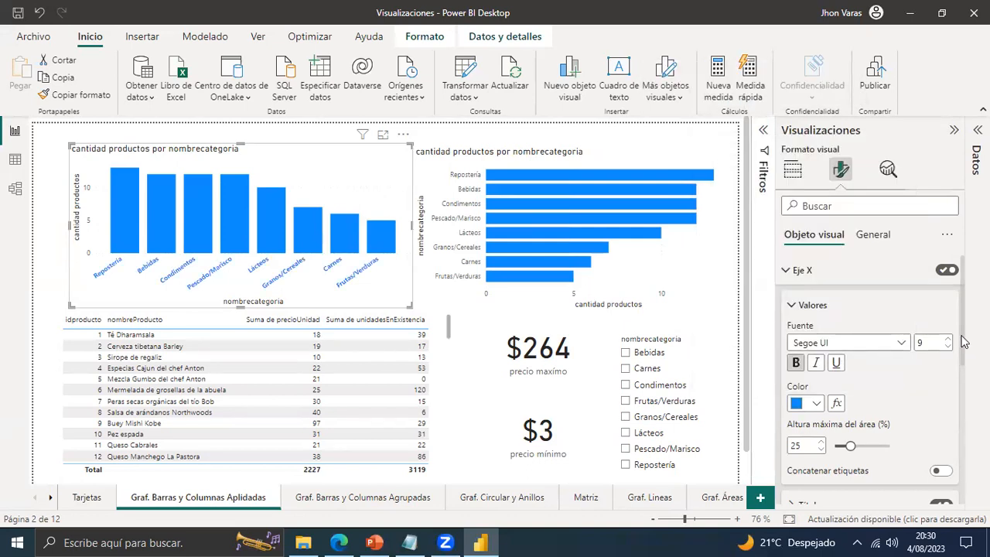
Look through the remaining X-axis value and title settings of the column chart.
scroll(961, 345, "down", 1)
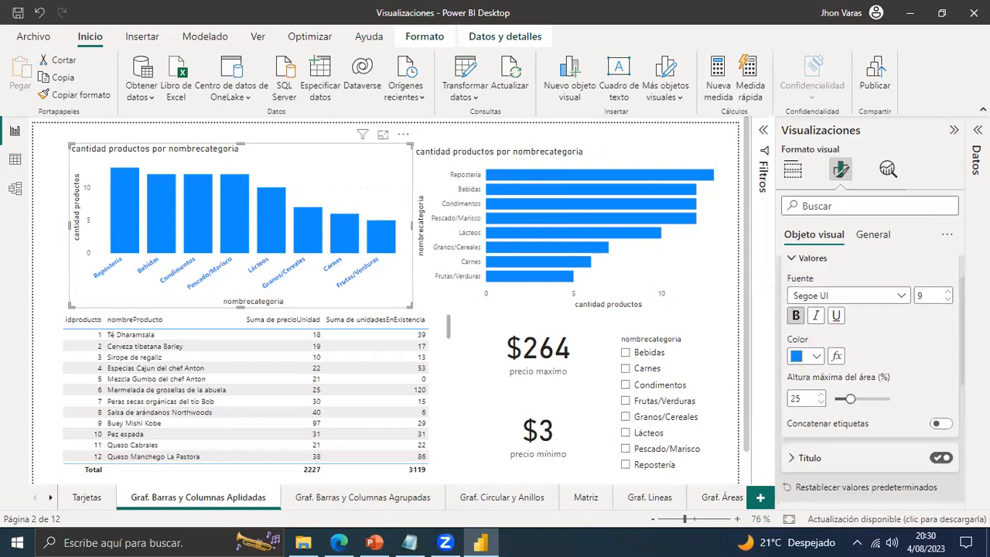
scroll(796, 386, "down", 1)
left_click(797, 386)
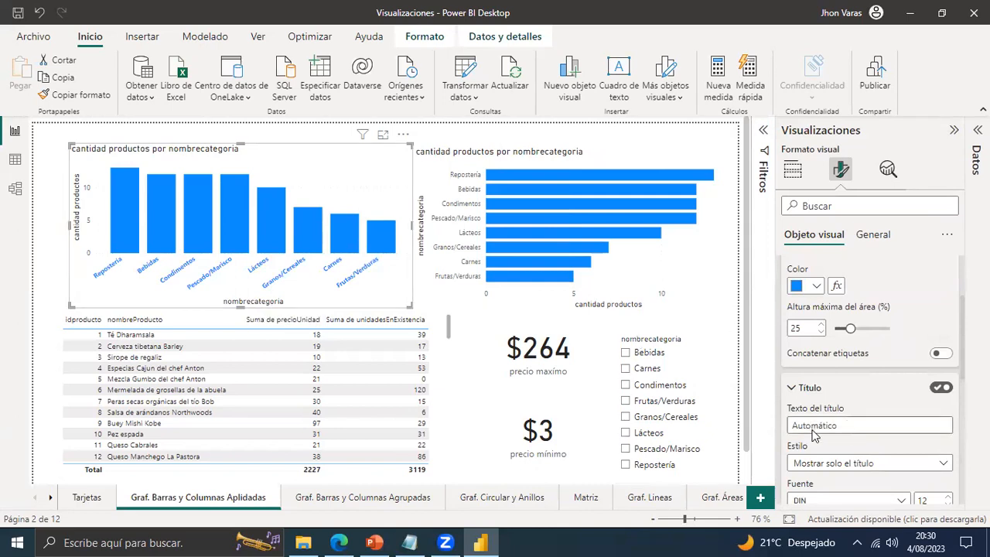
left_click(794, 388)
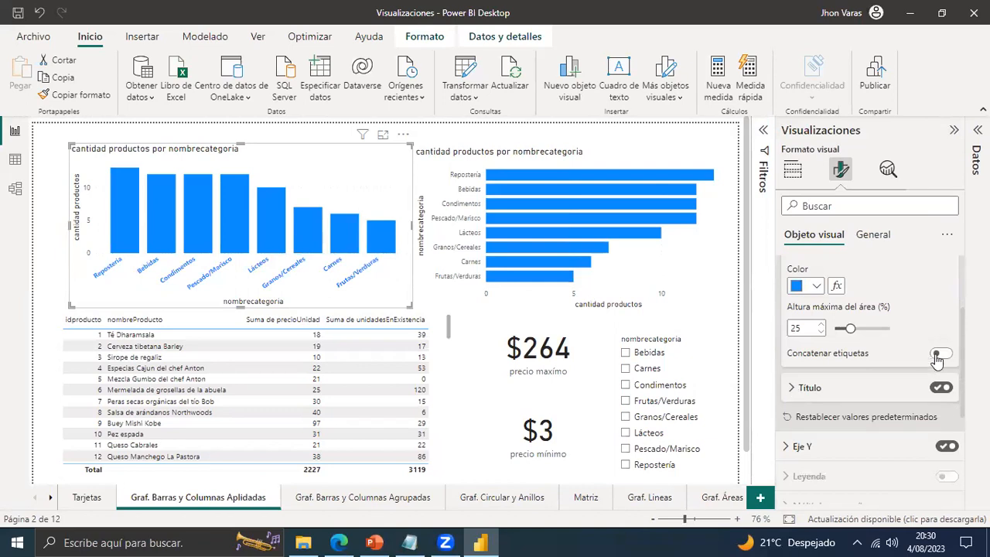
scroll(964, 328, "up", 2)
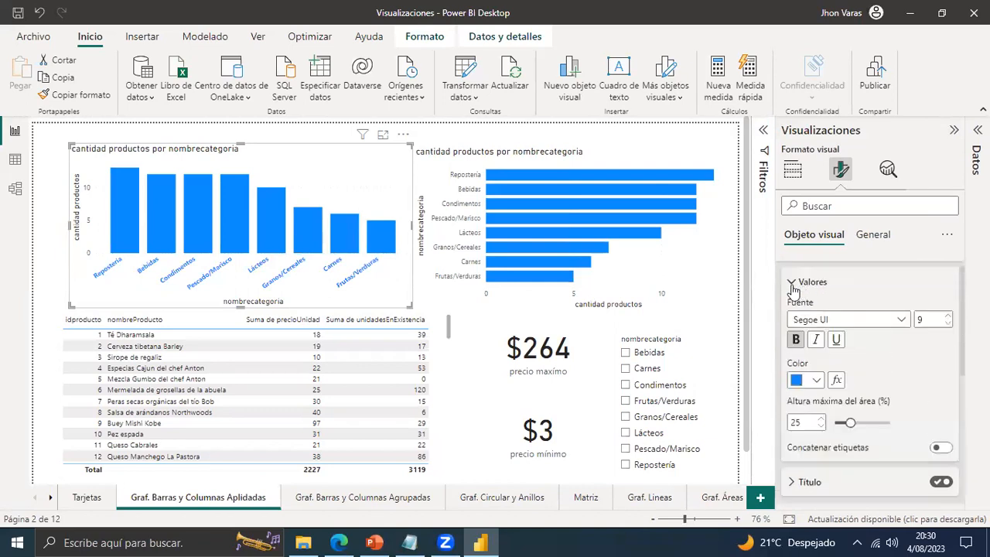
left_click(792, 286)
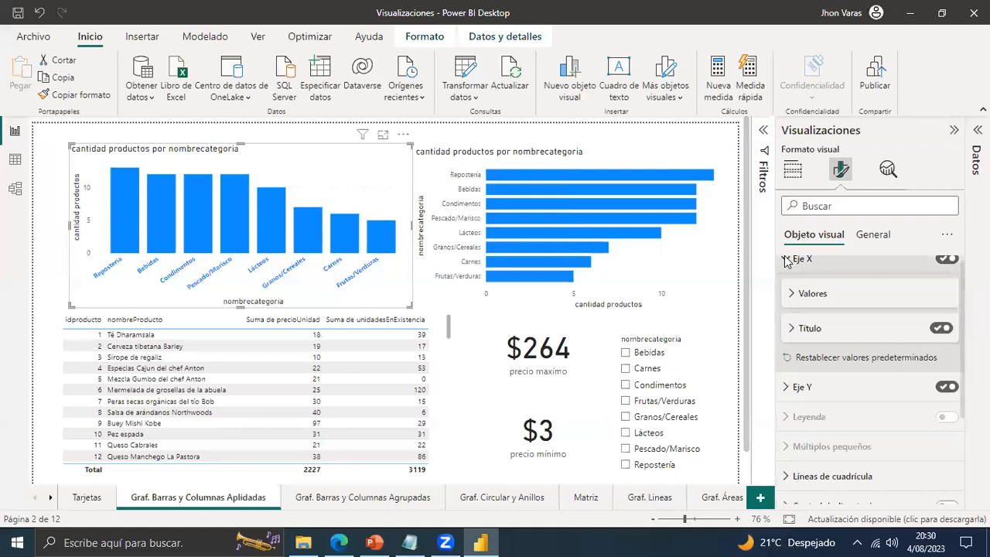
left_click(786, 260)
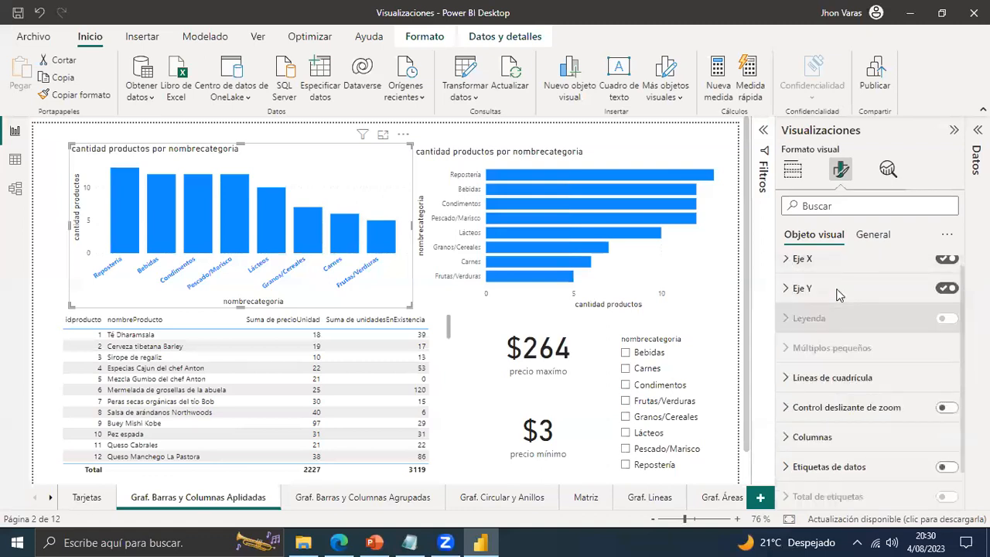
Set the column chart's Y-axis range to a minimum of 0 and a maximum of 15.
left_click(839, 292)
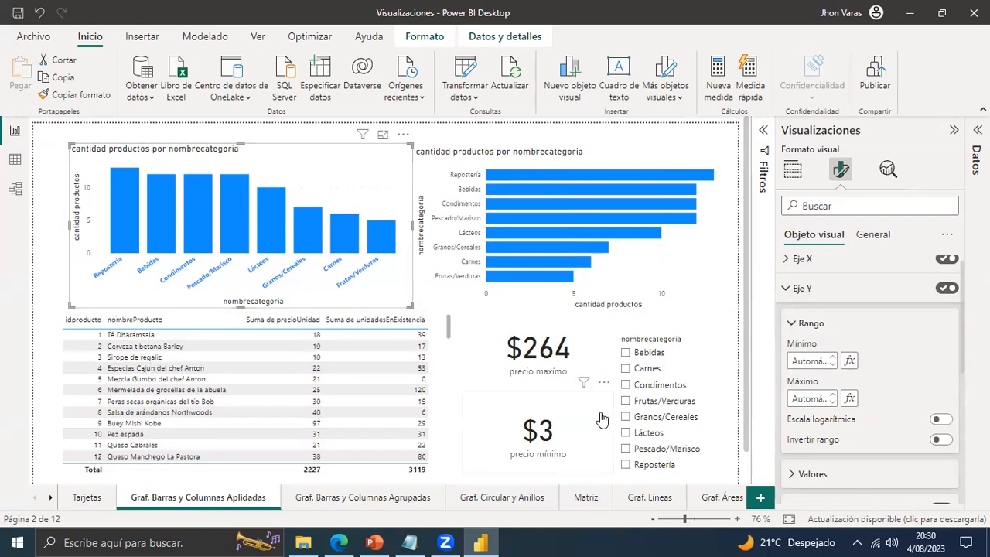
left_click(828, 363)
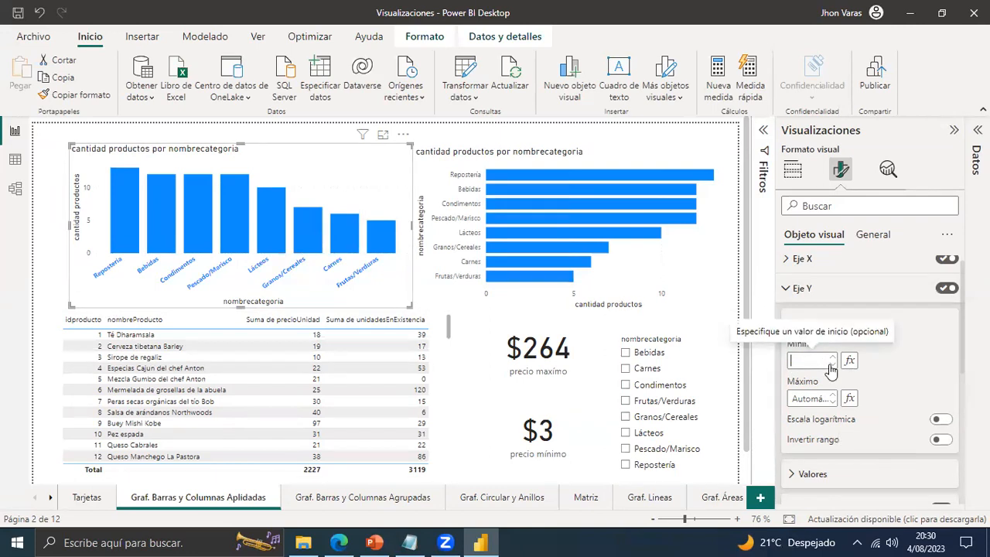
type("0")
key("Tab")
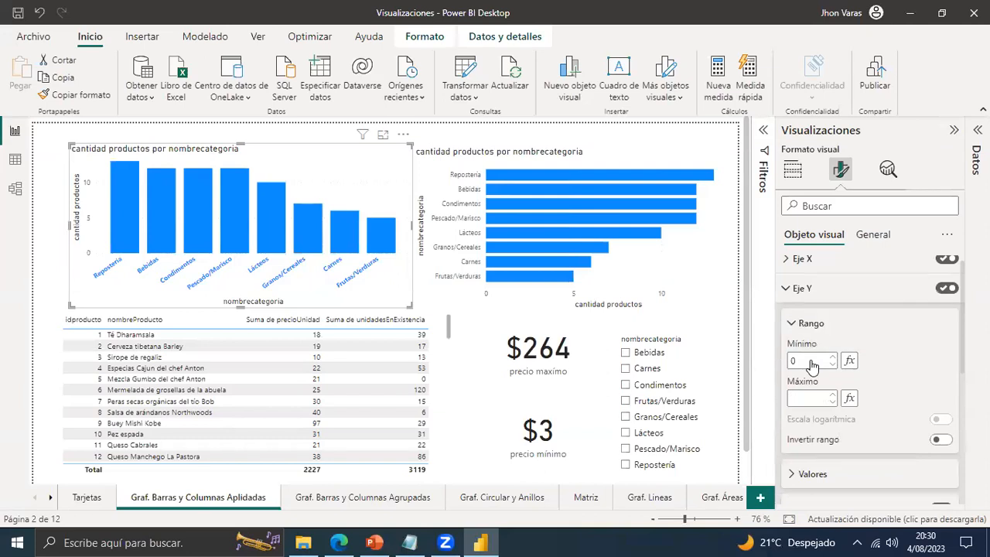
type("15")
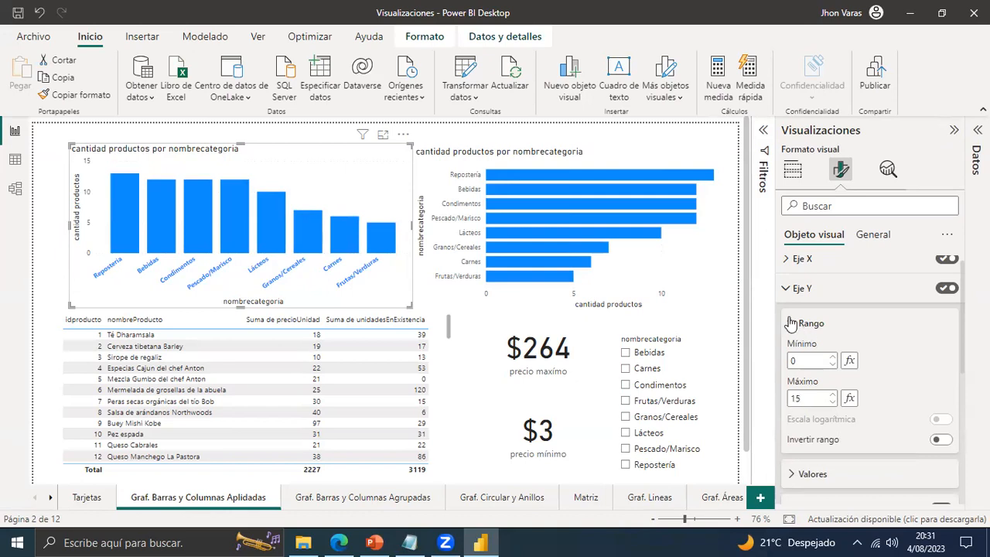
left_click(786, 288)
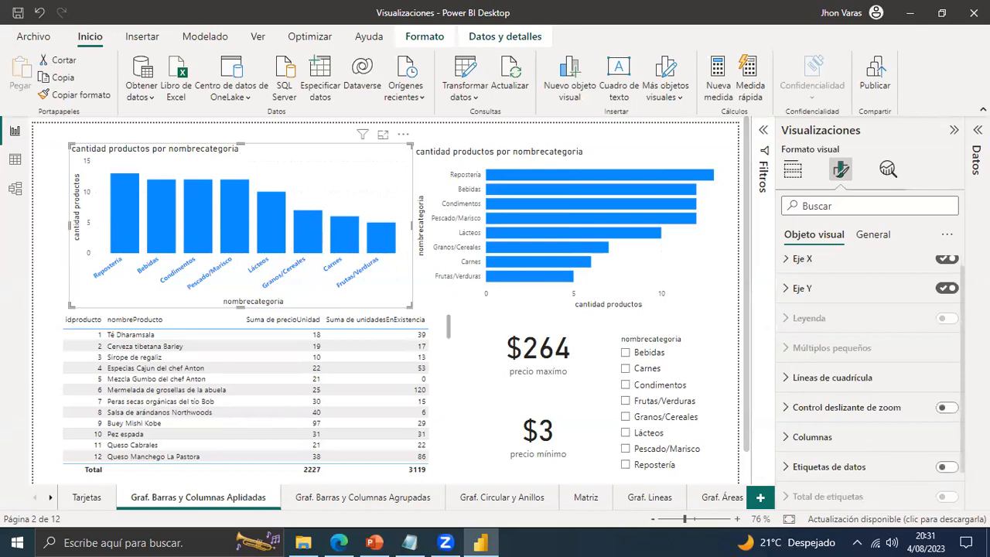
scroll(965, 345, "down", 1)
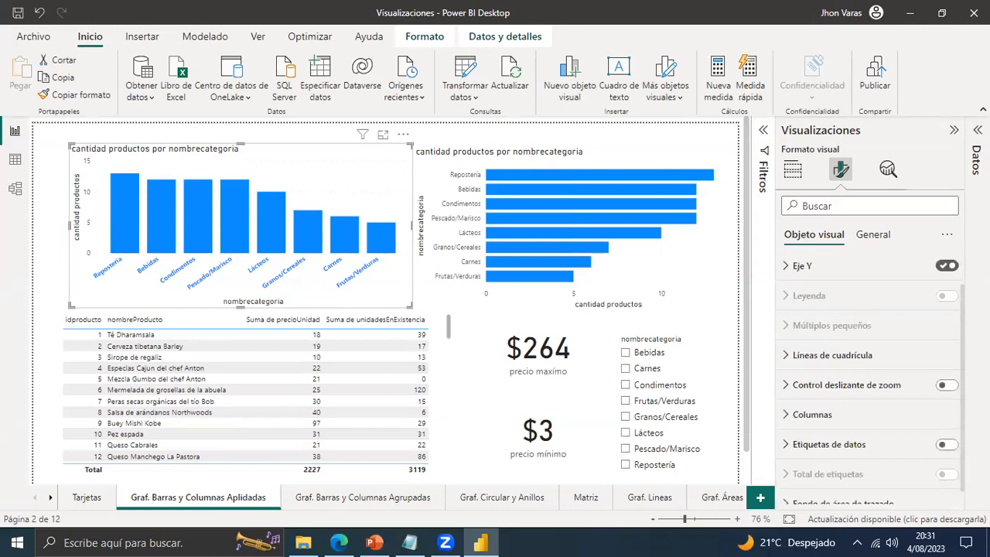
scroll(962, 325, "down", 1)
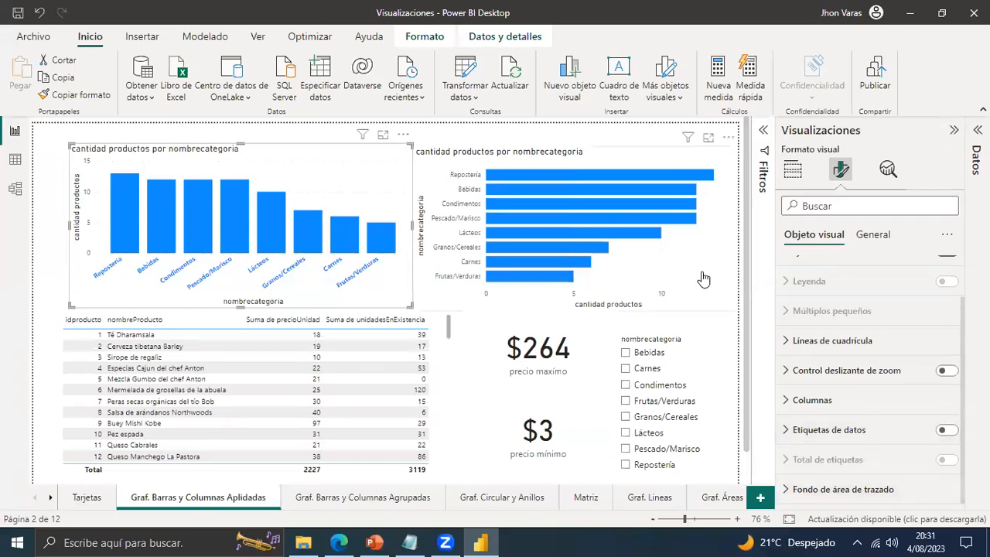
Open the format settings of the column chart on the Graf. Barras y Columnas Agrupadas page.
left_click(369, 497)
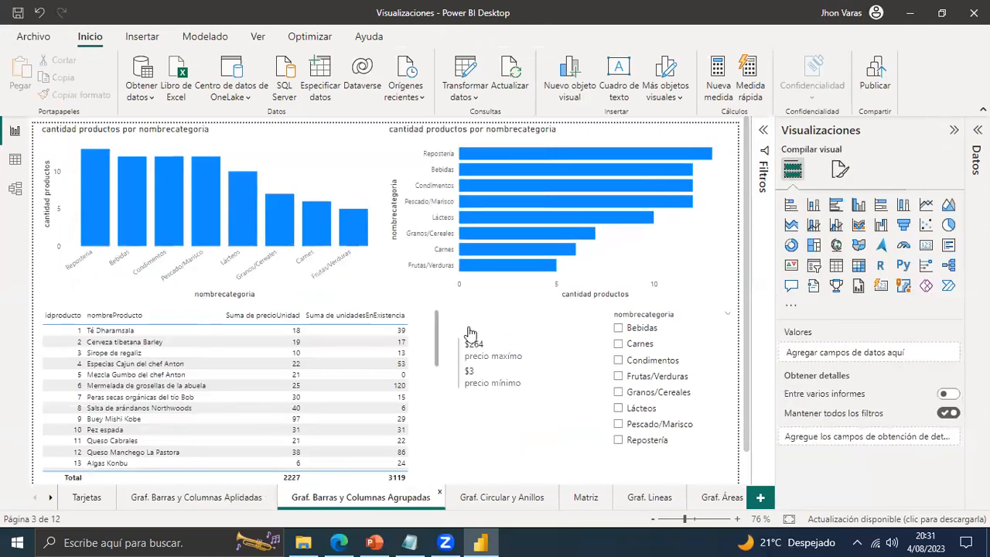
left_click(316, 262)
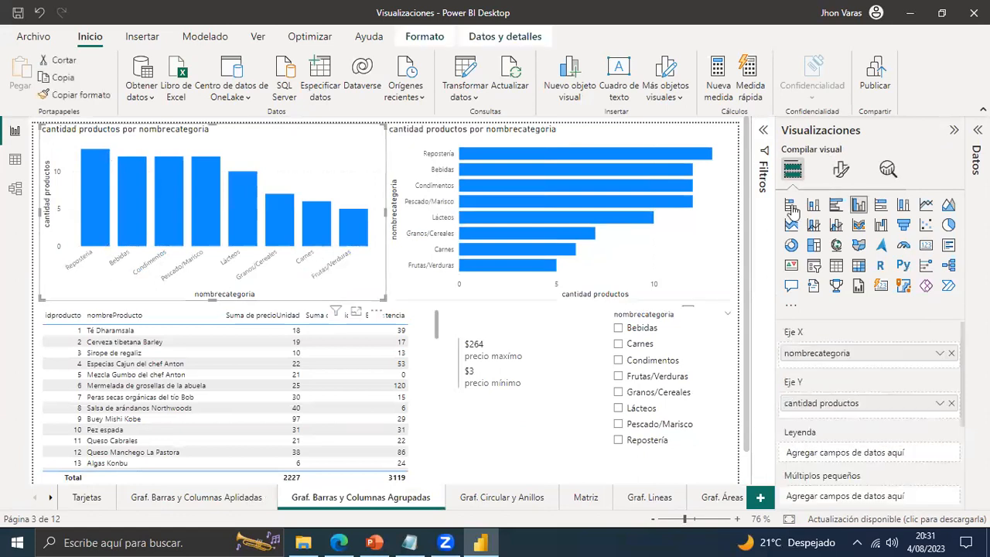
left_click(841, 169)
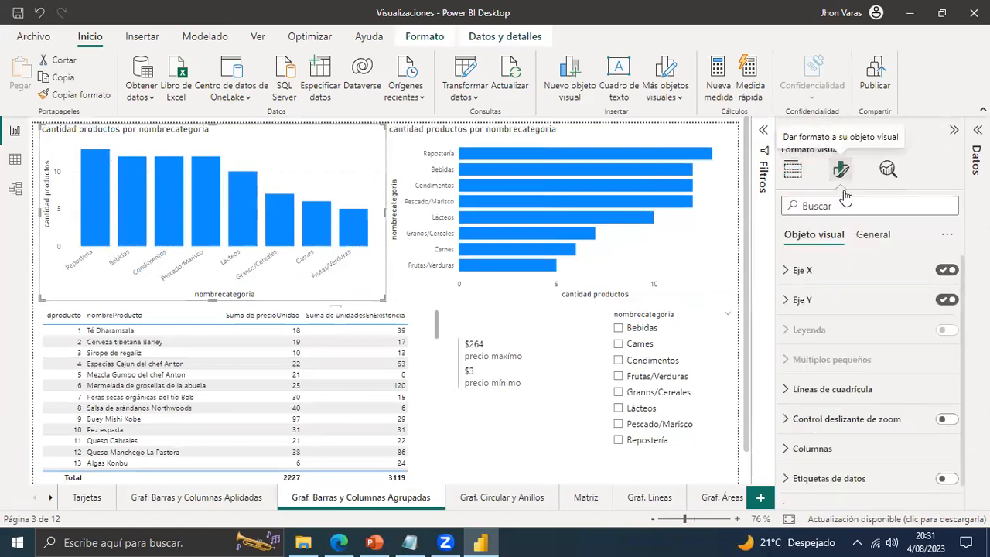
left_click(793, 273)
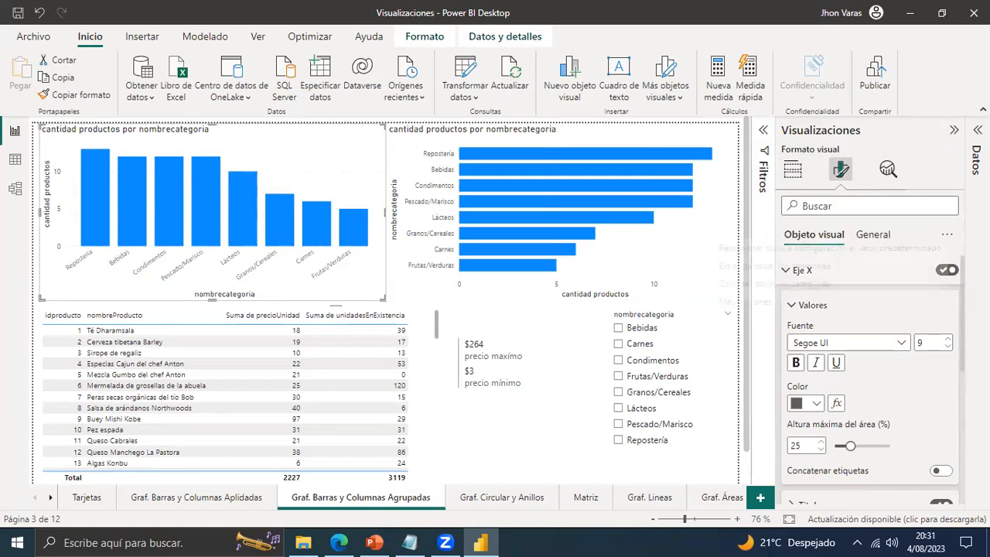
left_click(945, 236)
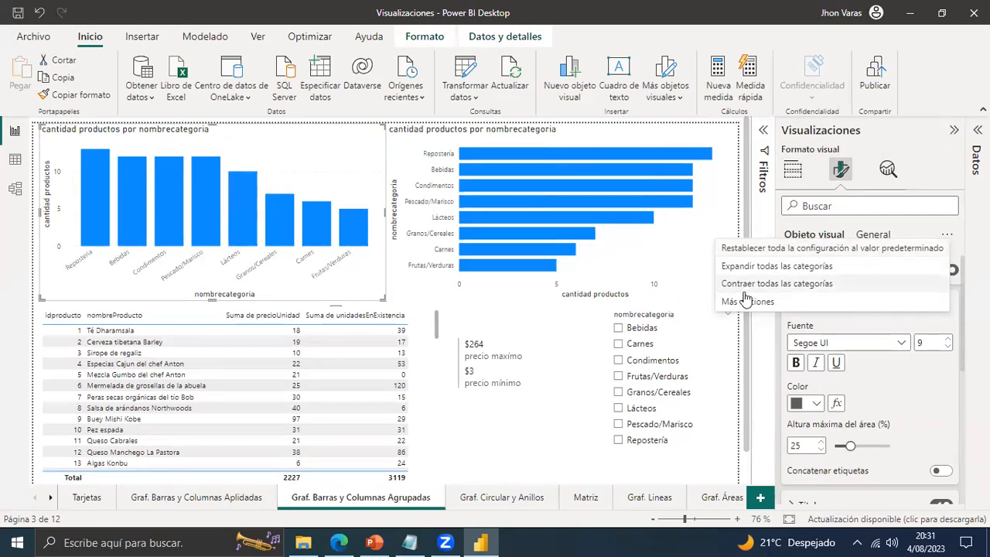
left_click(911, 361)
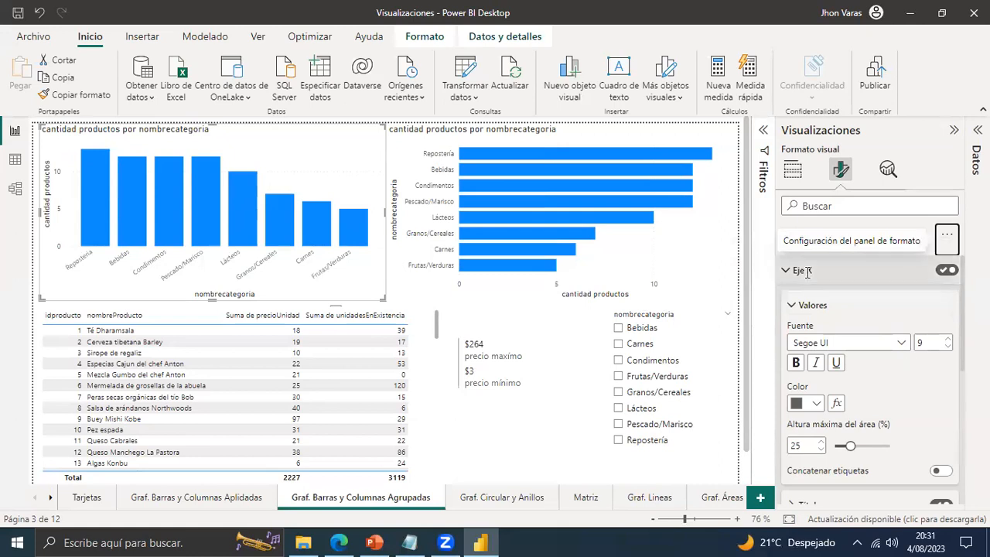
left_click(785, 270)
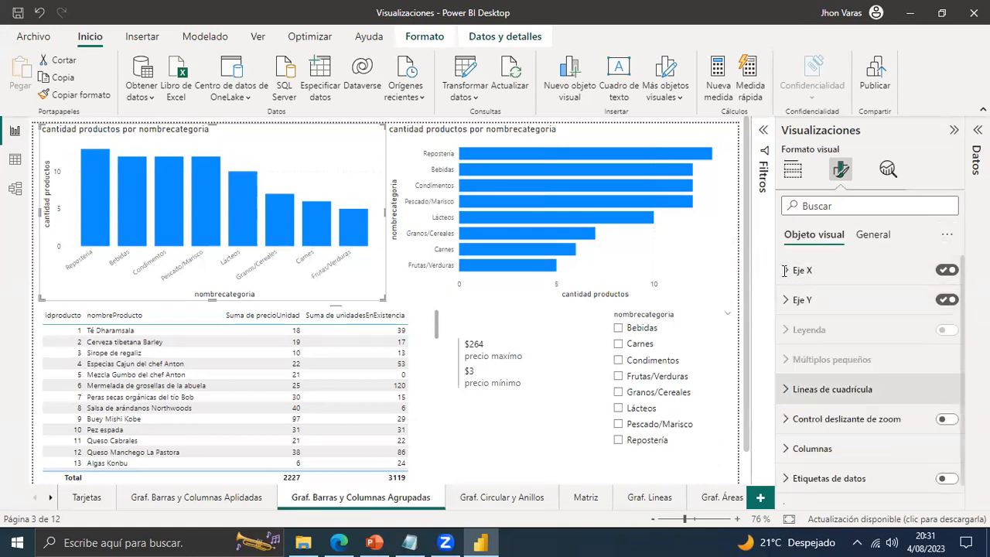
Make the column chart's horizontal gridlines orange with the Sólido style, and turn on its data labels.
left_click(789, 389)
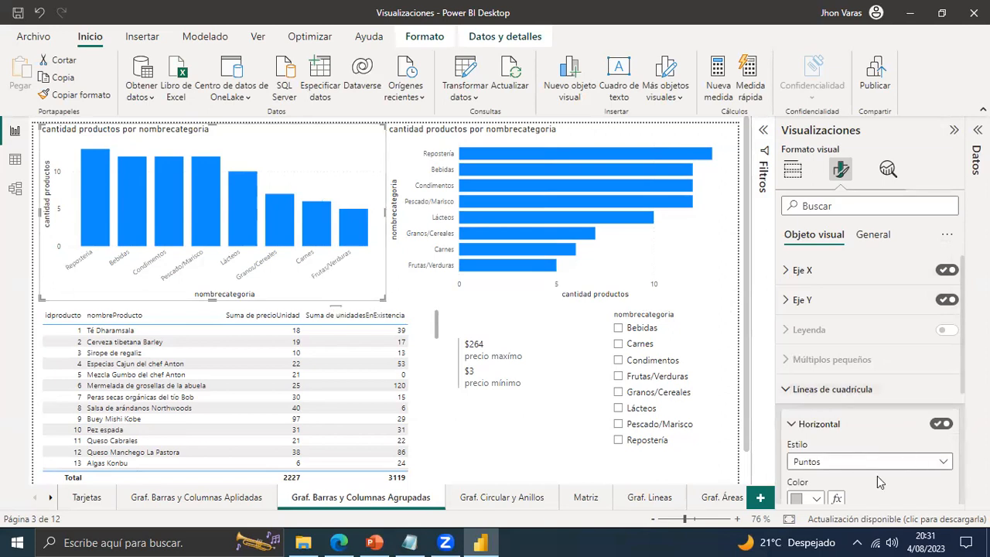
left_click(813, 499)
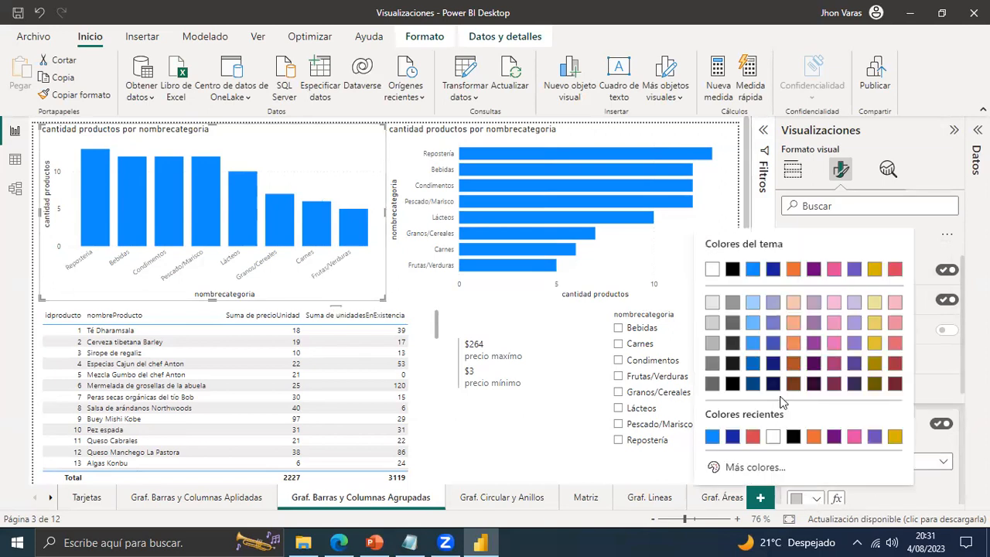
left_click(791, 279)
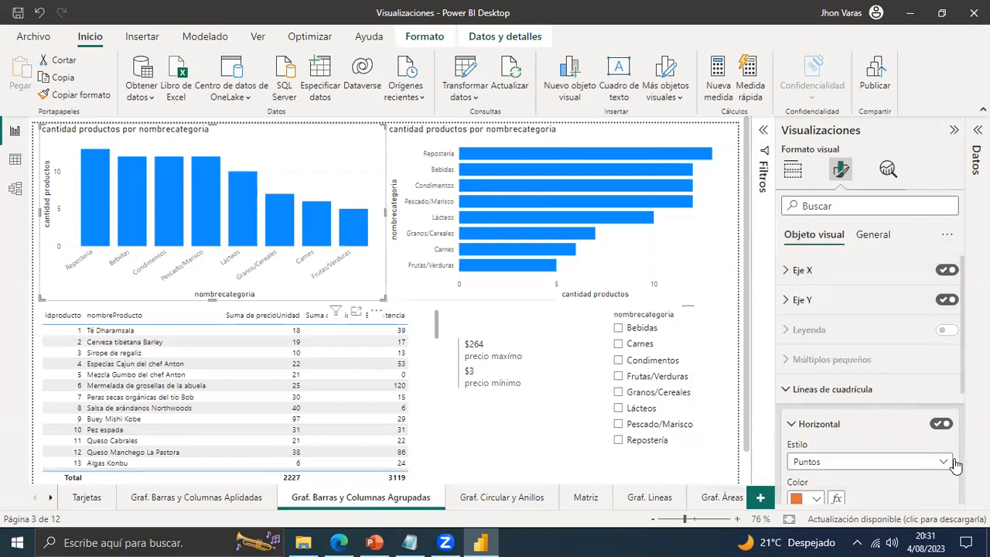
left_click(884, 461)
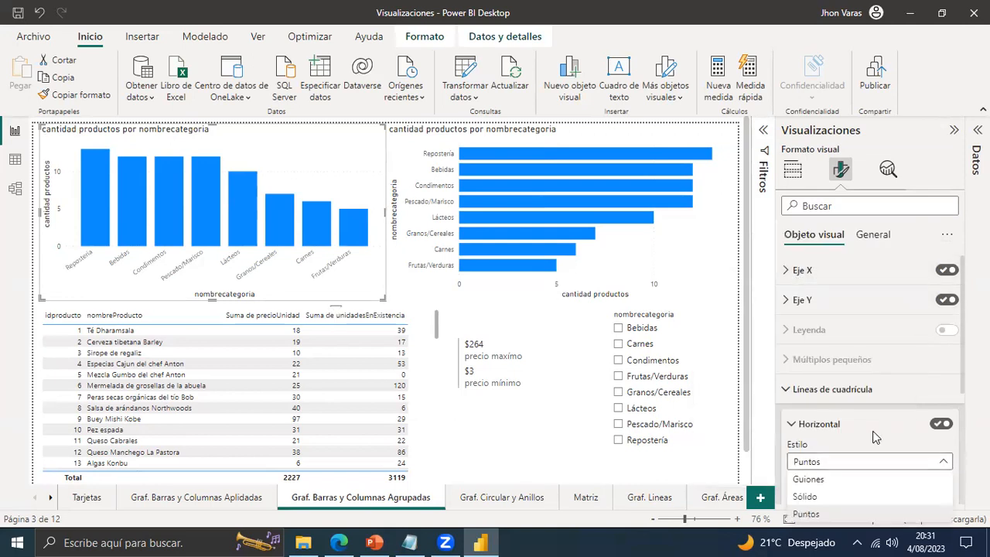
left_click(805, 498)
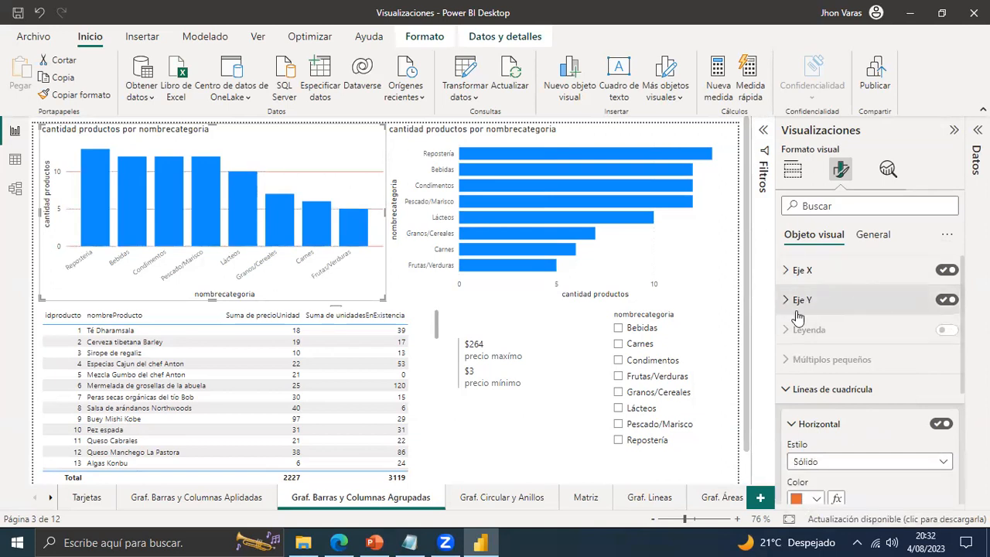
left_click(808, 389)
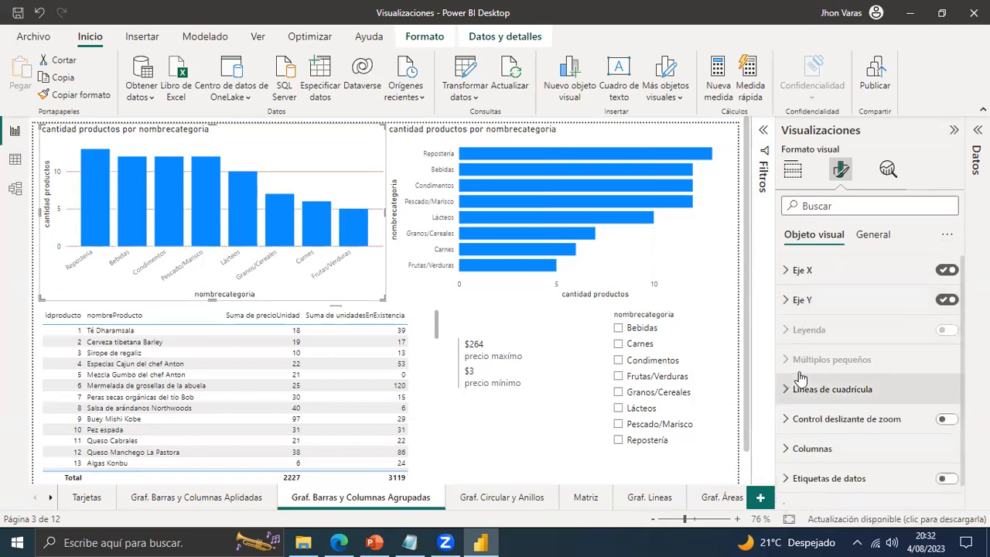
left_click(944, 478)
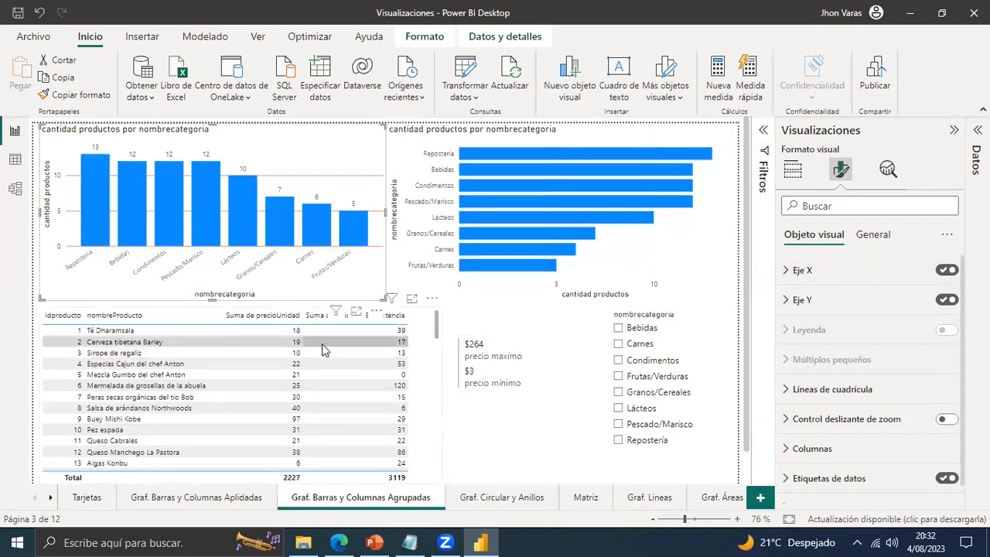
Try the Filas llamativas and Encabezado en negrita style presets on the product table, and apply the Disperso preset.
left_click(224, 347)
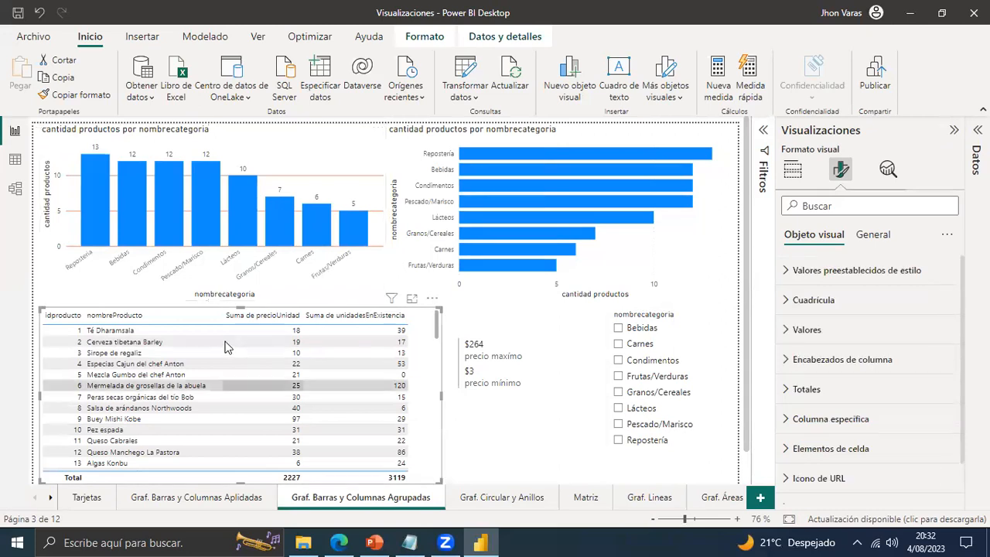
left_click(796, 271)
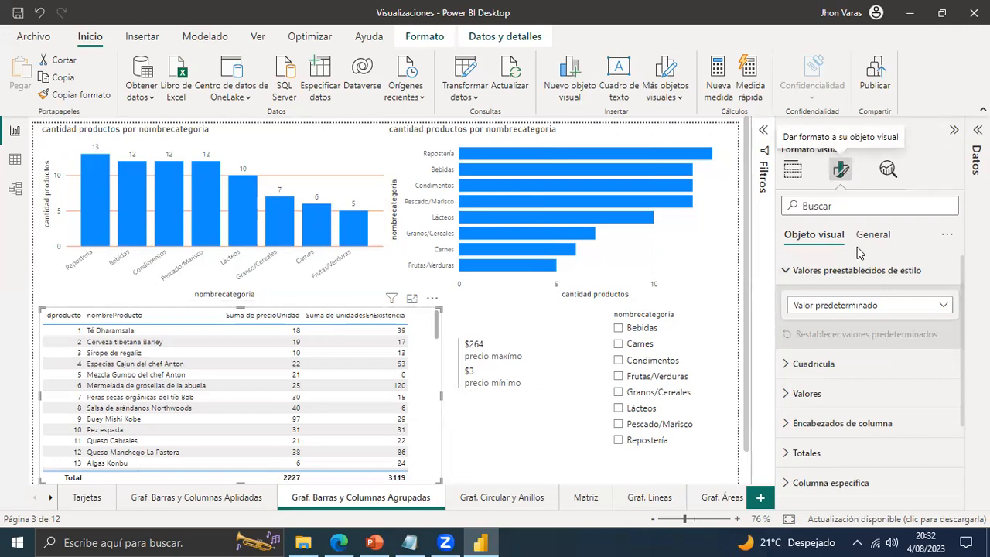
left_click(839, 307)
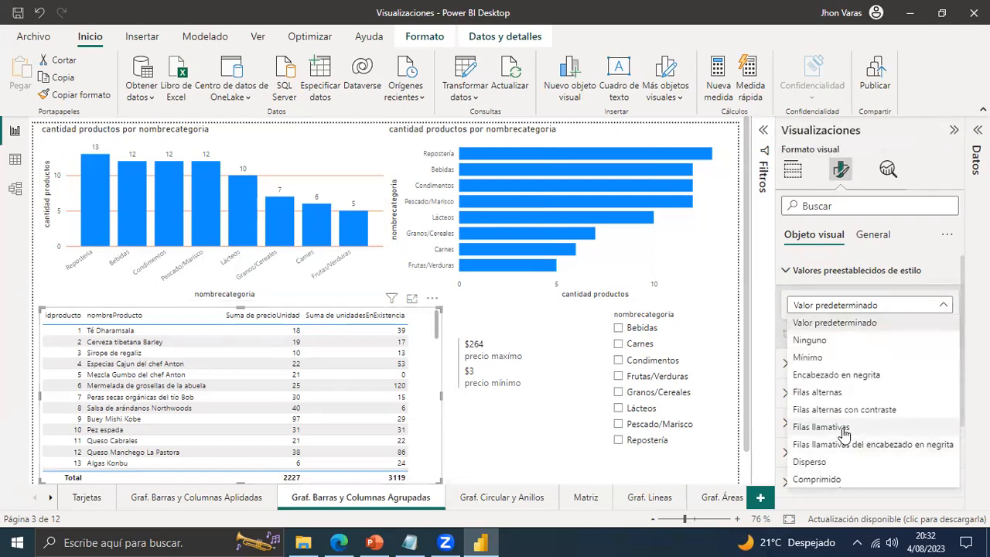
left_click(844, 429)
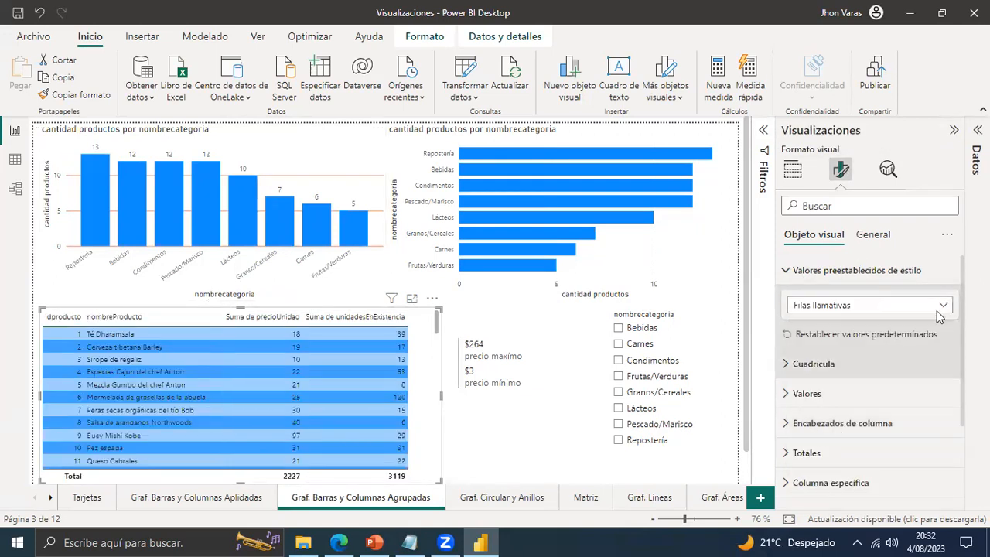
left_click(939, 310)
left_click(826, 377)
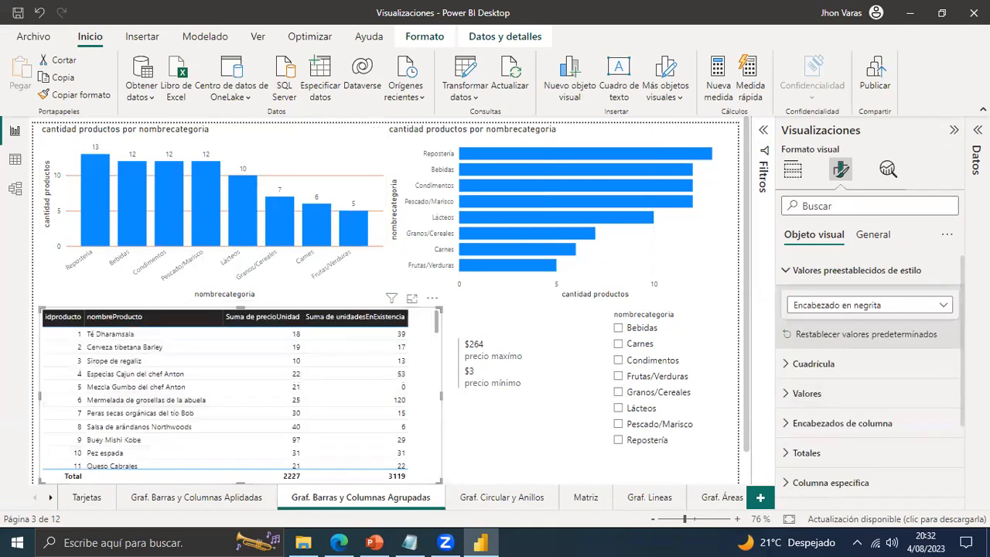
left_click(942, 305)
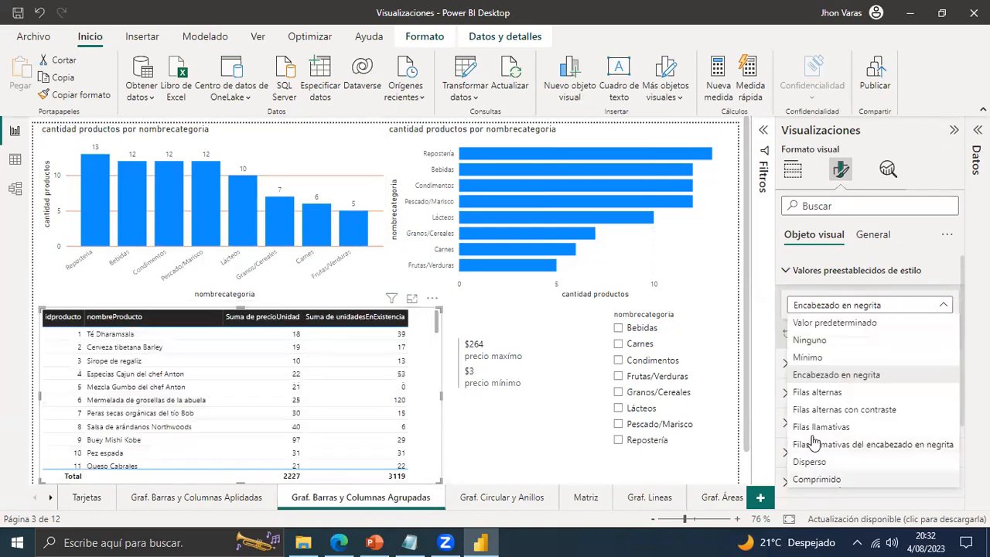
left_click(810, 439)
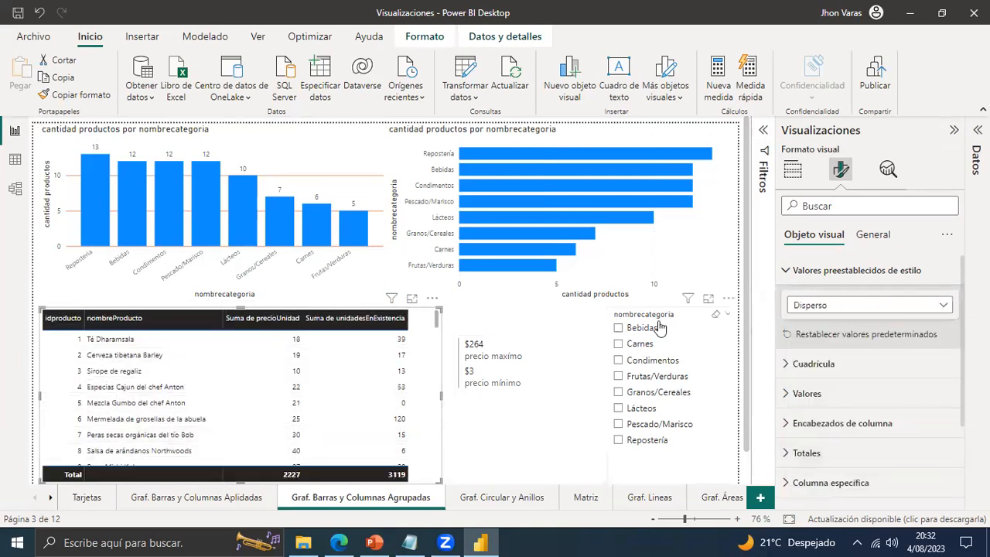
On the Graf. Circular y Anillos page, set the pie chart's detail label position to Preferencia dentro.
left_click(513, 499)
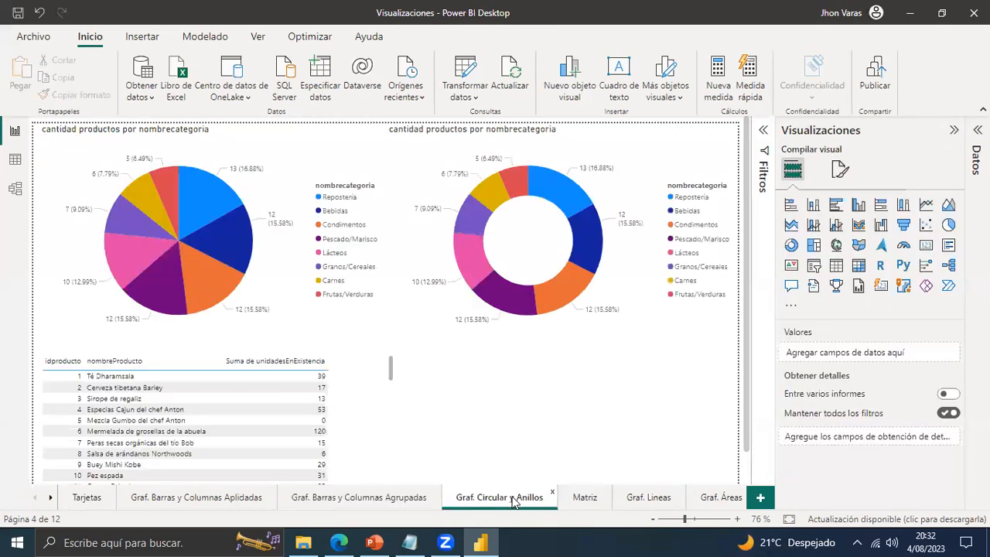
left_click(262, 263)
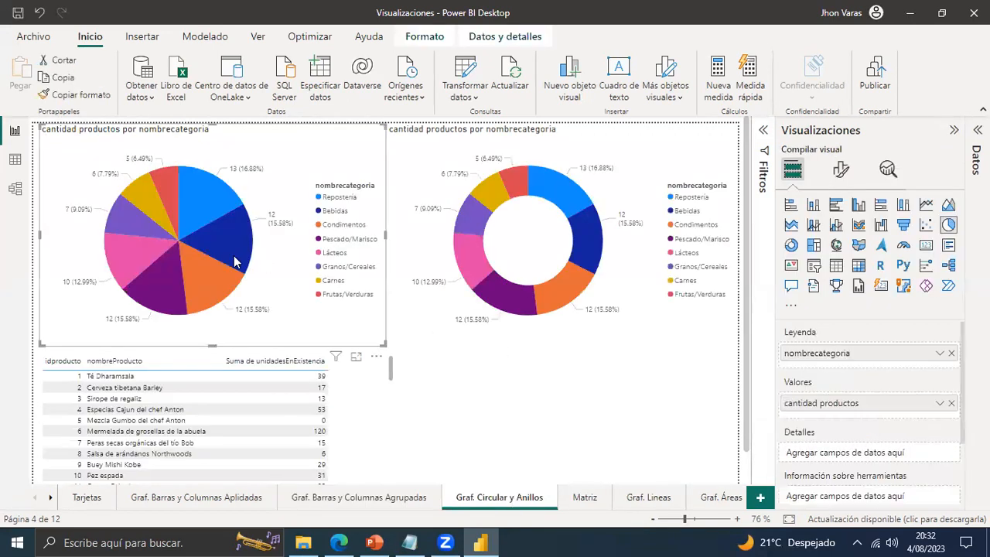
left_click(840, 169)
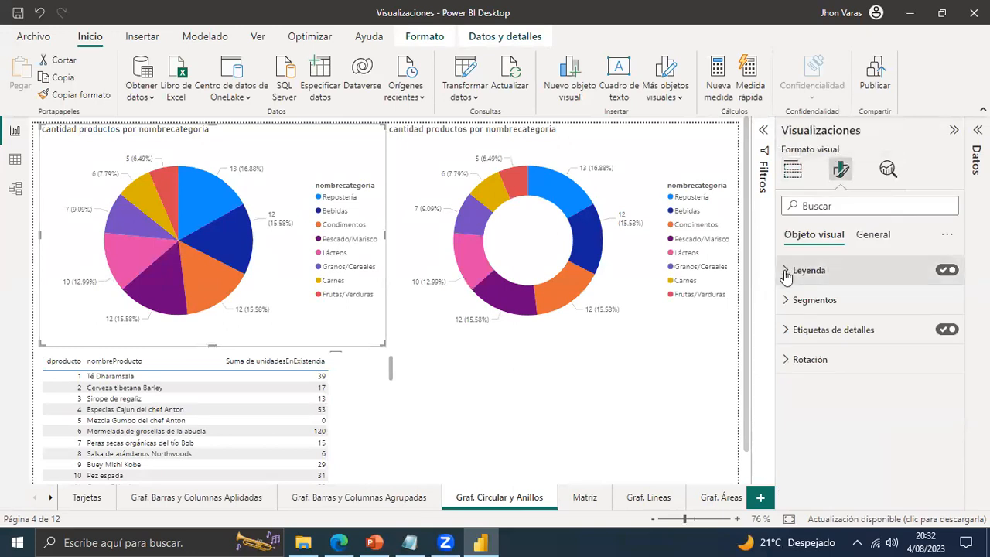
left_click(787, 329)
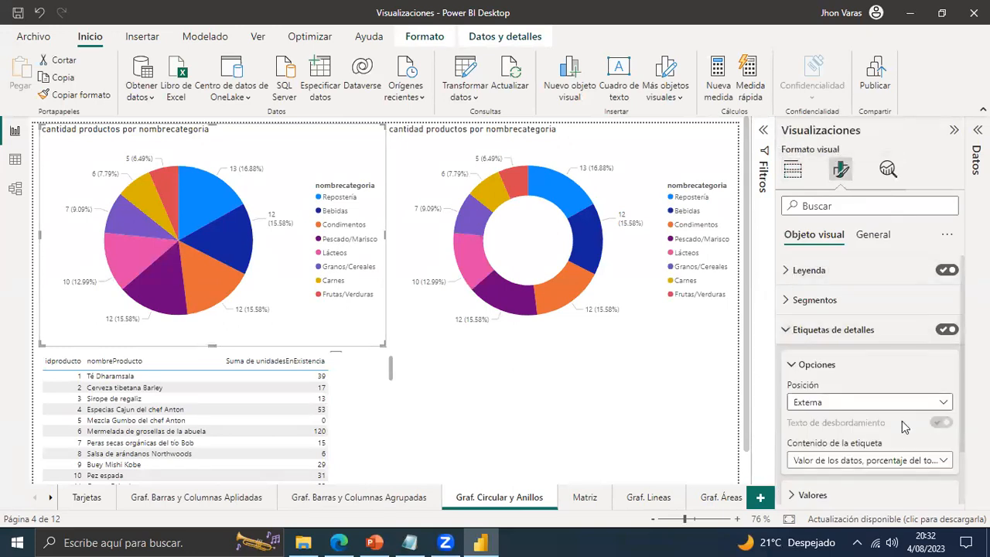
left_click(889, 402)
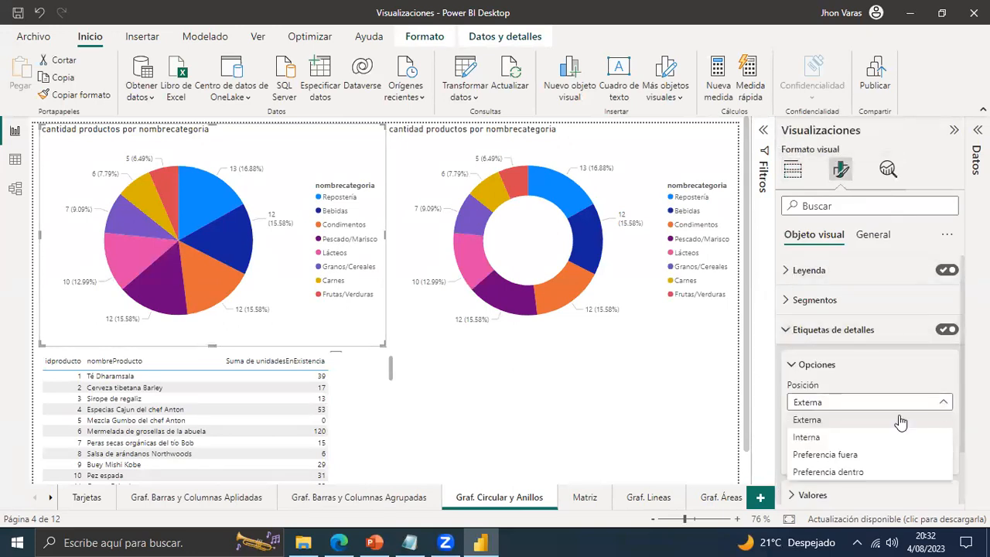
left_click(829, 472)
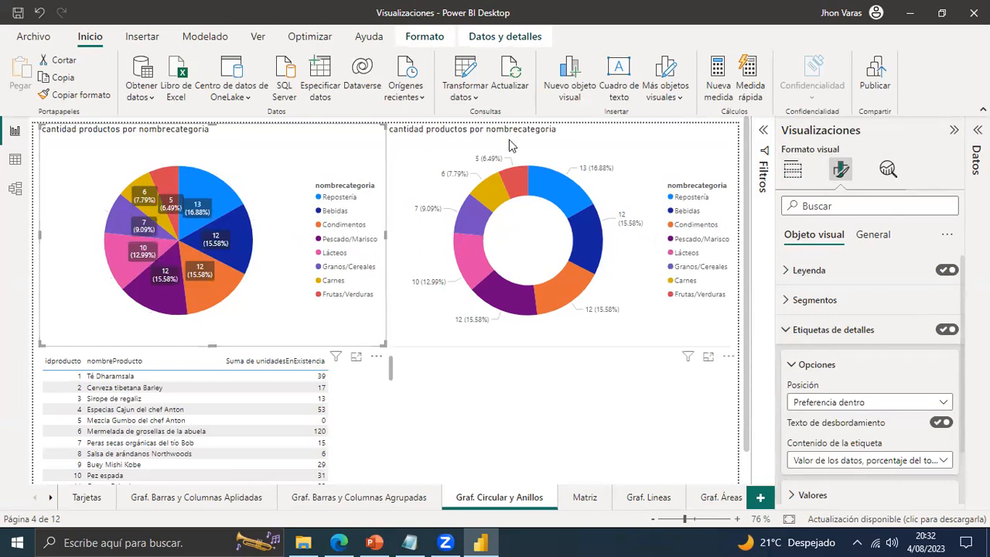
left_click(786, 334)
Change the pie chart's legend title text to "nombre categoria".
left_click(786, 270)
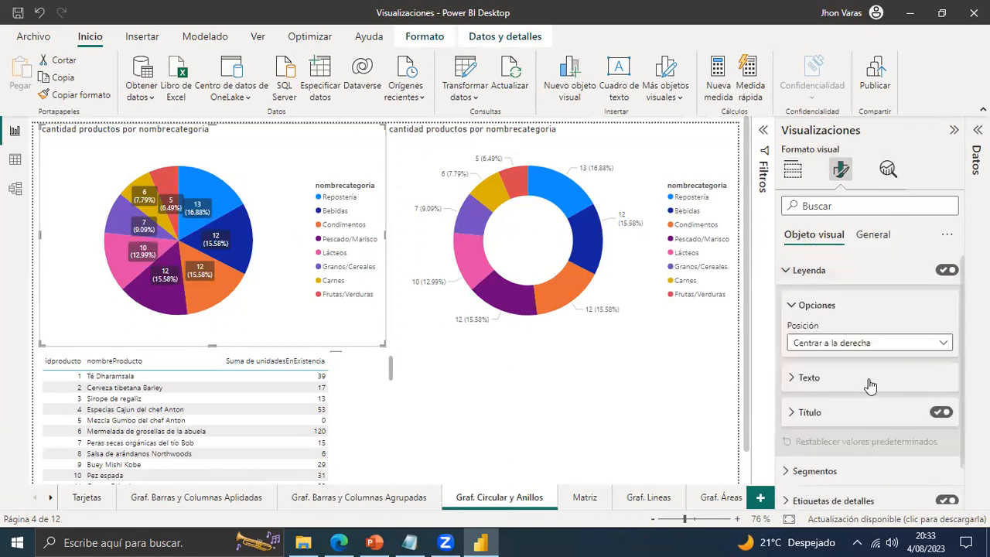
left_click(804, 418)
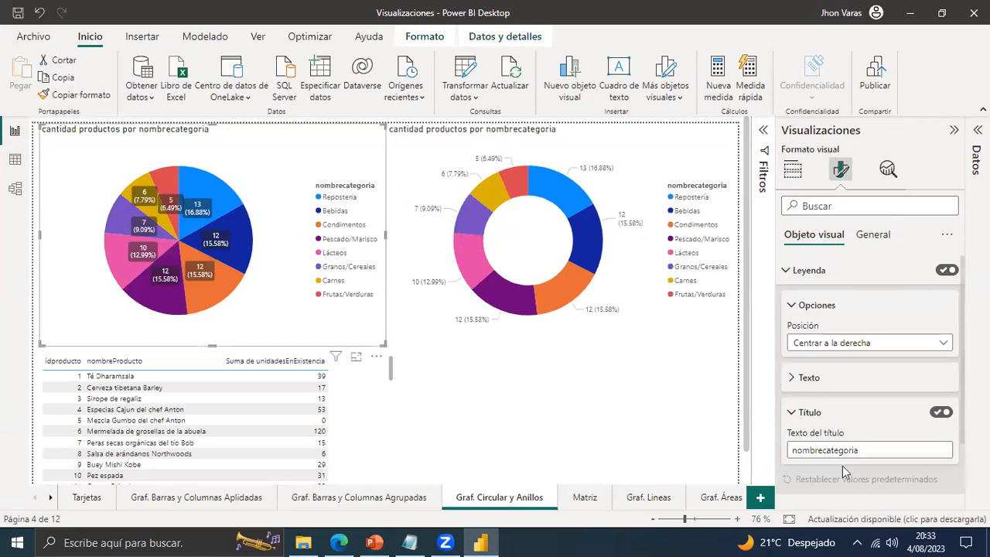
left_click(821, 451)
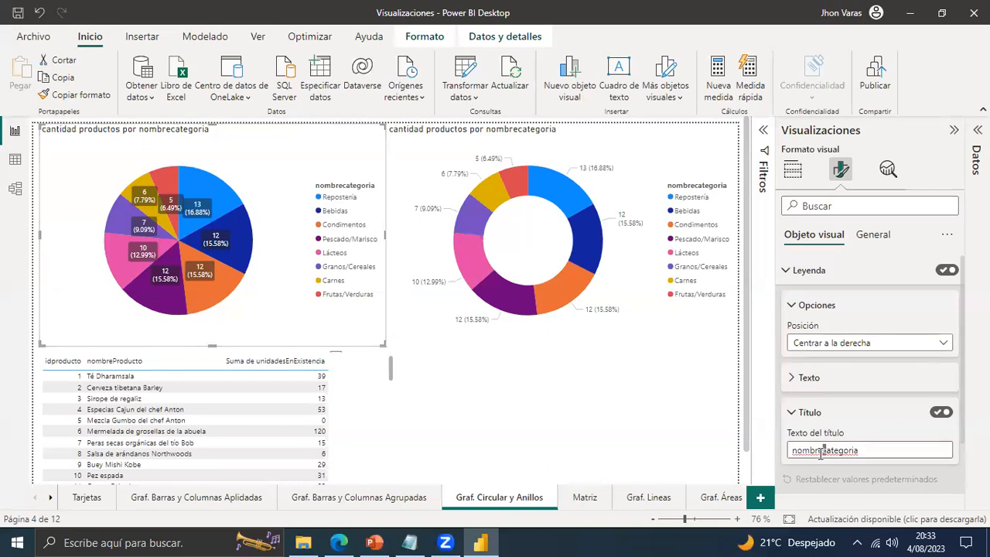
left_click(788, 304)
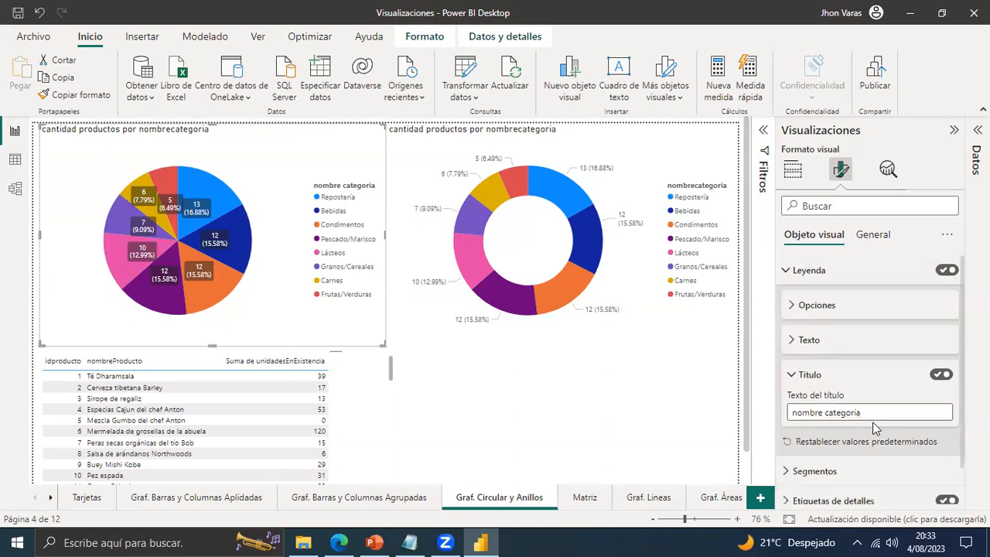
left_click(787, 270)
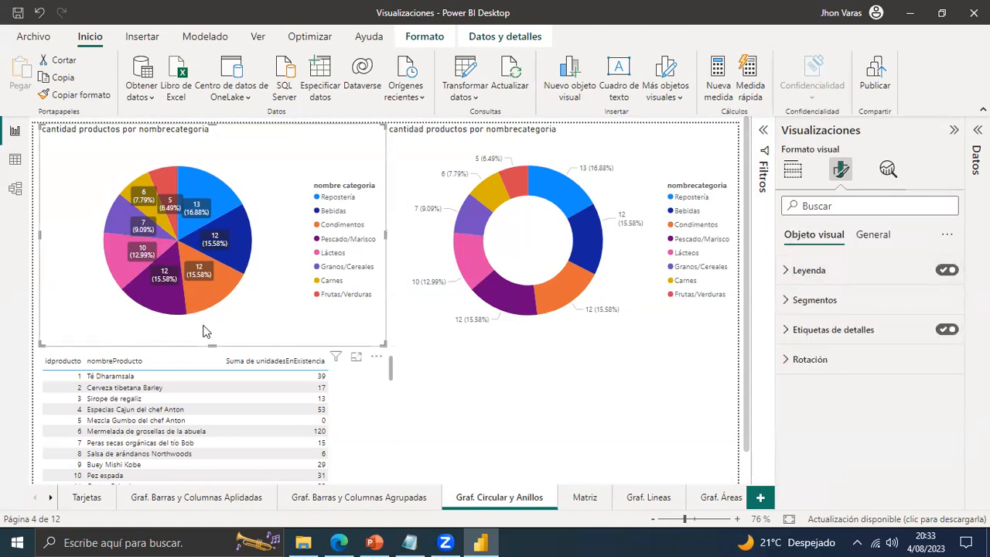
Format the pie chart's title as bold, horizontally centred and red.
left_click(871, 240)
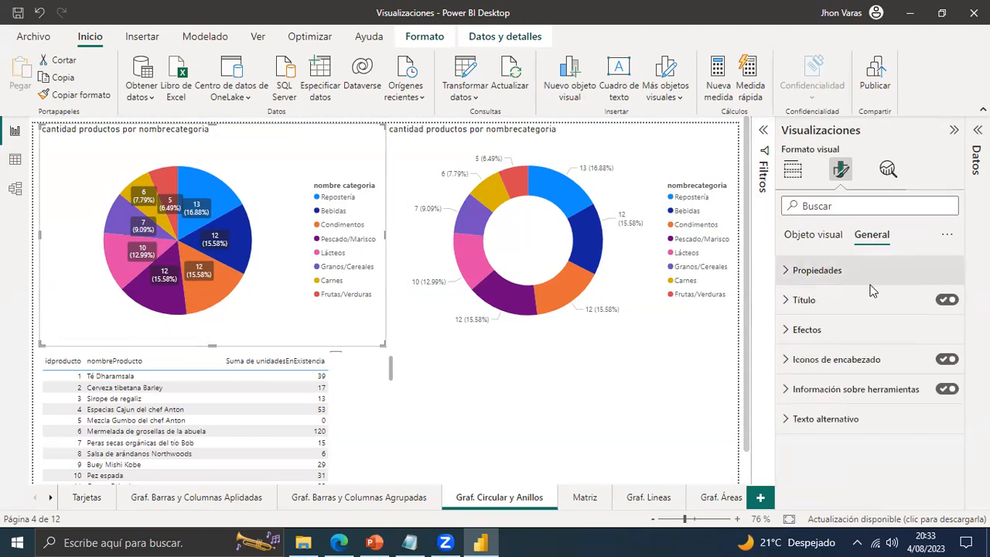
left_click(796, 299)
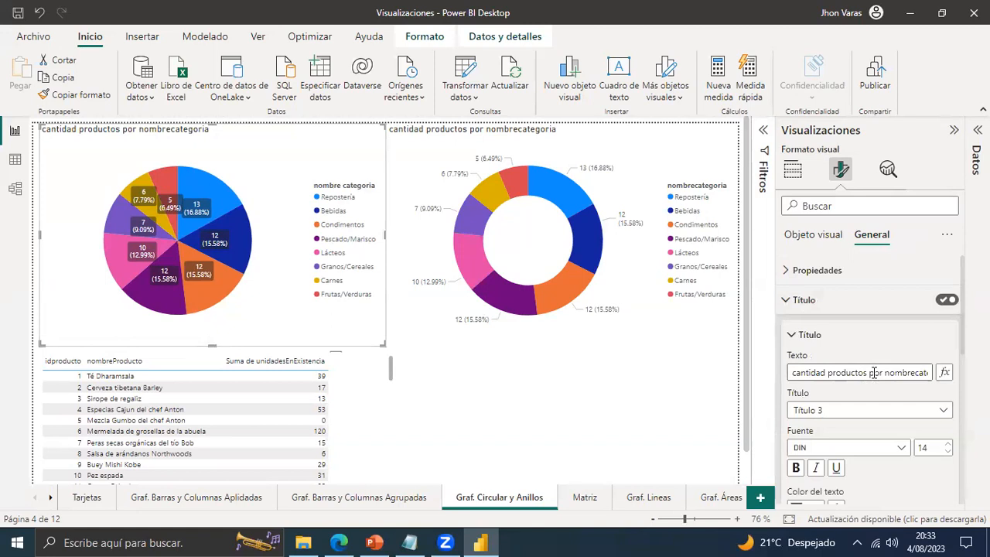
scroll(874, 375, "down", 2)
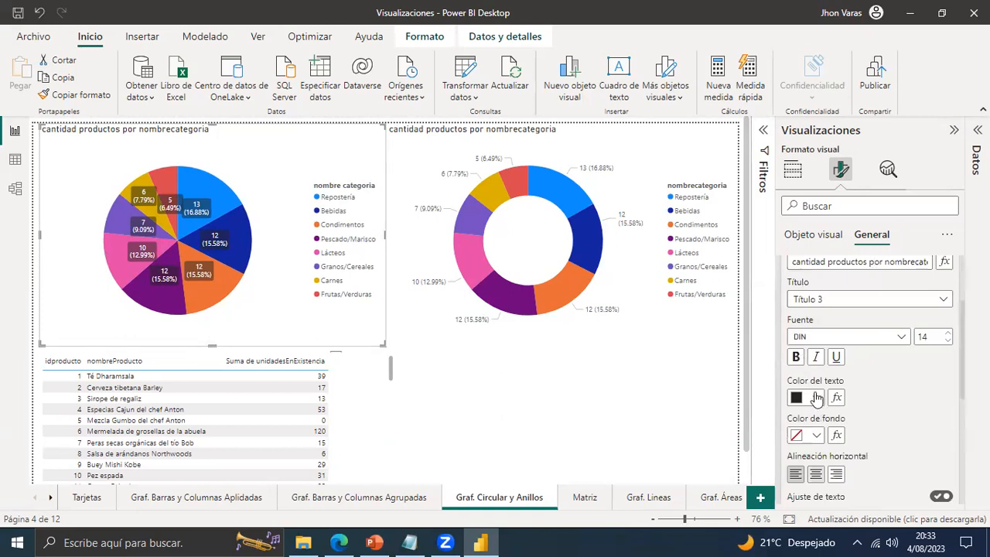
left_click(816, 397)
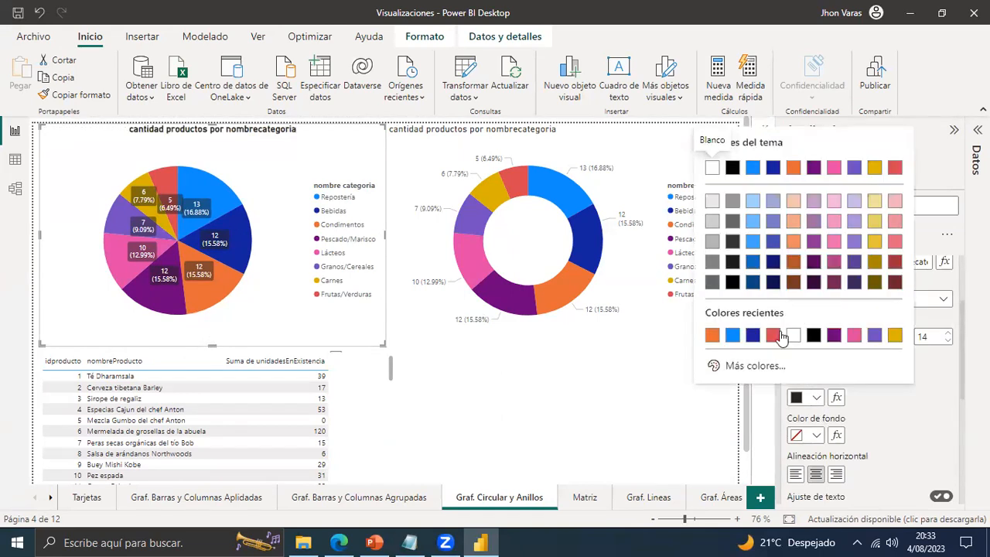
left_click(775, 334)
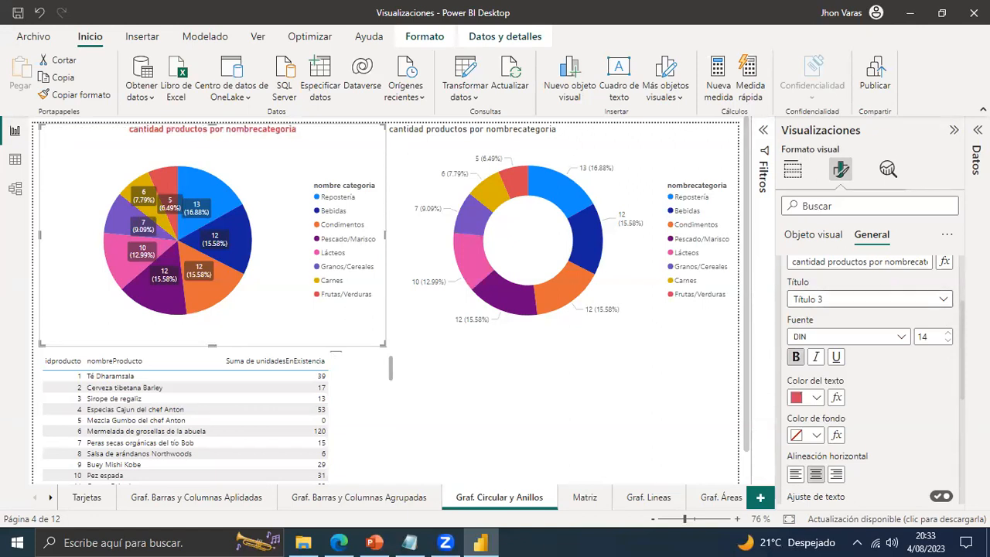
left_click_drag(961, 320, 959, 286)
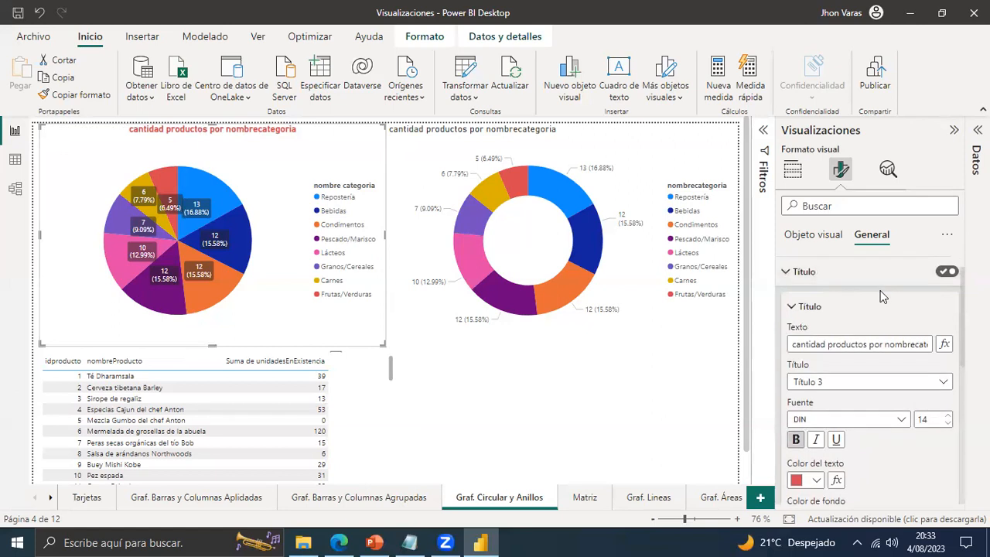
left_click(789, 308)
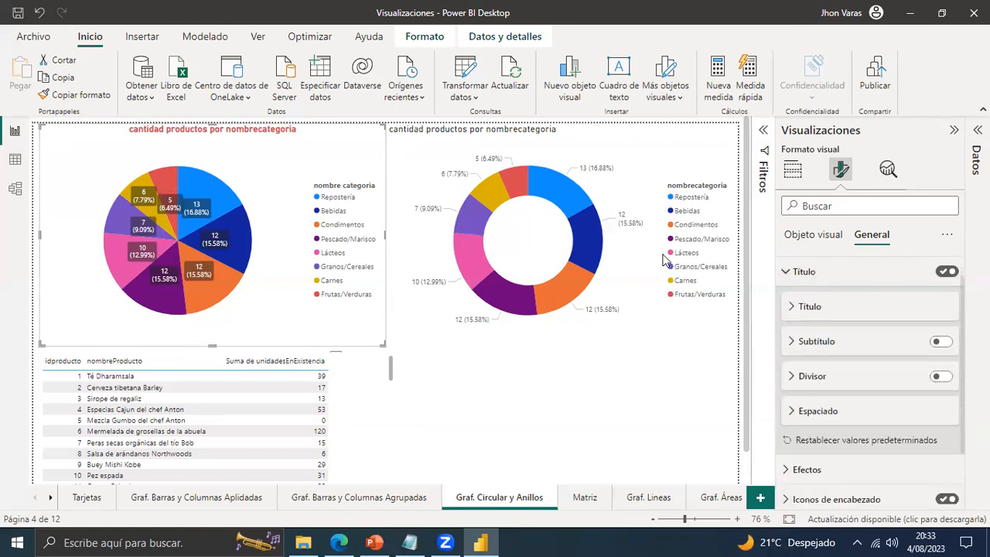
On the Matriz page, look over the matrix's visual formatting options.
left_click(589, 501)
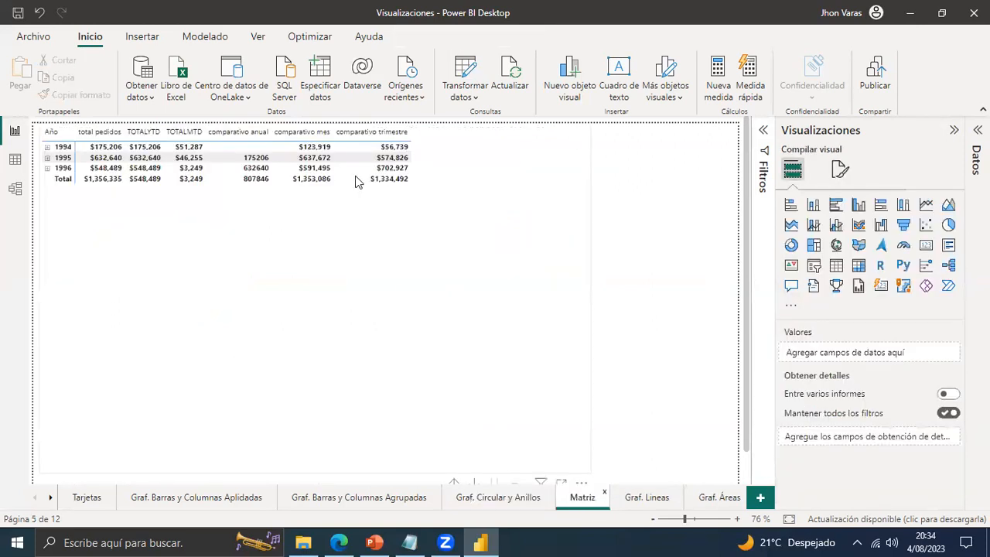
left_click(357, 181)
left_click(366, 247)
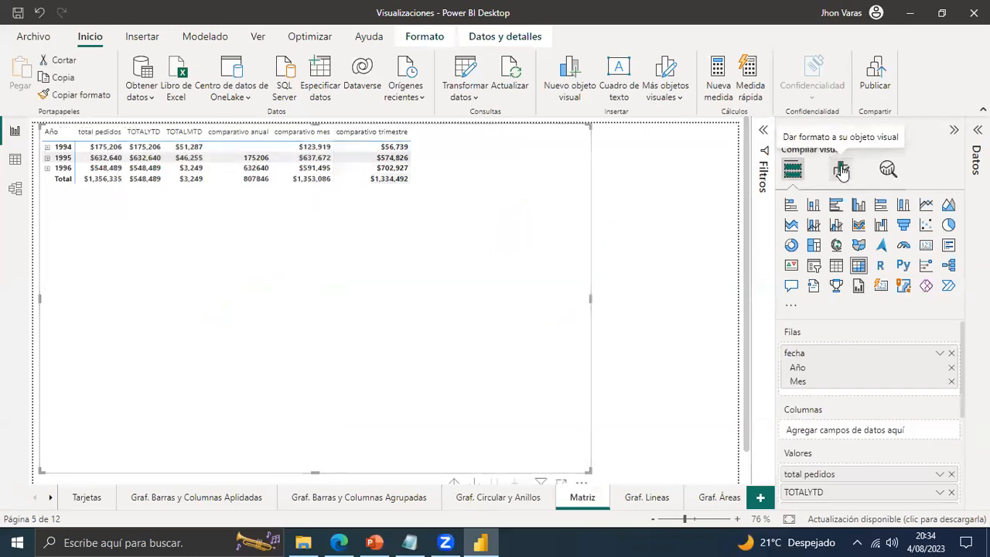
left_click(842, 168)
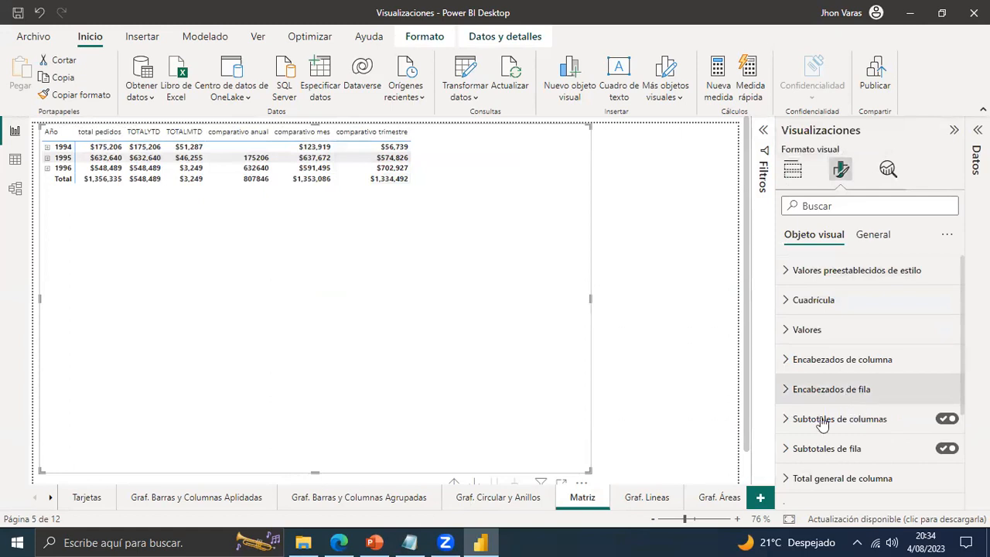
On the Graf. Lineas page, review the line chart's visual and general formatting options.
left_click(647, 497)
left_click(449, 168)
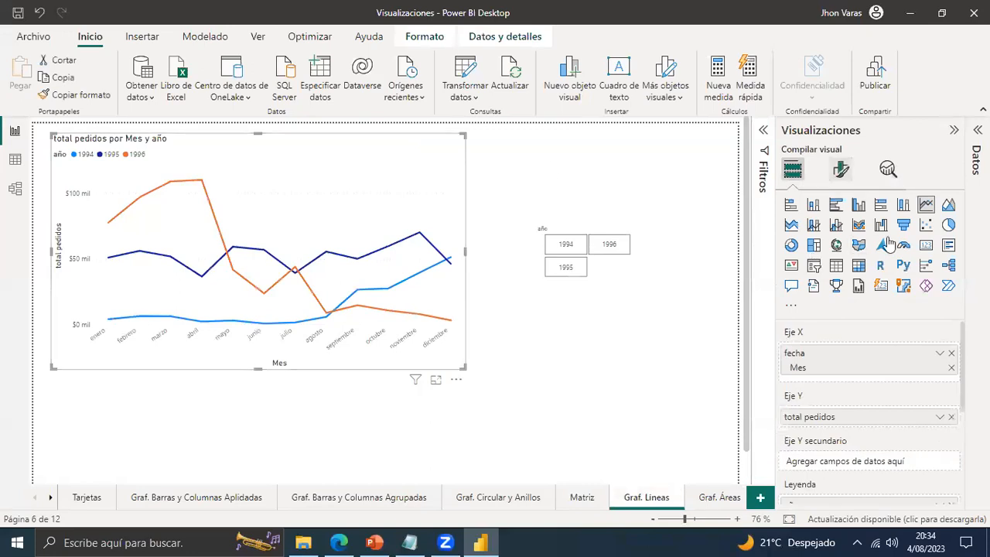
left_click(840, 168)
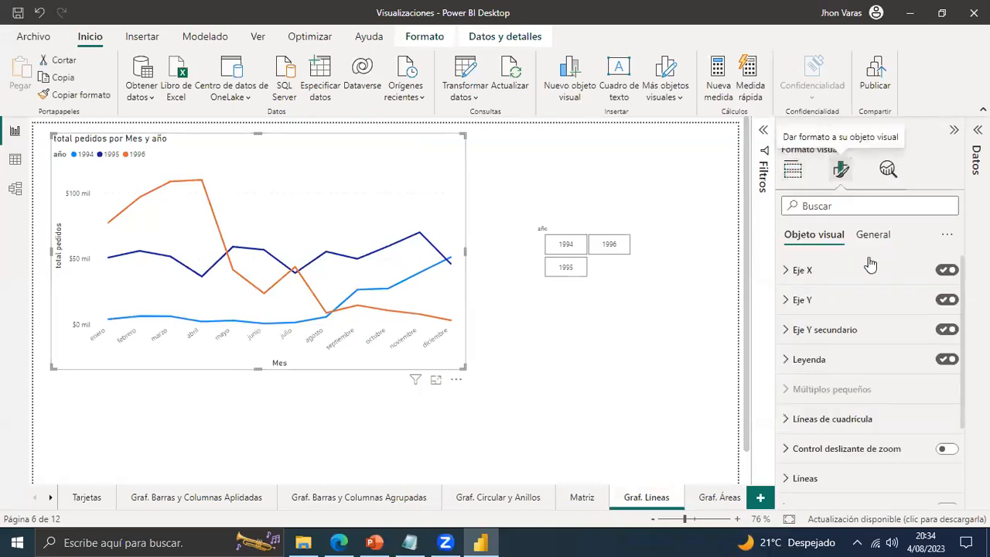
left_click(786, 270)
left_click(786, 271)
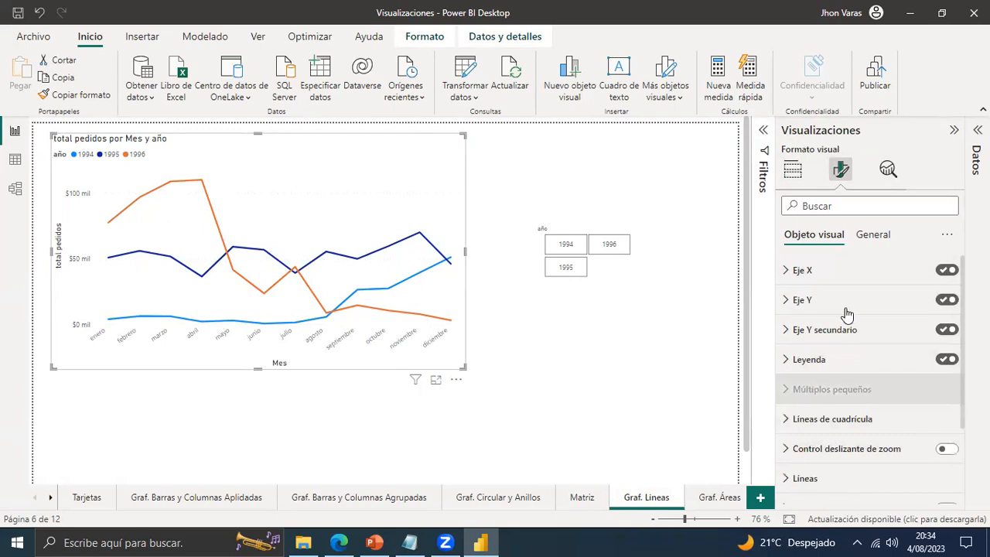
left_click(872, 234)
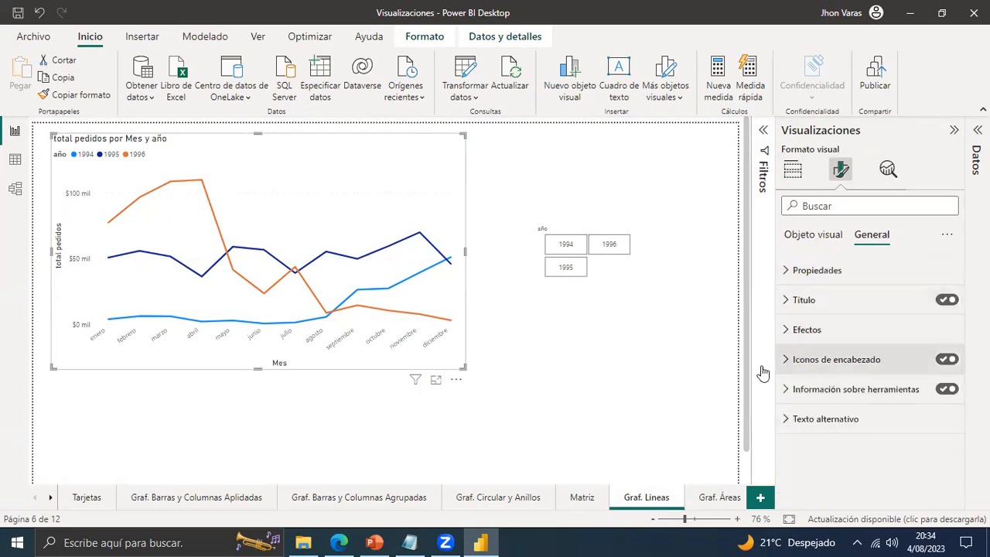
left_click(595, 369)
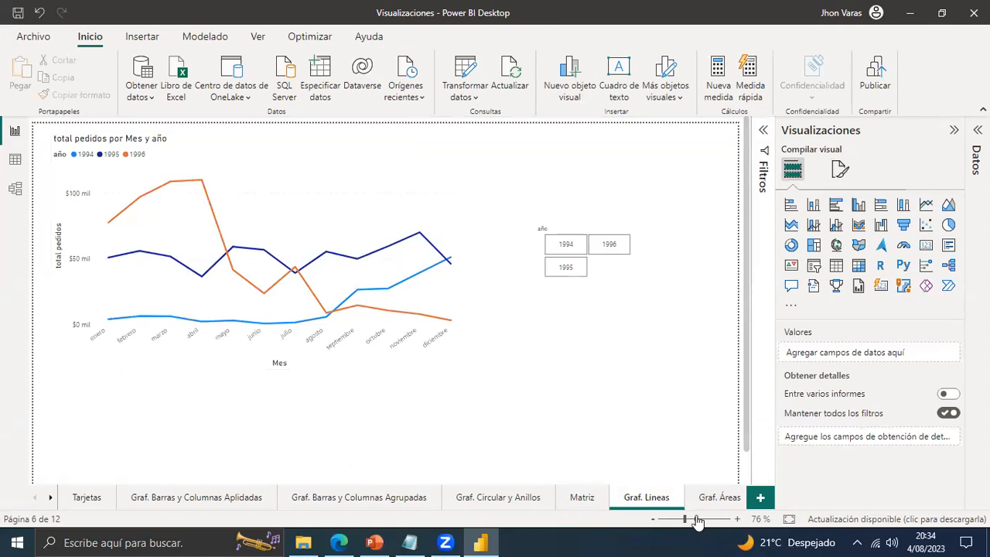
On the Graf. Áreas page, insert the image logo.png and place it in the empty area to the right of the area chart.
left_click(719, 497)
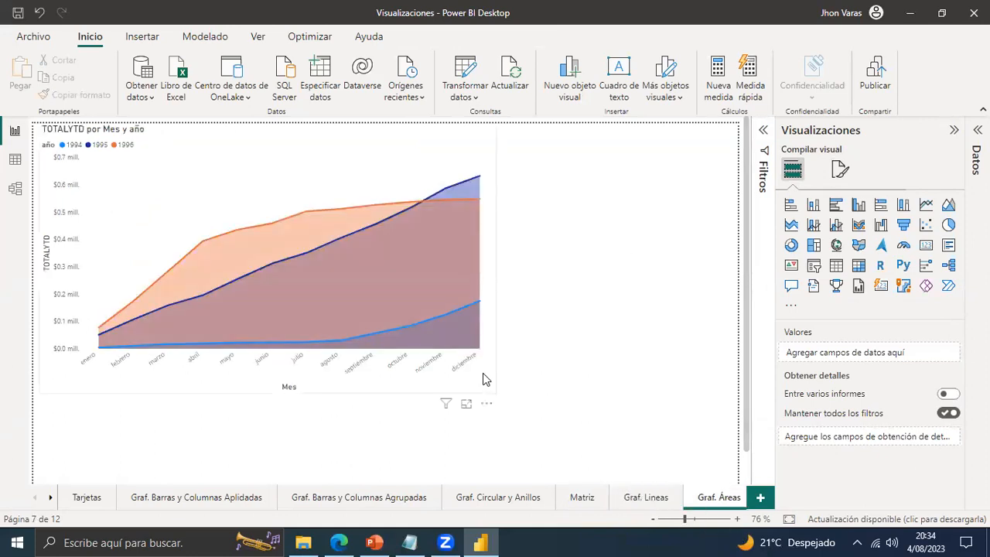
left_click(483, 387)
left_click(585, 335)
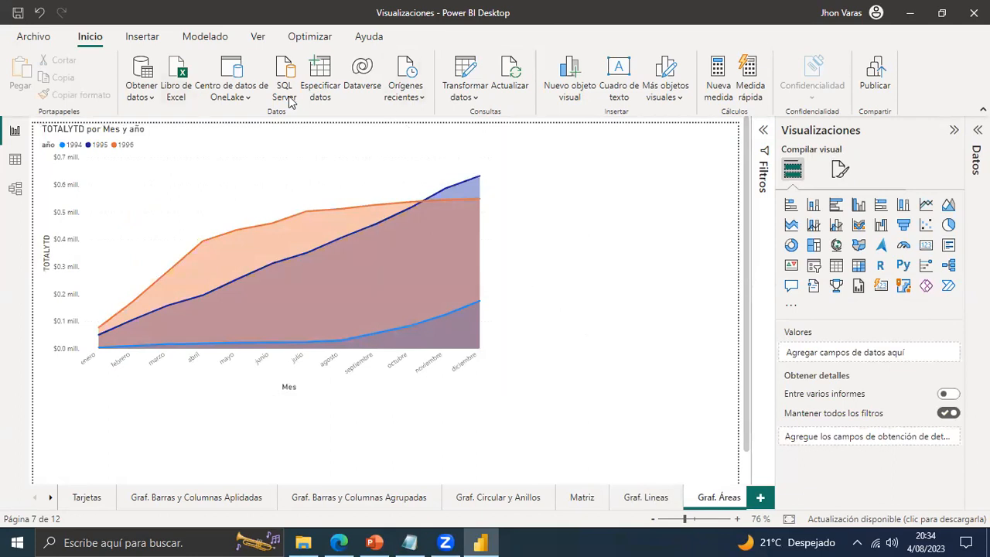
left_click(138, 43)
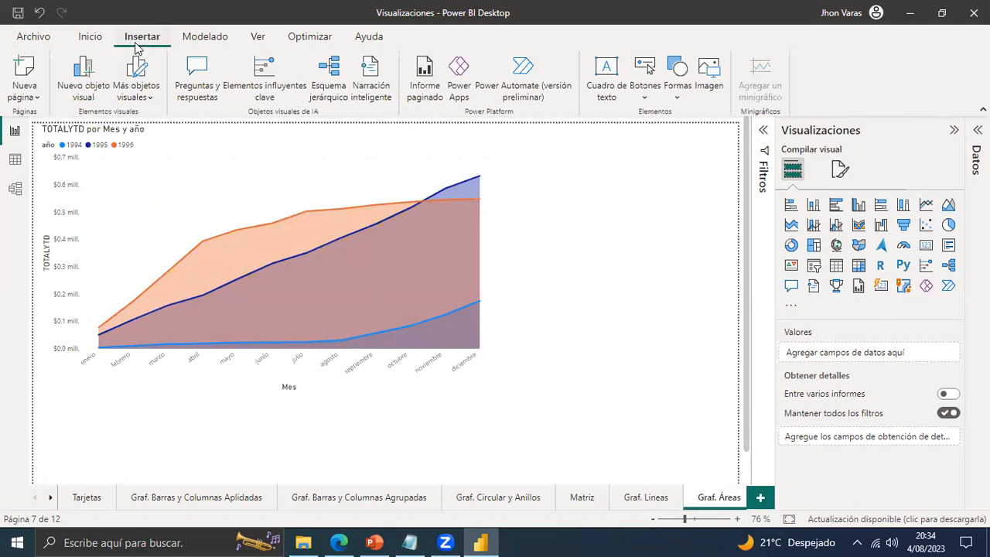
left_click(718, 81)
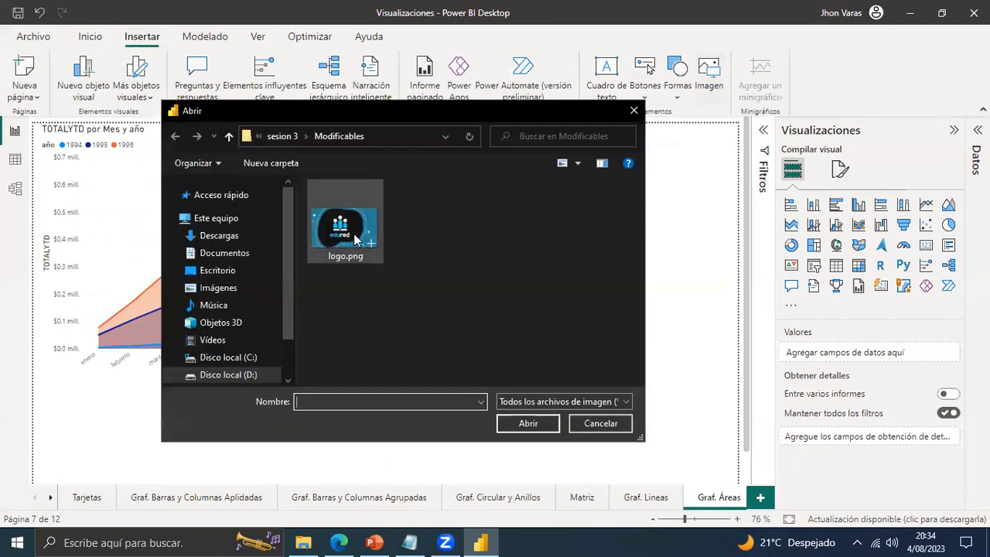
left_click(349, 232)
left_click(528, 423)
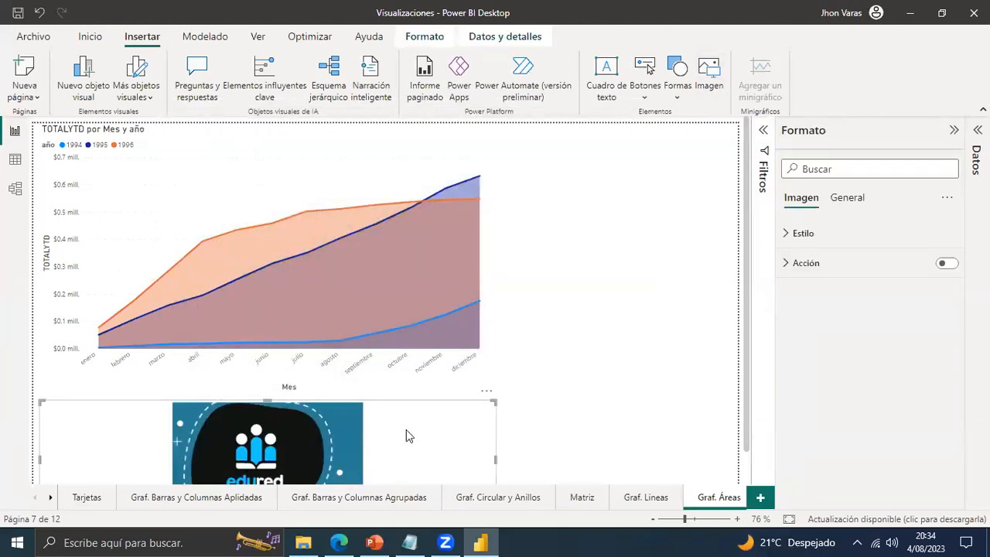
left_click_drag(630, 377, 741, 378)
left_click(633, 292)
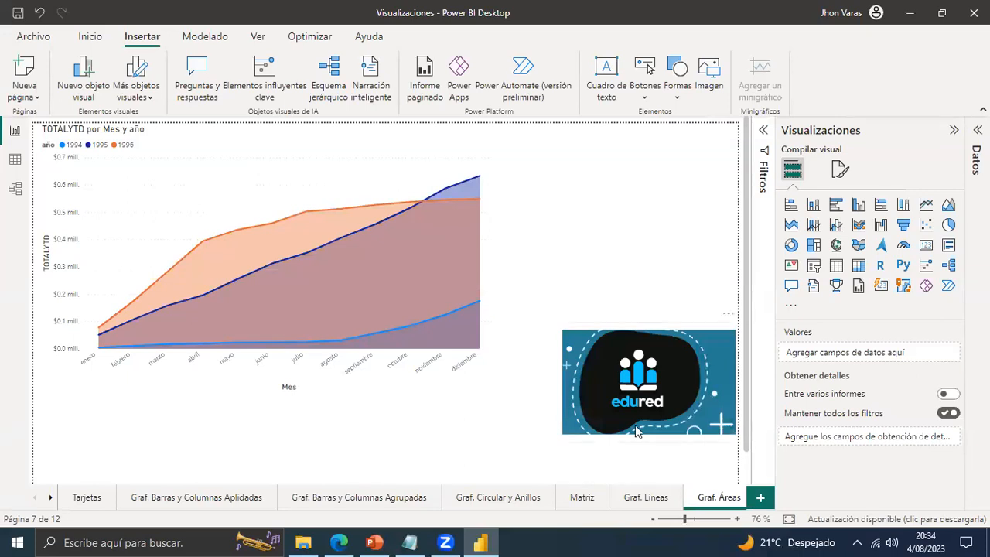
Add a text box containing the author's first name in bold at font size 20.
left_click(606, 77)
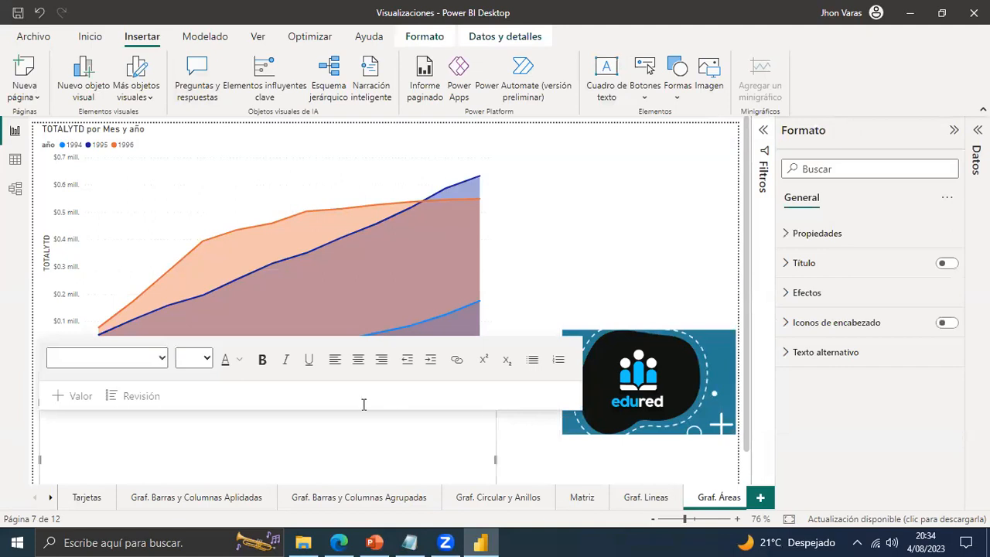
type("S")
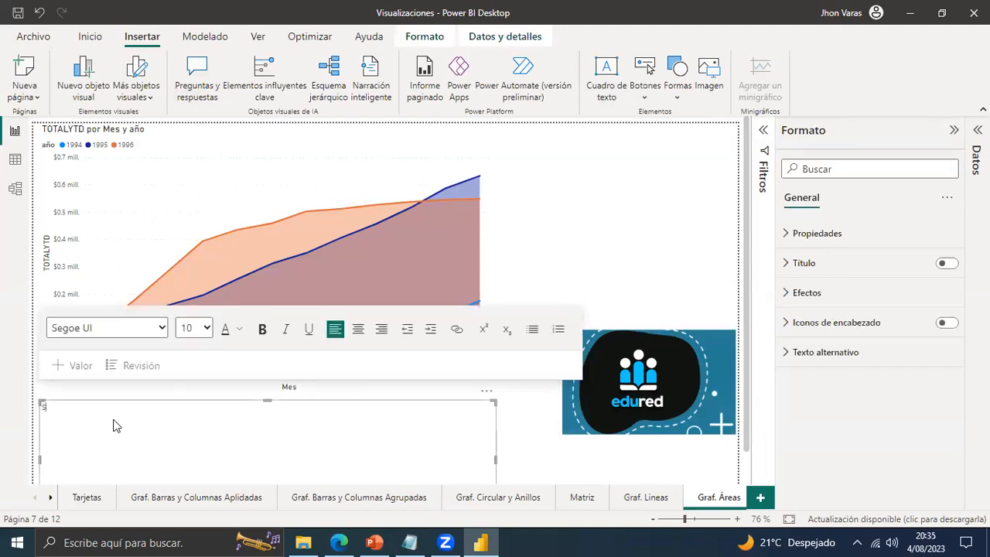
key("BackSpace")
type("JHON")
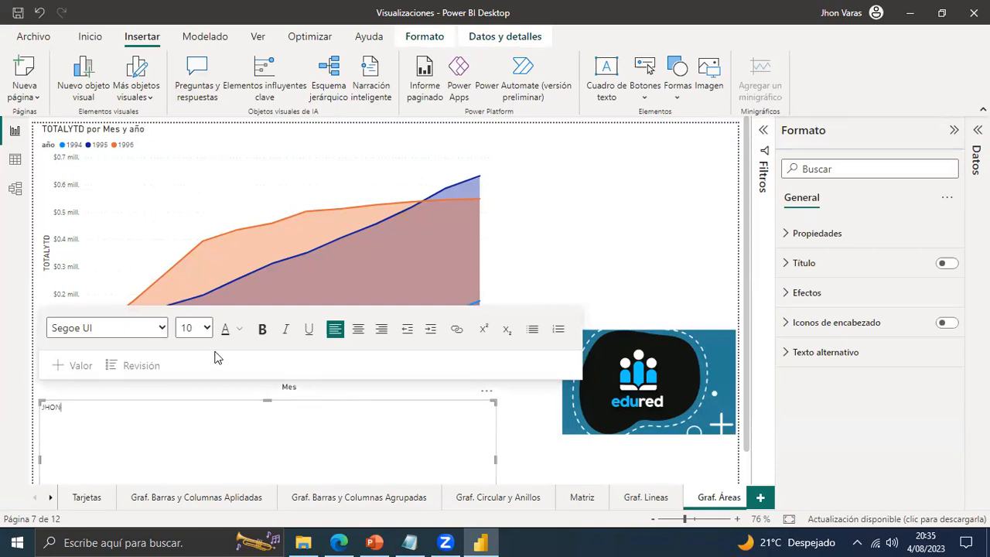
left_click_drag(104, 405, 14, 389)
left_click(262, 331)
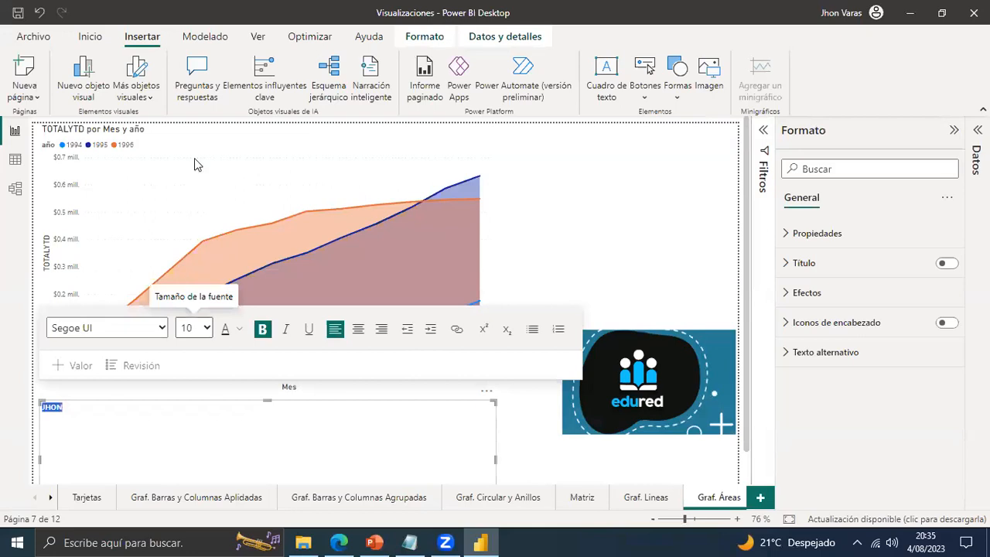
left_click(125, 438)
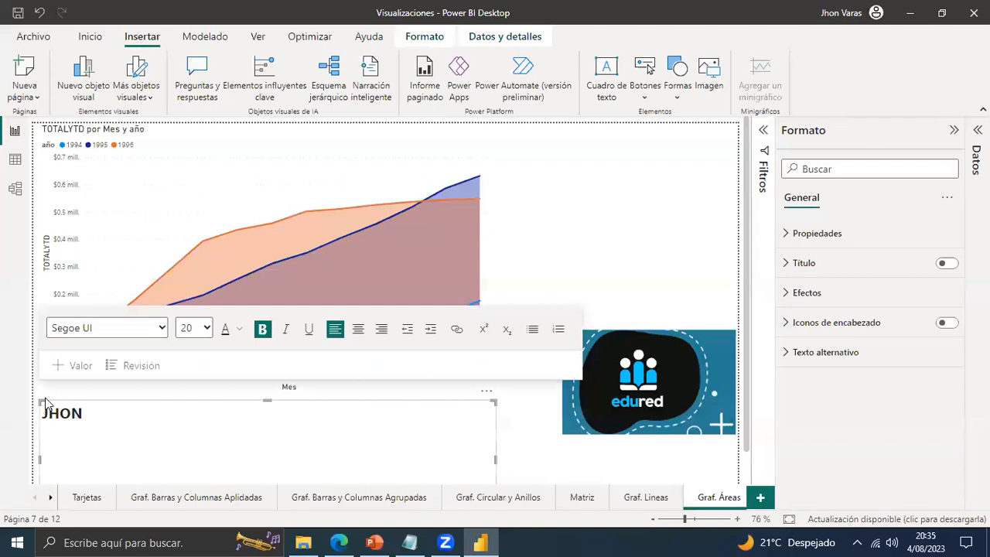
Shrink the name text box to a small box below the area chart, clear of its axis labels.
left_click_drag(35, 399, 415, 370)
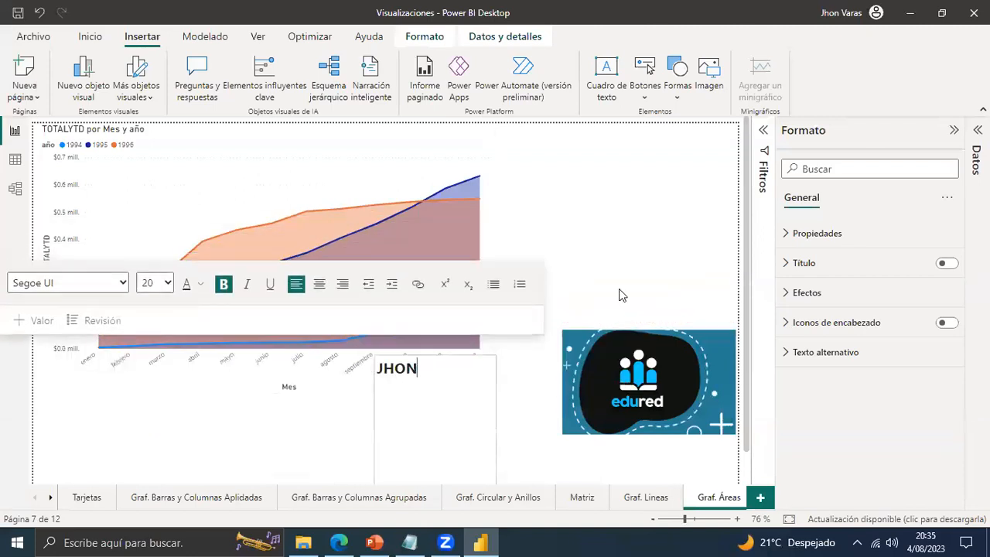
left_click(623, 296)
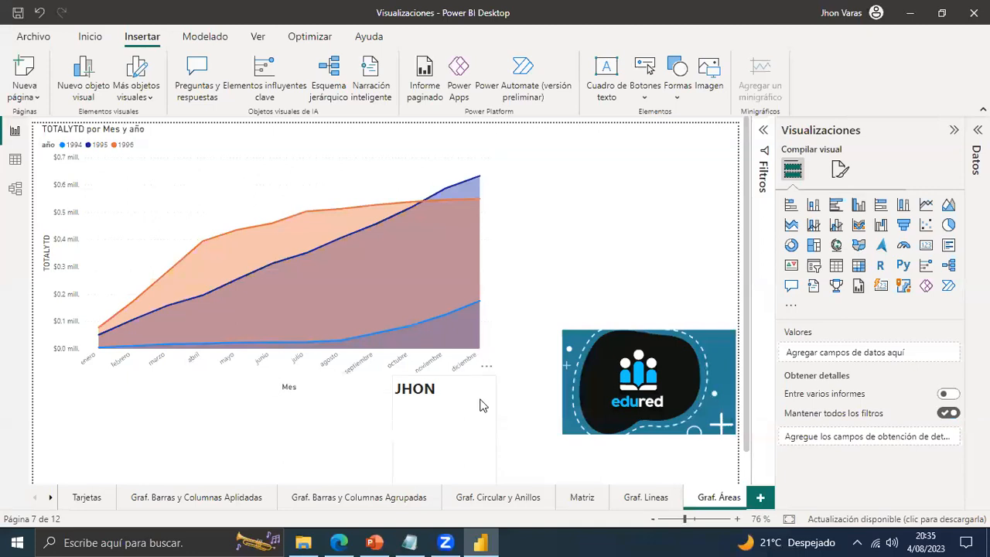
left_click(471, 428)
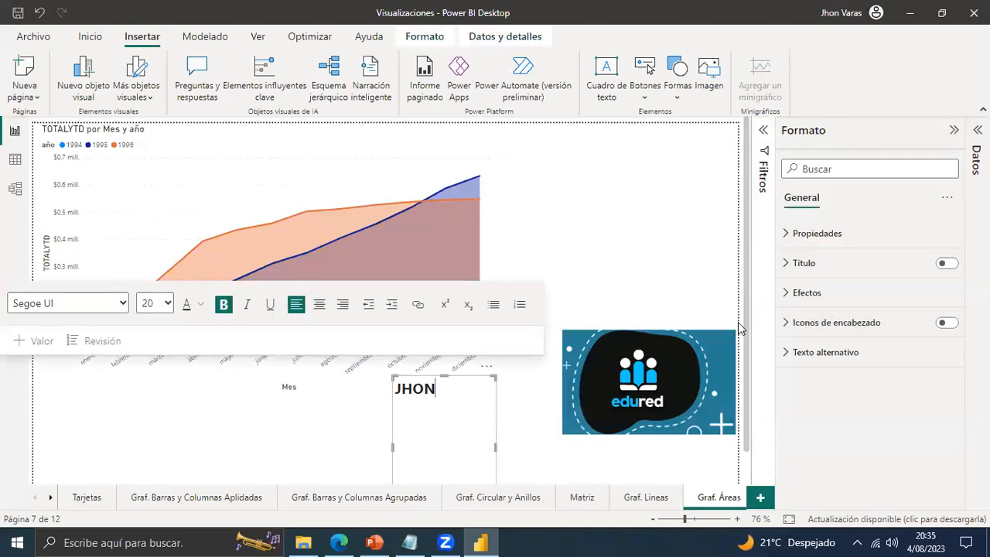
scroll(671, 298, "down", 1)
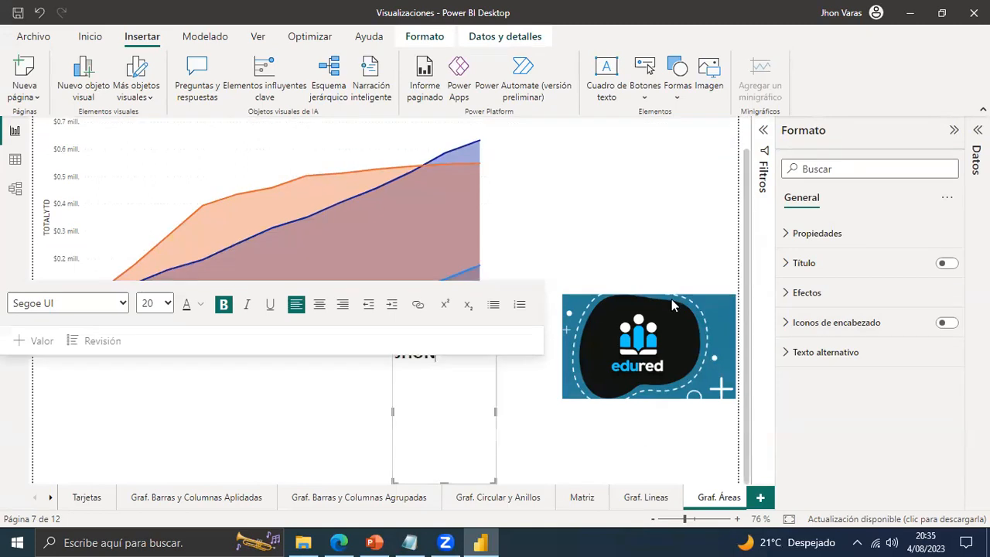
left_click(526, 402)
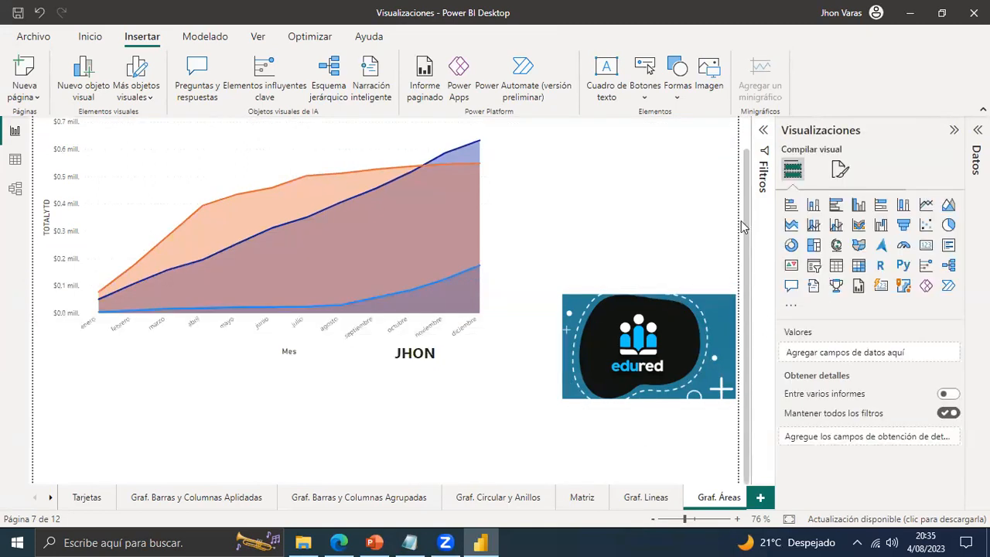
left_click(426, 373)
left_click_drag(390, 358, 383, 449)
left_click(504, 429)
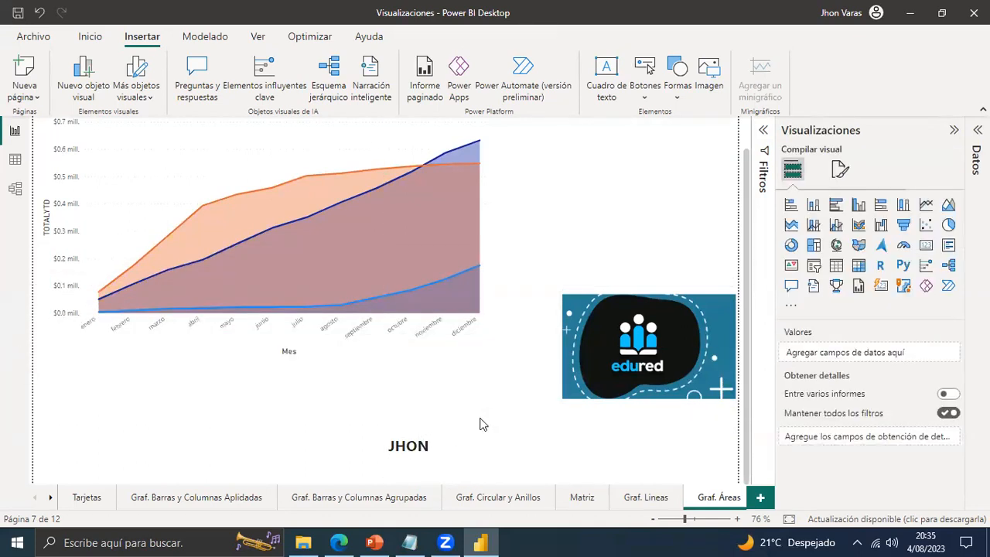
Move the name text box directly under the edured logo, and go to the Tarjetas page.
left_click(473, 436)
left_click_drag(488, 425, 688, 392)
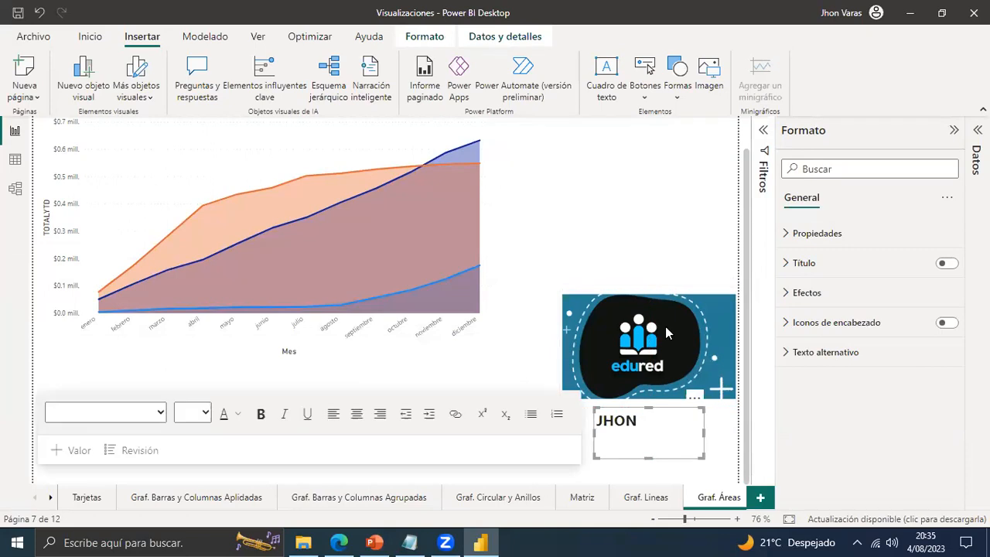
left_click(627, 221)
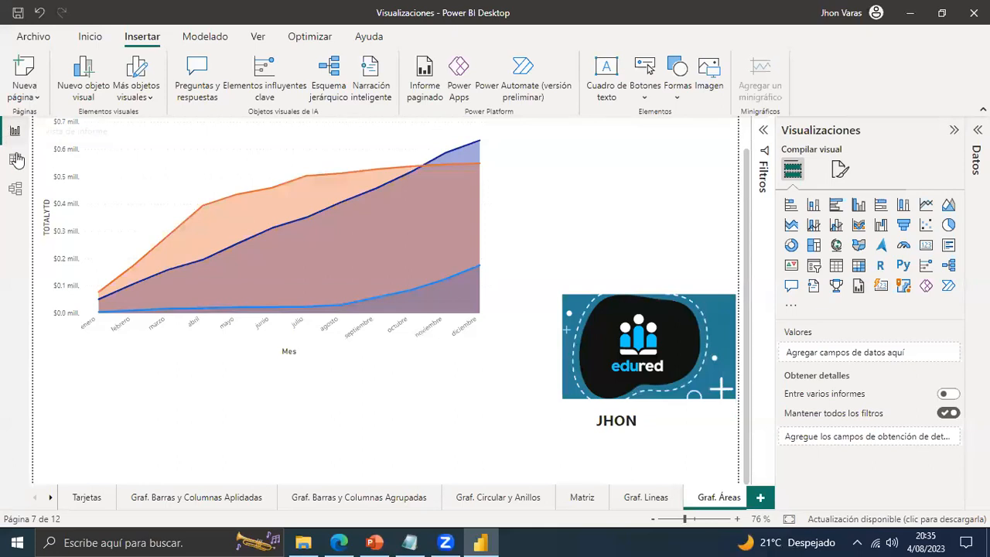
left_click(88, 497)
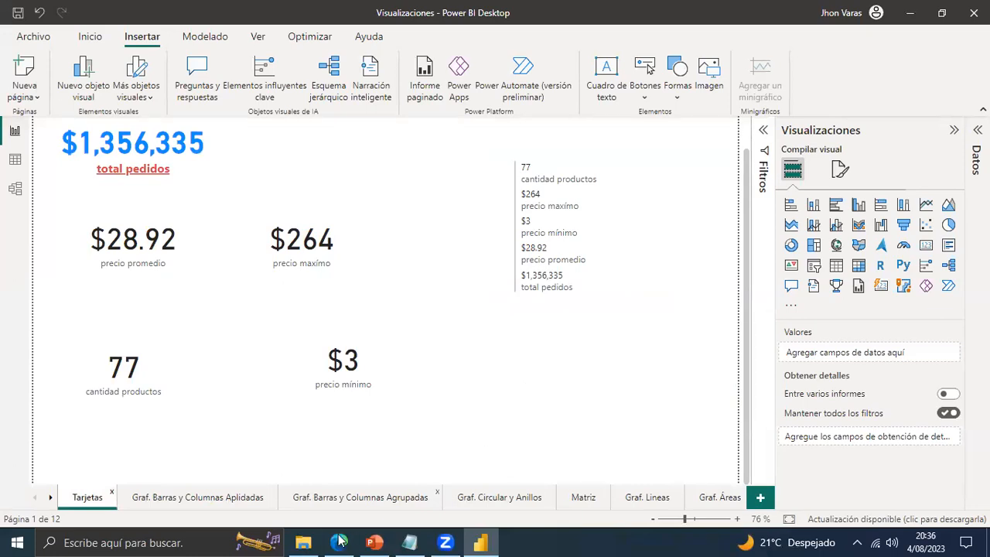
Switch to the Edge browser and open the Power BI service home page at app.powerbi.com.
mouse_move(341, 541)
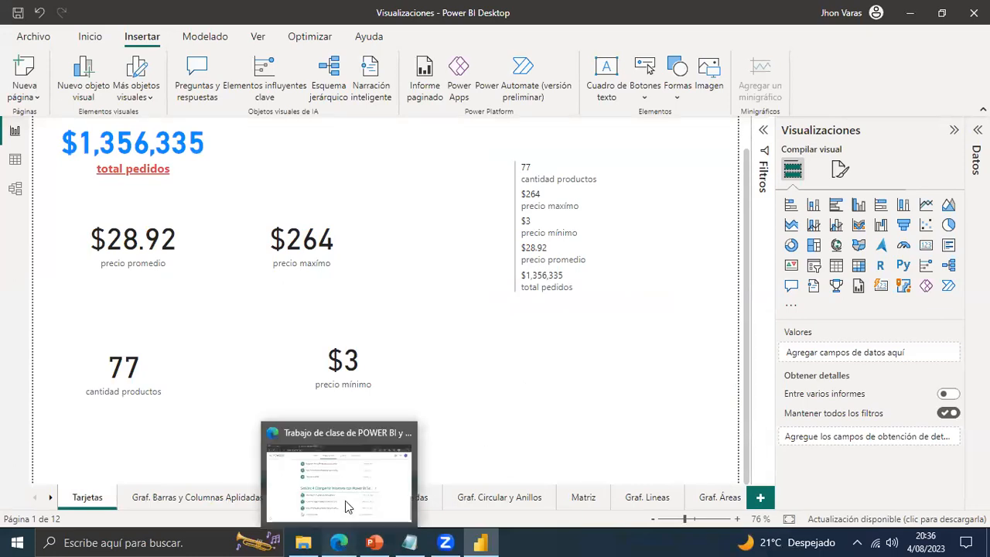
left_click(345, 500)
key("ctrl+Tab")
left_click(245, 31)
key("Return")
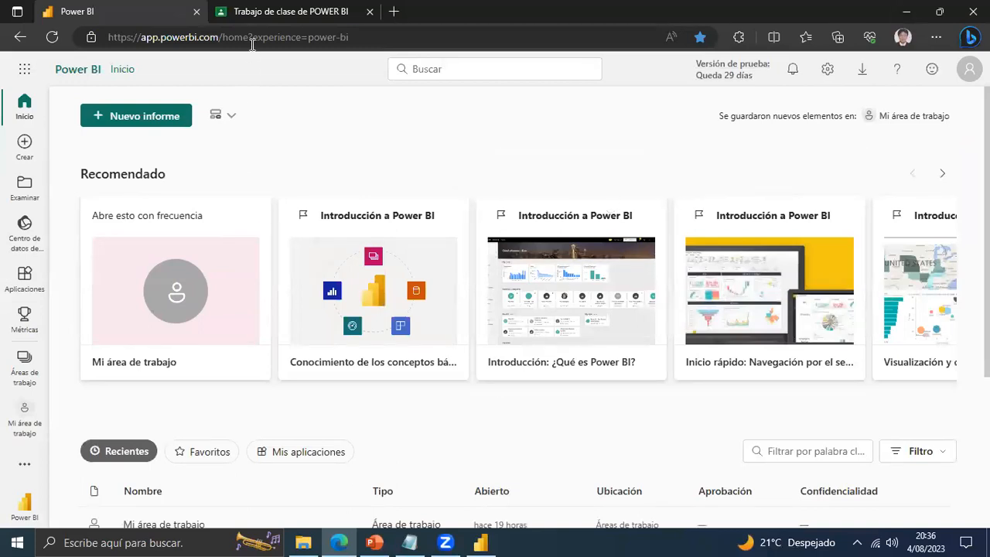
Return to Power BI Desktop, save the report's changes, and publish it to Mi área de trabajo.
left_click(479, 541)
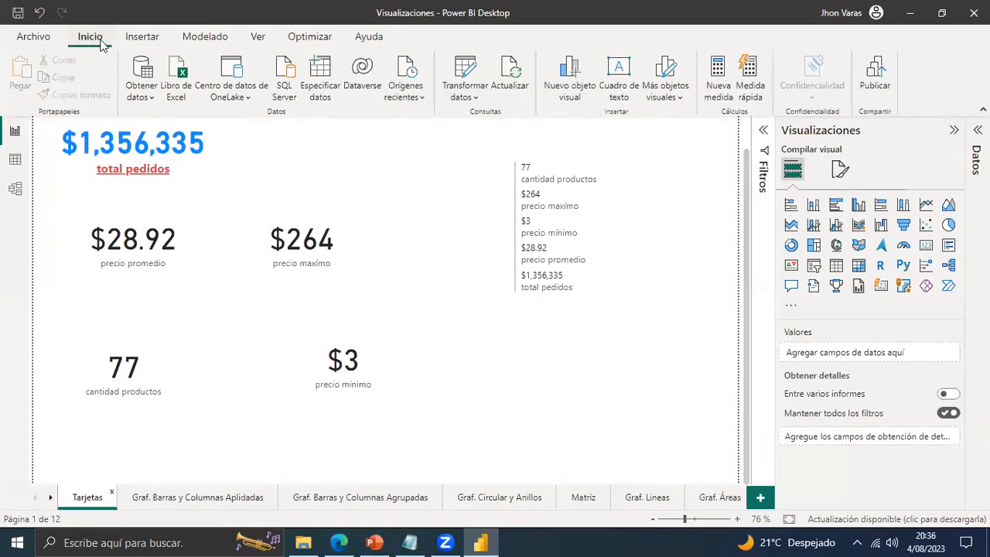
left_click(885, 71)
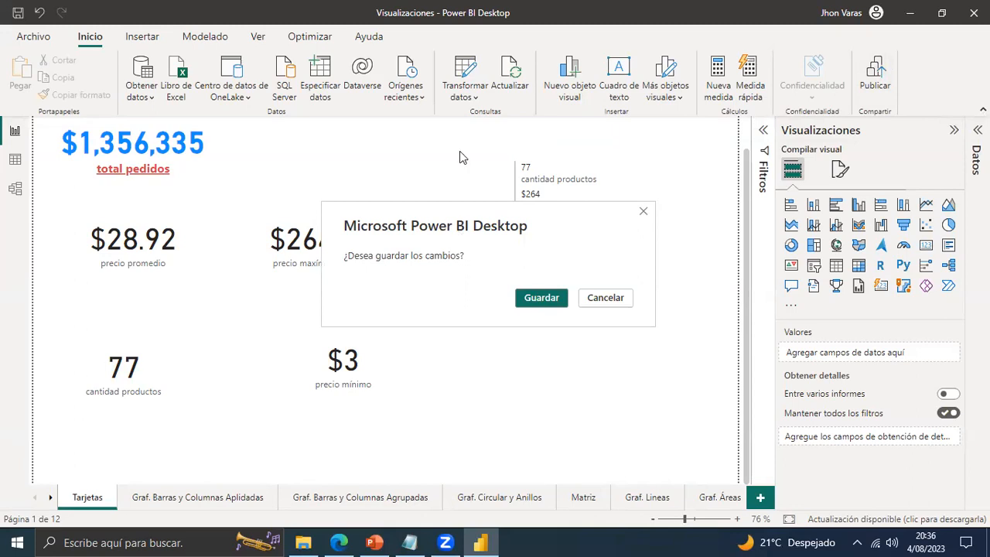
left_click(521, 297)
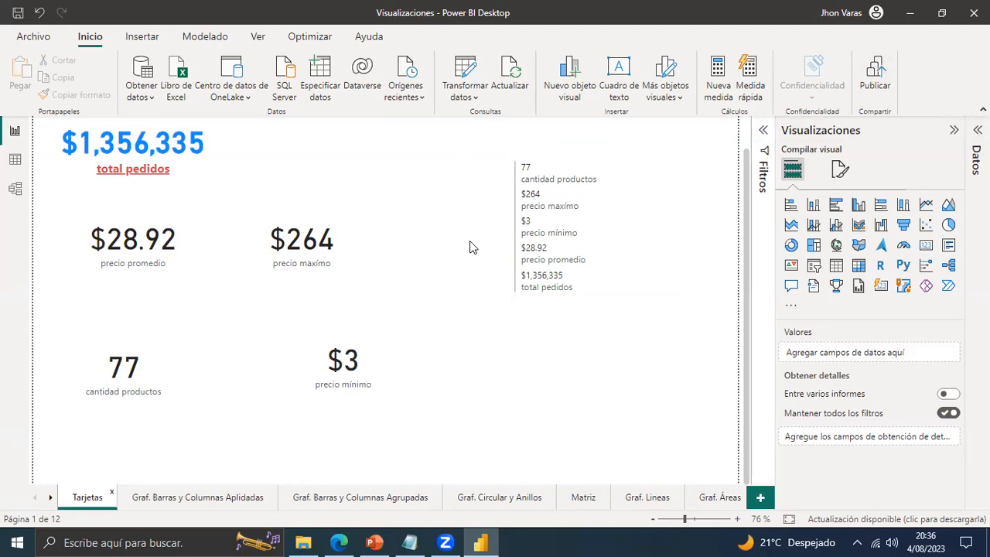
key("ctrl+s")
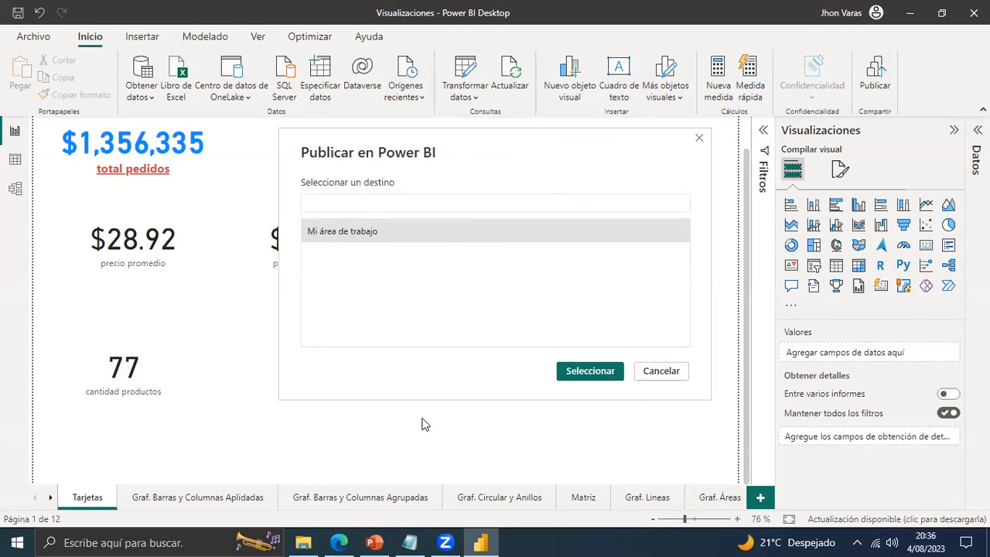
left_click(340, 542)
scroll(380, 382, "down", 3)
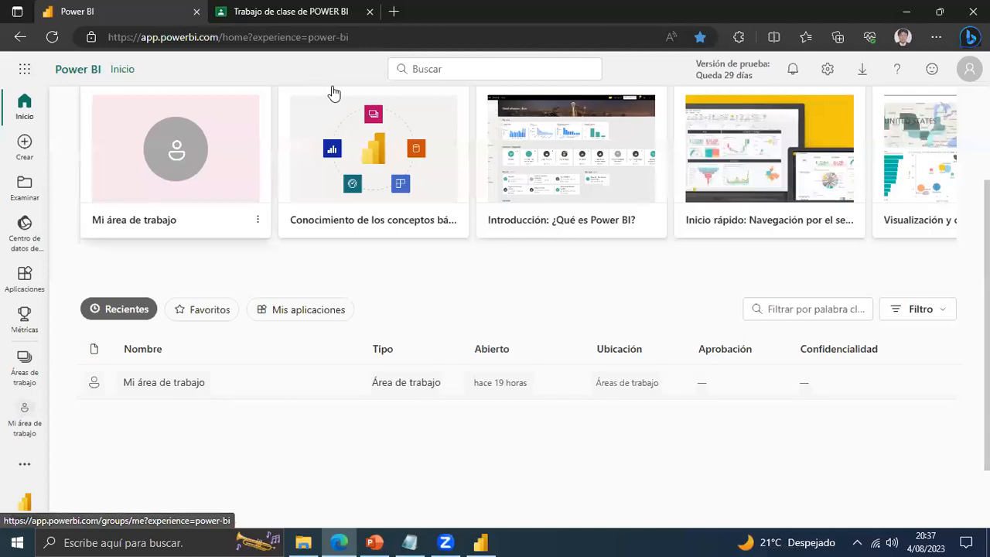
left_click(906, 12)
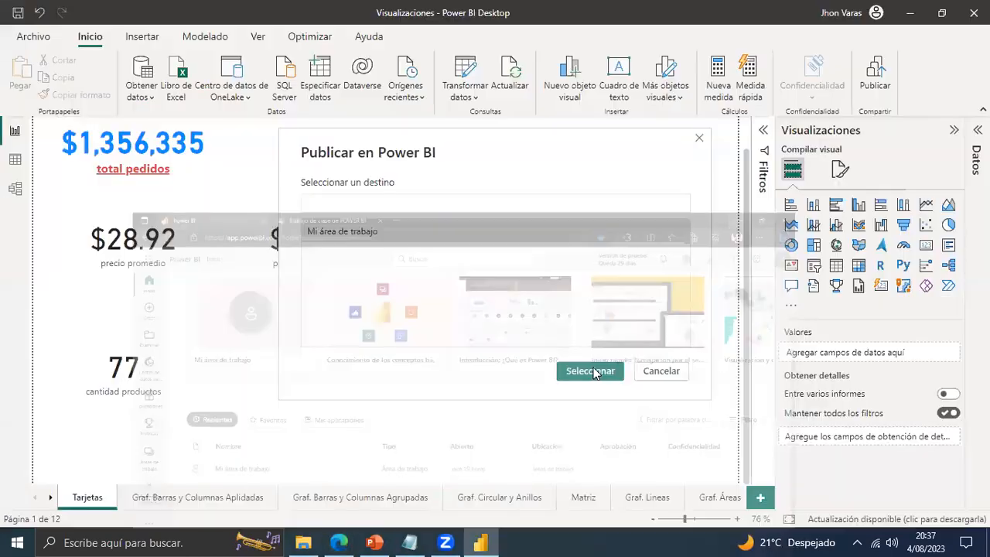
left_click(592, 372)
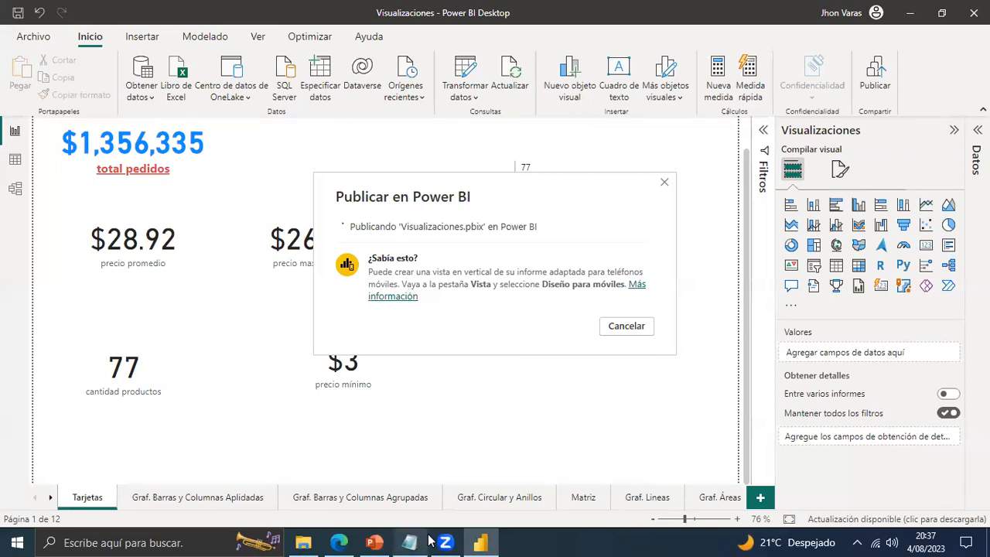
Close the graficas.txt file in Notepad and dismiss the finished publishing dialog.
mouse_move(430, 539)
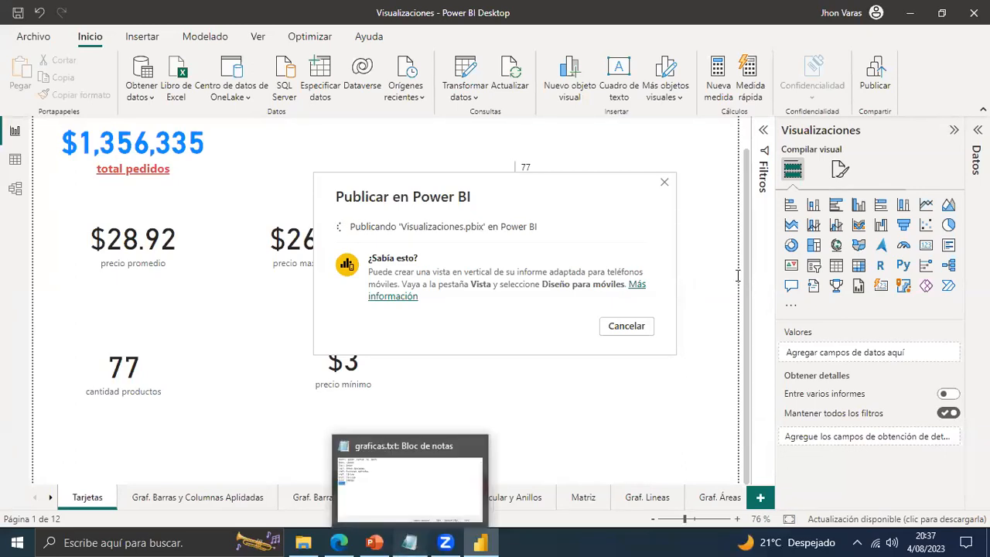
left_click(410, 541)
key("alt+F4")
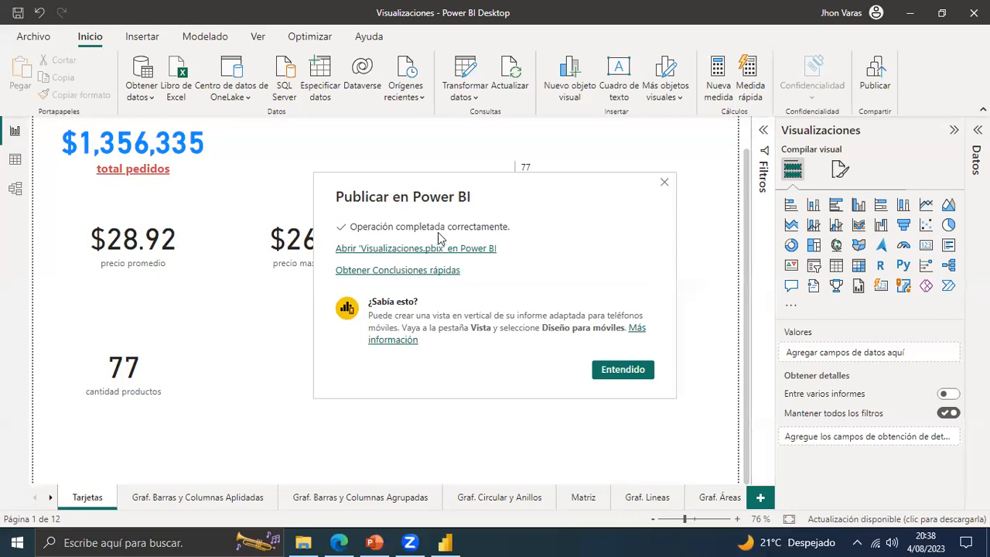
left_click(623, 371)
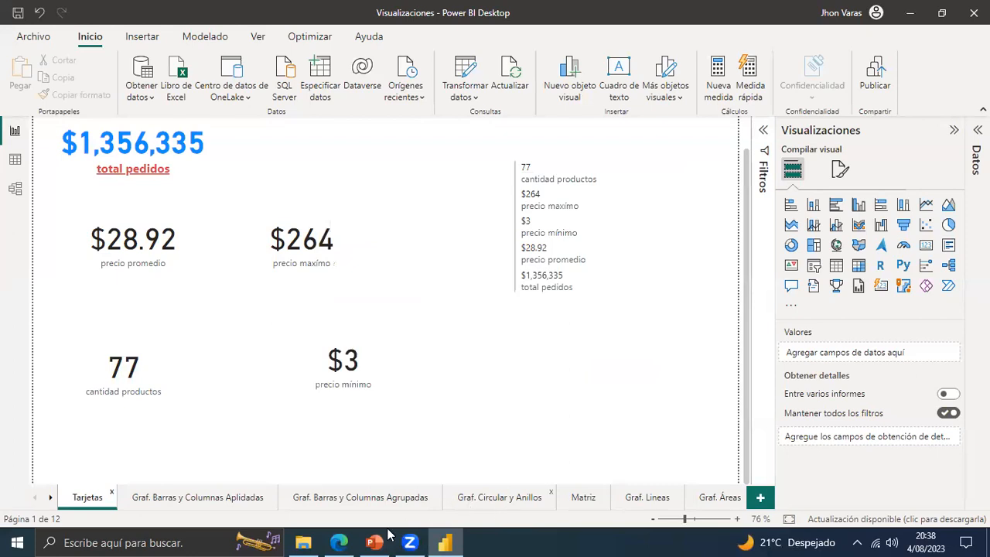
In the Edge browser, refresh the Power BI home page and open the Visualizaciones report from Mi área de trabajo.
left_click(341, 541)
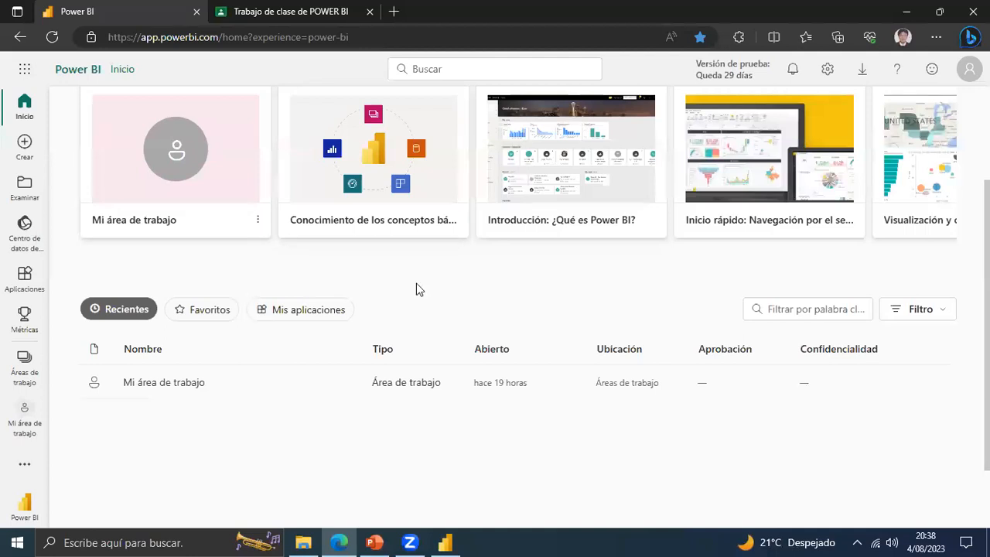
left_click(54, 38)
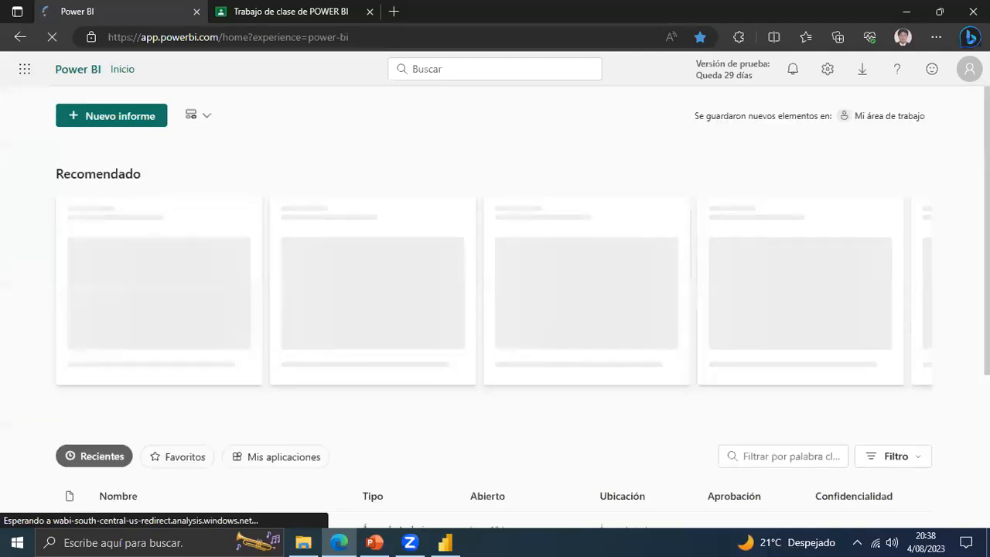
scroll(51, 364, "down", 3)
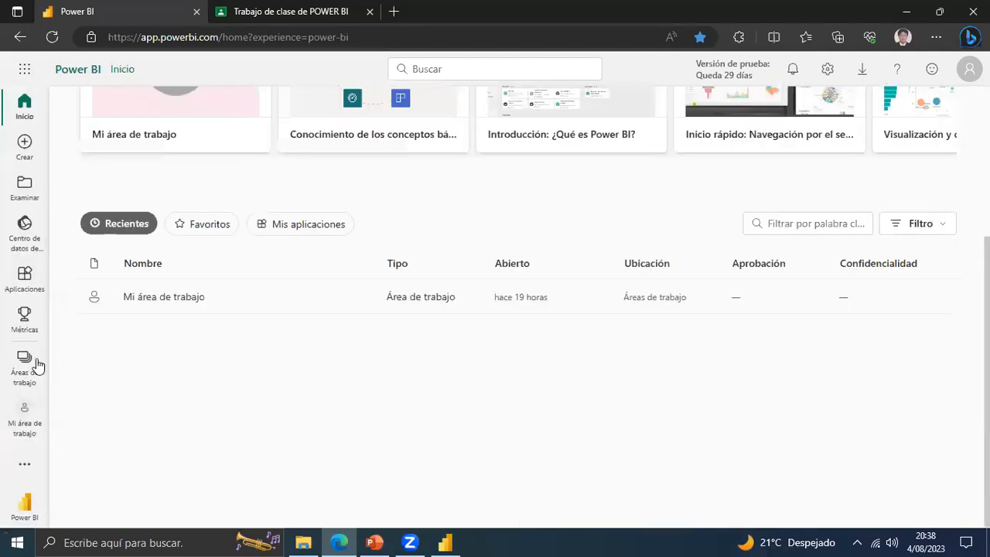
left_click(179, 301)
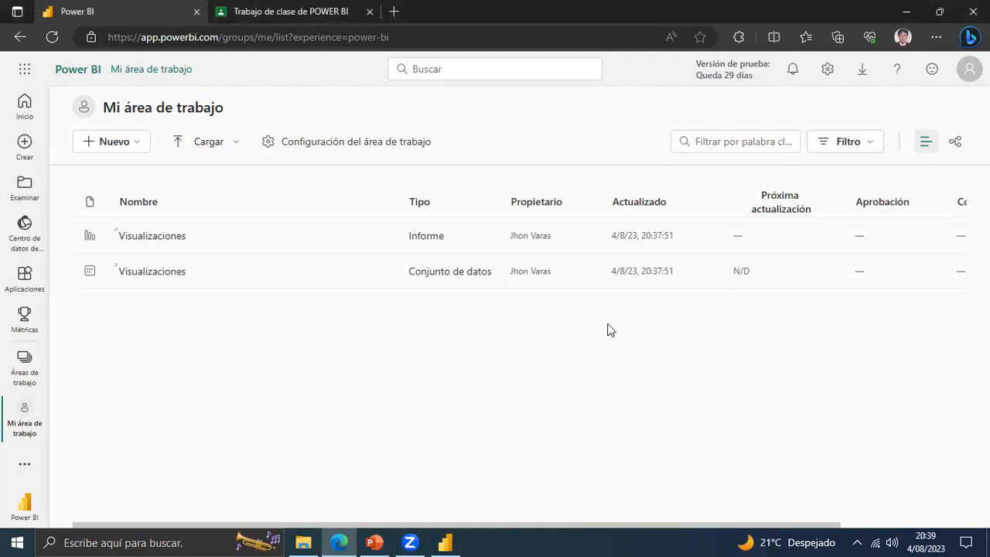
left_click(145, 243)
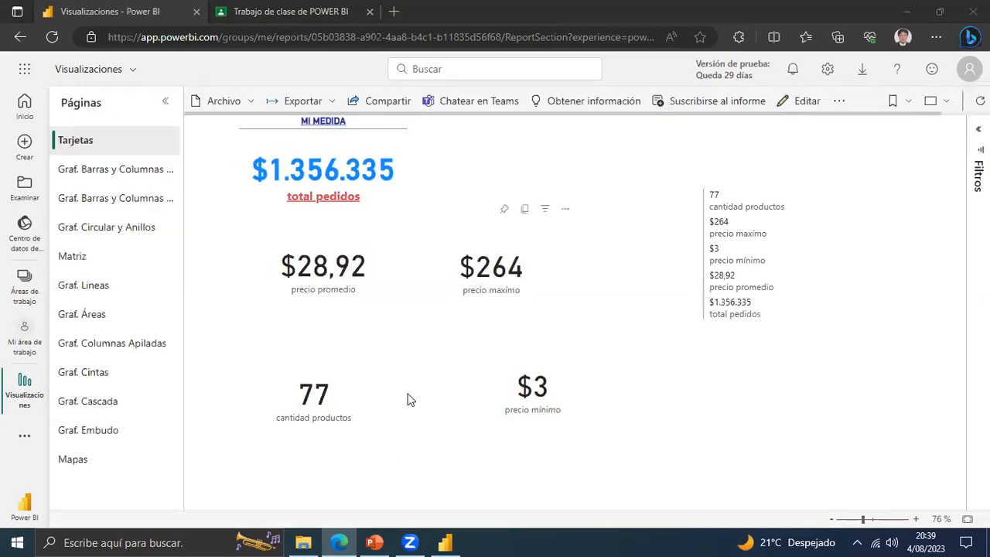
Check the published bar and column, Graf. Cascada and Graf. Cintas pages, trying the Bebidas category filter and clearing it.
left_click(103, 175)
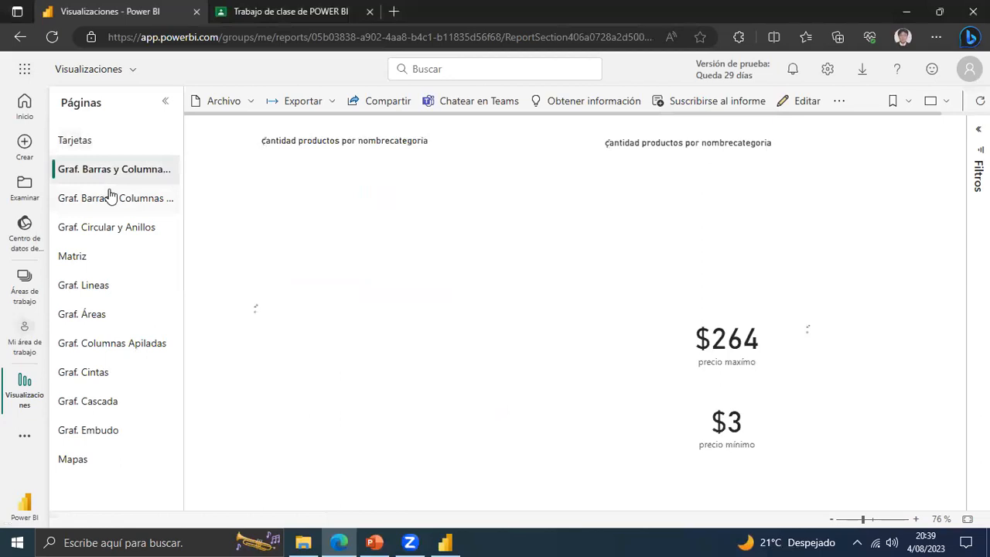
left_click(109, 196)
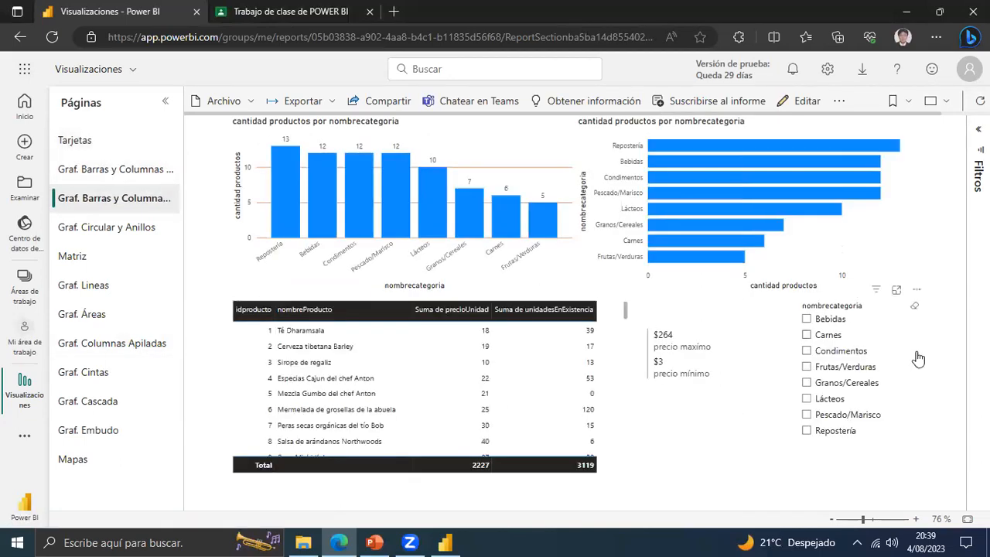
left_click(806, 318)
left_click(806, 319)
left_click(103, 403)
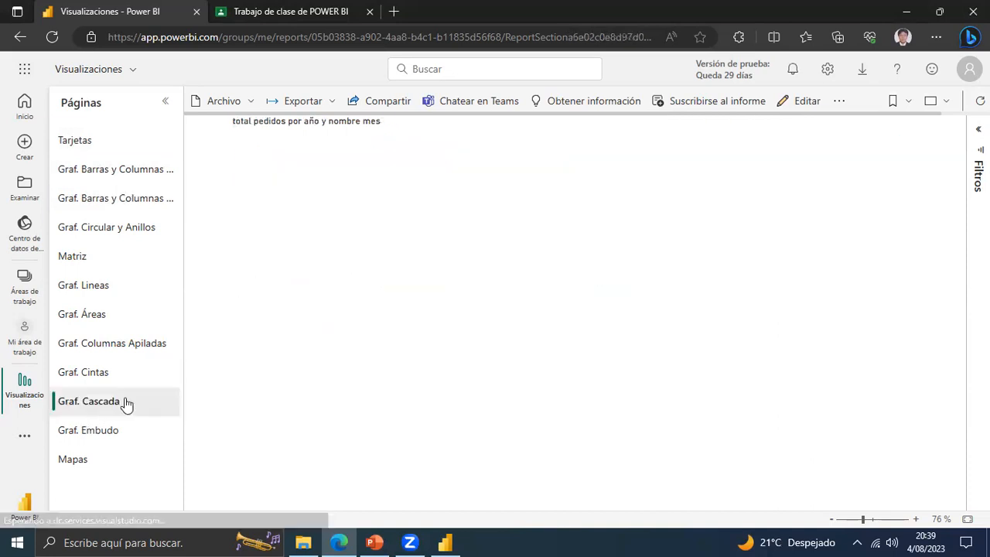
left_click(89, 374)
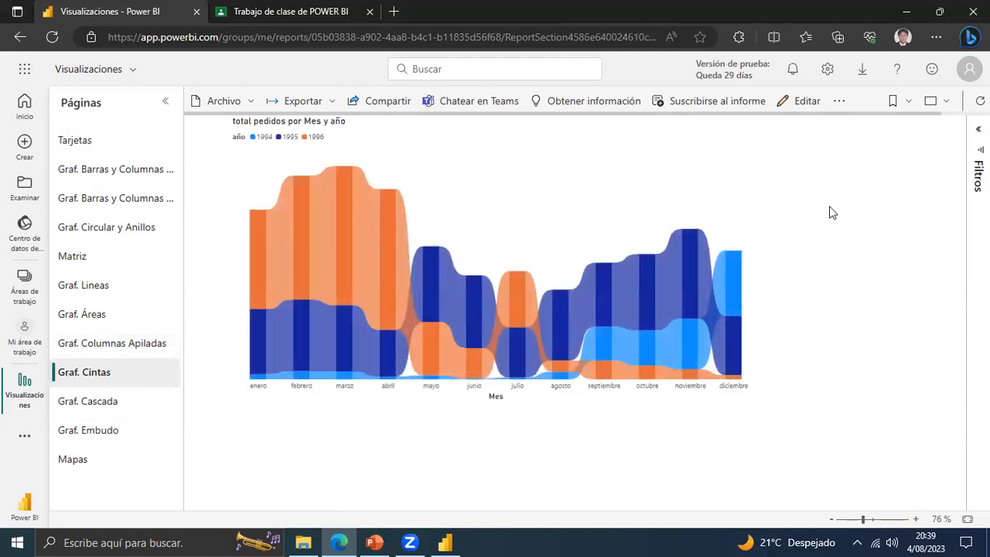
Copy a sharing link to the Visualizaciones report for people in the organization, and close the sharing dialog.
left_click(380, 101)
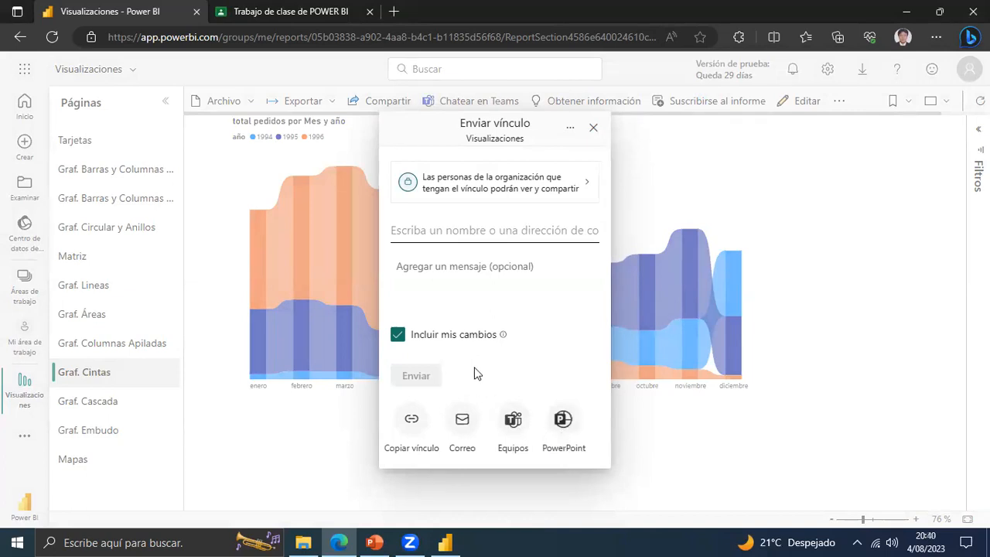
left_click(411, 424)
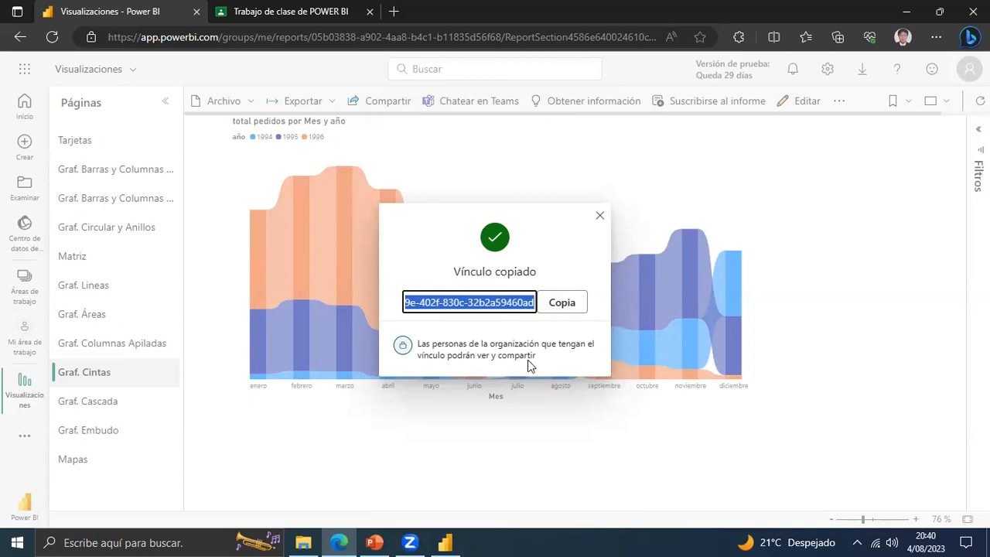
left_click(521, 116)
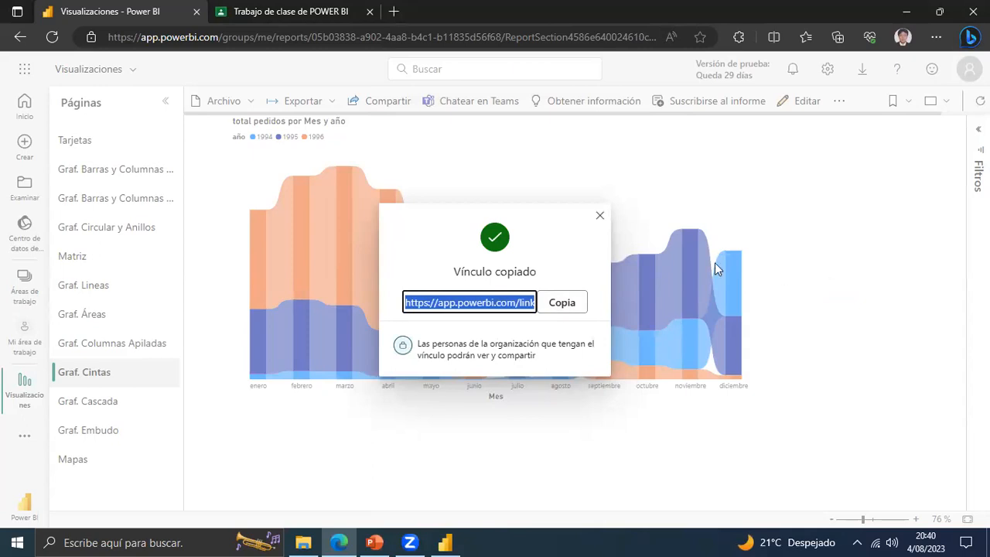
left_click(599, 217)
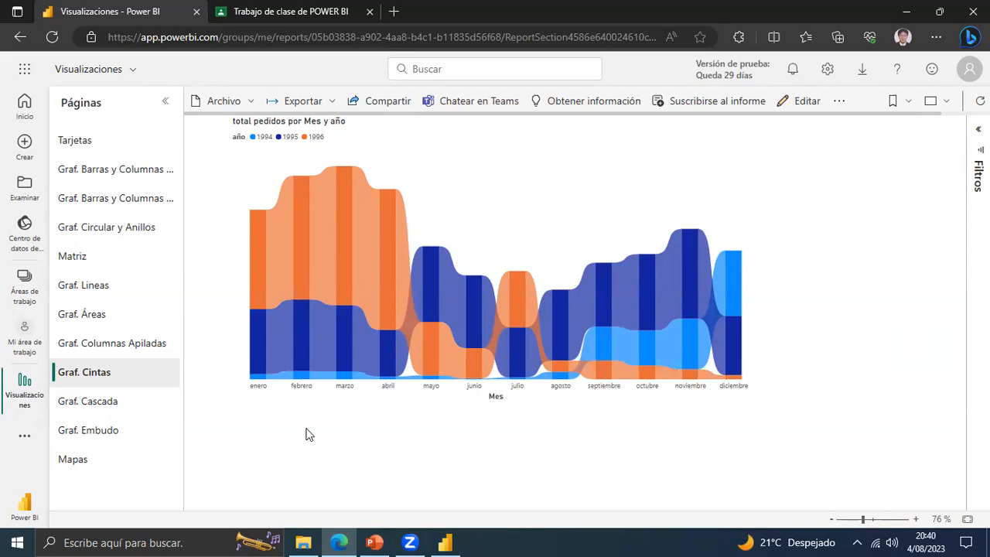
left_click(912, 87)
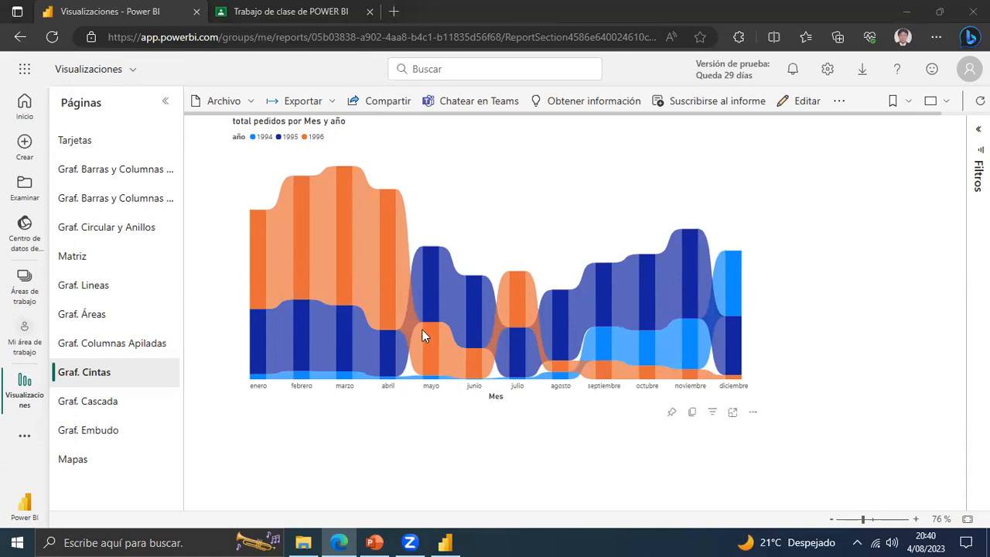
mouse_move(422, 331)
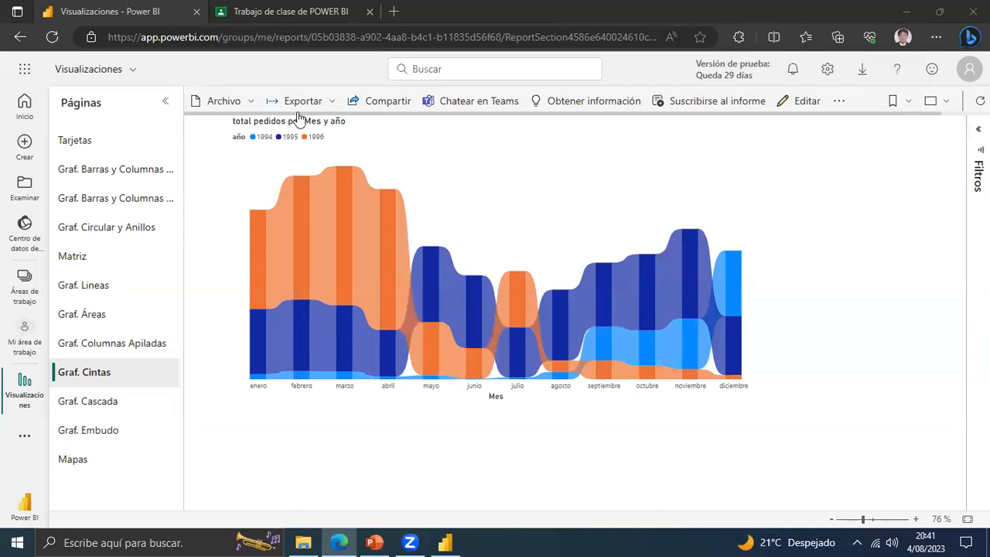
Review the report's export formats and its link-sharing options without exporting or sending anything.
left_click(326, 102)
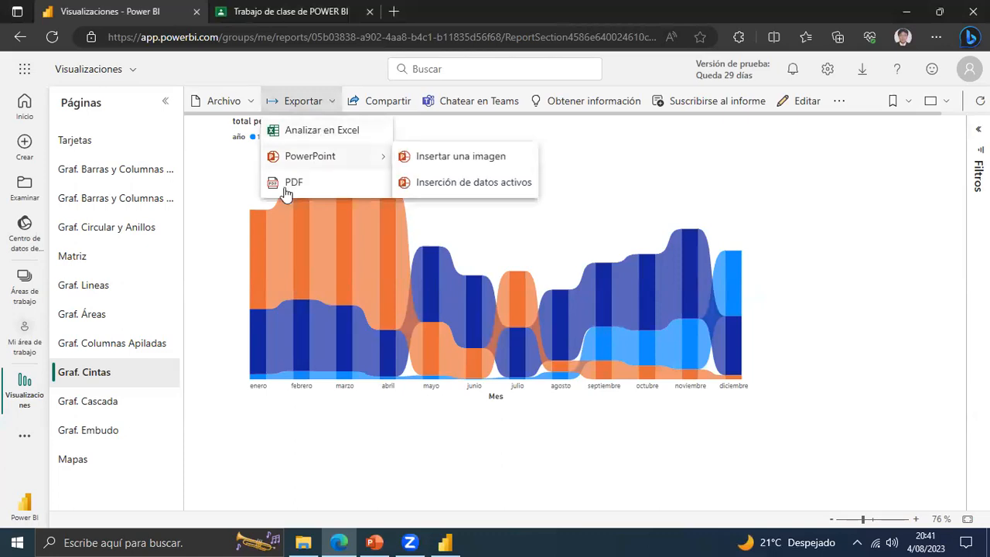
left_click(388, 105)
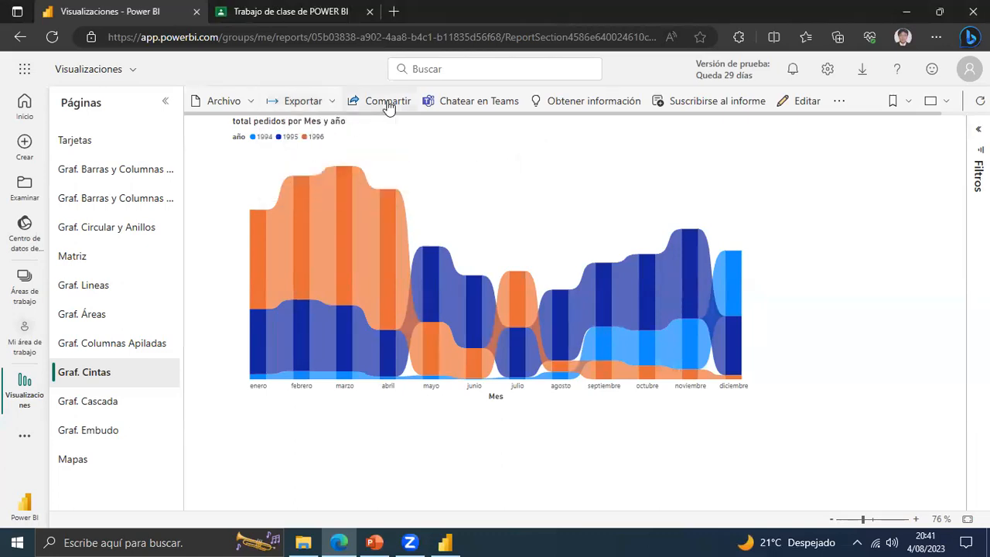
left_click(388, 106)
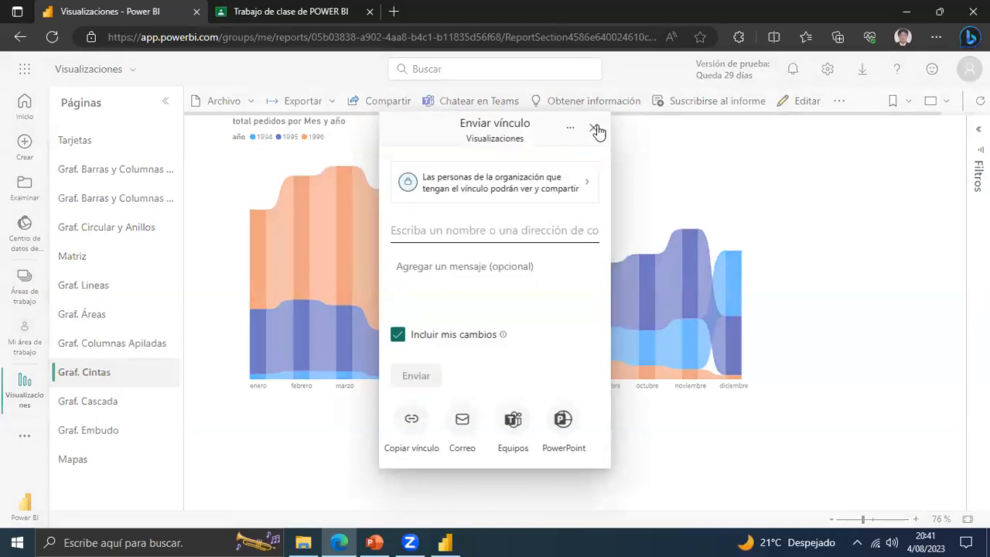
left_click(593, 128)
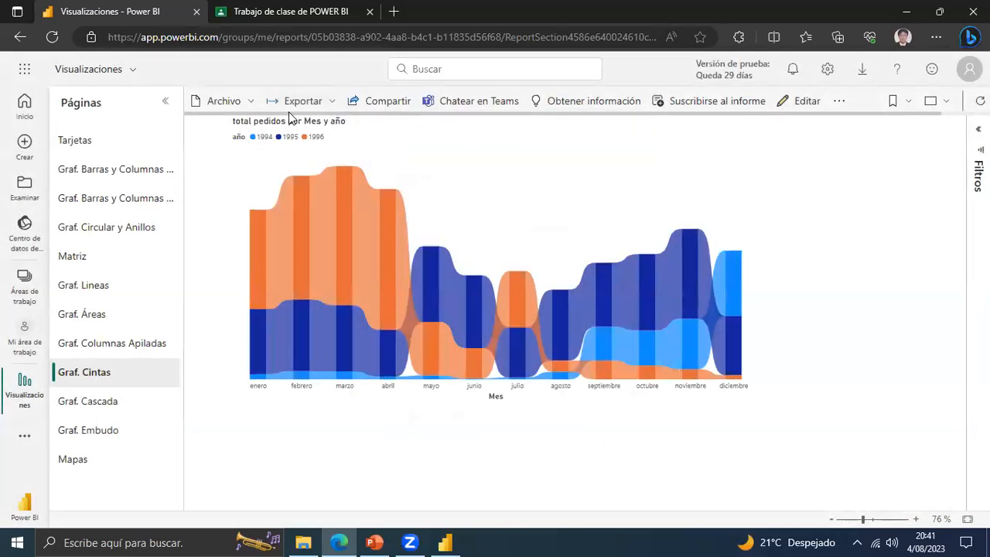
View the secure embed code for a website or portal, select the HTML code, and close the dialog.
left_click(252, 101)
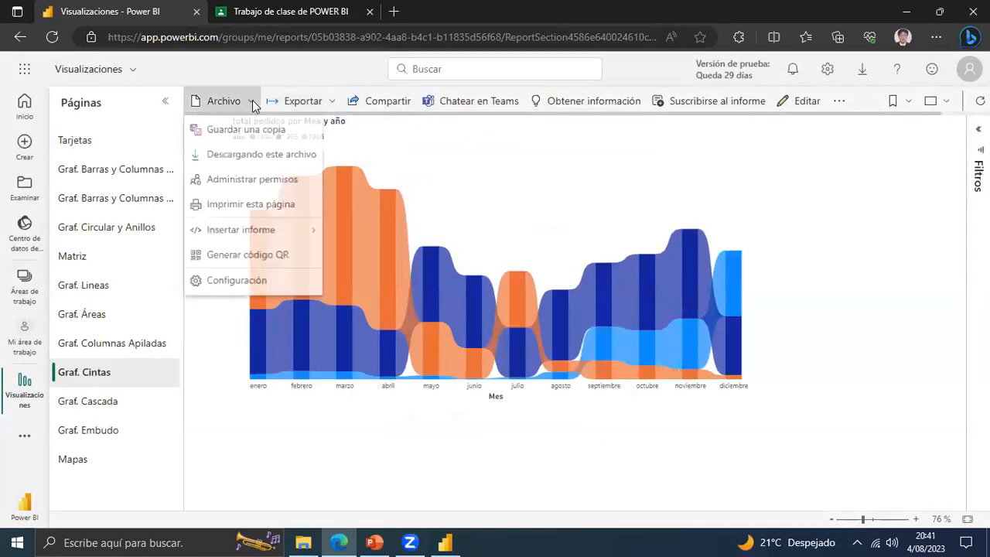
mouse_move(258, 244)
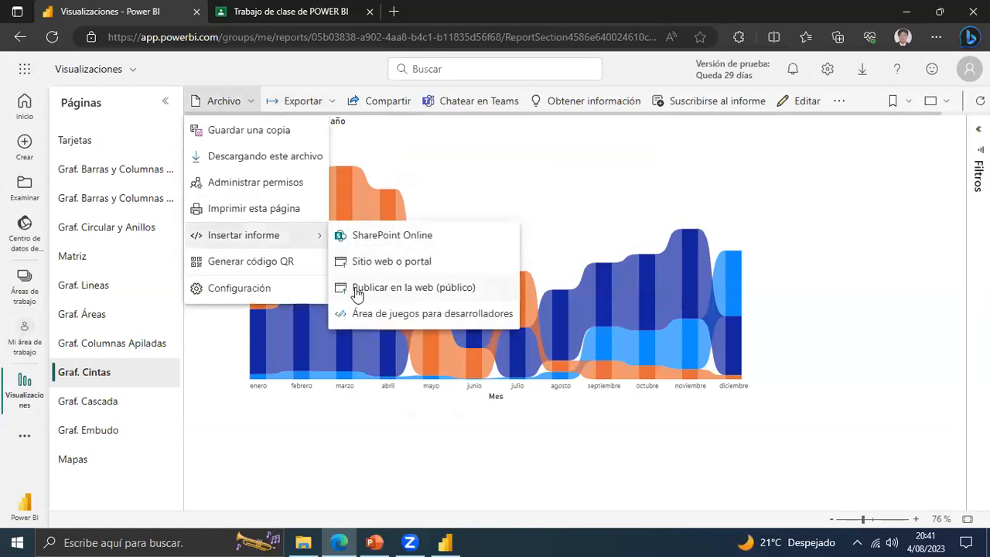
left_click(399, 258)
left_click(466, 327)
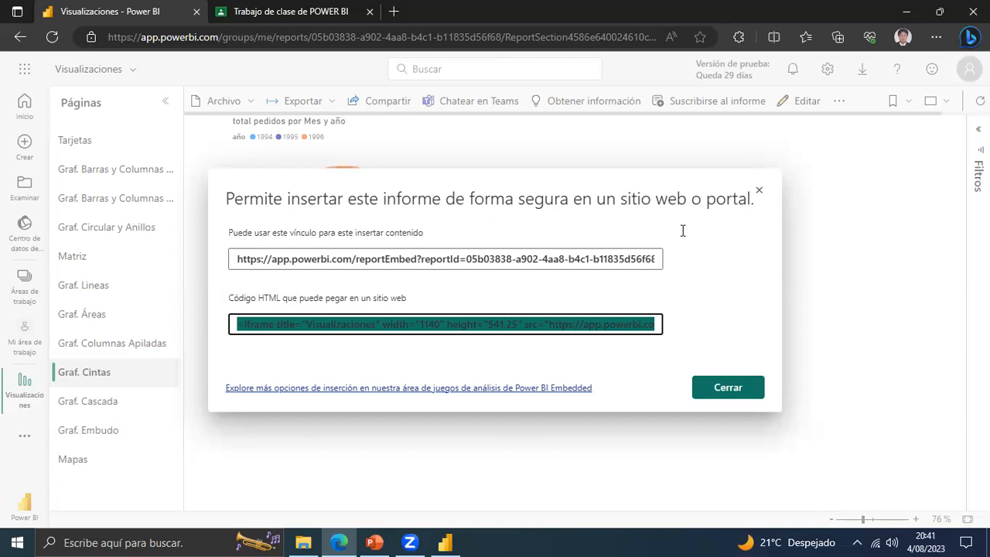
left_click(759, 191)
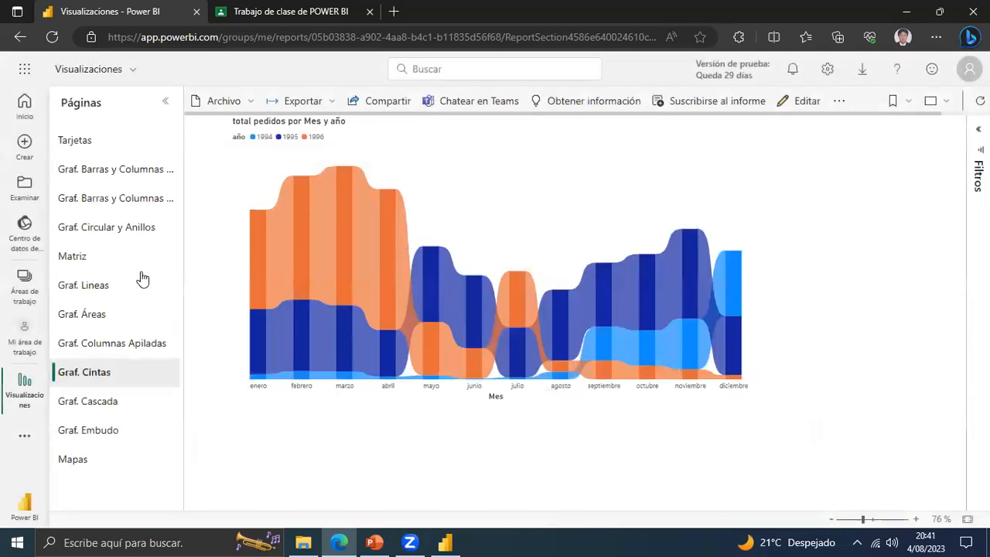
Review the ways to embed the Visualizaciones report, and open the report for editing in the Power BI service.
left_click(246, 103)
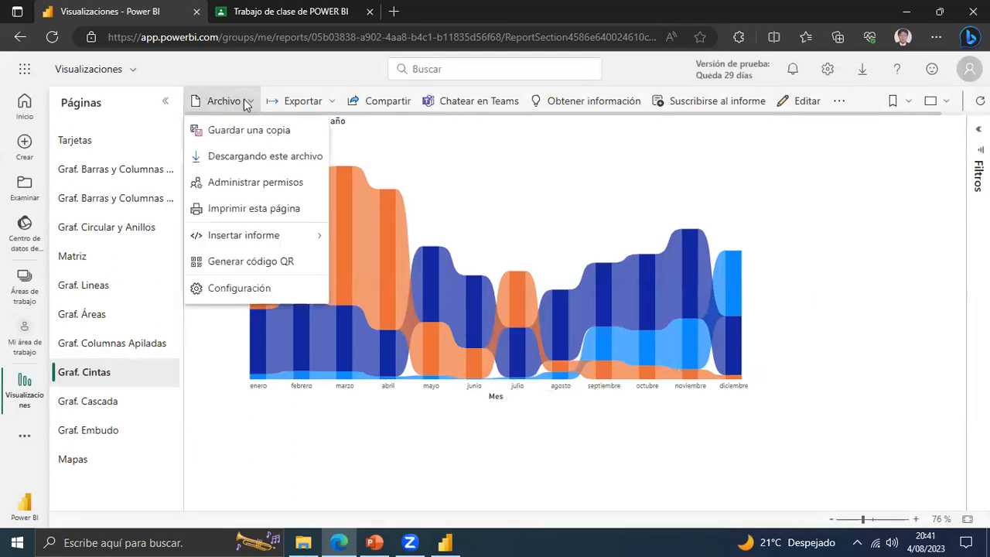
mouse_move(287, 238)
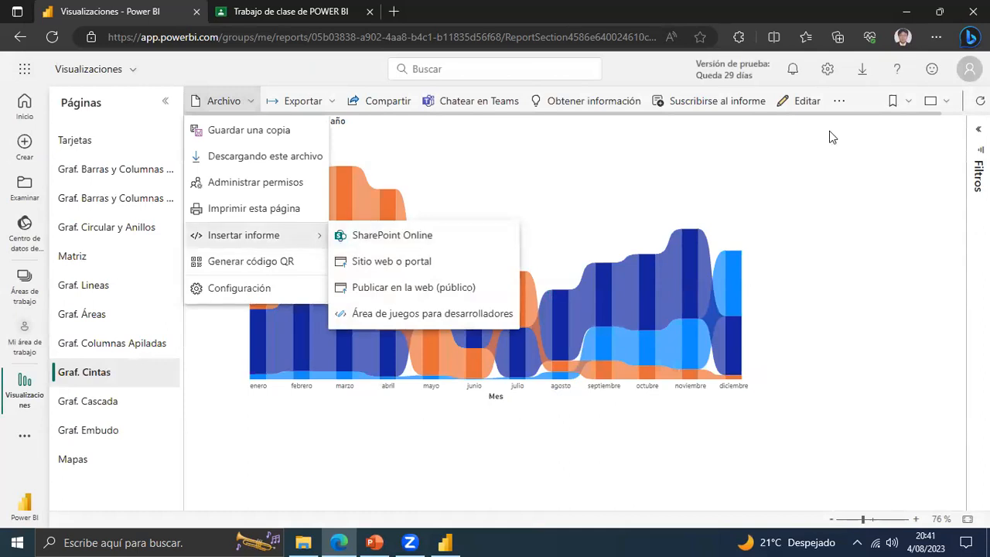
left_click(807, 103)
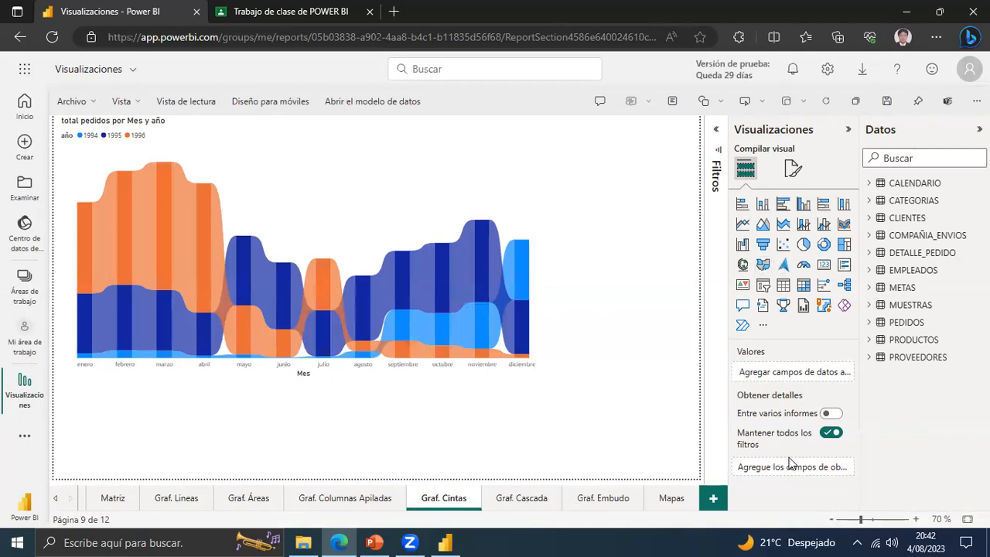
Switch to Power BI Desktop, save the report, and start republishing it to Mi área de trabajo, cancelling at the dataset replacement.
left_click(445, 541)
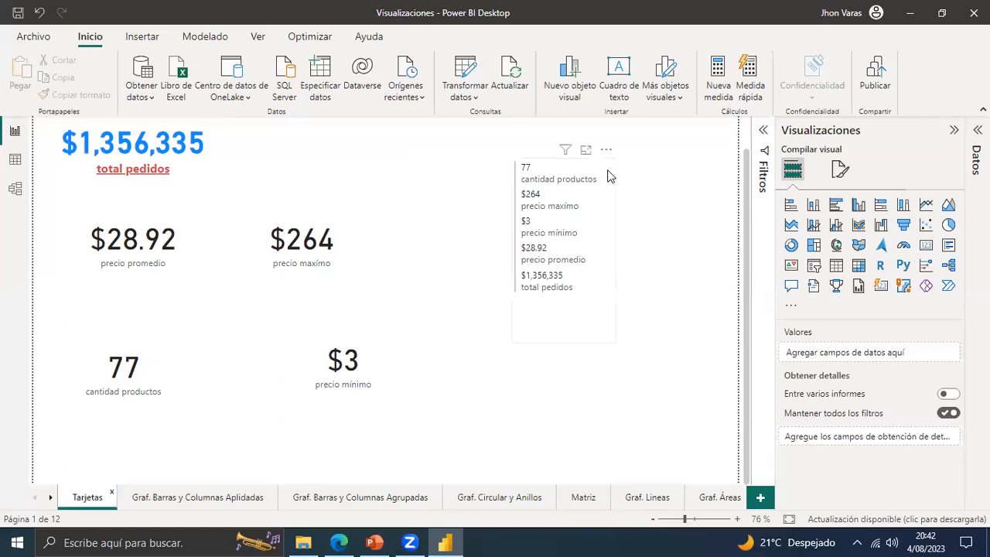
left_click(876, 74)
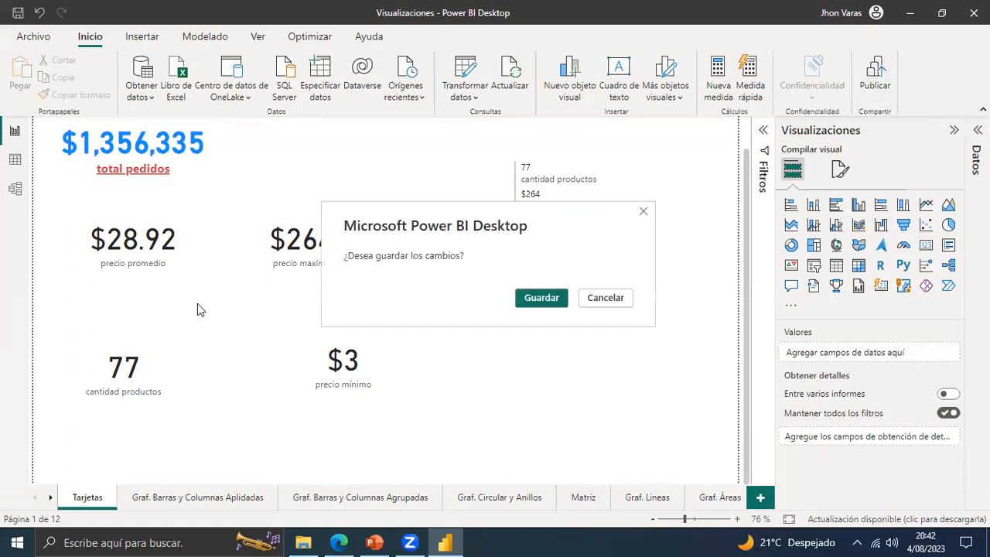
left_click(540, 297)
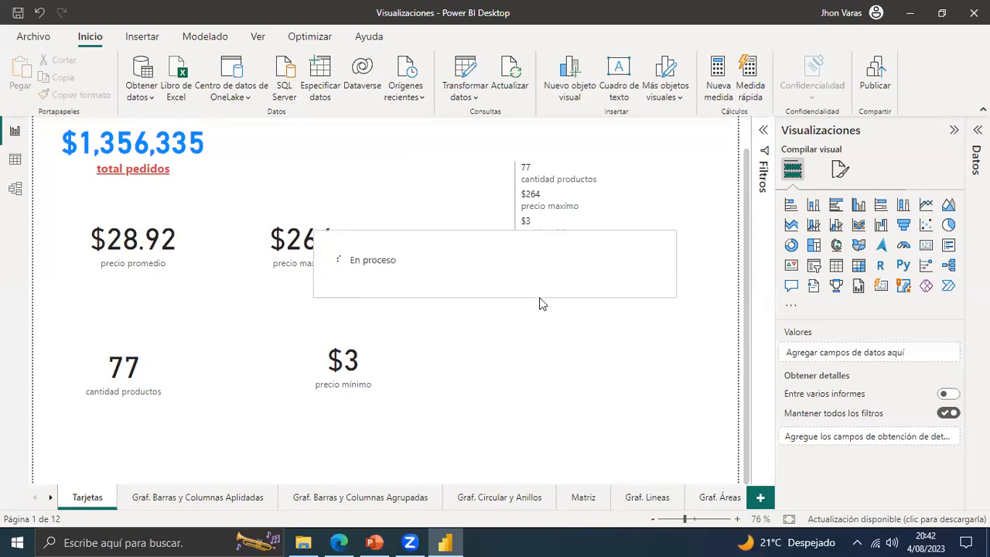
left_click(358, 233)
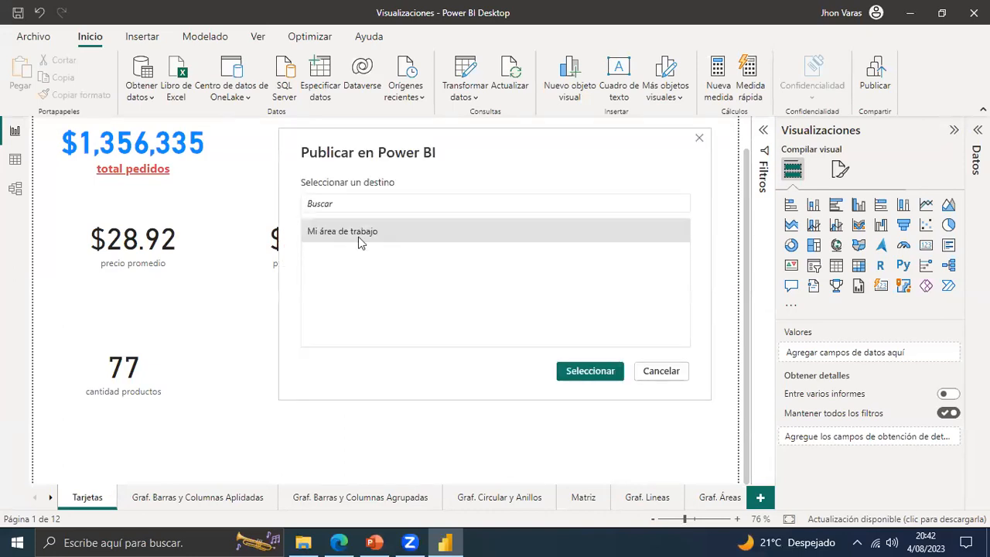
left_click(586, 370)
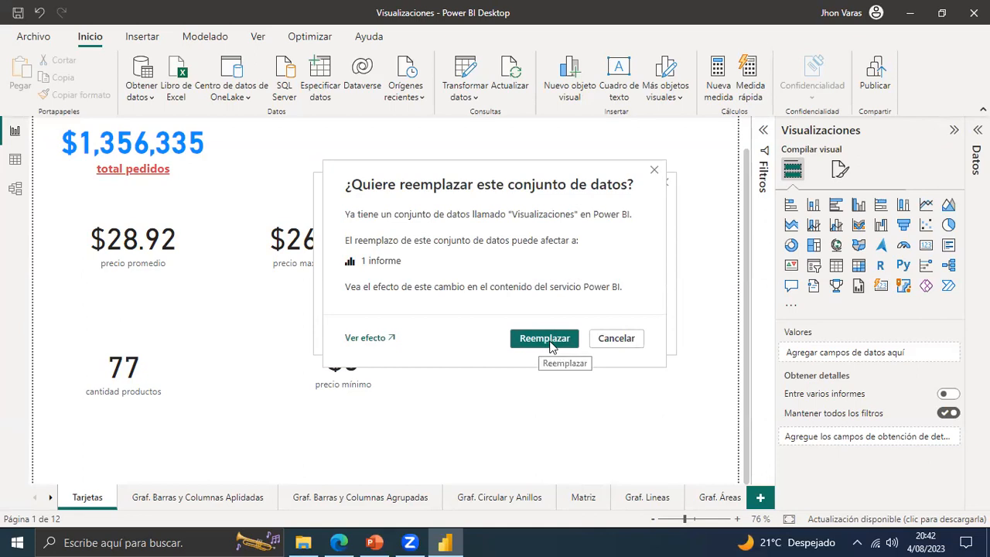
left_click(608, 340)
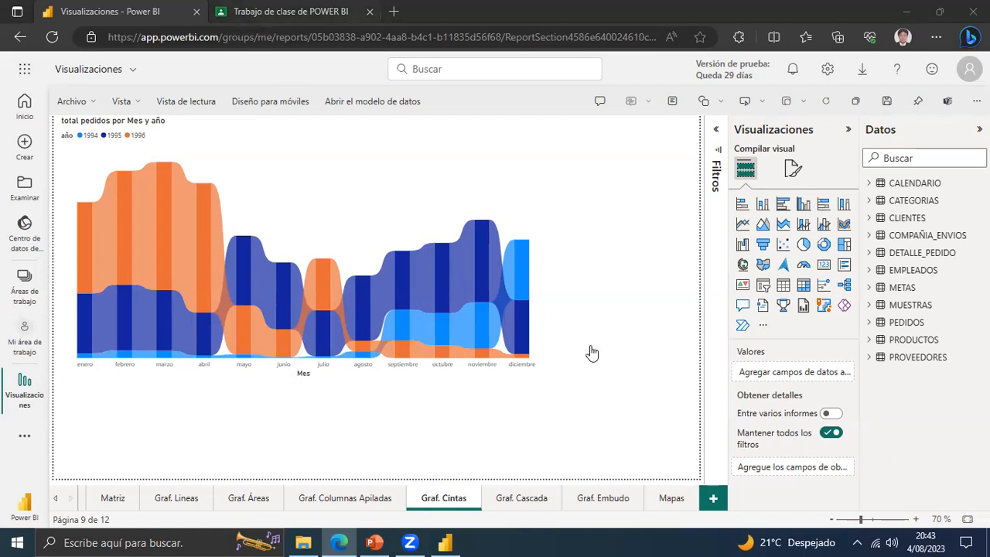
View the Sesión 4 classwork in Google Classroom, and switch to Power BI Desktop.
left_click(261, 16)
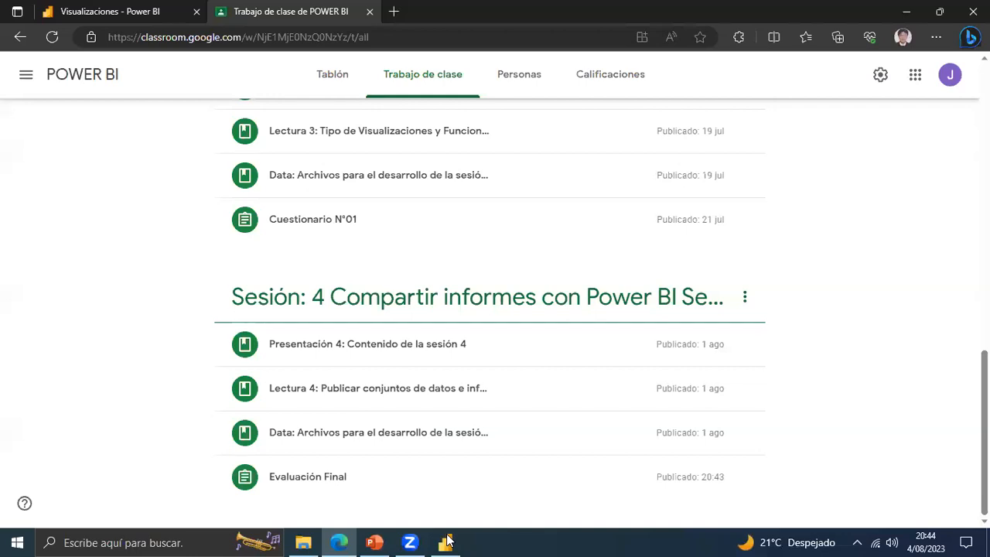
mouse_move(447, 541)
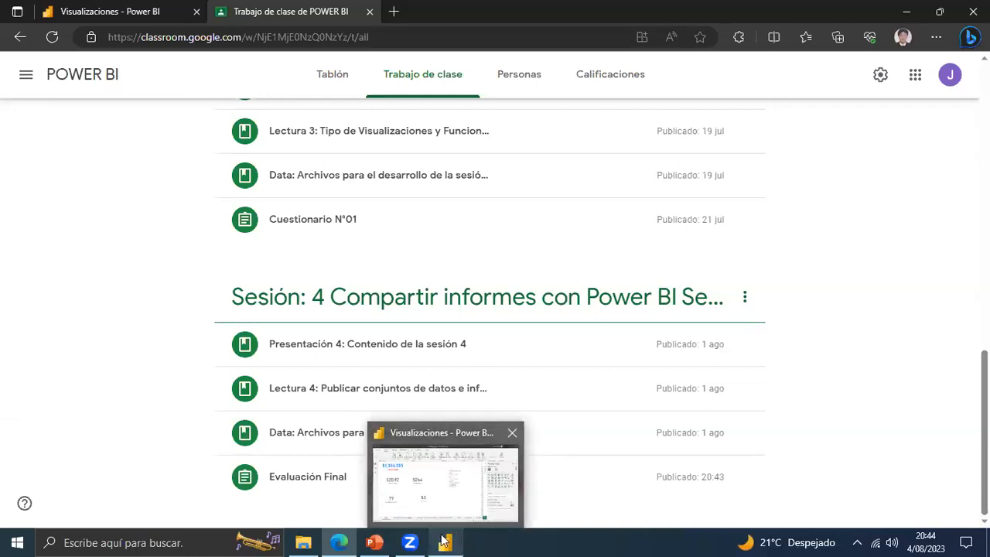
left_click(445, 540)
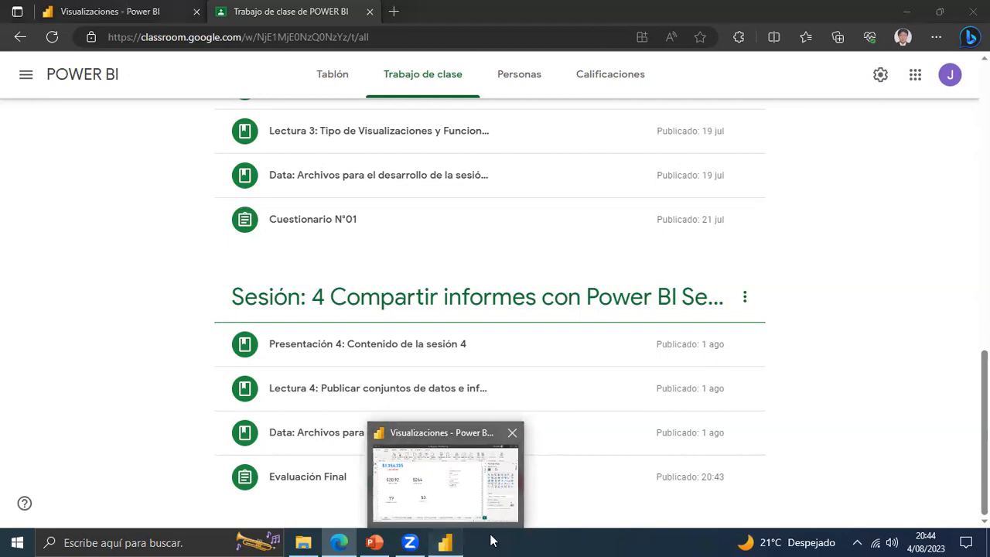